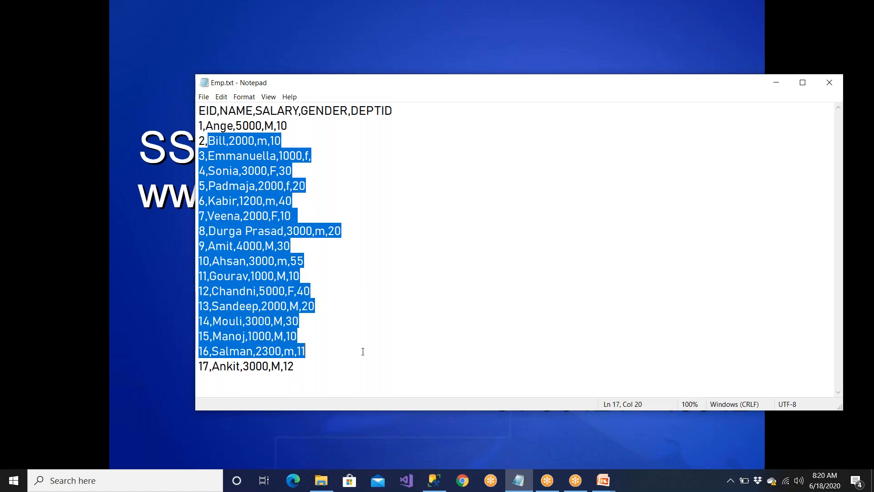
Replace the employee name in record 17 of Emp.txt with another first name
click(585, 23)
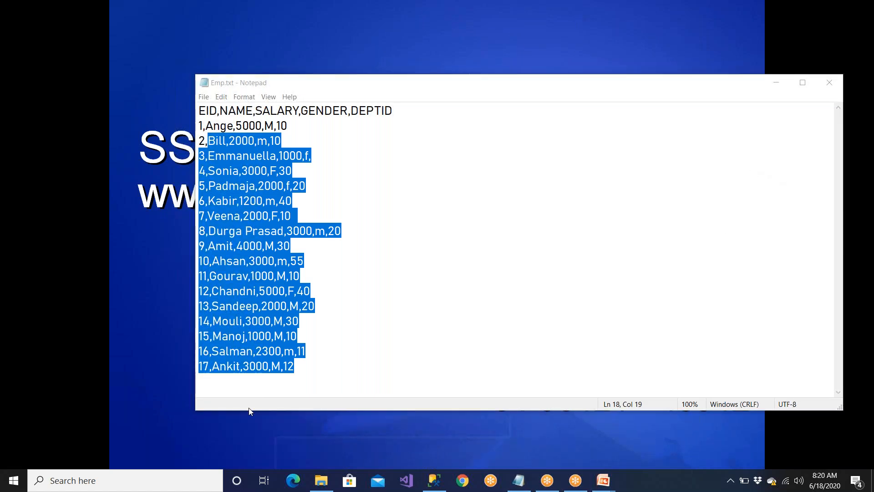
click(243, 369)
click(237, 366)
key(BackSpace)
key(BackSpace)
key(BackSpace)
key(BackSpace)
key(BackSpace)
text(Kishan)
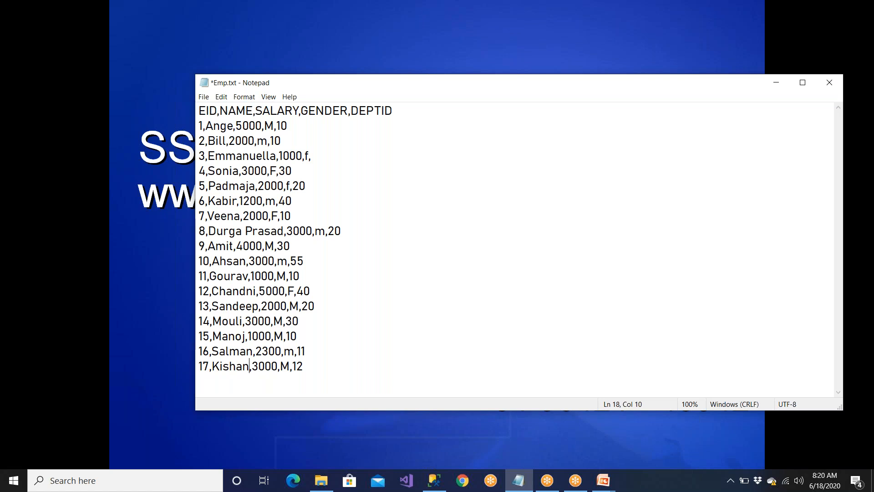
Replace the employee name in record 1 with a shorter first name, set its gender to F, and save the file
drag(324, 370, 199, 111)
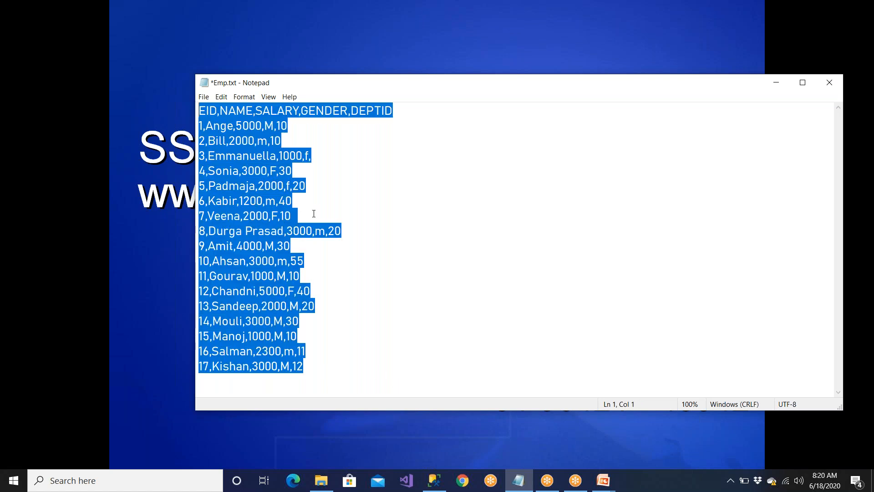
click(314, 213)
click(222, 125)
key(Delete)
key(Delete)
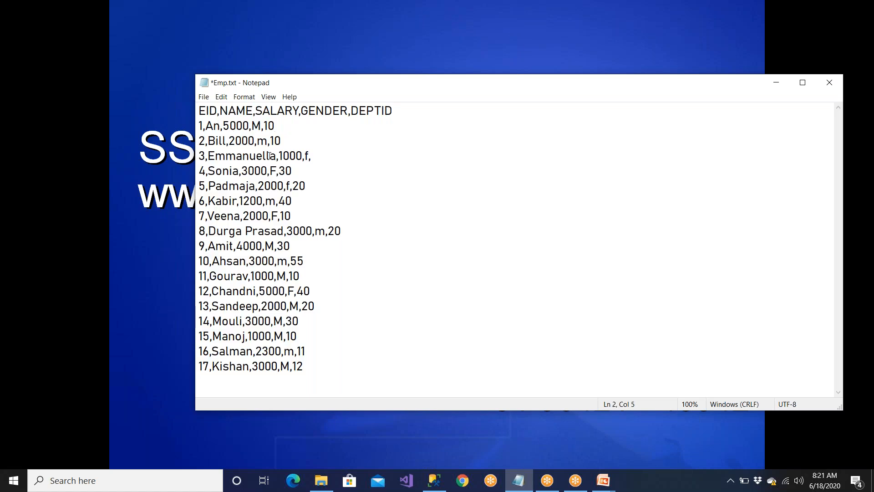
text(i)
key(Right)
key(Right)
key(Right)
key(shift+Right)
text(F)
key(ctrl+s)
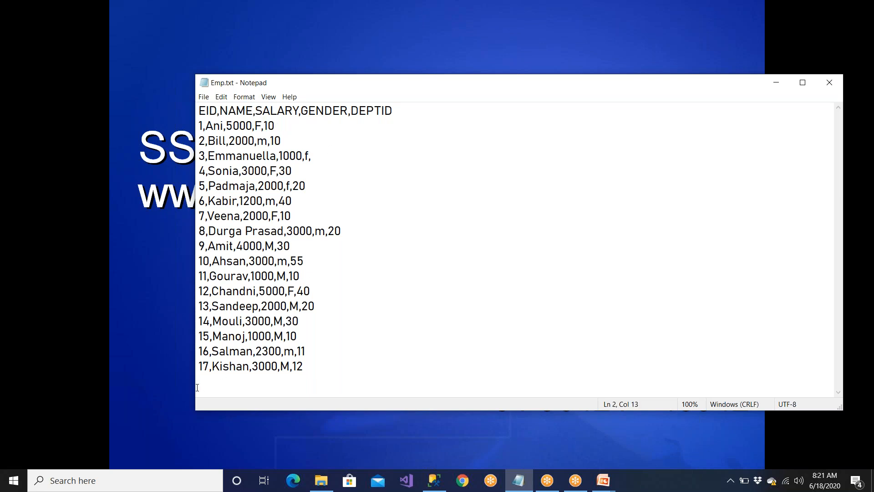
Maximize the text file and append record 18 with an employee name, salary 4000, gender k and department 12
drag(317, 368, 166, 111)
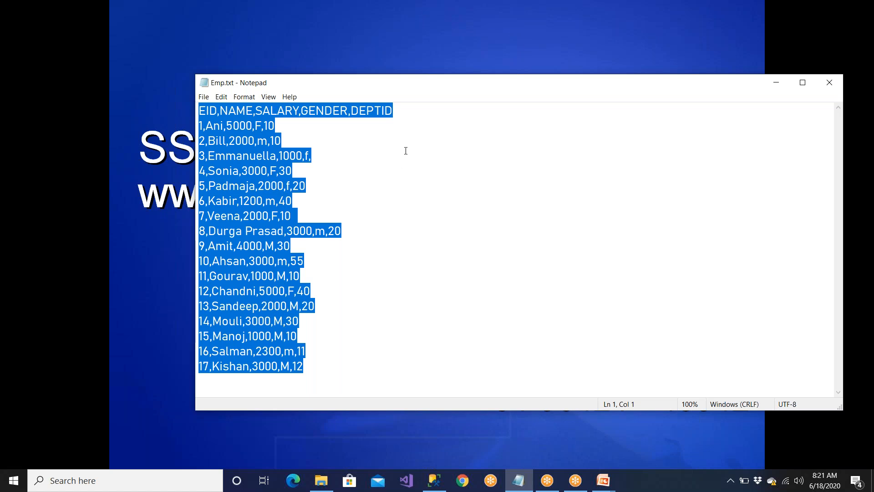
double_click(415, 85)
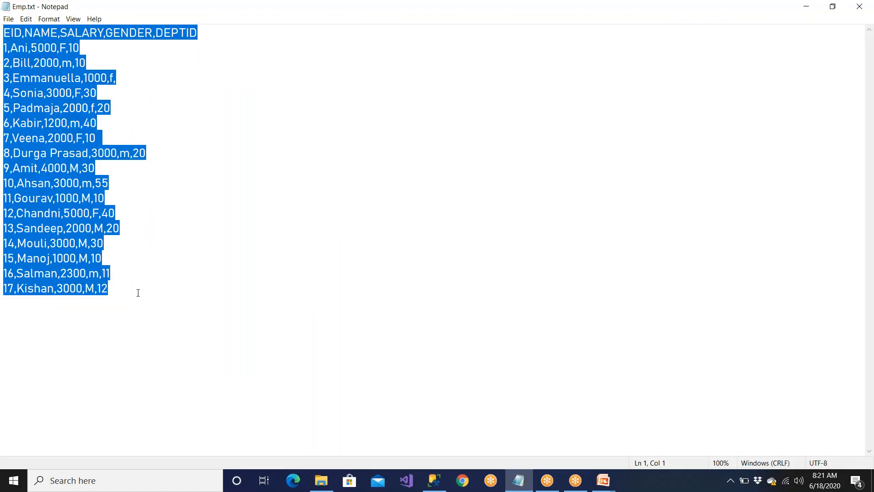
click(136, 291)
key(Return)
text(18,Raj)
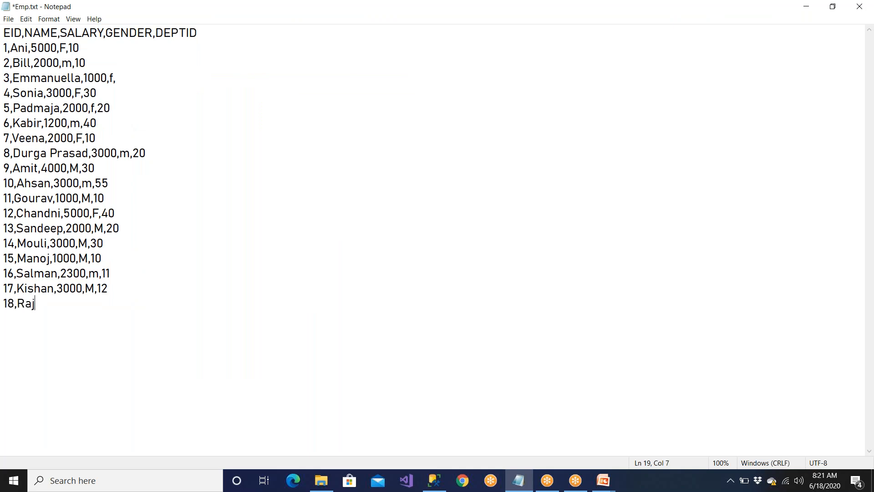
text(,4000,k,12)
Append record 19 with an employee name, salary 23000, gender h and department 11, and save the file
key(Return)
text(19,Raj)
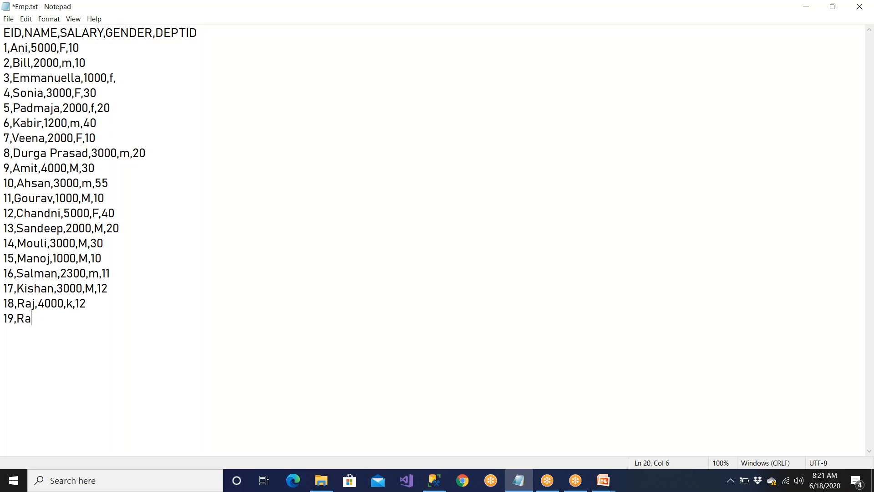
key(BackSpace)
key(BackSpace)
key(BackSpace)
text(jack)
key(BackSpace)
key(BackSpace)
key(BackSpace)
key(BackSpace)
text(K+)
key(BackSpace)
key(BackSpace)
text(Jack,2300)
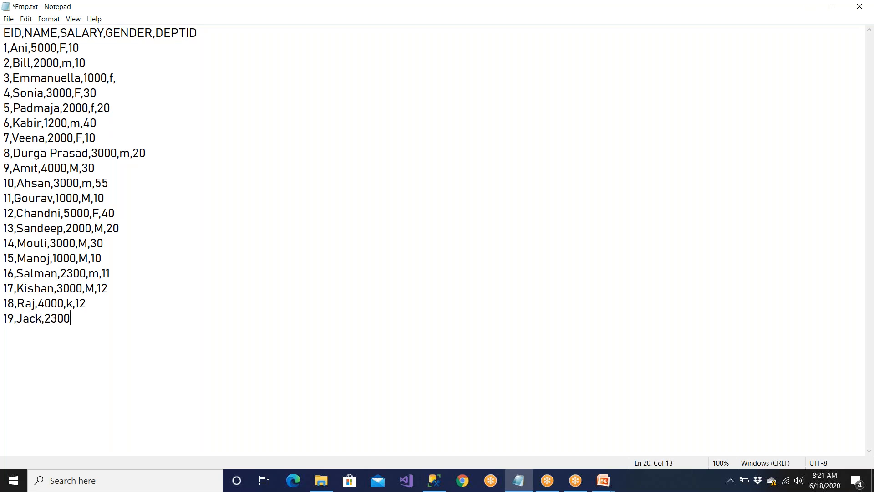
text(0,h,11)
key(ctrl+s)
double_click(68, 303)
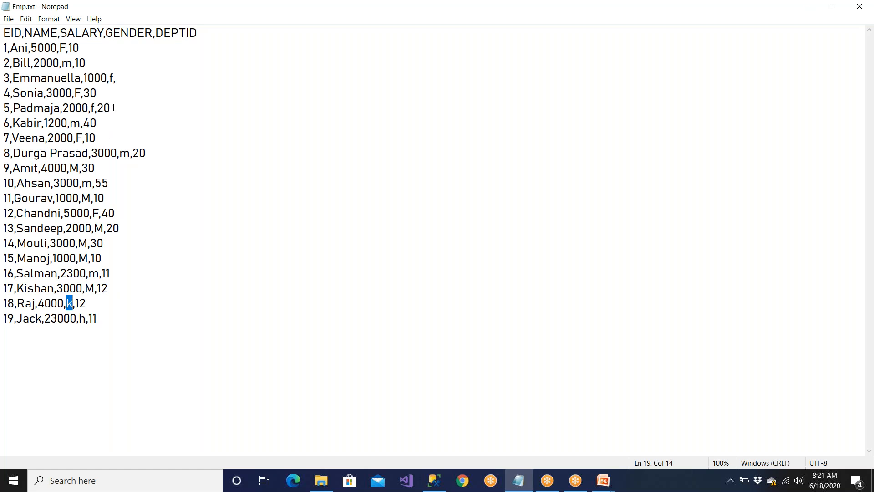
double_click(62, 48)
drag(88, 108, 95, 108)
drag(65, 301, 4, 304)
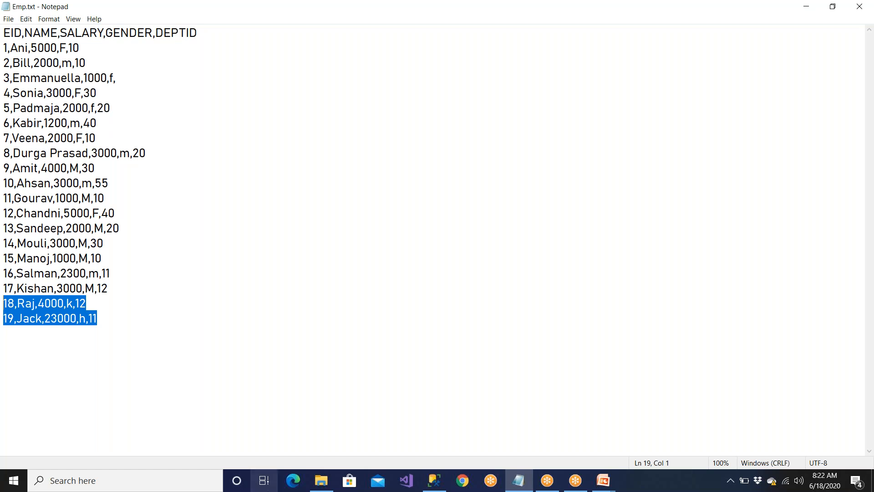
Search for devenv and launch Visual Studio 2017 (SSDT)
click(91, 480)
text(devenv)
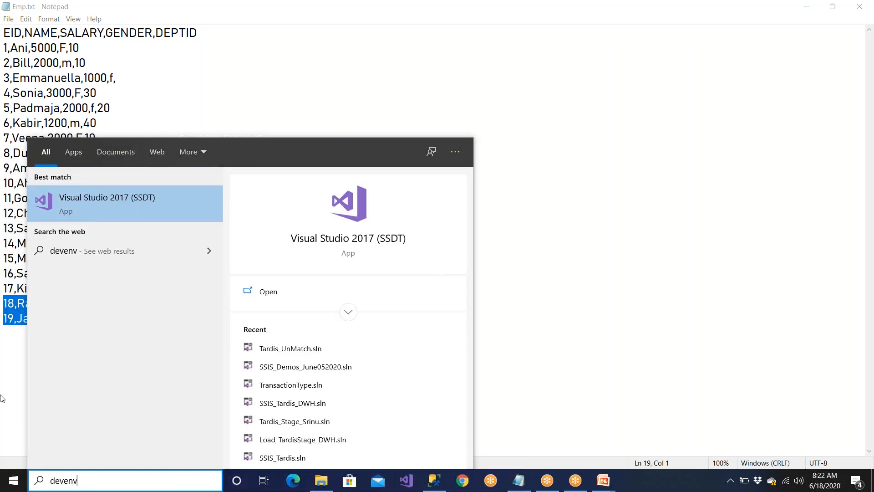
click(119, 204)
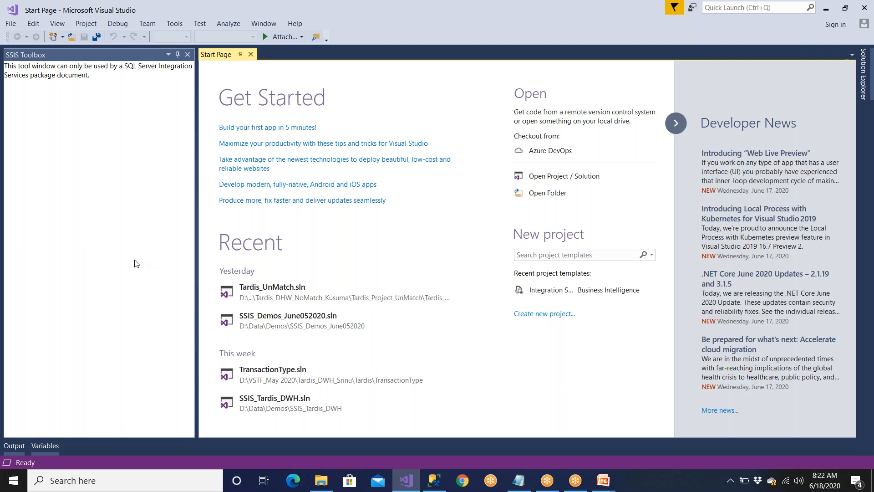
Open the recent solution SSIS_Demos_June052020.sln
scroll(326, 310, down, 6)
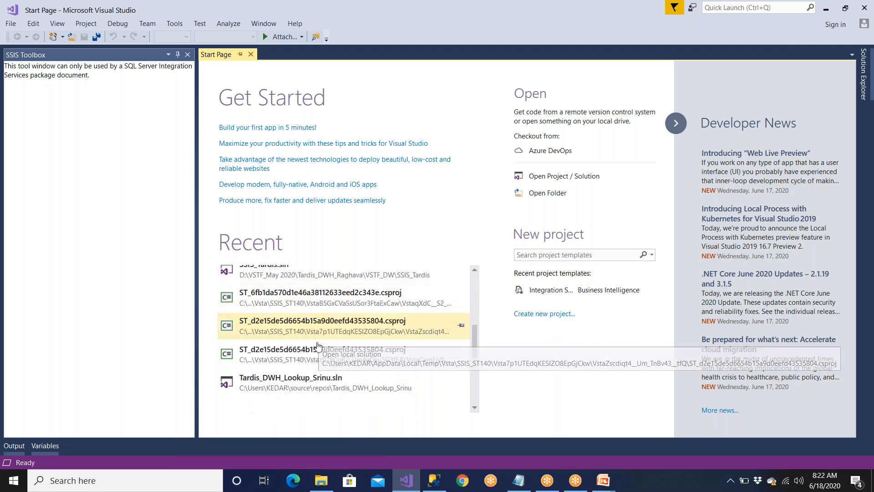
scroll(315, 364, up, 2)
scroll(307, 380, up, 3)
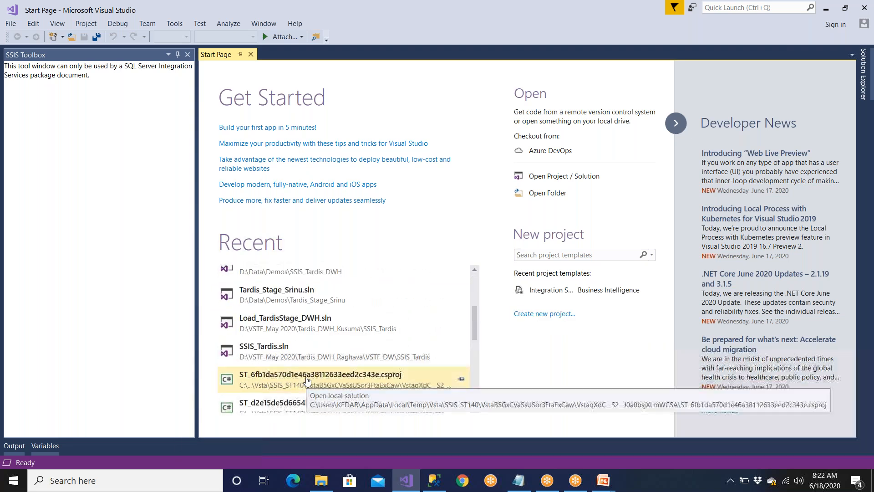
scroll(307, 380, up, 1)
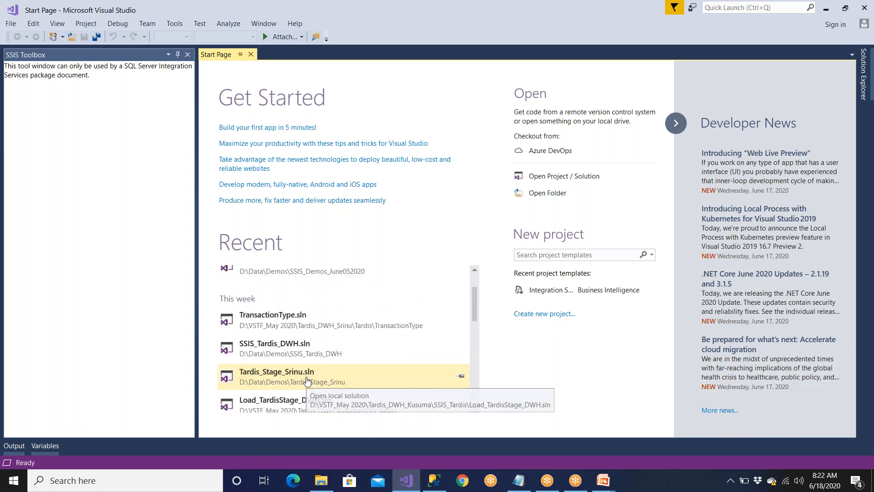
scroll(306, 378, up, 1)
click(306, 307)
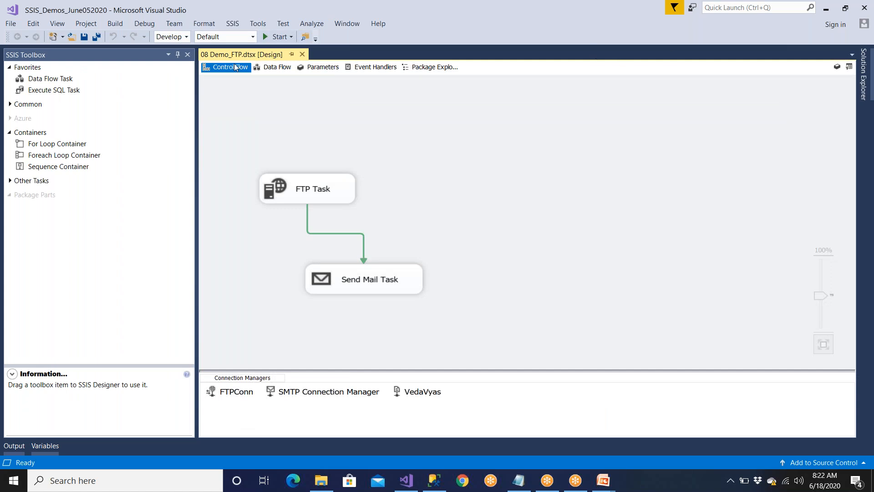
Add a new SSIS package to the SSIS Packages folder of the project
click(863, 77)
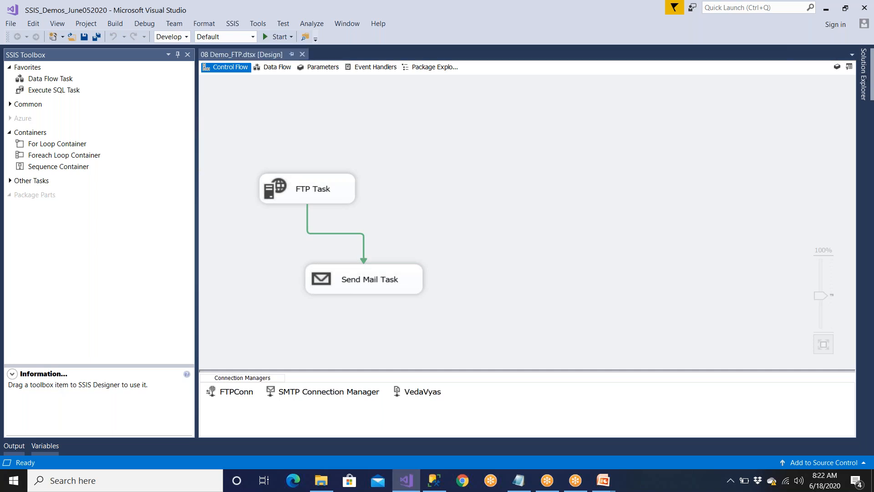
click(758, 223)
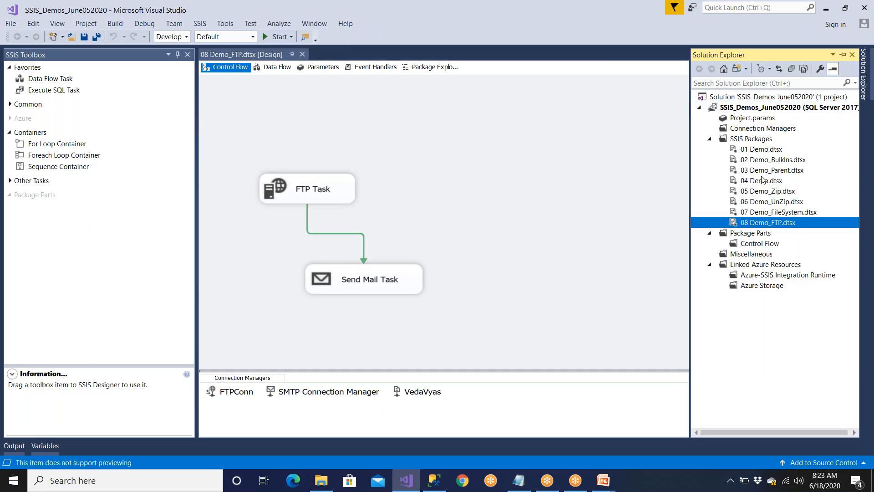
click(762, 140)
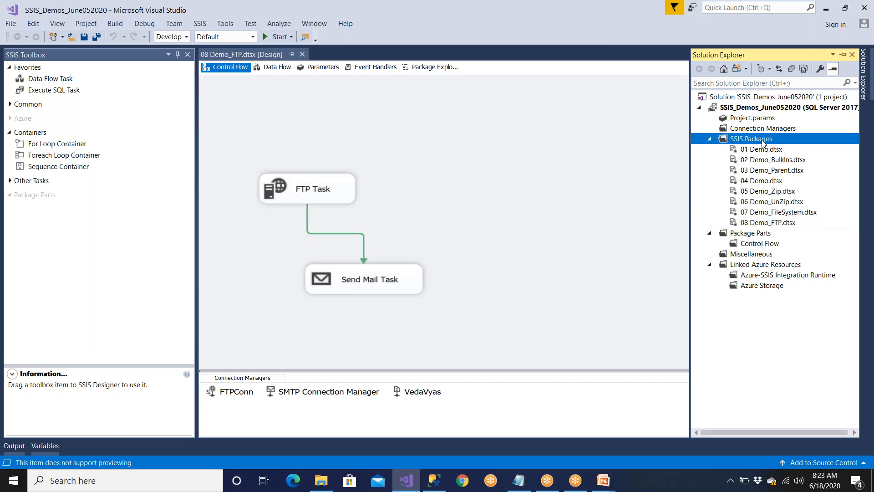
right_click(761, 140)
click(671, 144)
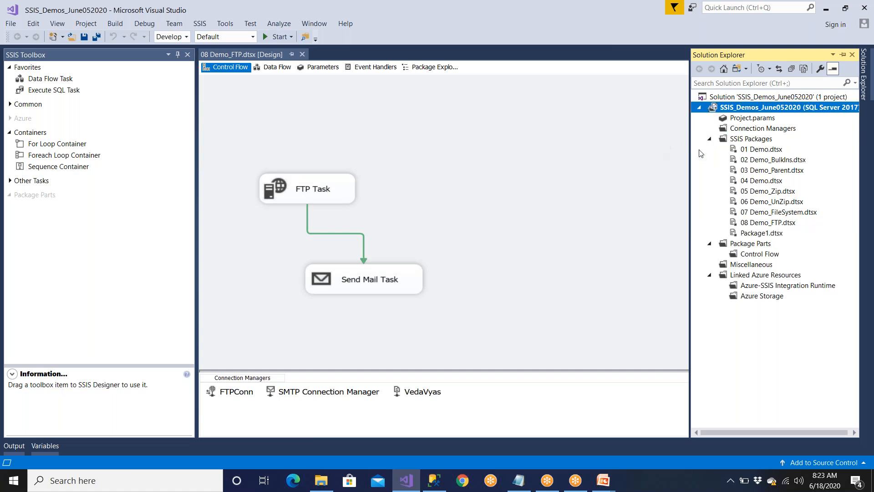
Rename the new package as 09 Demo_AllTrans.dtsx
click(749, 233)
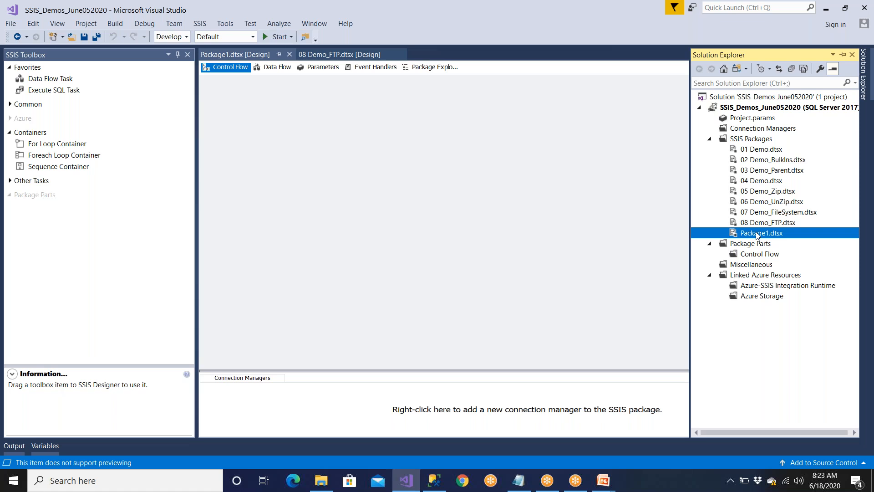
right_click(758, 235)
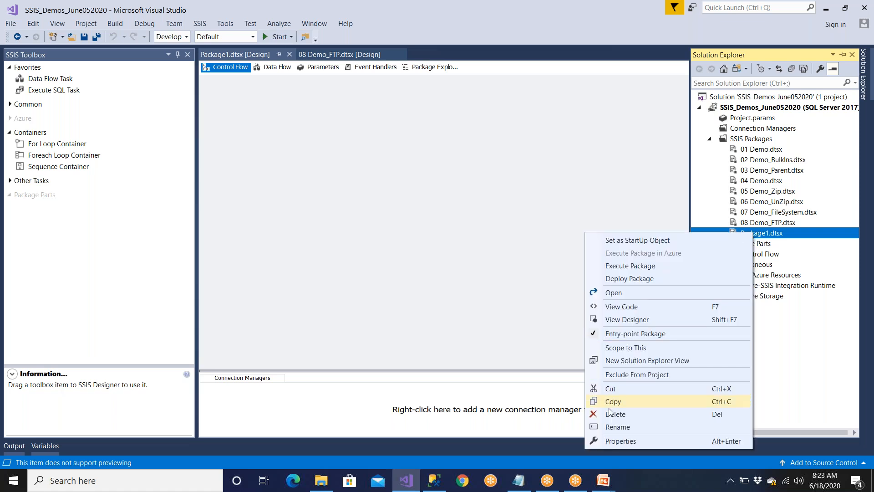
click(618, 428)
text(09 Demo)
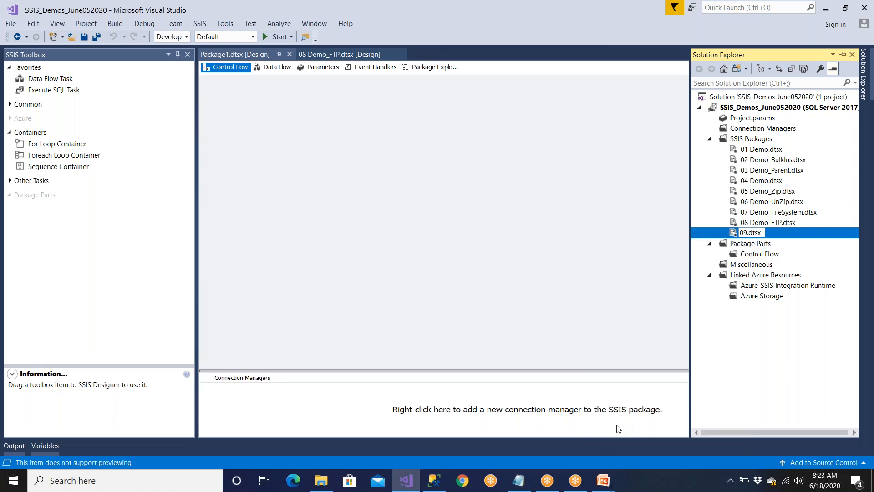
text(_)
text(AllTrans)
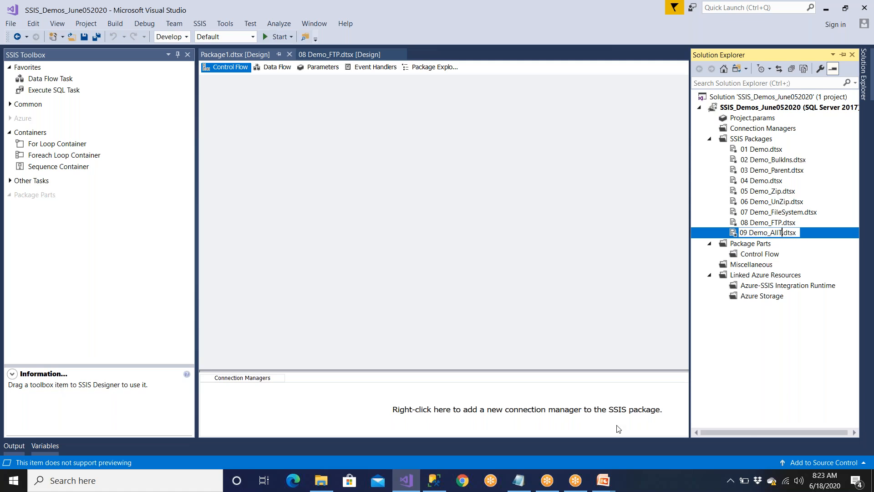
click(618, 429)
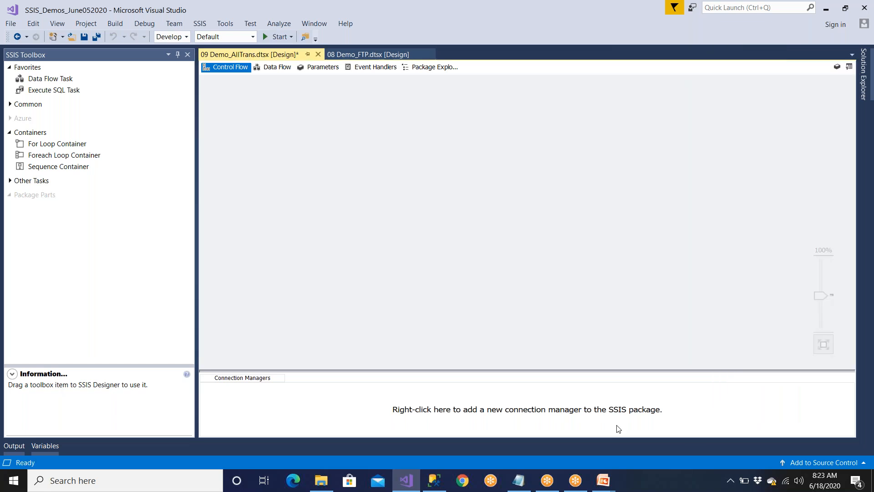
click(177, 55)
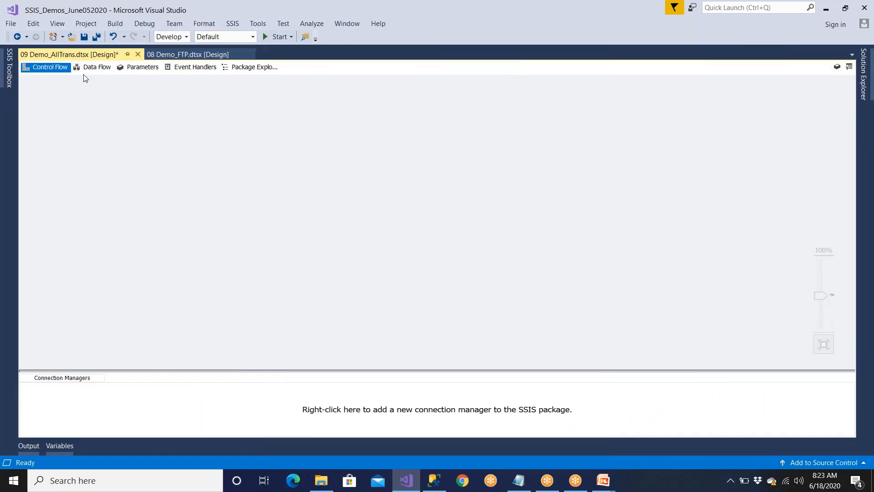
click(9, 67)
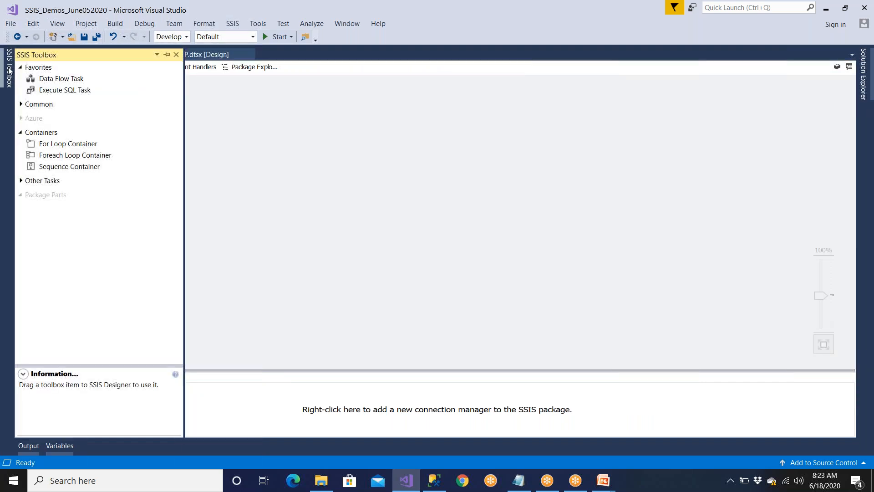
click(167, 55)
Add a Data Flow Task to the control flow and open it for editing
drag(63, 81, 237, 155)
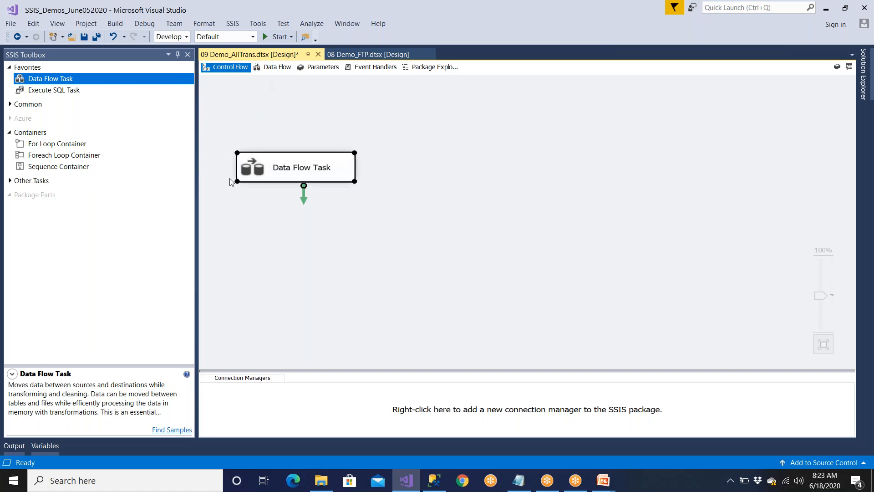
double_click(279, 173)
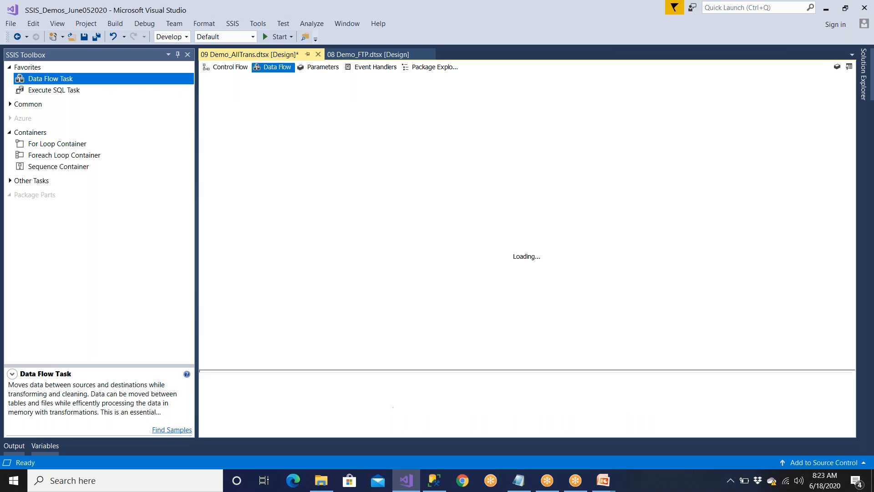
Delete the Data Flow Task from the control flow, view the package's data flow design, and return to the control flow
click(242, 68)
click(297, 241)
click(304, 170)
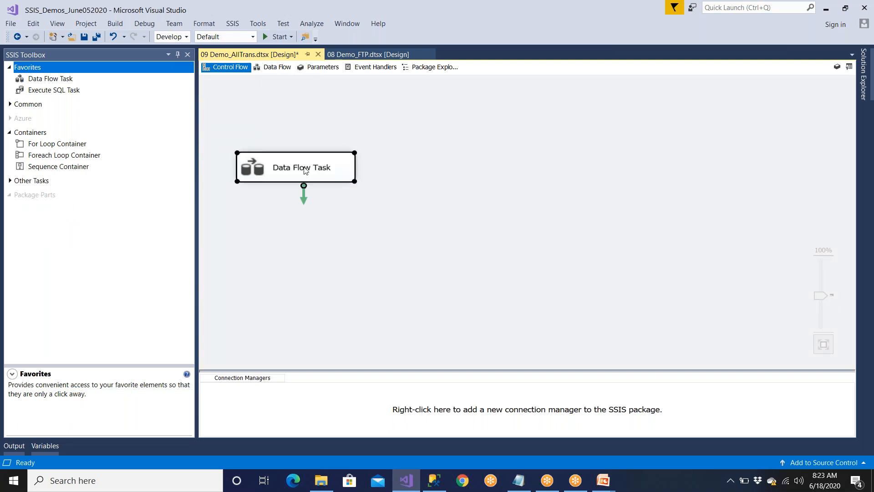
key(Delete)
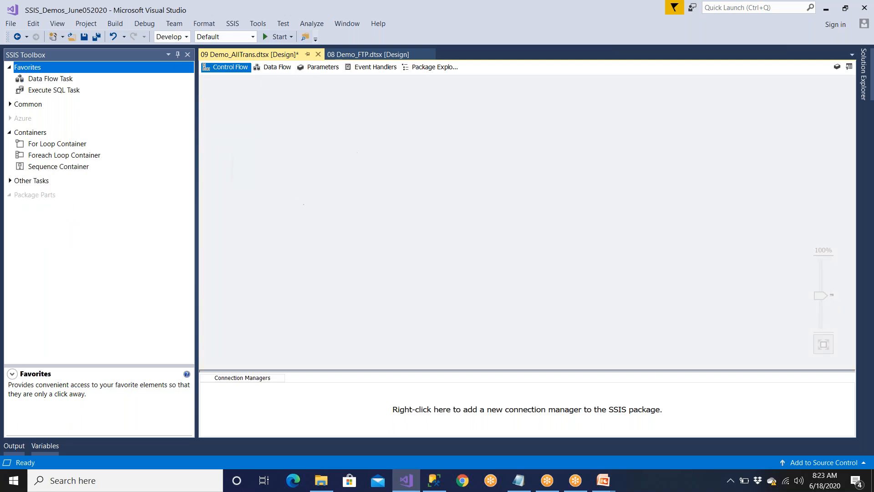
click(274, 69)
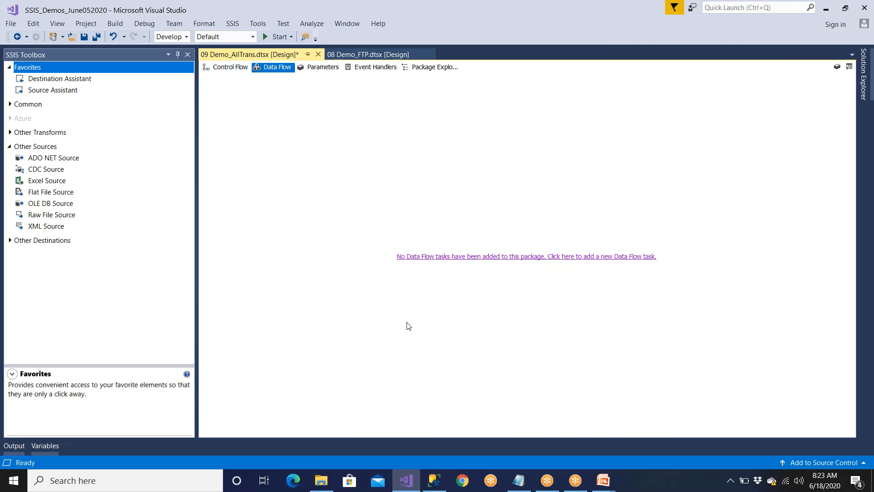
click(227, 67)
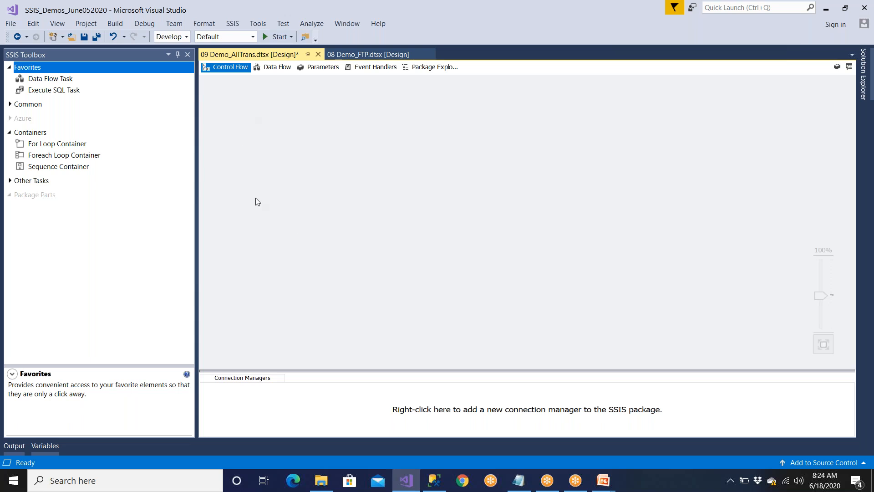
Add a Data Flow Task directly from the package's data flow design, reposition it in the control flow, and view its data flow
click(261, 67)
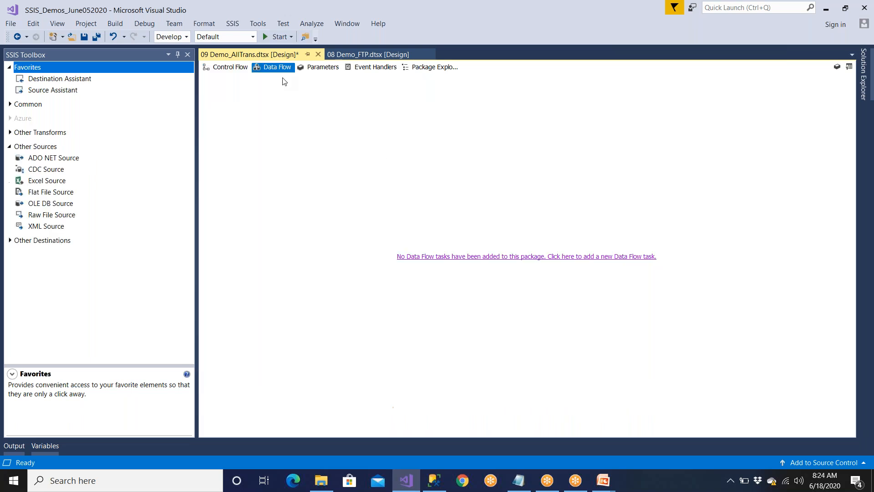
click(461, 257)
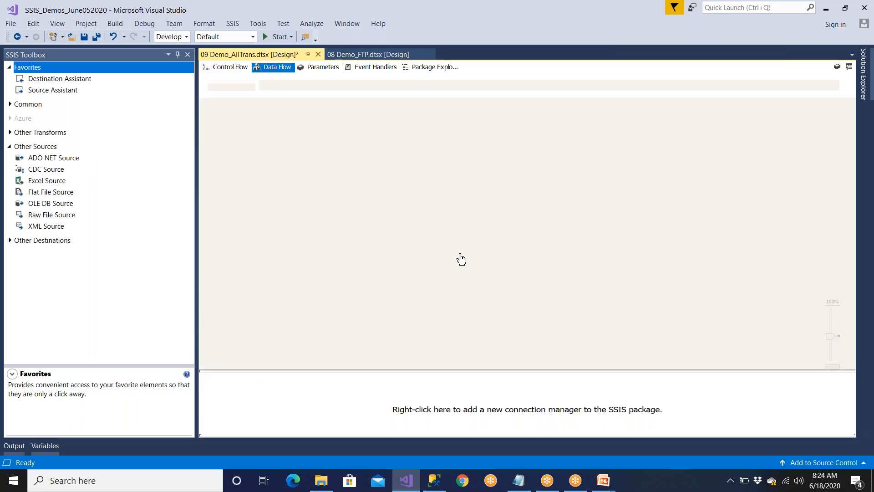
click(226, 68)
click(316, 174)
drag(303, 105, 368, 186)
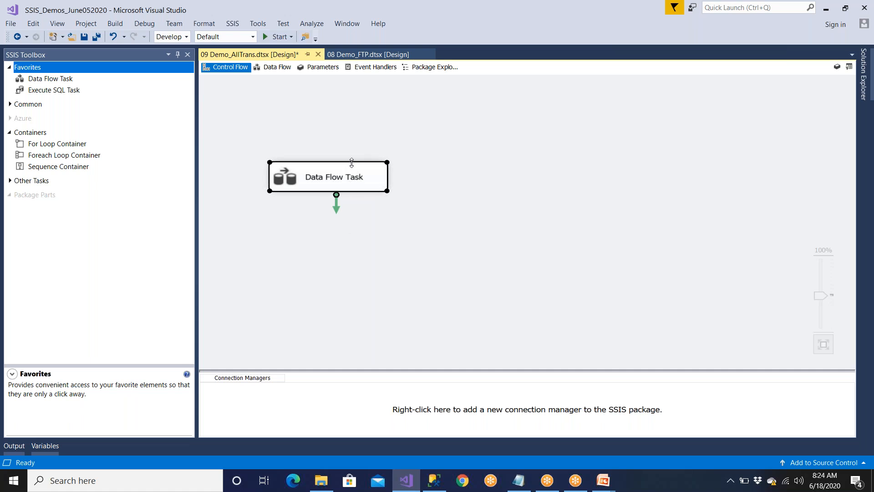
click(397, 248)
click(278, 68)
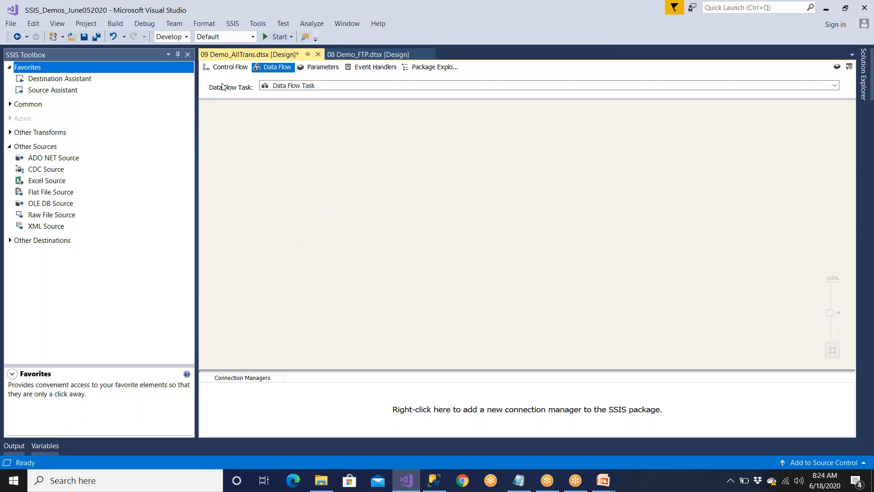
Delete the Data Flow Task from the control flow and check the package's data flow design
click(225, 68)
click(358, 180)
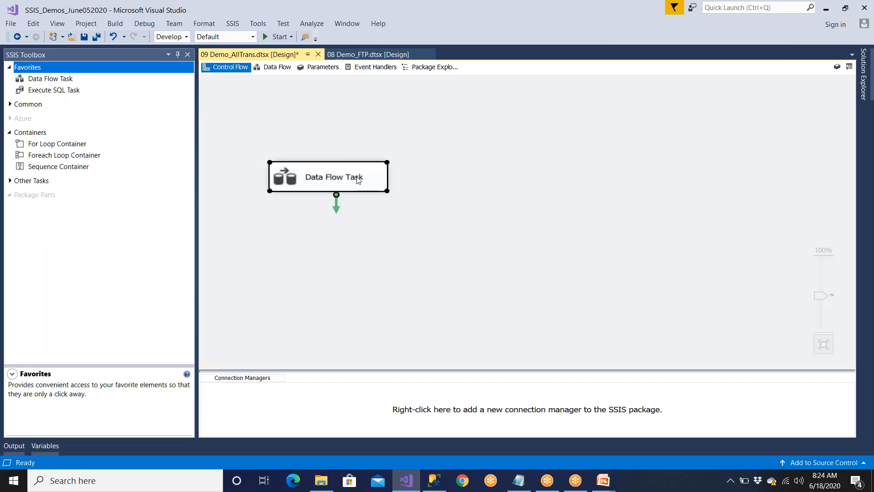
key(Delete)
click(271, 68)
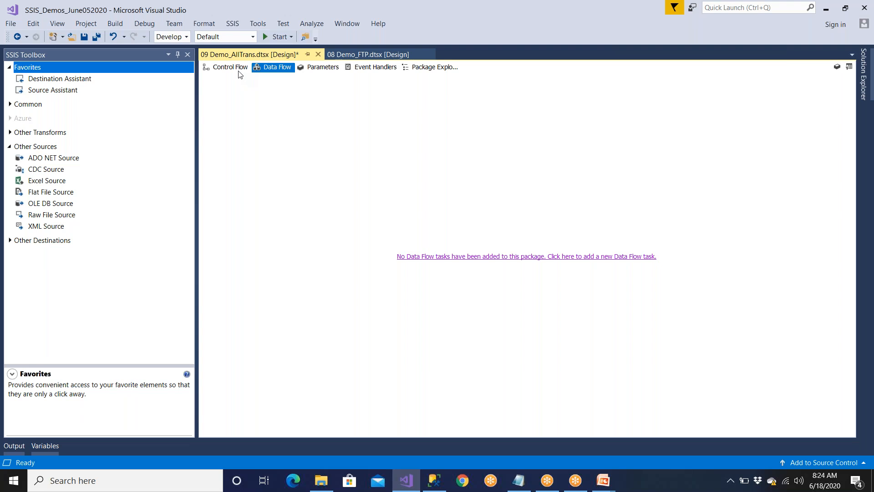
Add a Data Flow Task from the SSIS Toolbox to the control flow and open its data flow design
click(232, 67)
drag(67, 82, 261, 157)
click(273, 67)
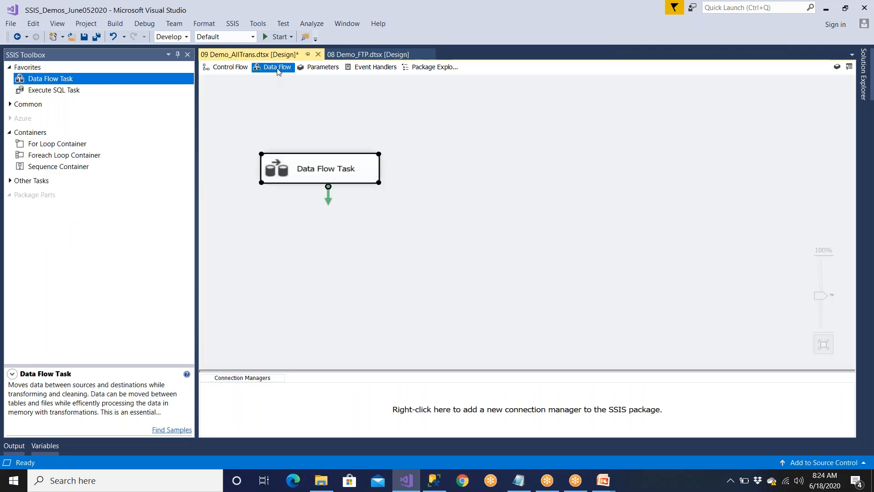
click(236, 68)
click(306, 249)
double_click(308, 175)
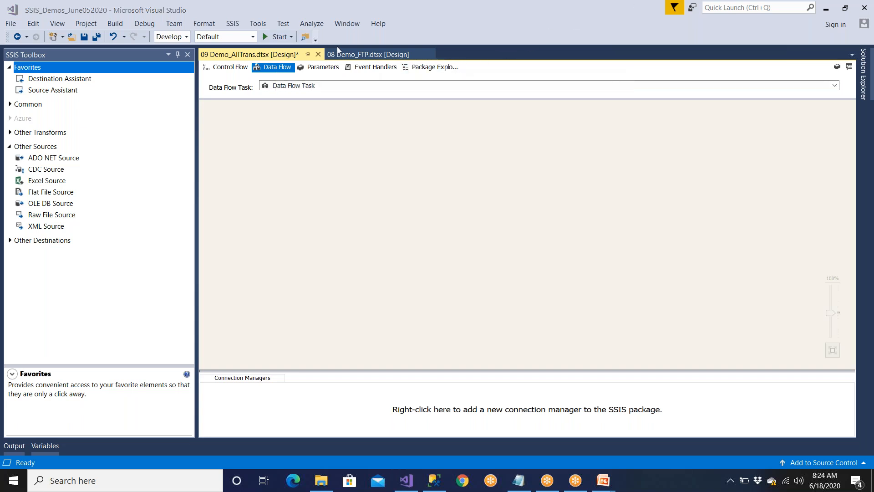
click(228, 67)
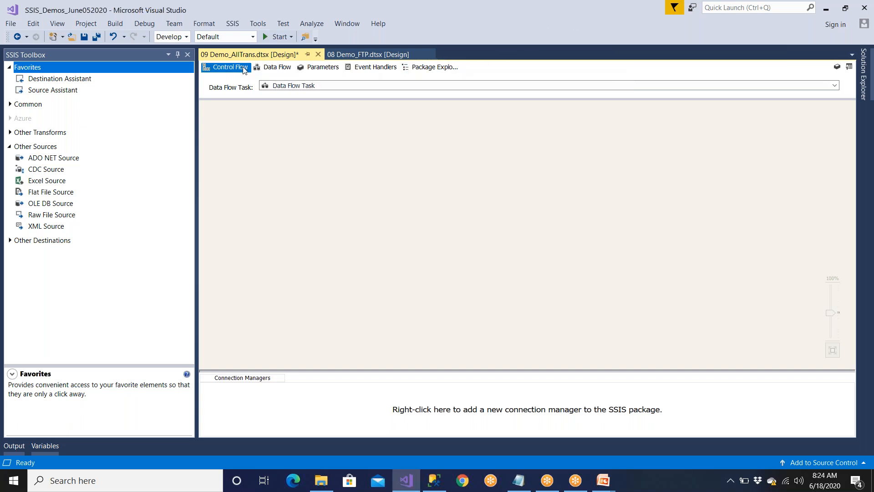
click(273, 70)
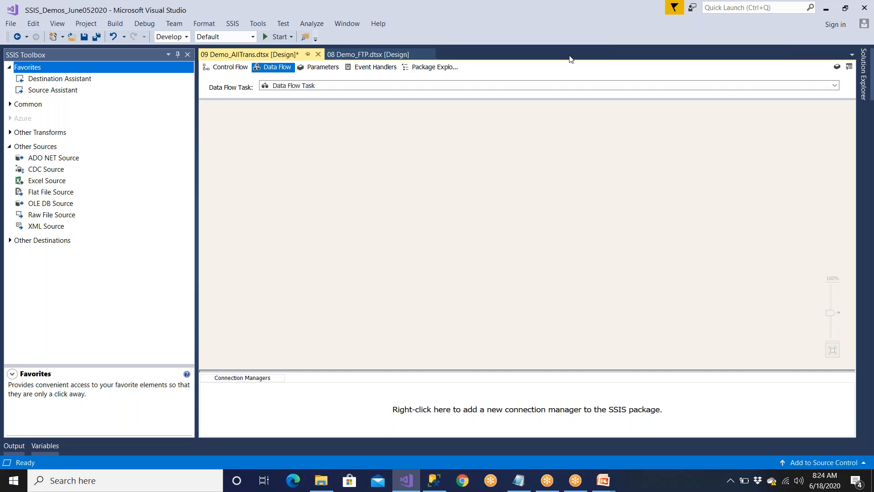
Switch to Notepad to review all the employee records in Emp.txt, and return to Visual Studio
click(519, 481)
click(238, 385)
drag(178, 356, 5, 31)
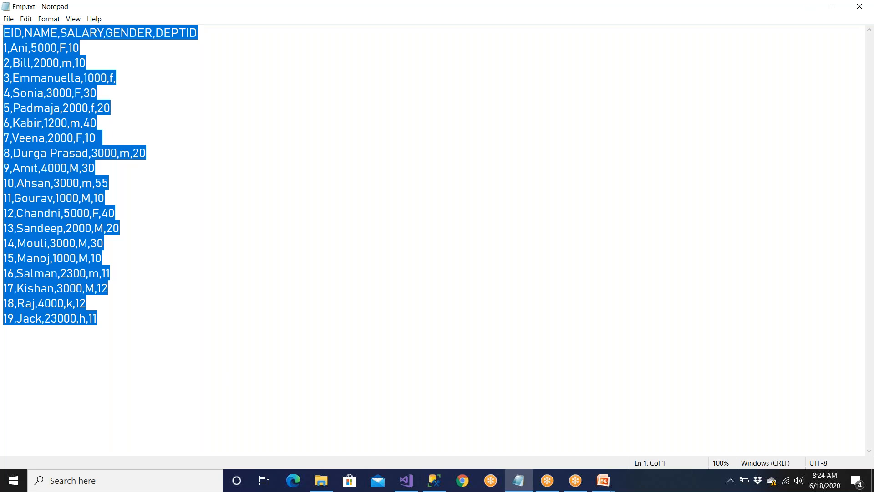
click(406, 480)
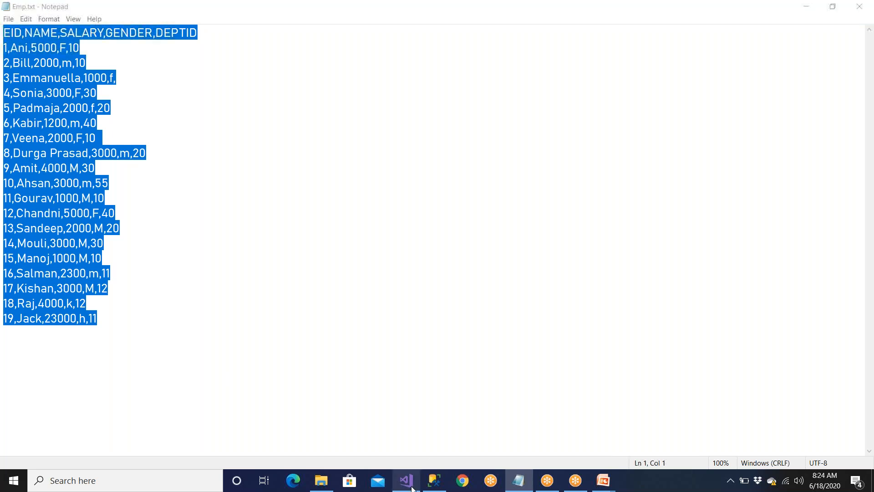
Read the Bulk Insert Task description among the common control flow tasks, recheck the Emp.txt data in Notepad and close it
click(230, 67)
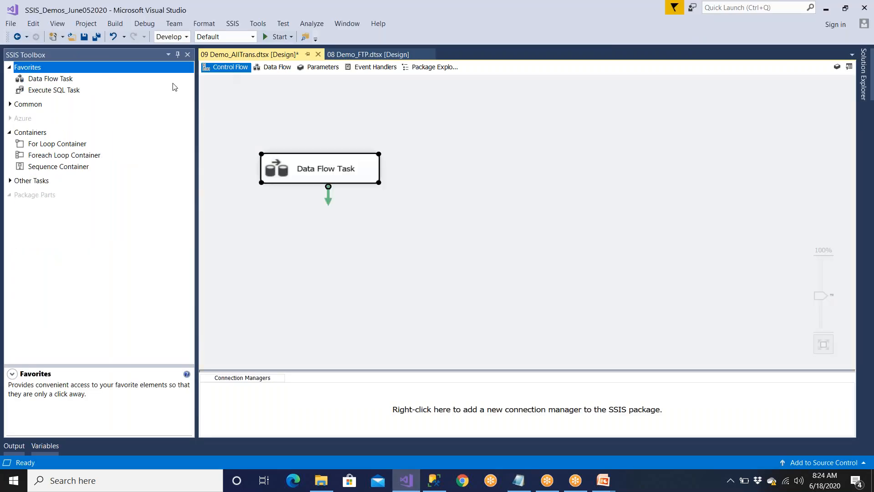
click(10, 104)
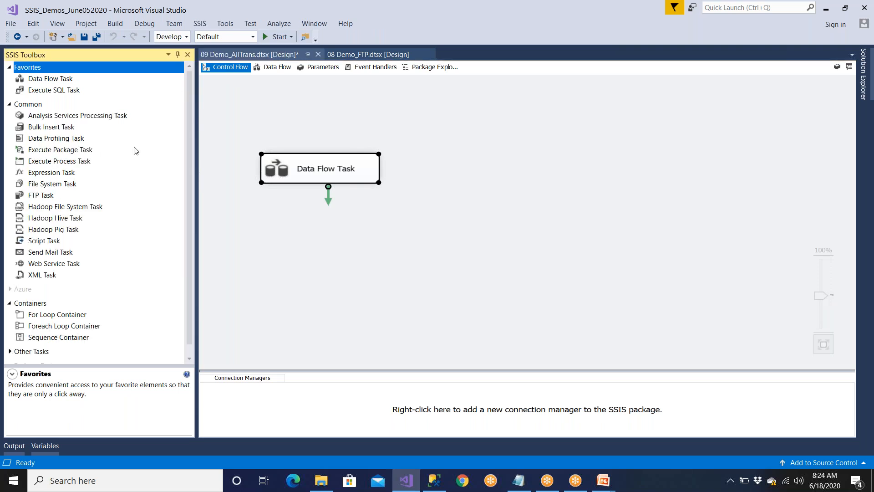
click(64, 130)
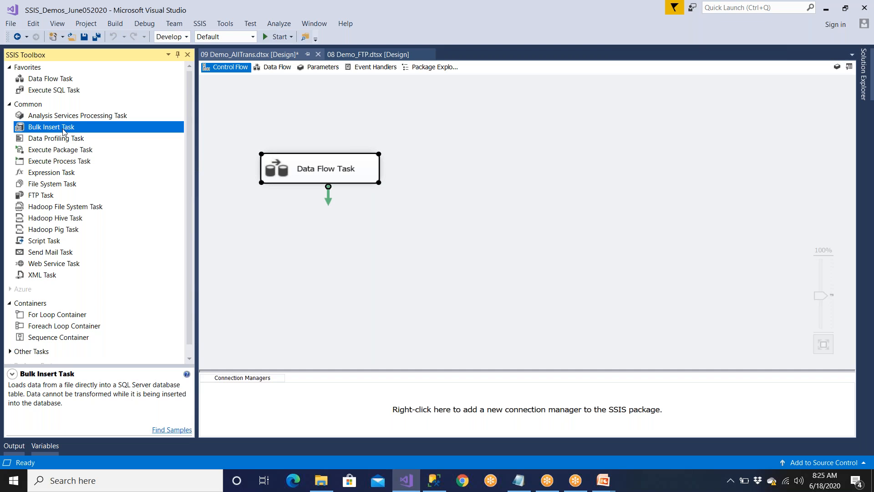
click(519, 481)
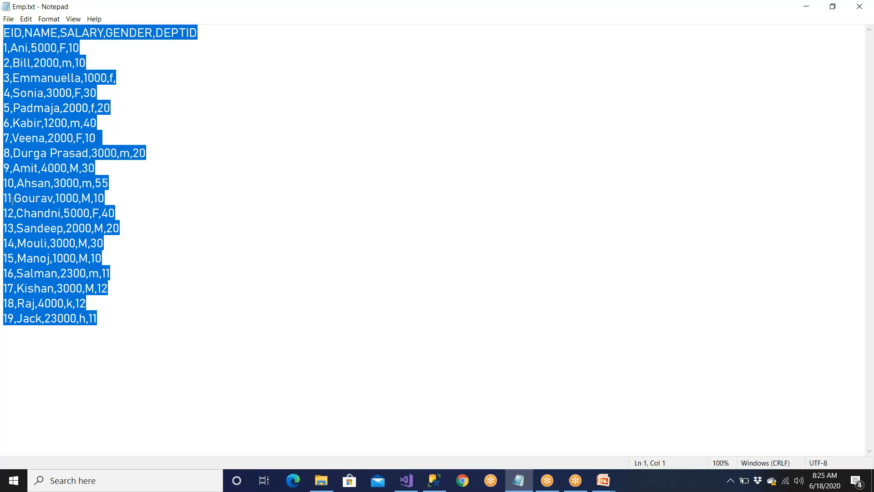
click(859, 8)
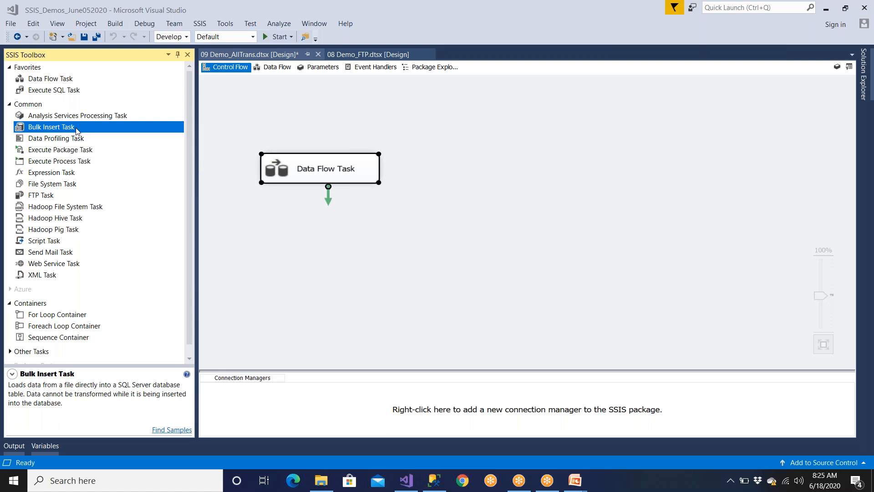
Add a Flat File Source to the Data Flow Task, shift it slightly, and open its editor to create a new connection
click(302, 227)
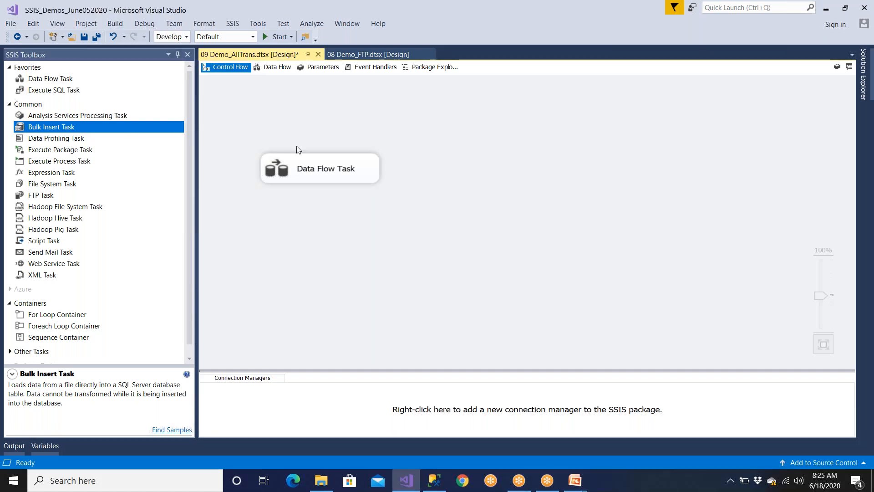
double_click(323, 176)
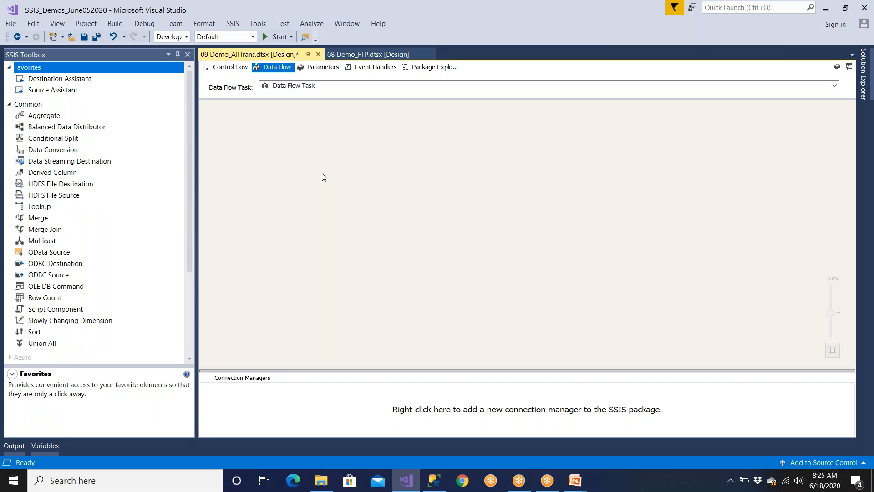
click(9, 105)
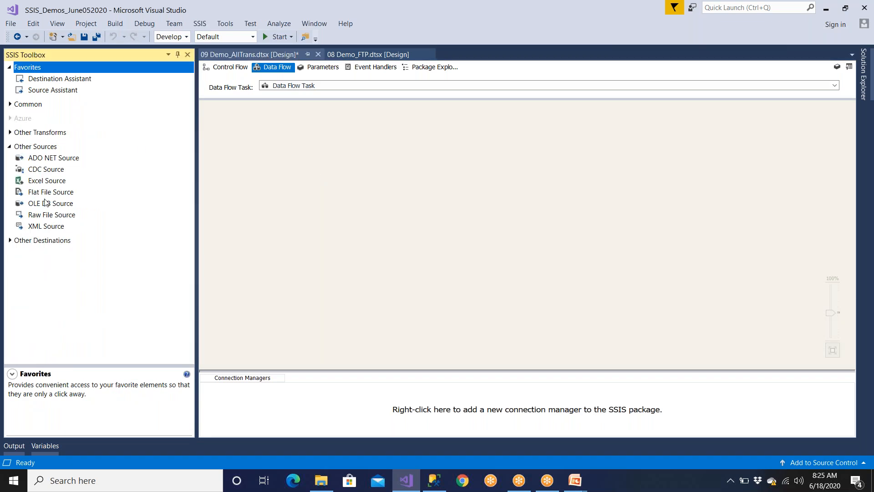
click(50, 192)
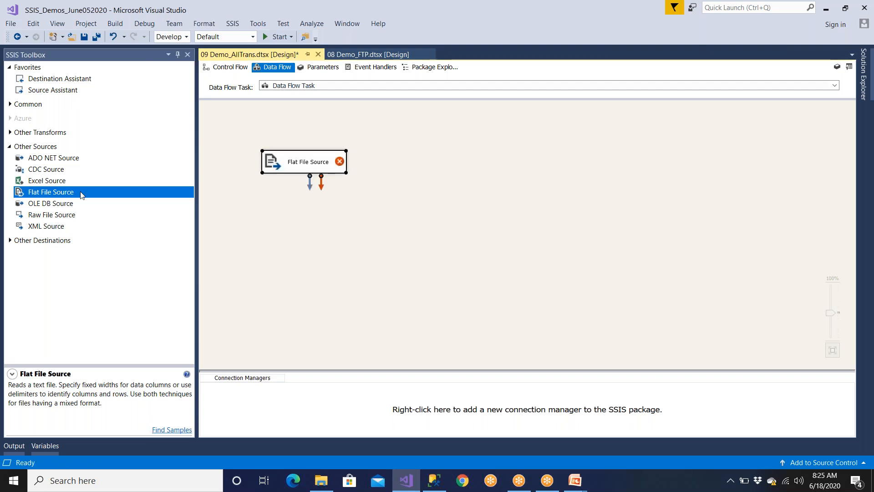
drag(304, 164, 315, 150)
click(305, 211)
click(313, 152)
double_click(313, 151)
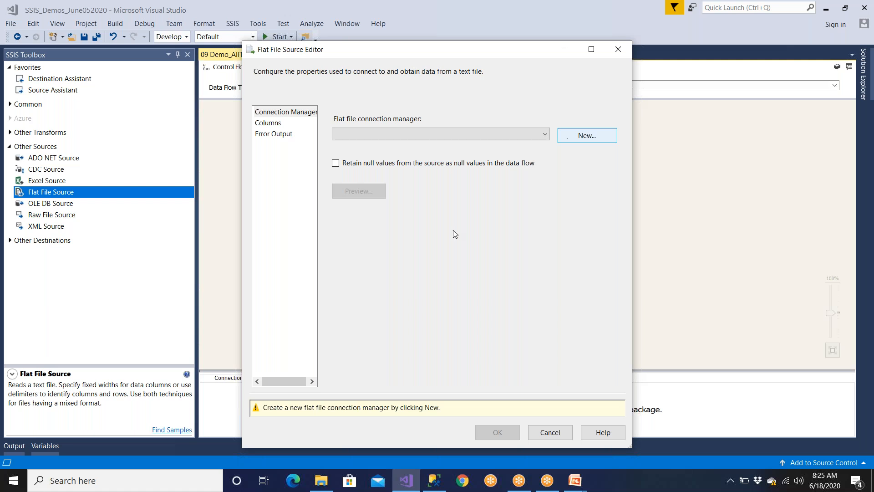
Copy the source folder's path from File Explorer and record the full file path D:\SSISSourceData\Emp.txt in a new Notepad document
click(326, 482)
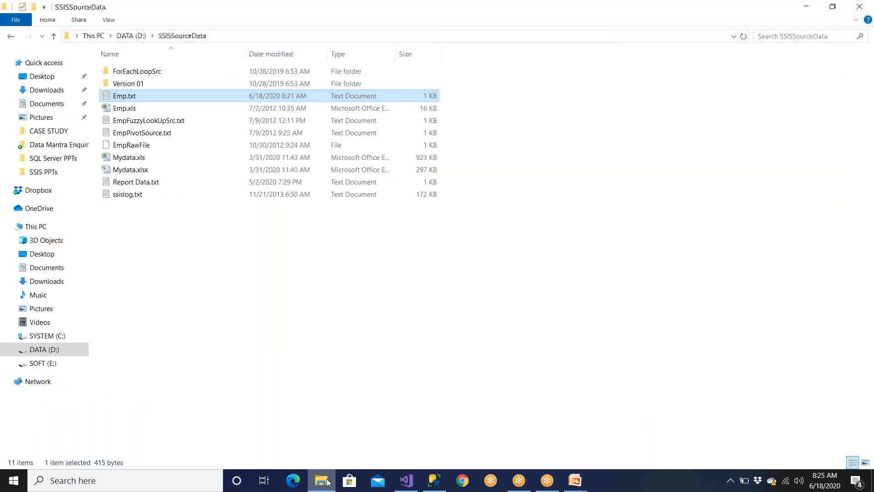
click(232, 36)
key(ctrl+c)
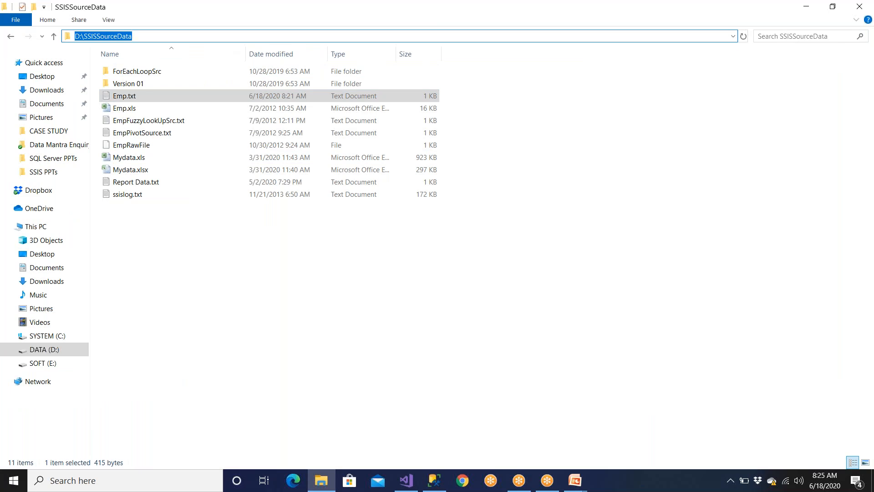
key(super)
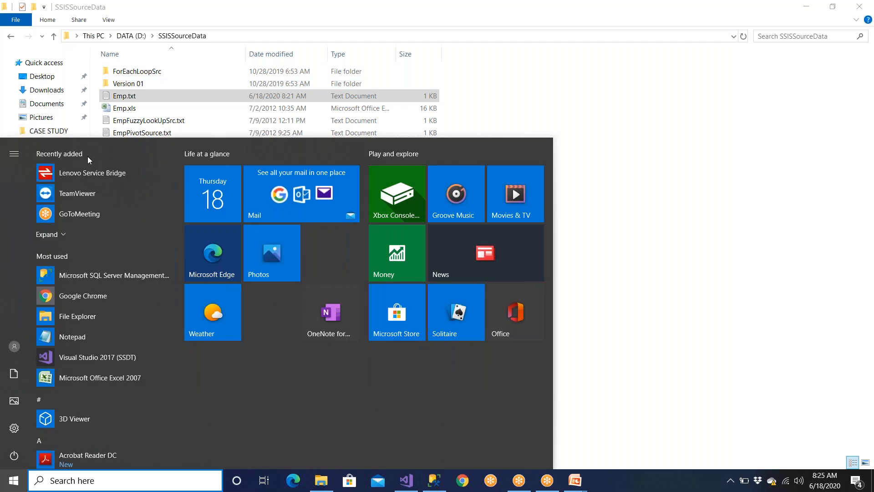
click(71, 336)
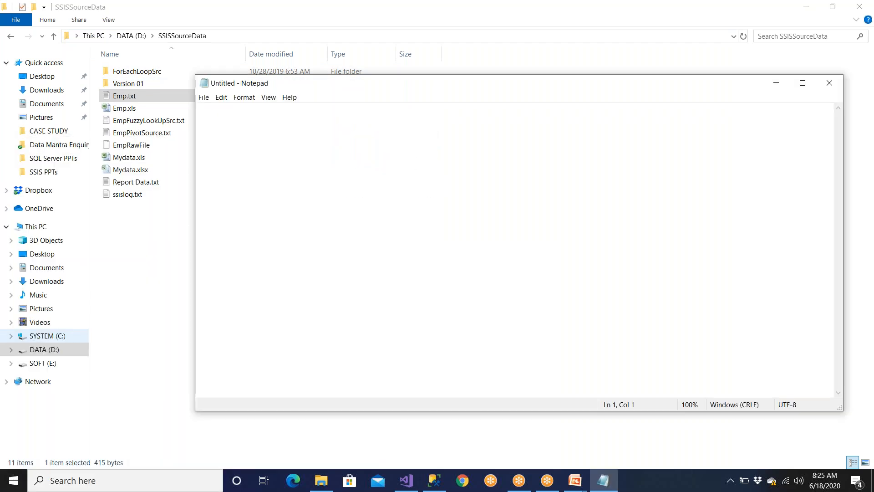
key(ctrl+v)
text(\)
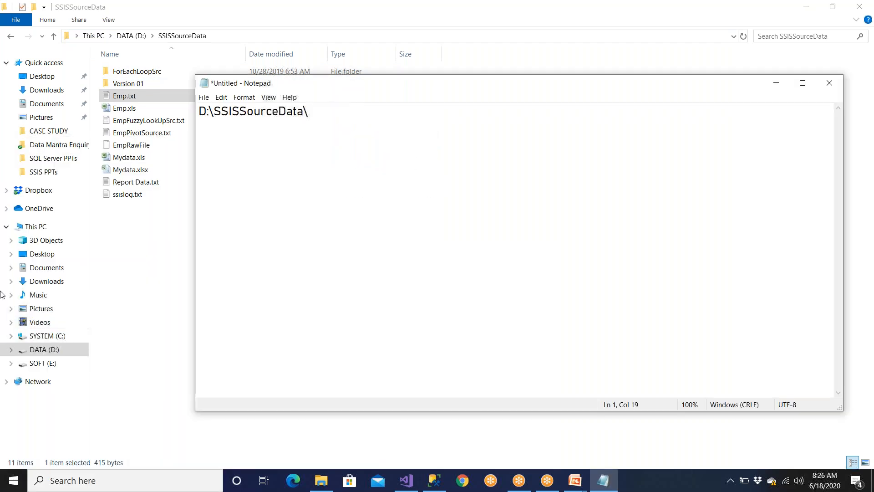
text(Emp.txt)
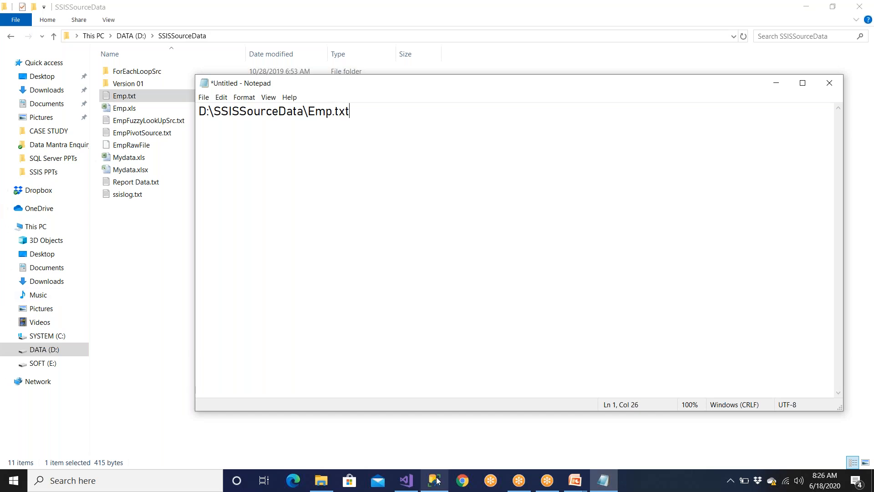
Return to Visual Studio, cancel the new flat file connection and source editor, and delete the Flat File Source
mouse_move(420, 483)
click(371, 385)
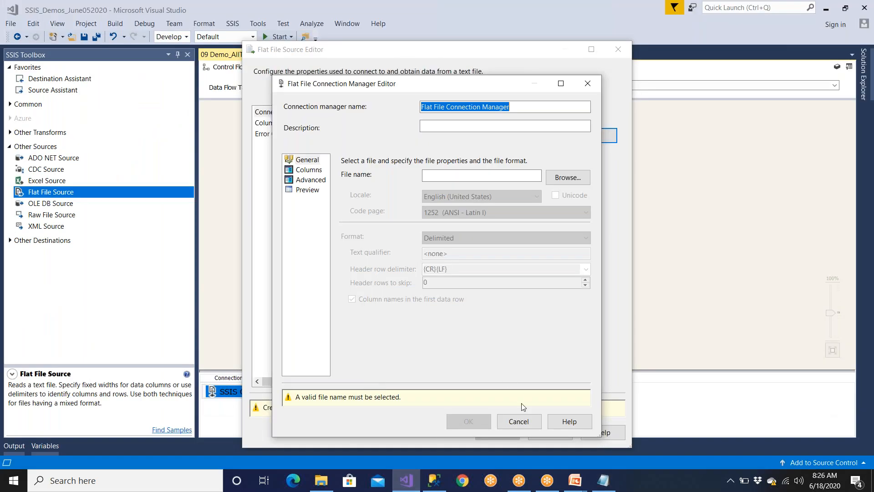
click(522, 422)
click(537, 427)
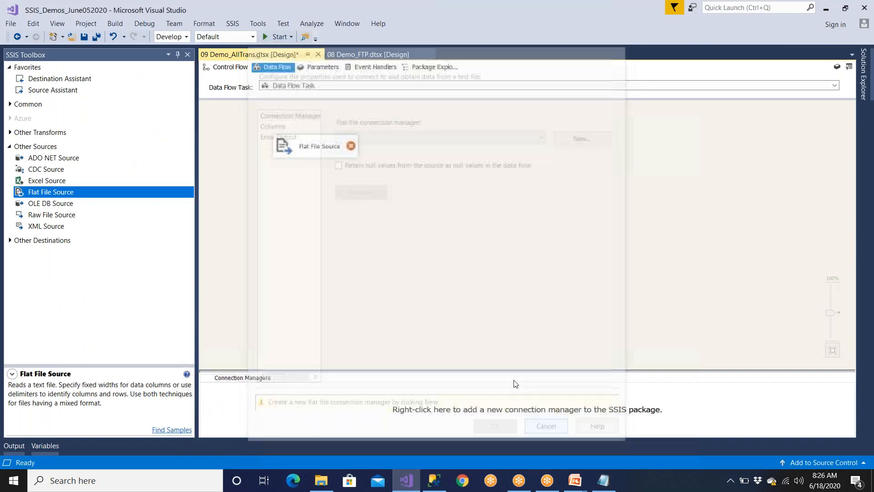
key(Delete)
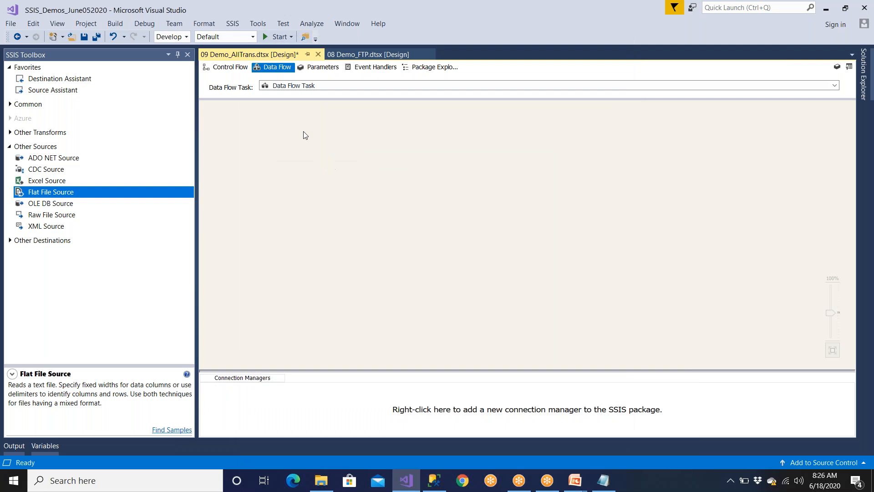
Go back to the control flow and reopen the Data Flow Task for editing
click(227, 67)
click(355, 205)
double_click(352, 173)
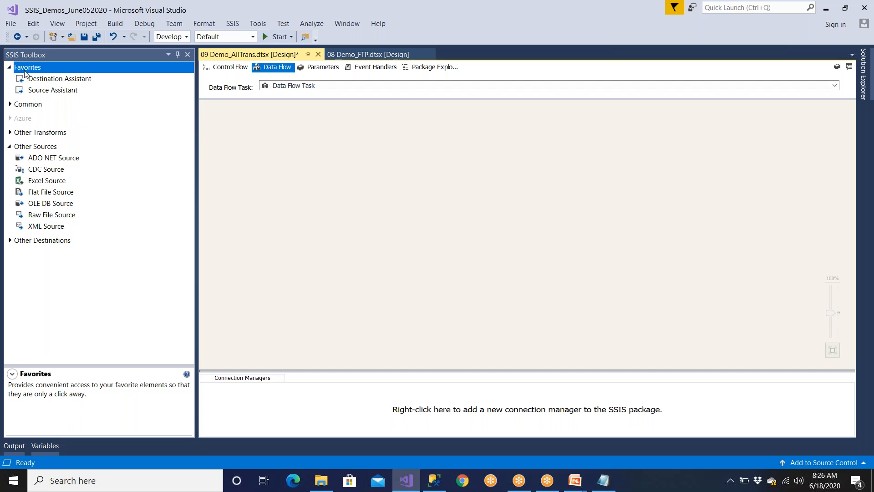
Close and restore the SSIS Toolbox, and collapse and re-expand its Other Sources group
click(187, 54)
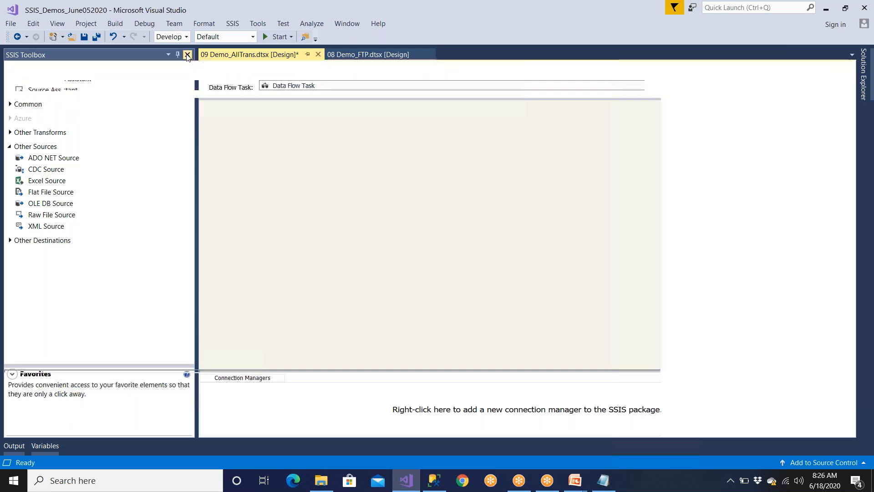
click(837, 67)
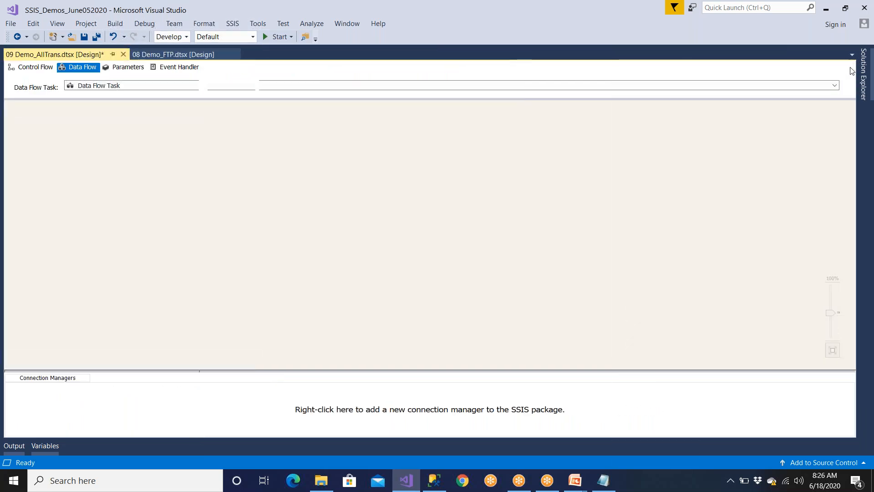
click(10, 147)
click(10, 147)
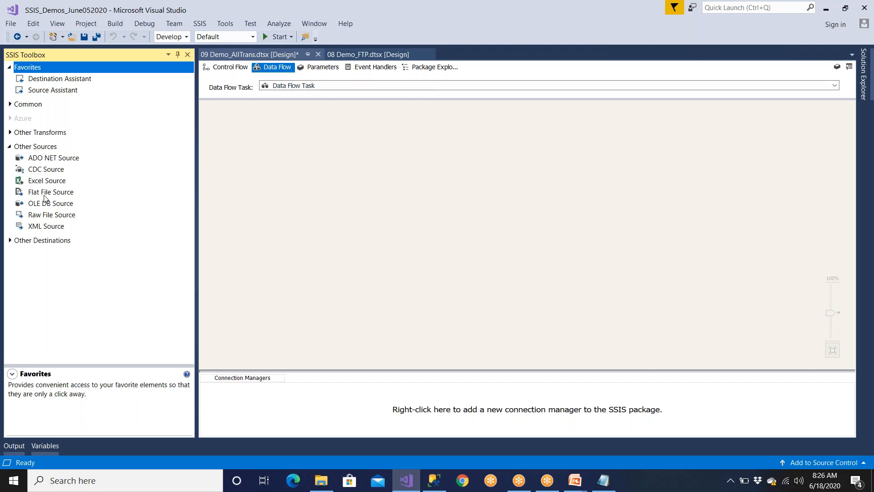
Add a Flat File Source to the data flow and start a new flat file connection manager for it
drag(46, 193, 269, 173)
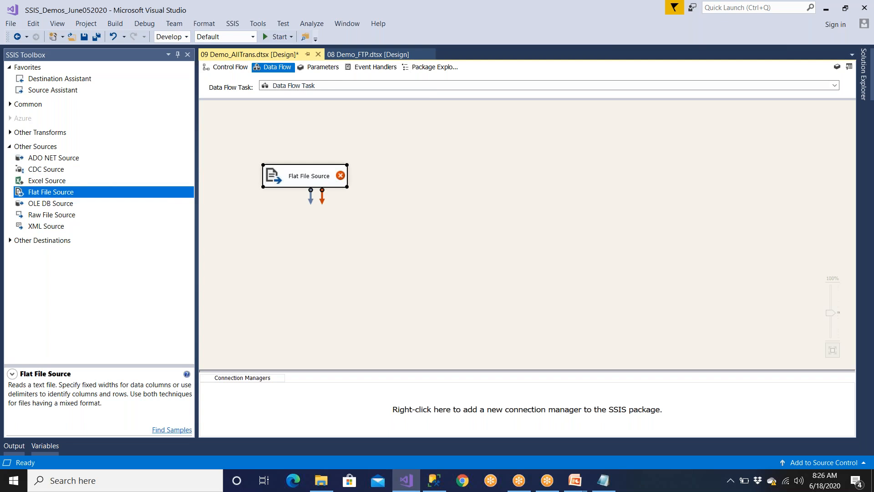
double_click(295, 180)
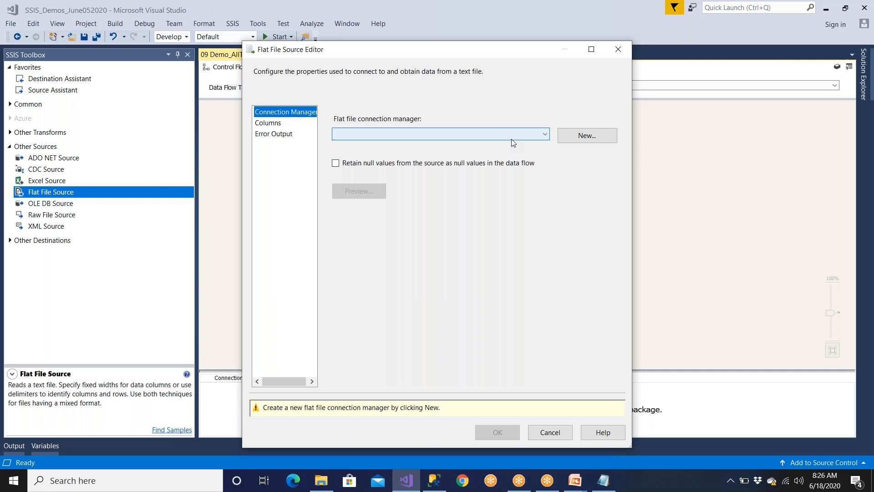
click(572, 138)
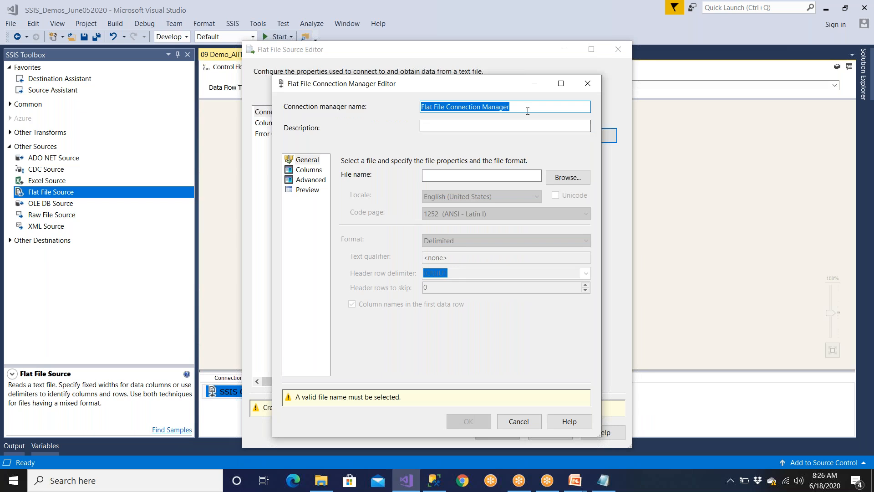
Name the flat file connection manager Source_FF_Emp
text(FF_Emp)
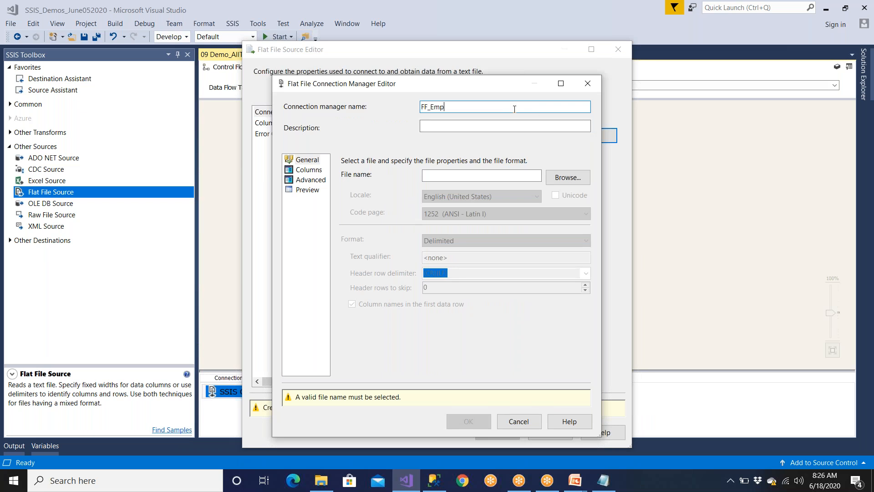
text(_Sour)
key(BackSpace)
key(BackSpace)
key(BackSpace)
key(BackSpace)
text(Source_)
drag(468, 107, 420, 111)
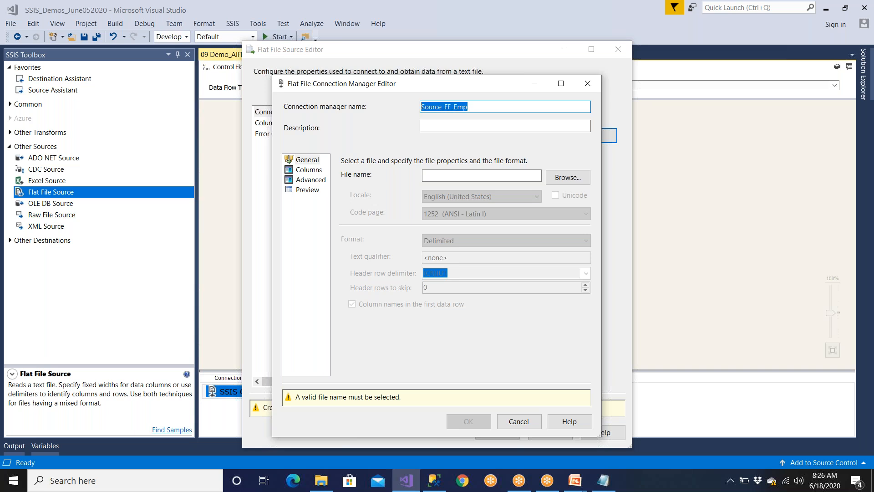
Copy the path D:\SSISSourceData\Emp.txt from Notepad and set it as the connection manager's file name
click(424, 177)
click(603, 480)
drag(350, 112, 193, 109)
key(ctrl+c)
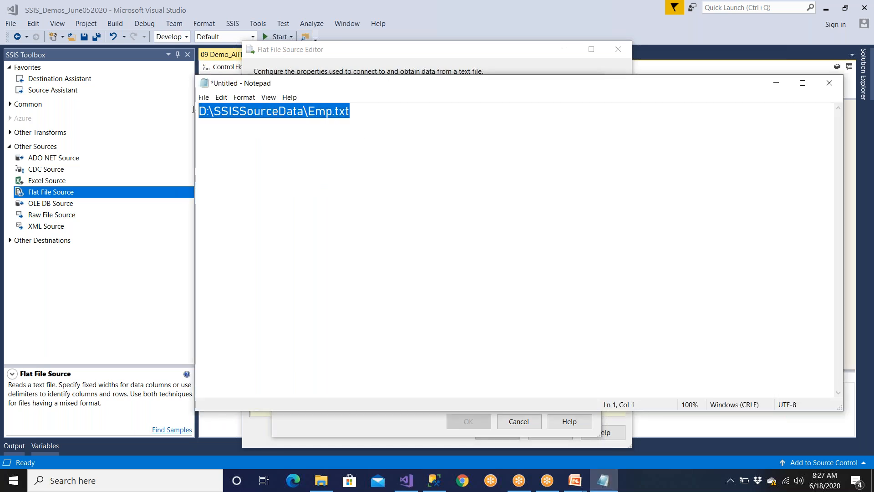
click(173, 137)
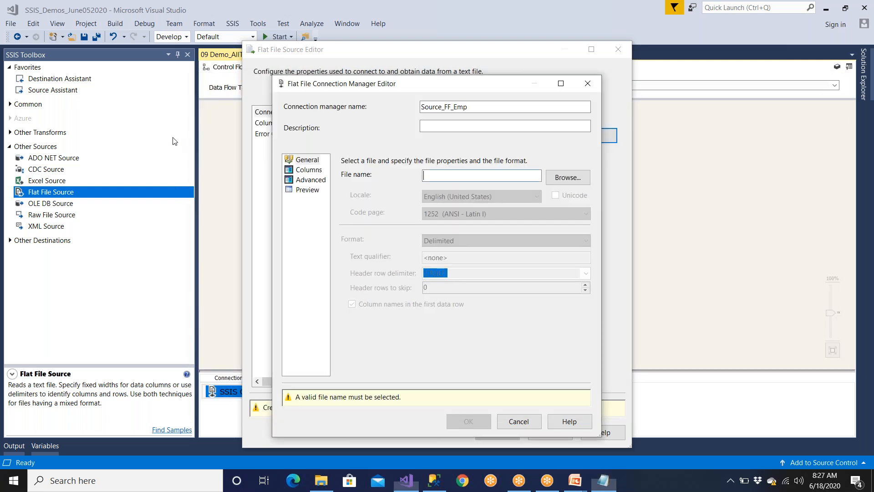
key(ctrl+v)
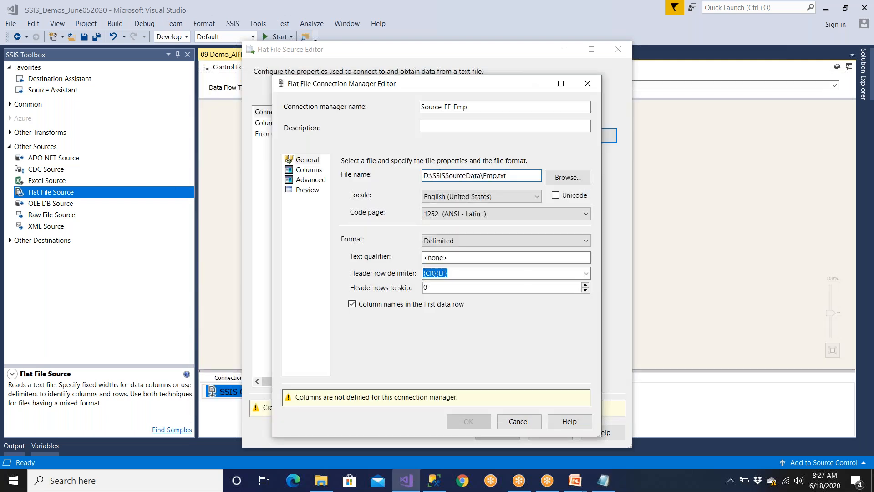
click(472, 196)
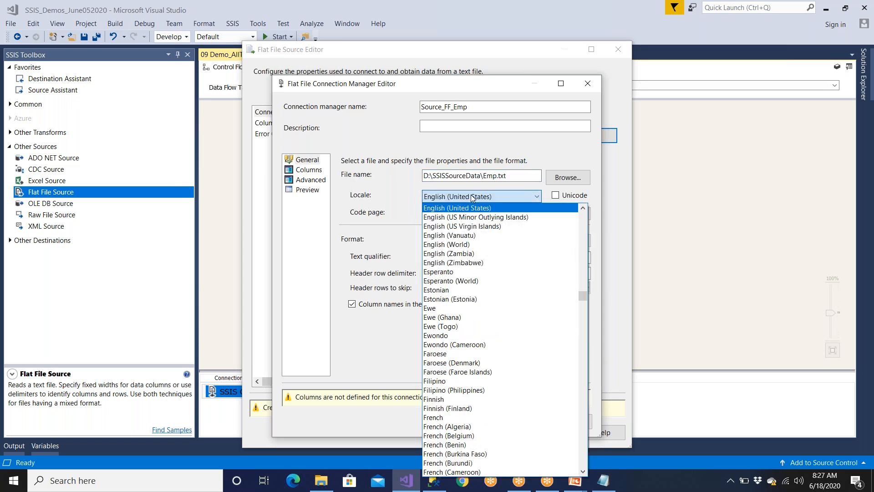
click(473, 197)
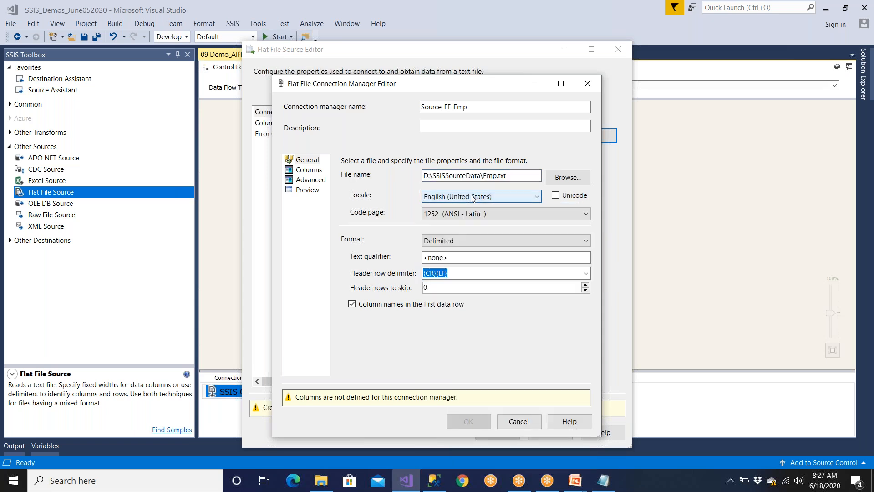
click(457, 242)
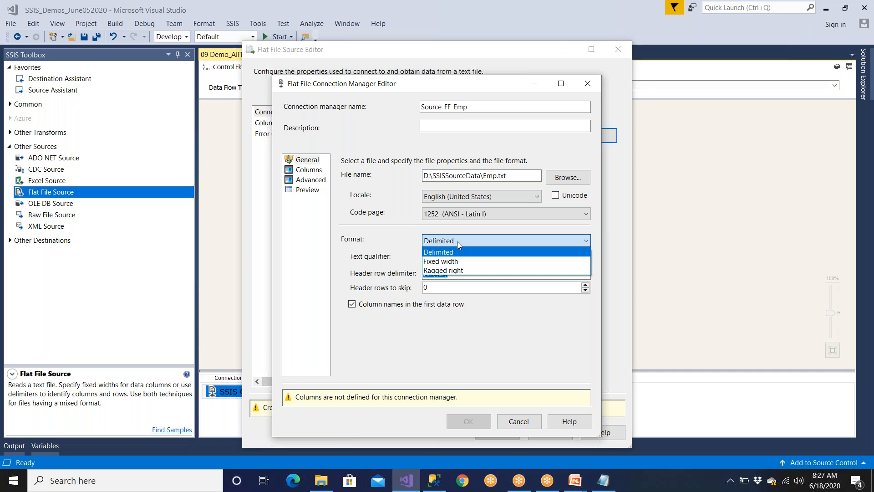
click(457, 242)
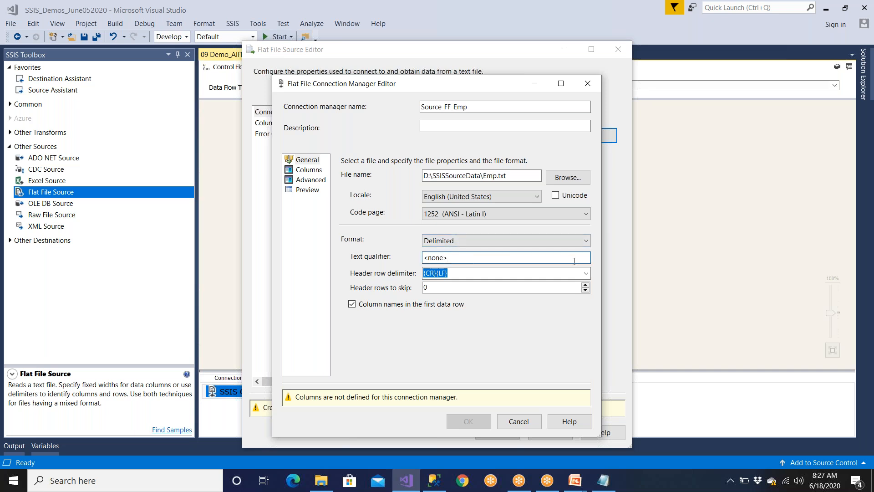
drag(478, 257, 409, 259)
click(449, 259)
Switch to Notepad and add the sample header line eid,name,sal below the file path, after one blank line
click(603, 481)
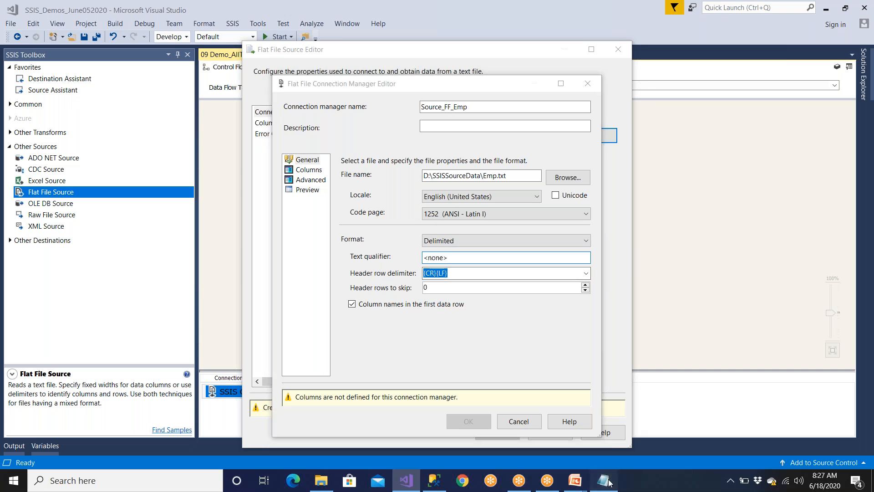
click(397, 119)
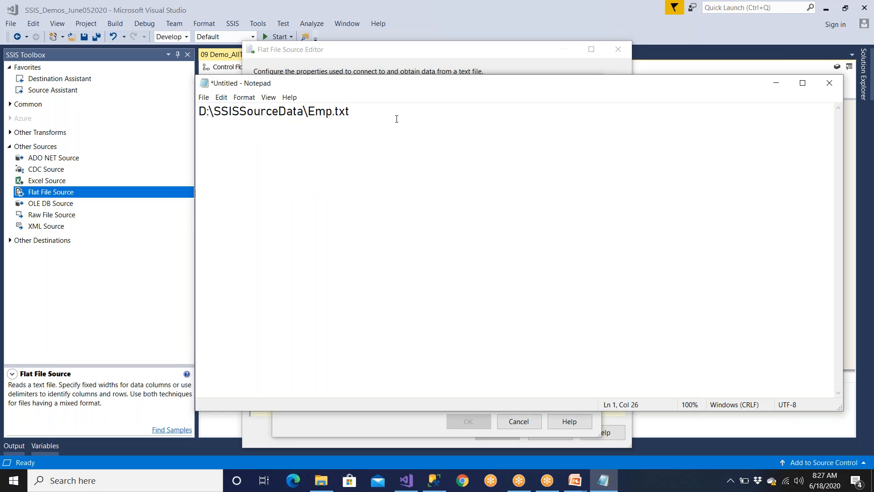
key(Return)
key(Return)
text(eid,name,sa;)
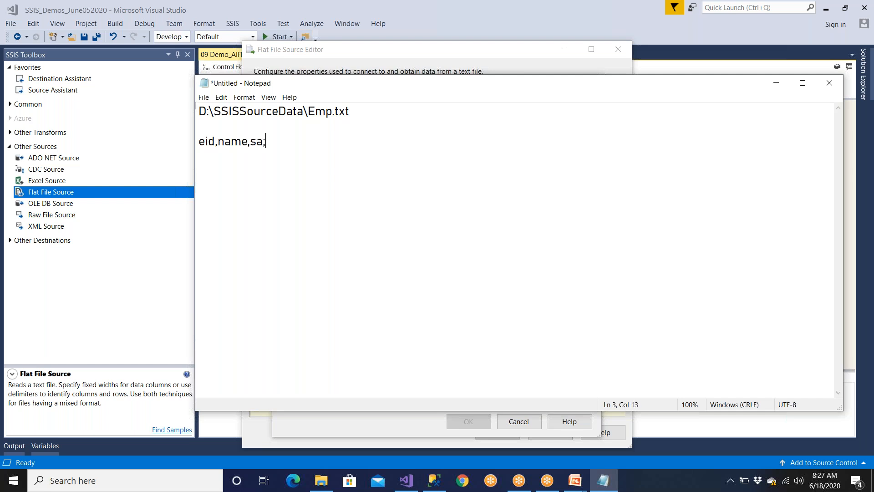
key(BackSpace)
text(l)
Add a first sample row with ID 1, an employee's first name and salary 1000, each enclosed in double quotes
key(Return)
text("")
key(Left)
text(1)
key(Right)
text(,""Ani)
key(Right)
text(, "1000")
key(Left)
text(1000)
key(Right)
Add a second sample row with ID 2, an employee's first name and salary 2000, each enclosed in double quotes
key(Return)
text(2)
key(BackSpace)
text("")
key(Left)
text(2)
key(Right)
text(,)
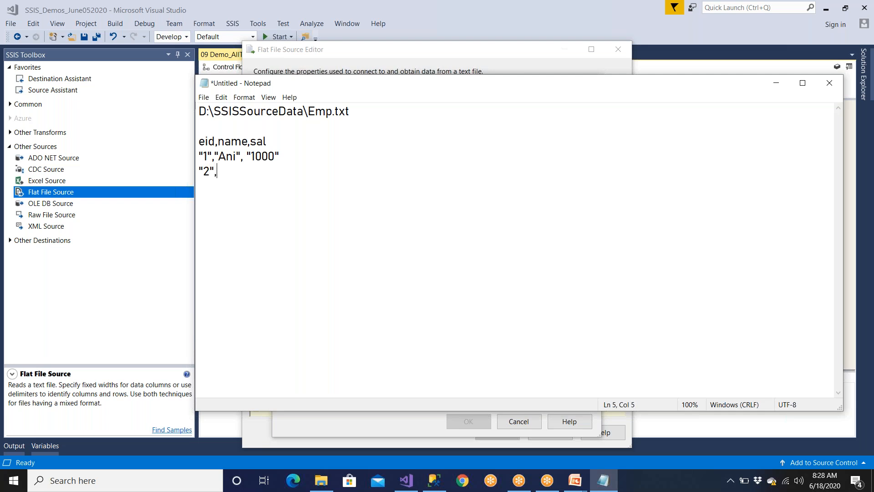
text(""John)
key(Right)
text(,"John","2000)
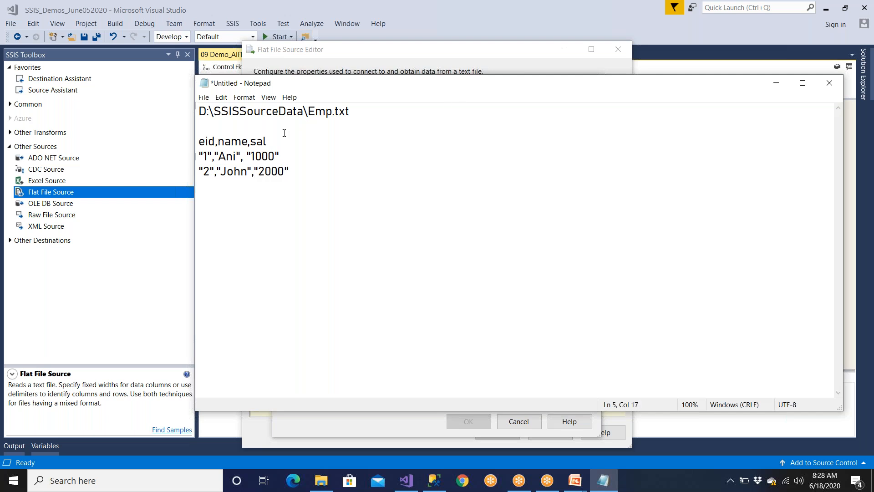
Duplicate the header and both sample rows below the originals, separated by blank lines
drag(213, 157, 189, 158)
drag(244, 154, 196, 142)
key(ctrl+c)
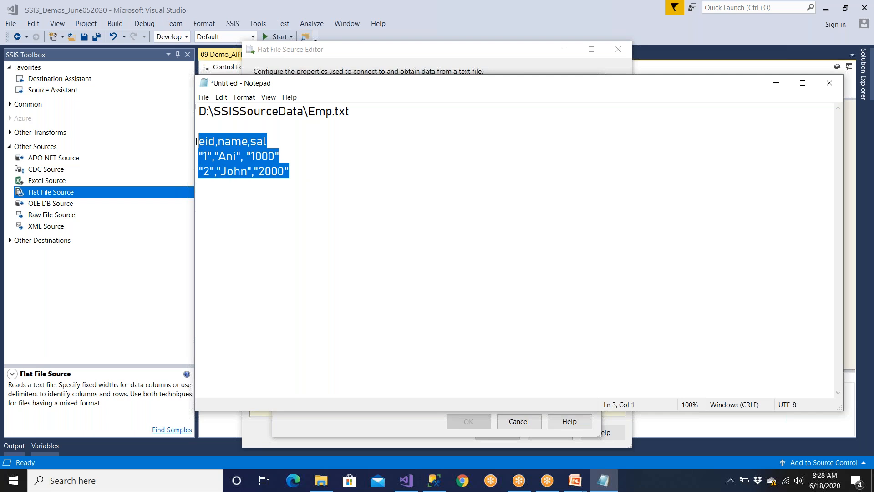
click(292, 172)
key(Return)
key(Return)
key(Return)
key(ctrl+v)
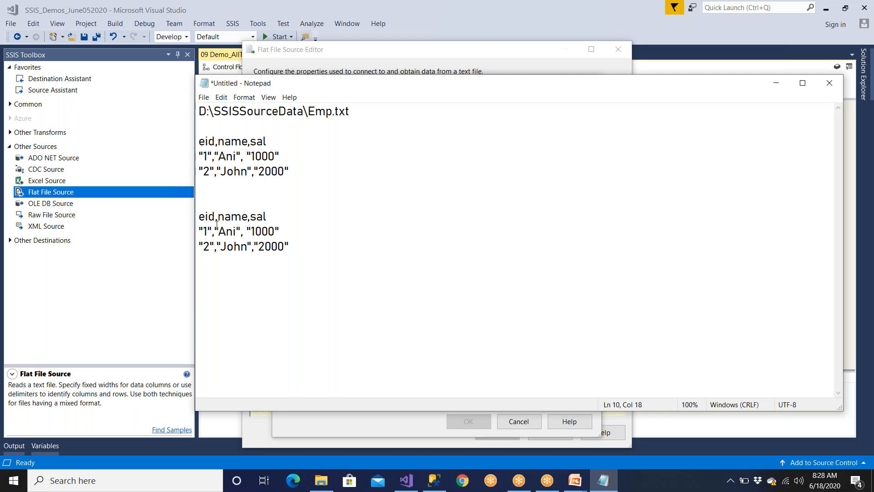
Remove the double quotes around the eid values 1 and 2 in the duplicated rows
drag(203, 231, 193, 231)
key(Delete)
click(204, 233)
key(Delete)
click(204, 245)
key(BackSpace)
click(211, 244)
key(BackSpace)
Remove the double quotes around the name values in the duplicated rows
click(210, 233)
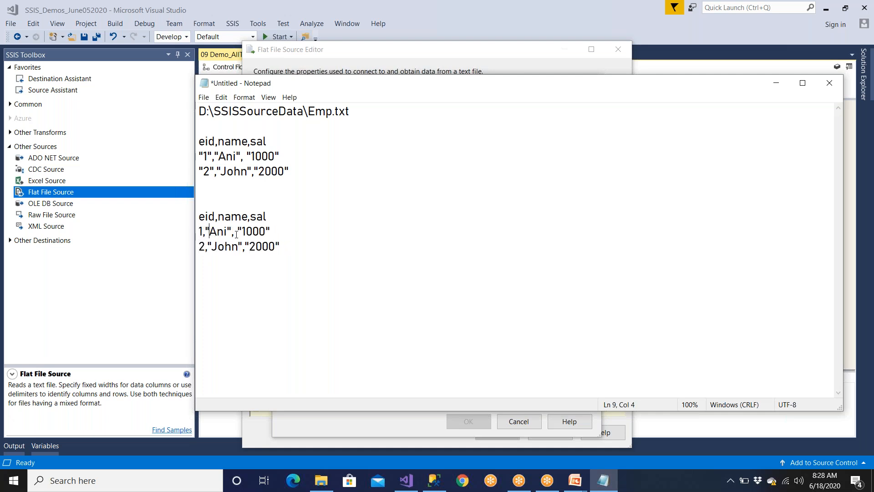
key(BackSpace)
key(Down)
key(BackSpace)
key(Right)
key(Right)
key(Right)
key(Right)
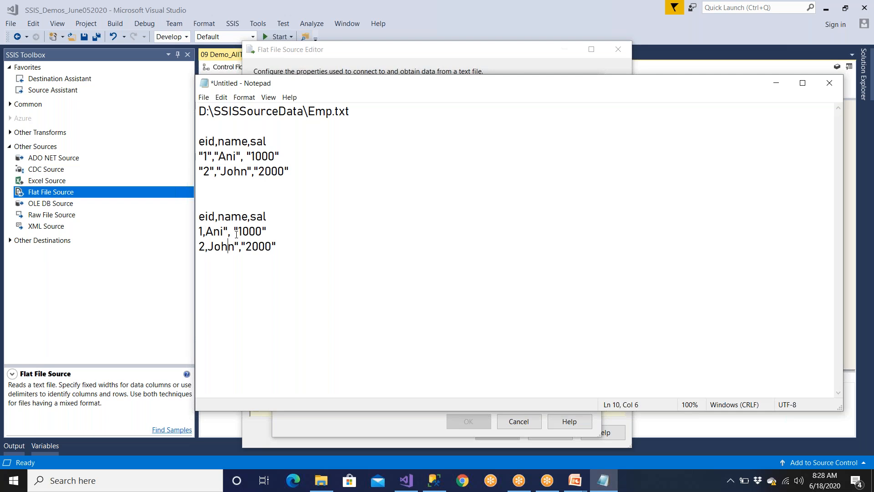
key(Delete)
key(Up)
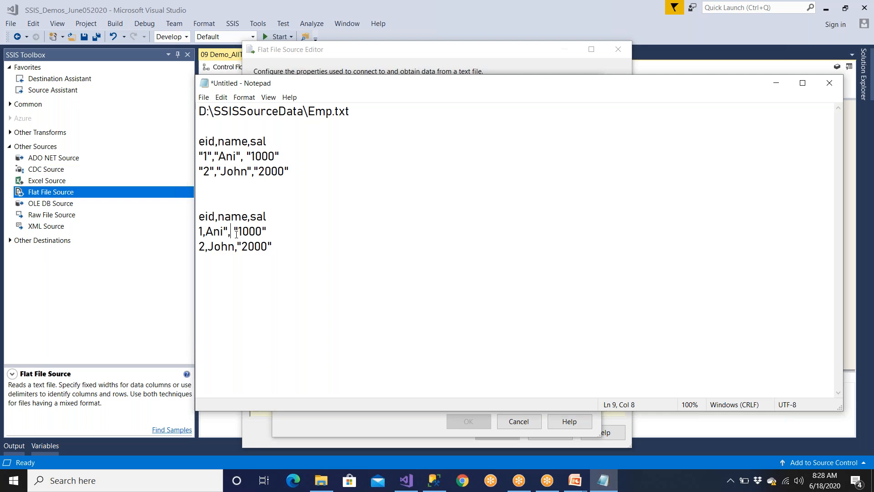
key(BackSpace)
Remove the double quotes around the salaries 1000 and 2000 in the duplicated rows
key(Right)
key(Right)
key(BackSpace)
key(Right)
key(Right)
key(Down)
key(BackSpace)
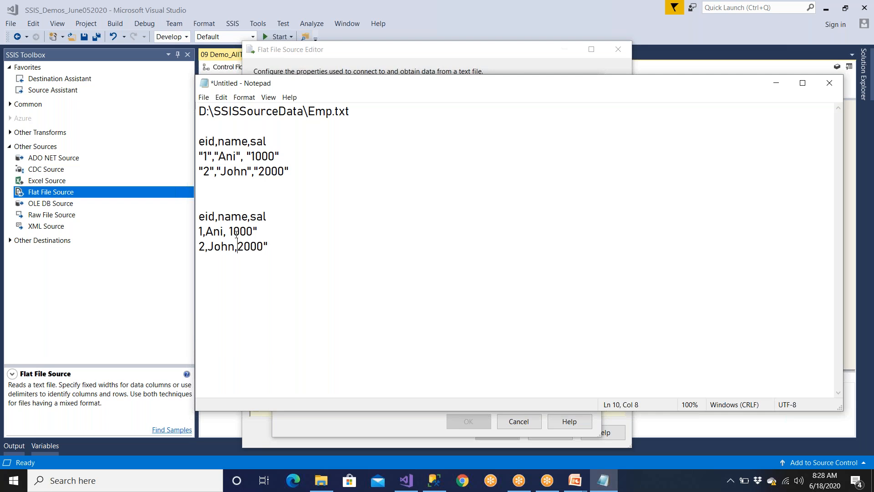
key(Right)
key(Right)
key(Right)
key(Right)
key(Up)
key(Right)
key(BackSpace)
Return to Visual Studio and set the connection manager's text qualifier to double quotes
key(alt+Tab)
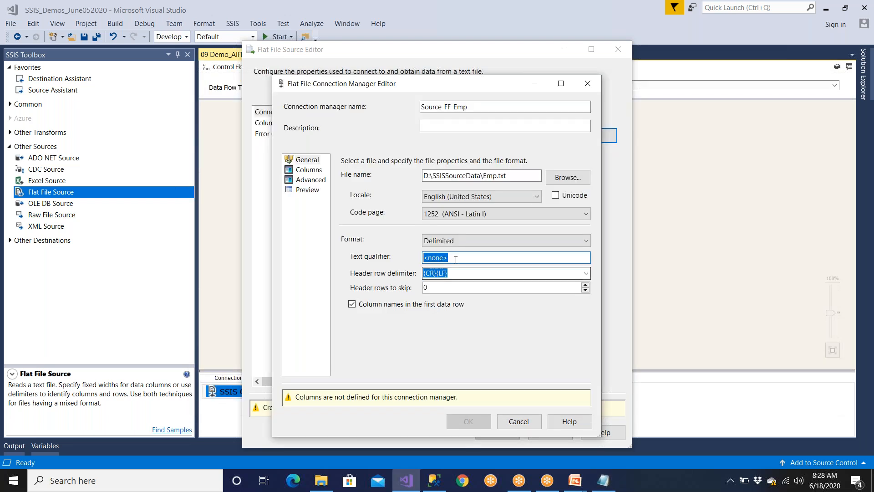
text(")
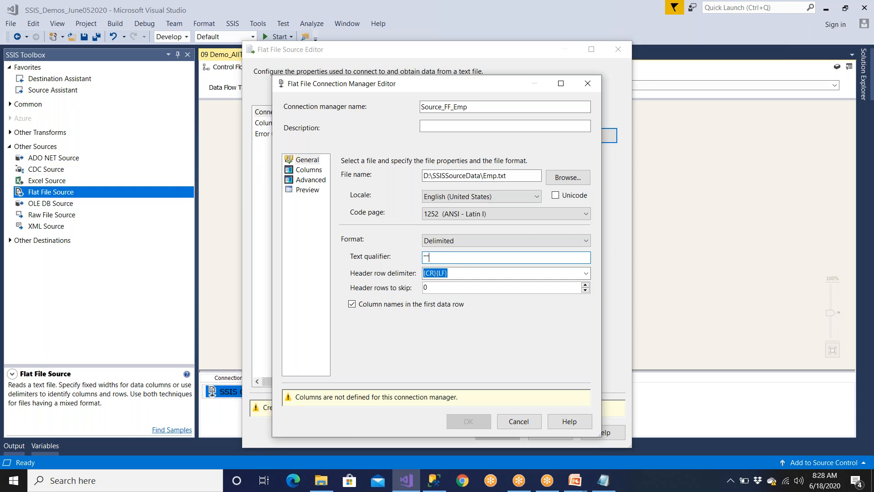
In Notepad, replace the two unquoted rows of the lower sample with copies of the double-quoted rows, and return to Visual Studio
click(604, 481)
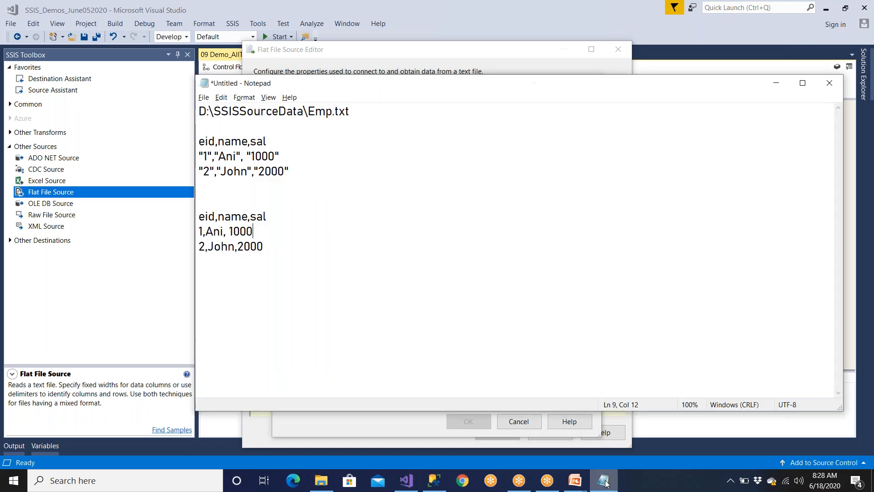
drag(288, 159, 244, 159)
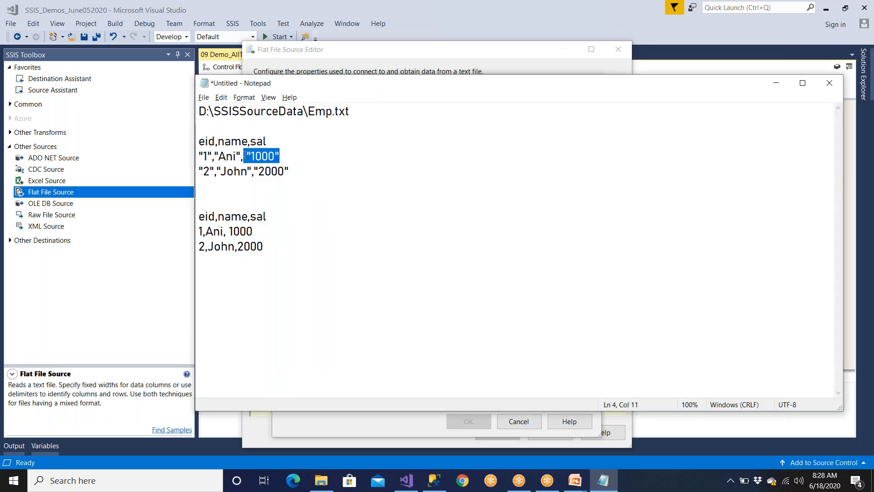
drag(272, 247, 176, 236)
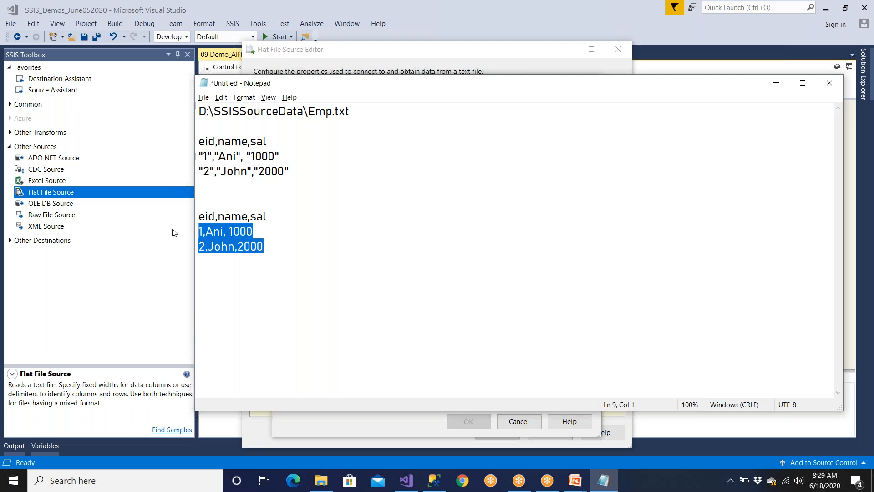
click(292, 195)
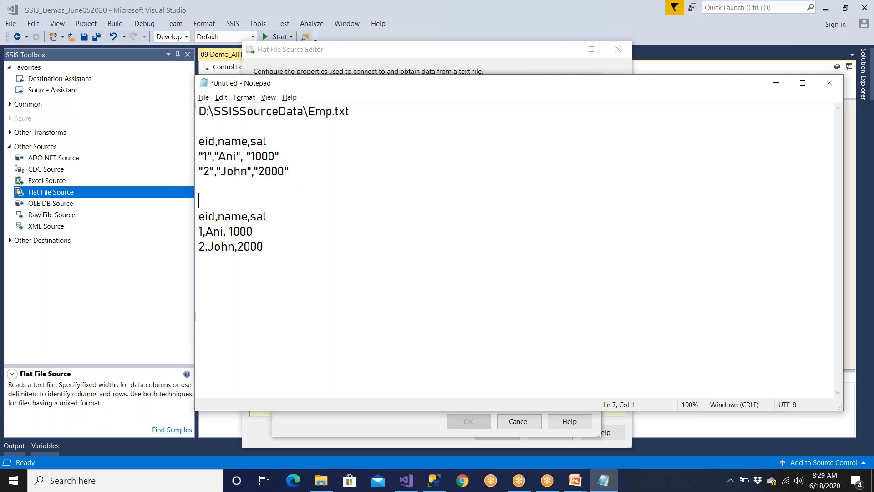
drag(294, 172, 190, 155)
key(ctrl+c)
drag(263, 246, 196, 231)
key(ctrl+v)
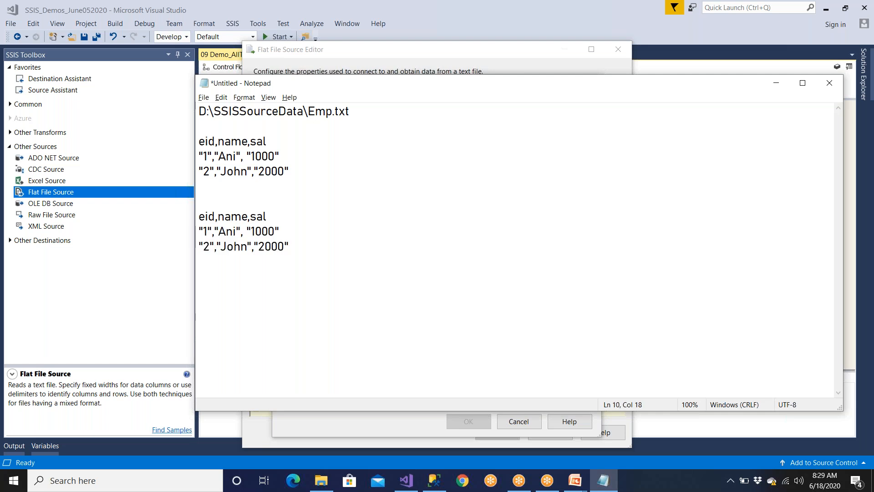
drag(212, 231, 190, 232)
click(184, 244)
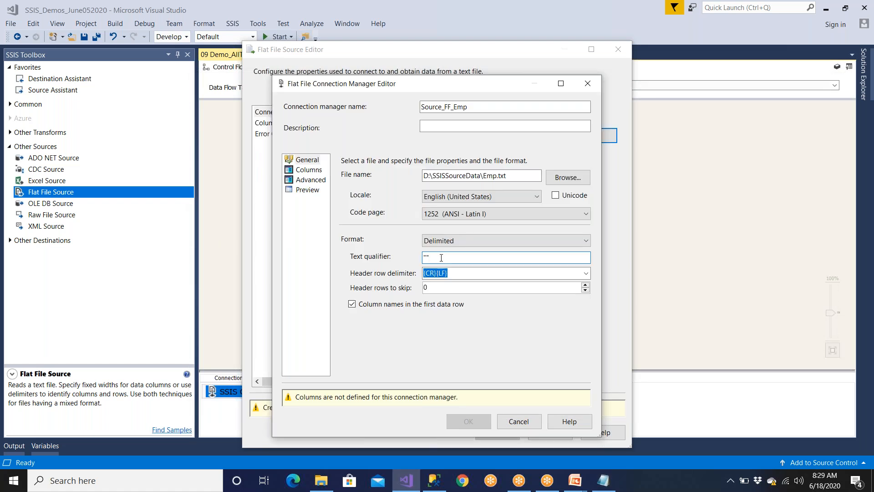
In Notepad, add an unquoted row between the two samples with ID 1, a first name and salary 1000, separated by commas
key(alt+Tab)
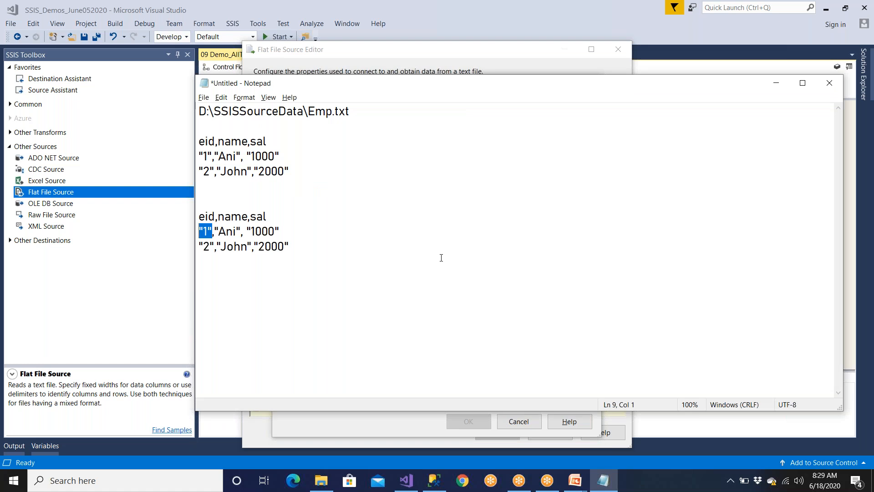
drag(213, 156, 190, 154)
click(316, 175)
key(Return)
key(Return)
text(1 , Raj )
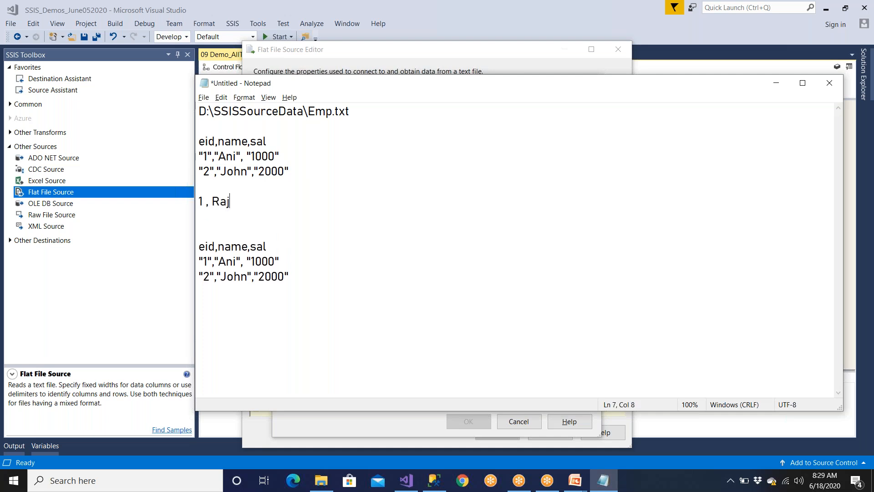
text(,1000)
key(shift+Left)
drag(230, 201, 199, 202)
Return to Visual Studio, clear the text qualifier and cancel both the connection manager and the Flat File Source editor
key(alt+Tab)
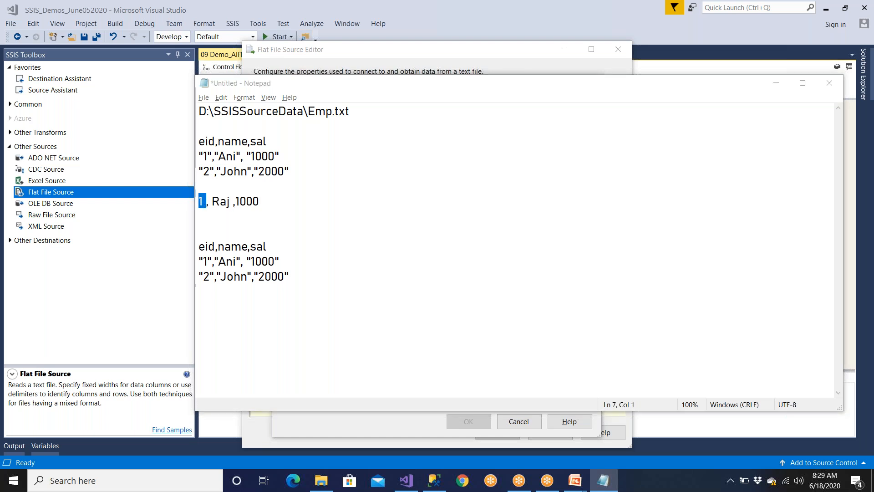
drag(437, 257, 402, 260)
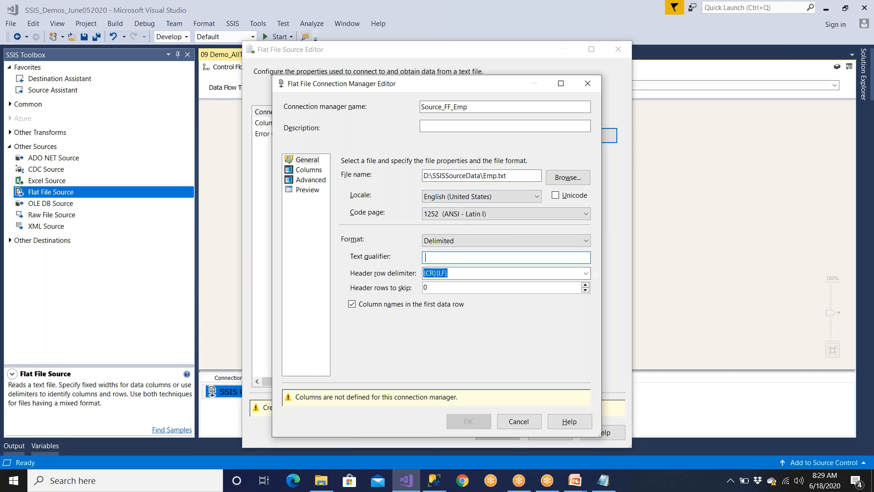
click(516, 421)
click(551, 432)
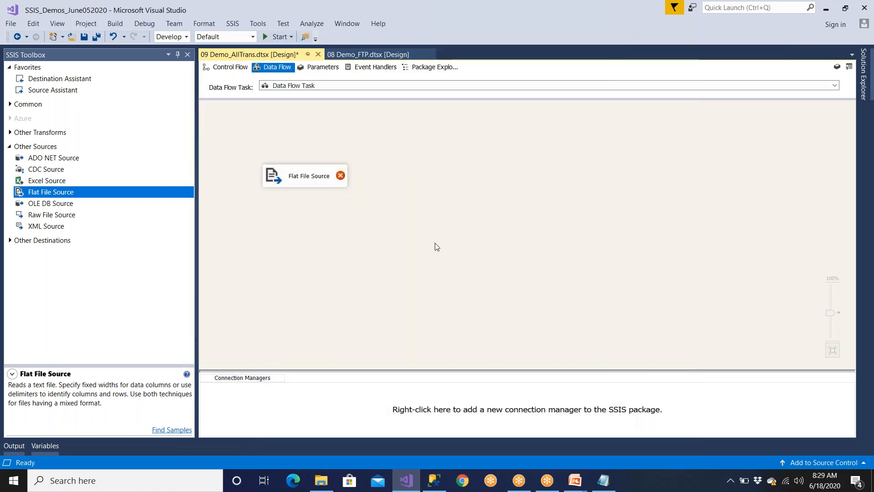
Reopen the Flat File Source for editing and create a new connection manager named Source_FF_Emp
double_click(337, 185)
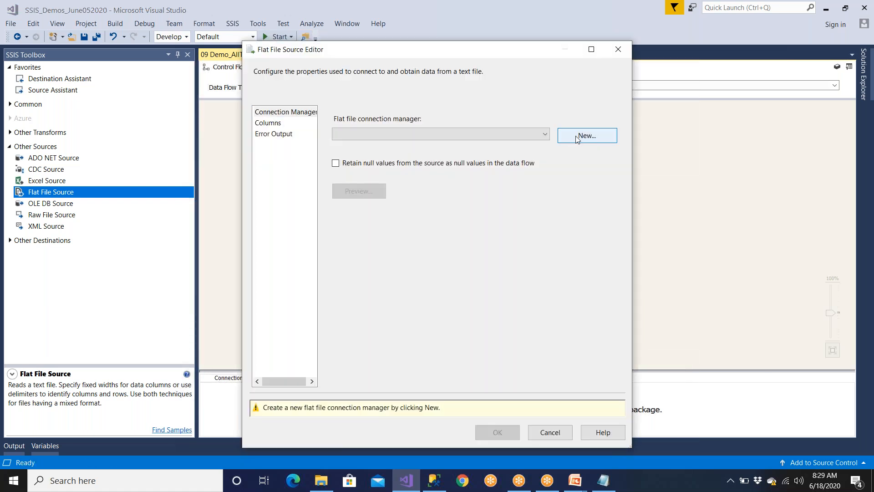
click(575, 136)
text(Source_)
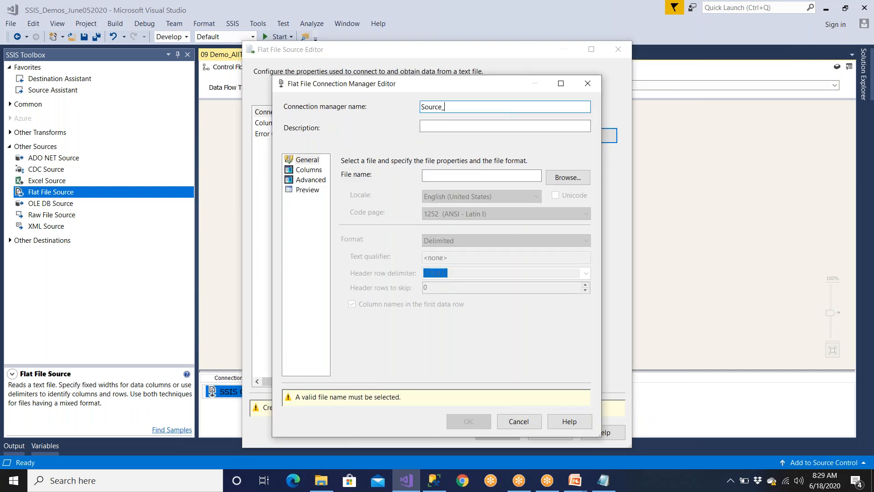
text(FF_emp)
key(BackSpace)
key(BackSpace)
key(BackSpace)
text(Emp)
drag(426, 107, 422, 107)
drag(458, 107, 453, 107)
Copy the file path D:\SSISSourceData\Emp.txt from Notepad and return to Visual Studio
key(alt+Tab)
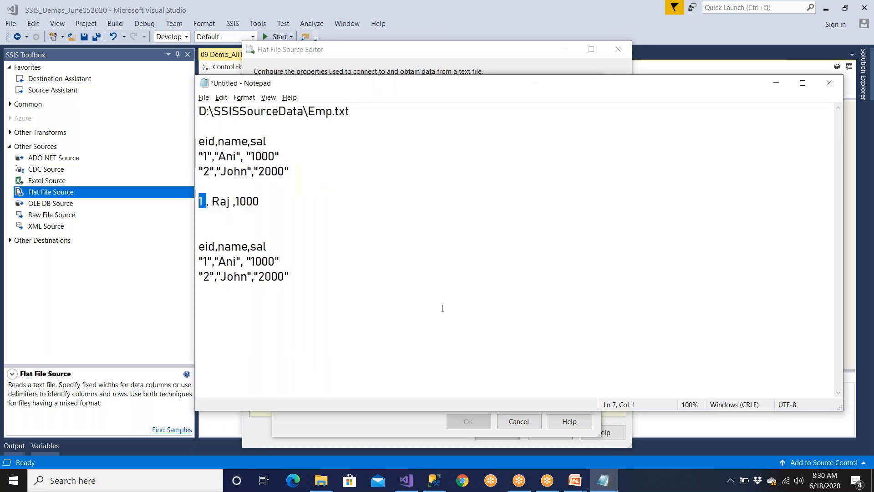
drag(350, 111, 188, 117)
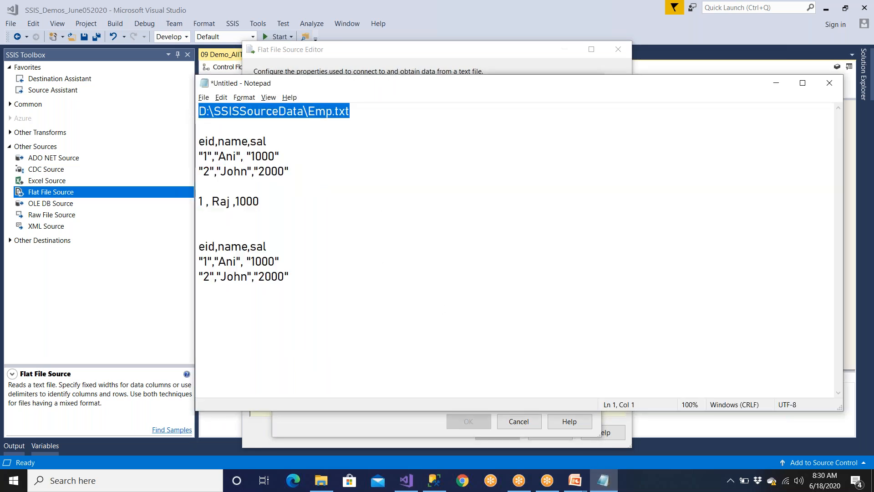
key(ctrl+c)
key(alt+Tab)
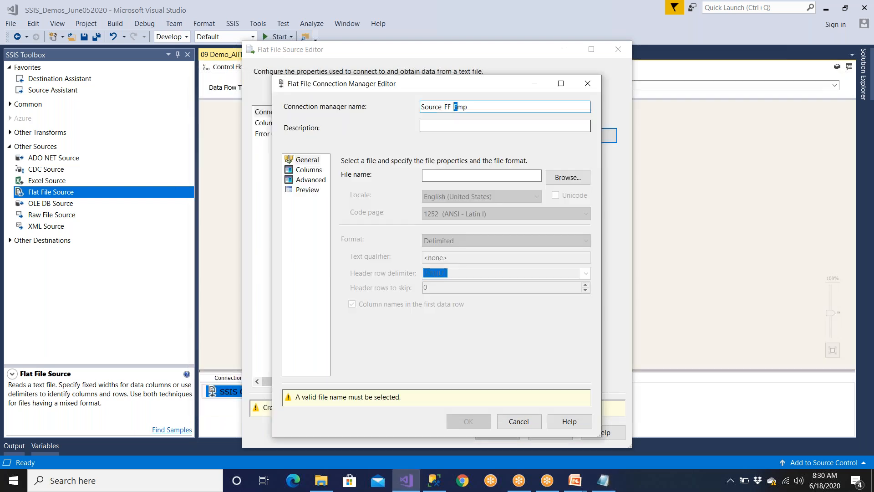
Browse to the SSISSourceData folder on drive D:, choose Emp.txt as the connection's file, and keep the Delimited format
click(568, 177)
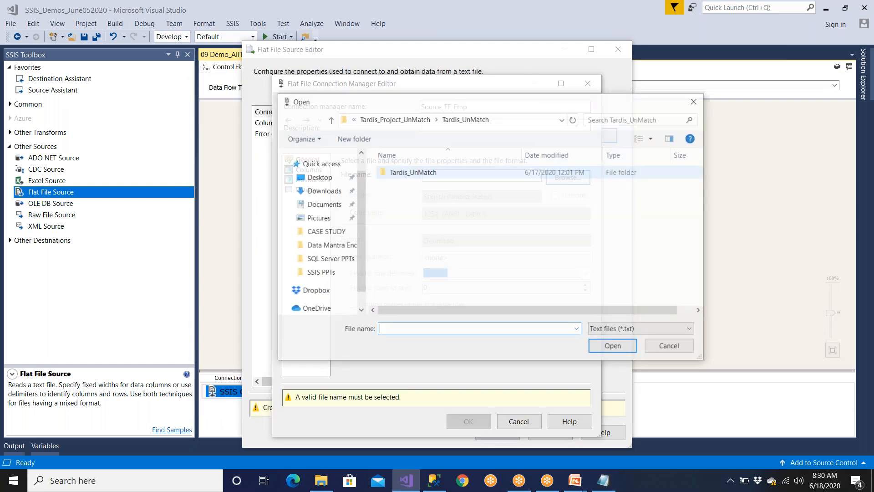
scroll(319, 228, down, 5)
click(320, 282)
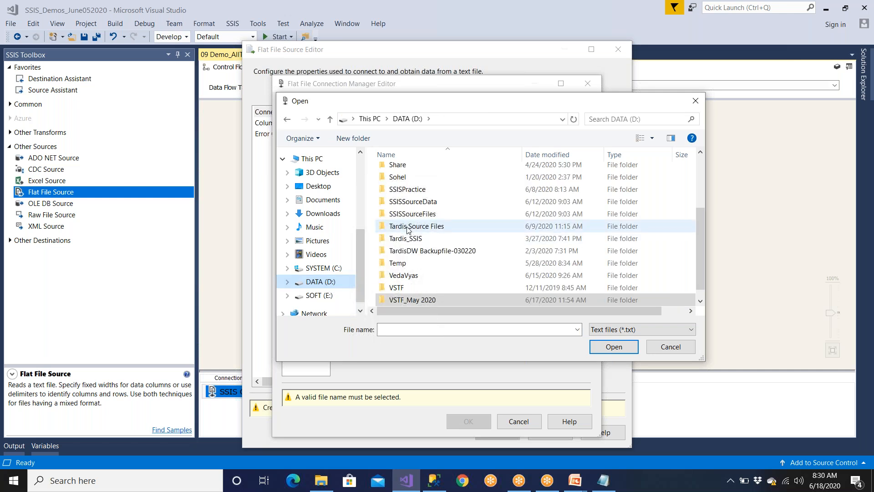
double_click(413, 201)
click(400, 197)
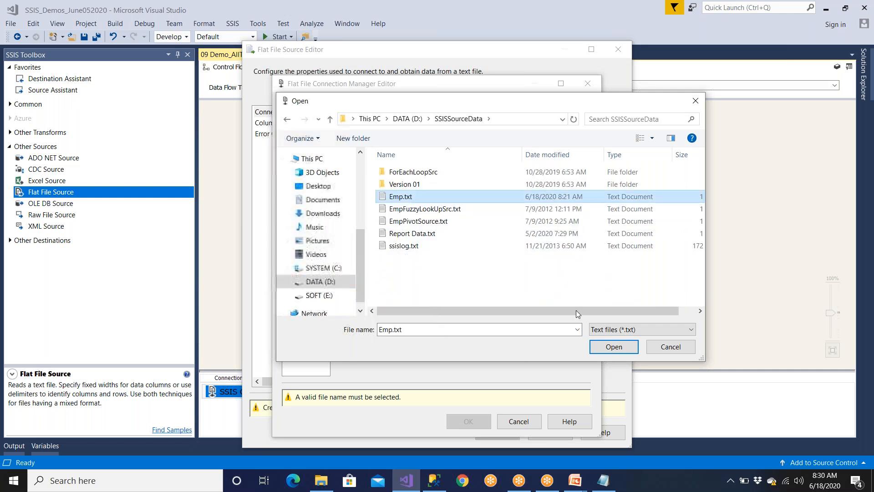
click(613, 347)
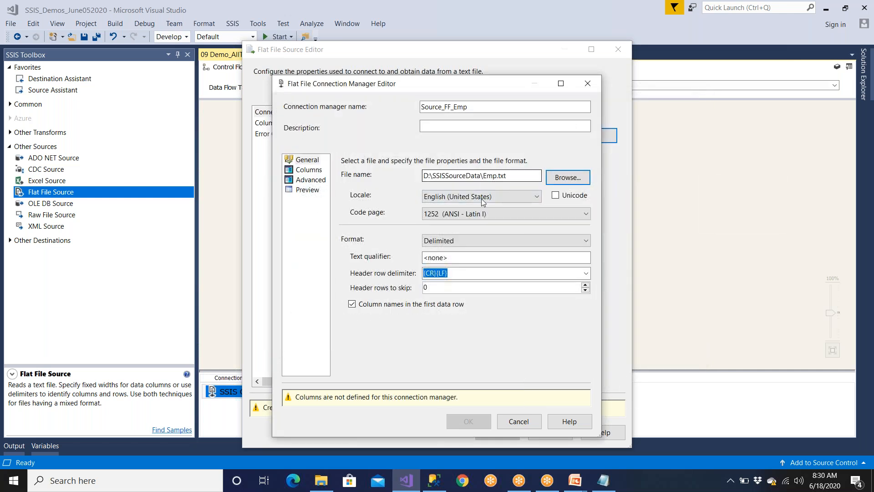
click(464, 240)
click(465, 241)
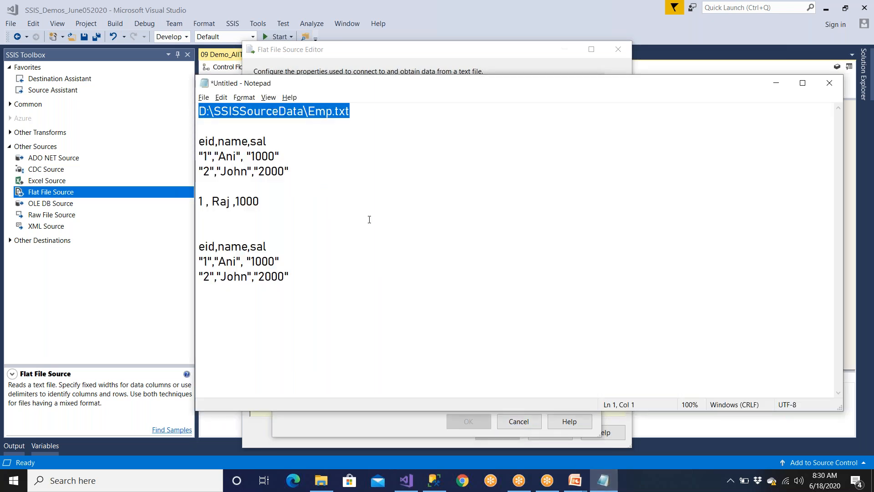
Open Emp.txt from File Explorer, try removing its header row of column names, undo the deletion and leave the file
click(321, 482)
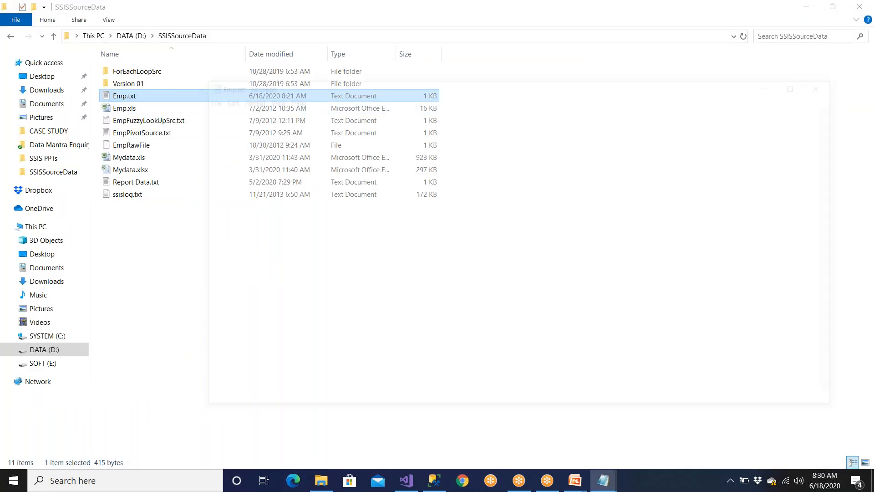
double_click(123, 97)
drag(401, 111, 194, 113)
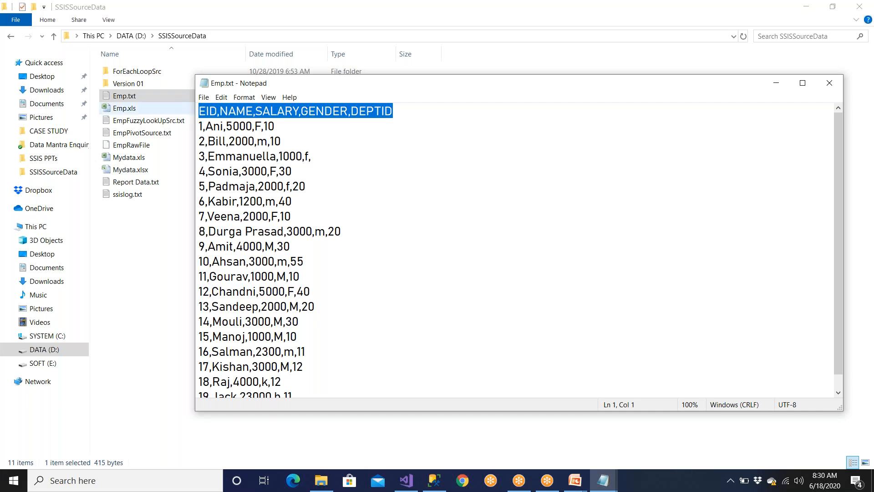
key(Delete)
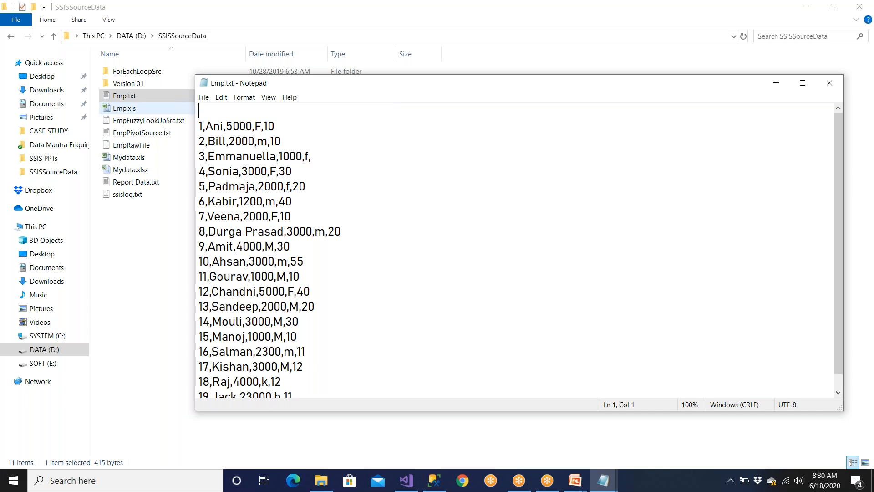
key(ctrl+z)
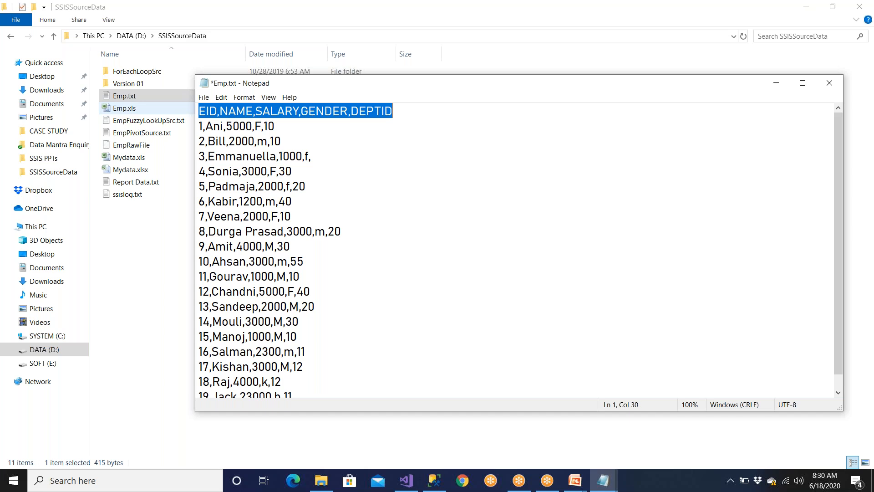
click(147, 272)
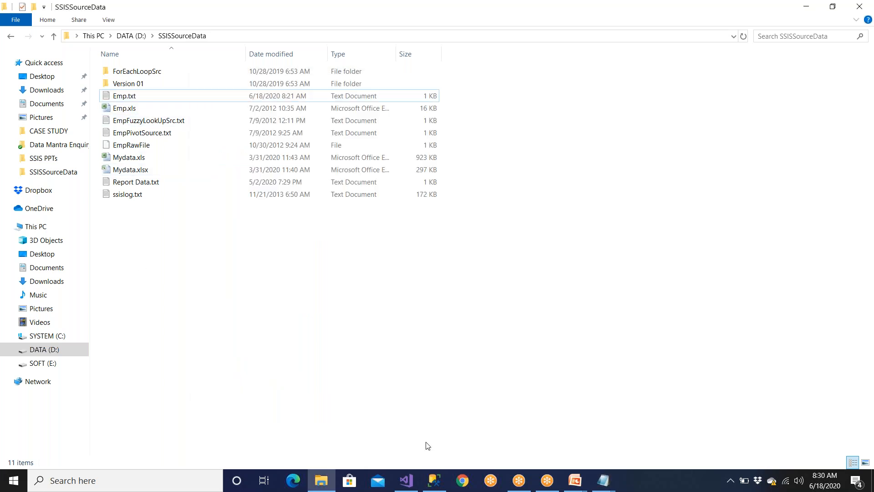
Return to Visual Studio, preview the file's rows in the connection manager and confirm the Source_FF_Emp connection
click(406, 480)
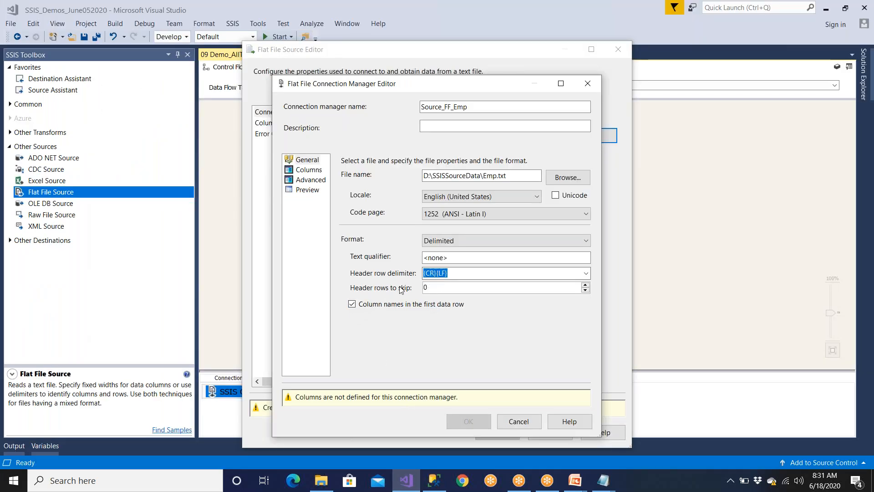
click(308, 191)
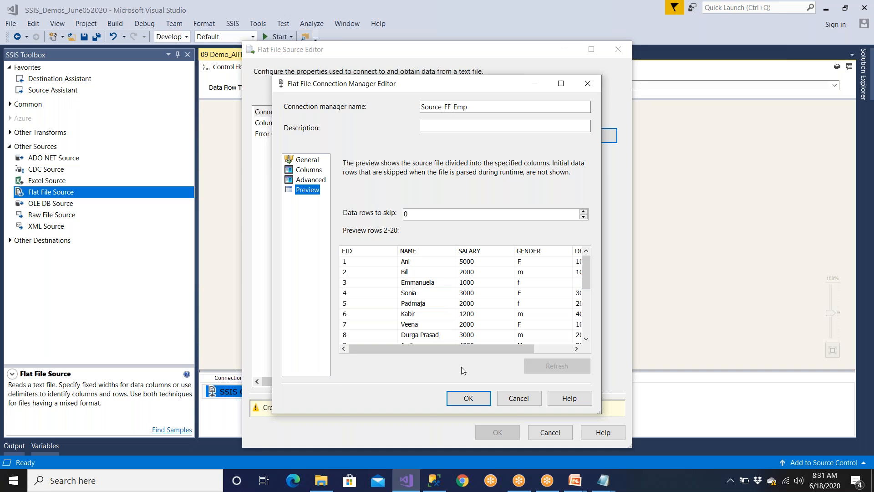
click(486, 401)
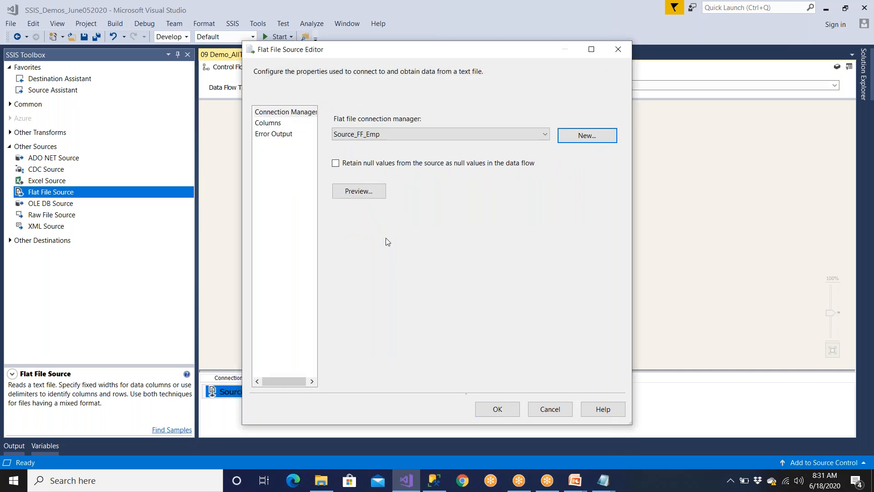
Preview the Flat File Source's sample data, examine the GENDER values of the rows with EID 18 and 19, and close the preview
click(360, 191)
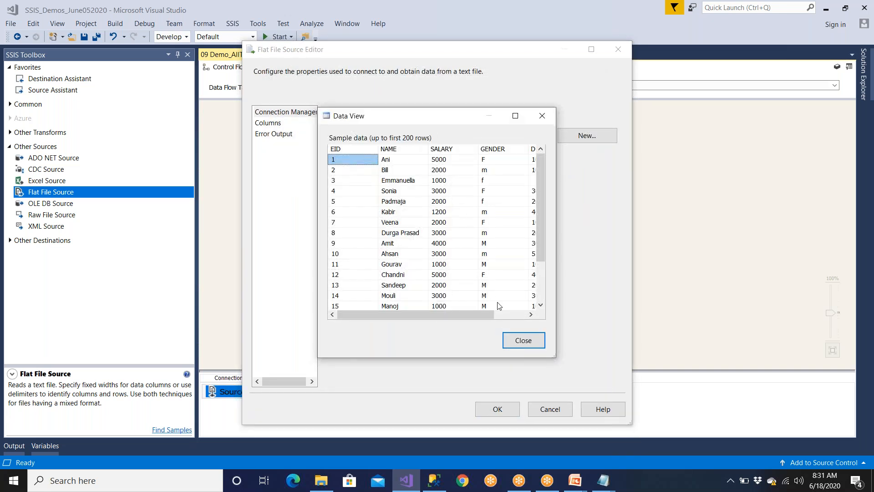
click(506, 312)
drag(537, 256, 495, 304)
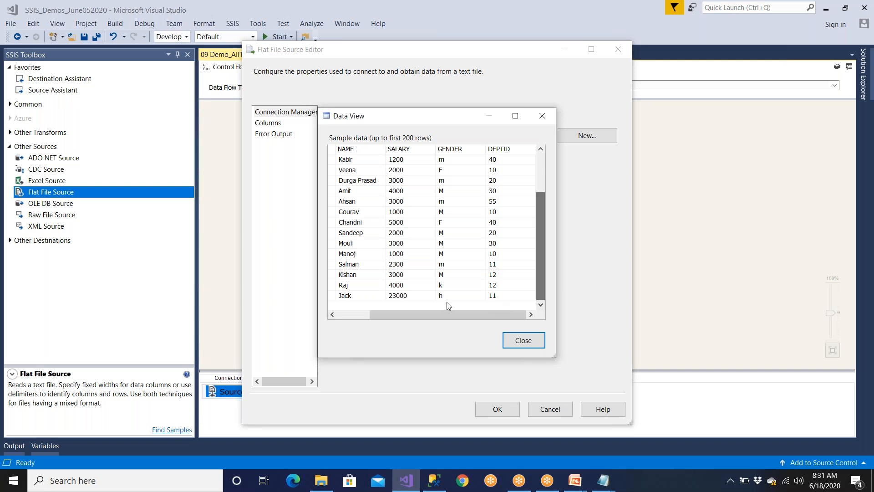
click(349, 313)
click(399, 288)
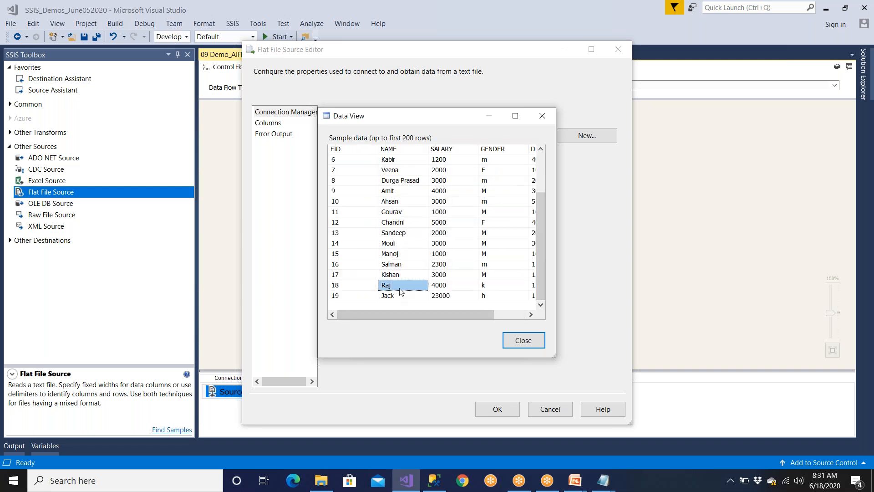
drag(489, 287, 493, 297)
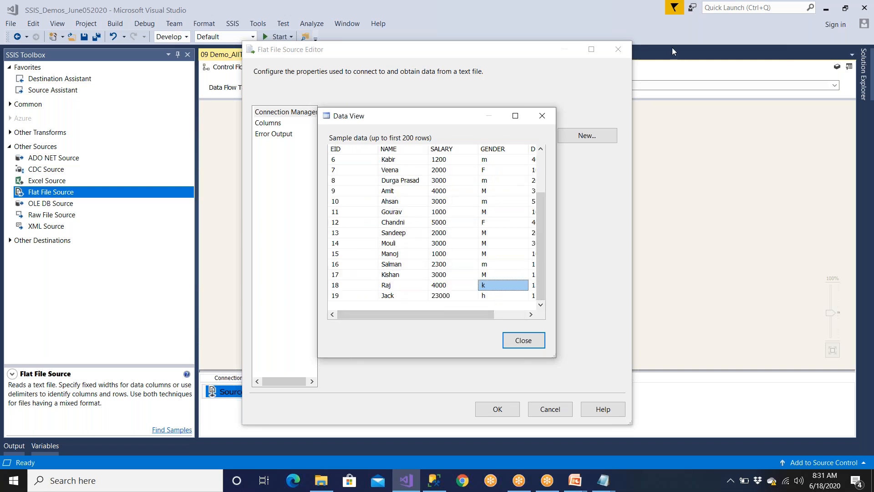
click(510, 8)
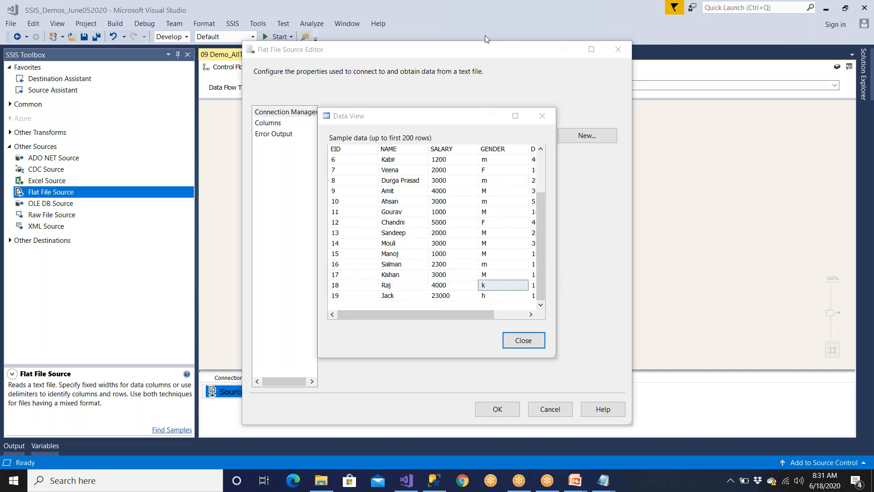
mouse_move(499, 278)
mouse_down()
mouse_move(469, 285)
mouse_move(493, 298)
mouse_move(506, 281)
mouse_move(498, 278)
mouse_up()
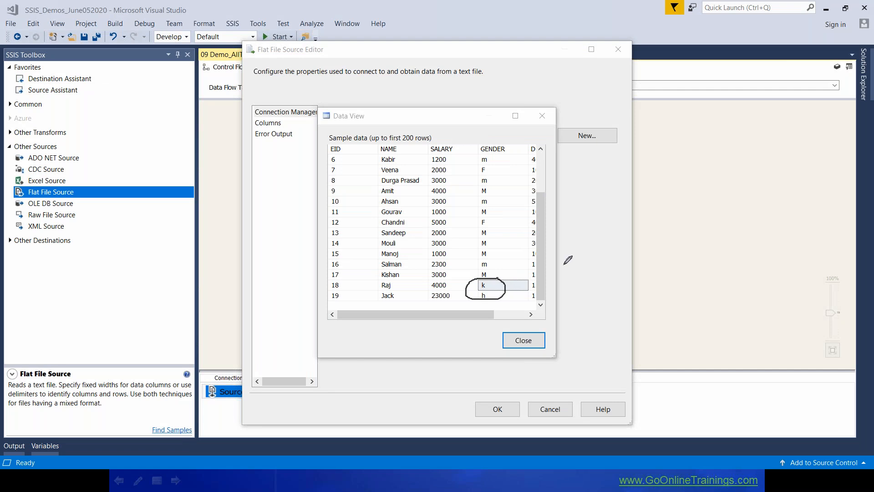
mouse_move(497, 276)
mouse_down()
mouse_move(504, 266)
mouse_move(519, 269)
mouse_move(509, 286)
mouse_up()
mouse_move(342, 276)
mouse_down()
mouse_move(326, 289)
mouse_move(366, 306)
mouse_move(482, 299)
mouse_move(512, 276)
mouse_move(340, 277)
mouse_up()
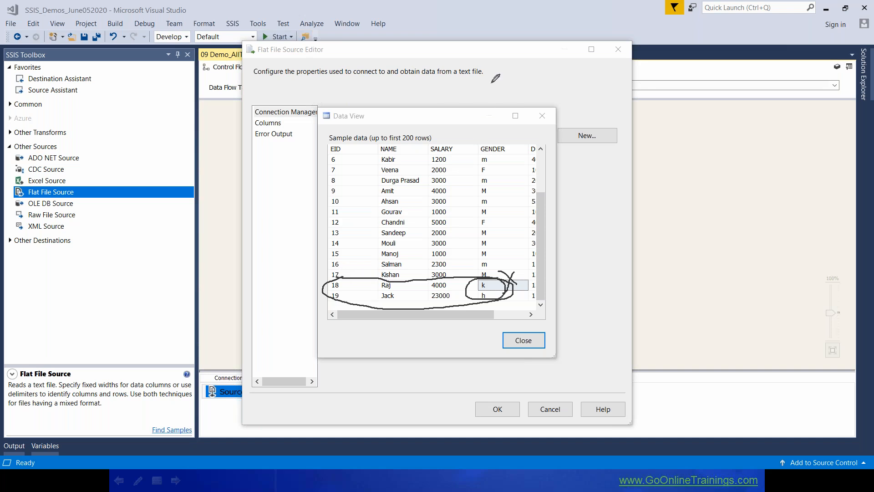
click(531, 338)
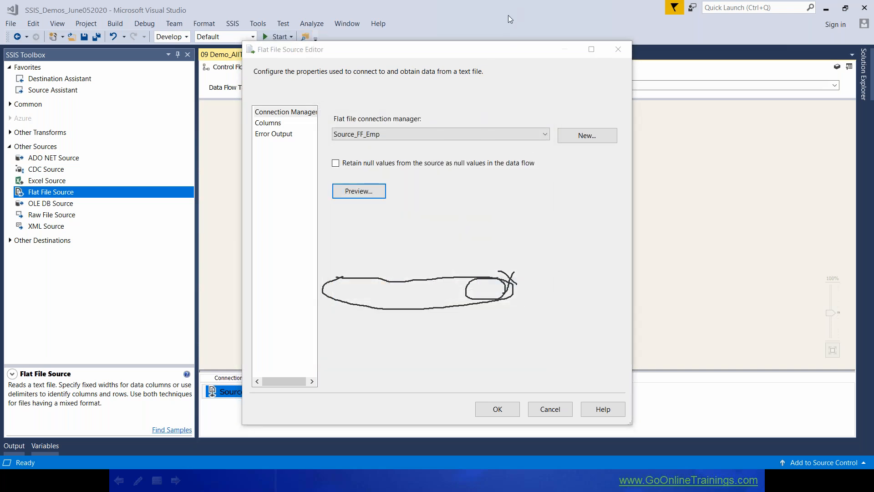
Confirm the Flat File Source settings and move the source component higher and further right on the data flow canvas
click(498, 407)
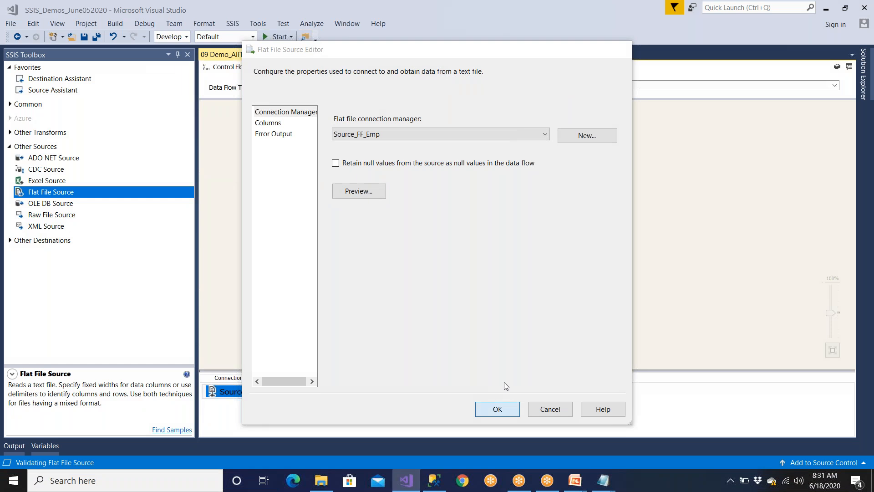
drag(307, 179, 348, 151)
click(356, 248)
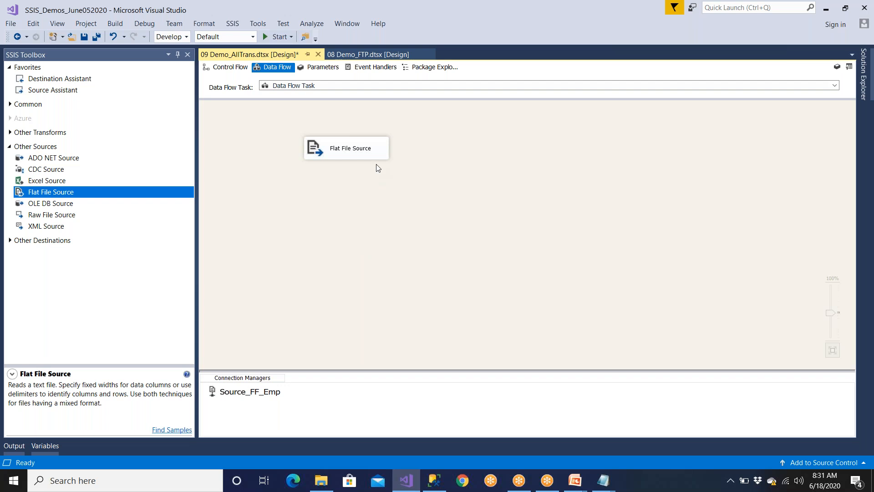
Enlarge the connection managers area and open the Source_FF_Emp connection manager for editing
click(254, 394)
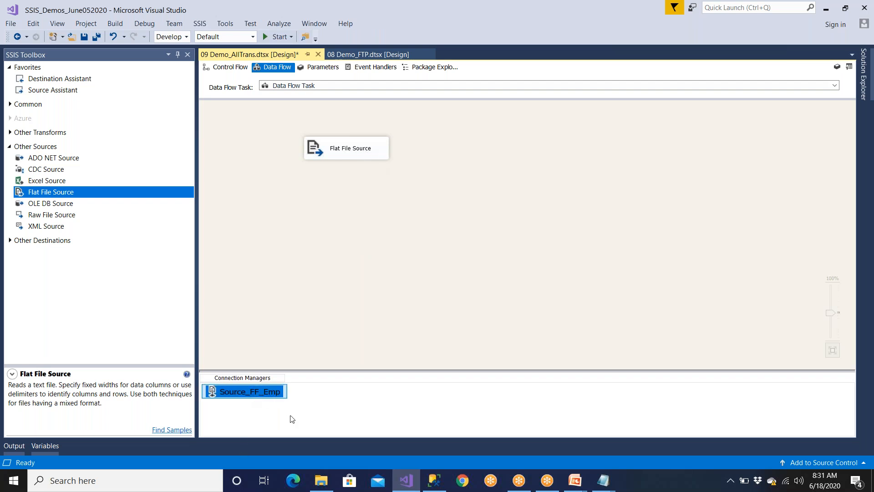
drag(322, 371, 321, 318)
click(258, 361)
click(258, 344)
double_click(260, 347)
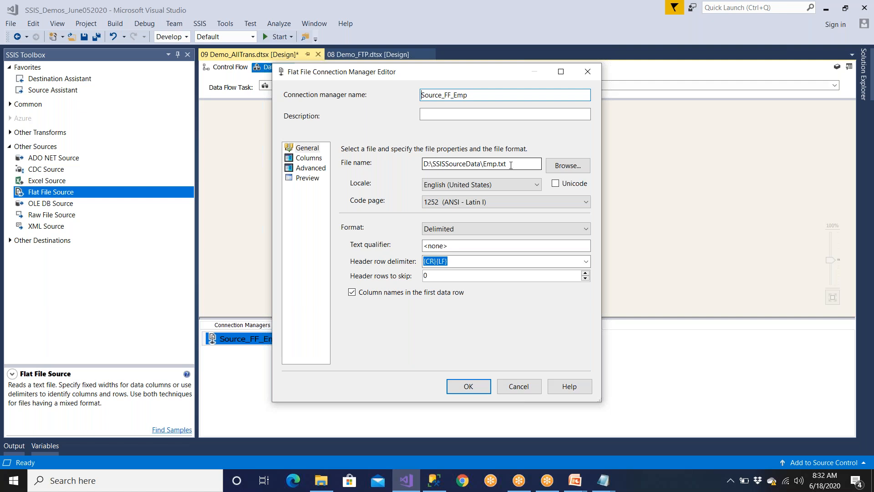
Review the connection manager's data preview, column layout and advanced properties of the EID column
click(308, 178)
click(314, 167)
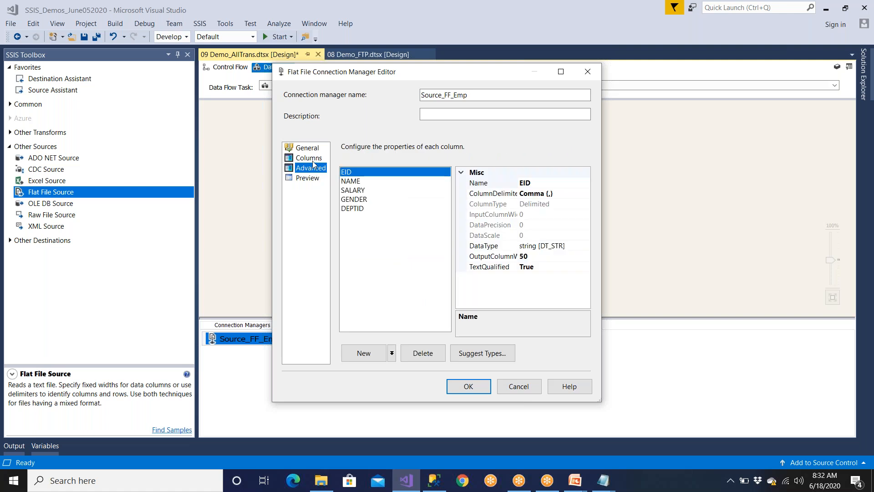
click(318, 159)
click(315, 168)
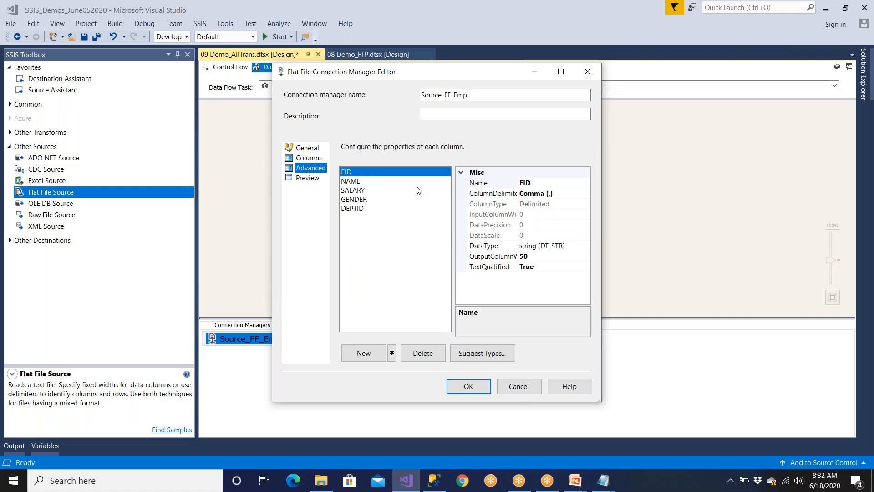
Review the advanced properties of the NAME, SALARY, GENDER and DEPTID columns and the data type options available for DEPTID
click(363, 182)
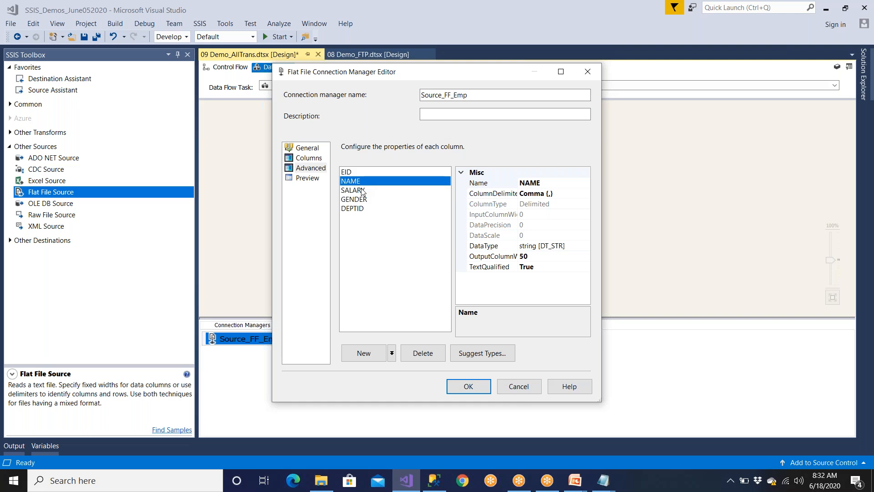
click(362, 193)
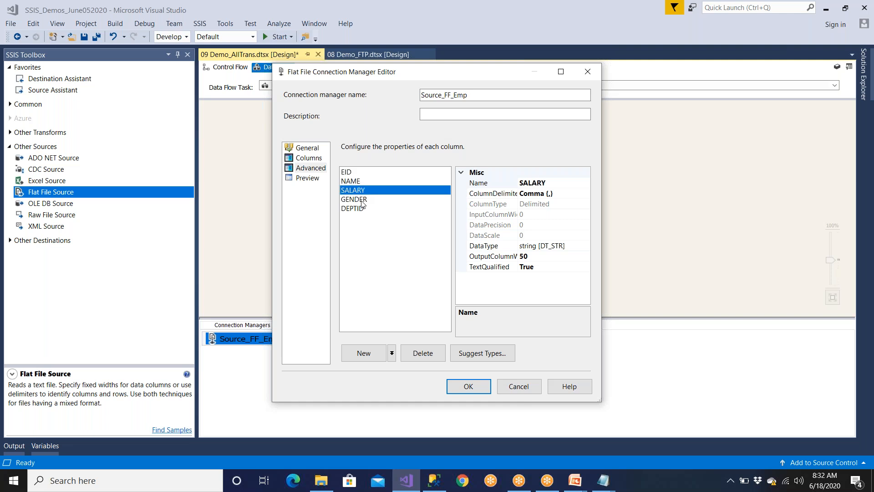
click(363, 198)
click(361, 210)
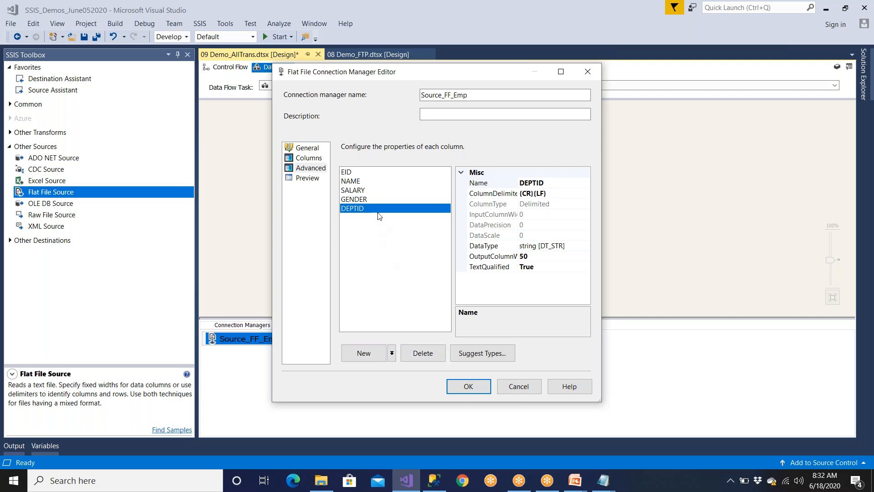
click(492, 246)
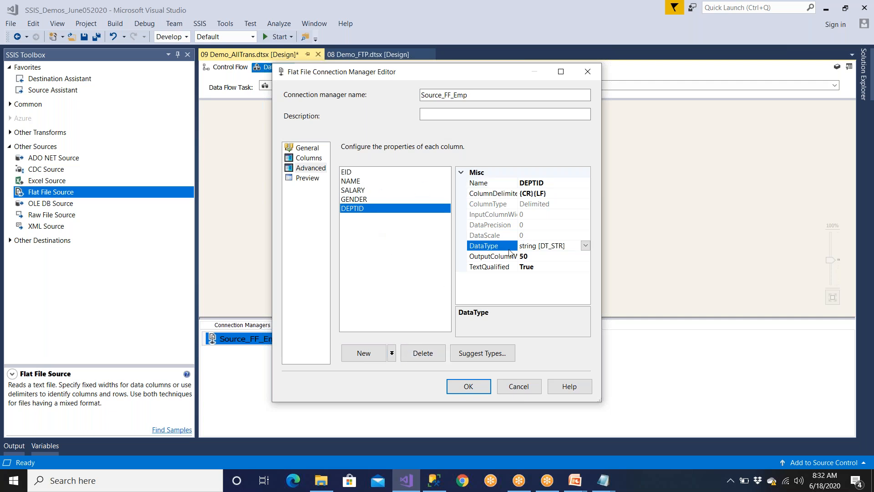
click(586, 246)
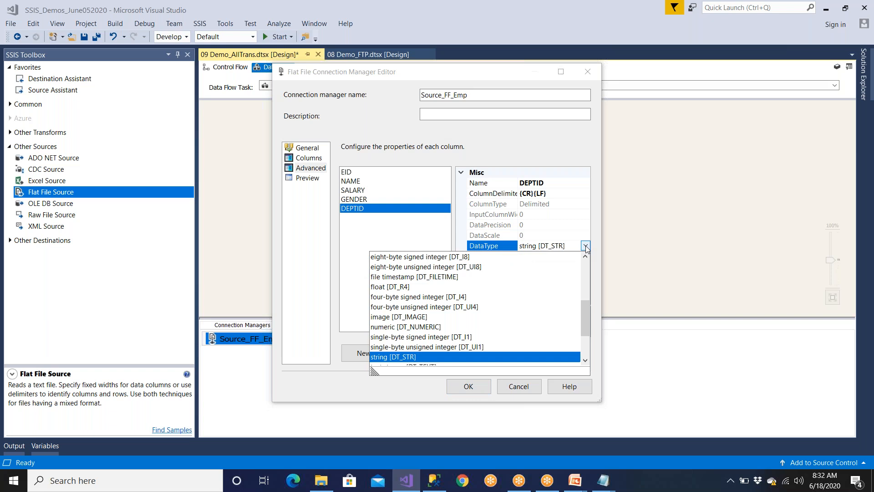
click(585, 246)
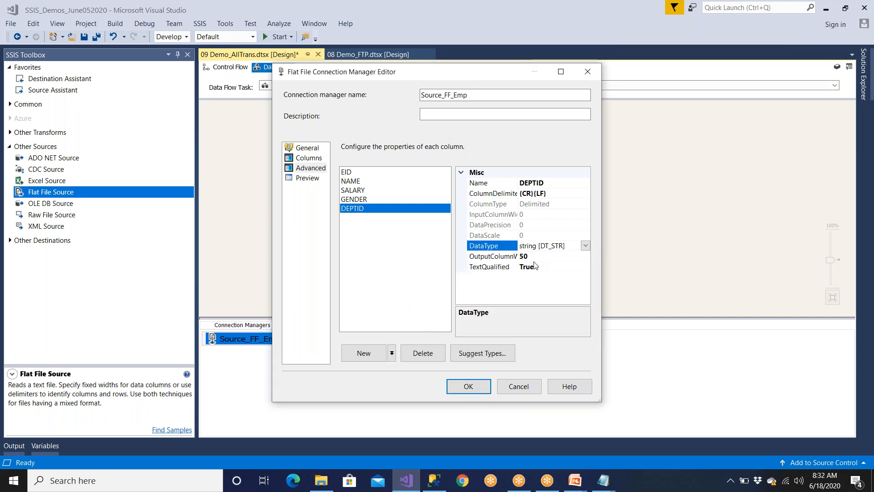
Review the connection manager's general settings, data preview and column delimiter options, and close the editor without saving changes
click(304, 158)
click(307, 148)
click(312, 170)
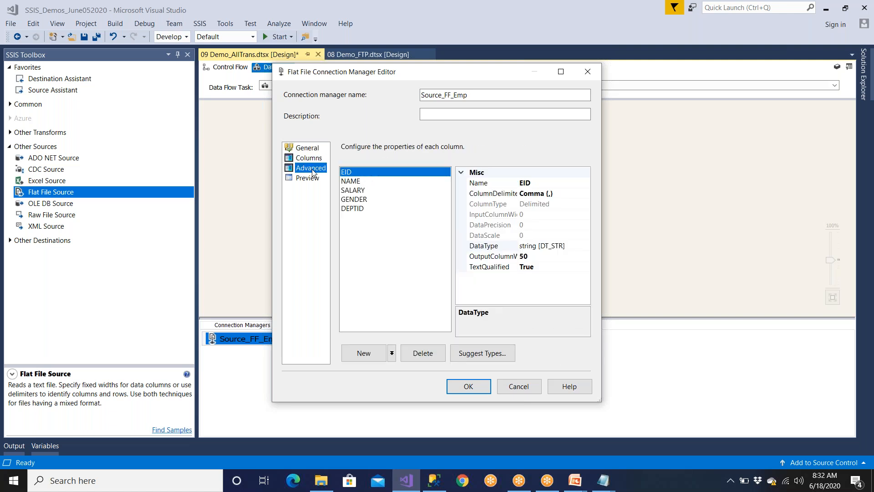
click(308, 148)
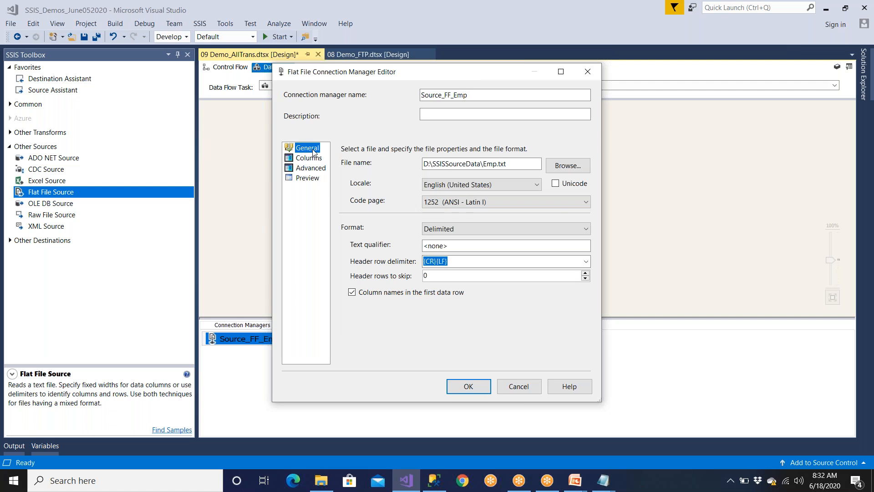
click(309, 179)
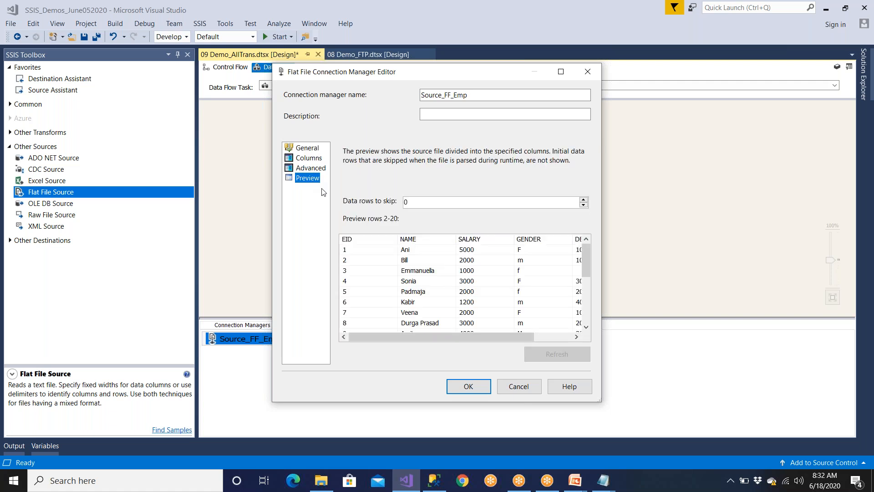
click(308, 160)
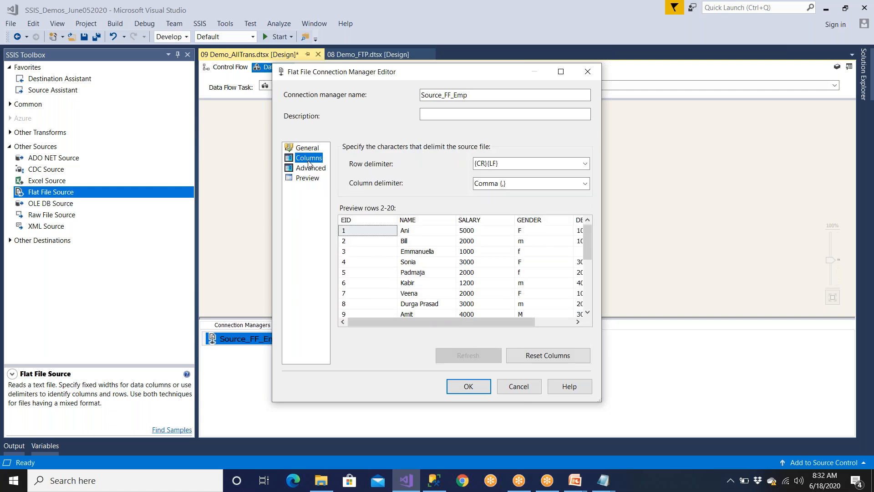
mouse_move(514, 321)
mouse_down()
mouse_move(568, 317)
mouse_move(530, 319)
mouse_up()
click(583, 184)
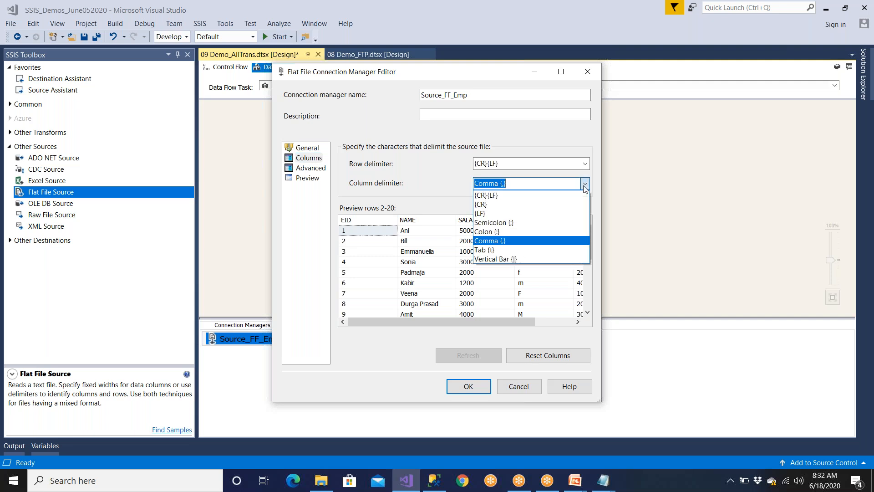
click(585, 185)
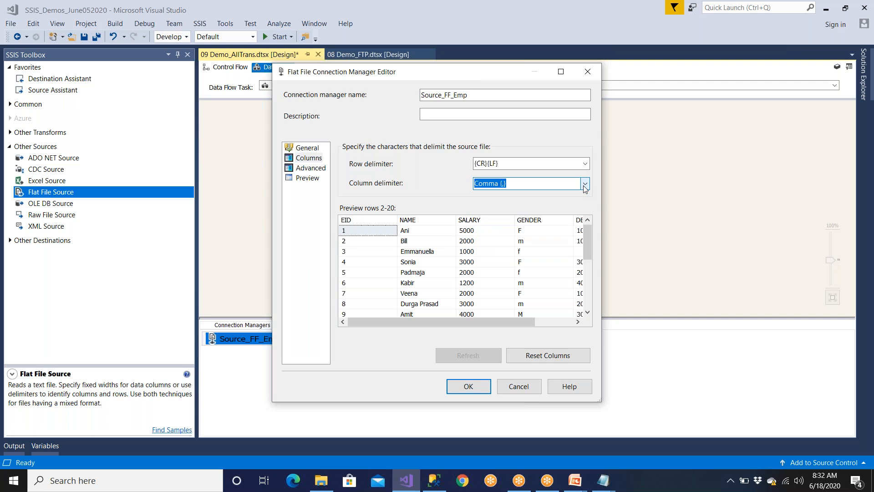
click(519, 385)
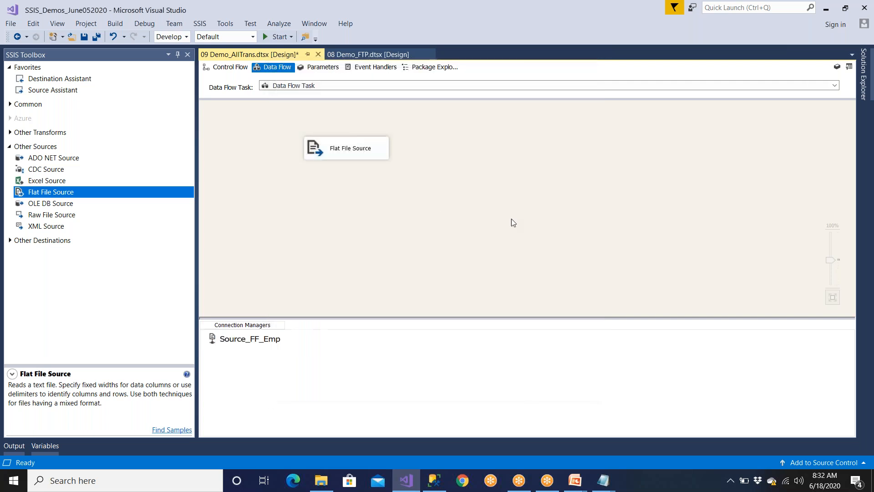
Compare the Flat File Source's settings with the column layout and preview of the Source_FF_Emp connection manager, cancelling both editors
double_click(358, 155)
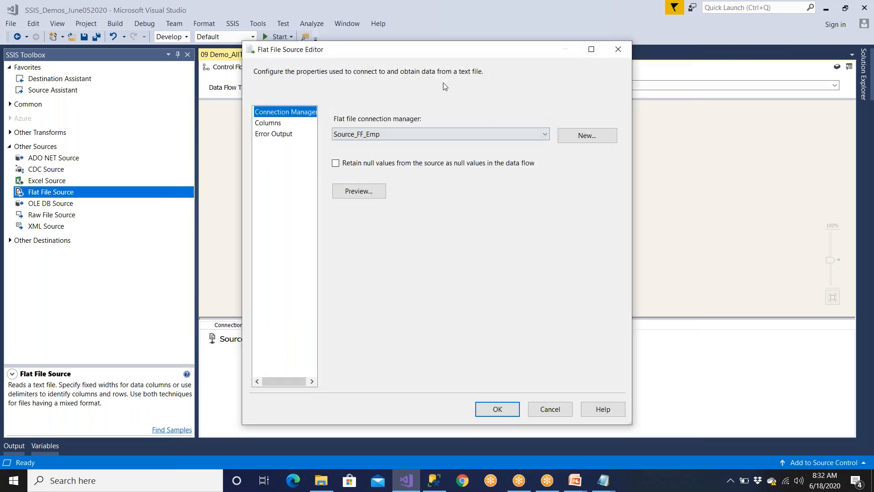
click(549, 408)
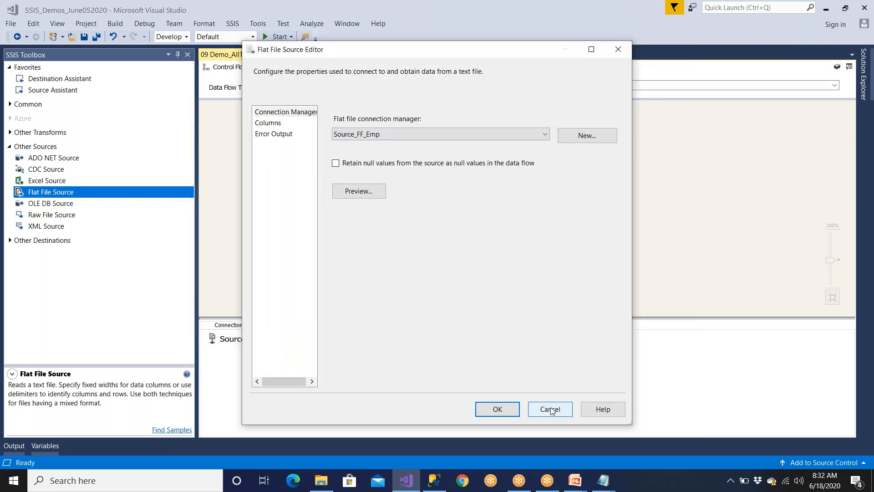
click(270, 342)
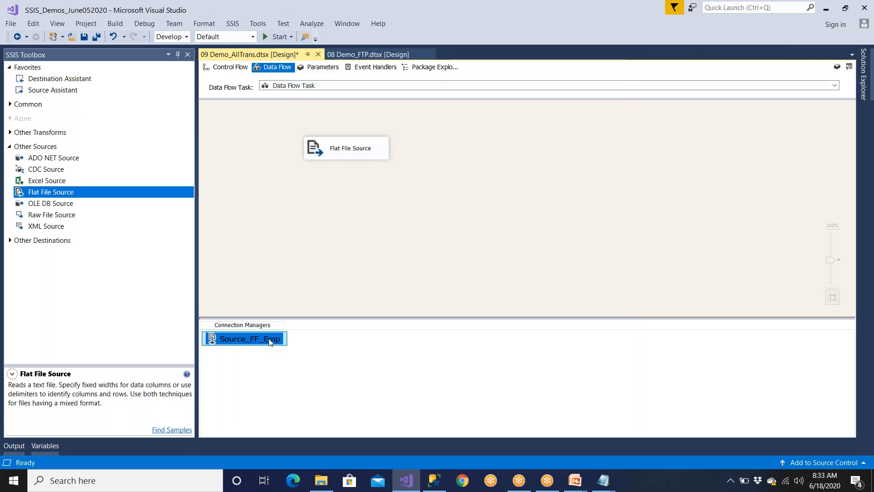
double_click(269, 342)
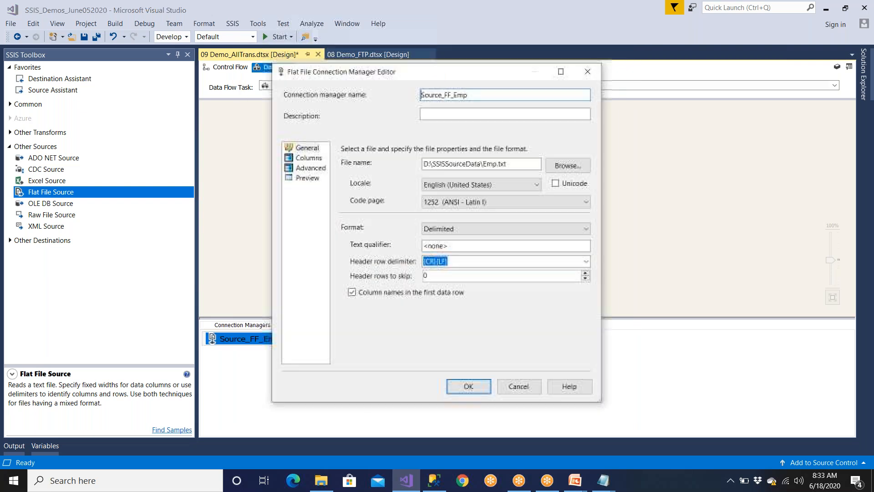
click(313, 159)
click(313, 178)
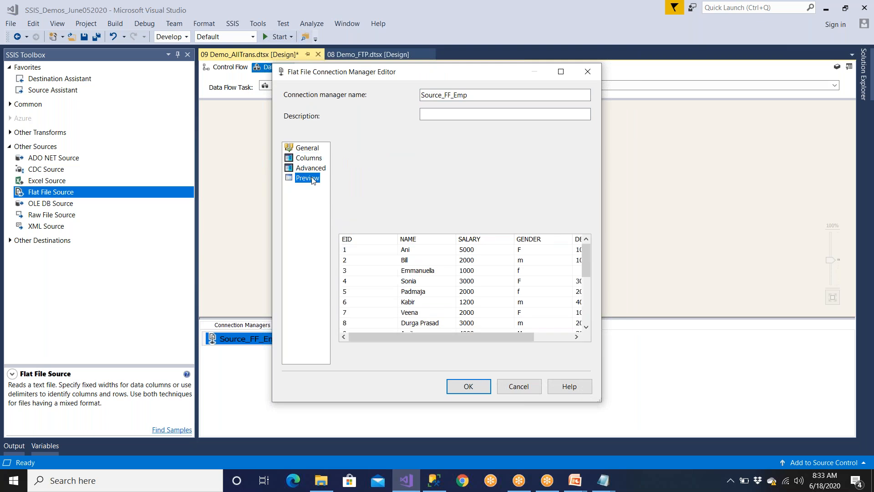
click(512, 387)
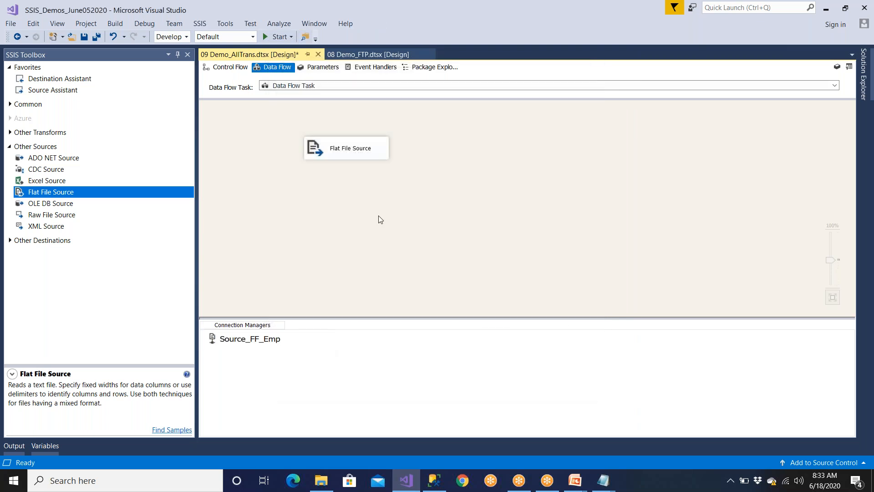
Move the Flat File Source slightly higher on the canvas and examine the rows with EID 17 to 19 in Emp.txt in Notepad
drag(357, 159, 361, 144)
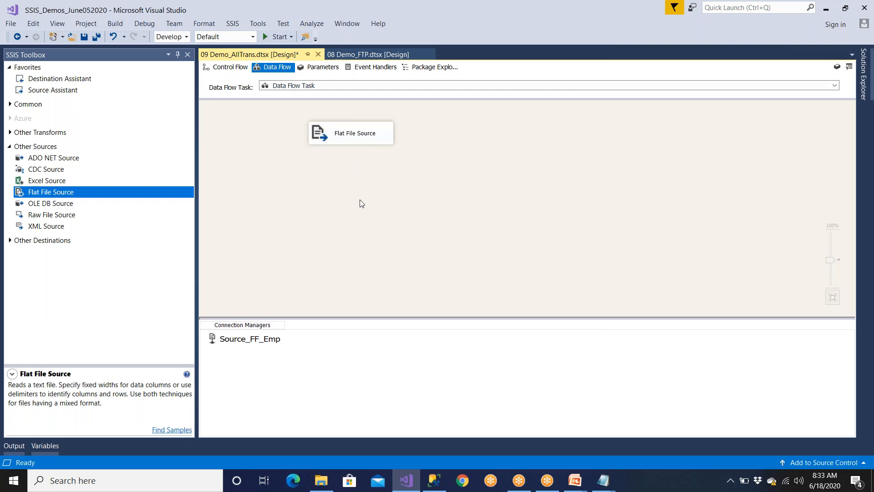
mouse_move(603, 479)
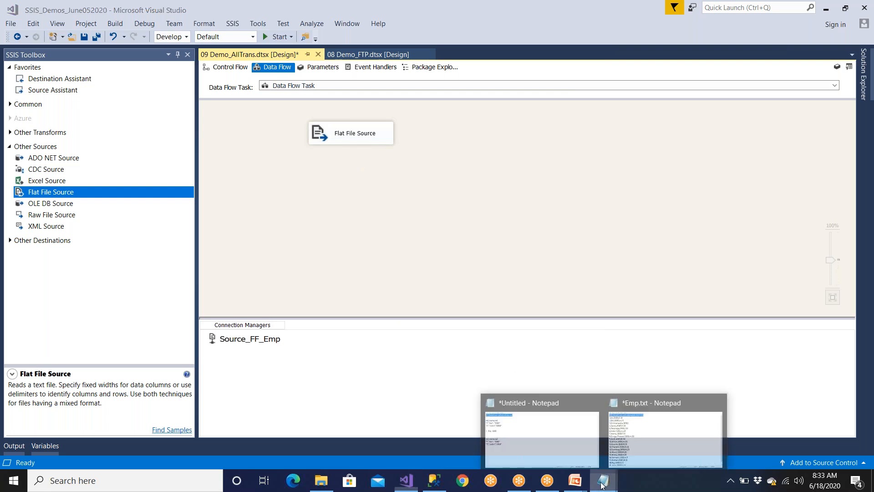
click(621, 425)
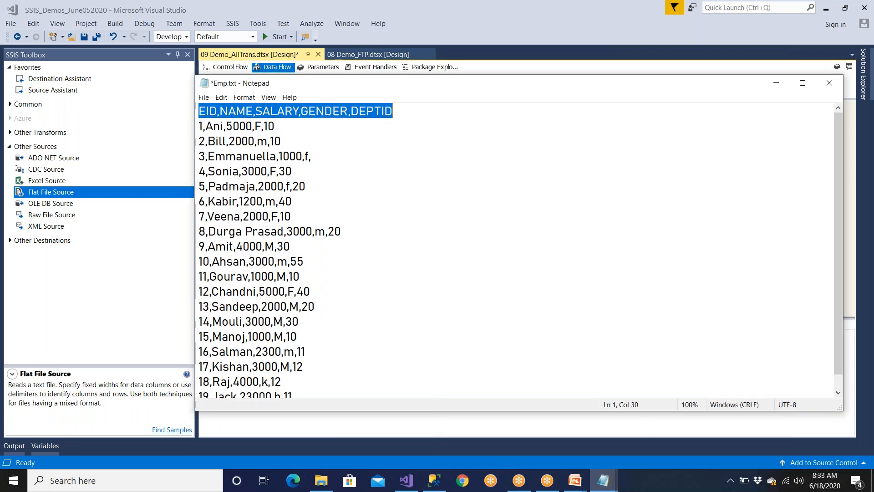
double_click(424, 86)
drag(129, 321, 3, 288)
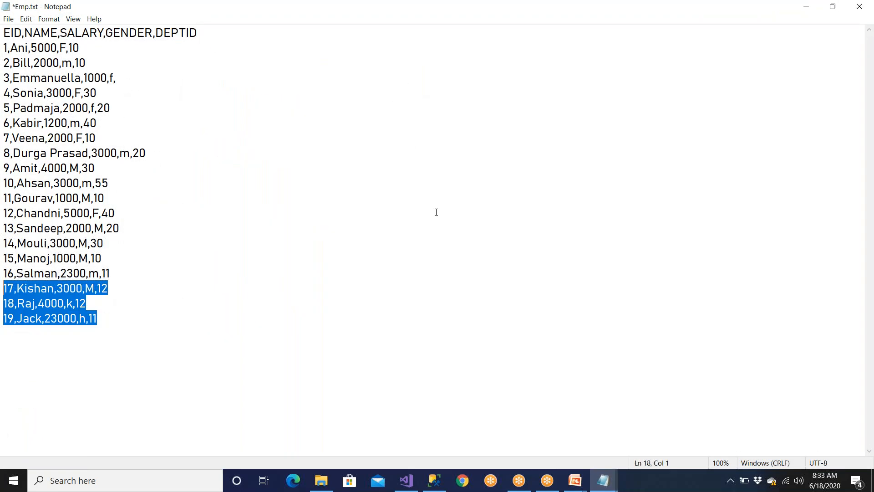
click(806, 6)
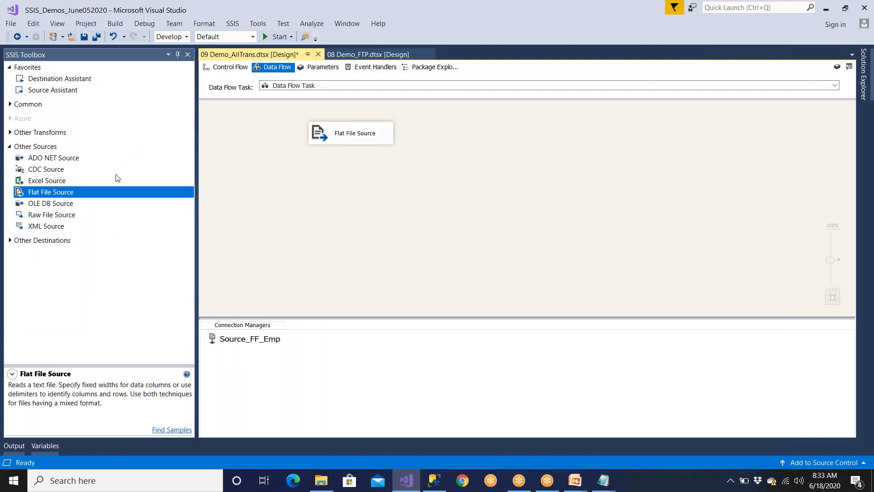
Add a Conditional Split transformation below the Flat File Source and connect the source's regular data output to it
click(11, 105)
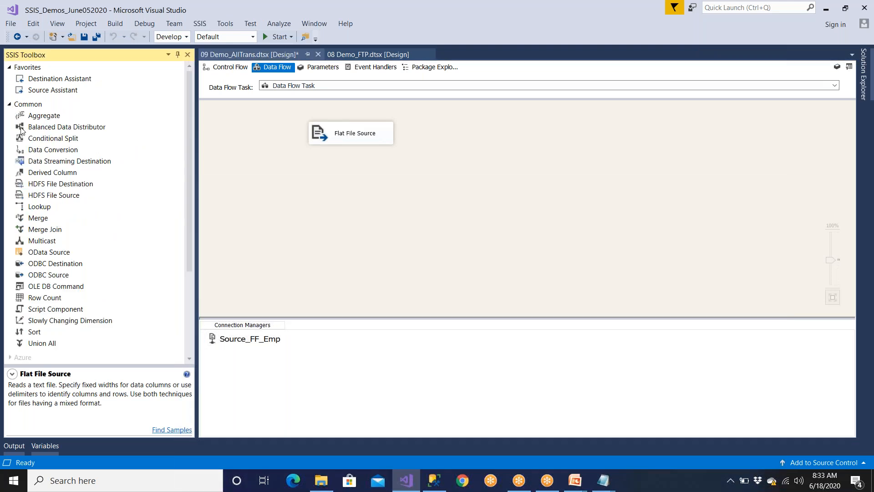
click(32, 108)
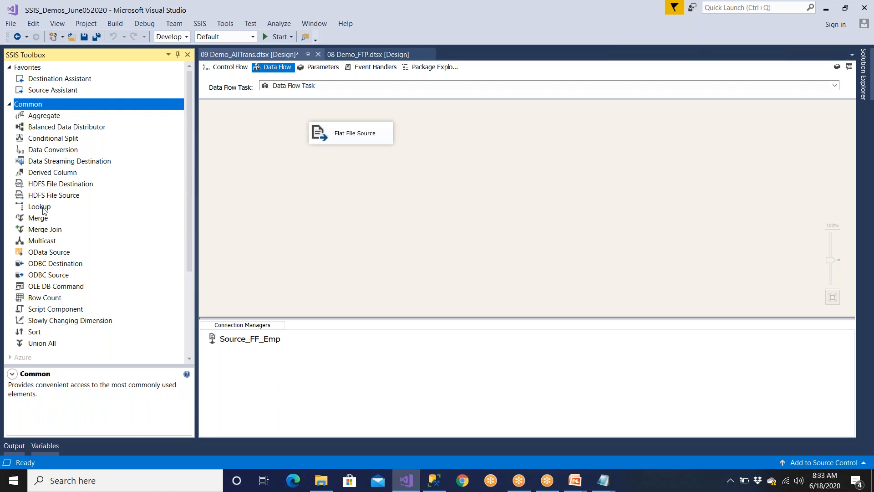
drag(66, 141, 328, 194)
click(359, 138)
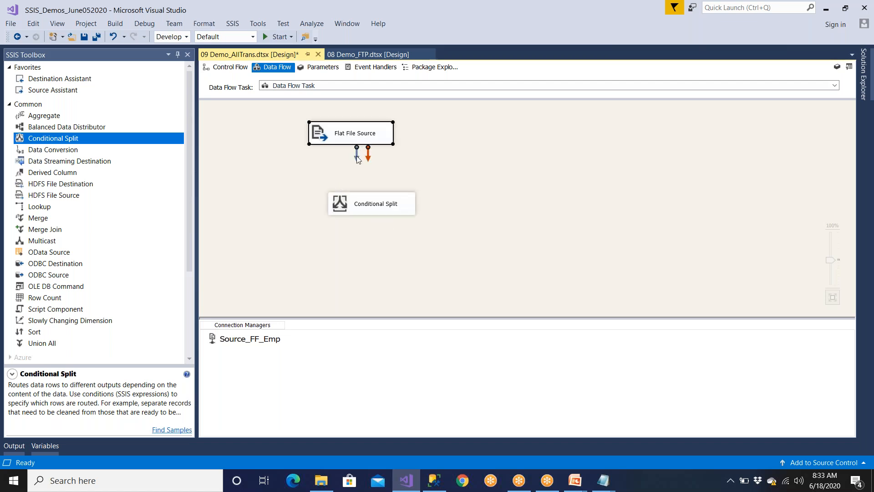
drag(357, 160, 358, 203)
click(489, 178)
click(367, 138)
click(388, 245)
click(390, 210)
Define a Conditional Split output named MaleData with the condition [GENDER]=="M"
double_click(389, 210)
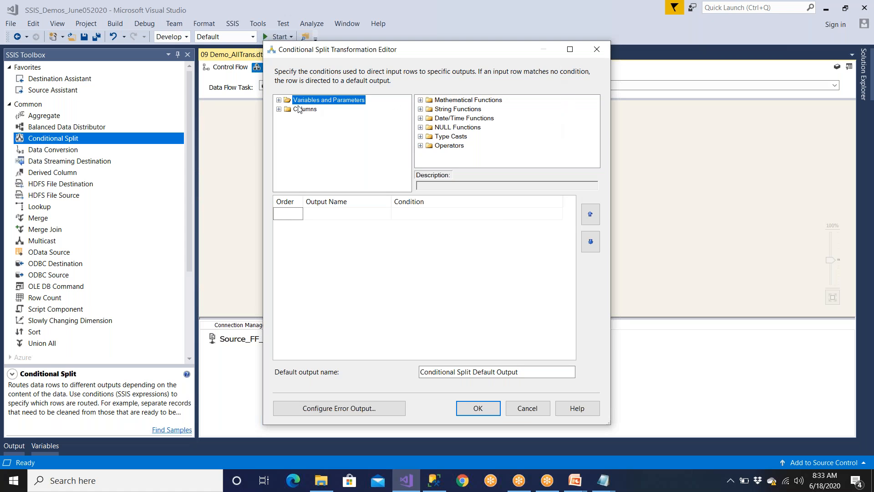
click(279, 109)
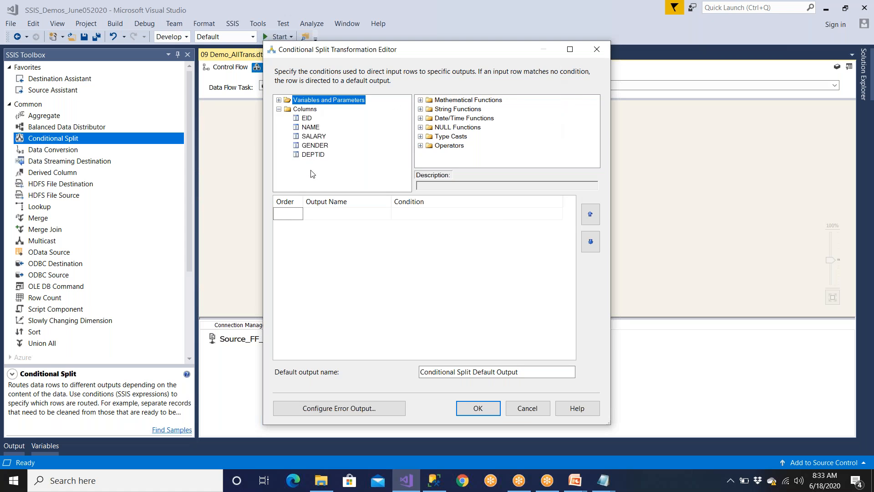
drag(315, 146, 392, 214)
click(443, 211)
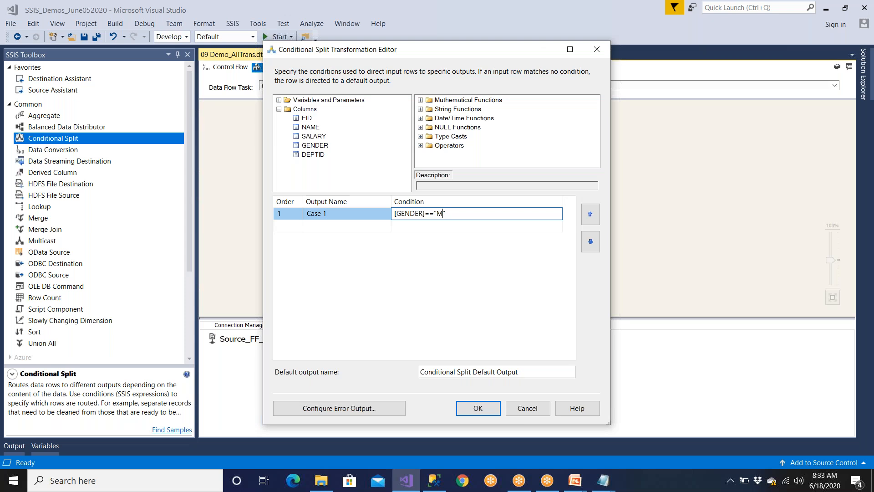
click(332, 213)
drag(329, 213, 308, 214)
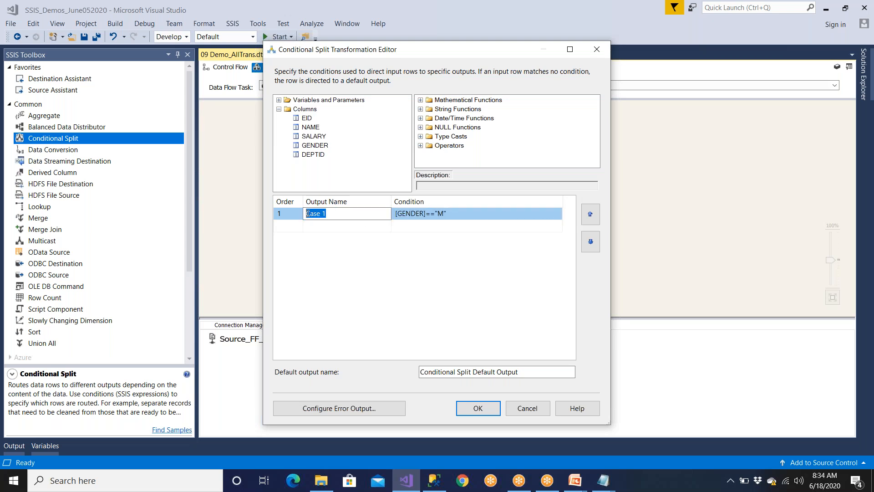
text(MaleData)
Maximize the Conditional Split editor and add a second output named FemaleData with the condition [GENDER]=="F"
click(571, 50)
drag(52, 100, 143, 183)
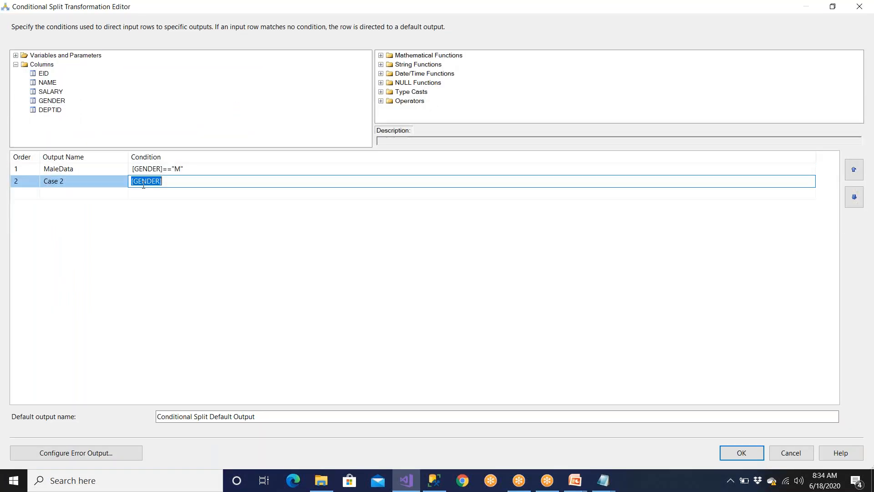
click(182, 181)
text(==)
click(81, 184)
key(BackSpace)
key(BackSpace)
key(BackSpace)
key(BackSpace)
text(Fenael)
key(BackSpace)
key(BackSpace)
key(BackSpace)
key(BackSpace)
text(maleData)
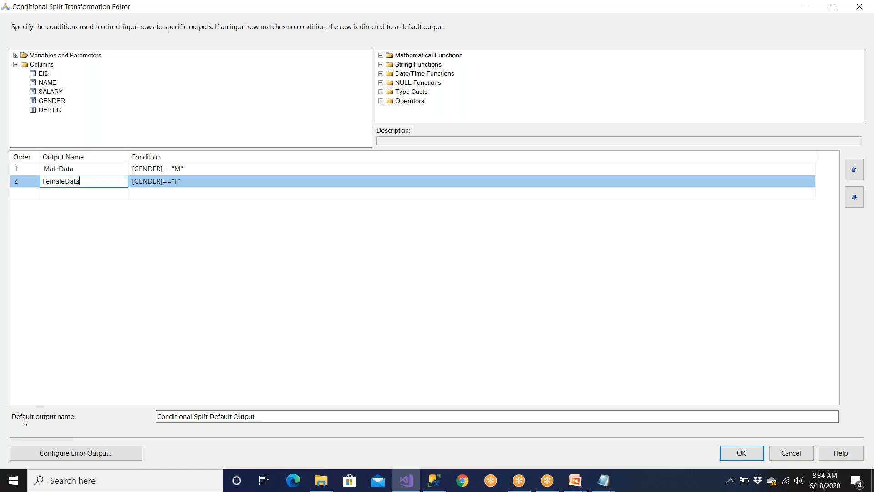
Name the Conditional Split's default output UnMatchedData and accept the settings
key(Tab)
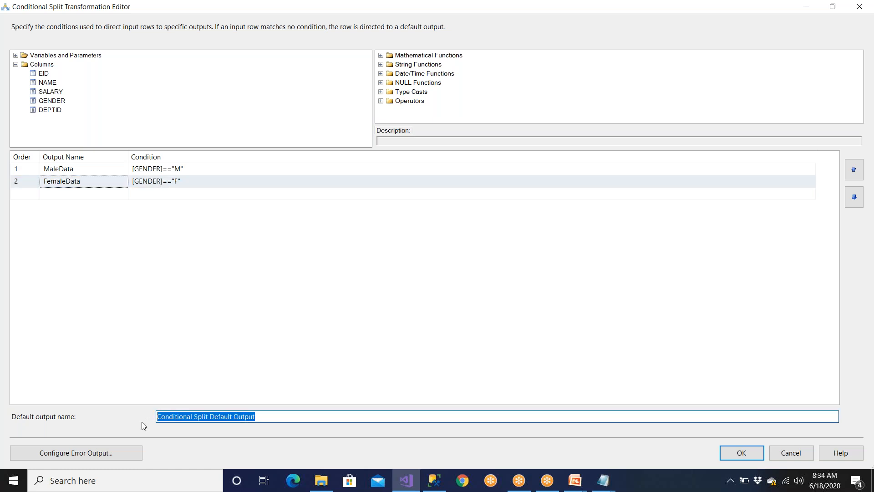
text(UnMatc)
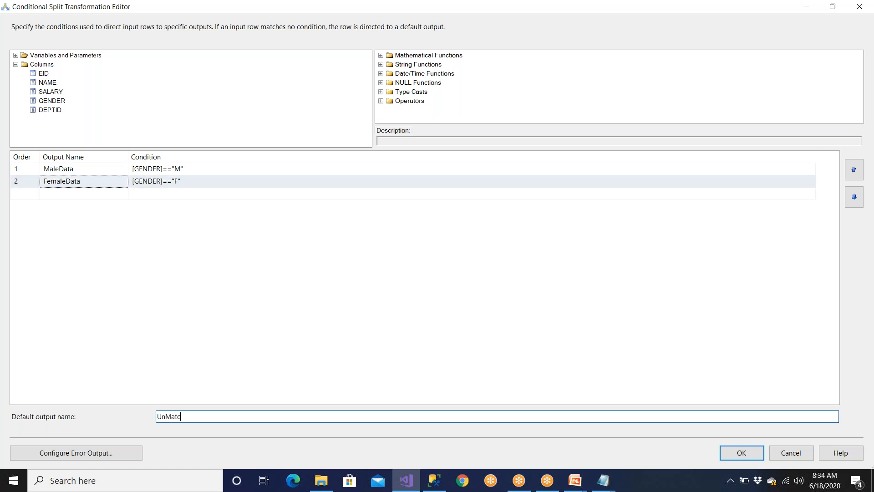
text(hedData)
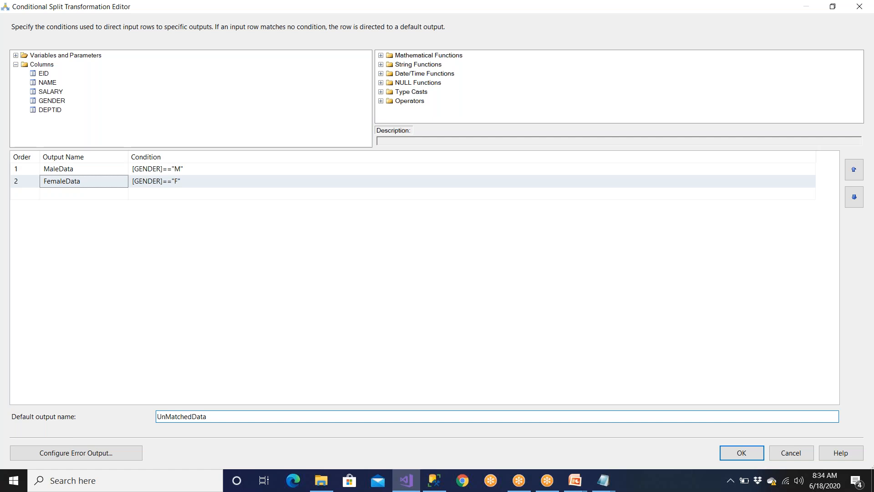
click(736, 453)
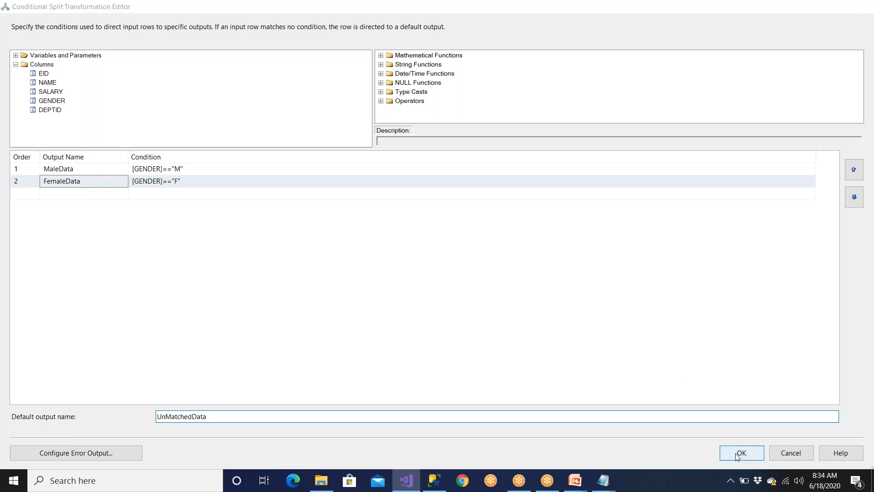
Reopen the Conditional Split and copy the MaleData condition into the untitled Notepad document, replacing all its text
drag(400, 209, 427, 199)
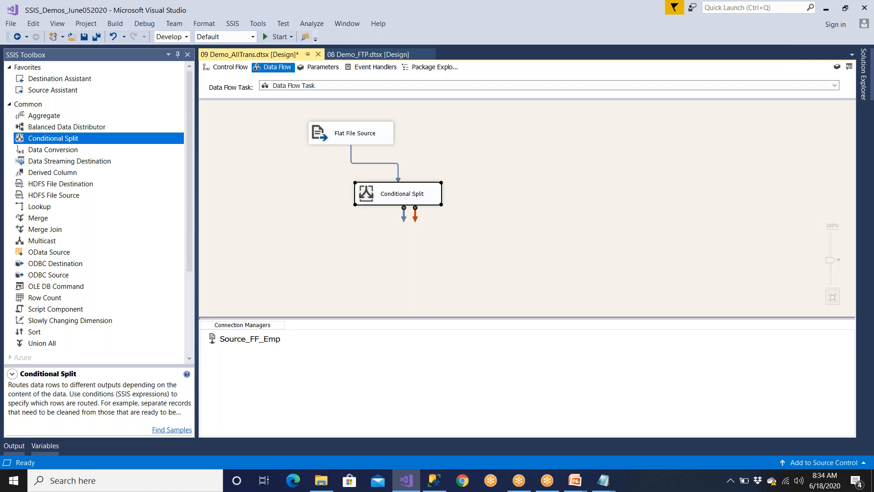
click(417, 230)
click(426, 203)
double_click(426, 204)
click(391, 214)
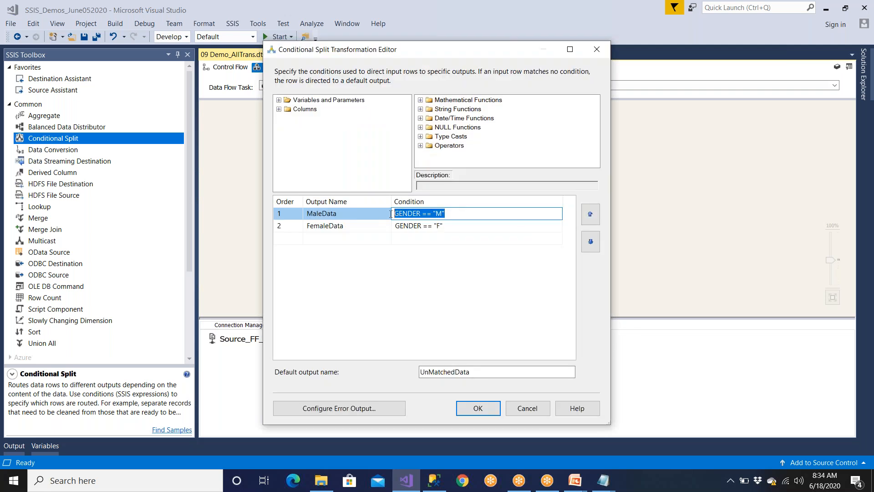
right_click(424, 213)
click(451, 250)
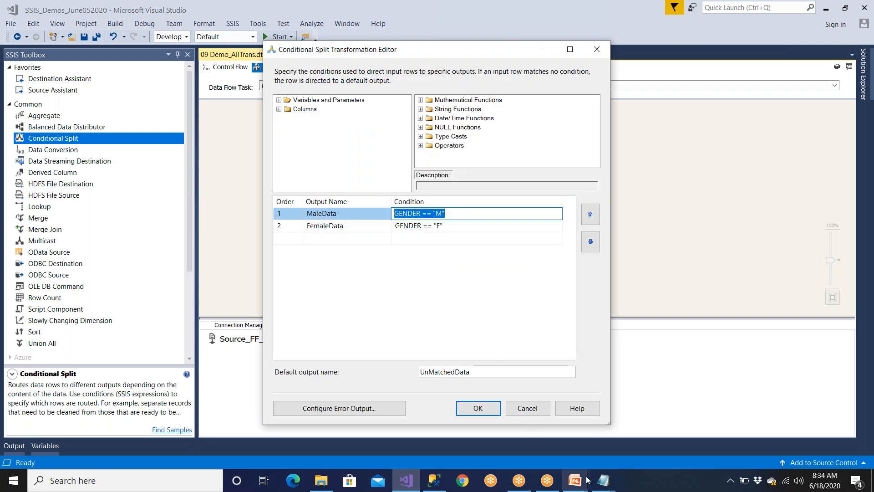
mouse_move(604, 480)
click(572, 453)
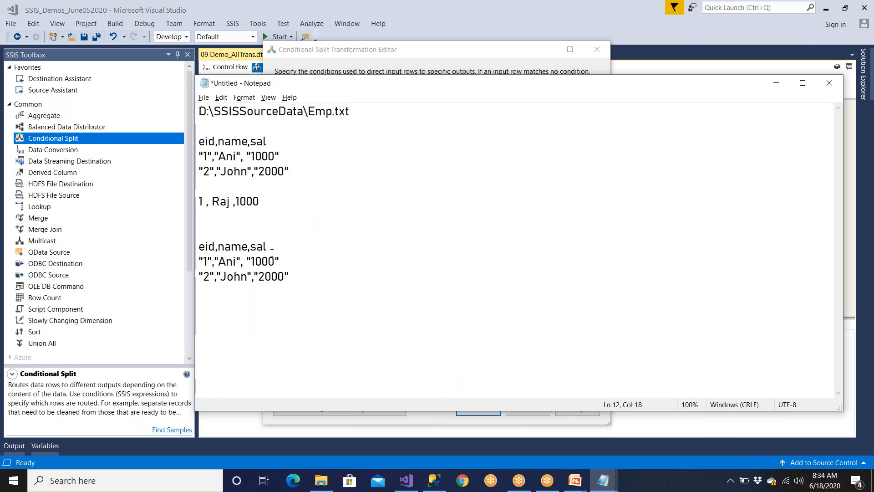
drag(304, 276, 189, 104)
key(ctrl+v)
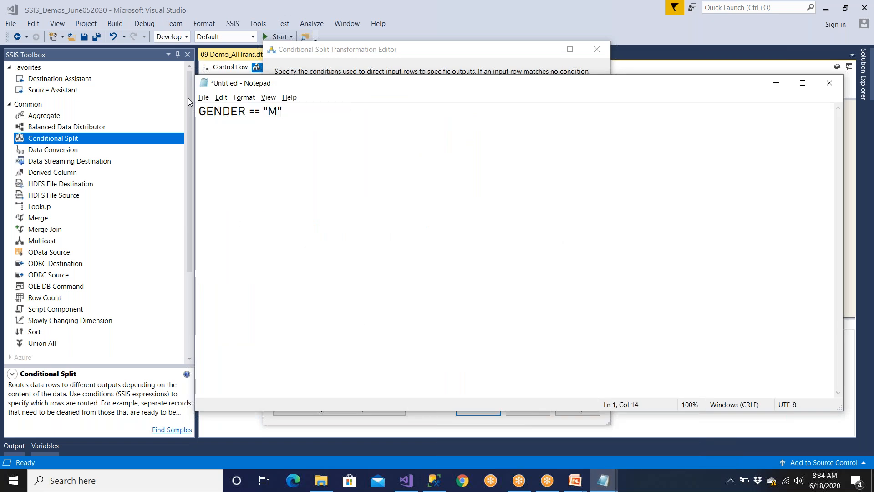
Retype the quoted value "M" and the double equals operator of the GENDER expression in Notepad
drag(262, 112, 290, 109)
text("")
text(M)
drag(249, 112, 253, 113)
key(BackSpace)
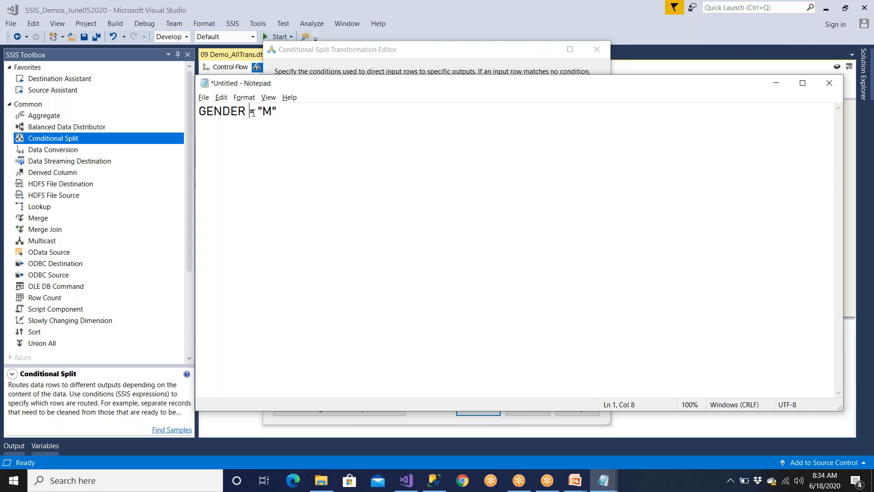
text(=)
drag(284, 118, 198, 112)
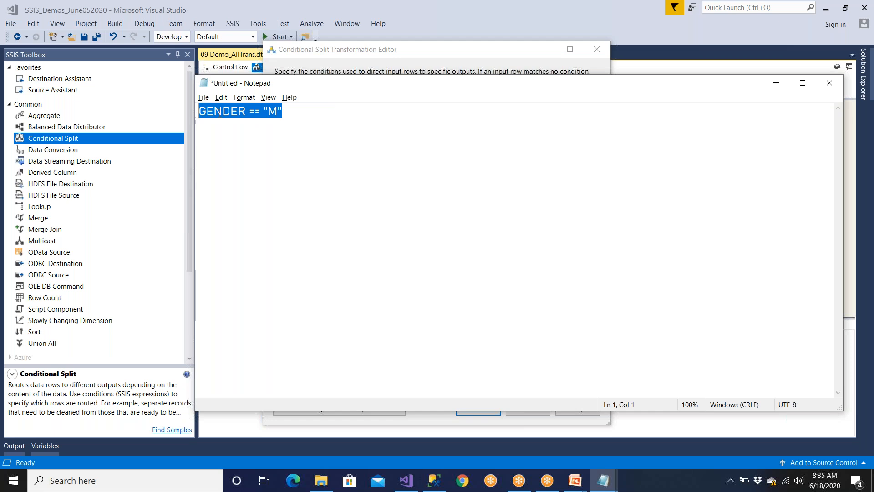
Return to the Conditional Split editor, maximize it, enlarge the function list area and examine the available operators
click(318, 67)
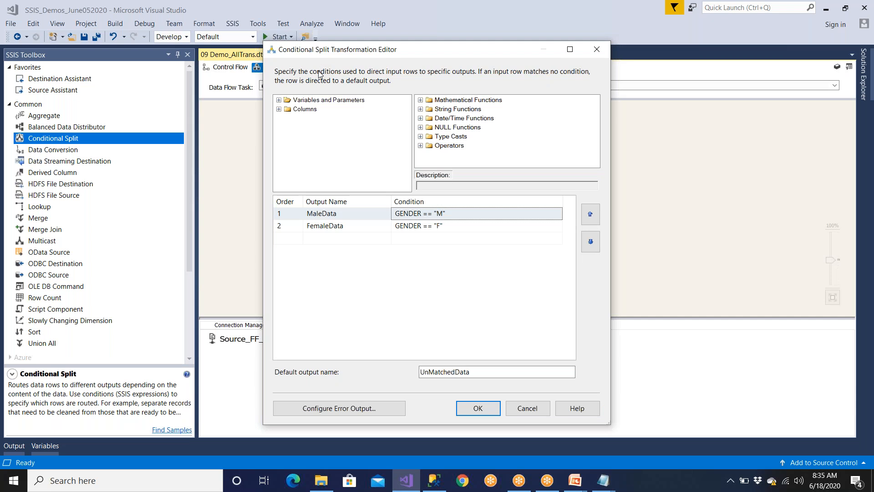
click(327, 214)
click(332, 226)
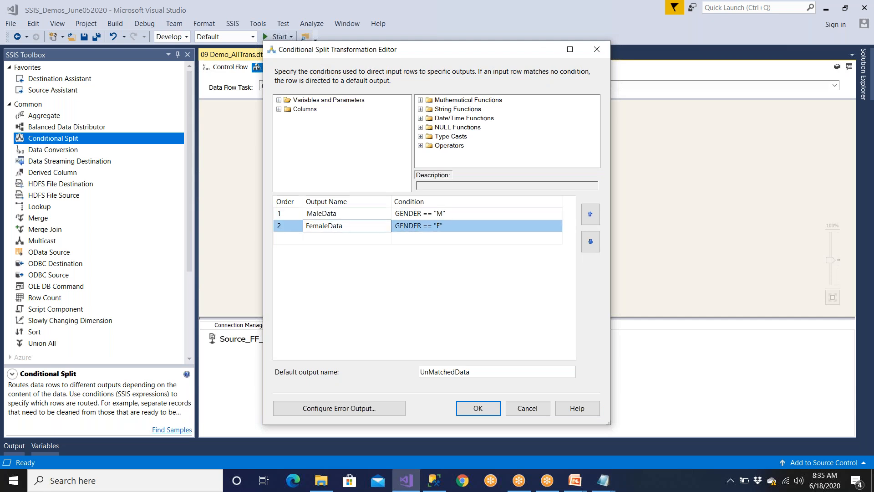
click(570, 49)
click(210, 169)
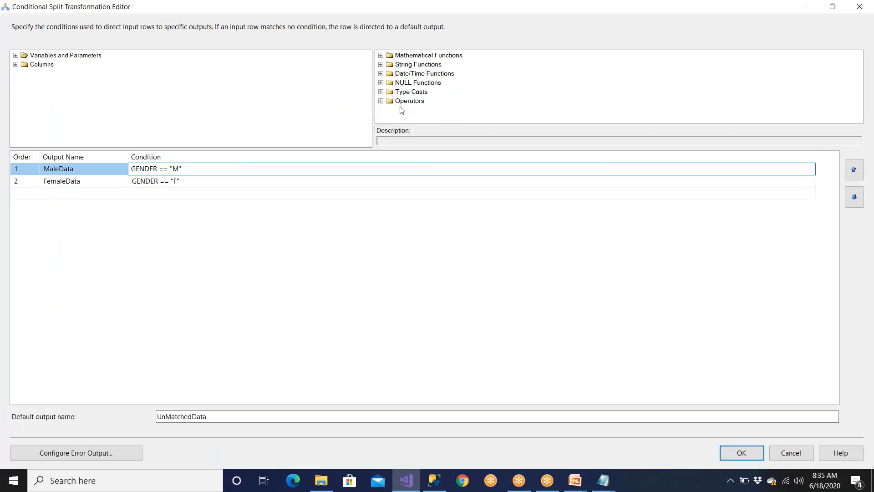
click(381, 101)
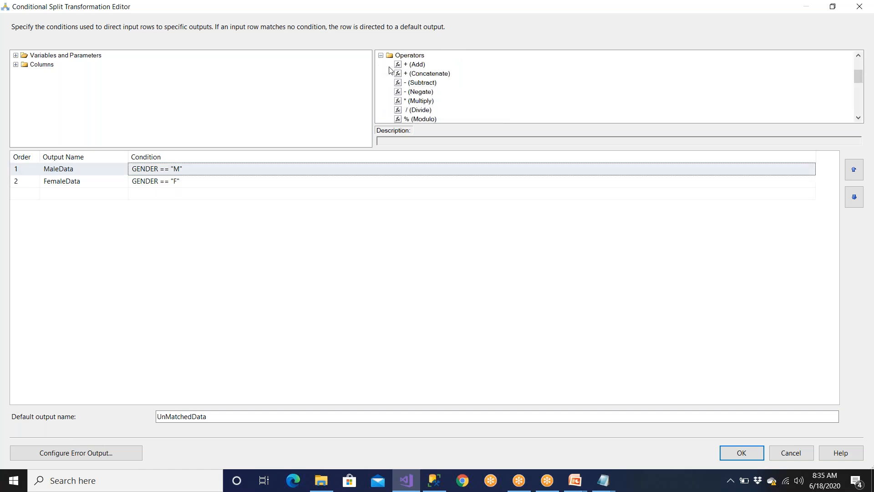
click(381, 56)
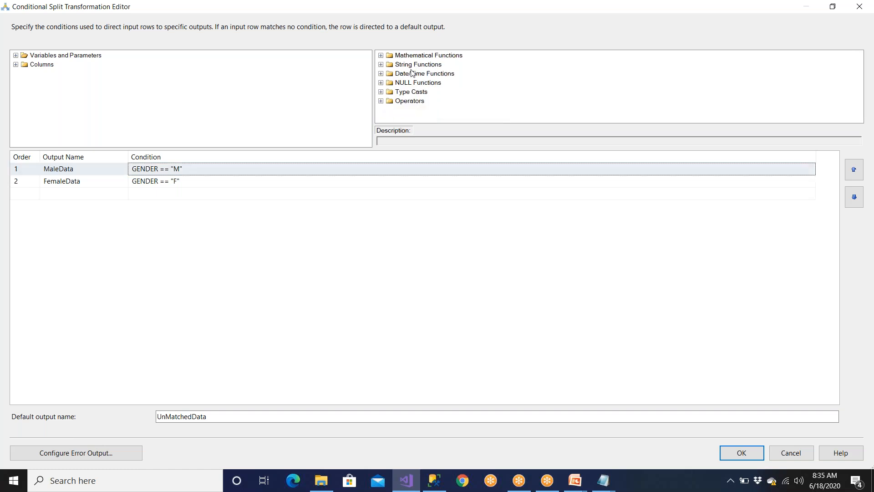
click(202, 168)
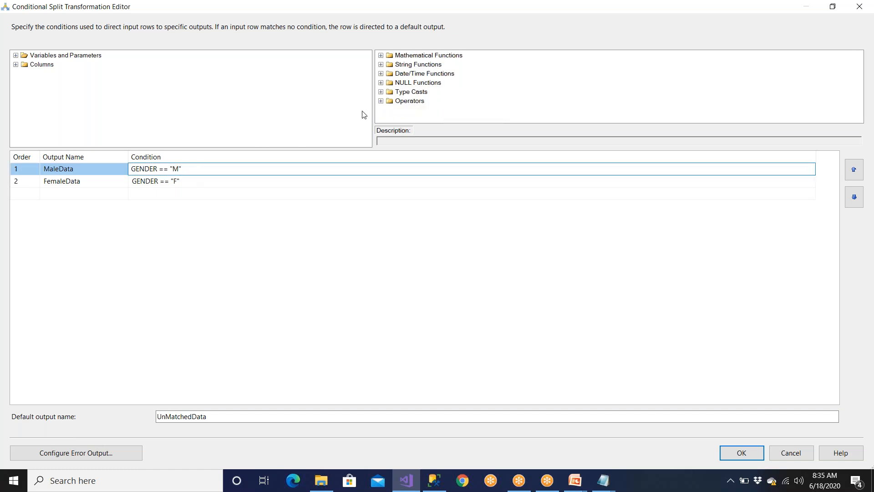
click(381, 100)
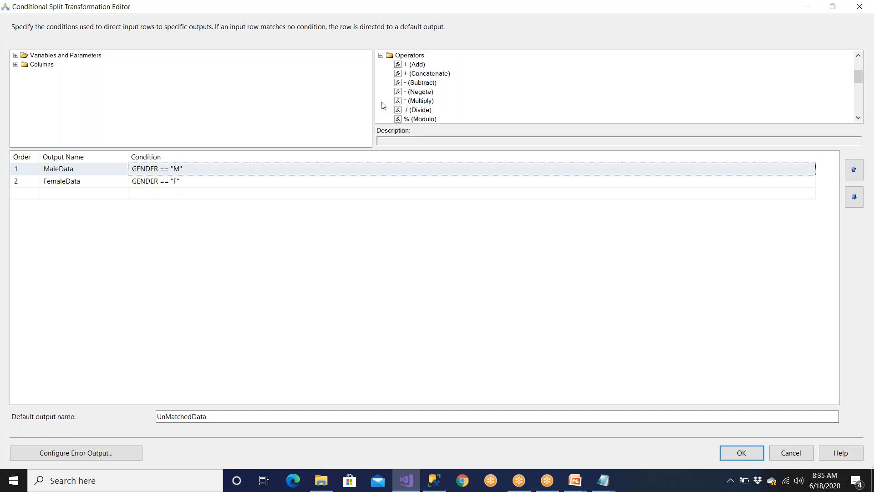
drag(411, 142, 421, 273)
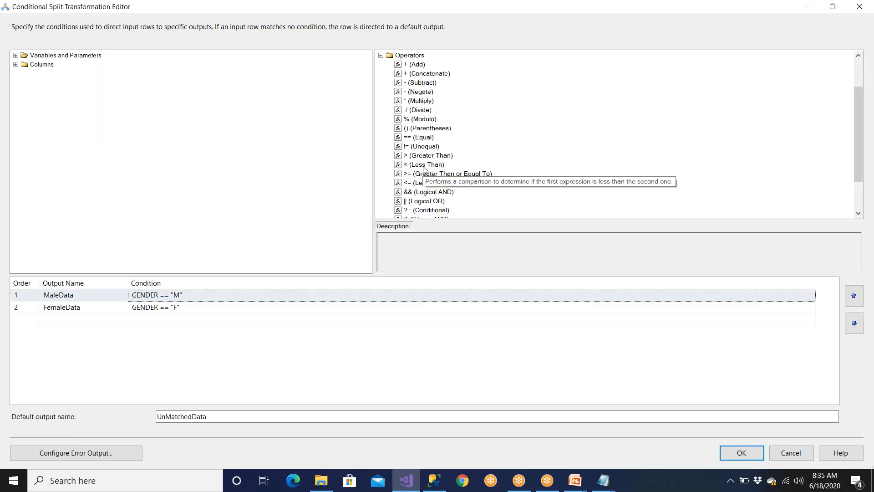
scroll(418, 135, up, 2)
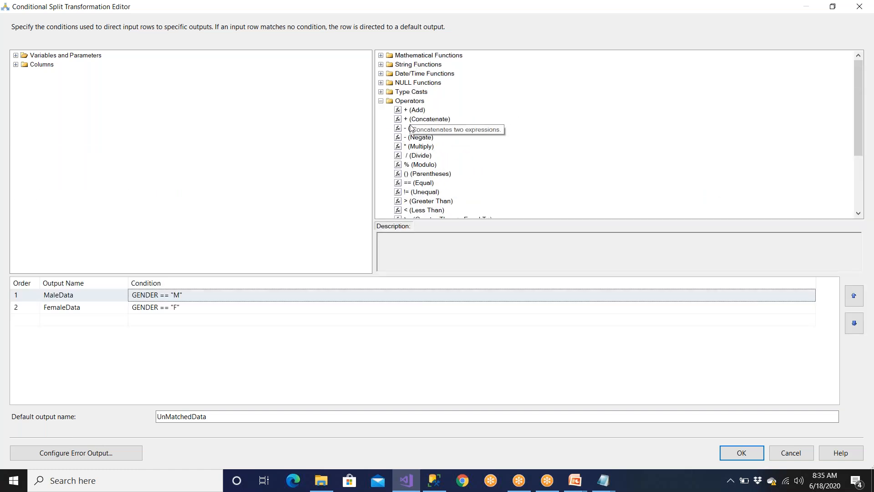
click(416, 156)
scroll(417, 159, down, 3)
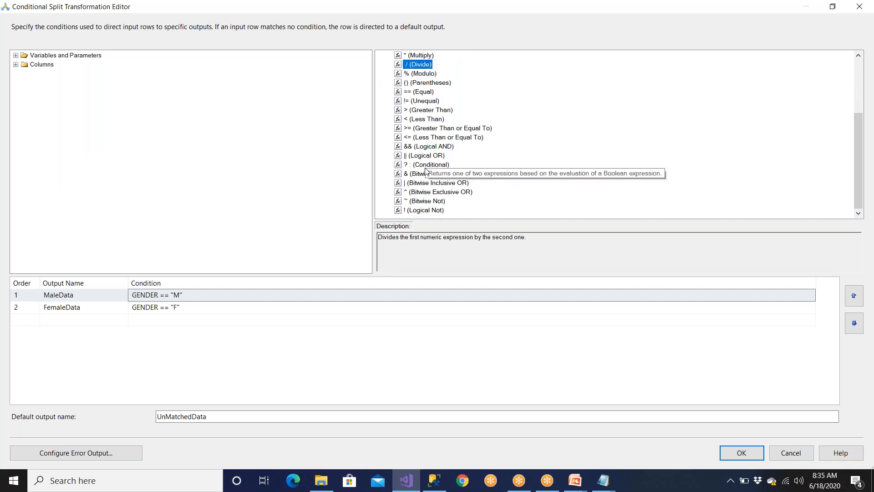
Extend the MaleData condition with a Logical OR so it reads GENDER == "M" || GENDER == "F"
click(428, 157)
drag(429, 160, 252, 295)
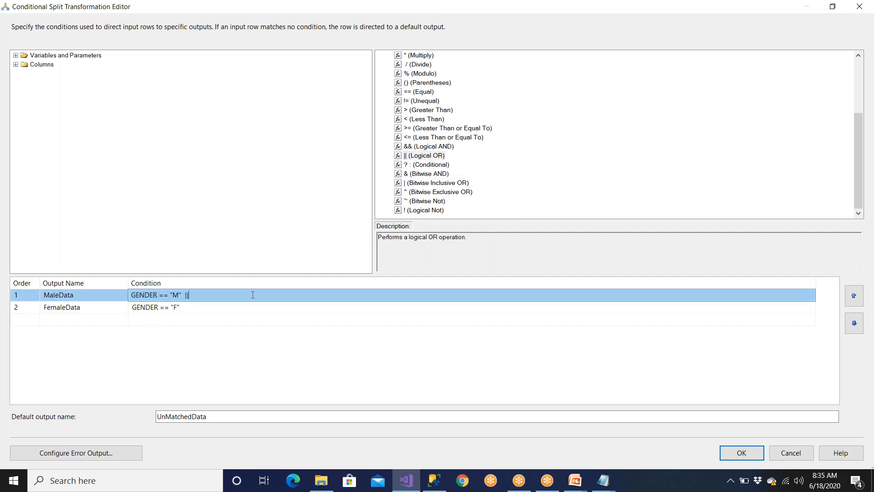
click(202, 309)
click(200, 308)
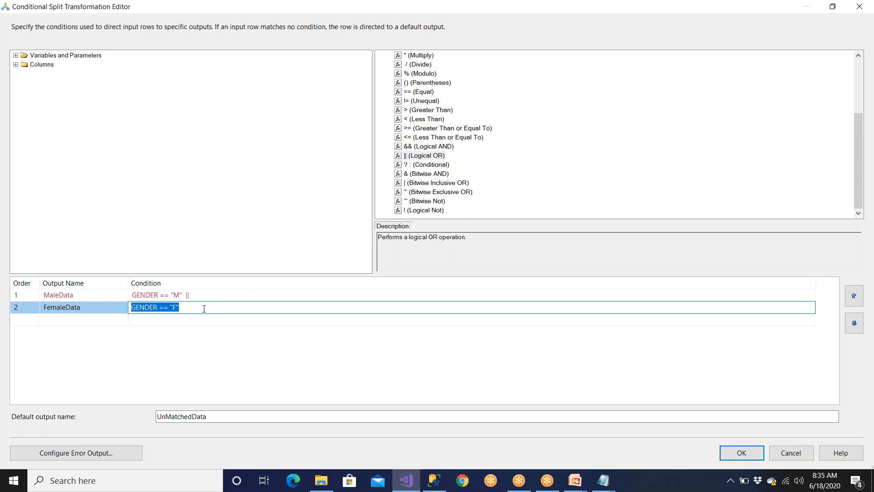
click(214, 295)
key(ctrl+v)
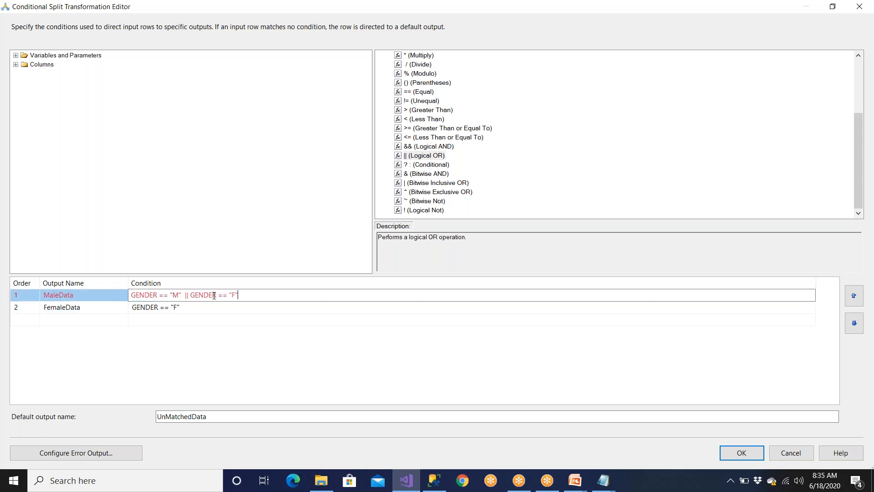
click(204, 302)
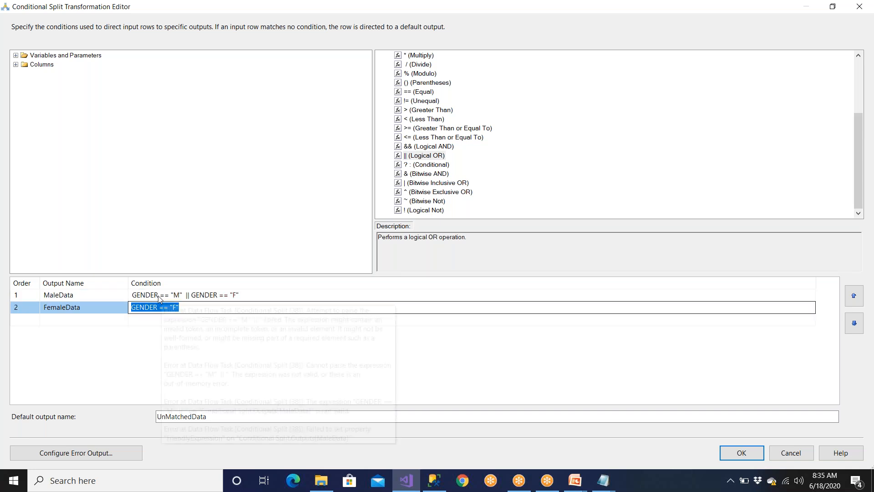
Delete the FemaleData output from the Conditional Split
click(25, 308)
right_click(25, 309)
click(53, 347)
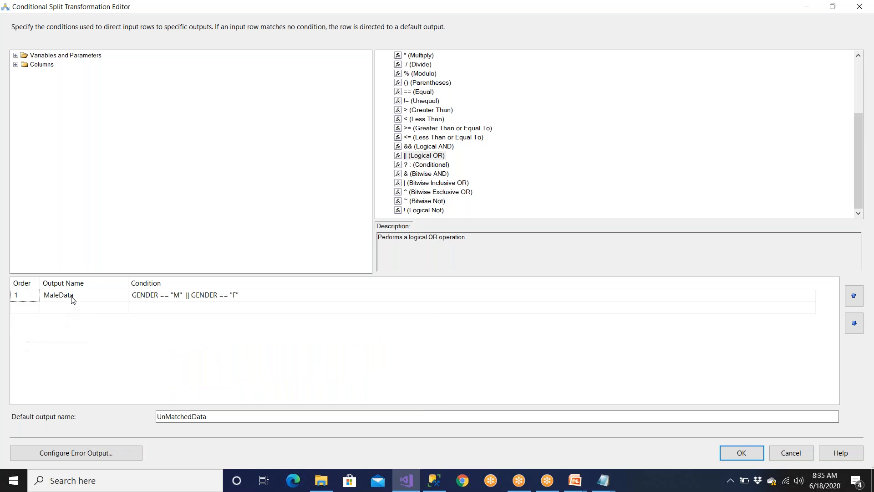
Rename the MaleData output to MatchedData and accept the Conditional Split settings
click(95, 295)
key(BackSpace)
key(BackSpace)
key(BackSpace)
key(BackSpace)
key(BackSpace)
key(BackSpace)
key(BackSpace)
key(BackSpace)
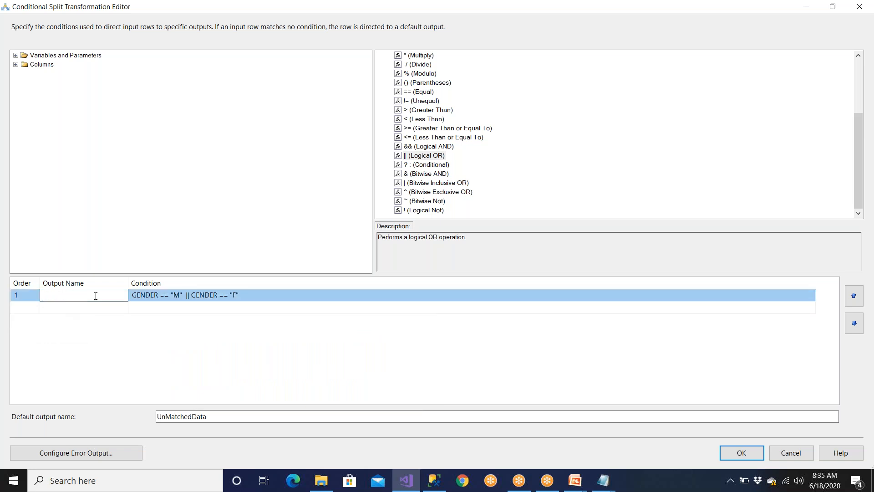
text(MatchedData)
click(107, 327)
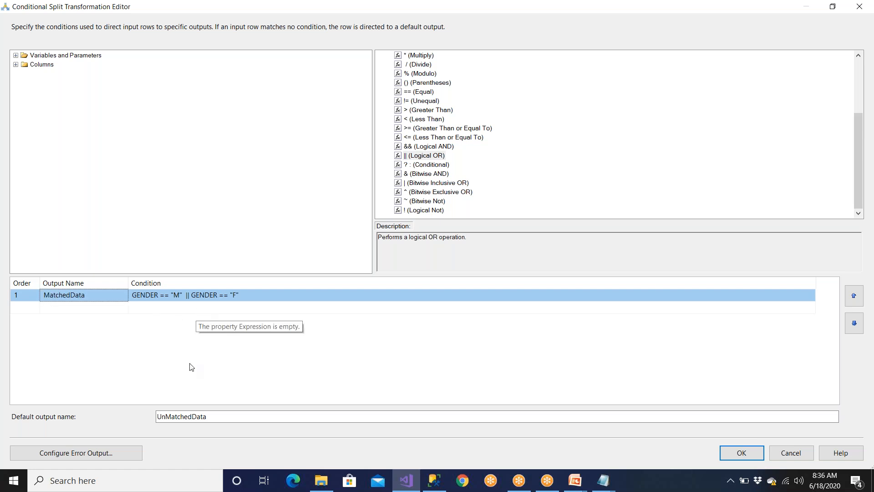
click(209, 416)
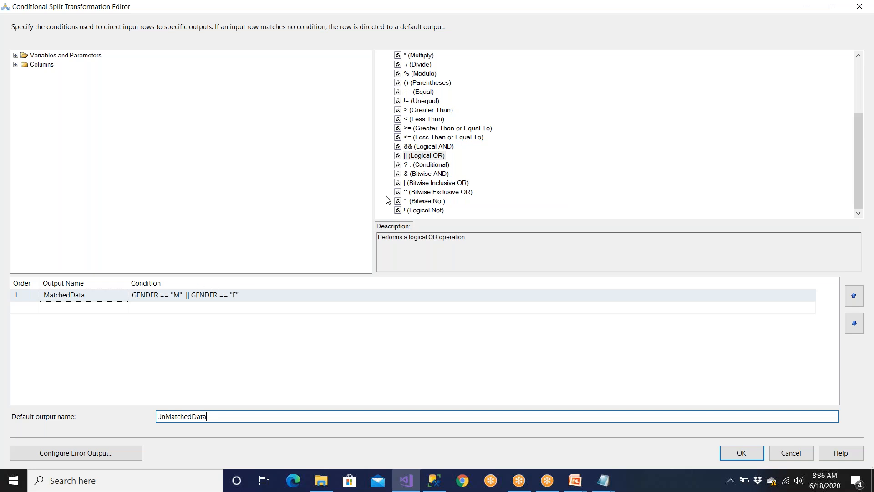
click(440, 148)
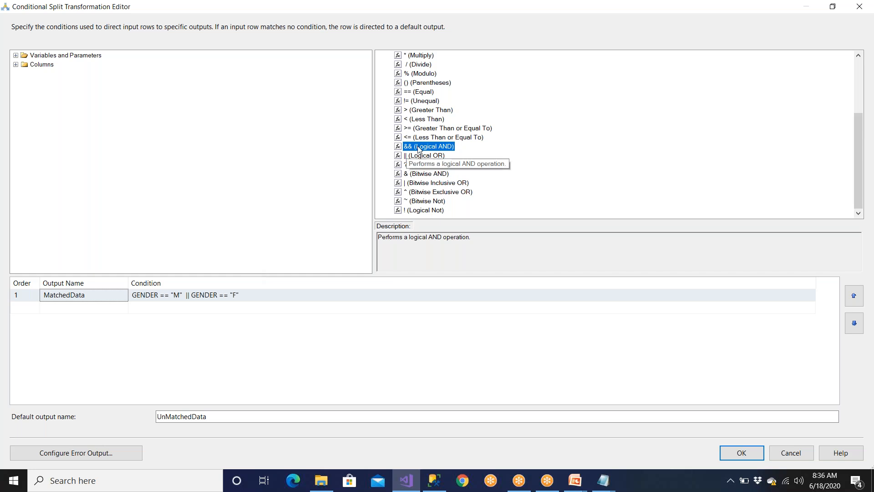
click(739, 453)
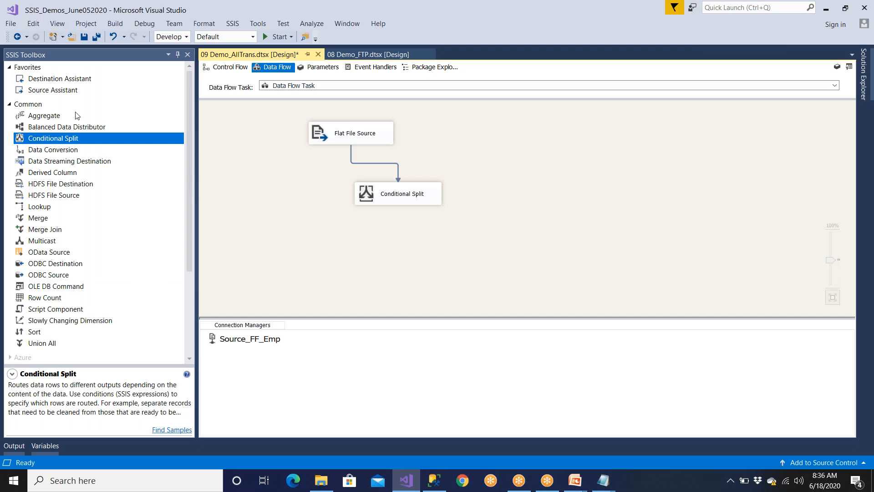
Add an OLE DB Destination to the data flow, below and to the right of the Conditional Split
click(9, 105)
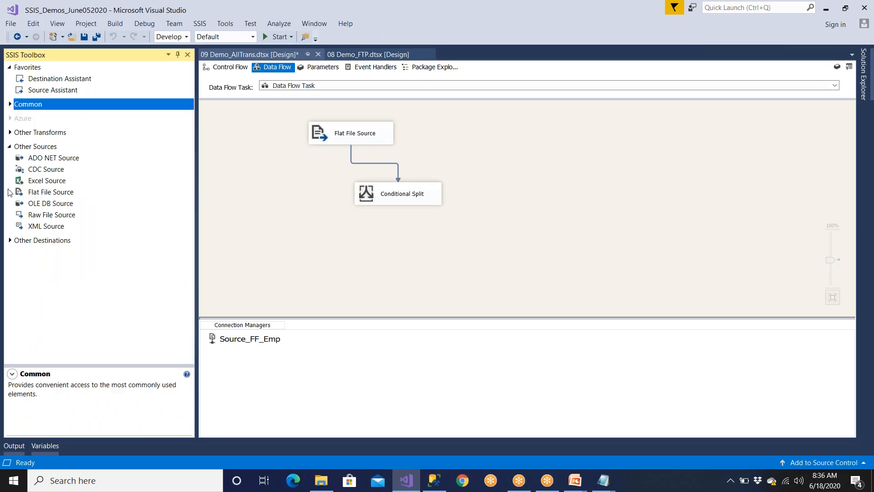
click(45, 204)
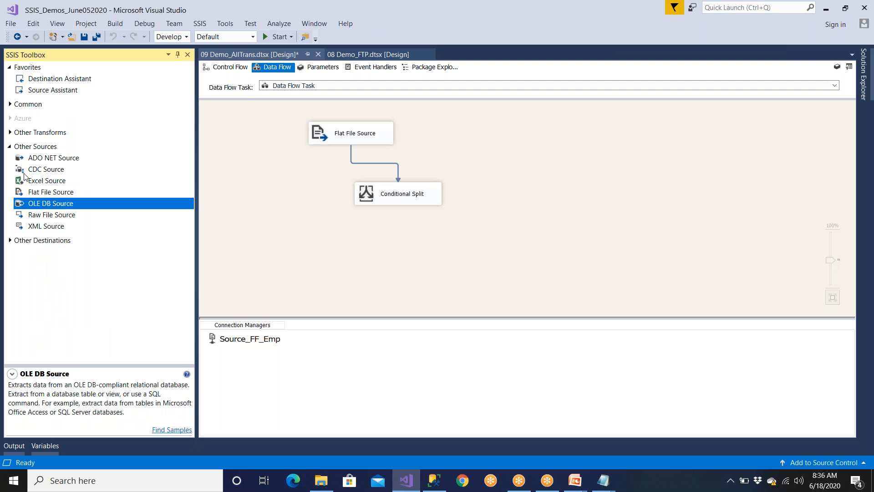
click(10, 147)
click(10, 160)
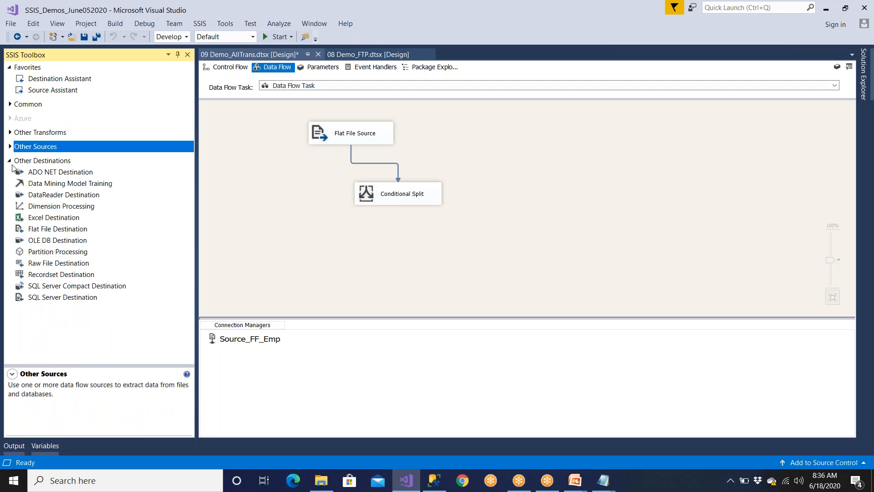
drag(57, 243, 451, 270)
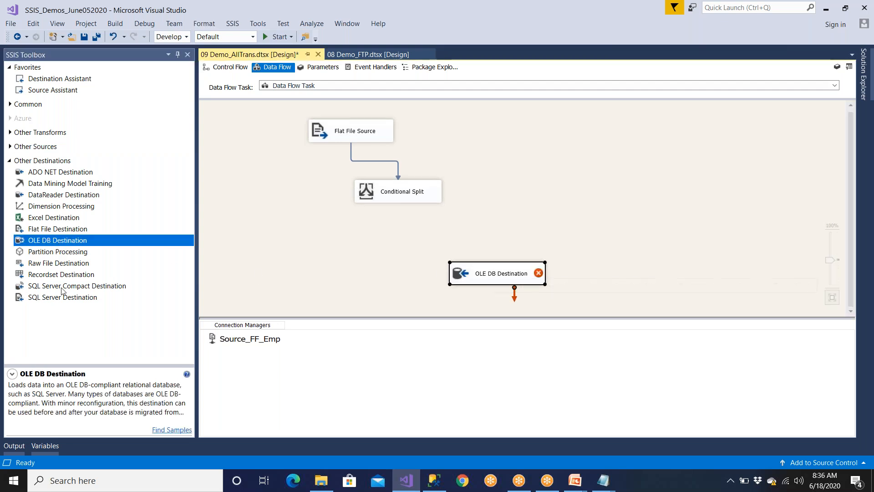
Place the OLE DB Destination closer to the Conditional Split and connect the MatchedData output to it
click(50, 301)
drag(50, 302, 480, 246)
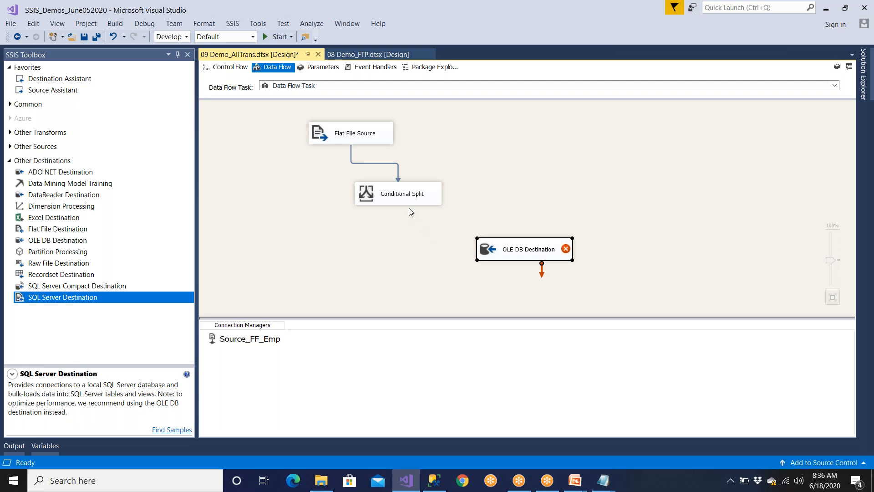
click(411, 194)
drag(405, 221, 478, 247)
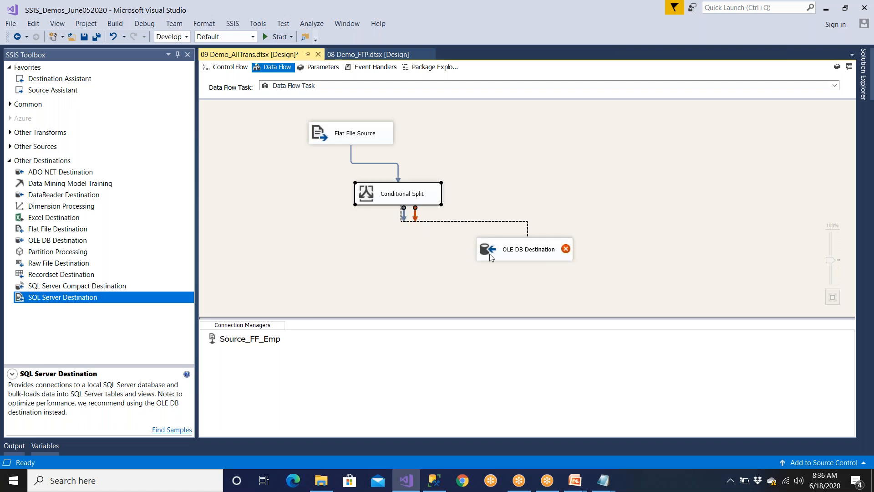
click(474, 245)
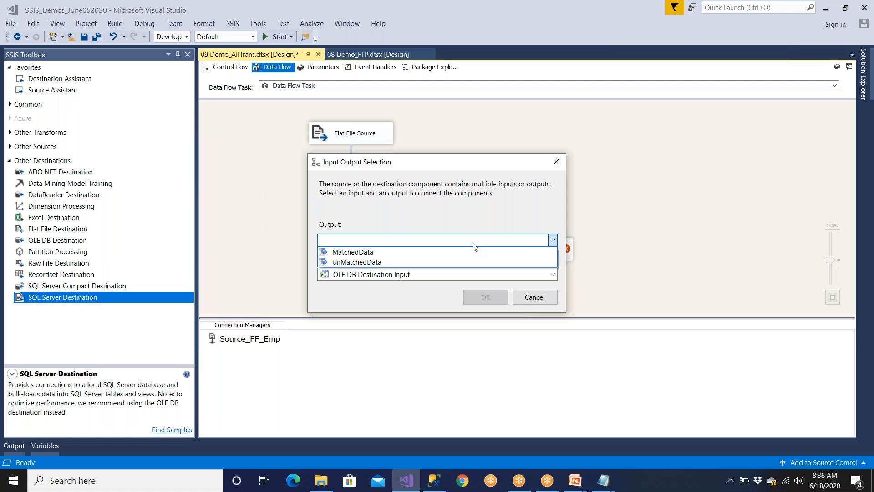
click(405, 252)
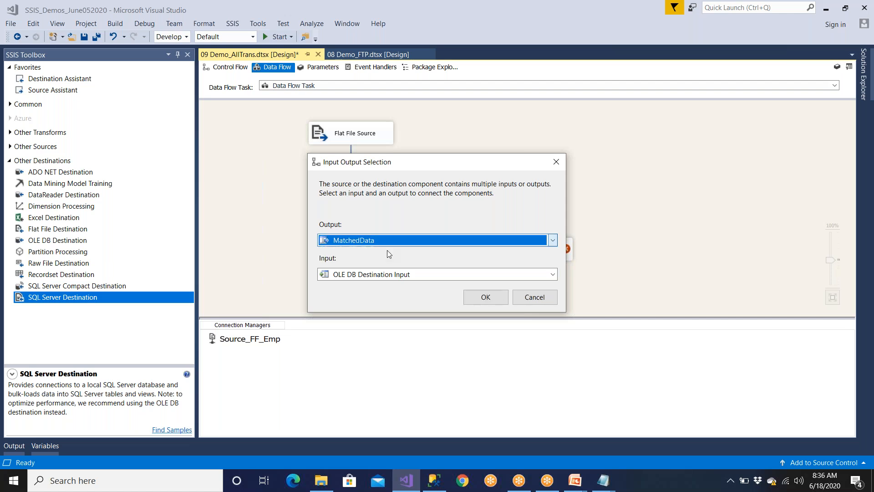
click(482, 297)
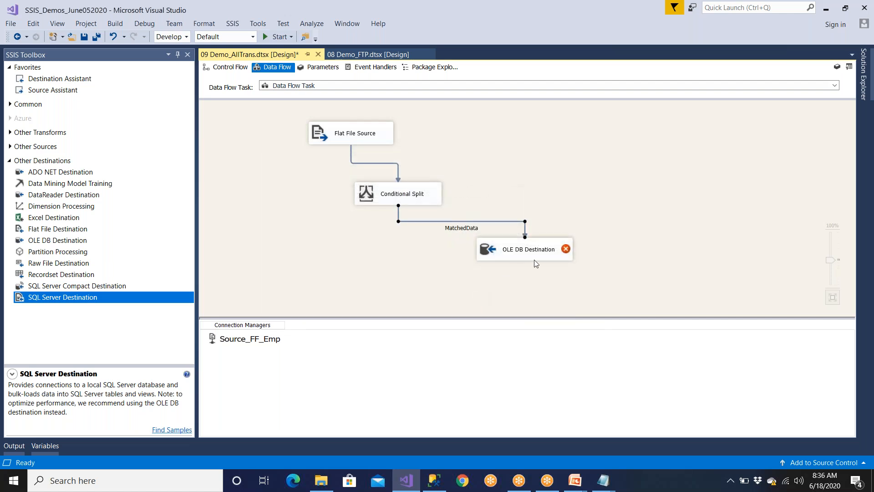
View the OLE DB Destination's settings, close them unchanged, and check the component's error marker
double_click(535, 260)
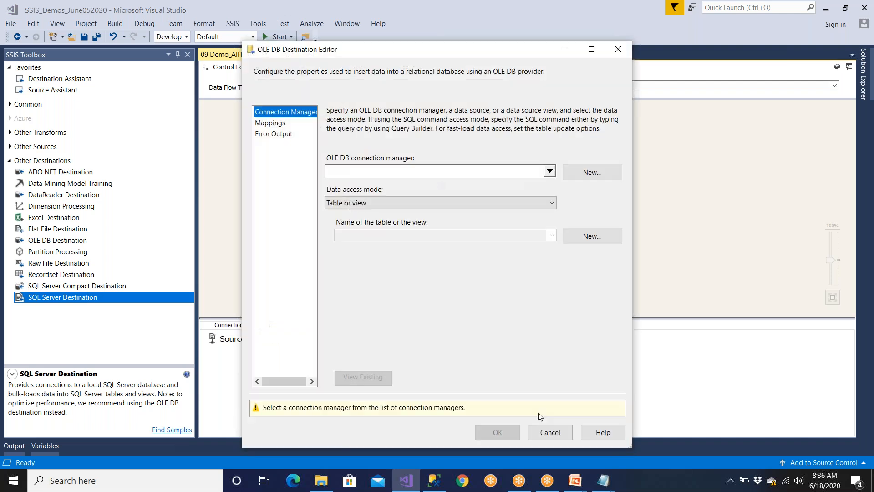
click(550, 432)
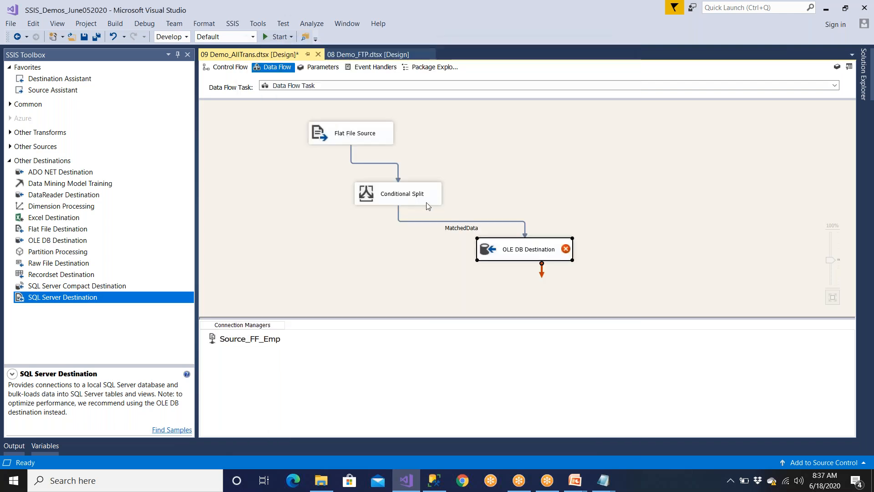
click(491, 251)
click(376, 138)
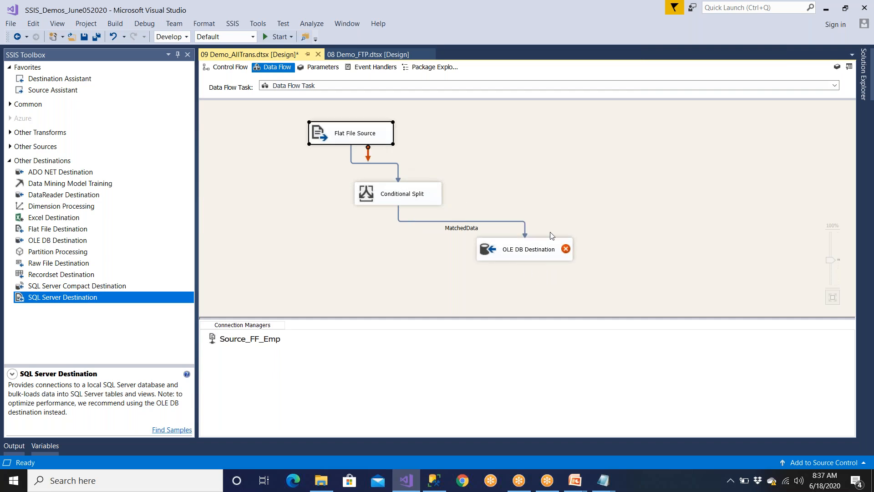
click(556, 257)
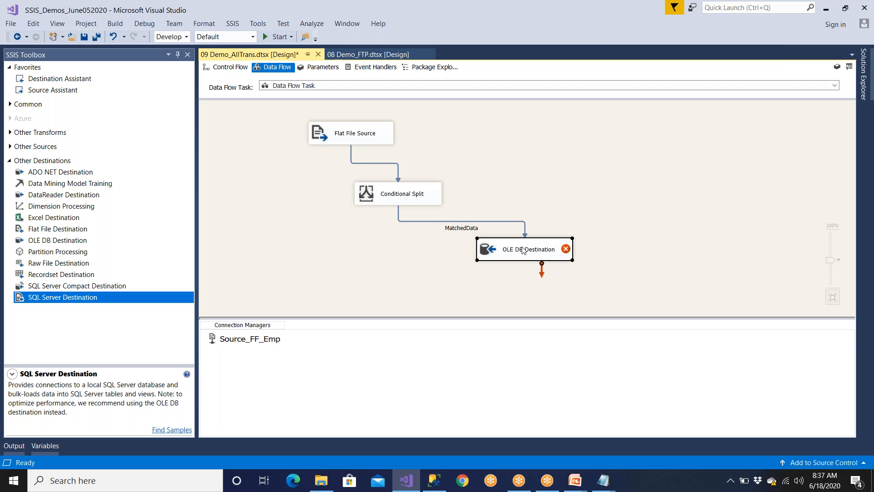
mouse_move(564, 253)
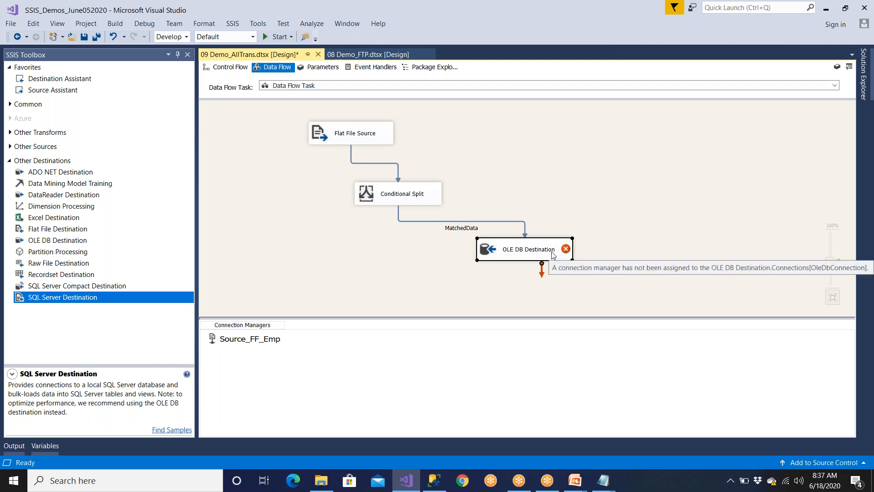
Switch to SQL Server Management Studio and execute "use Stage_Company" followed by "go" in the empty query
click(434, 480)
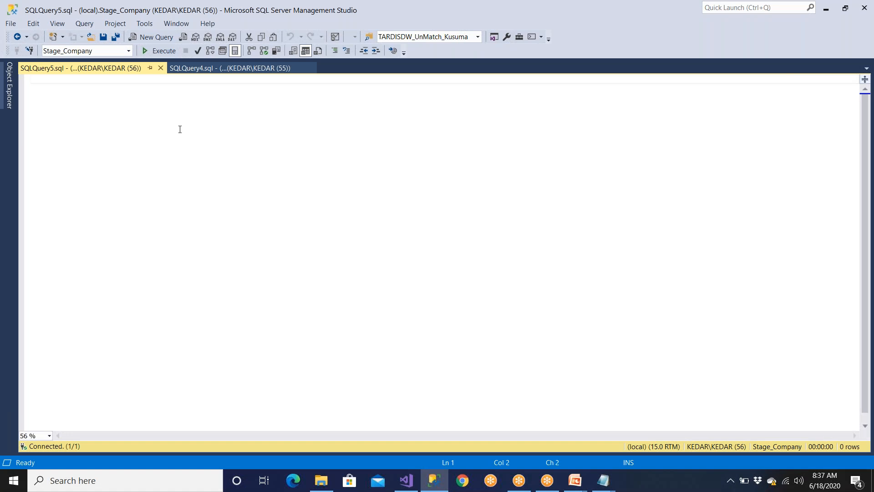
text(use)
scroll(180, 130, up, 4)
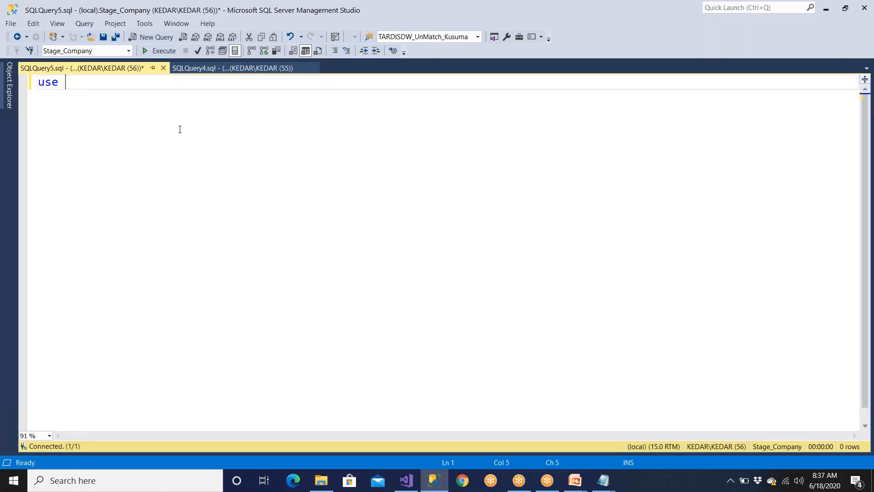
text(Stage_Company)
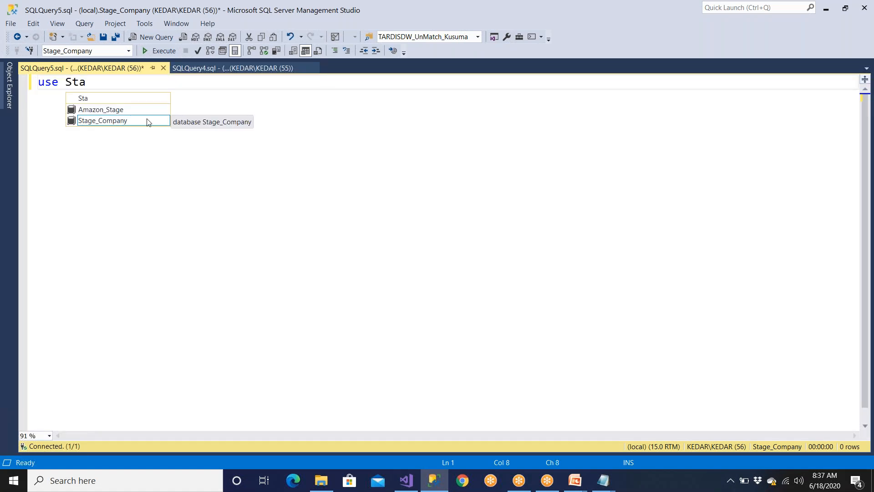
key(Tab)
key(Return)
text(go)
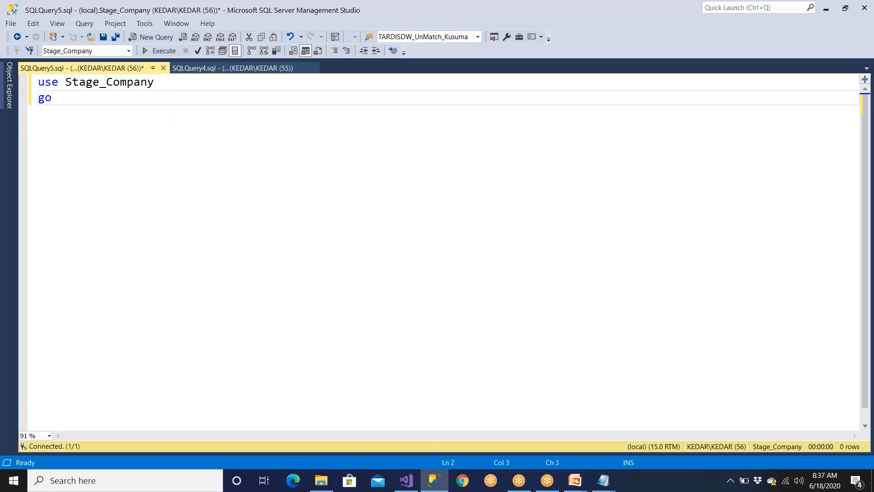
key(F5)
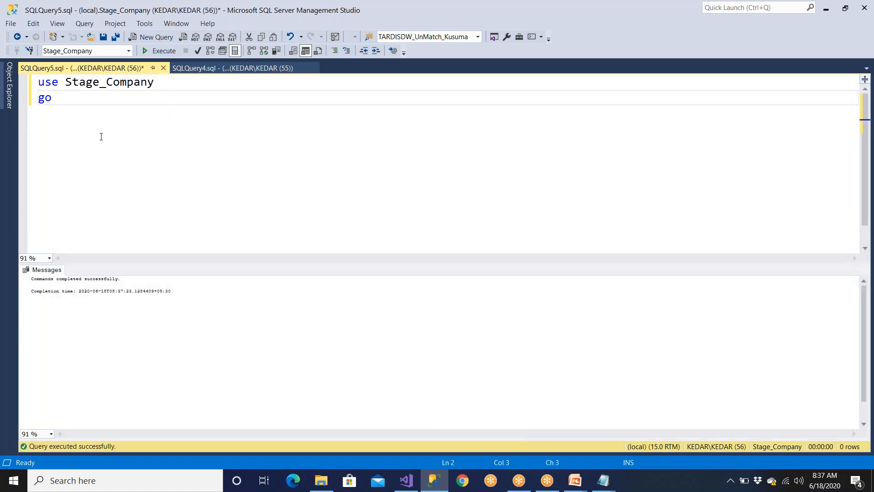
key(Return)
key(Return)
text(create ta)
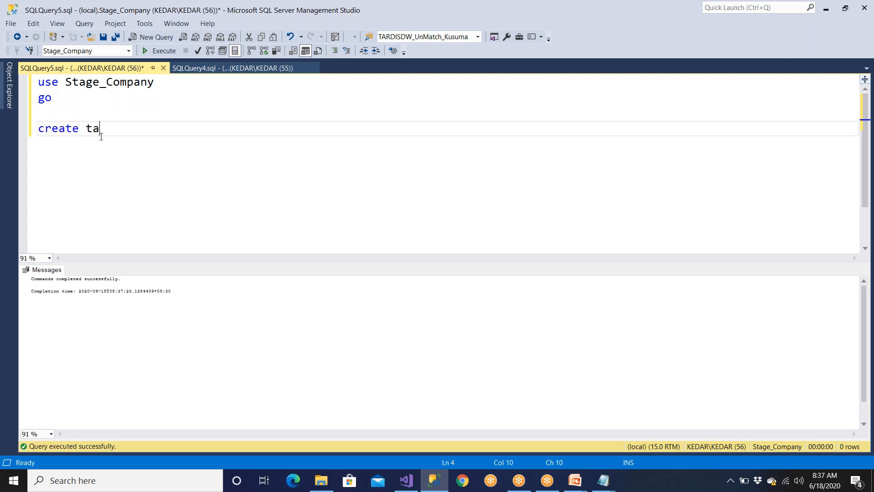
key(BackSpace)
key(BackSpace)
key(BackSpace)
key(BackSpace)
key(BackSpace)
key(BackSpace)
key(BackSpace)
key(BackSpace)
key(BackSpace)
Return to Visual Studio and delete all saved data connections offered for the OLE DB Destination's connection manager
key(alt+Tab)
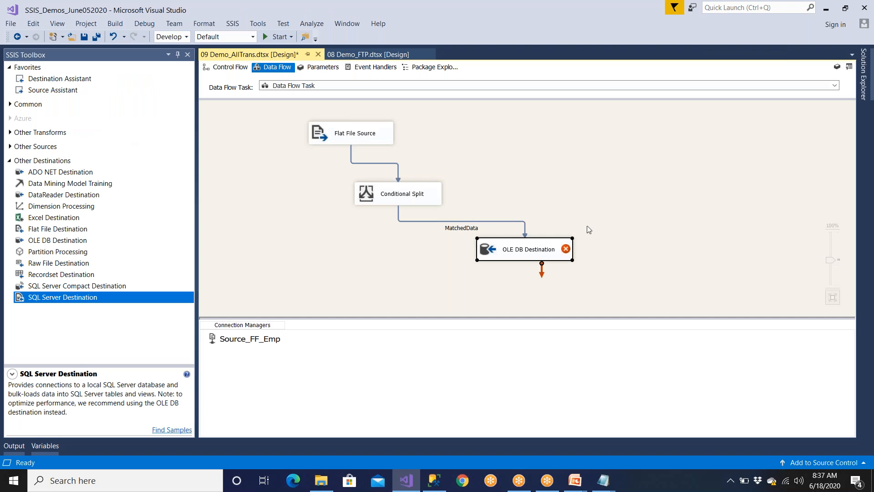
click(563, 252)
double_click(560, 252)
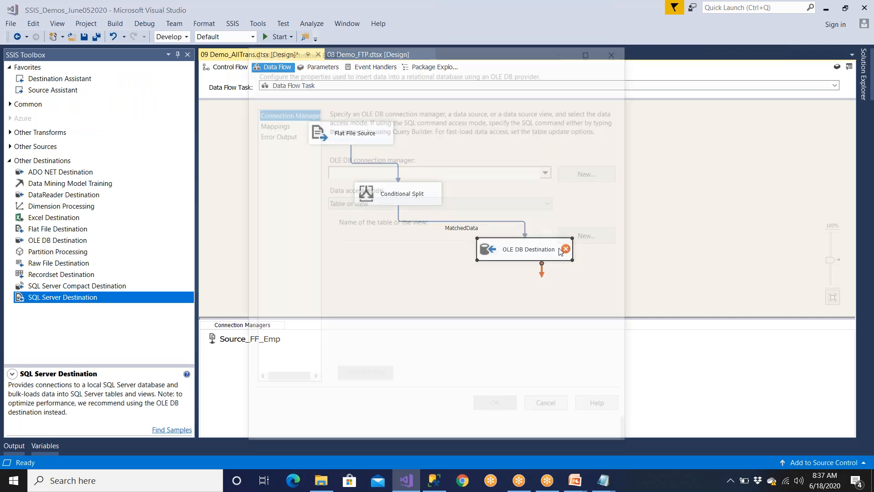
click(588, 176)
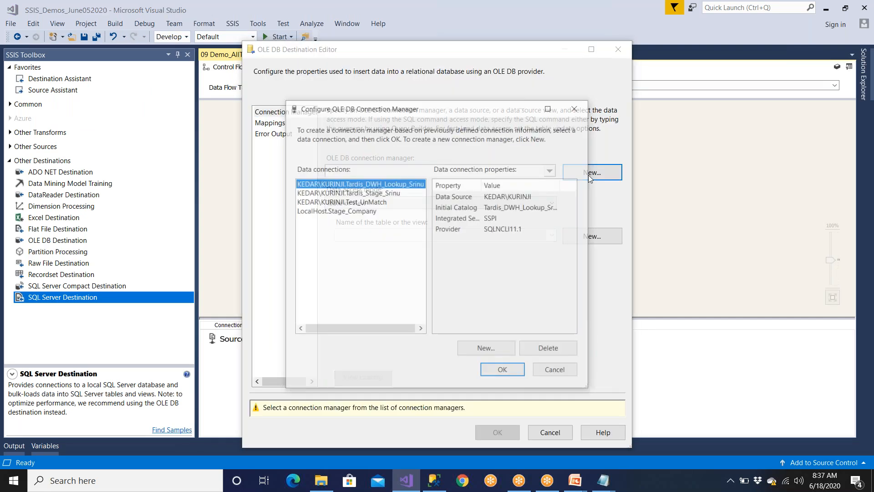
click(543, 348)
click(544, 348)
click(544, 348)
click(543, 348)
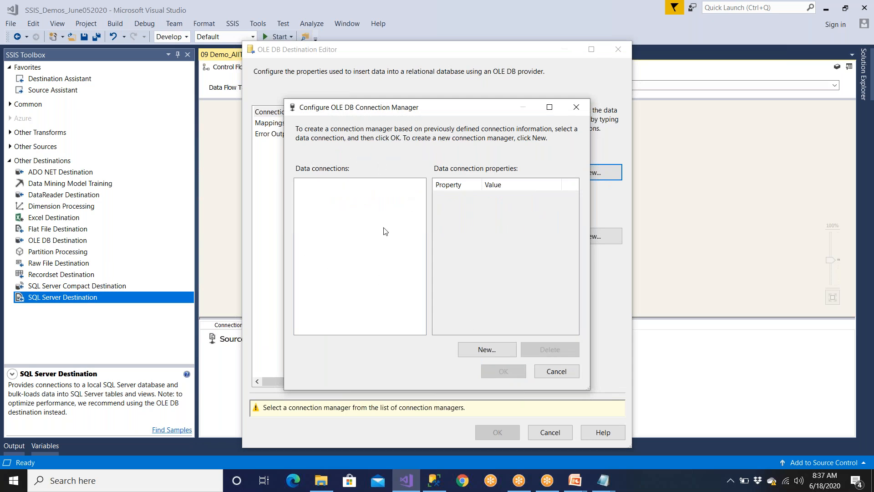
Start a new data connection and look through the available Native OLE DB providers, including the one for Oracle
click(497, 350)
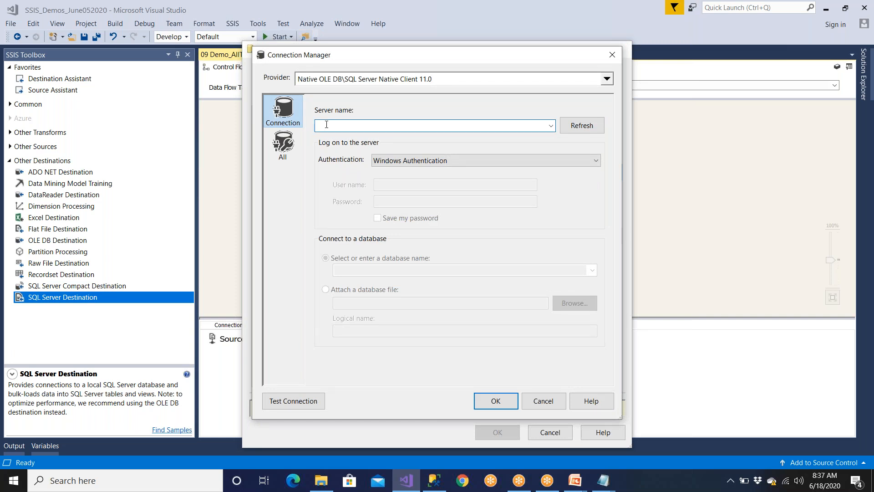
click(607, 79)
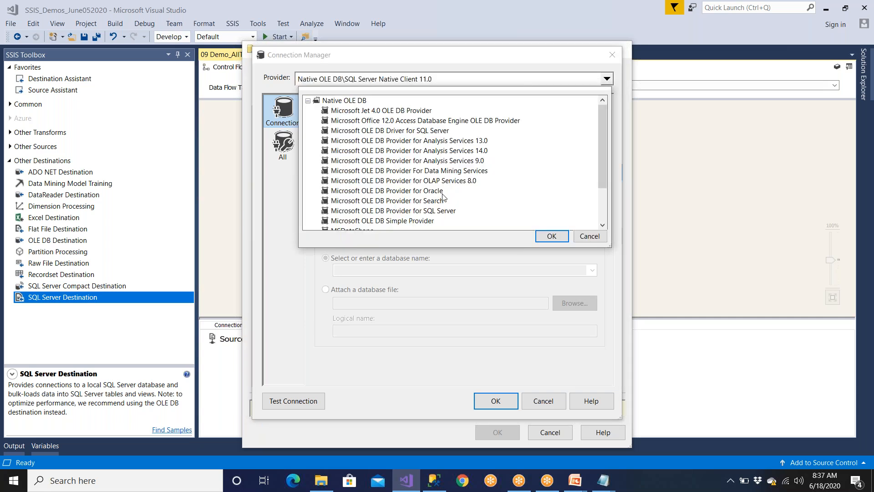
click(443, 194)
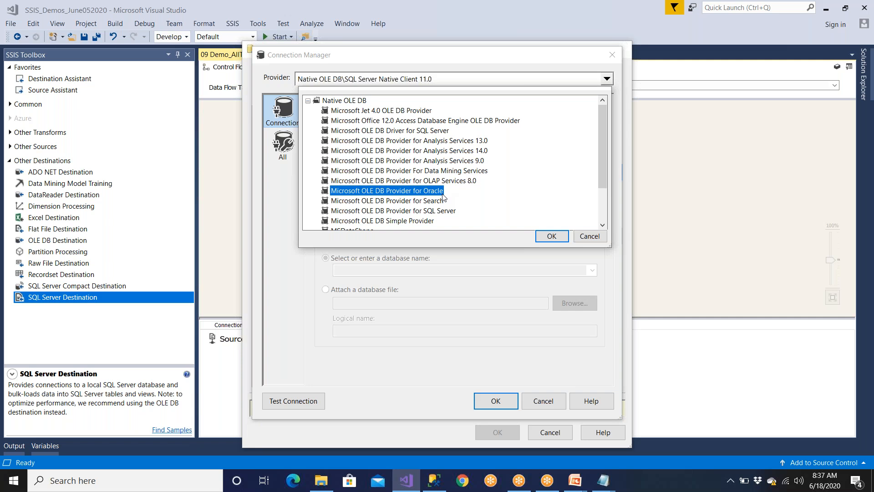
click(602, 226)
click(601, 226)
scroll(601, 225, down, 1)
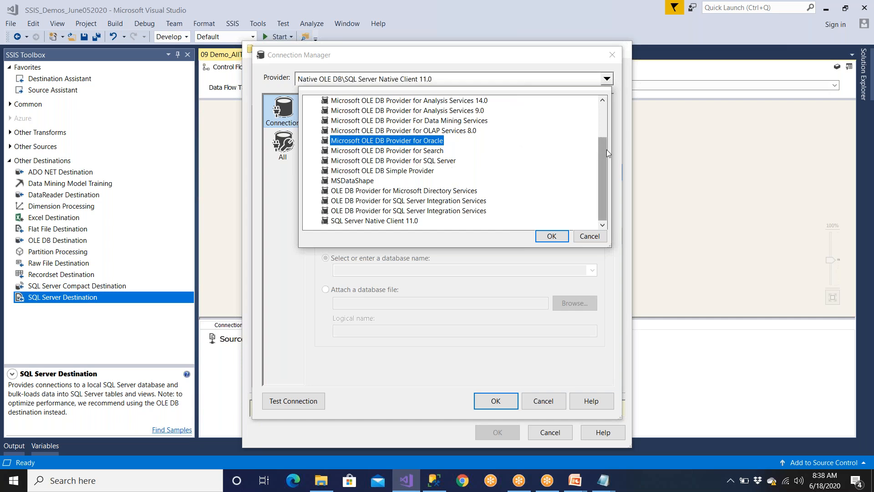
drag(607, 146, 606, 110)
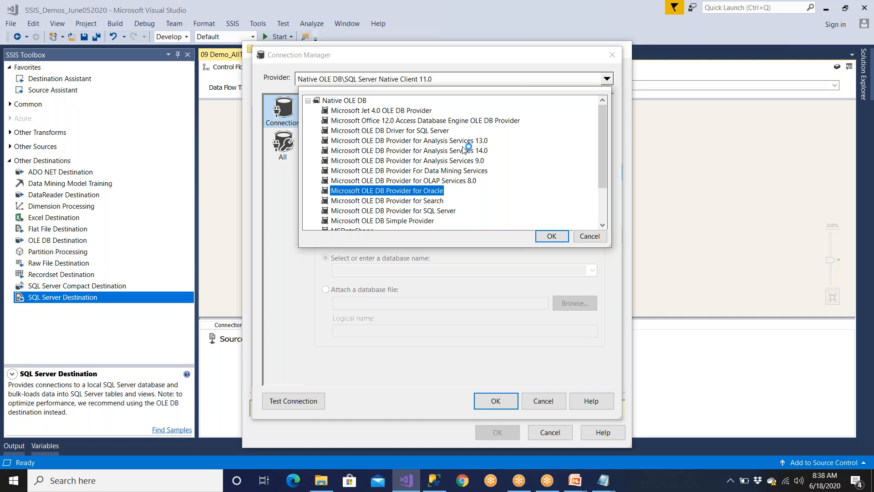
Compare the Microsoft Jet 4.0 and Office 12.0 Access Database Engine providers, then cancel the new connection and the destination settings
click(373, 114)
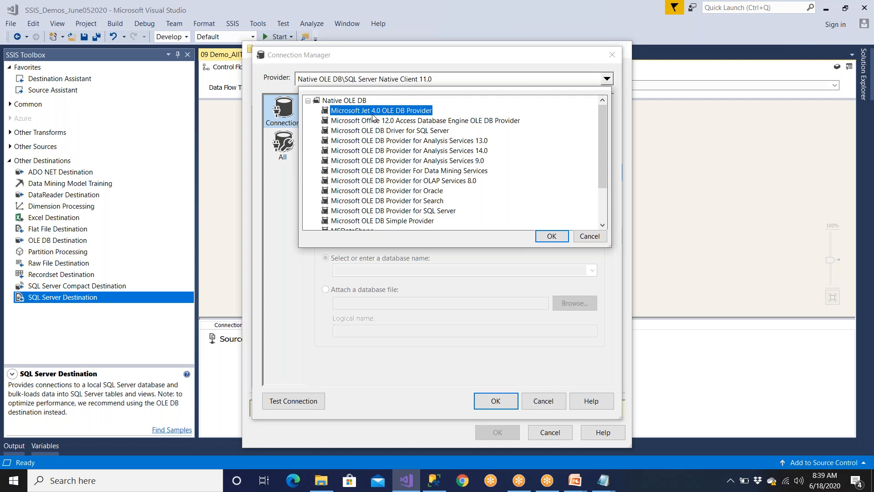
click(440, 122)
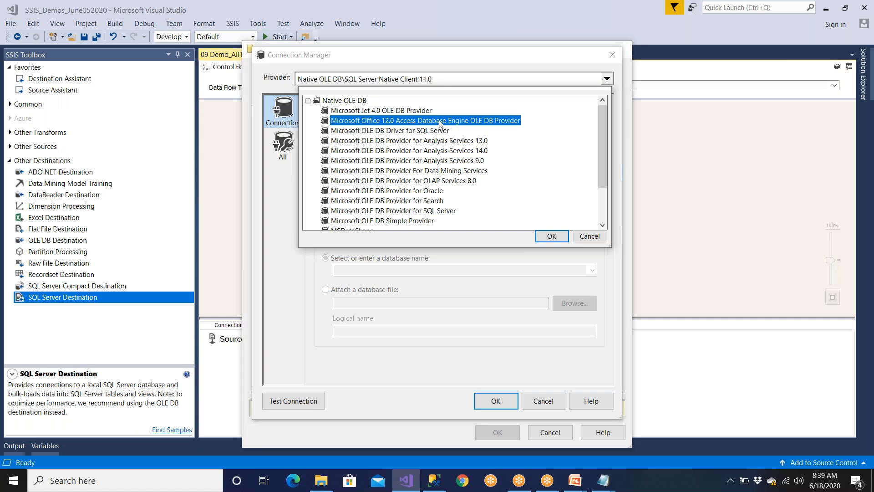
click(424, 111)
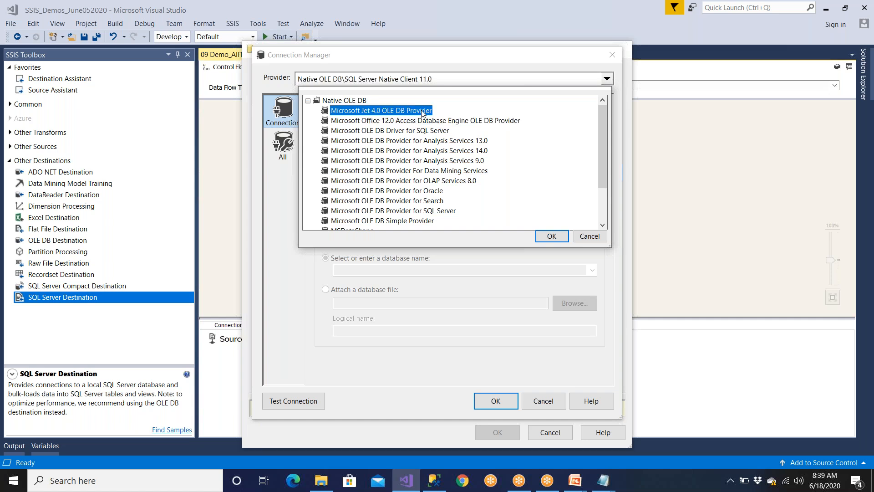
click(423, 121)
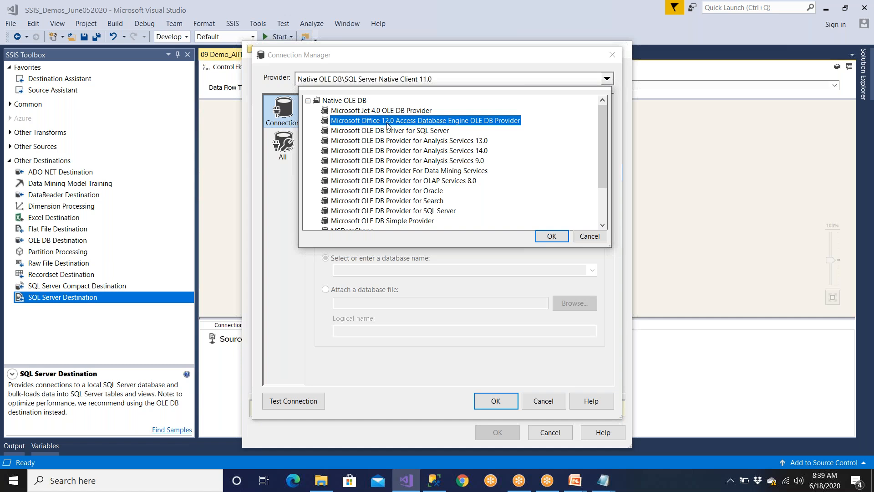
click(403, 113)
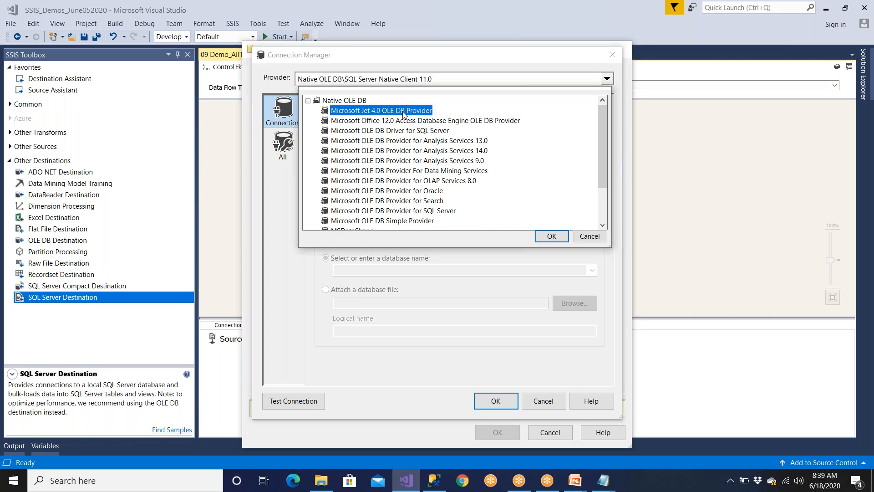
click(439, 122)
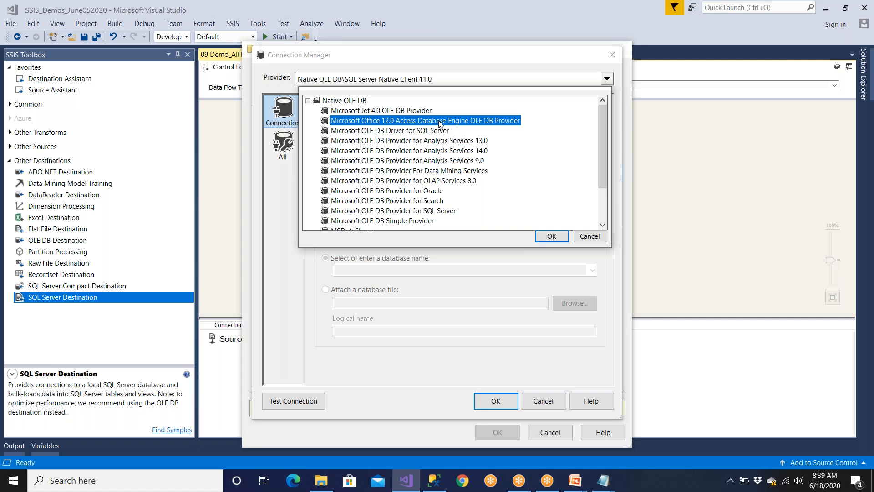
key(Escape)
click(544, 401)
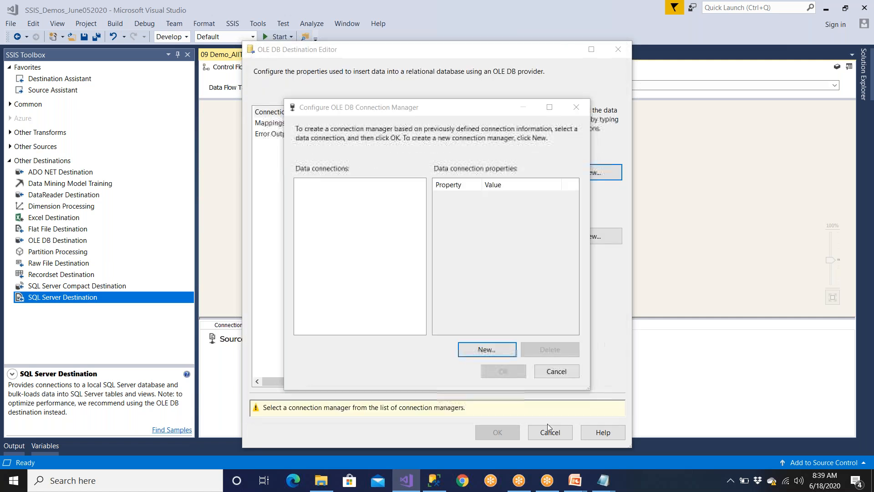
key(Escape)
click(550, 433)
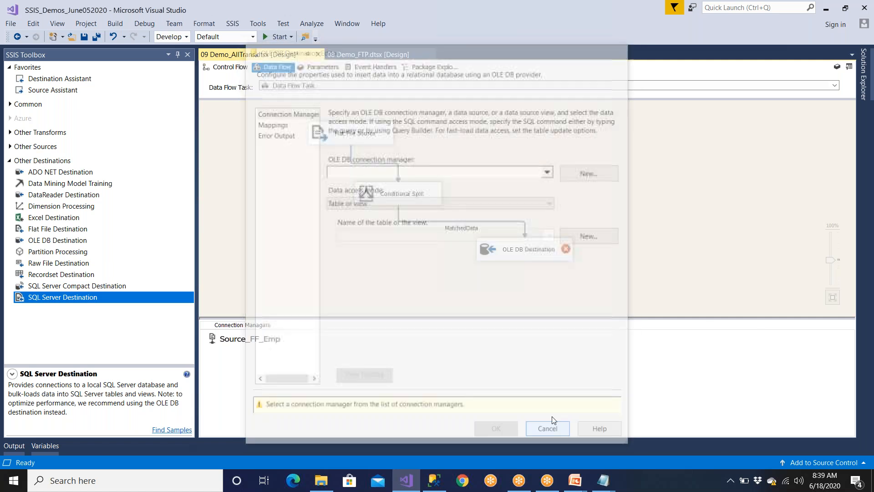
Reopen the OLE DB Destination, start a new SQL Server Native Client 11.0 connection to server KEDAR and test the connection
click(548, 254)
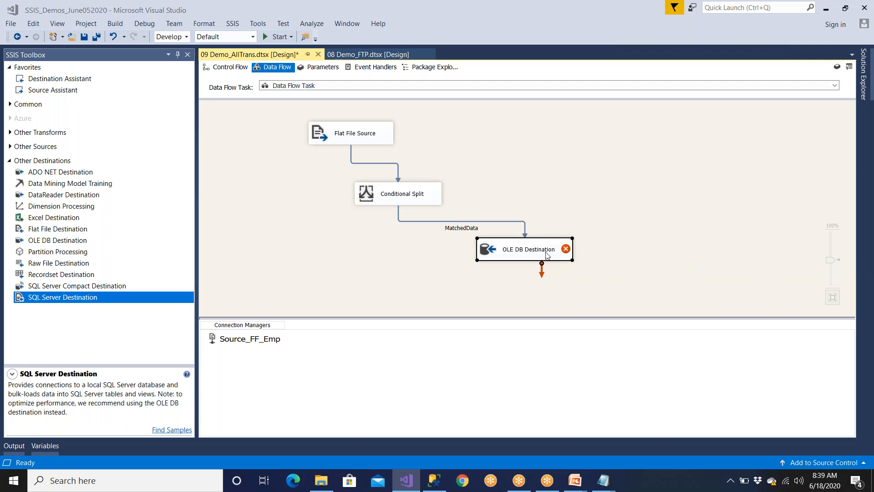
double_click(547, 254)
click(589, 173)
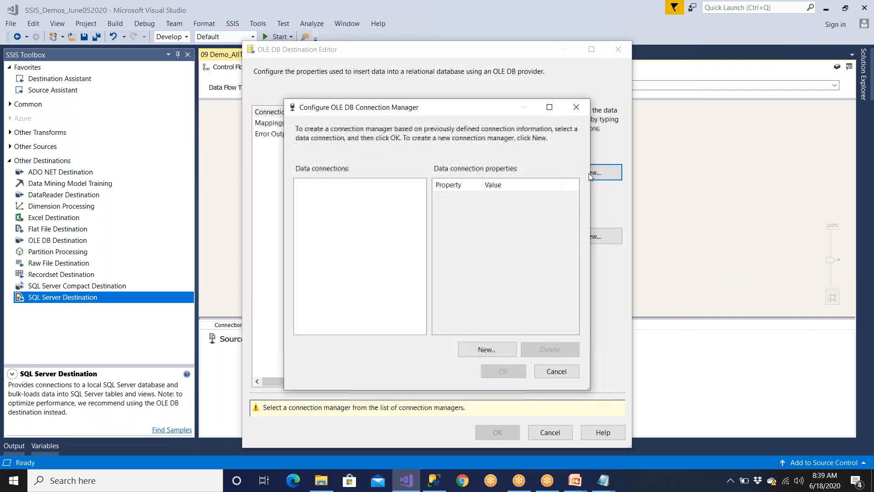
click(496, 348)
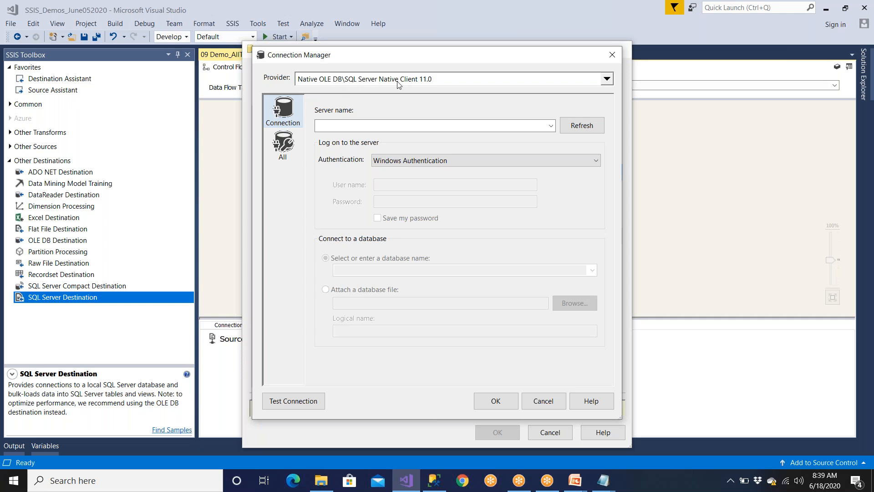
click(330, 126)
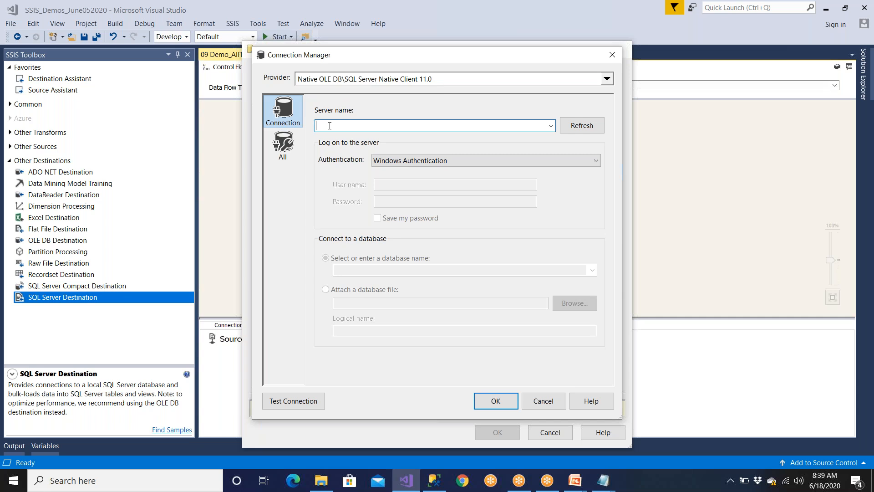
text(.)
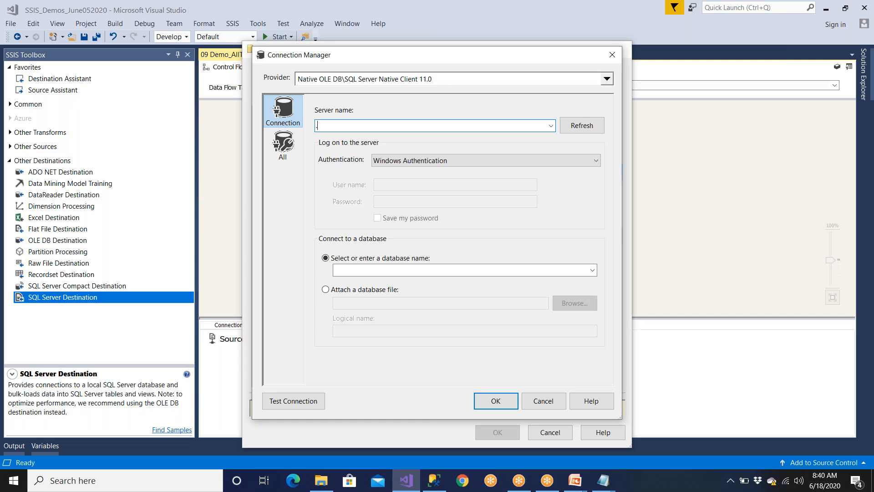
key(BackSpace)
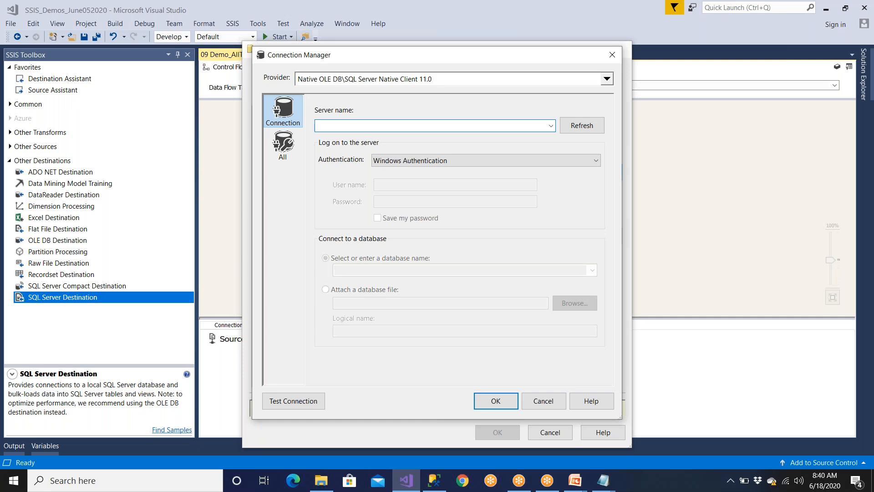
text(KEDAR)
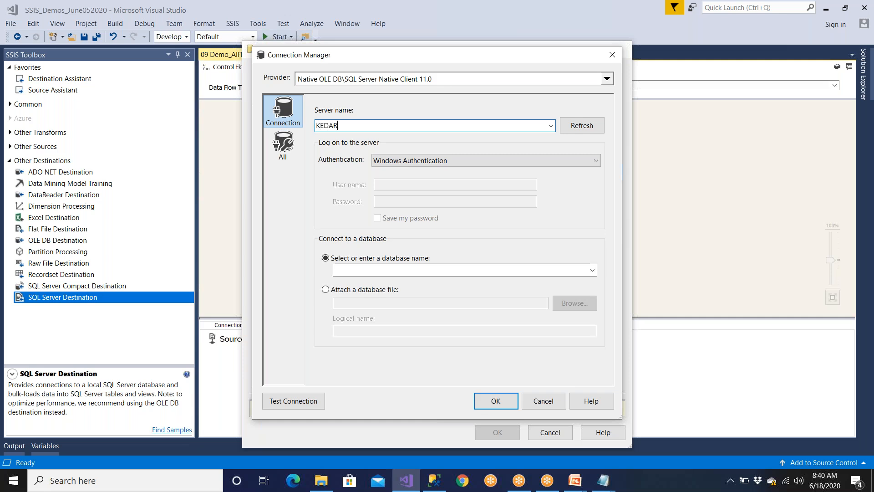
click(303, 403)
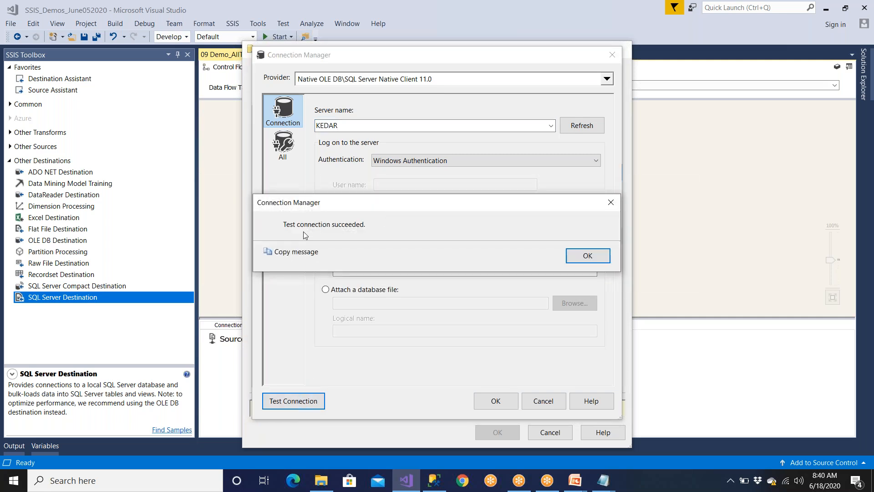
click(584, 257)
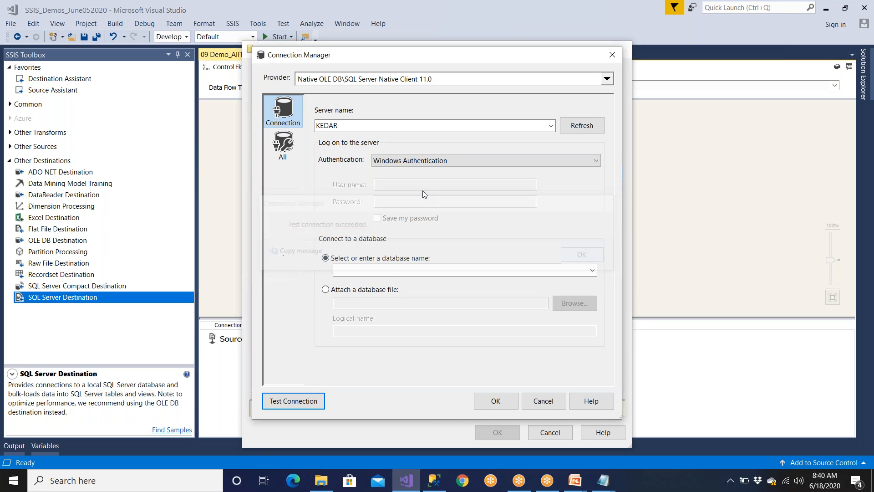
Re-enter KEDAR as the connection's server name in uppercase and lowercase, testing the connection each time
click(345, 128)
text(.)
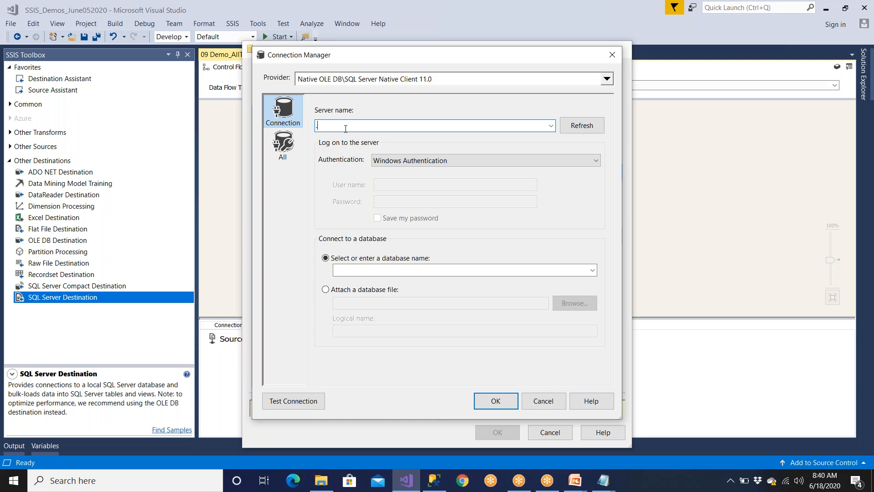
key(BackSpace)
text(KEDAR)
click(297, 408)
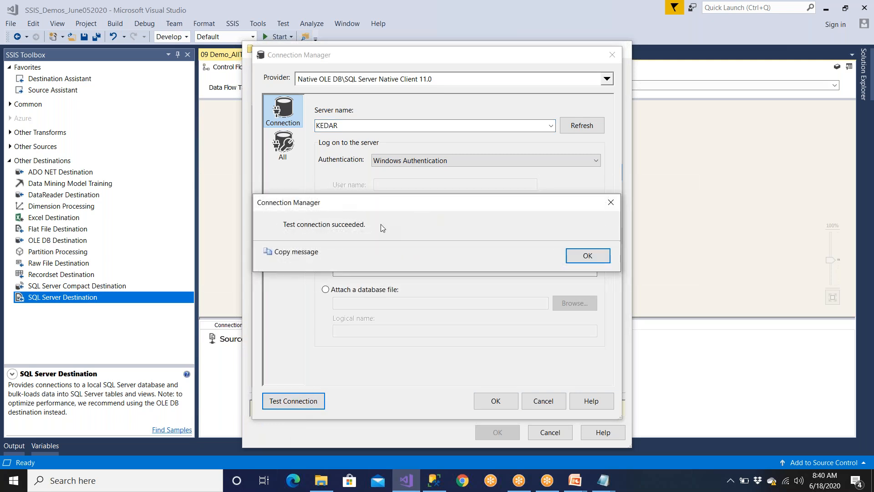
click(588, 255)
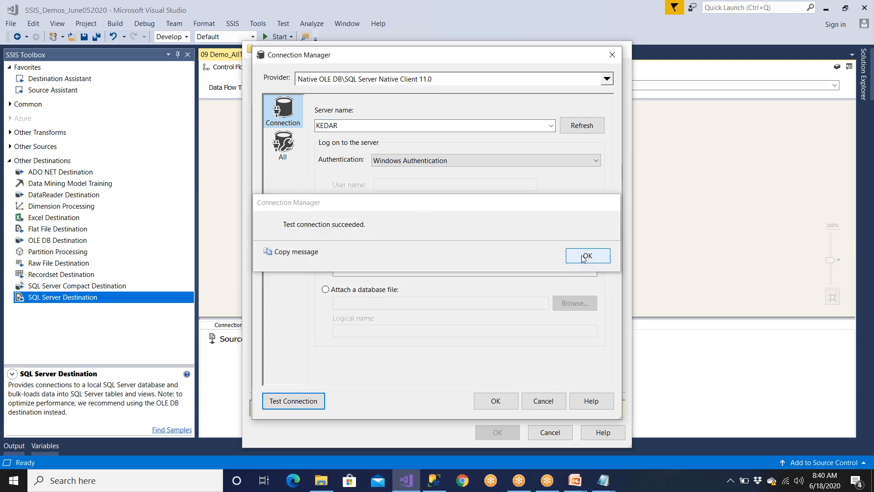
double_click(339, 125)
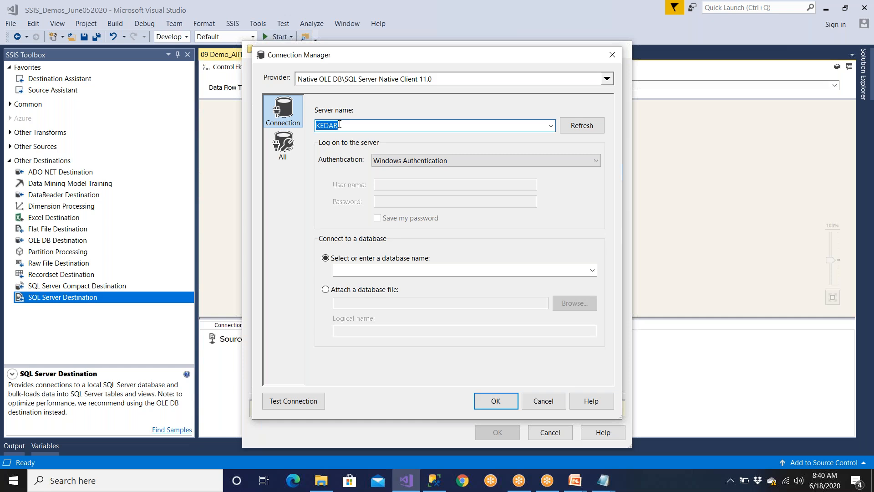
text(kedar)
click(309, 401)
click(582, 256)
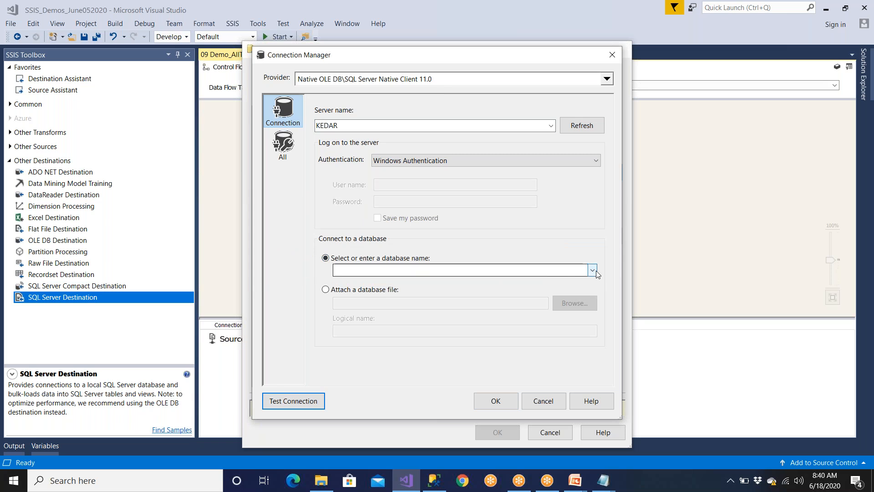
Choose the Stage_Company database, test the connection, keep Windows Authentication and accept it as the destination's connection manager
click(592, 270)
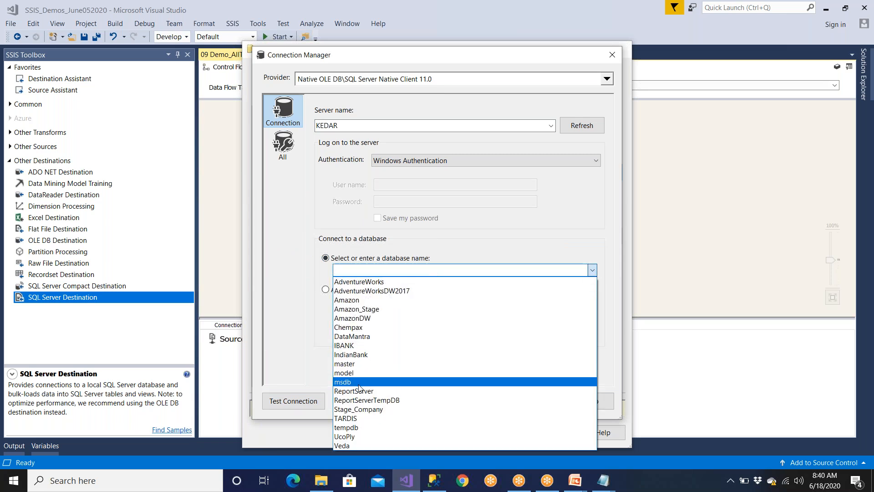
click(364, 408)
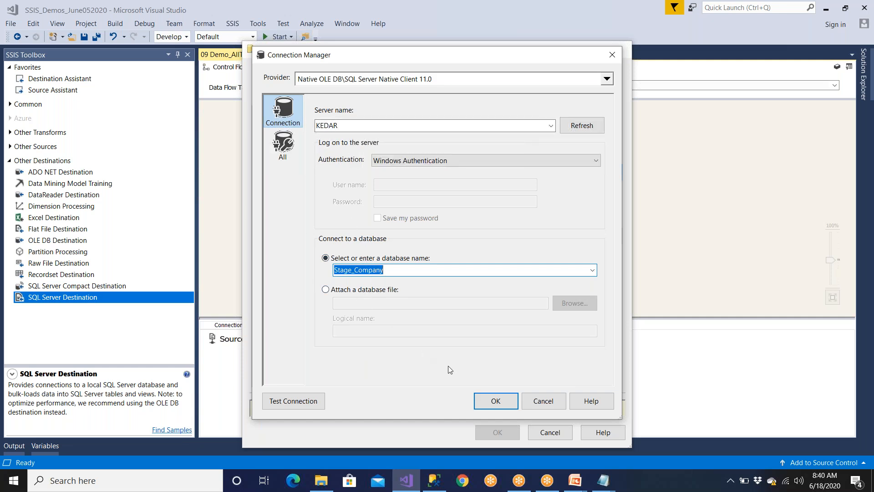
click(321, 401)
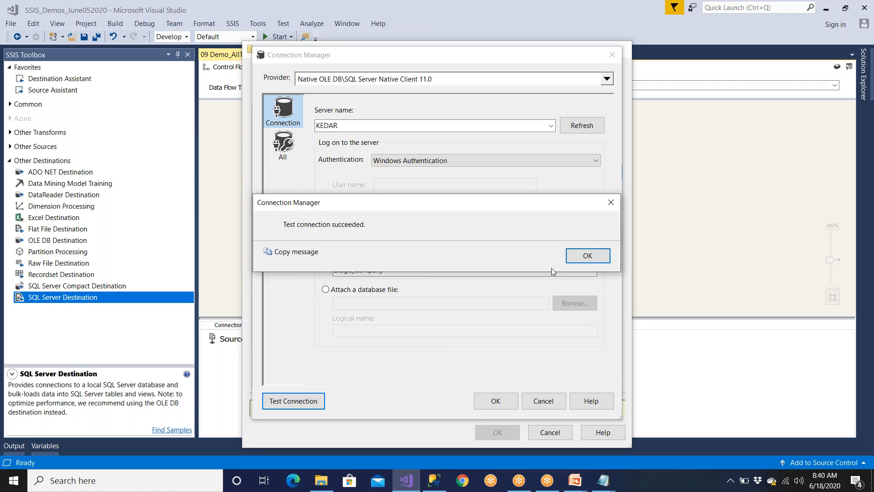
click(581, 255)
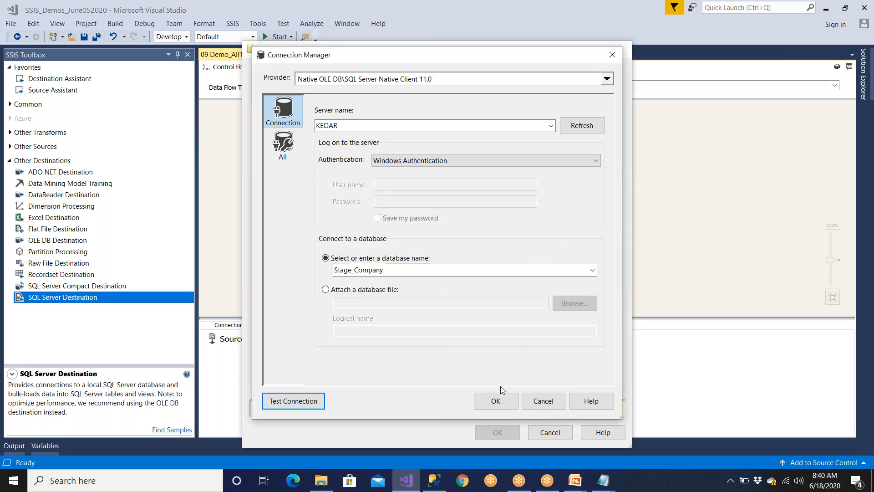
click(426, 161)
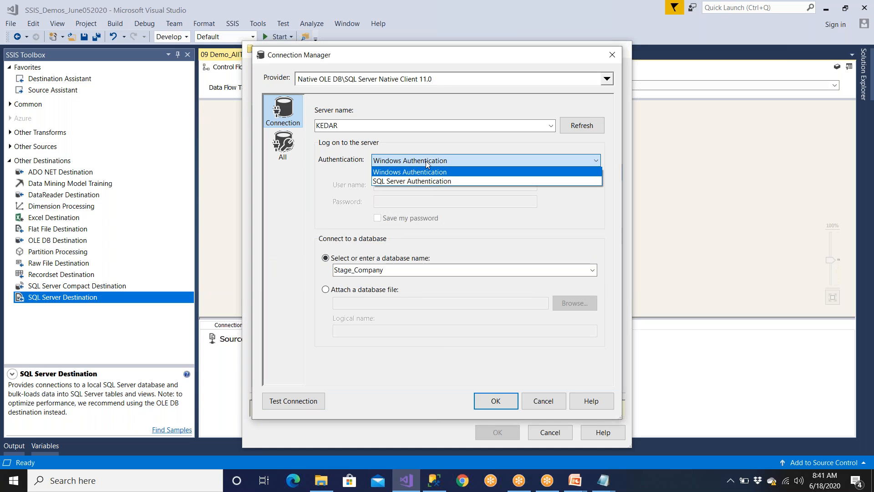
click(425, 160)
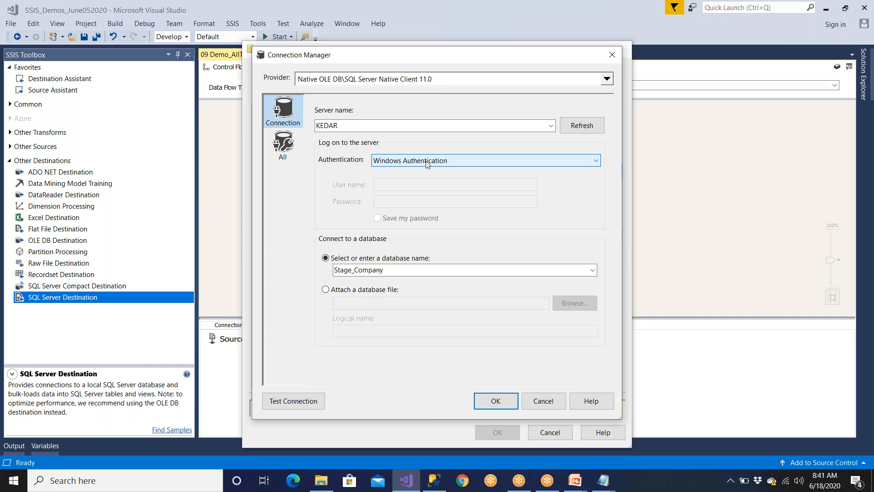
click(492, 399)
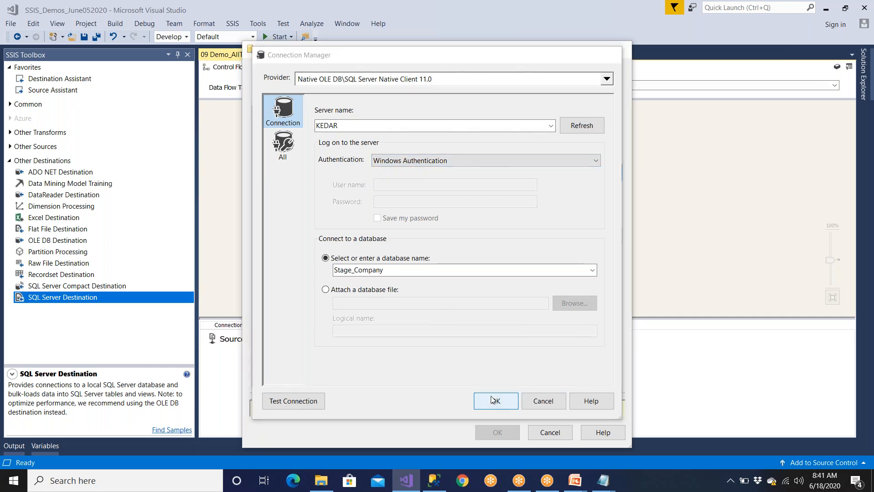
click(503, 372)
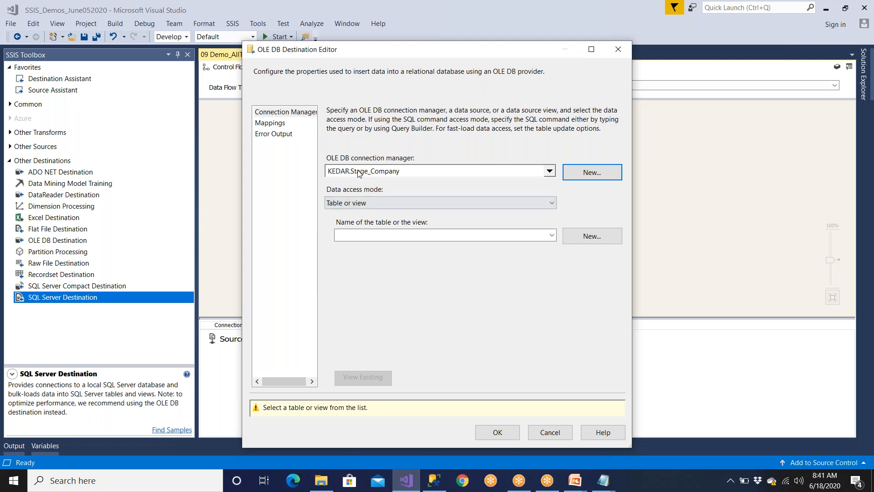
Switch to SQL Server Management Studio, look at the tables of the Stage_Company database, and return to Visual Studio
click(435, 481)
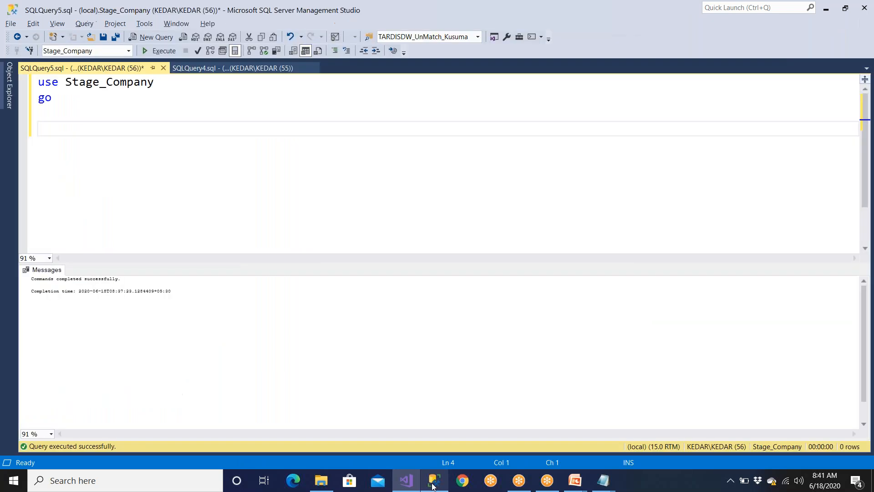
click(14, 93)
double_click(70, 265)
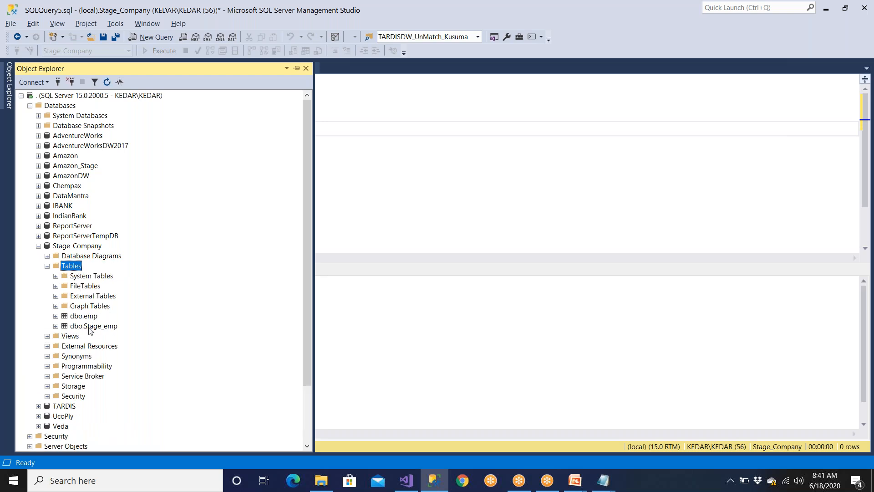
key(alt+Tab)
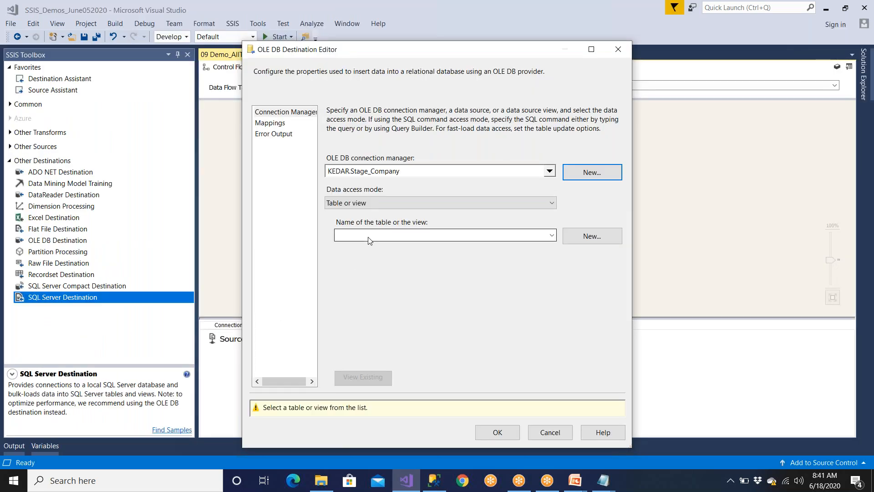
Set the destination's data access mode to "Table or view - fast load" and its rows per batch to 1000
click(366, 205)
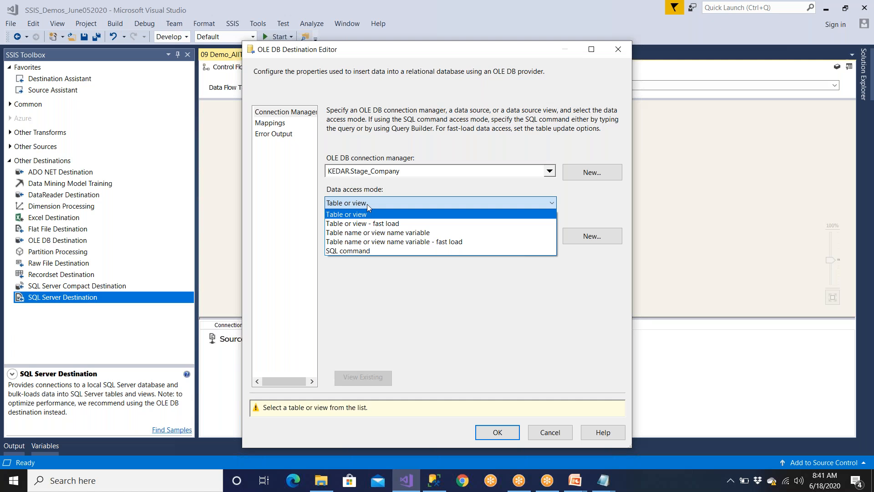
click(406, 216)
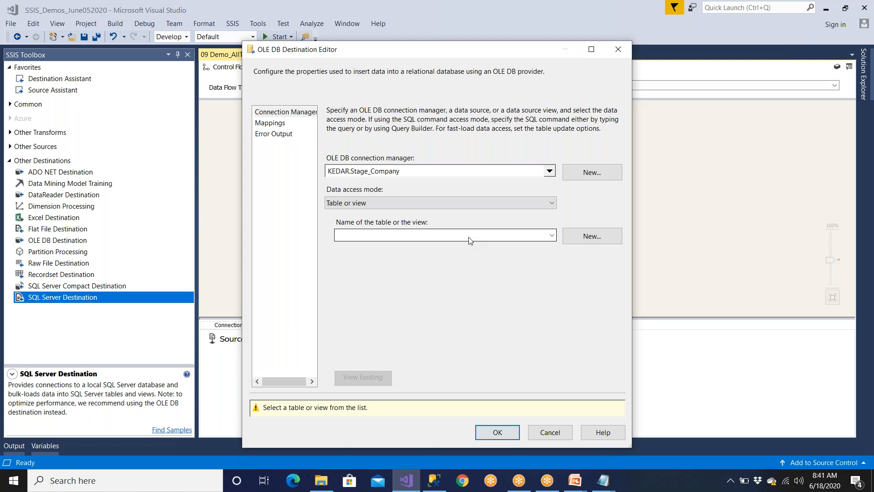
click(426, 204)
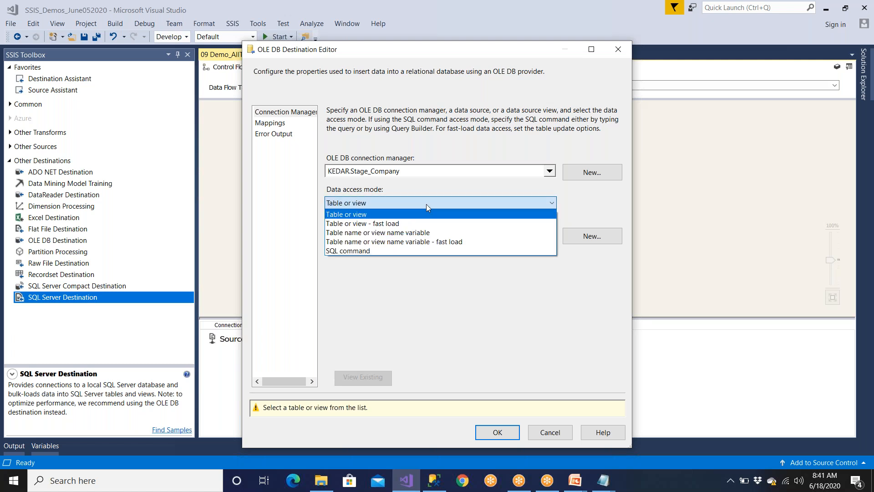
click(408, 223)
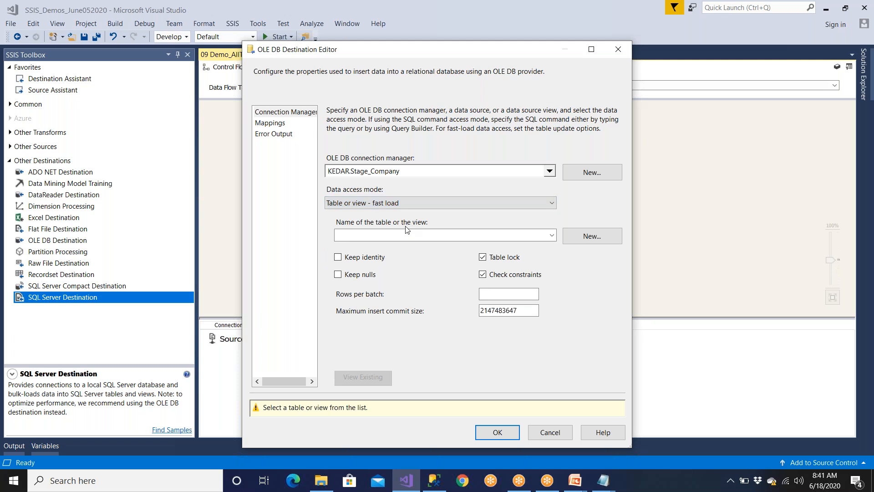
click(489, 293)
text(1000)
drag(501, 294, 484, 294)
click(508, 296)
drag(523, 311, 453, 314)
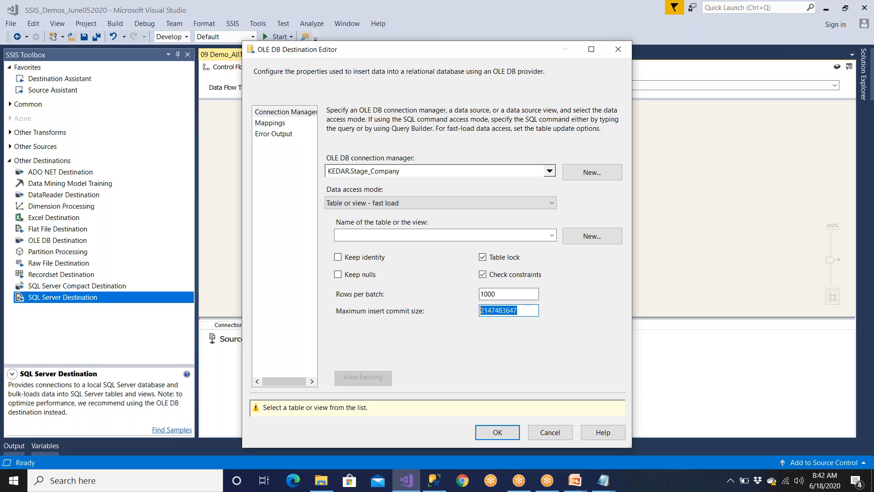
Switch to the untitled Notepad document and replace its contents with "Hi", a blank line, and "I am" followed by the person's first name
click(603, 481)
click(568, 449)
drag(424, 268, 188, 103)
text(Hi)
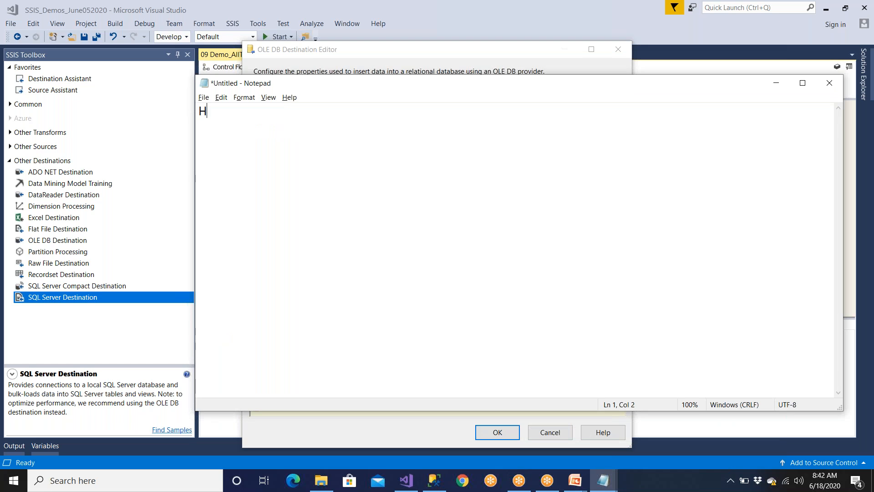
key(Return)
key(Return)
text(I am Bhasa)
key(BackSpace)
text(kar)
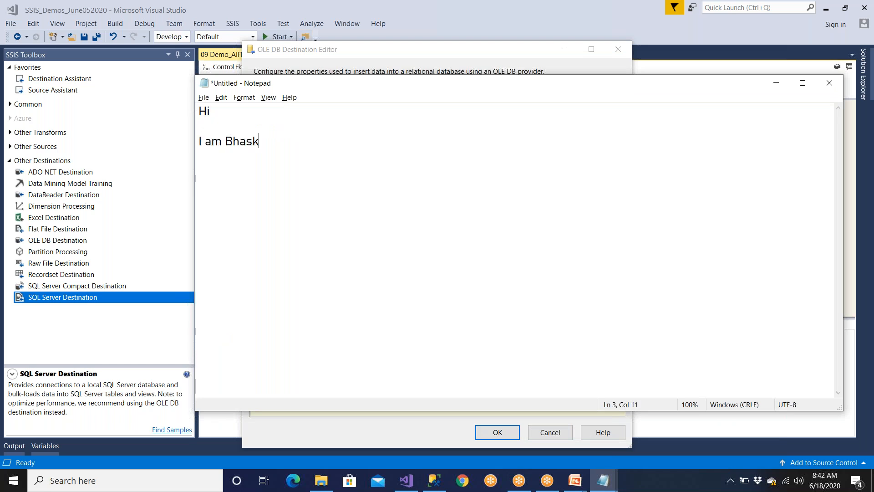
Save the note in the Downloads folder as Pers.txt
click(207, 99)
click(219, 142)
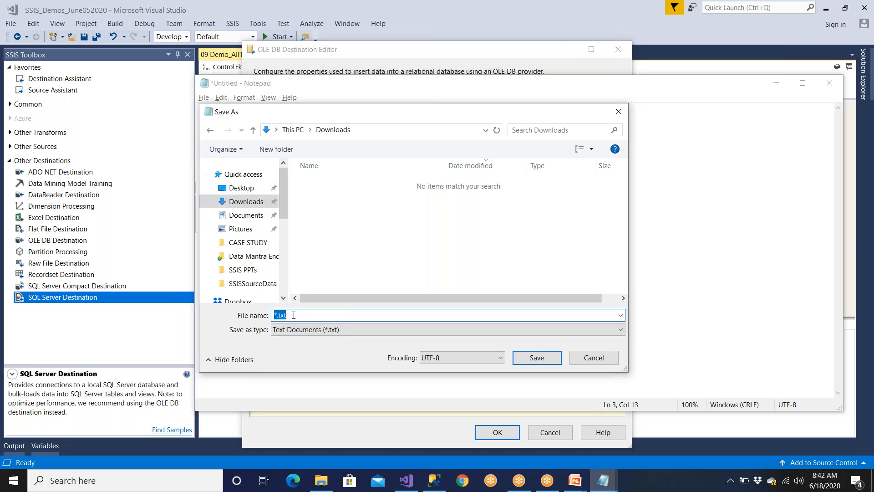
text(Pers)
click(527, 363)
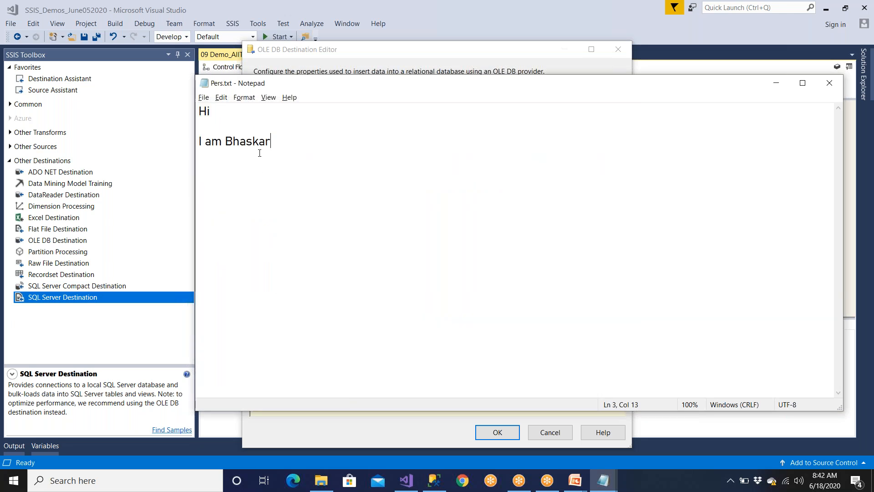
Append "from India" to the end of the last line in Pers.txt
click(205, 98)
click(272, 139)
text(from India)
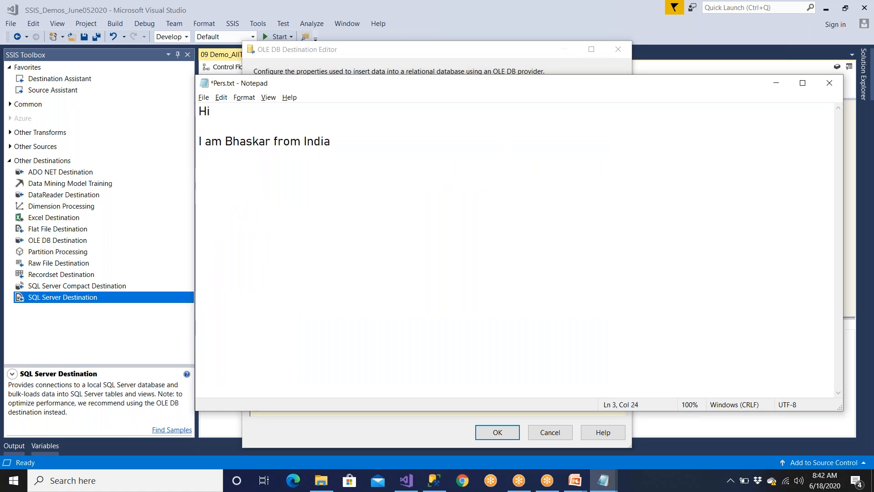
Save the changes to Pers.txt
click(204, 98)
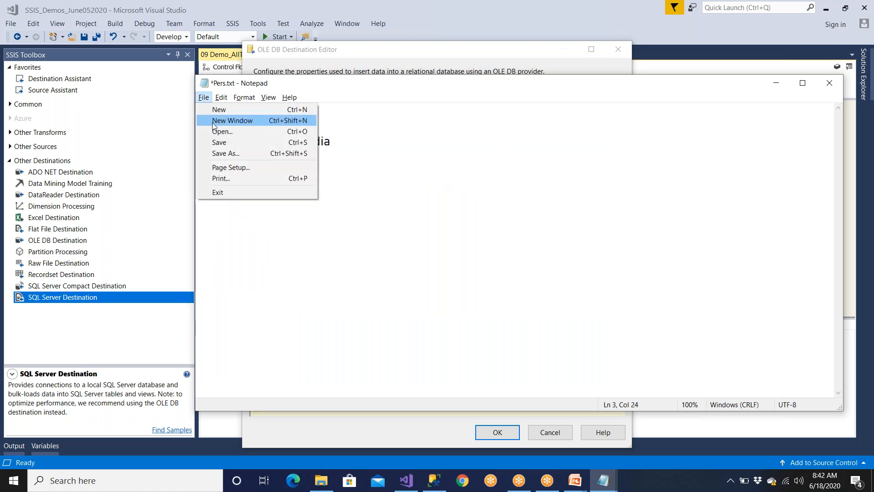
click(219, 142)
click(204, 97)
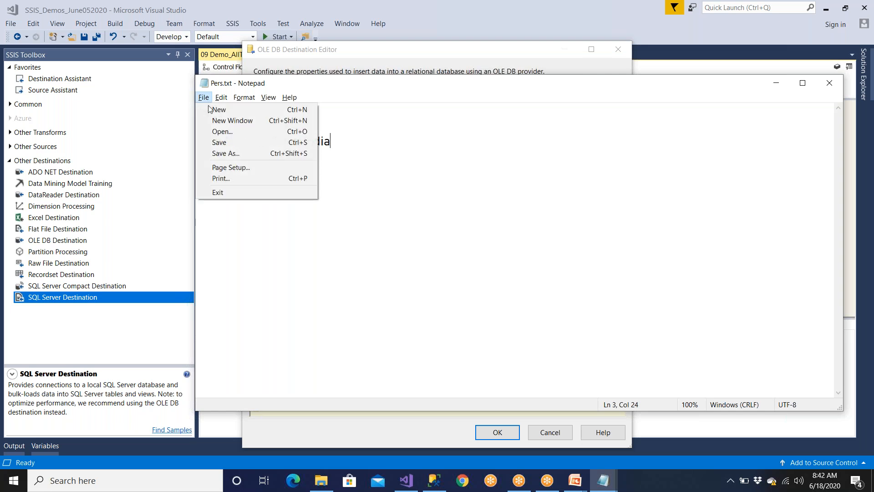
click(219, 142)
click(204, 104)
click(222, 142)
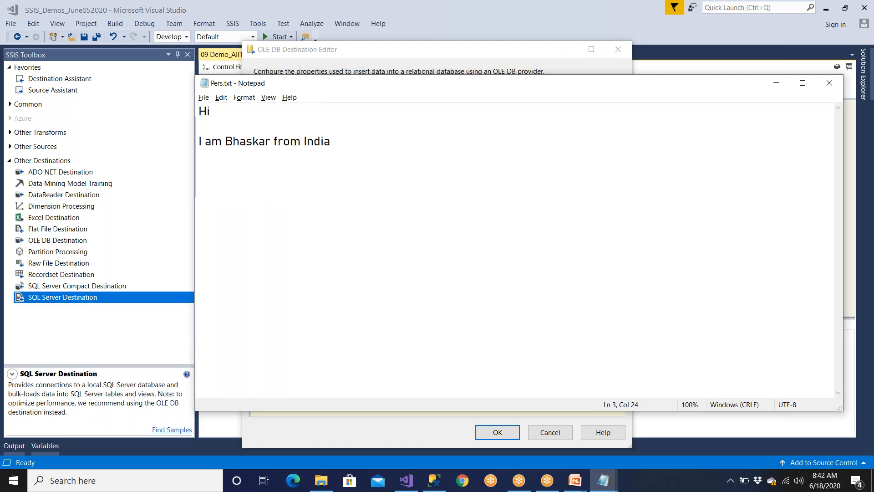
Append ". I am Trainer" after "from India" on the last line of Pers.txt
text(. Iam)
key(BackSpace)
key(BackSpace)
key(BackSpace)
key(BackSpace)
text(am Trainere)
key(BackSpace)
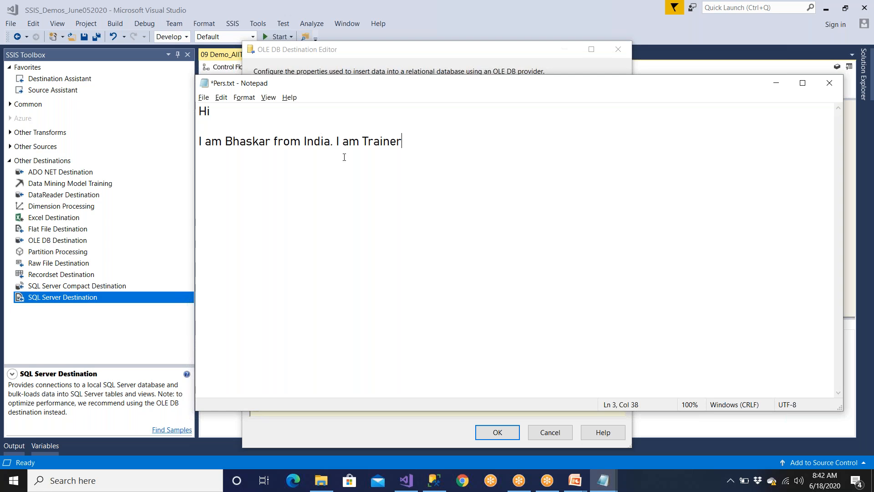
Highlight the unsaved sentence "I am Trainer" in Pers.txt to distinguish it from the saved text
drag(336, 147, 198, 142)
click(338, 172)
drag(337, 142, 403, 142)
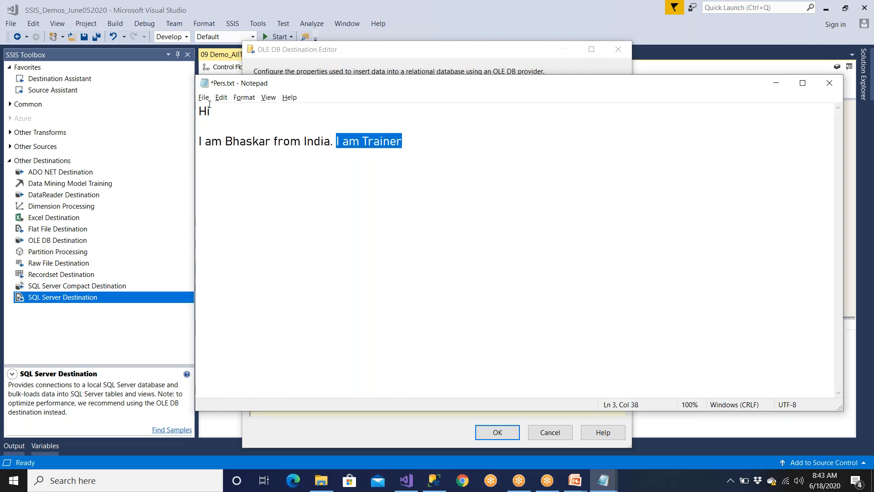
click(346, 170)
drag(333, 142, 416, 142)
click(412, 142)
drag(335, 143, 402, 143)
Switch to the OLE DB Destination Editor and examine the rows per batch and maximum insert commit size
click(338, 431)
drag(501, 295, 460, 294)
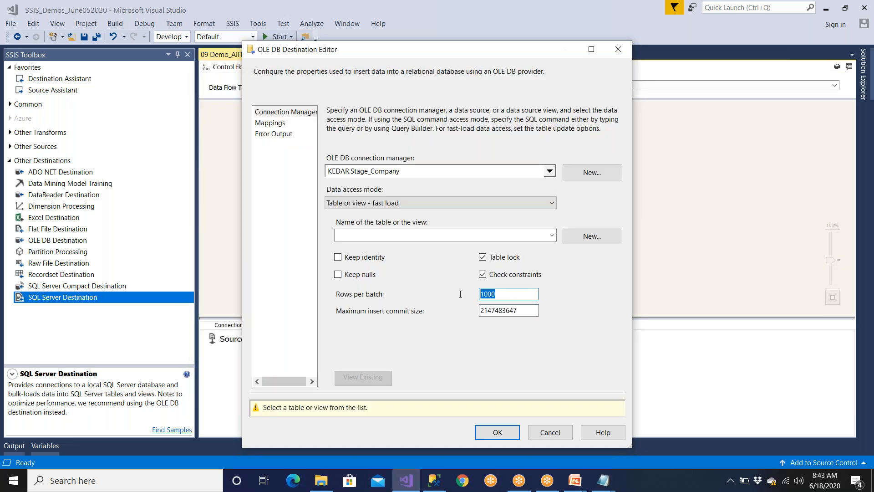
drag(519, 310, 462, 315)
key(alt+Tab)
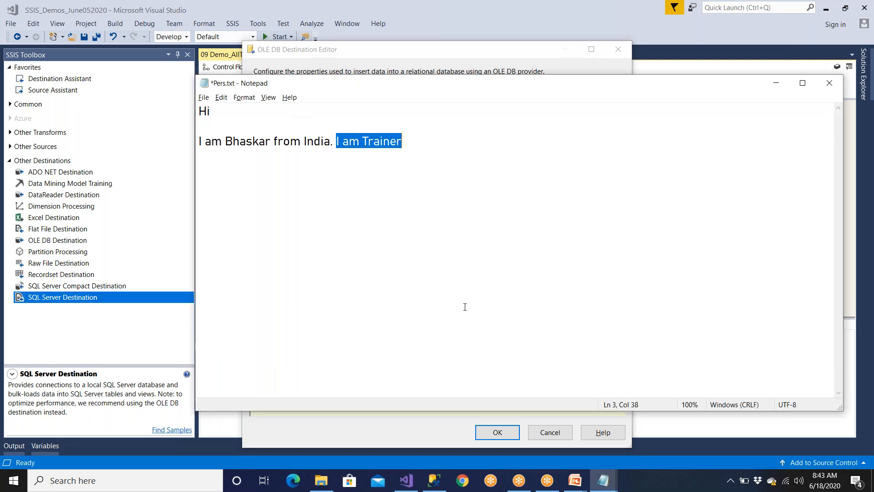
Continue the last line of Pers.txt with "for MSBI and SQL Server. We have a" and save the file
click(421, 143)
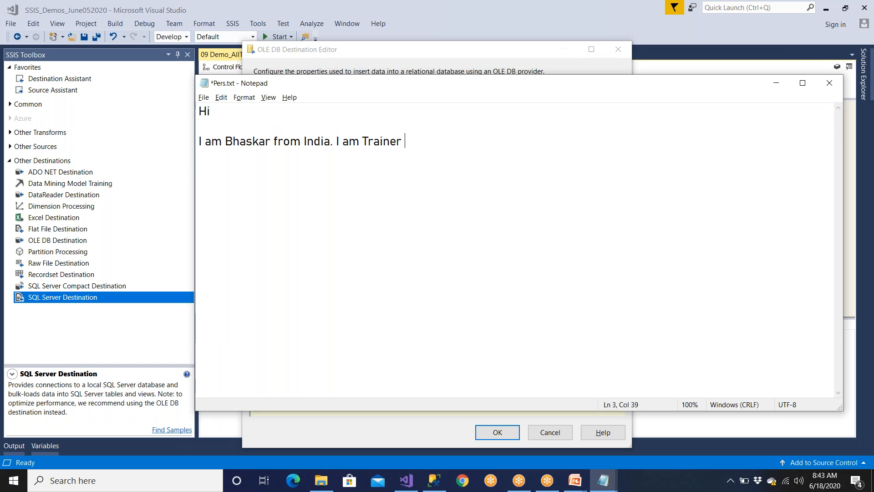
text(for MSBI and an)
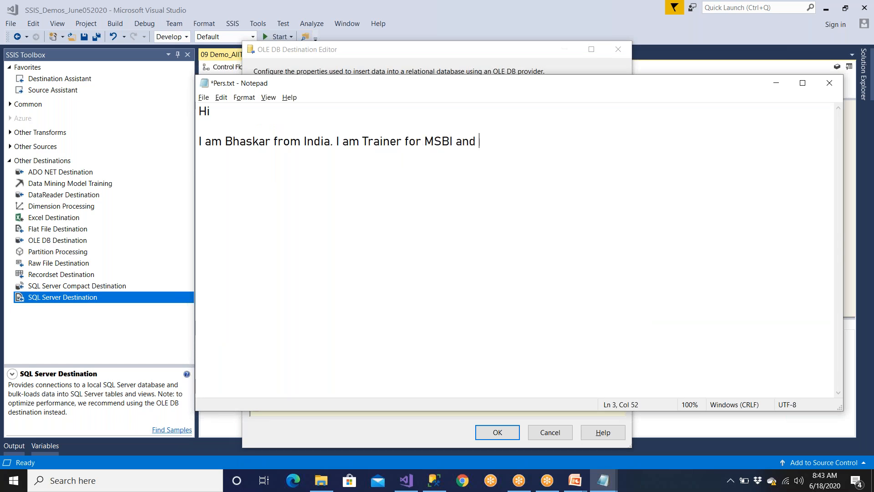
key(BackSpace)
key(BackSpace)
text(SQL Server. We have   a)
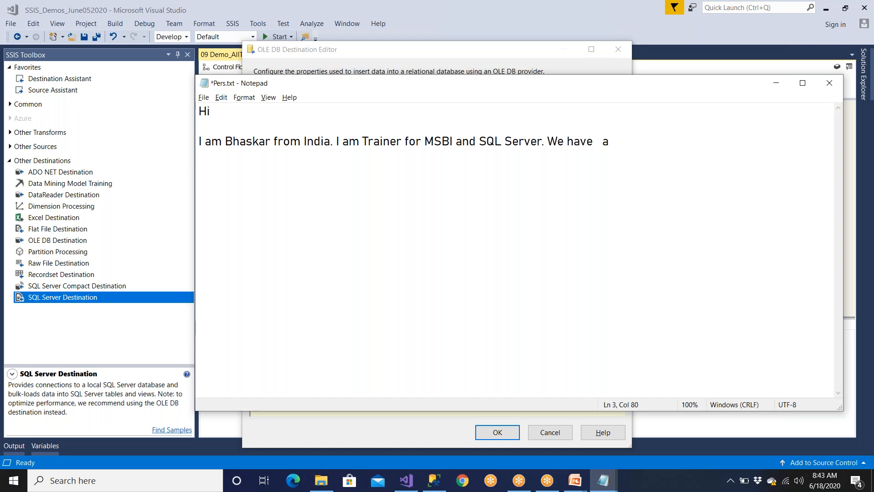
key(alt+f)
key(s)
Move the text starting at "I am Trainer" onto its own line in Pers.txt and delete it
click(336, 142)
key(Return)
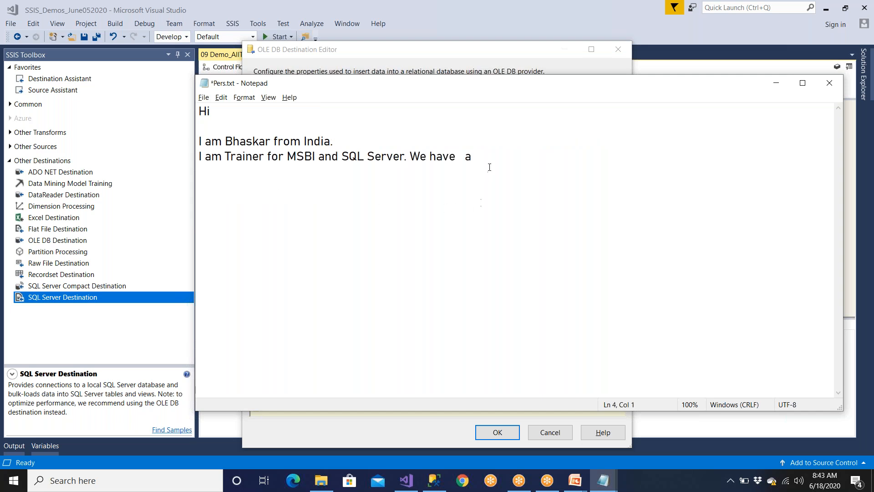
key(shift+End)
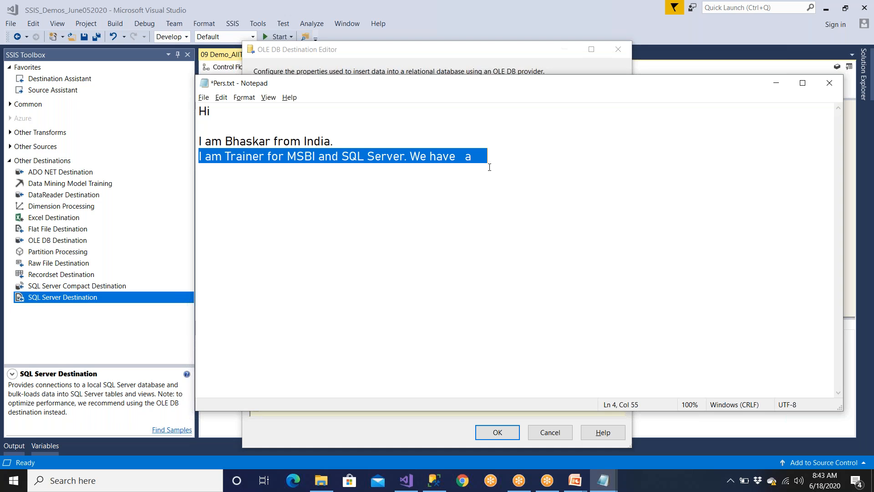
click(490, 167)
drag(478, 157, 185, 159)
key(Delete)
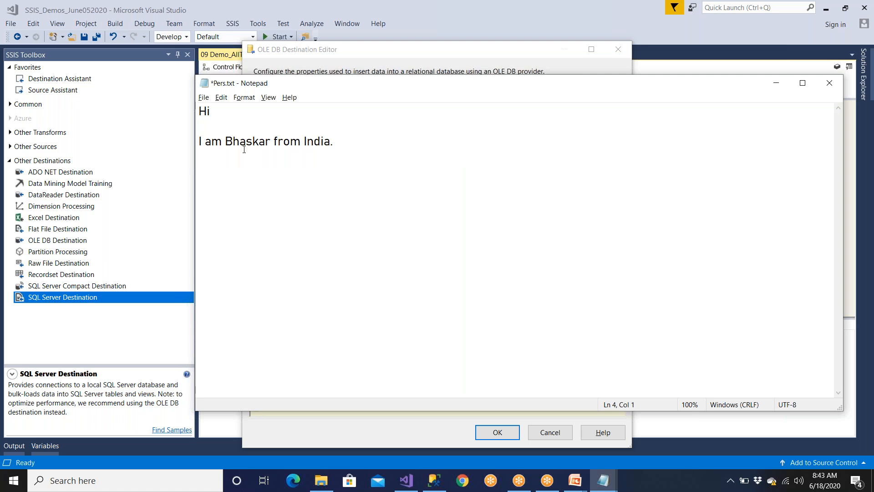
Switch to the OLE DB Destination Editor and set the maximum insert commit size to 10000
click(335, 59)
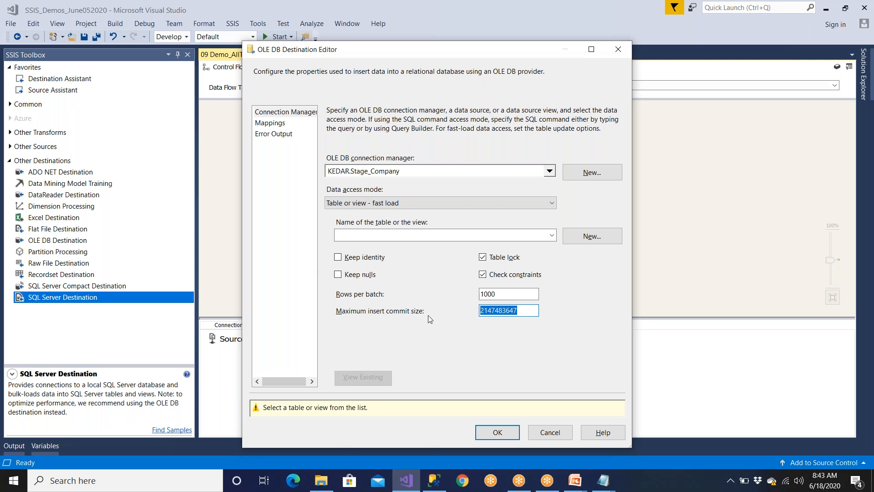
key(shift+Tab)
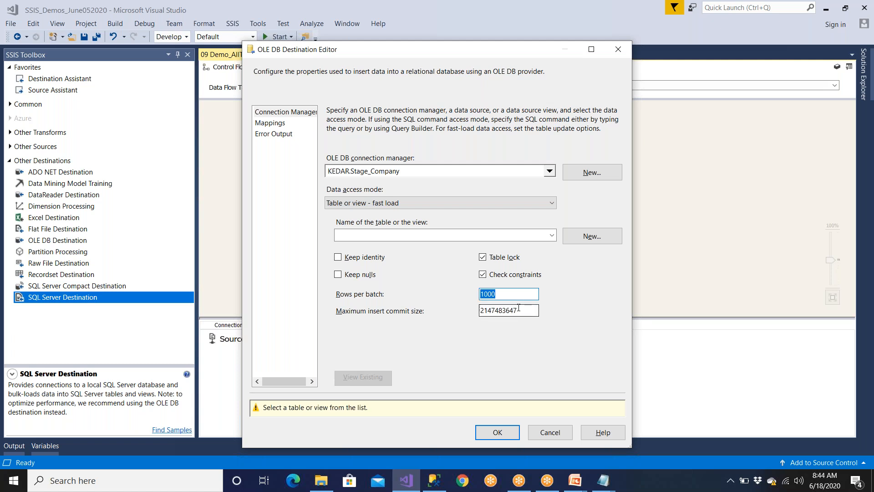
drag(521, 310, 462, 311)
text(1000)
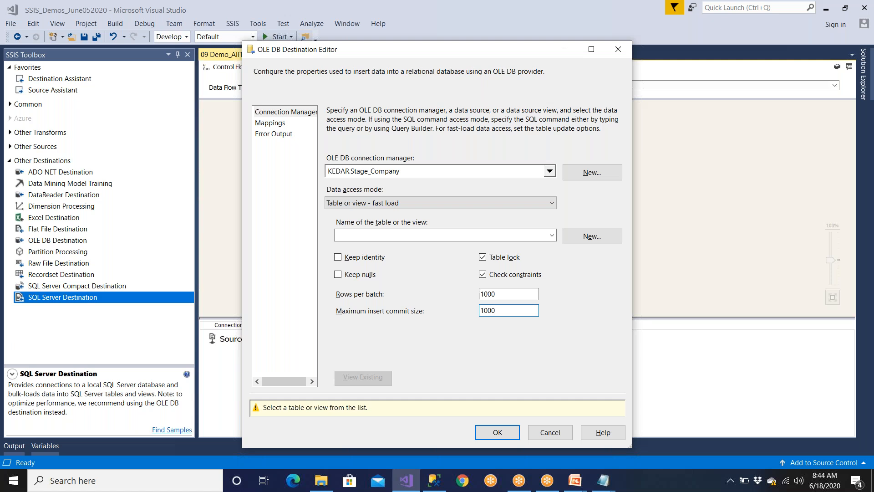
text(0)
key(shift+Tab)
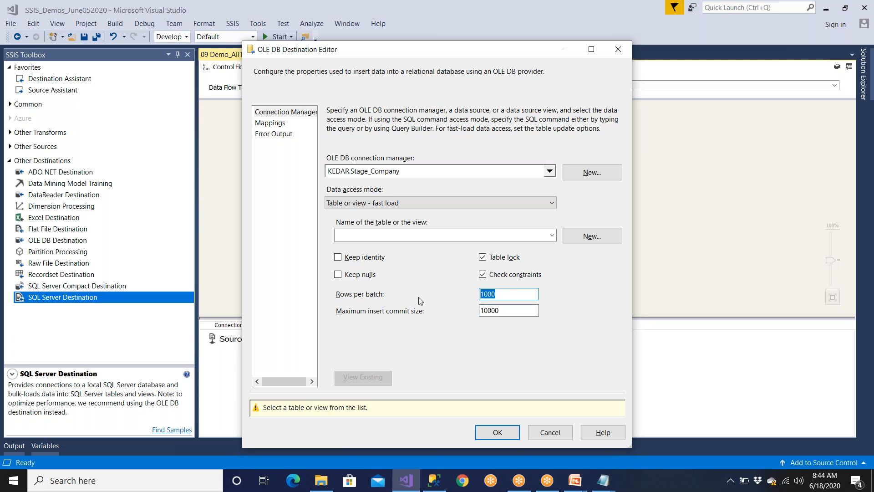
double_click(504, 309)
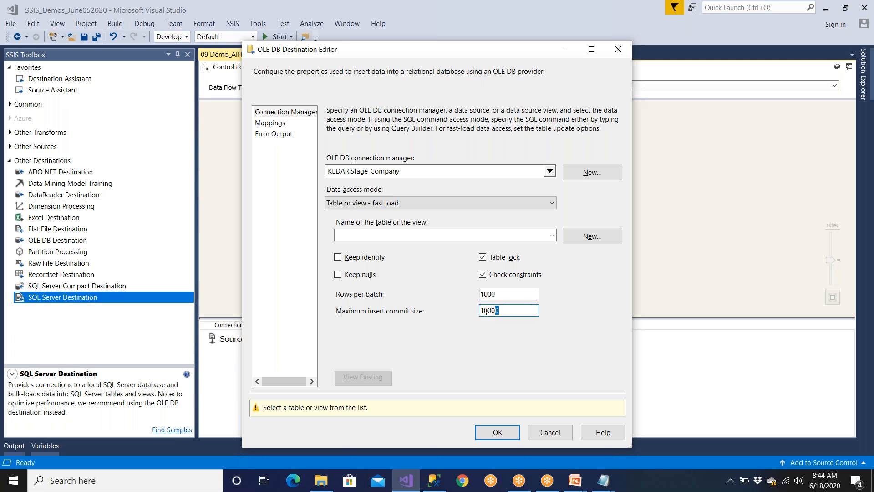
Switch to Pers.txt in Notepad and save the shortened note
mouse_move(603, 480)
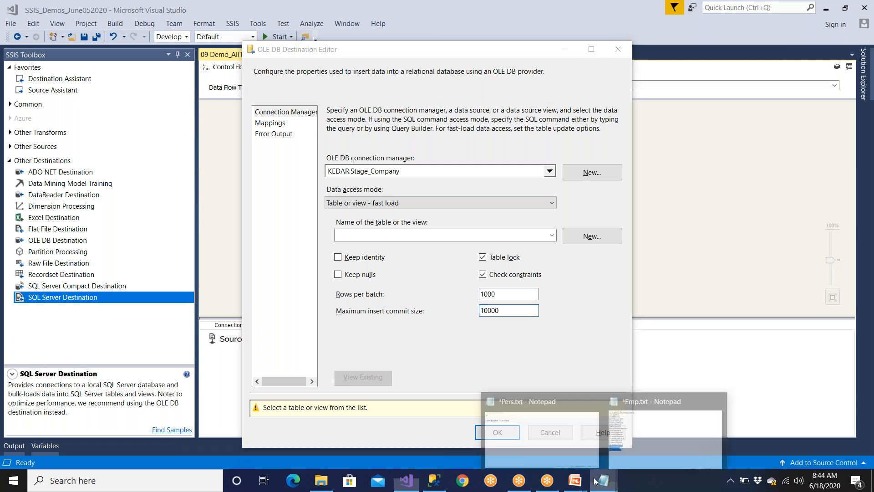
click(556, 387)
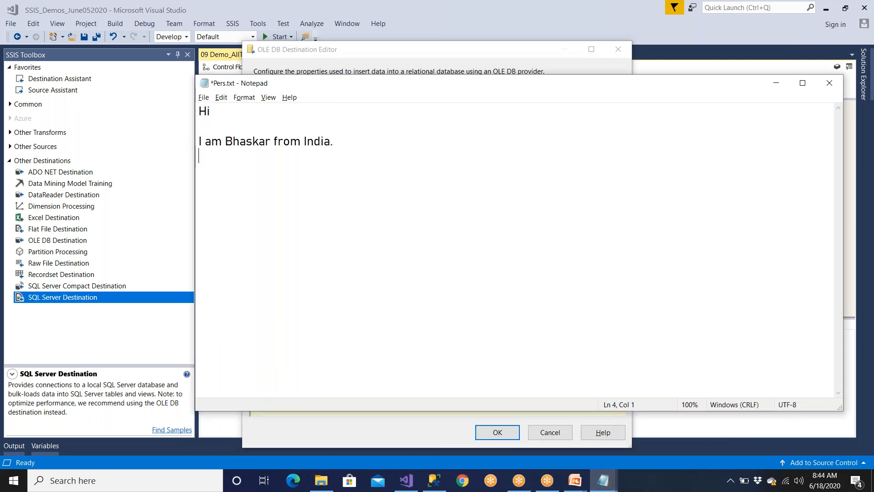
click(204, 98)
click(217, 143)
In the OLE DB Destination Editor, set the maximum insert commit size to 1000, compare it with the rows per batch, and discard the changes
click(319, 67)
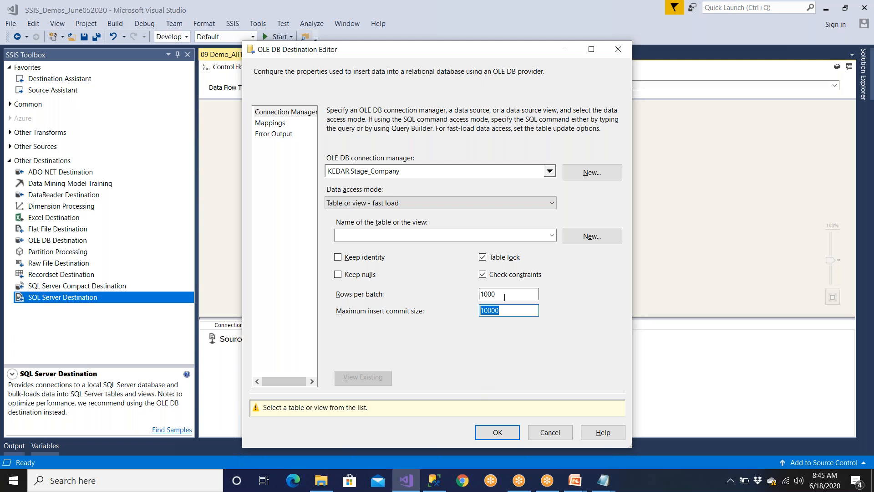
text(1000)
drag(502, 296, 444, 297)
click(501, 313)
drag(500, 313, 434, 315)
key(shift+Tab)
click(550, 431)
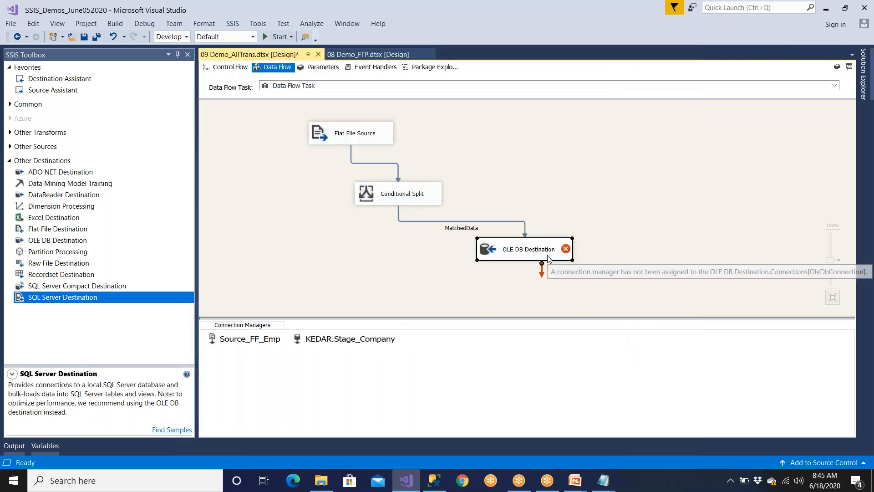
Reopen the OLE DB Destination's editor, compare the "Table or view" and "Table or view - fast load" access modes, and examine the batch and commit size settings
double_click(546, 256)
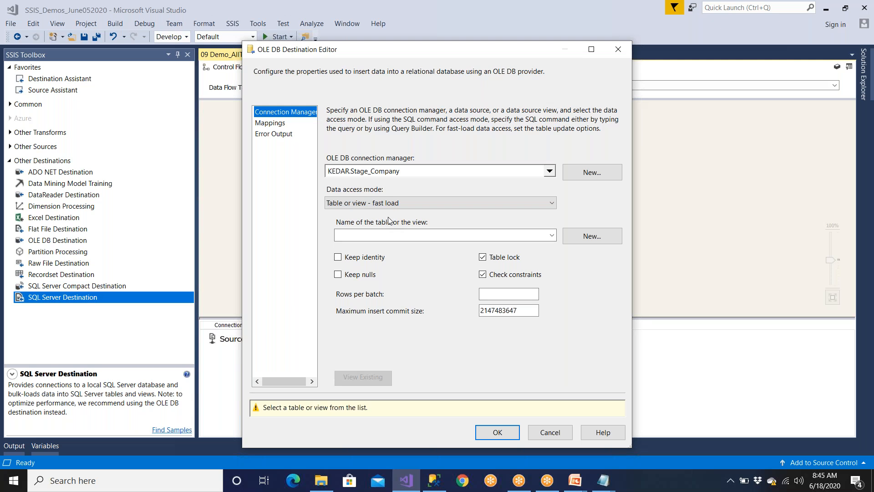
click(386, 206)
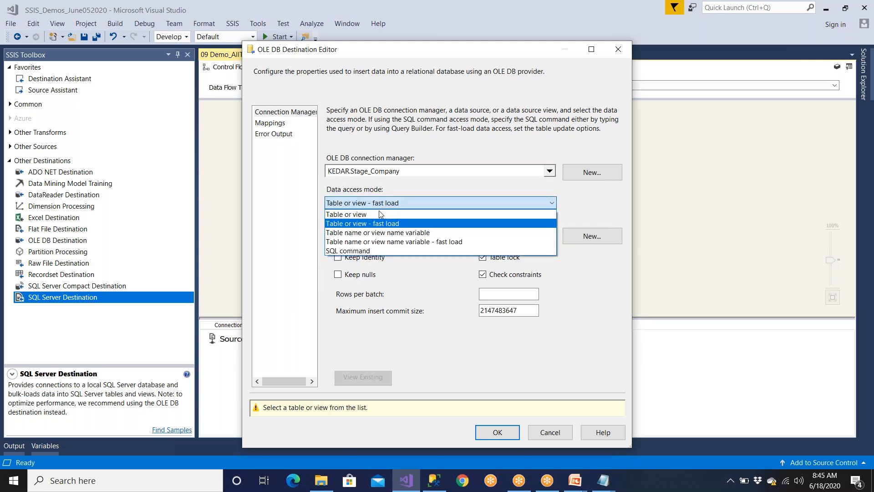
click(381, 214)
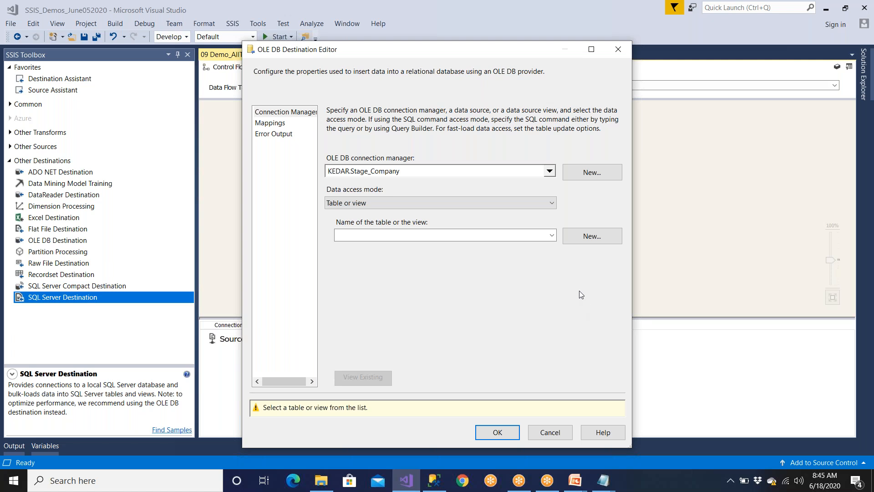
click(389, 203)
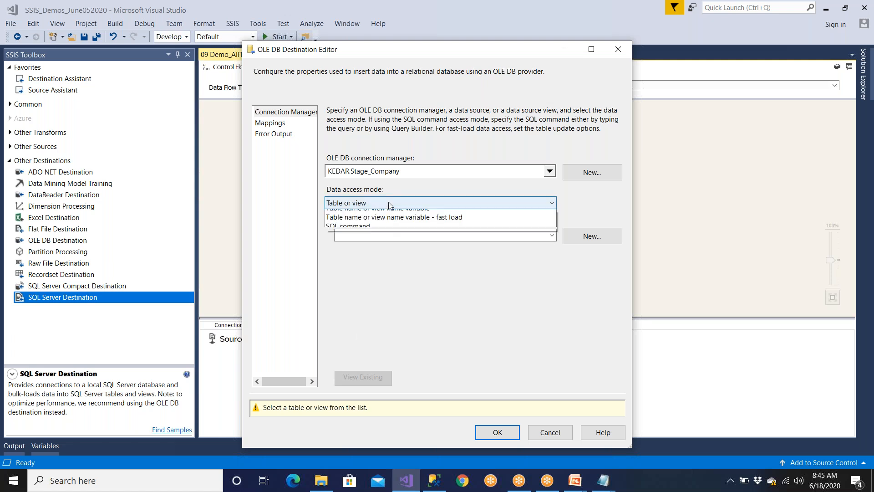
click(391, 222)
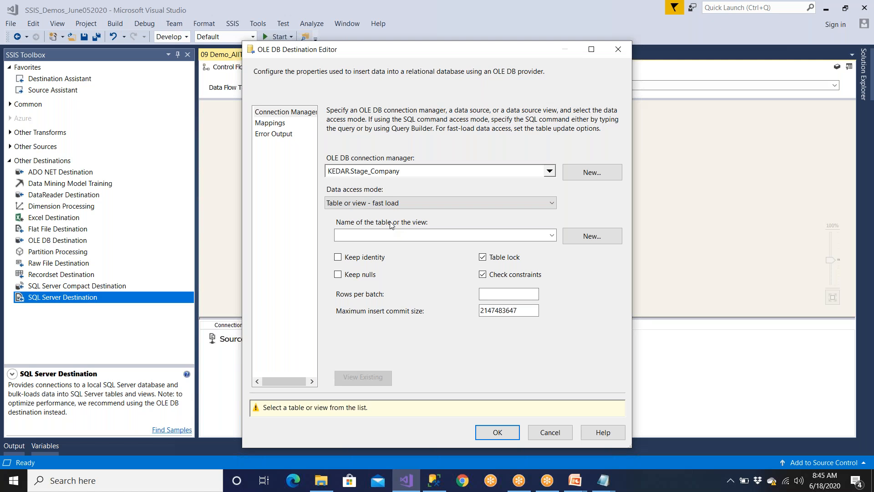
click(489, 297)
drag(528, 311, 469, 320)
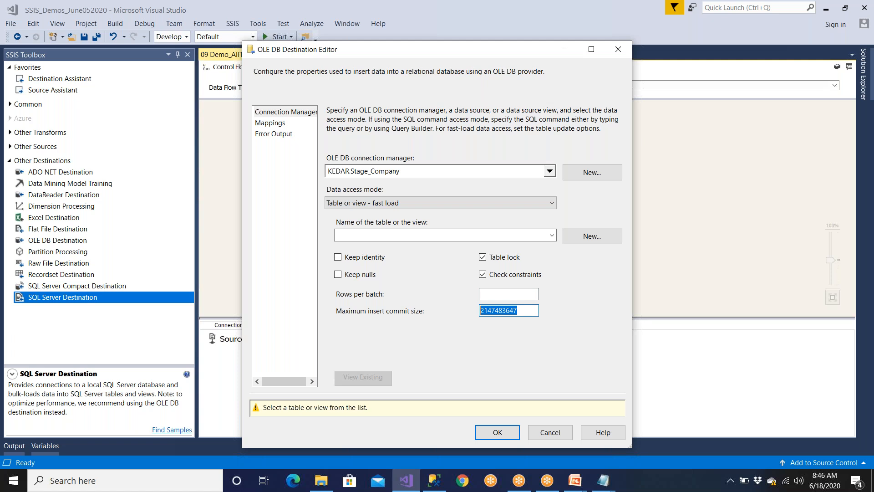
click(494, 292)
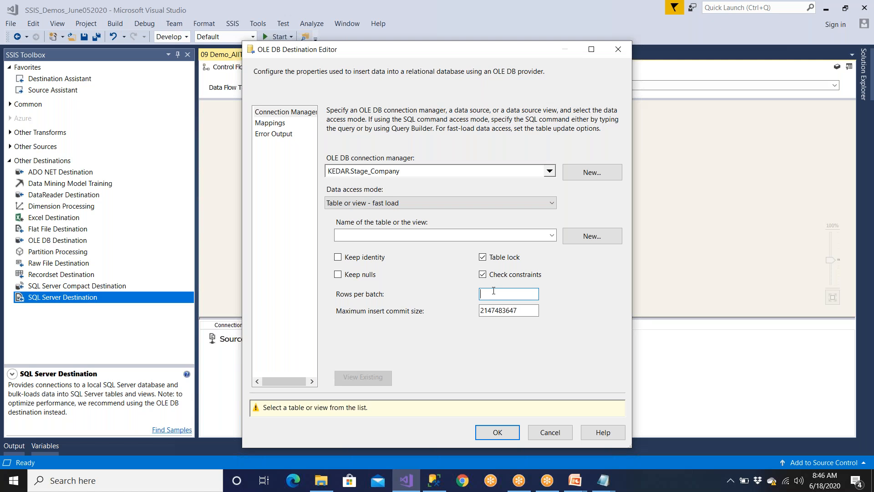
Switch the data access mode to "Table or view" once more and return it to "Table or view - fast load"
click(444, 204)
click(366, 214)
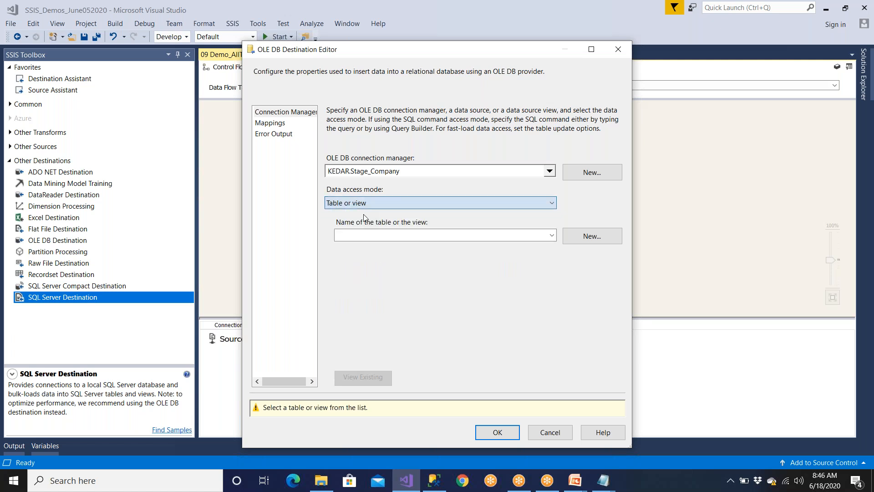
click(377, 206)
click(385, 223)
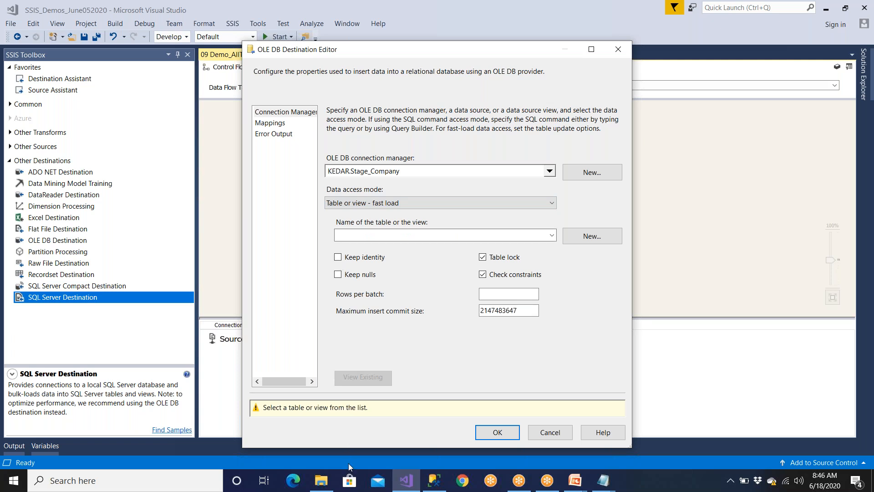
Switch to SQL Server Management Studio, check the emp and Stage_emp tables in the Stage_Company database, and return to the SQLQuery5.sql query
click(435, 482)
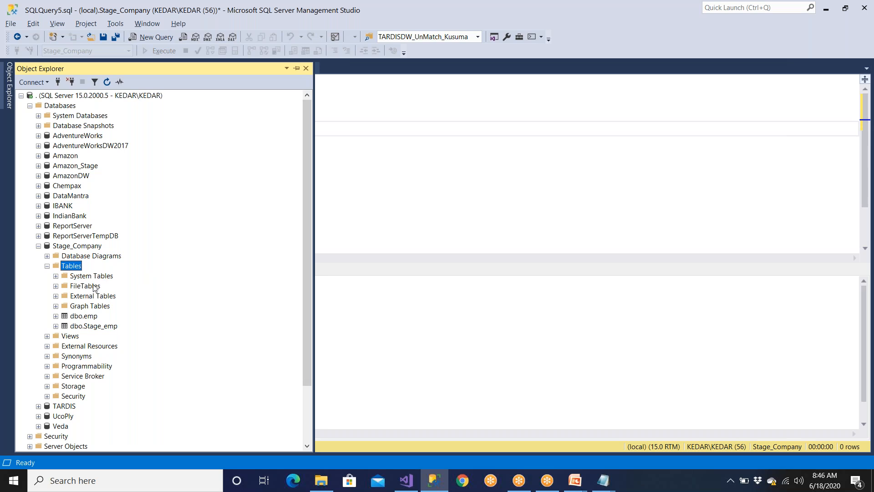
click(94, 326)
click(93, 319)
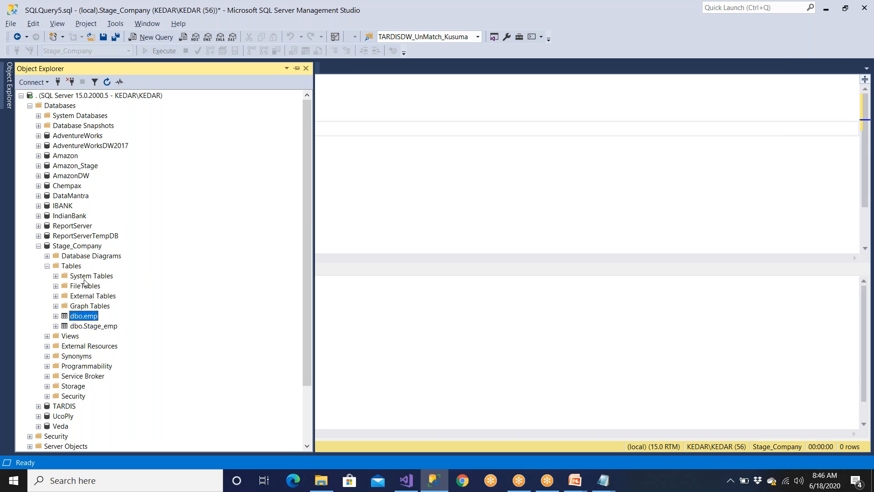
click(74, 248)
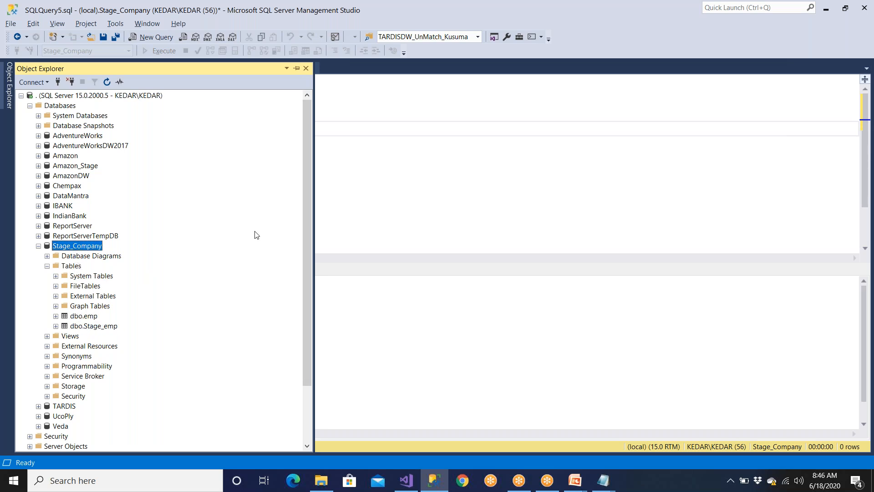
click(362, 150)
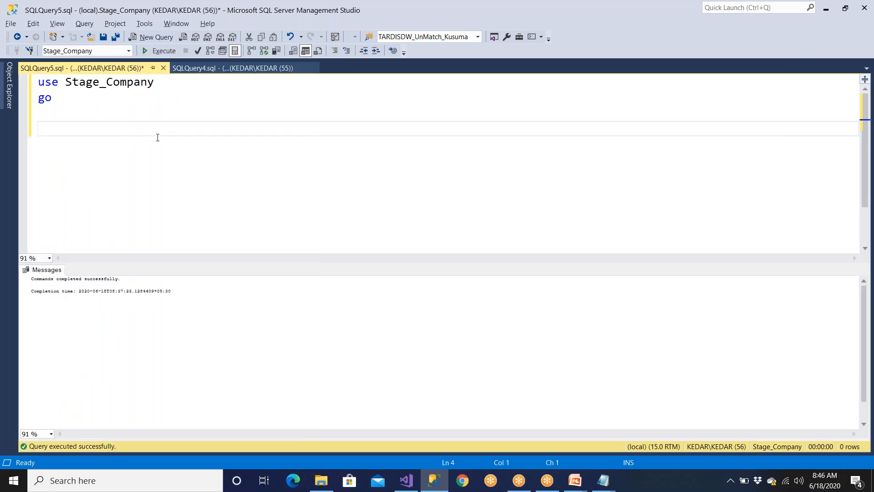
Start a create table statement in the Stage_Company query and switch back to the OLE DB Destination Editor in Visual Studio
text(create tabke)
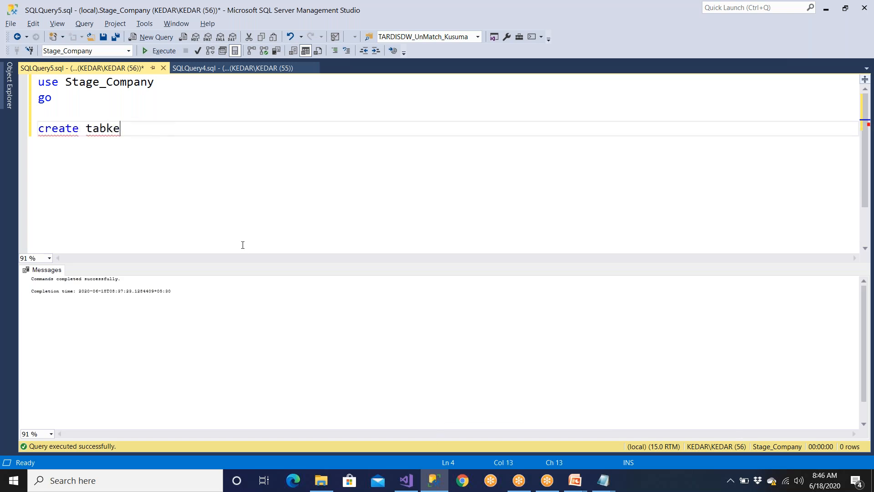
click(410, 481)
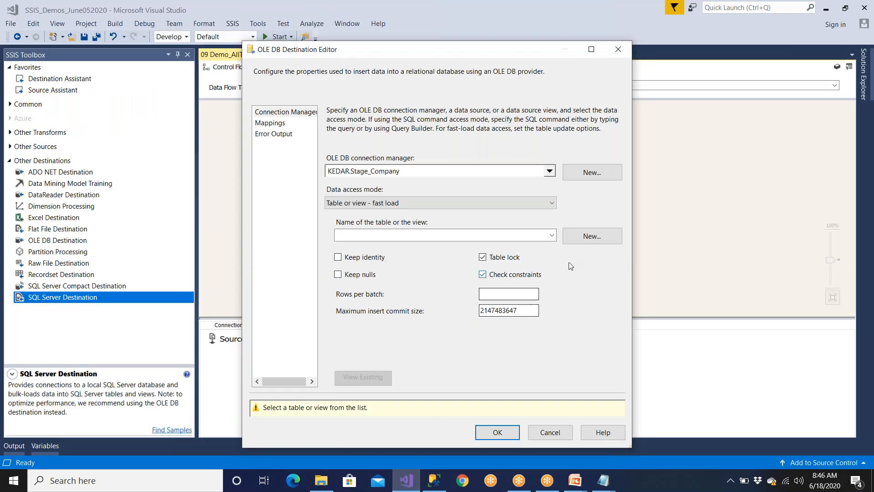
Start a new destination table for the OLE DB Destination, replace its default name with Stage_Employee, and copy that name
click(593, 241)
drag(433, 214, 293, 128)
click(532, 251)
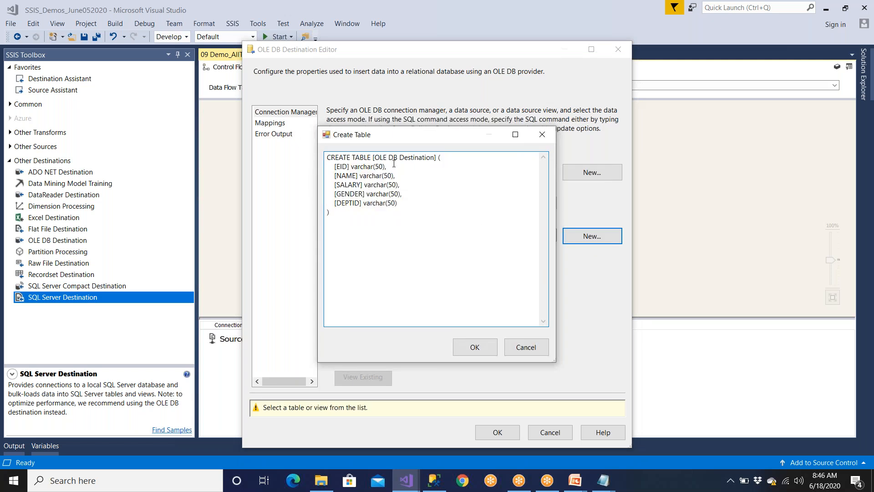
drag(375, 157, 435, 158)
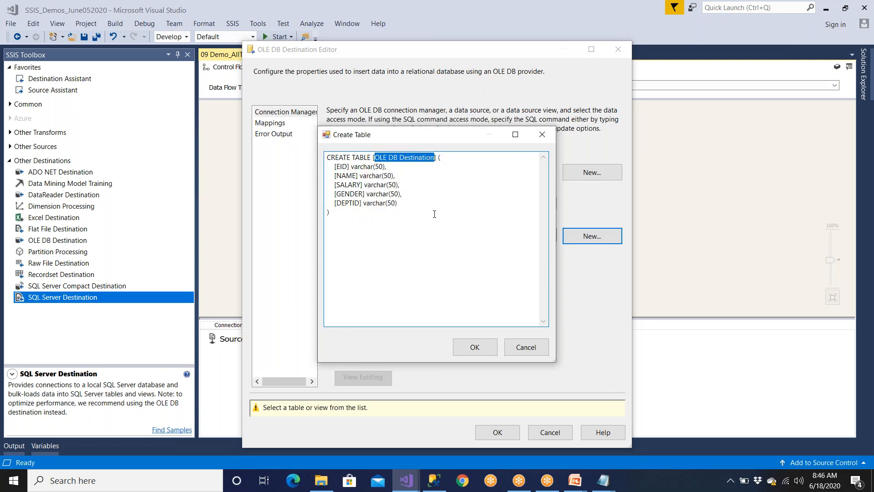
text(Stage)
text(_Empl)
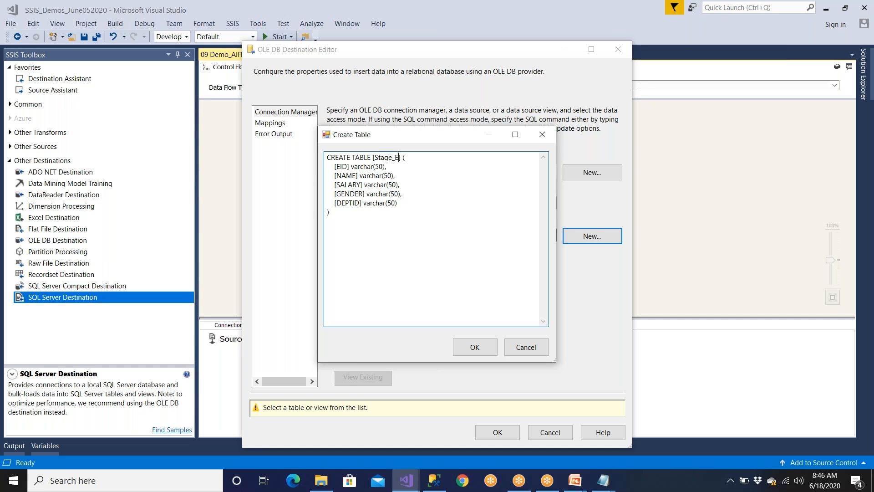
text(s)
key(BackSpace)
key(BackSpace)
text(s)
key(BackSpace)
text(loyee)
drag(426, 158, 374, 158)
key(ctrl+c)
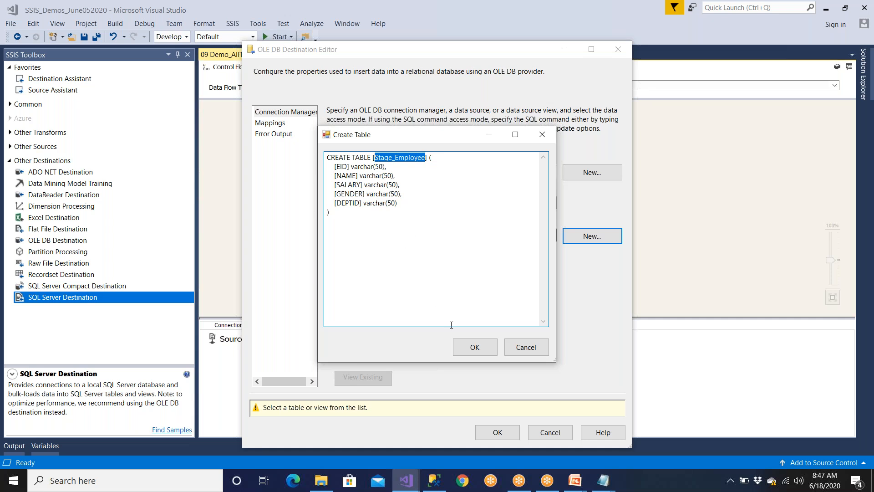
Create the Stage_Employee table with varchar(50) columns EID, NAME, SALARY, GENDER and DEPTID, and confirm the destination editor
drag(333, 165, 425, 202)
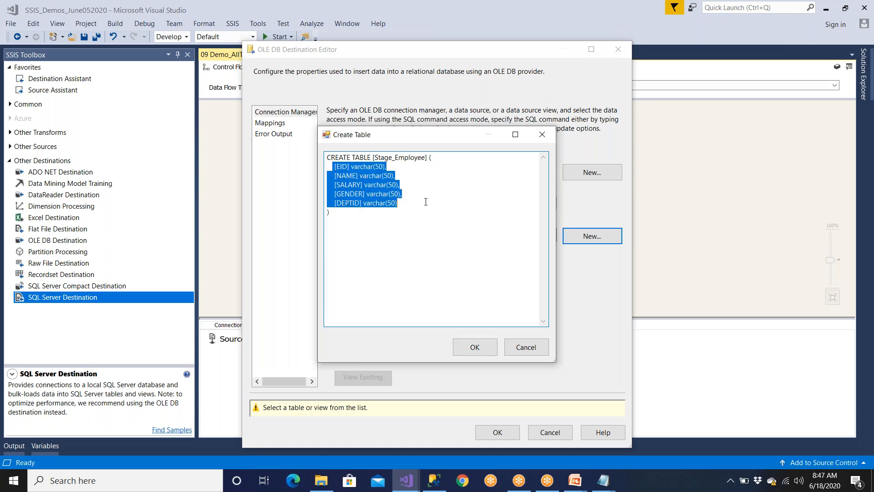
click(475, 347)
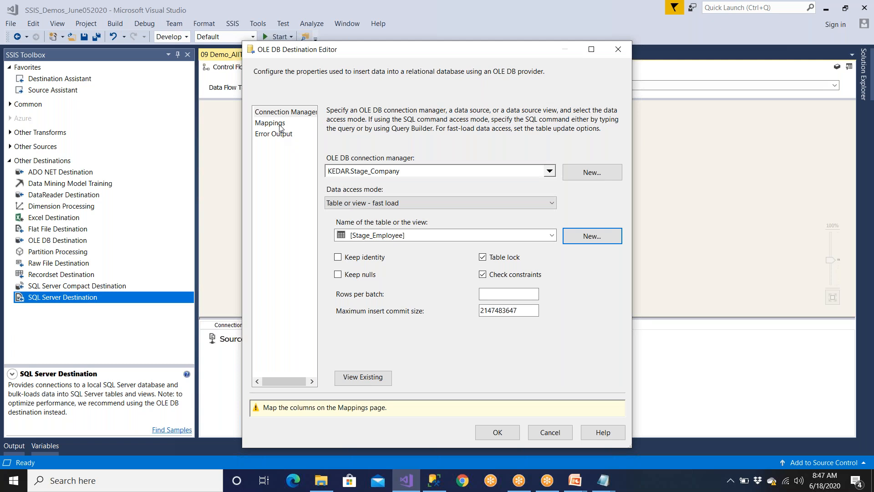
click(501, 432)
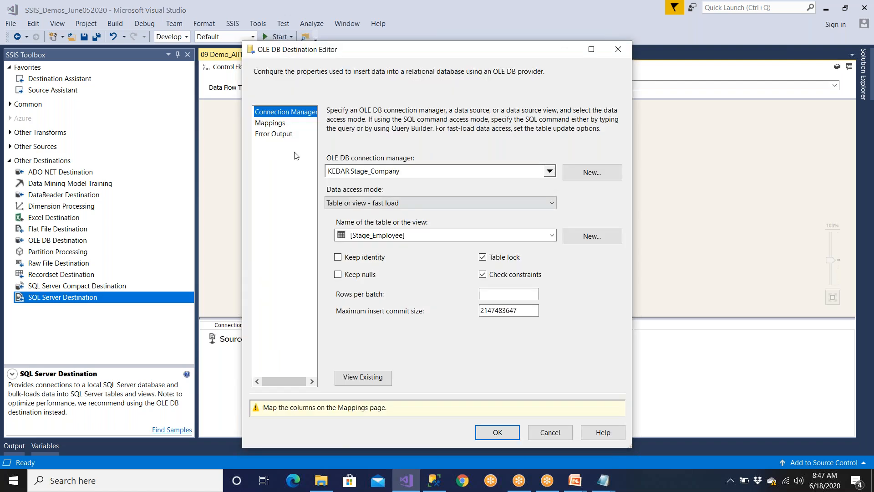
Open the column mappings of the OLE DB Destination and enlarge the input and destination column lists to show all five columns
click(271, 123)
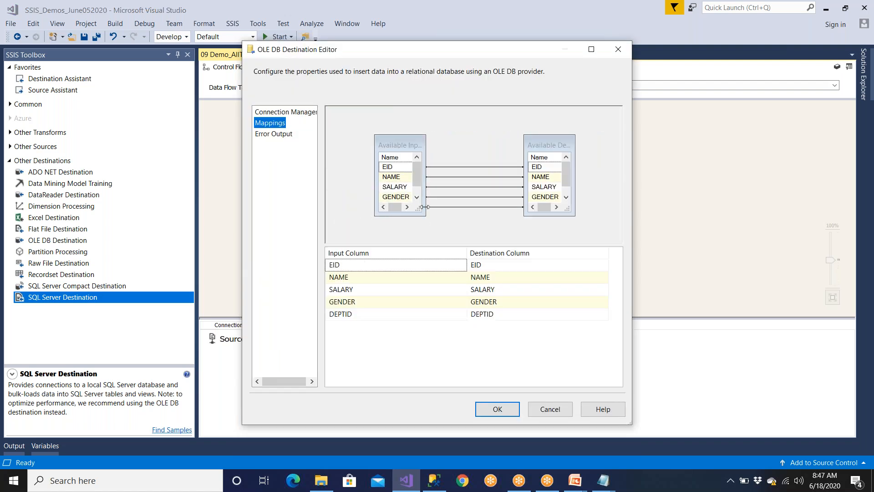
drag(428, 220, 439, 246)
drag(575, 215, 578, 235)
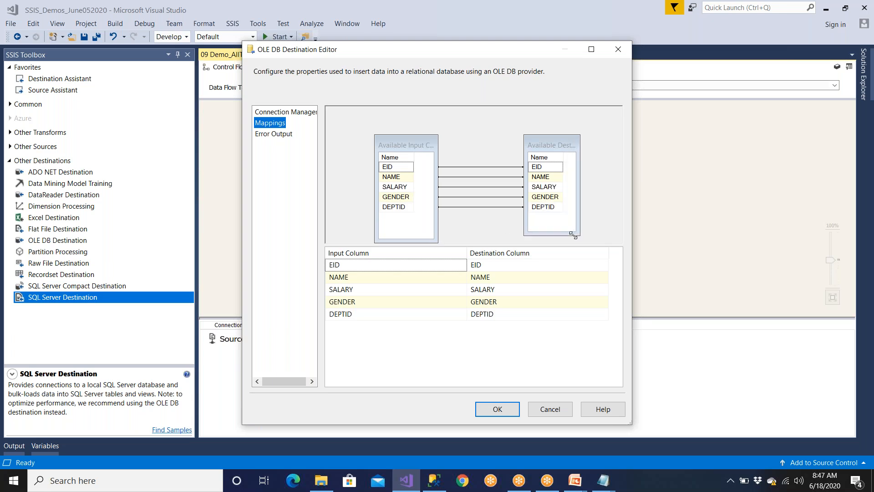
Switch to SQL Server Management Studio, refresh the Stage_Company database and select the dbo.Stage_Employee table
click(435, 482)
click(9, 97)
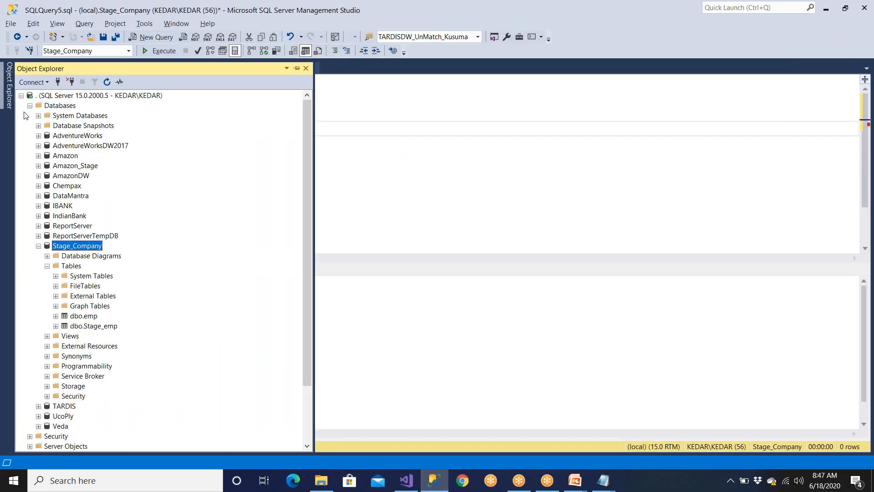
click(107, 82)
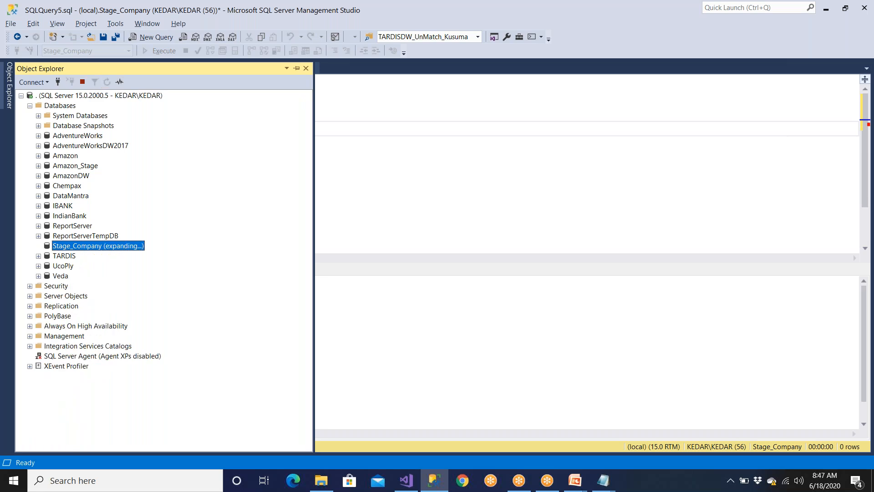
click(47, 266)
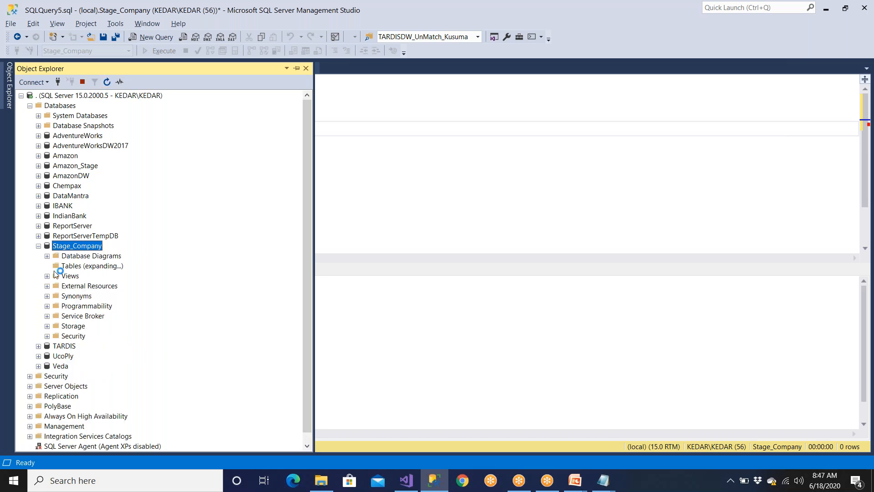
click(113, 336)
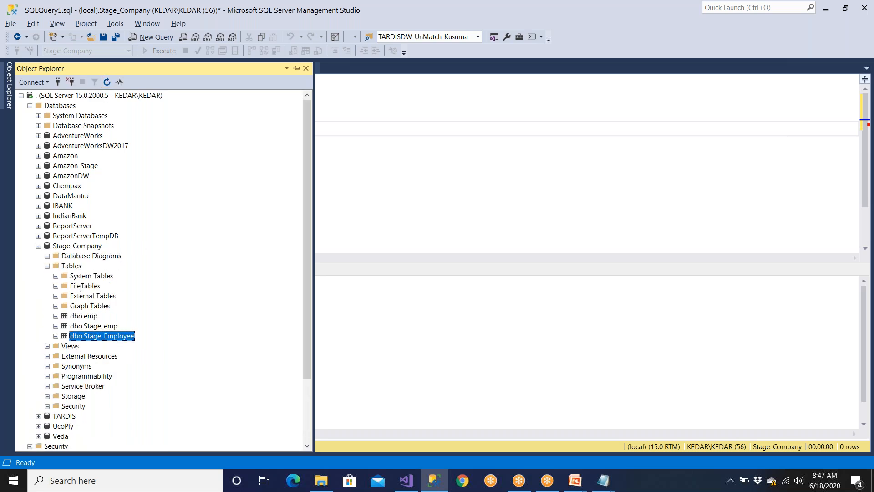
Replace the old statement in the query with "select * from Stage_Employee" and execute it
click(368, 193)
drag(121, 129, 34, 115)
text(seel)
text(ct)
key(BackSpace)
key(BackSpace)
key(BackSpace)
key(BackSpace)
key(BackSpace)
text(lect * from)
key(ctrl+v)
key(Left)
key(Left)
key(Left)
key(Left)
key(Left)
key(Left)
key(Left)
key(Left)
key(Left)
key(Left)
key(Left)
key(Left)
key(Left)
key(Left)
key(Left)
key(Right)
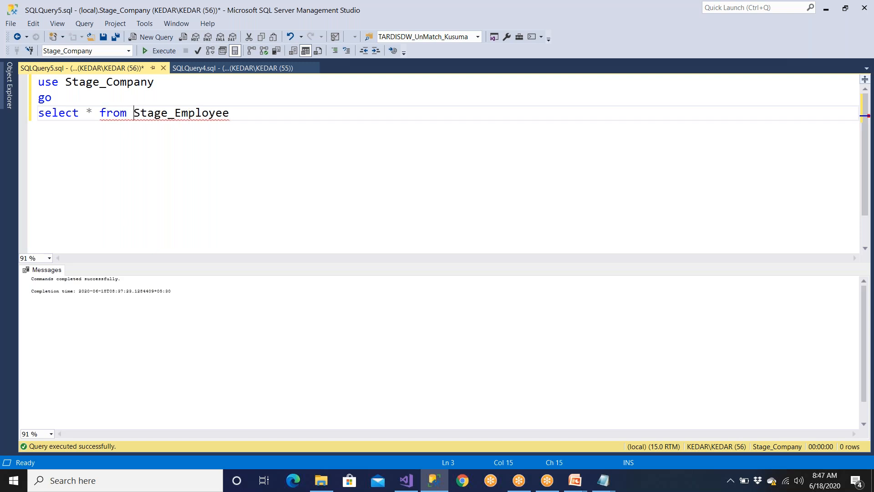
key(F5)
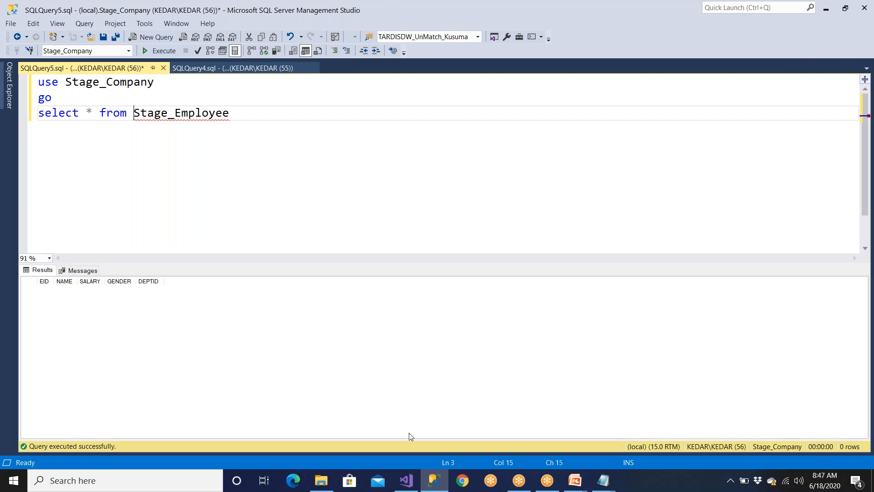
Switch to Visual Studio, accept the OLE DB Destination settings and rename the Stage_Company connection manager as Dest_StageDB
click(415, 480)
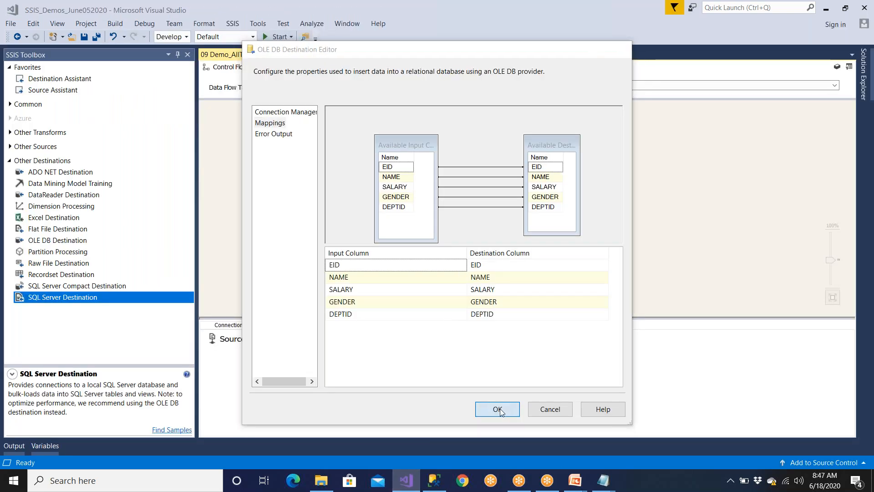
click(500, 408)
click(377, 345)
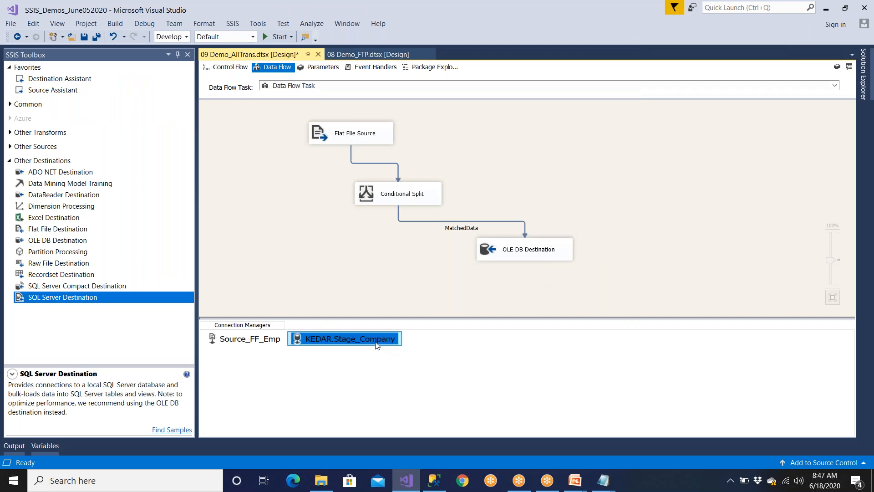
right_click(377, 345)
click(419, 325)
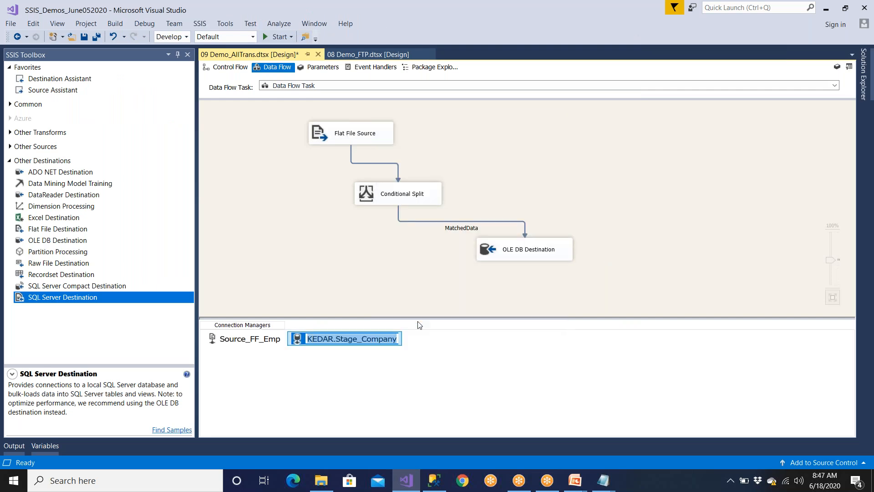
text(Dest_StageDB)
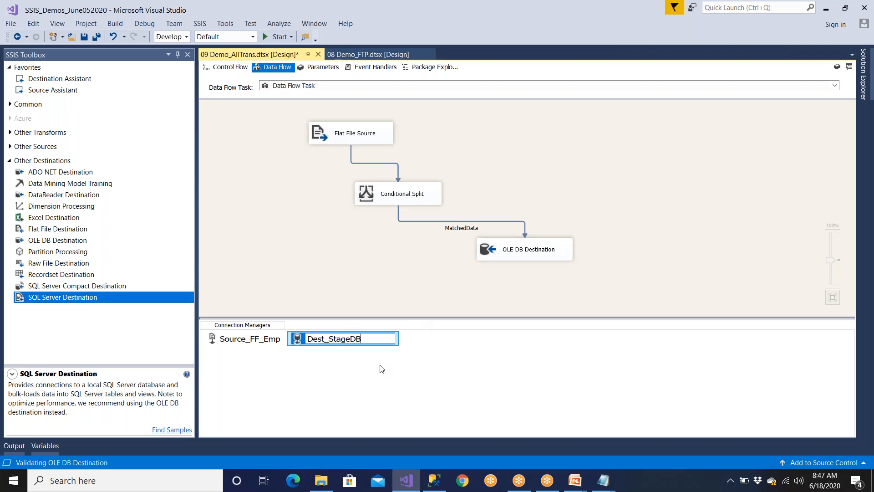
key(Return)
click(320, 346)
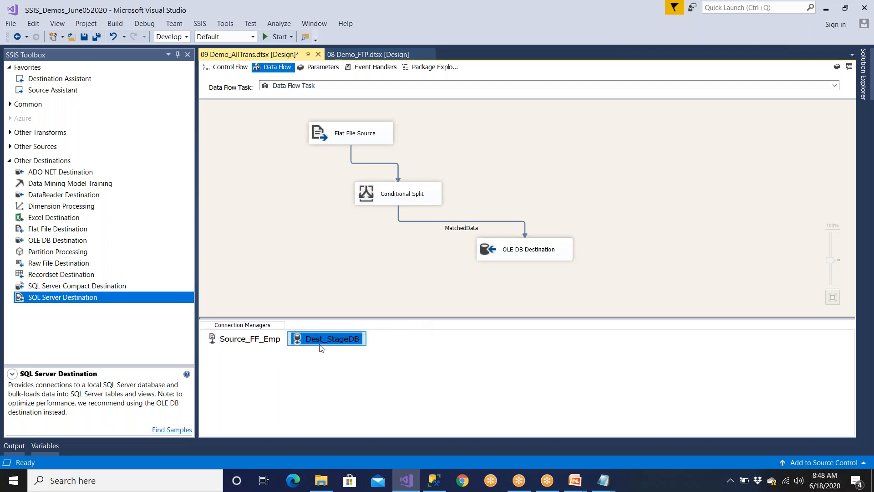
Reopen the OLE DB Destination editor and check its connection manager, data access modes and column mappings
click(524, 258)
double_click(524, 258)
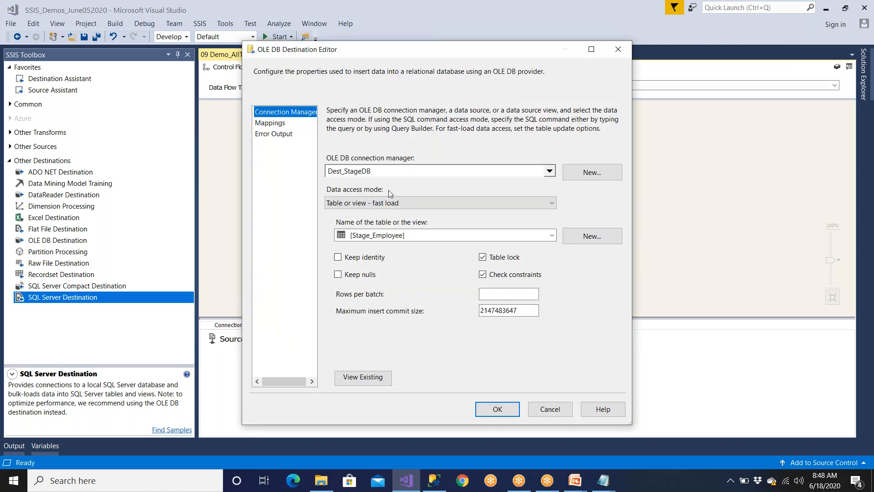
click(392, 204)
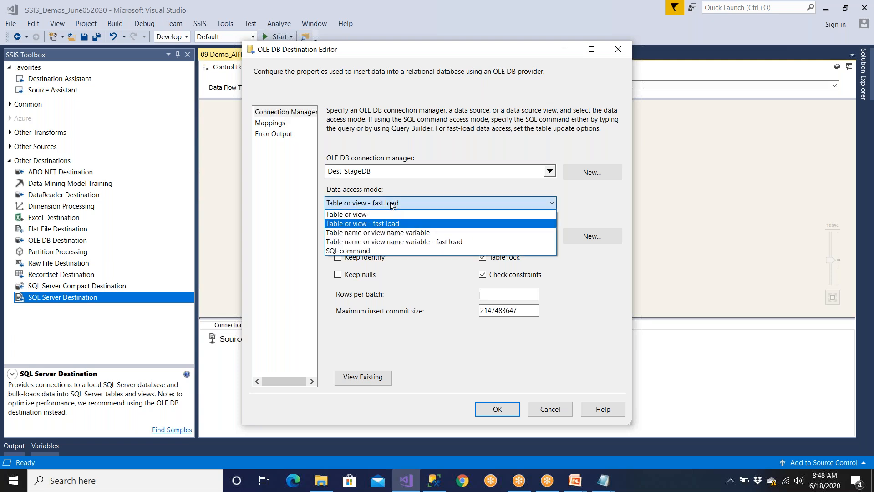
click(391, 204)
click(275, 127)
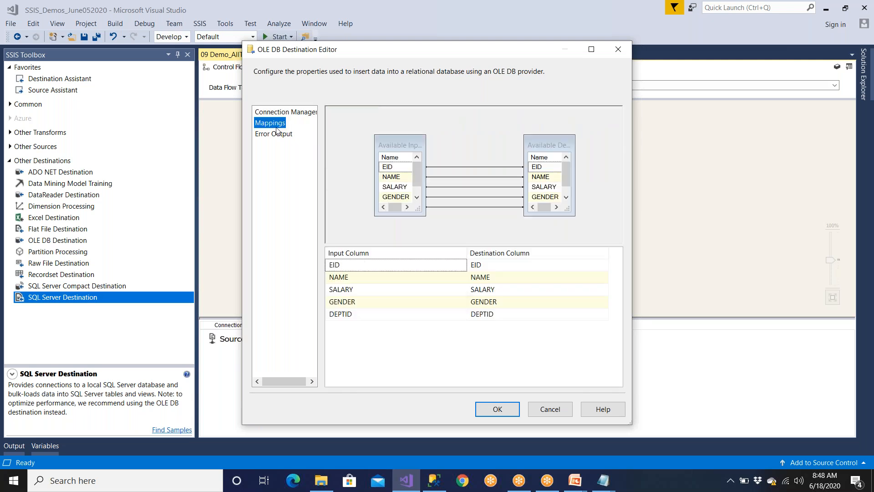
click(509, 410)
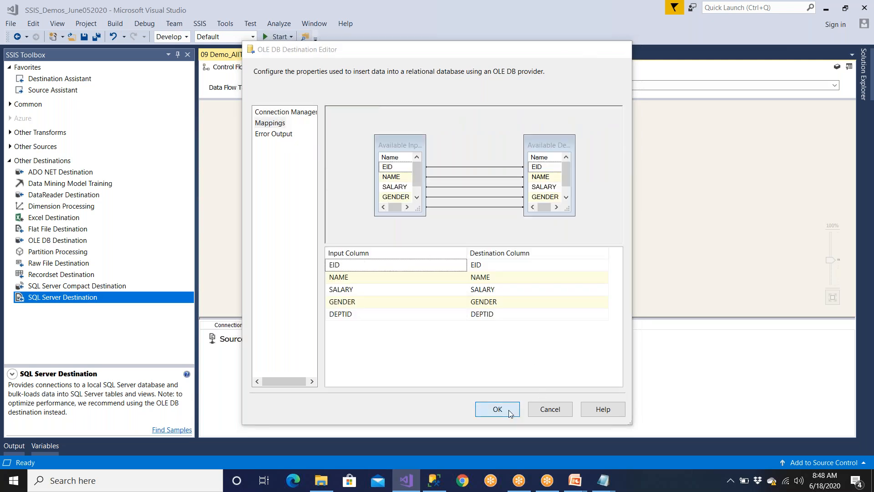
Move the OLE DB Destination closer beneath the Conditional Split and save the package
drag(505, 258, 460, 262)
click(552, 200)
click(85, 38)
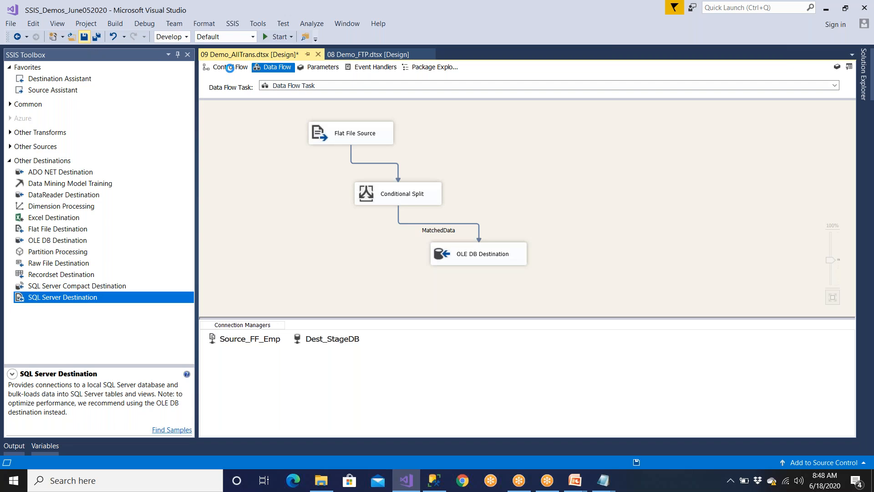
Check the control flow and the Data Flow Task, and rerun the Stage_Employee query in SQL Server Management Studio
click(230, 67)
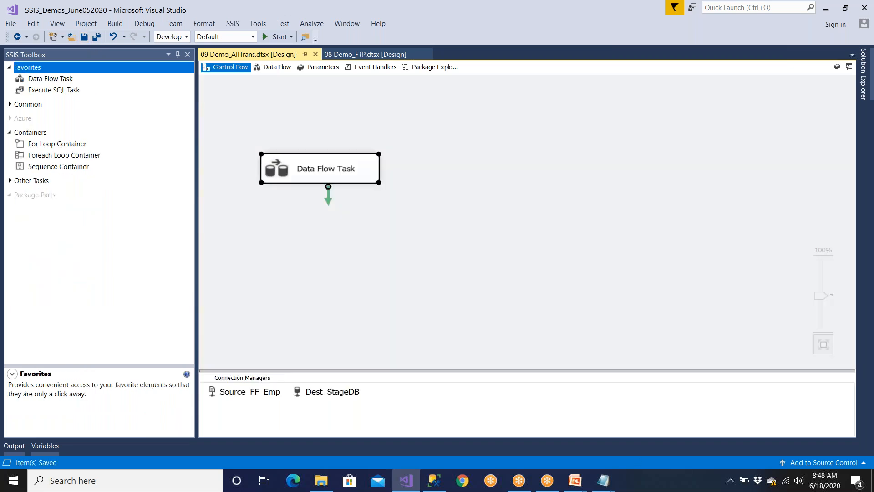
double_click(324, 168)
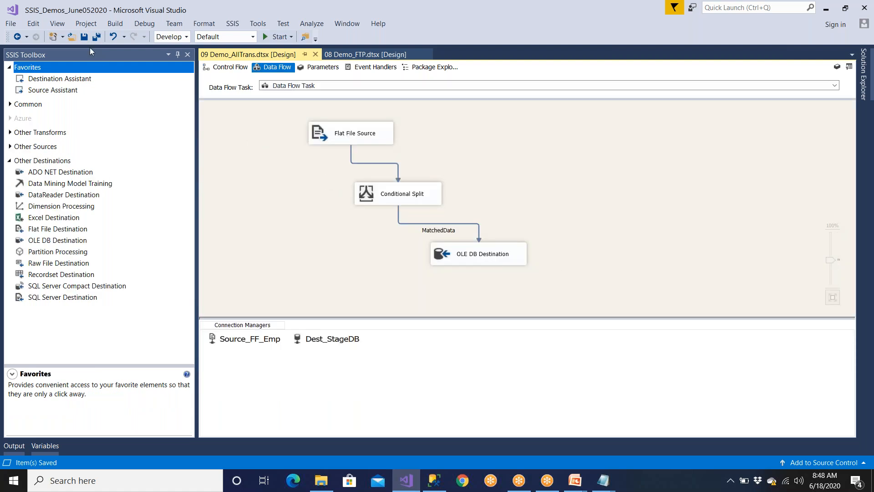
click(433, 480)
click(161, 51)
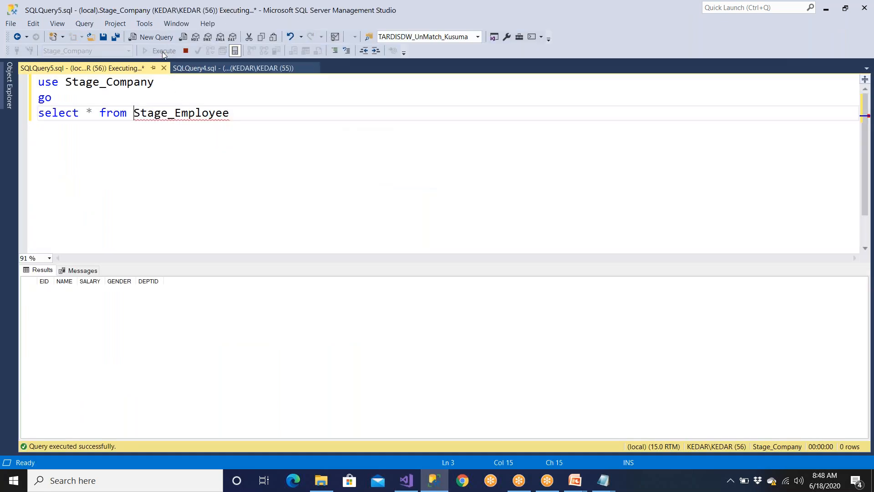
Switch to Visual Studio, run the 09 Demo_AllTrans package and return to design mode
click(407, 480)
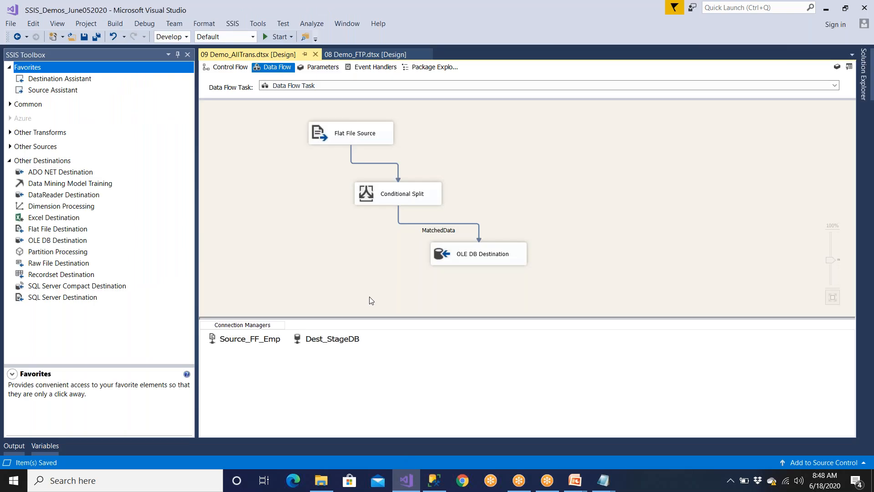
key(F5)
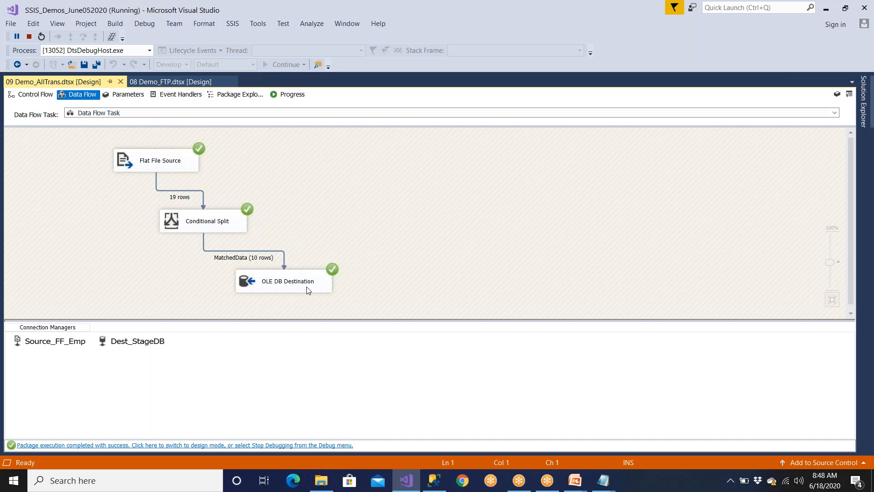
click(327, 446)
Switch to SQL Server Management Studio and rerun the query to check the rows loaded into Stage_Employee
click(435, 480)
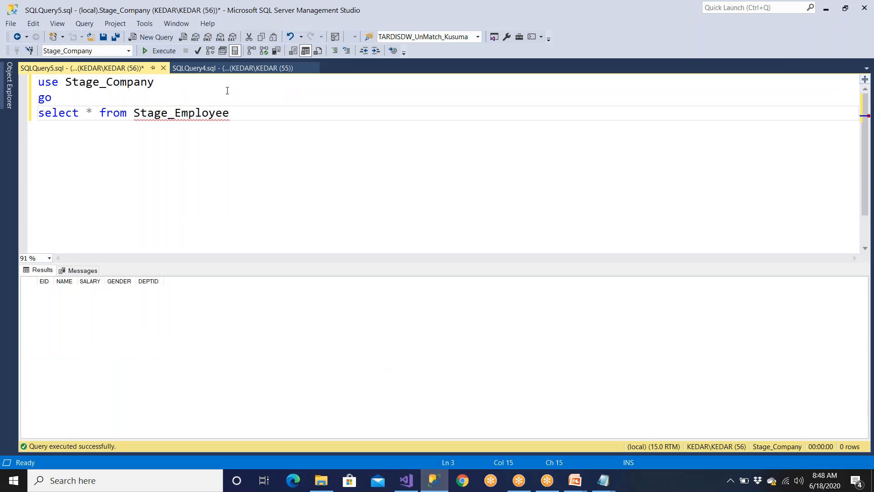
click(169, 50)
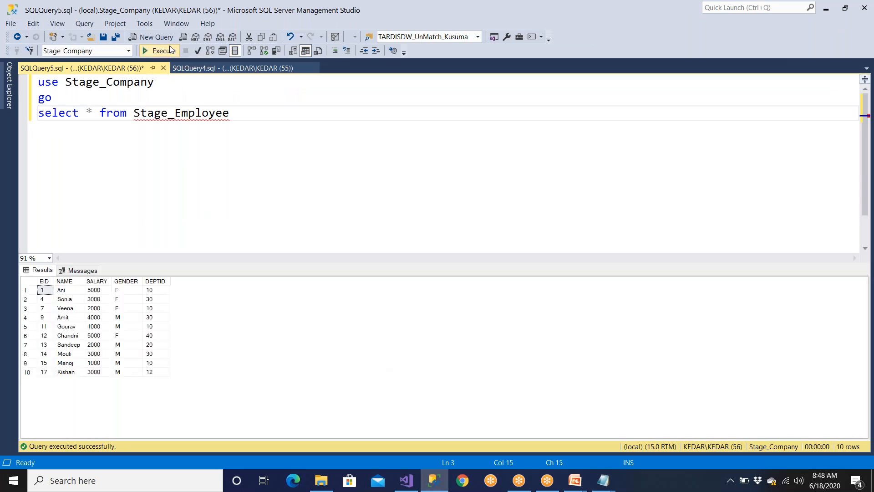
click(173, 372)
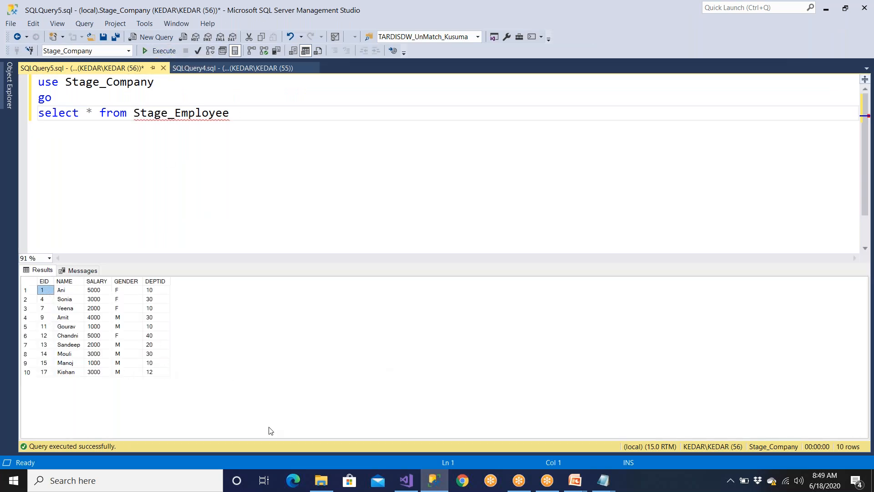
Switch to Emp.txt in Notepad to review its source rows, and close the file with its changes saved
mouse_move(603, 481)
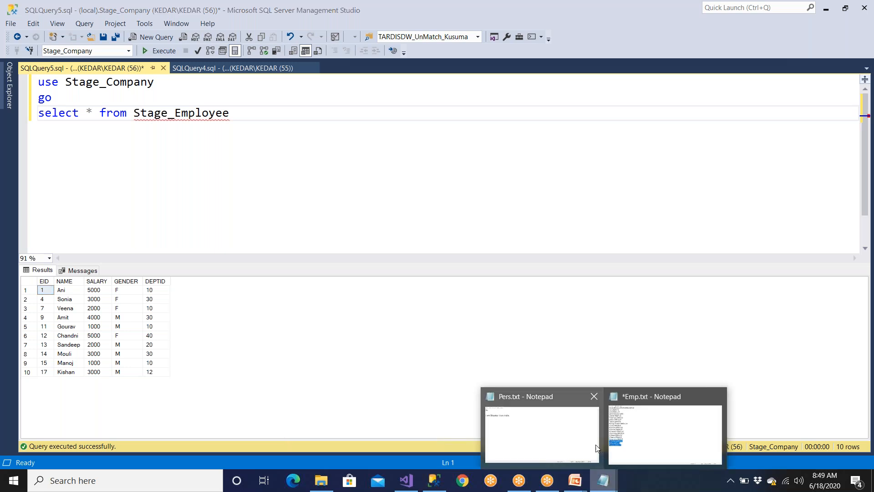
click(651, 441)
drag(83, 324, 4, 33)
drag(100, 324, 2, 304)
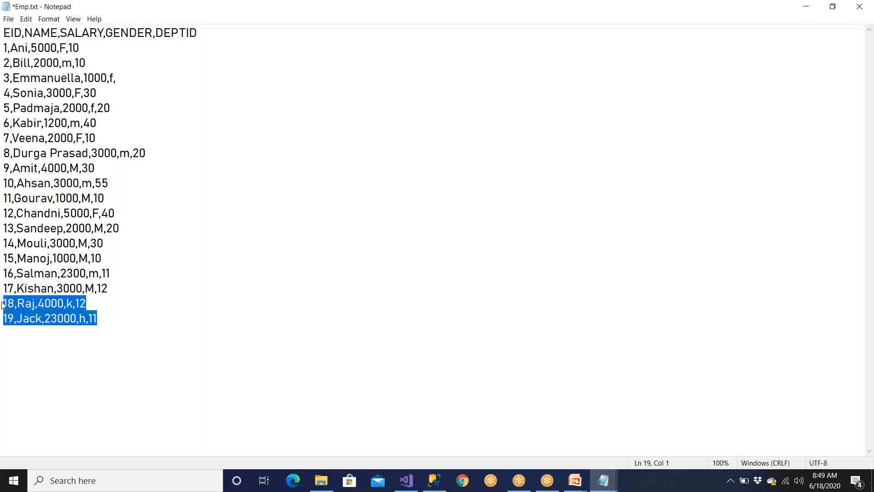
drag(113, 289, 4, 47)
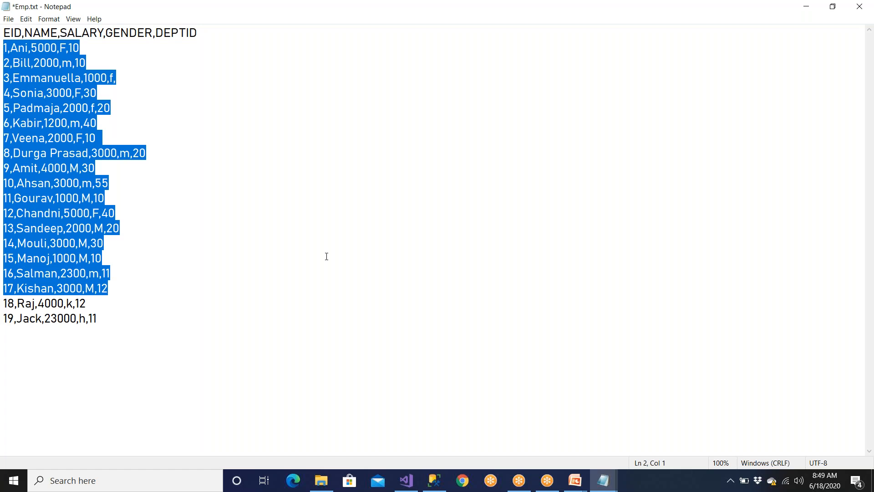
click(855, 12)
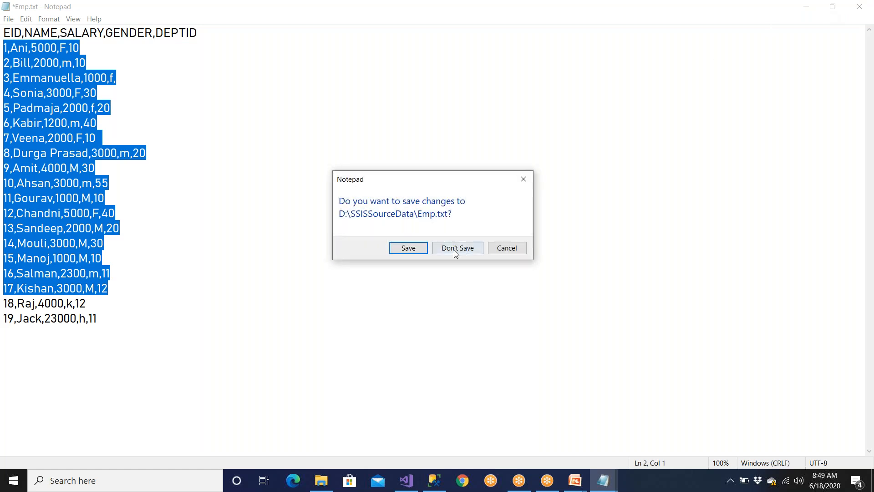
click(417, 250)
Execute only the select statement on Stage_Employee to review the loaded rows again
drag(232, 113, 38, 113)
click(153, 51)
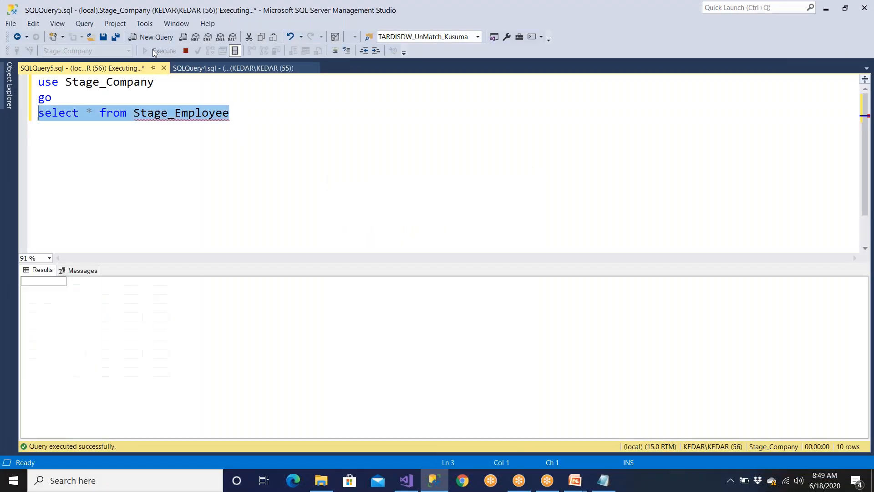
click(167, 171)
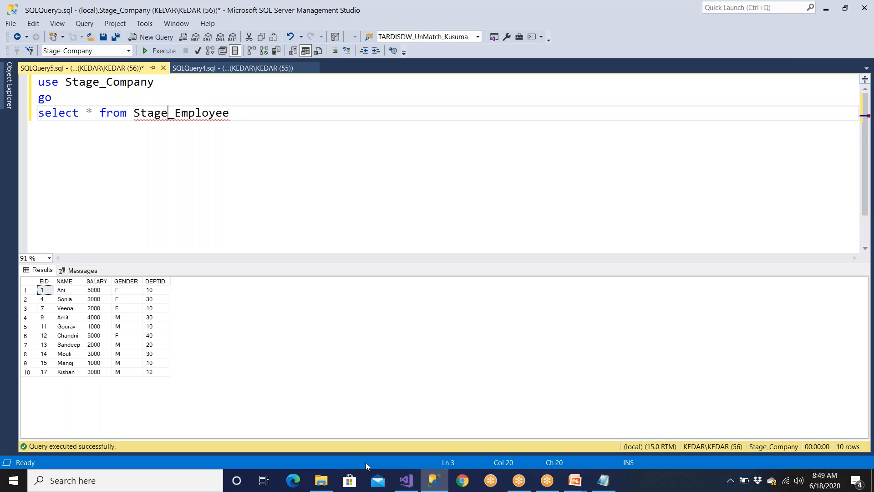
Switch to Visual Studio, add a second OLE DB Destination beside the first and connect the Conditional Split's UnMatchedData output to it
click(406, 480)
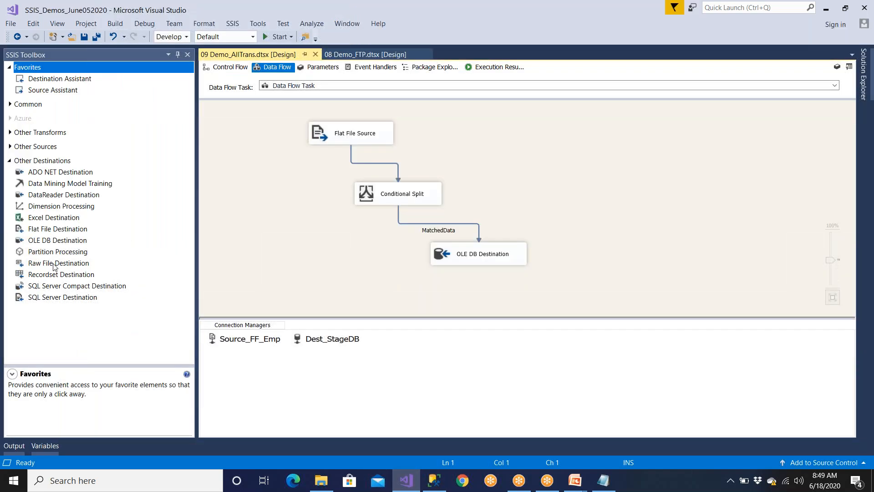
drag(53, 244, 290, 285)
drag(482, 247, 577, 260)
click(429, 187)
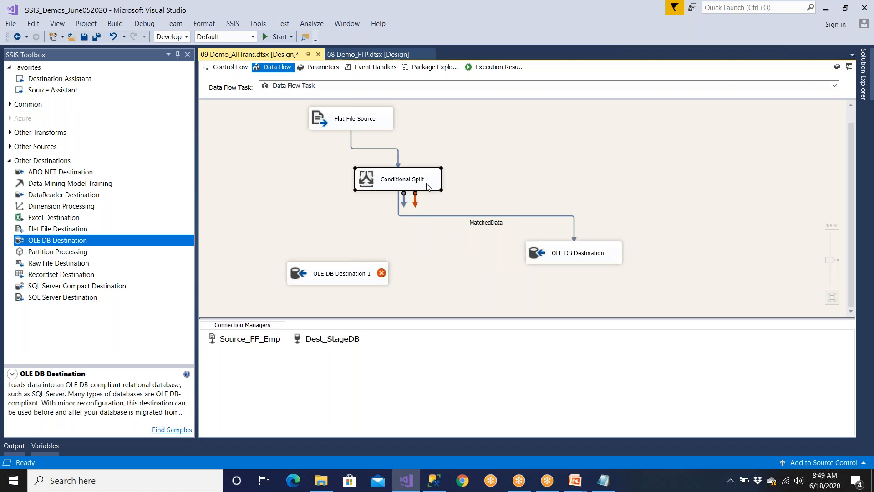
drag(405, 205, 342, 278)
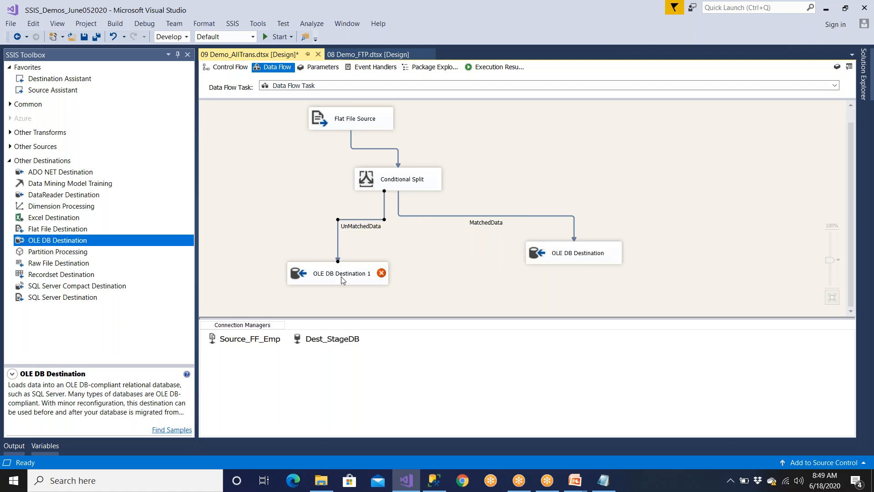
Move the first OLE DB Destination closer, and set OLE DB Destination 1's data access mode to Table or view - fast load
drag(594, 262, 561, 271)
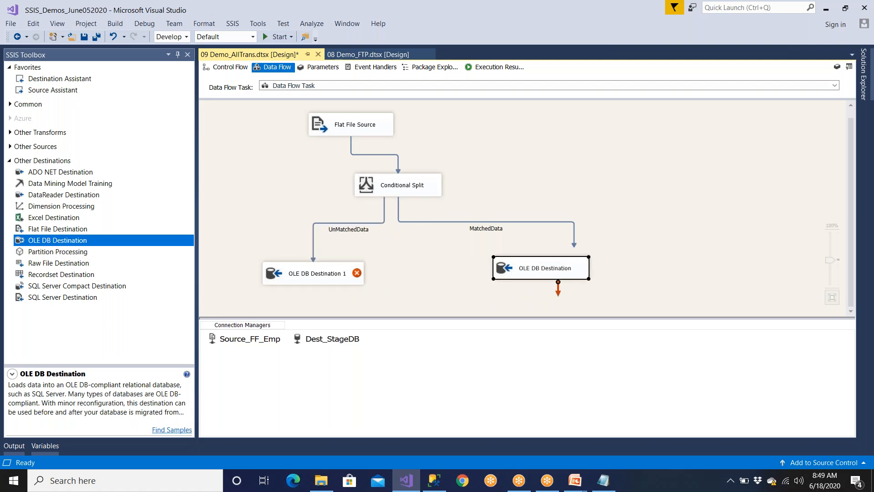
double_click(345, 278)
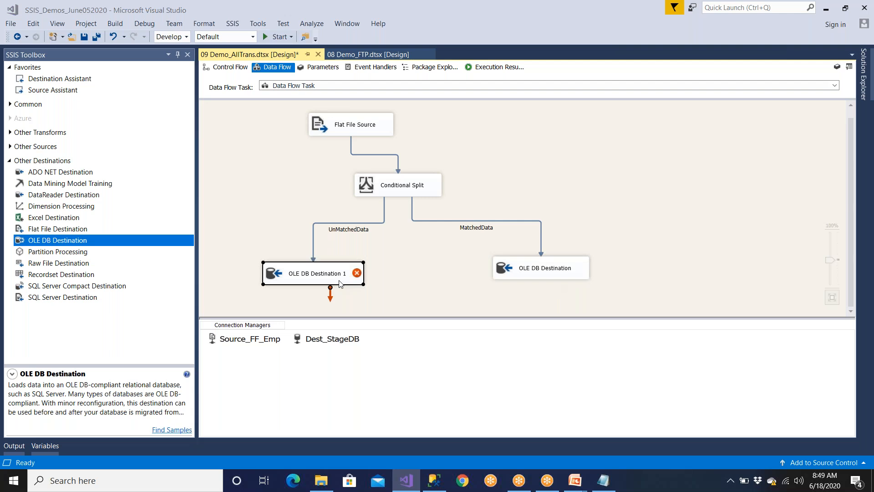
click(362, 203)
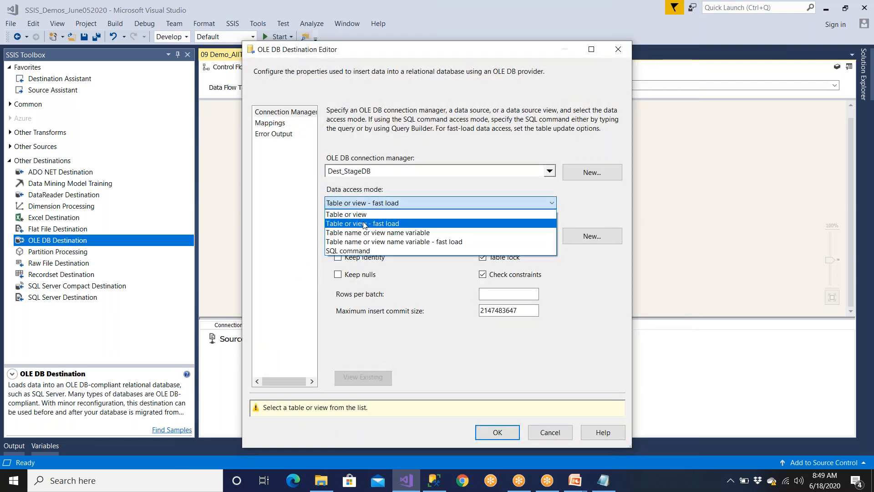
click(365, 224)
Create a new table named Stage_Emp_UnMatched for OLE DB Destination 1 and accept its automatic column mappings
click(598, 235)
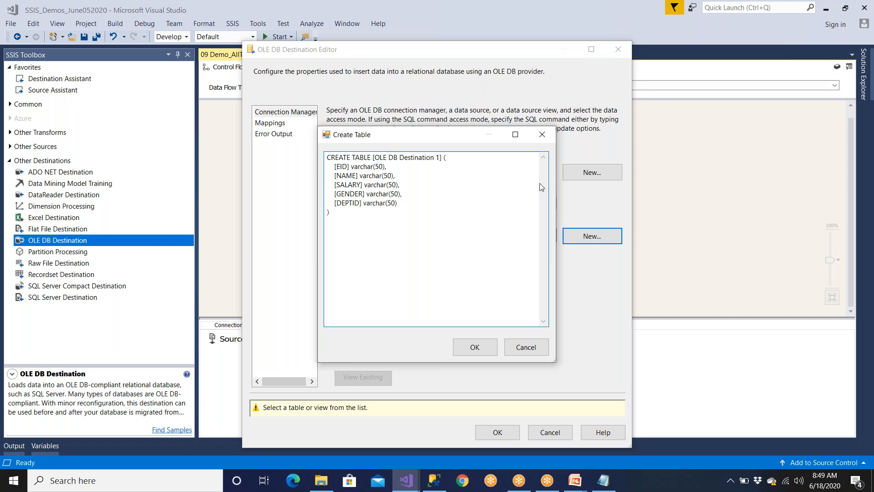
drag(375, 157, 415, 157)
key(shift+Right)
key(shift+Right)
key(shift+Right)
key(shift+Right)
key(shift+Right)
key(shift+Right)
key(shift+Right)
key(shift+Right)
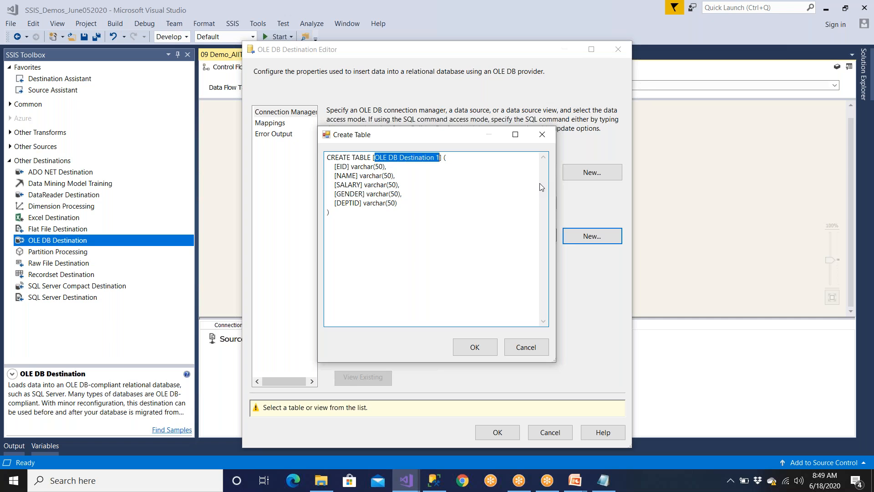
text(Stag)
text(e_Emp)
text(_UnMa)
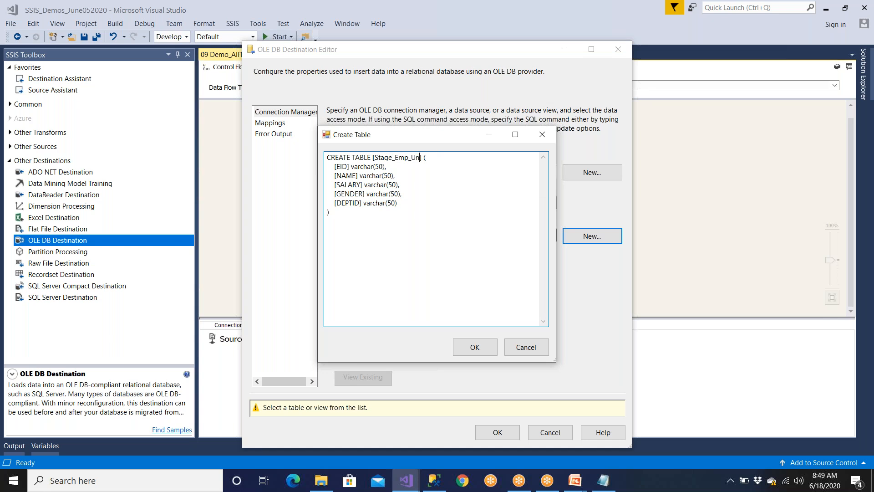
text(tched)
double_click(380, 157)
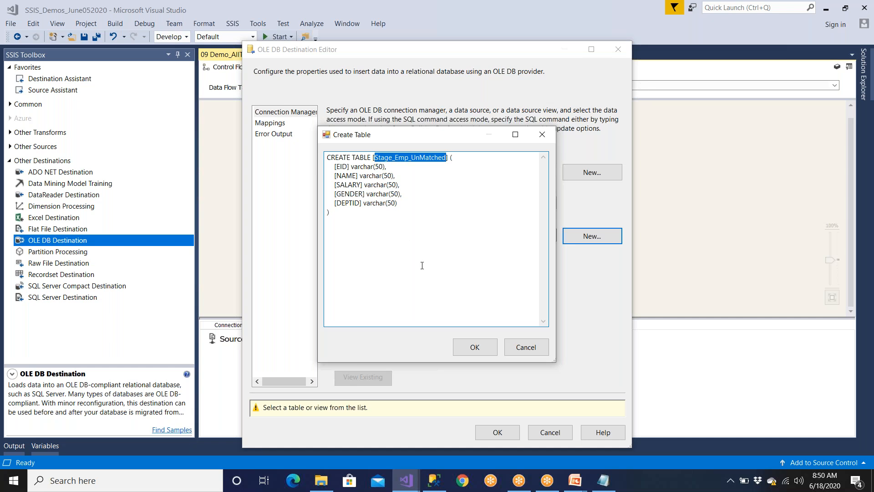
click(469, 347)
click(280, 125)
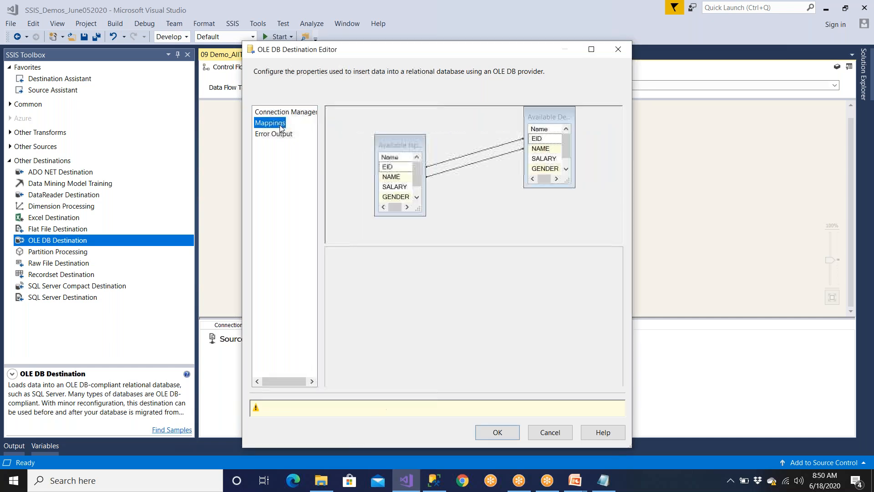
click(498, 432)
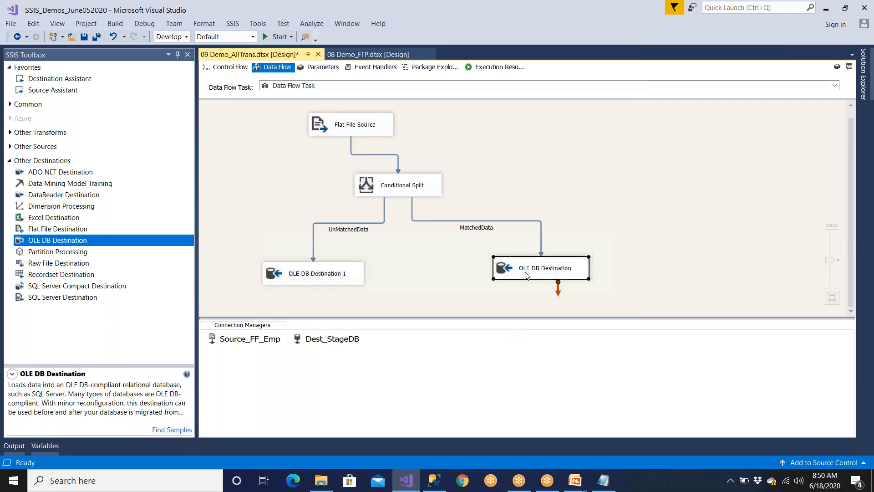
Switch to SQL Server Management Studio, refresh the Stage_Company database in Object Explorer and list its tables
click(435, 480)
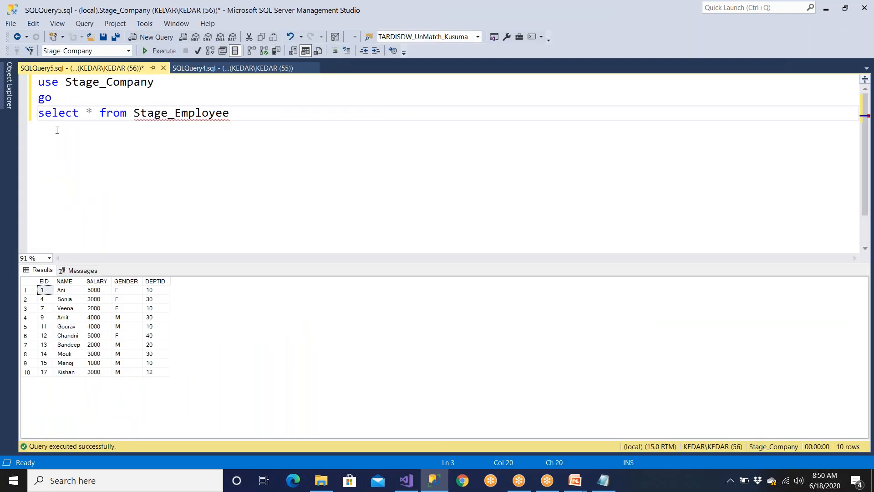
click(8, 86)
click(76, 246)
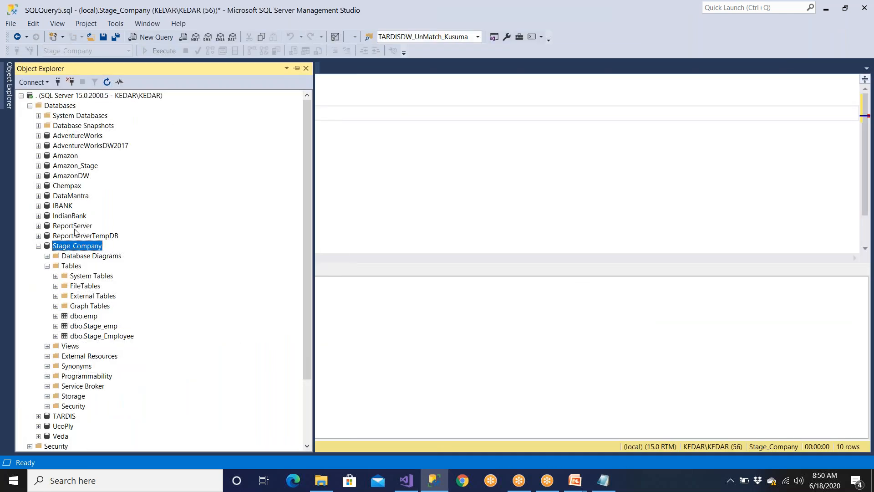
click(108, 83)
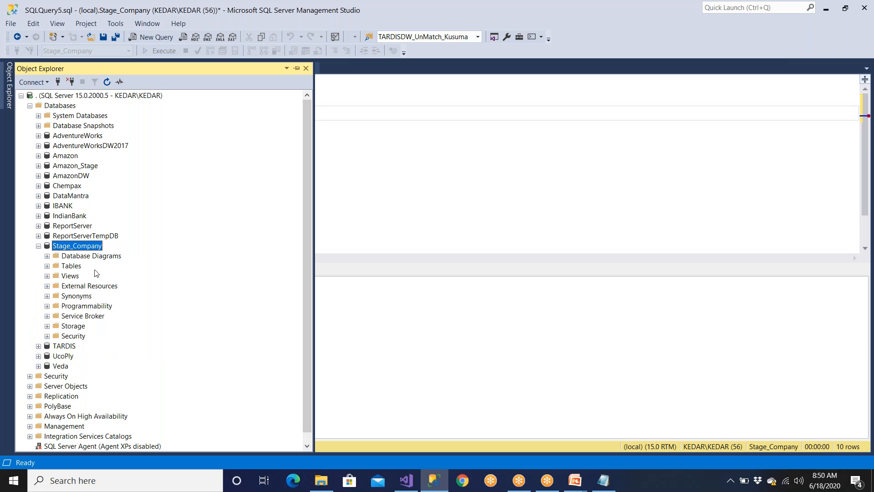
double_click(80, 268)
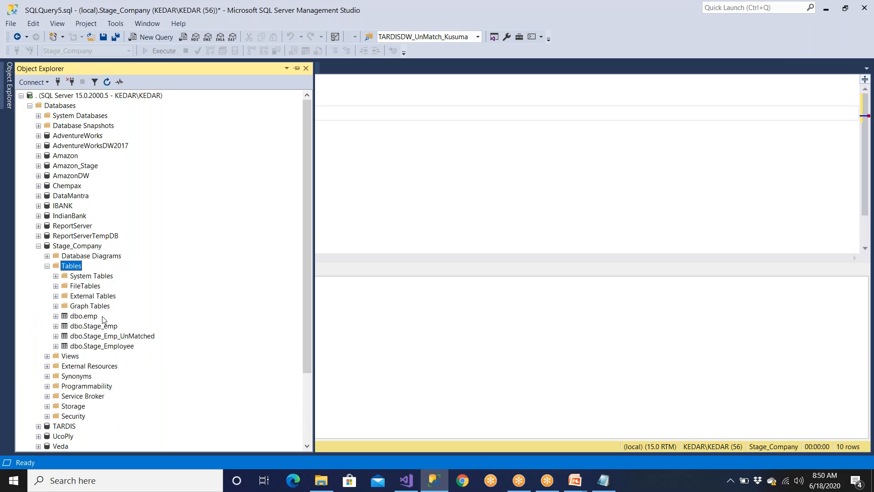
Add a "select * from Stage_Emp_UnMatched" statement below the Stage_Employee query and execute the script
drag(112, 336, 444, 211)
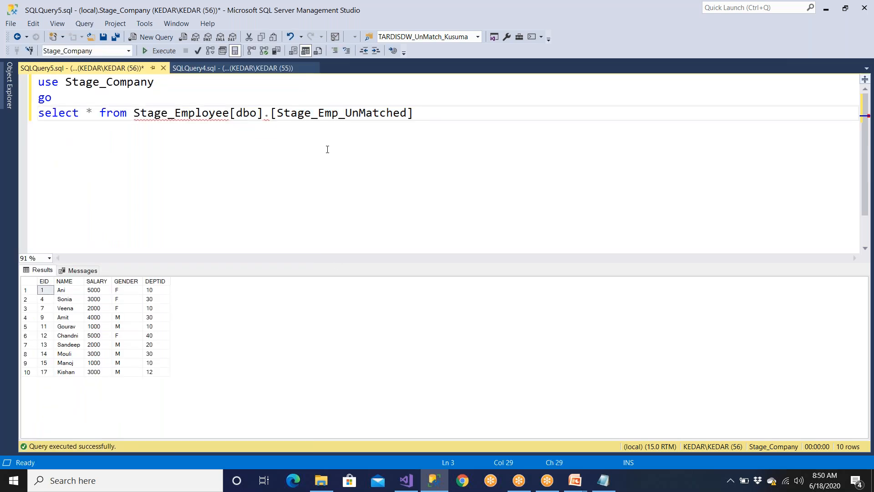
key(Return)
key(Return)
text(select * from)
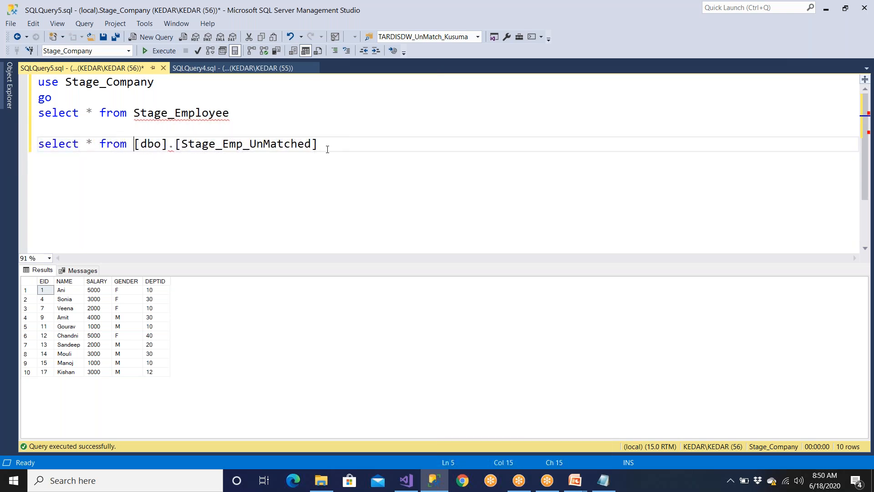
key(Delete)
key(Delete)
key(Delete)
key(Delete)
key(Delete)
key(Delete)
key(Delete)
key(Right)
key(Right)
key(Right)
key(Right)
key(Right)
key(Right)
key(Right)
key(Right)
key(Right)
key(Right)
key(Right)
key(Right)
key(Right)
key(Right)
key(Right)
key(Right)
key(Right)
key(Right)
key(Right)
key(Right)
key(BackSpace)
key(F5)
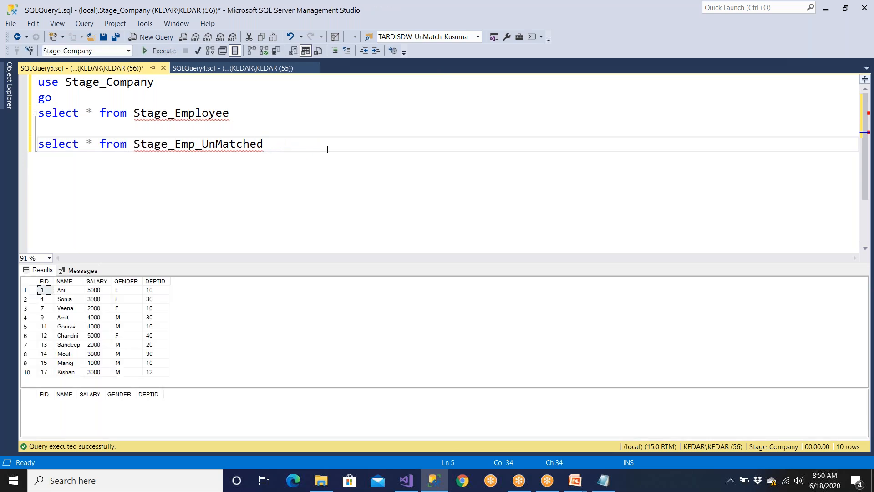
Add delete statements for Stage_Employee and Stage_Emp_UnMatched below the select statements and execute the whole script
drag(99, 113, 240, 111)
click(279, 142)
key(Return)
key(Return)
text(delete from Stage_Employee)
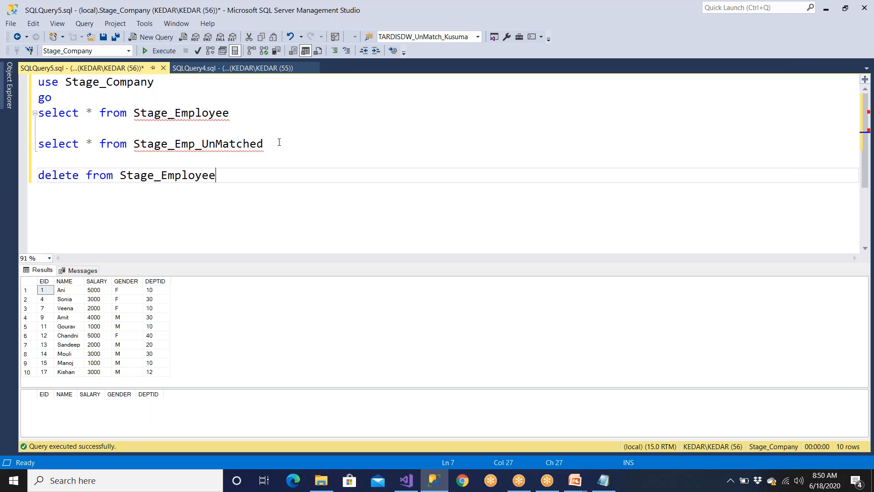
key(Return)
text(delete)
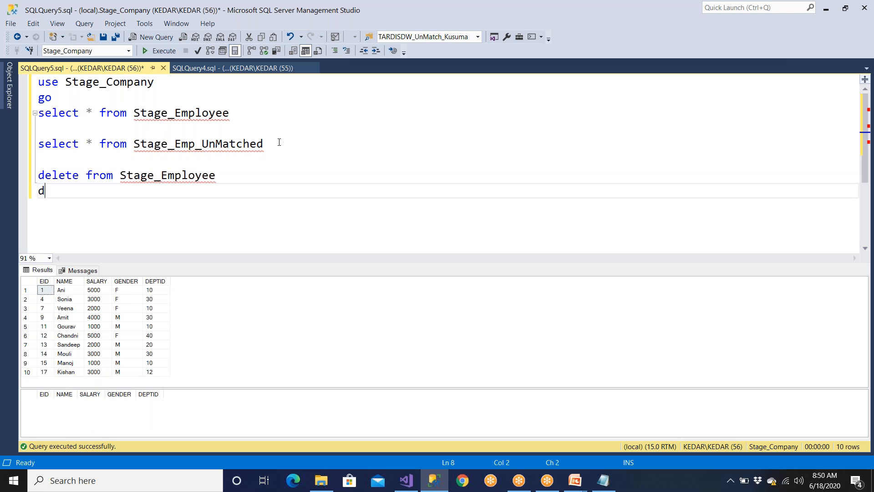
drag(100, 145, 266, 144)
key(ctrl+c)
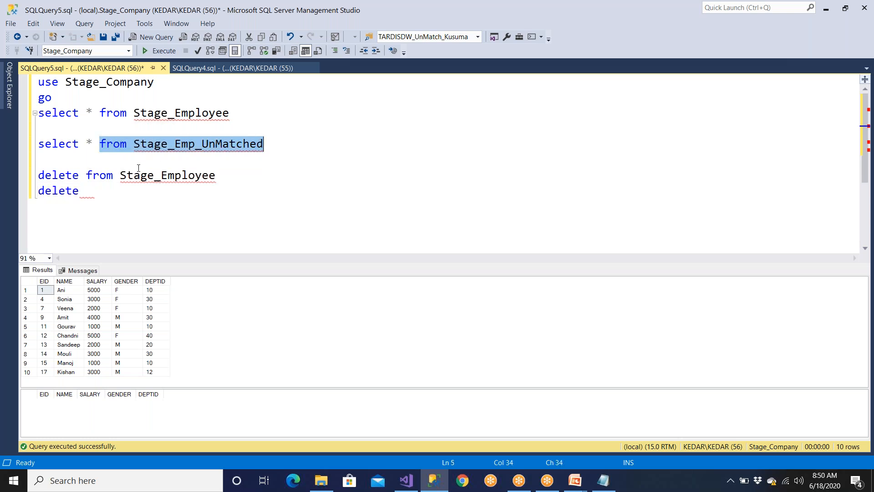
click(105, 187)
key(ctrl+v)
click(167, 51)
click(167, 51)
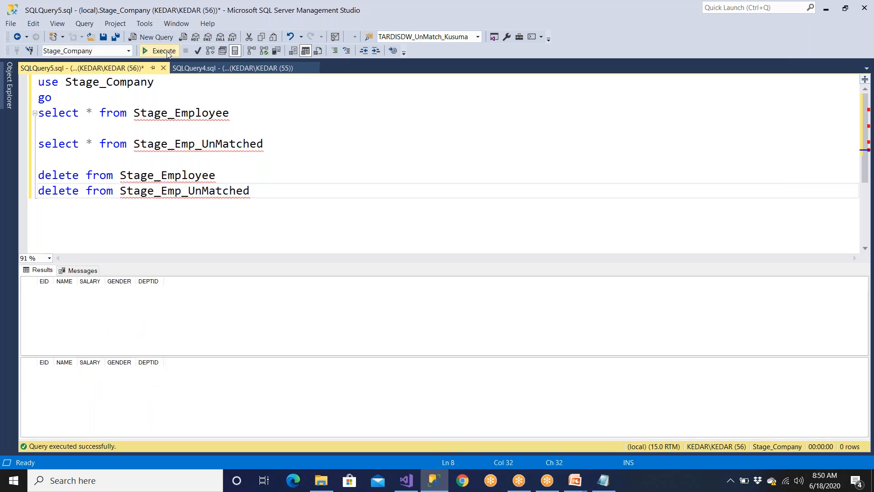
Execute only the use, go and two select statements to check the contents of both staging tables
click(278, 146)
drag(278, 146, 38, 82)
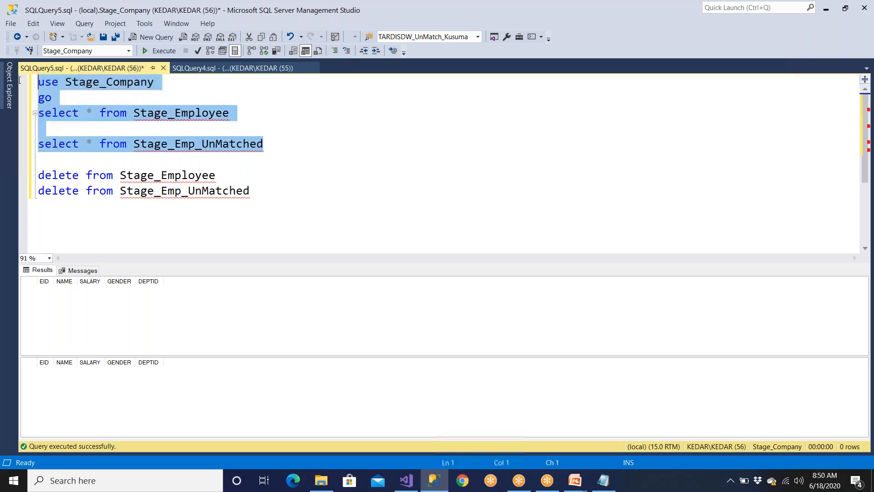
click(162, 51)
Switch to Visual Studio, save the 09 Demo_AllTrans package and run it
click(406, 479)
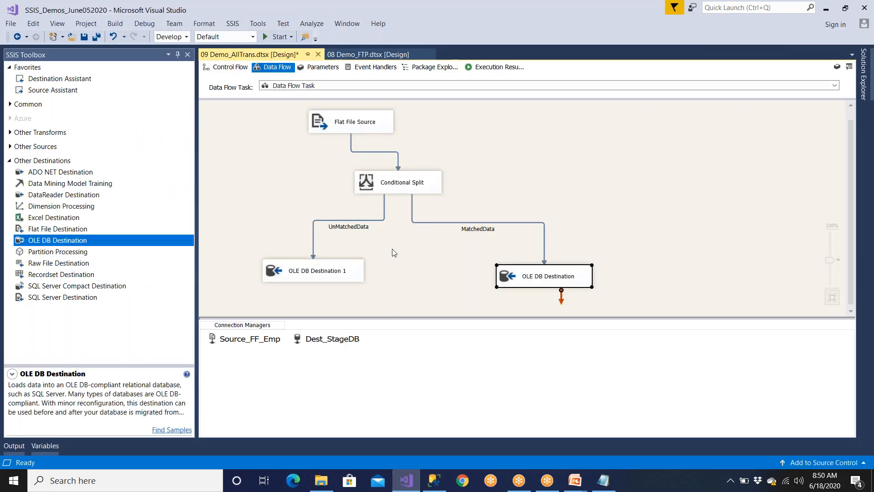
click(82, 38)
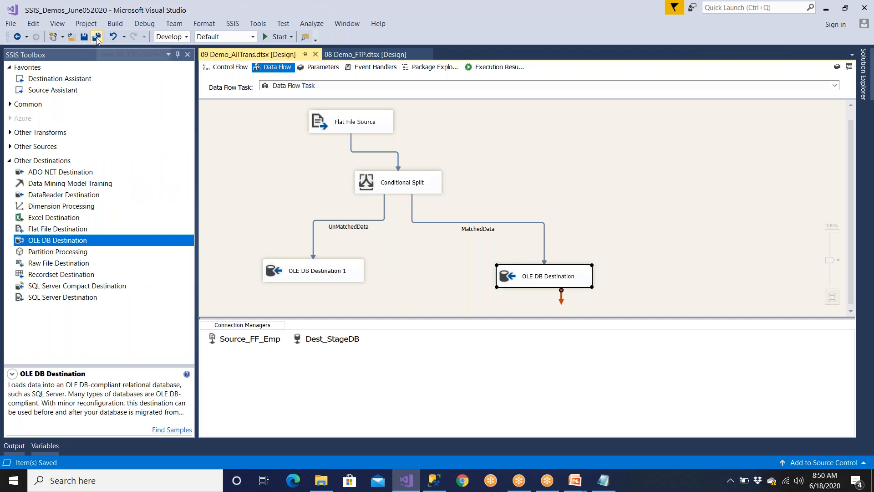
click(276, 37)
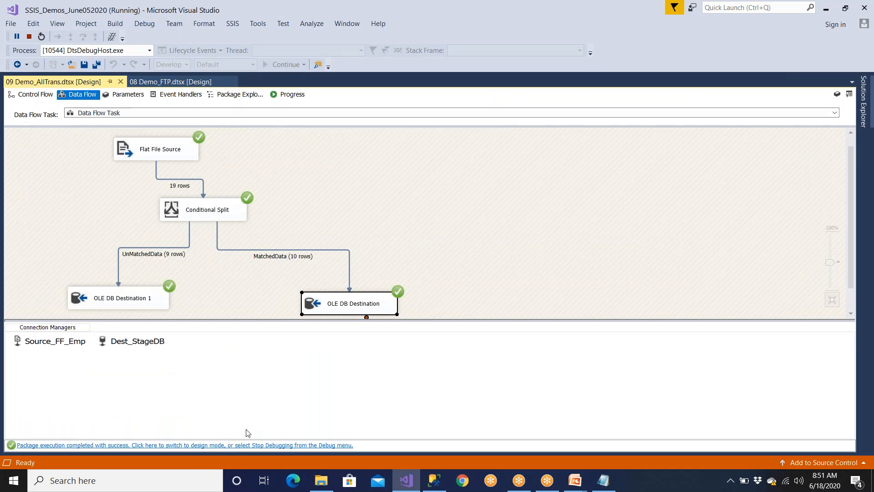
Close the Pers.txt Notepad window and return the package to design mode
click(603, 480)
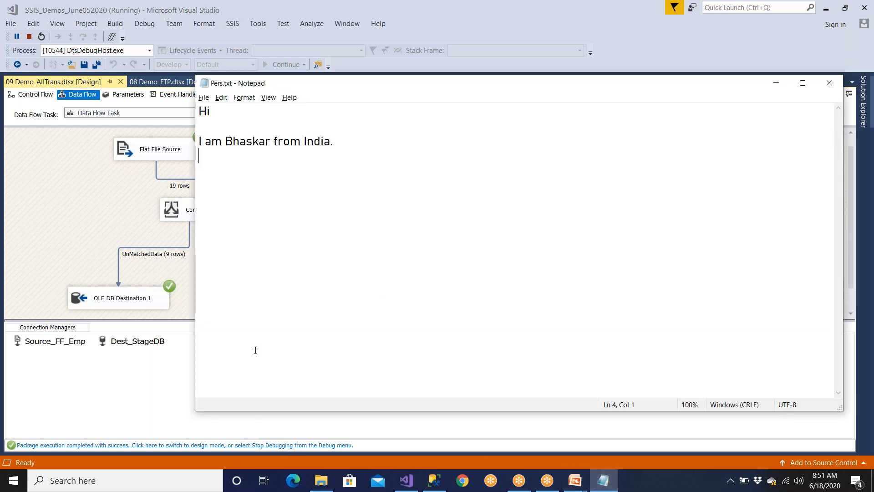
click(828, 81)
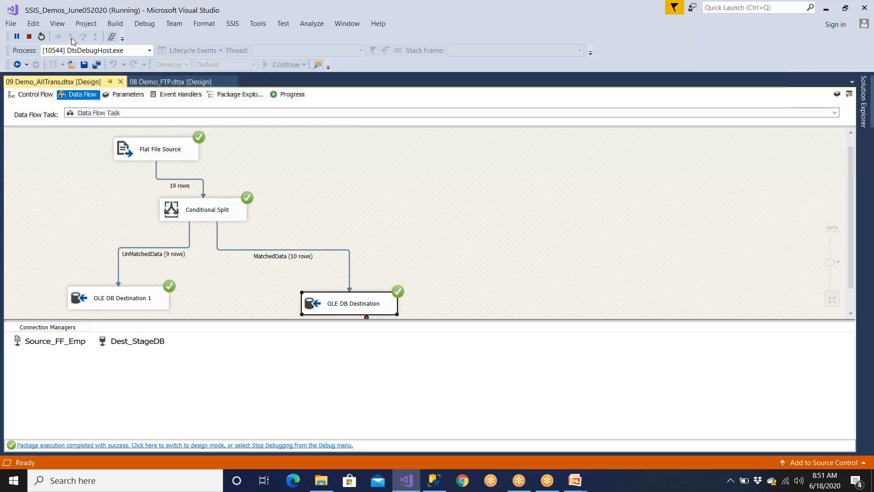
click(297, 445)
Switch to SQL Server Management Studio and execute only the Stage_Employee query to check the matched rows
click(434, 480)
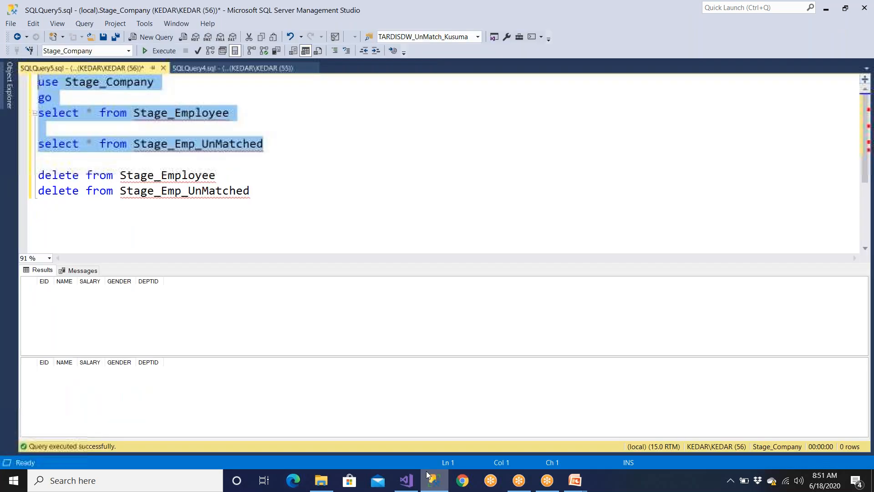
click(269, 144)
drag(245, 114, 38, 82)
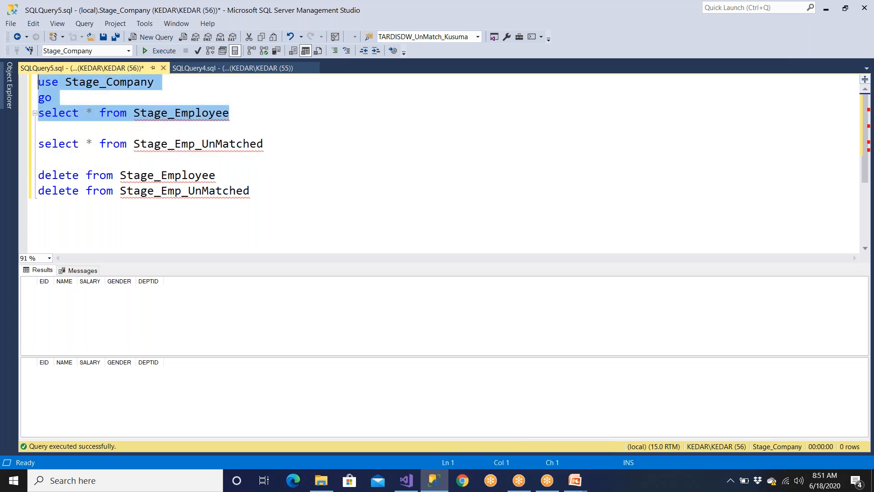
click(160, 51)
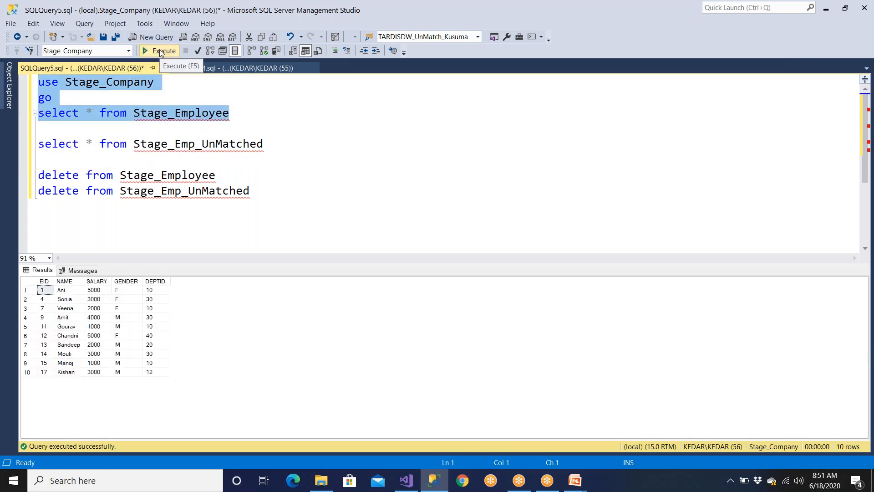
Execute only the Stage_Emp_UnMatched query and examine the GENDER values of the unmatched rows
drag(268, 144, 26, 149)
click(157, 50)
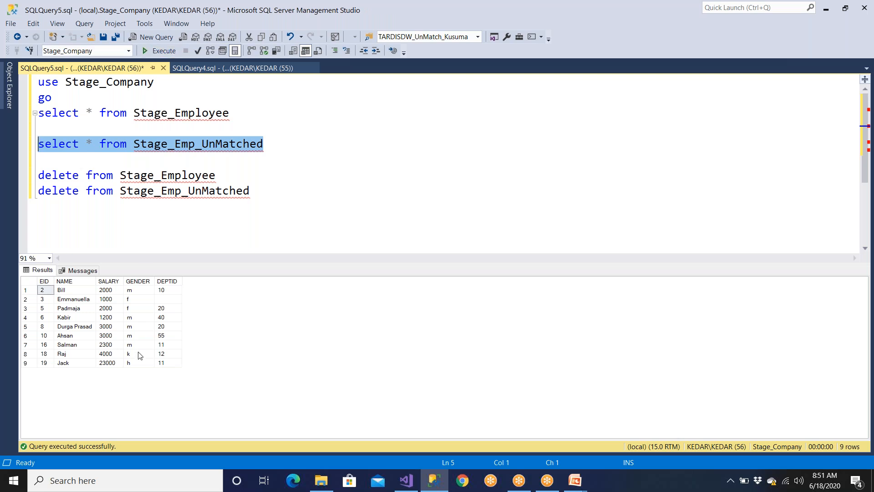
drag(132, 353, 183, 369)
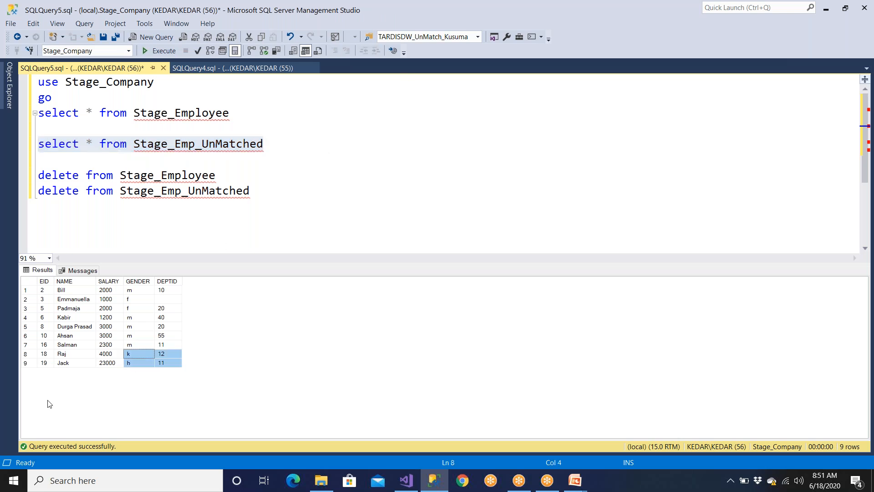
click(133, 354)
key(Down)
click(139, 346)
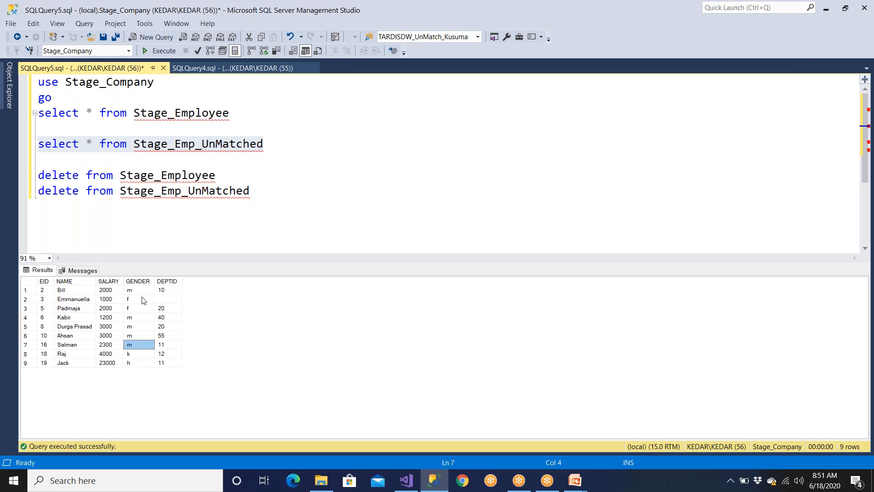
shift+click(142, 292)
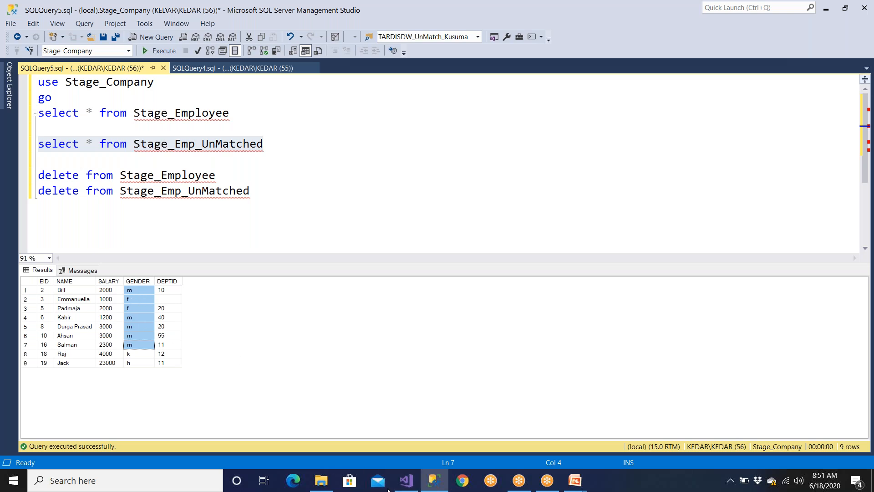
Switch to Visual Studio, copy the MatchedData condition from the Conditional Split and paste it into a new Notepad document
click(407, 481)
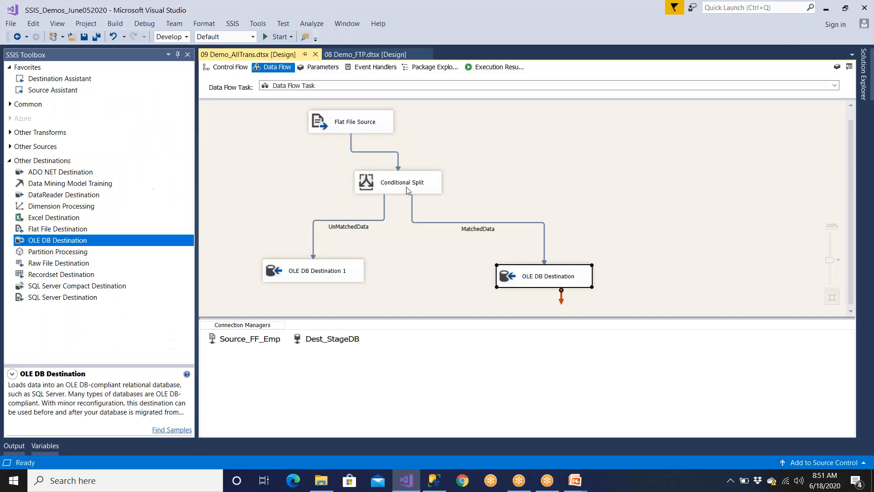
double_click(408, 191)
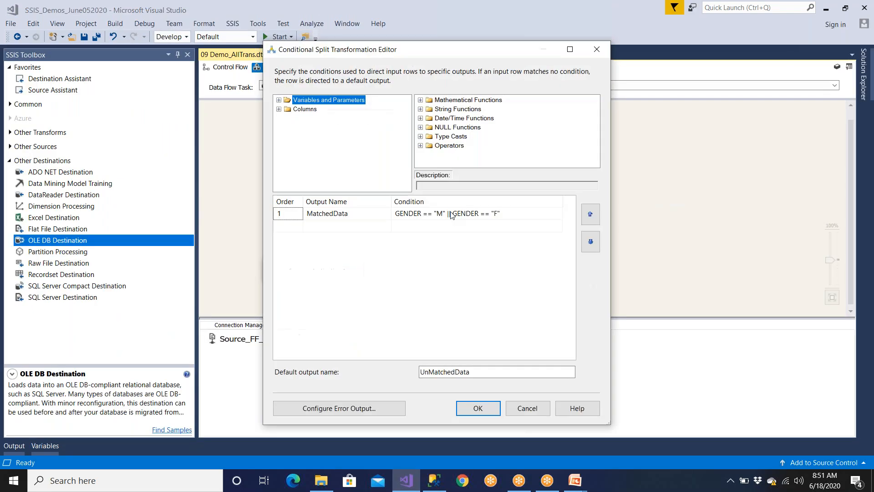
click(439, 214)
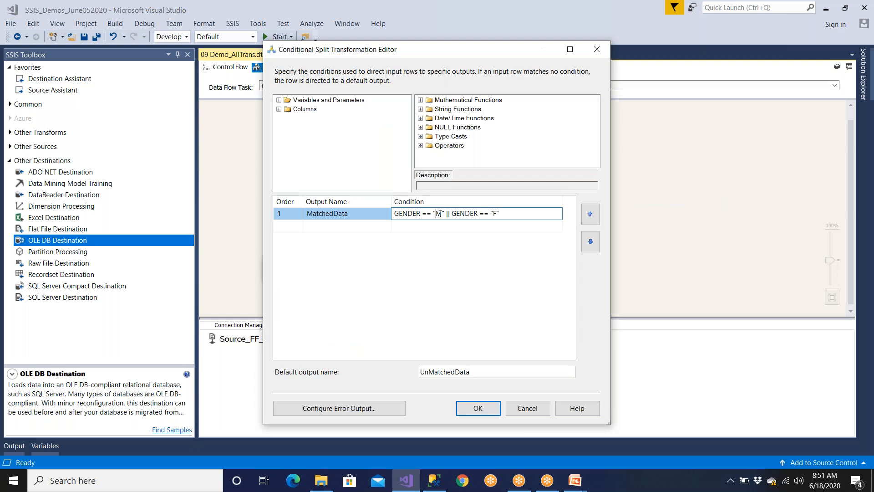
key(ctrl+a)
key(ctrl+c)
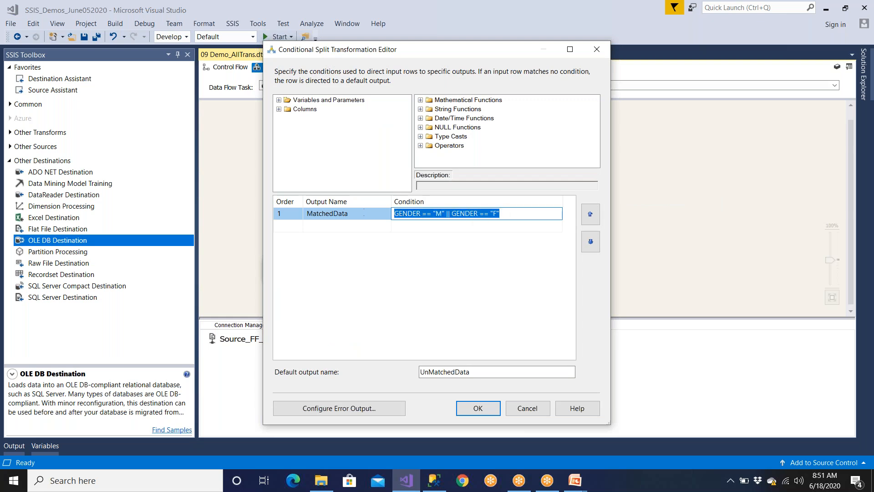
key(super)
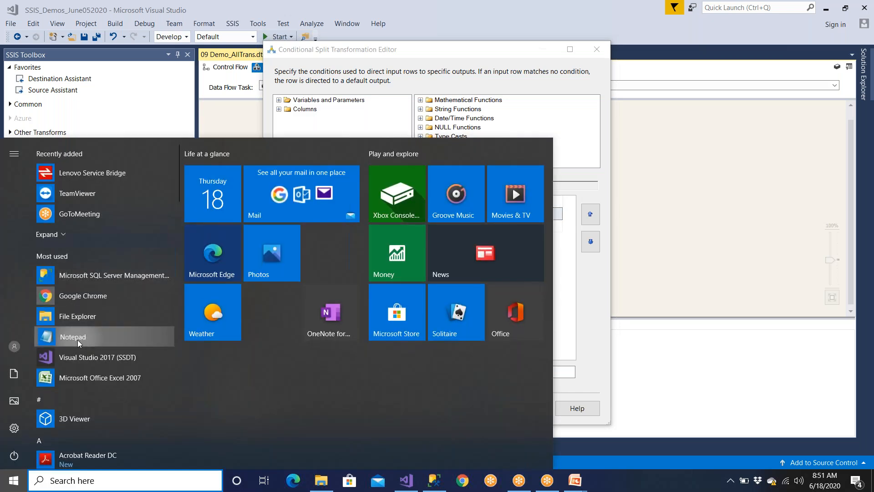
click(77, 340)
key(ctrl+v)
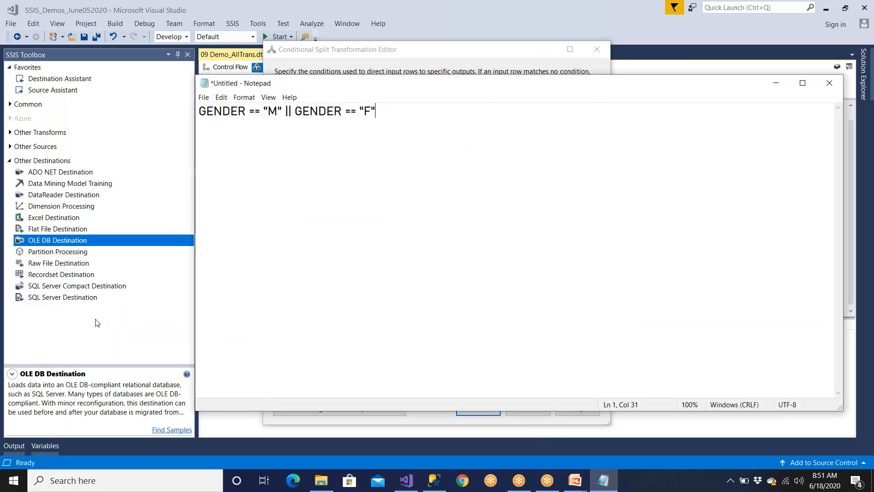
Change the pasted condition's gender values in Notepad to "f" and "m", then return to the Conditional Split editor and close it with its settings accepted
drag(279, 111, 271, 111)
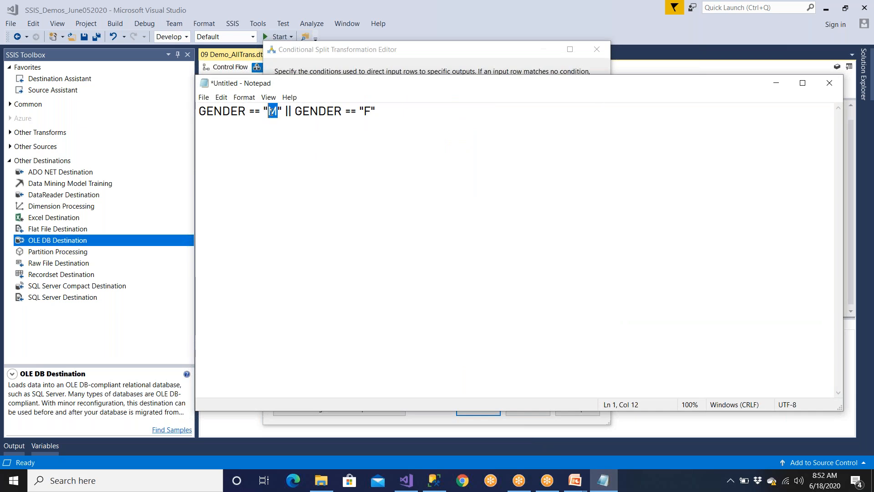
text(f)
drag(355, 111, 363, 111)
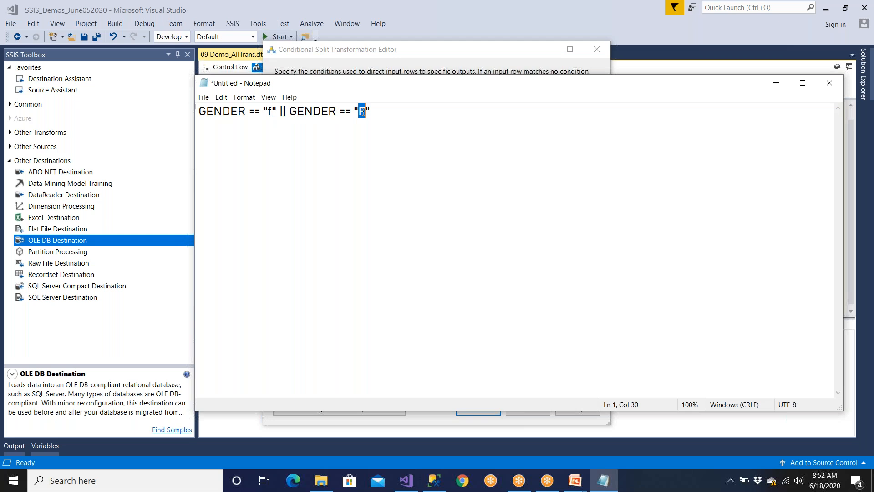
text(m)
click(334, 61)
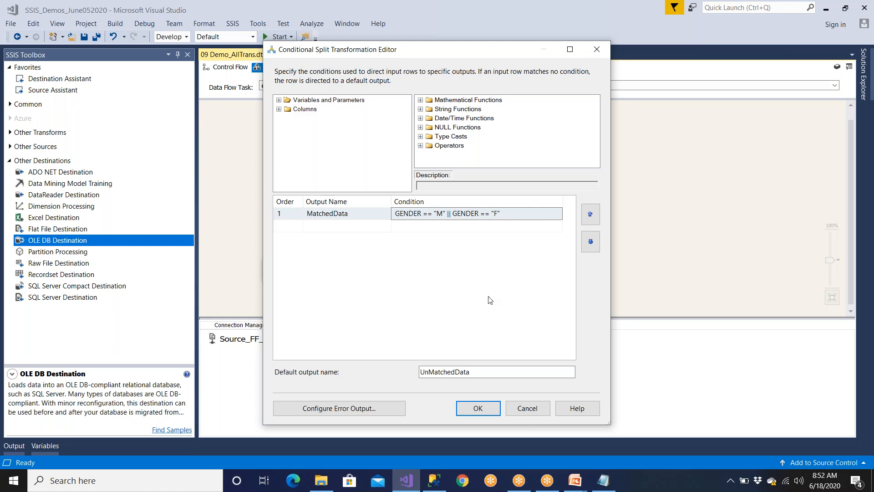
click(483, 411)
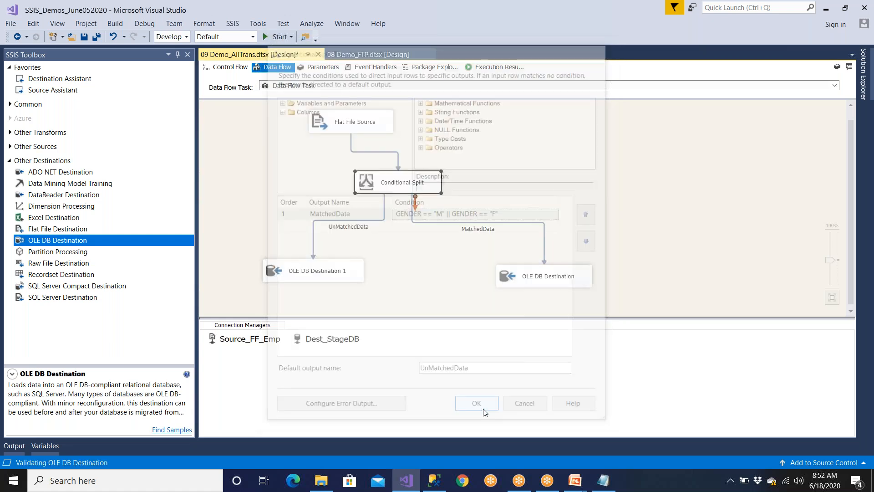
Switch to SQL Server Management Studio, execute both select queries together and examine the GENDER values of the unmatched rows
click(432, 478)
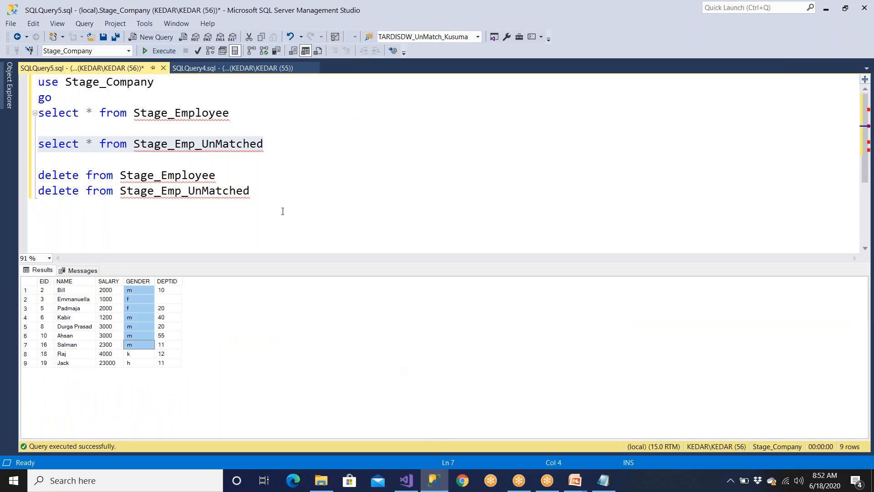
click(283, 159)
double_click(196, 144)
drag(110, 138, 38, 112)
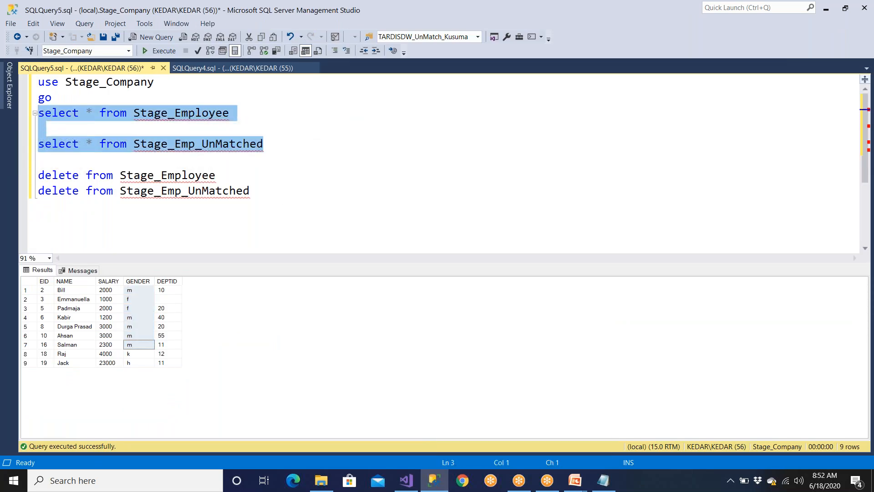
click(148, 50)
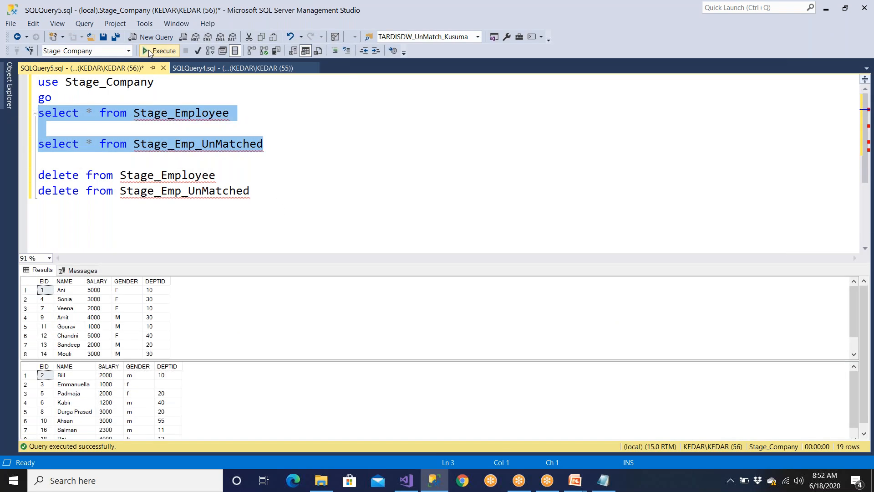
drag(136, 385, 143, 433)
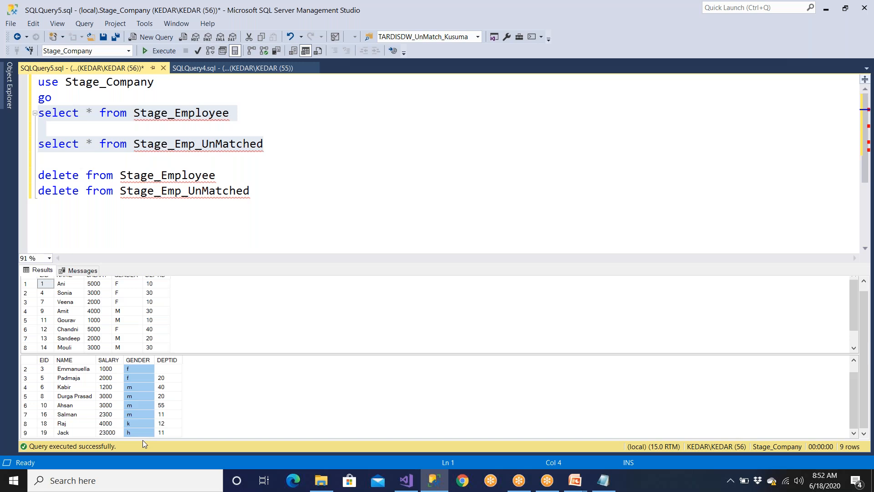
Delete all rows from Stage_Employee and Stage_Emp_UnMatched, then query both tables again
drag(250, 191, 39, 175)
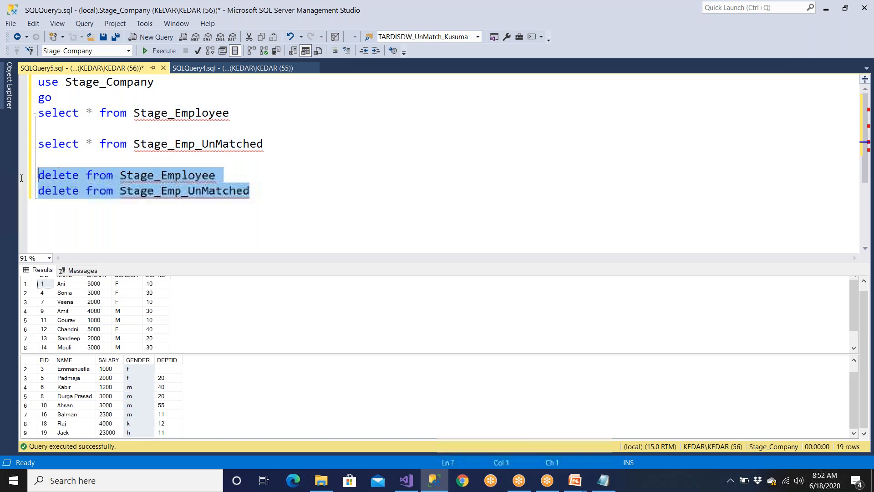
click(162, 51)
drag(274, 144, 36, 82)
click(161, 51)
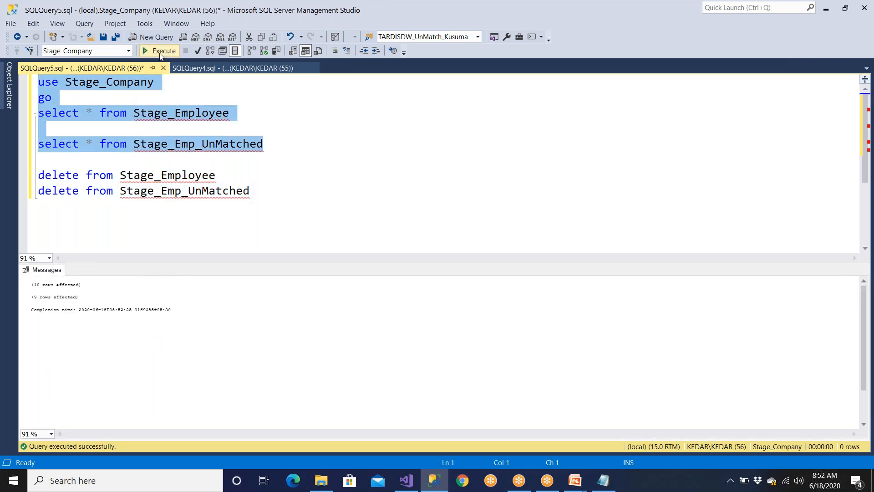
Switch to Visual Studio and preview the Flat File Source's sample rows in an enlarged data view
click(406, 481)
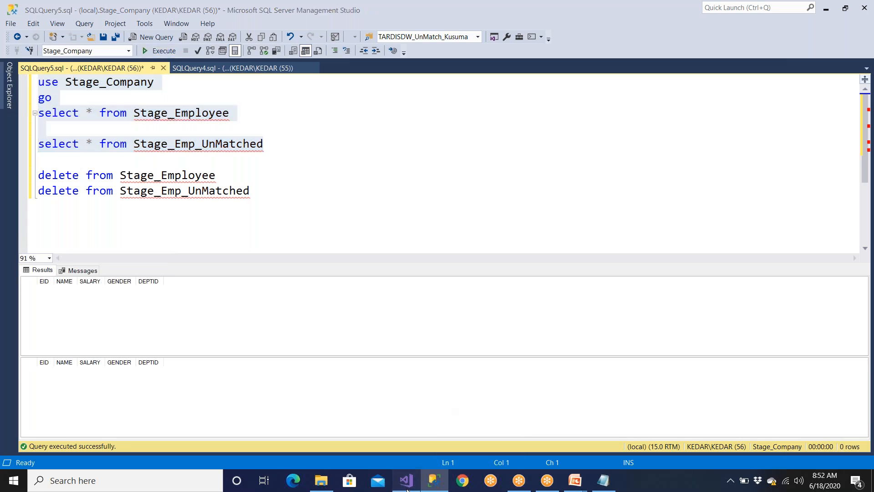
double_click(376, 125)
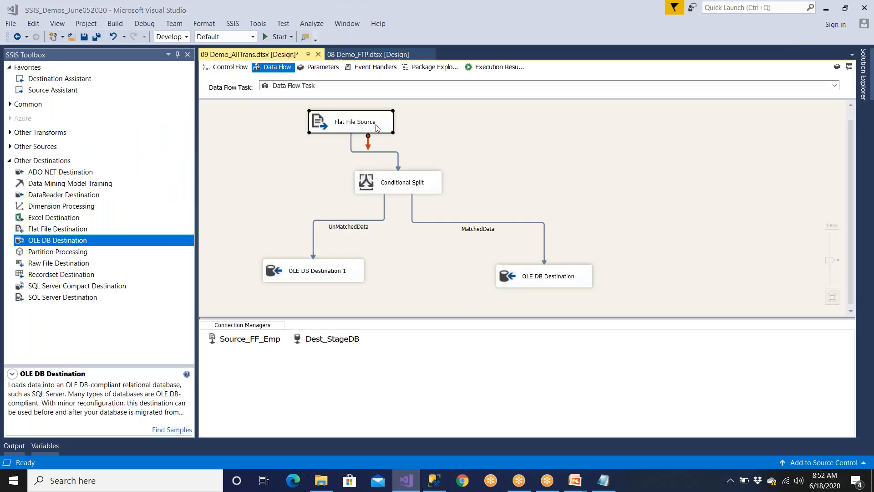
click(369, 190)
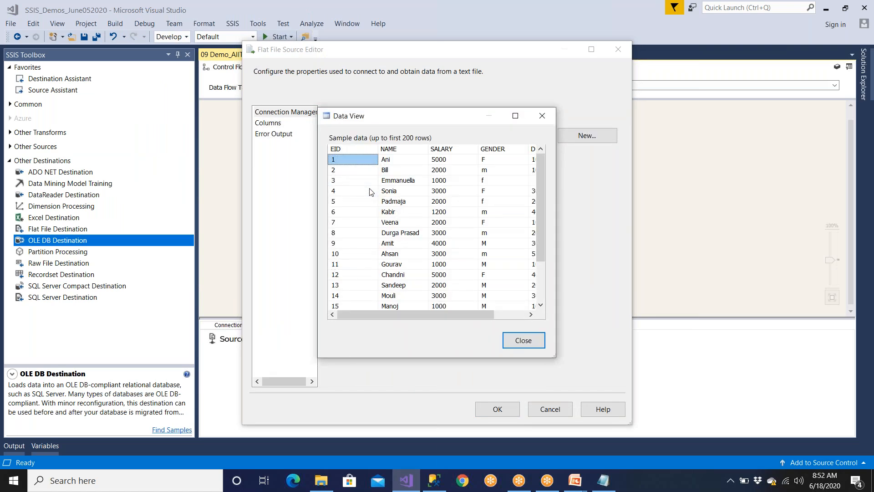
click(516, 116)
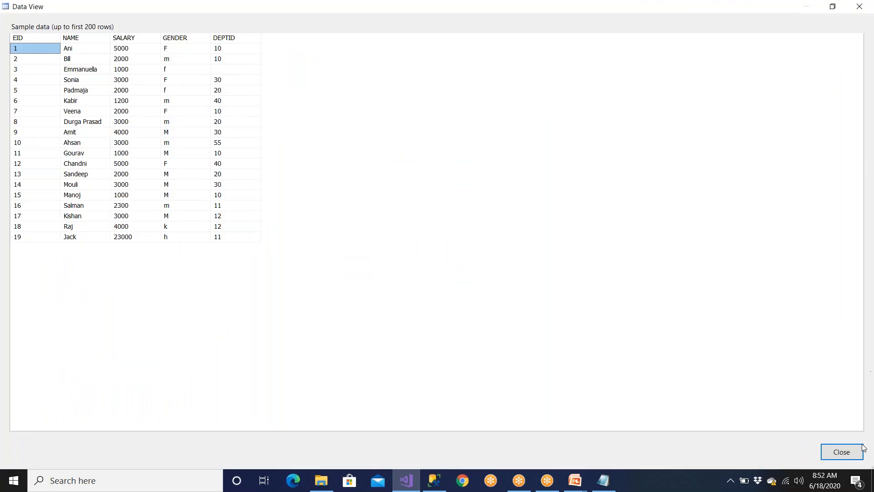
click(850, 453)
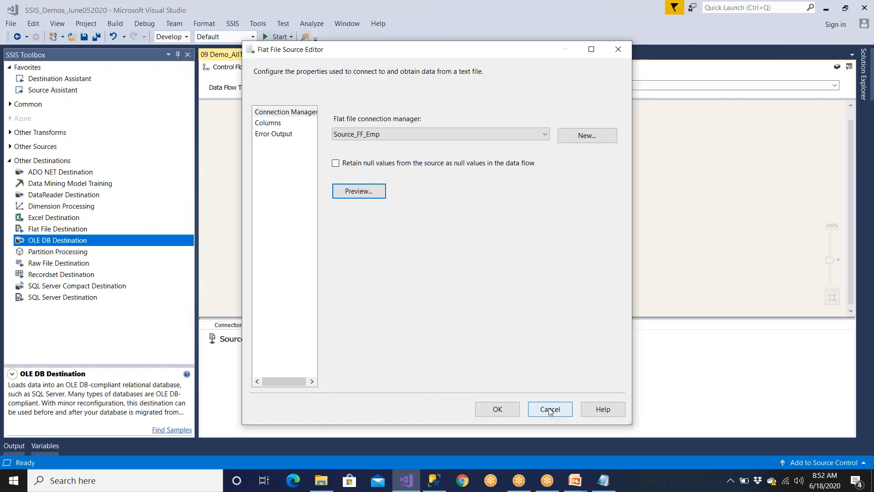
click(498, 409)
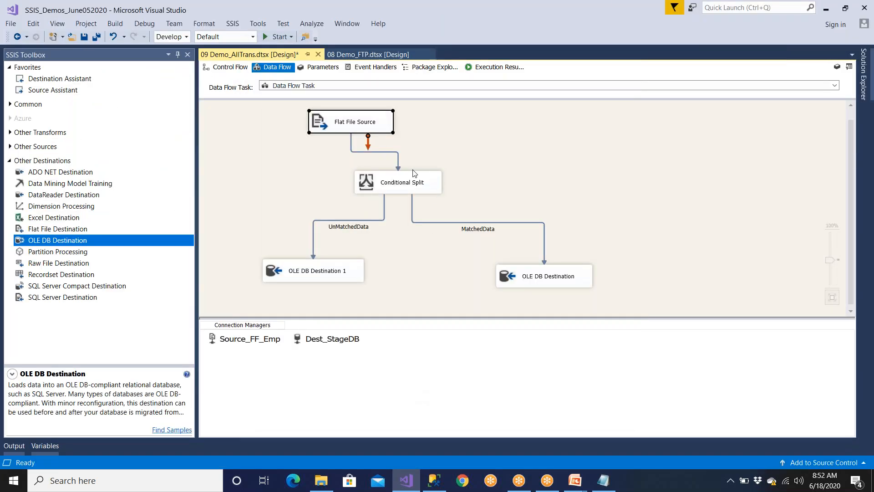
Delete the data path between the Flat File Source and the Conditional Split
click(398, 164)
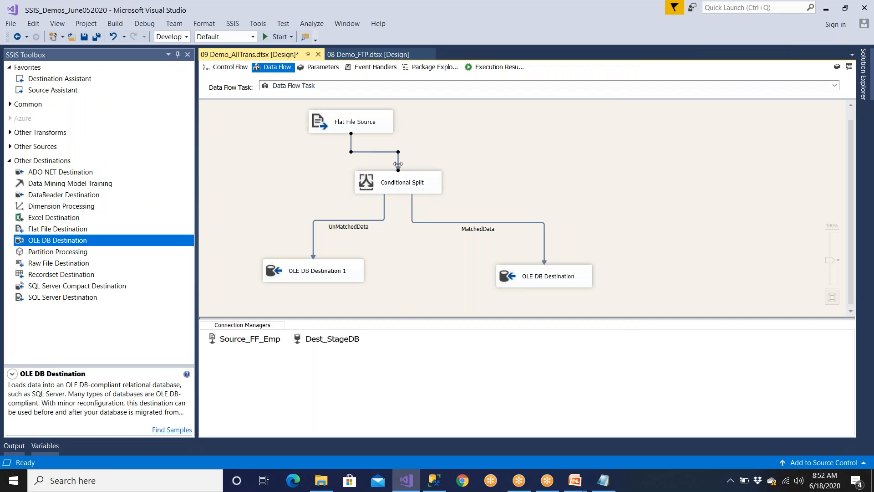
right_click(398, 164)
click(426, 276)
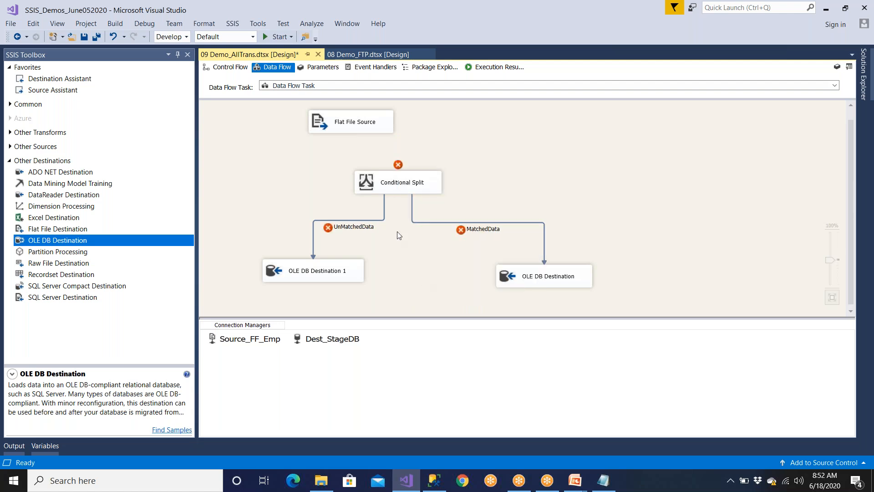
Add a Character Map transformation beside the Flat File Source and connect the source's output to it
click(11, 160)
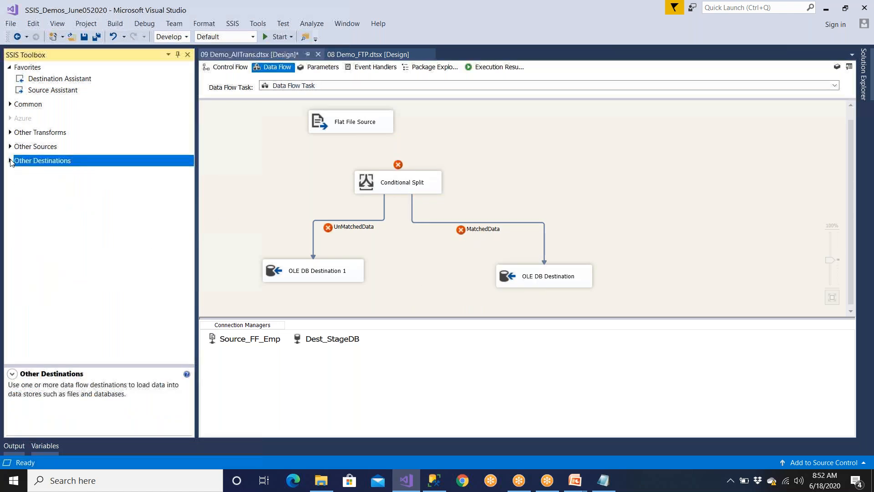
click(10, 132)
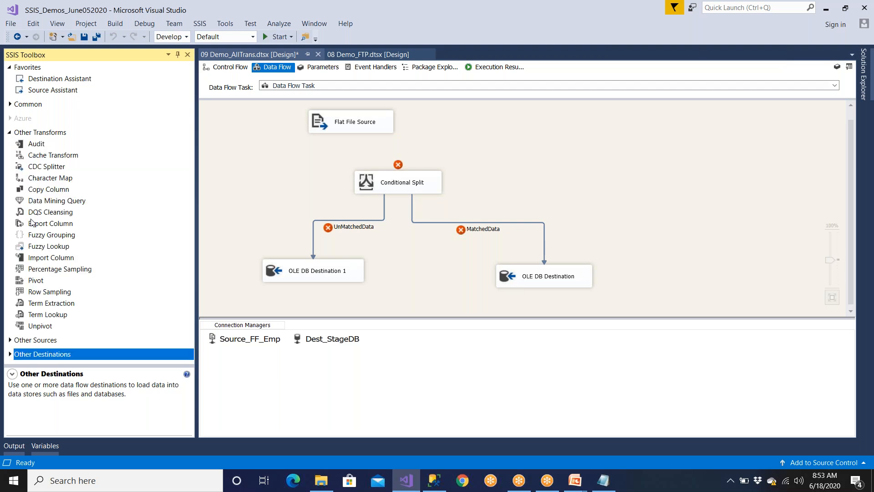
drag(57, 180, 501, 122)
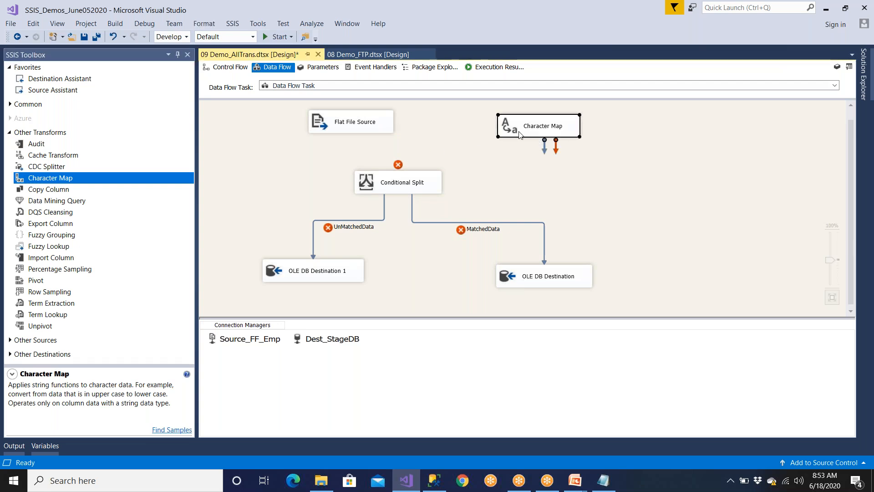
click(380, 131)
drag(357, 143, 504, 127)
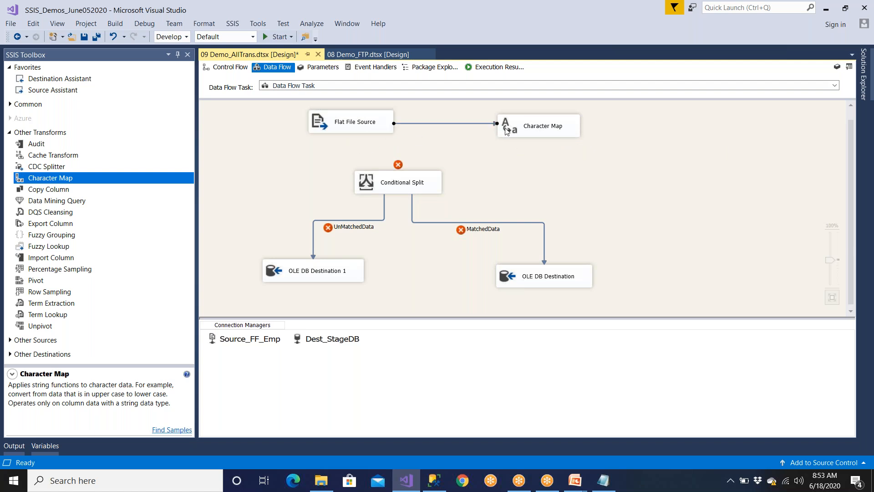
Open the Character Map's settings, include the GENDER column and set its destination to In-place change
click(561, 136)
double_click(562, 137)
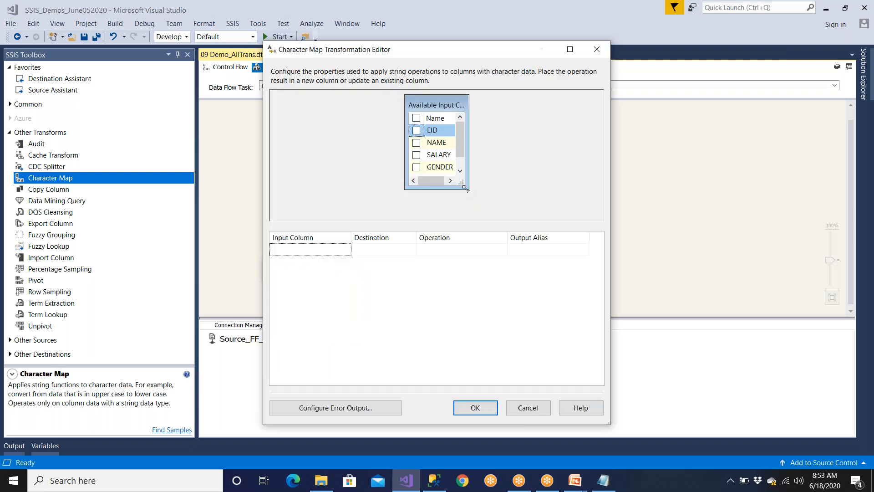
click(416, 168)
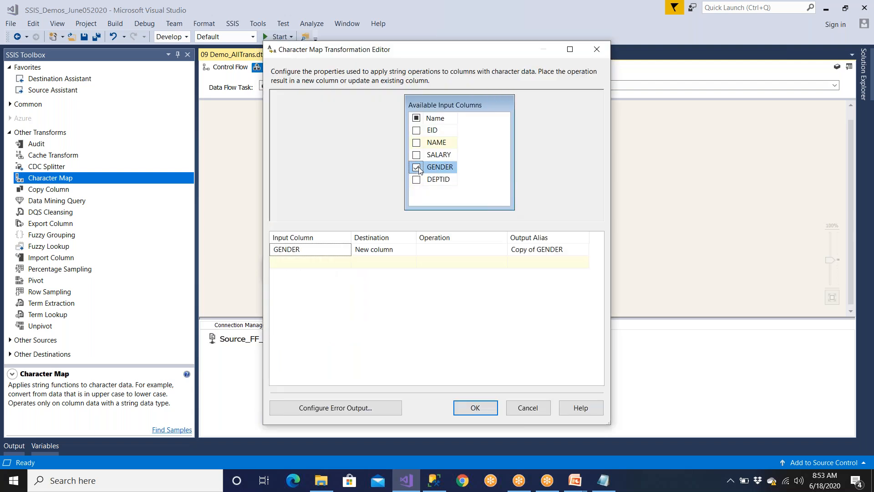
click(382, 249)
click(390, 269)
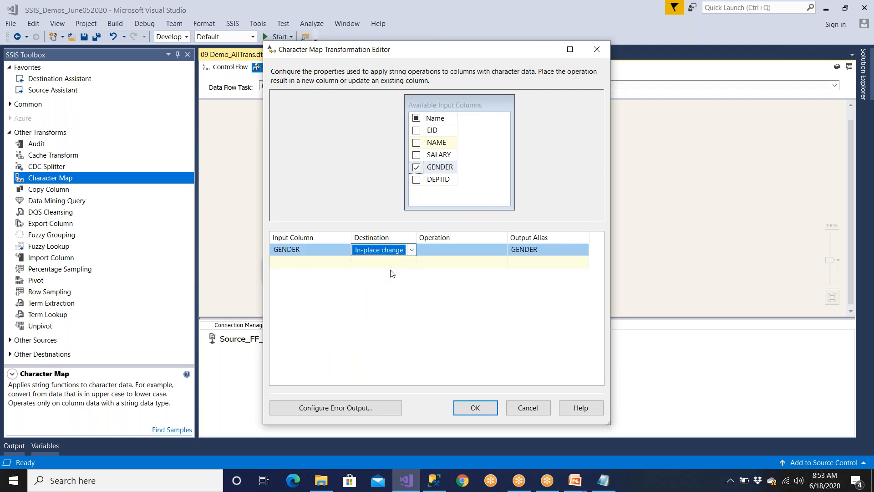
Set the GENDER column's operation to Uppercase, keep the In-place change destination and apply the Character Map settings
click(494, 256)
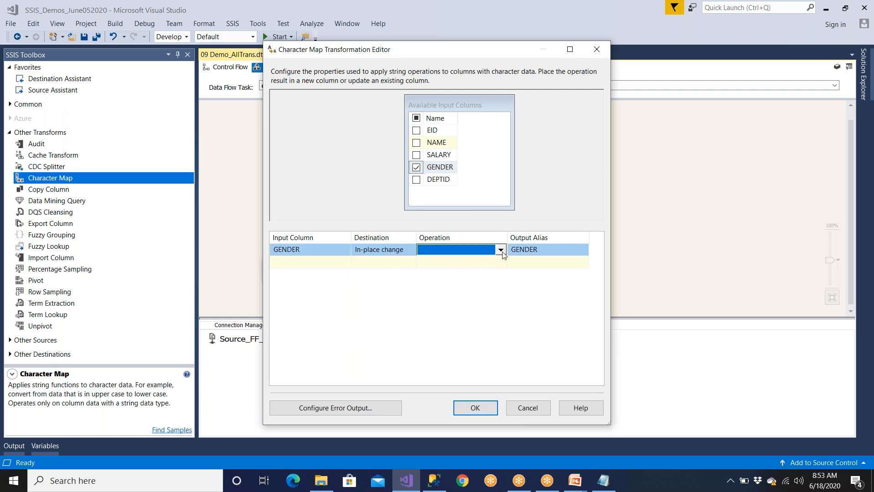
click(501, 251)
click(432, 283)
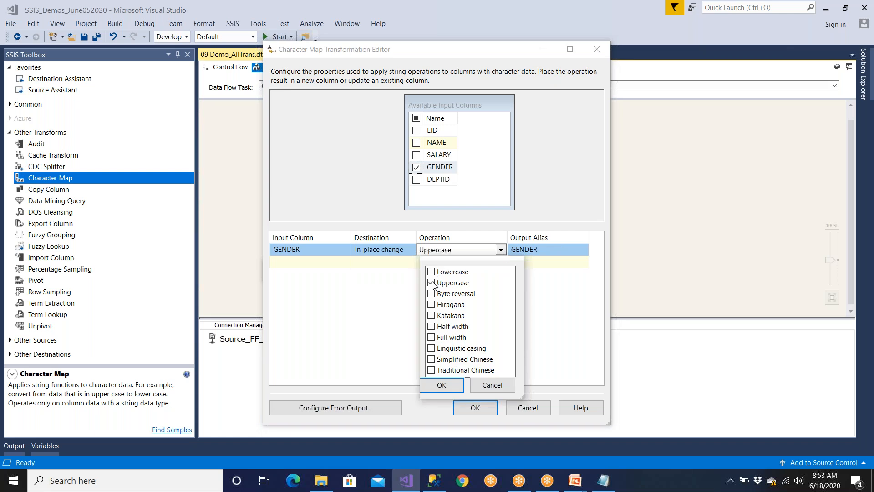
click(442, 385)
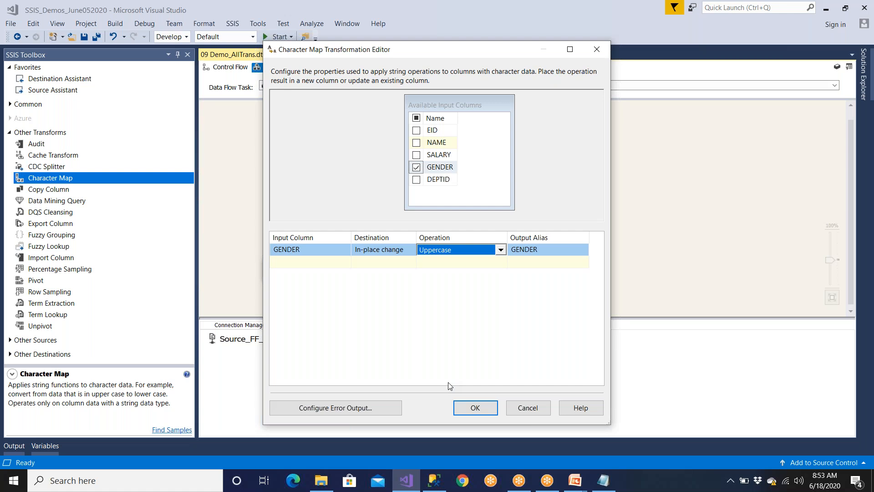
click(361, 251)
click(361, 252)
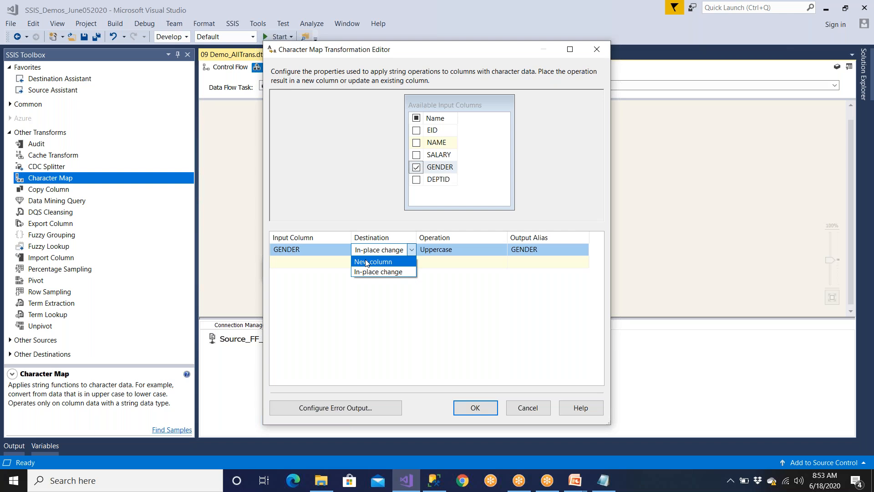
click(368, 271)
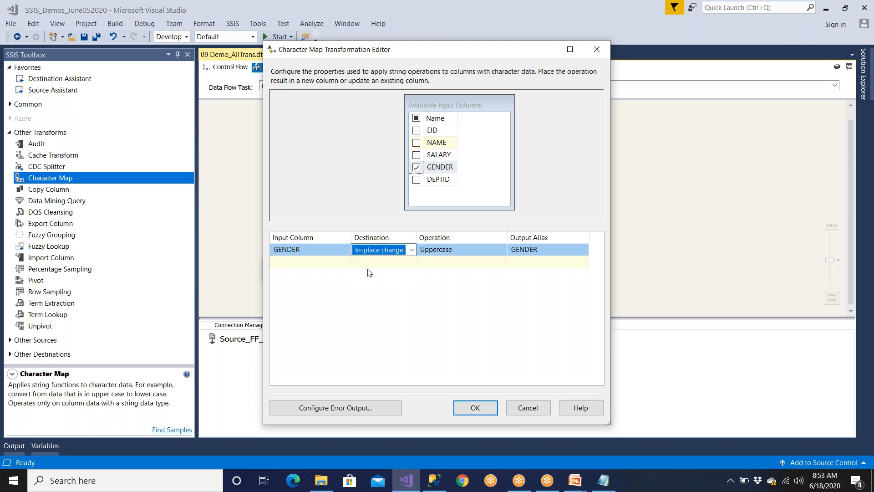
click(444, 254)
click(446, 387)
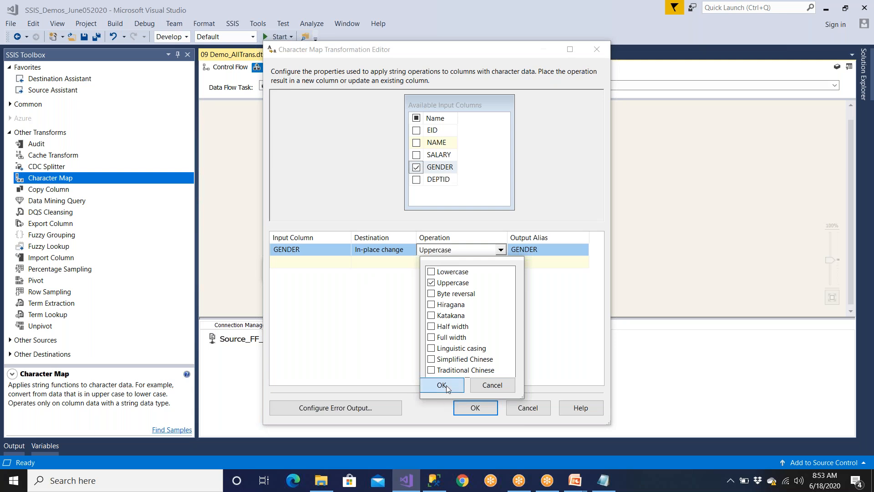
click(483, 407)
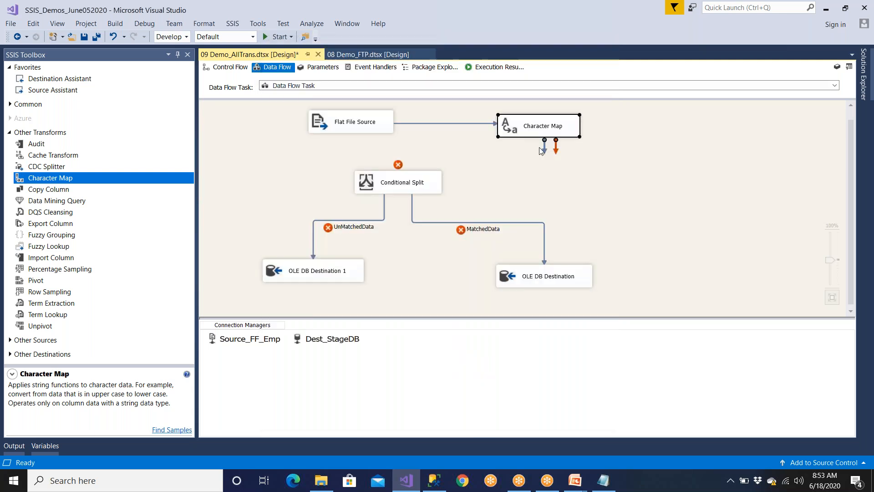
Connect the Character Map's output to the Conditional Split, review the Character Map settings and save the package
drag(544, 148, 437, 185)
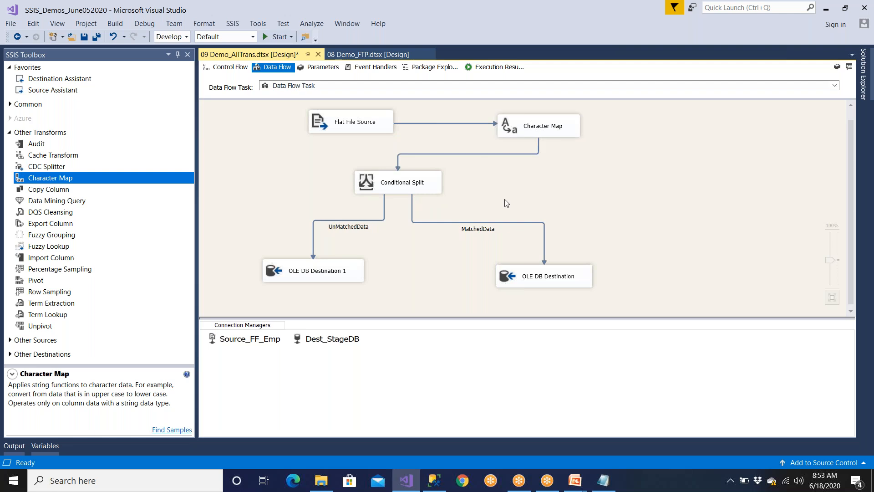
double_click(531, 130)
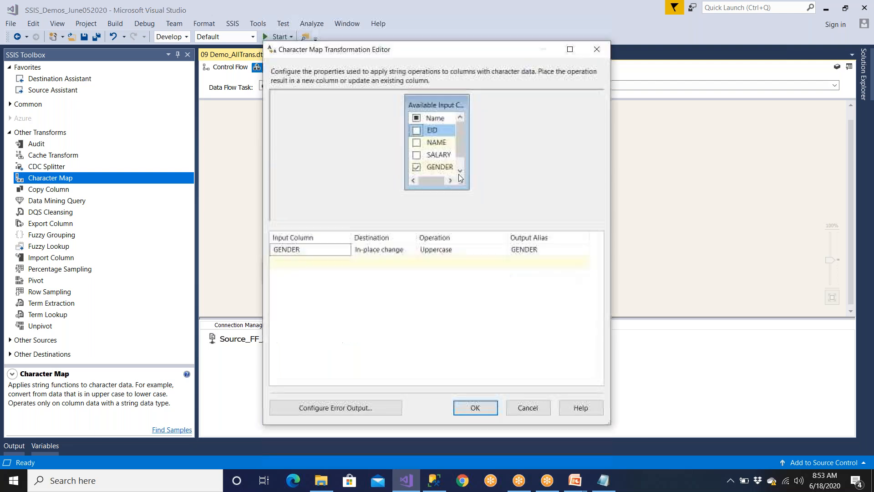
click(486, 407)
click(88, 40)
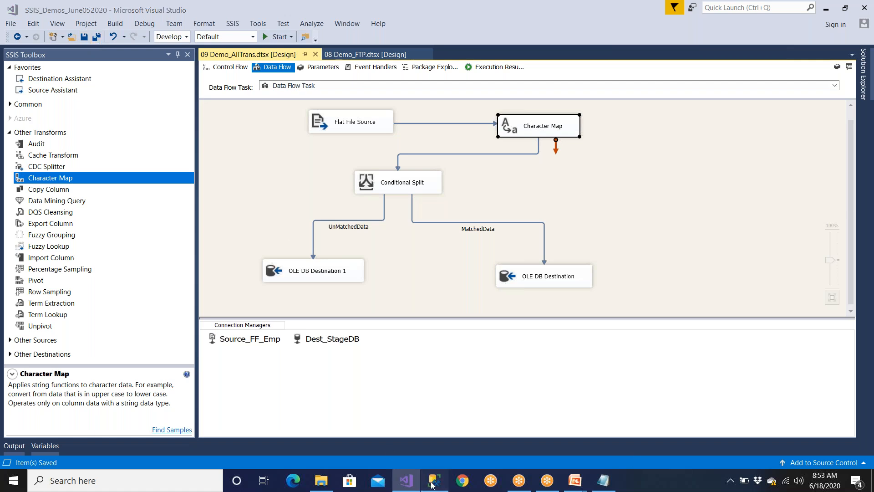
Run the 09 Demo_AllTrans package in the debugger and return to design mode once it completes
click(433, 484)
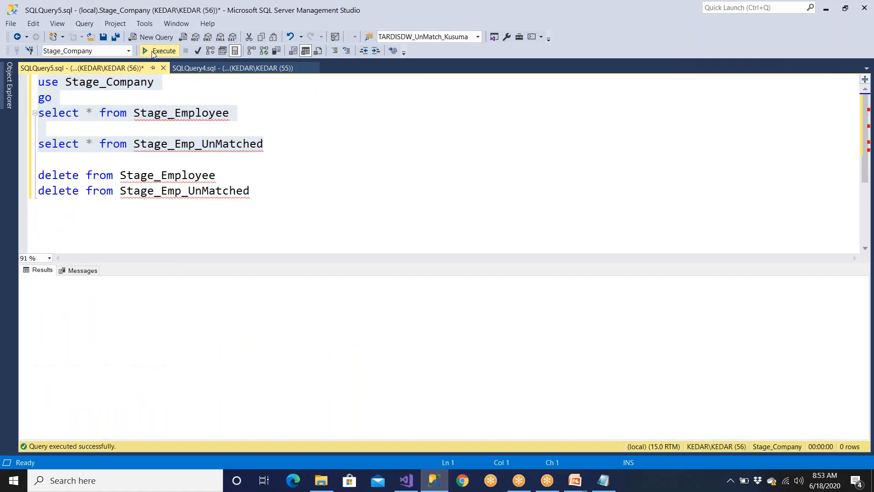
key(alt+Tab)
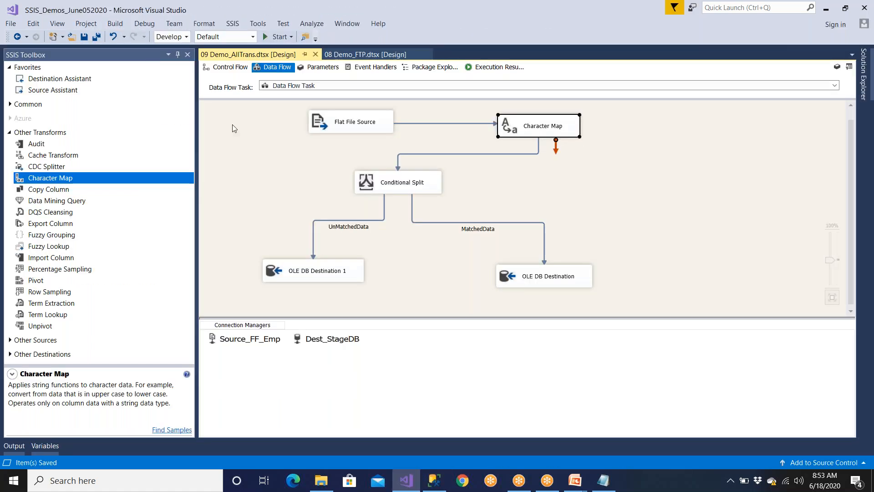
key(F5)
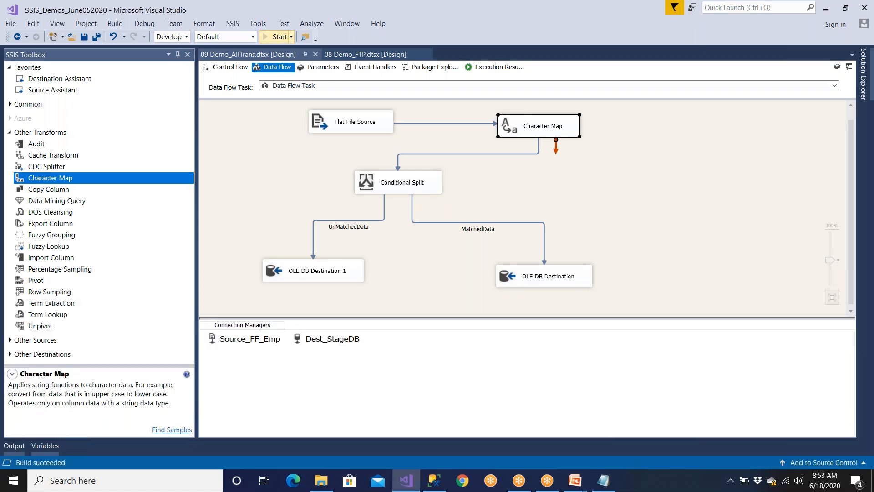
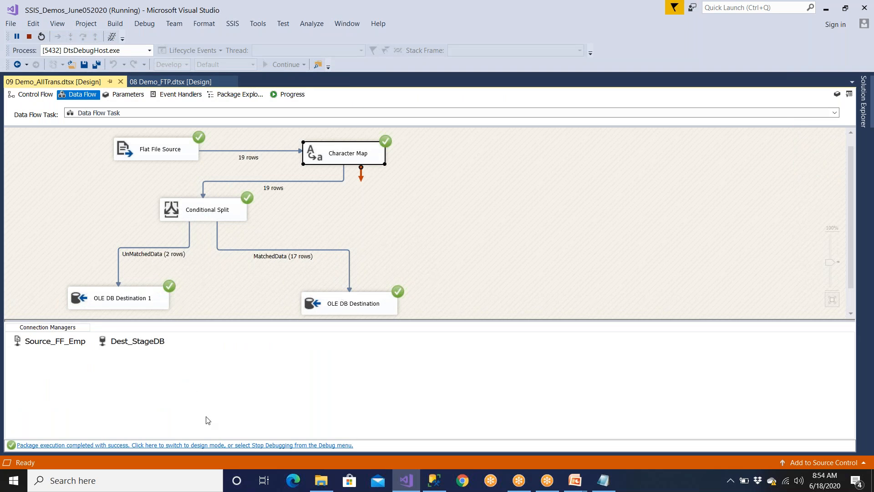
click(214, 445)
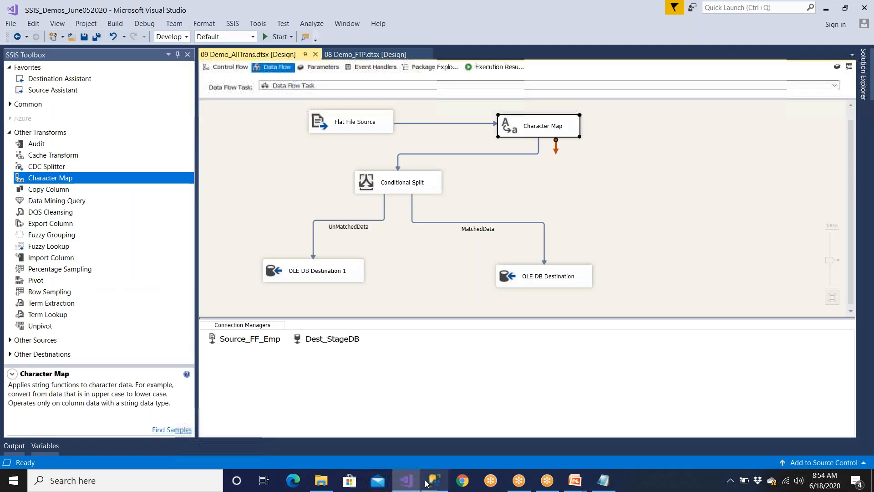
Switch to SQL Server Management Studio, query all rows of Stage_Employee and examine the GENDER values
key(alt+Tab)
drag(229, 113, 113, 70)
click(151, 49)
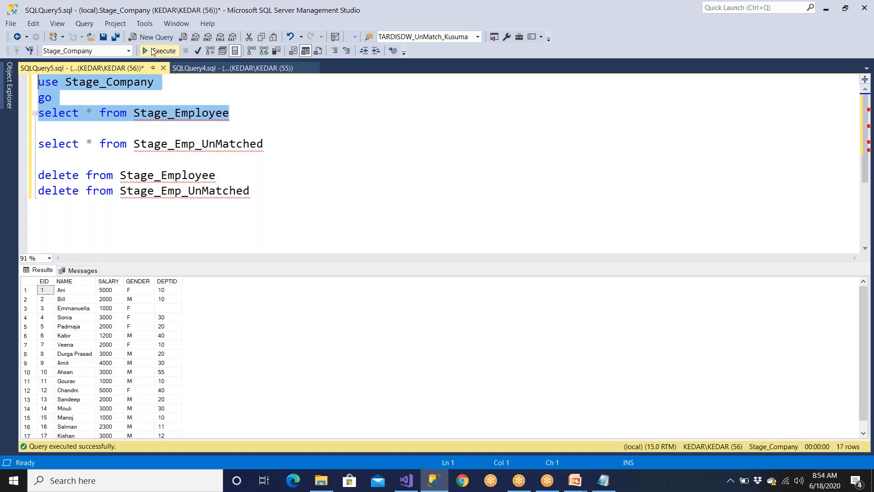
click(140, 336)
scroll(140, 336, down, 1)
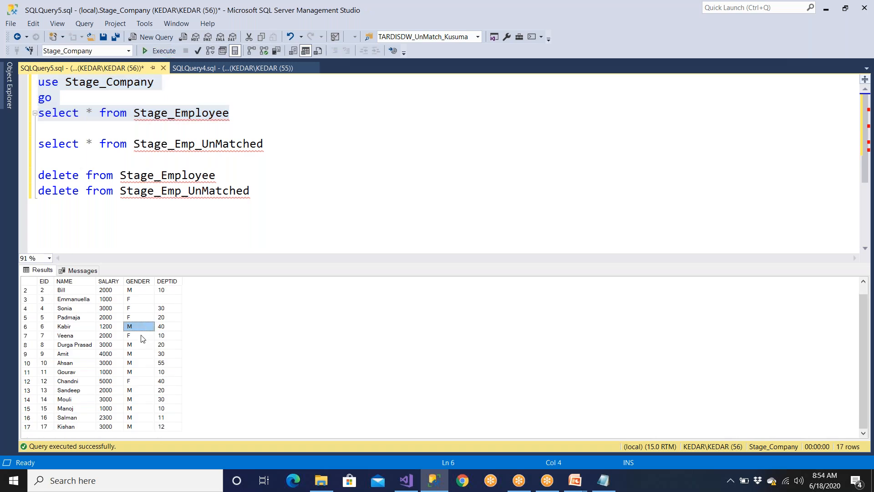
Query all rows of Stage_Emp_UnMatched and examine the GENDER values of the returned rows
click(274, 145)
drag(274, 144, 23, 146)
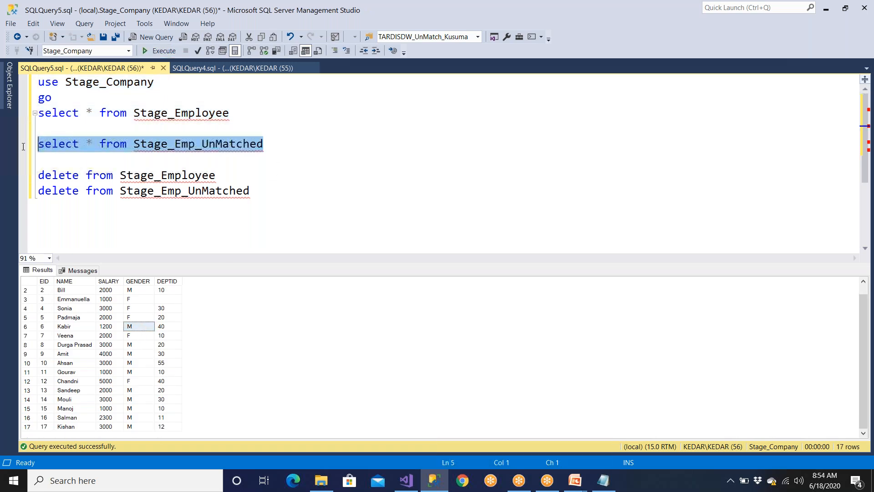
click(147, 52)
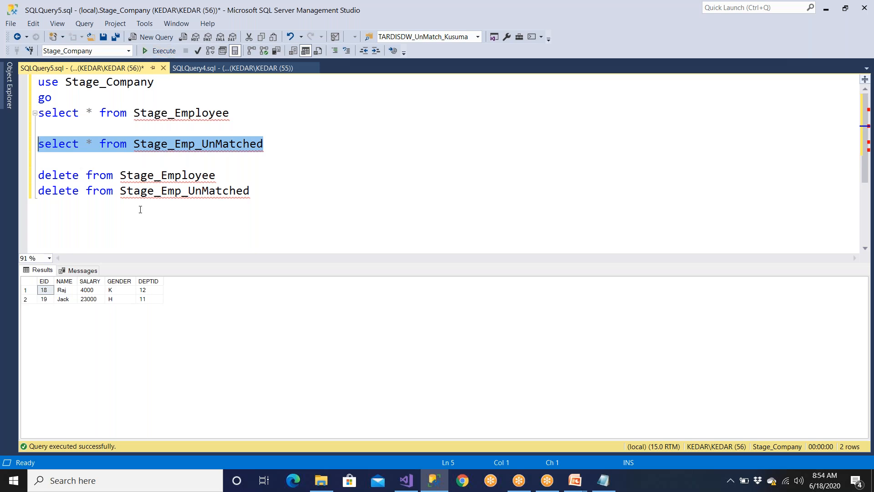
click(119, 291)
click(67, 302)
click(129, 305)
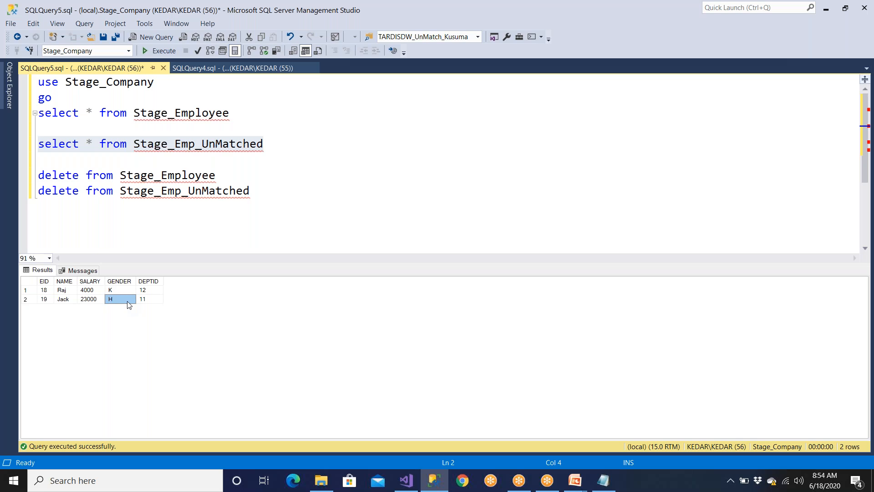
Switch to Visual Studio, delete the Character Map and connect the Flat File Source directly to the Conditional Split
click(406, 481)
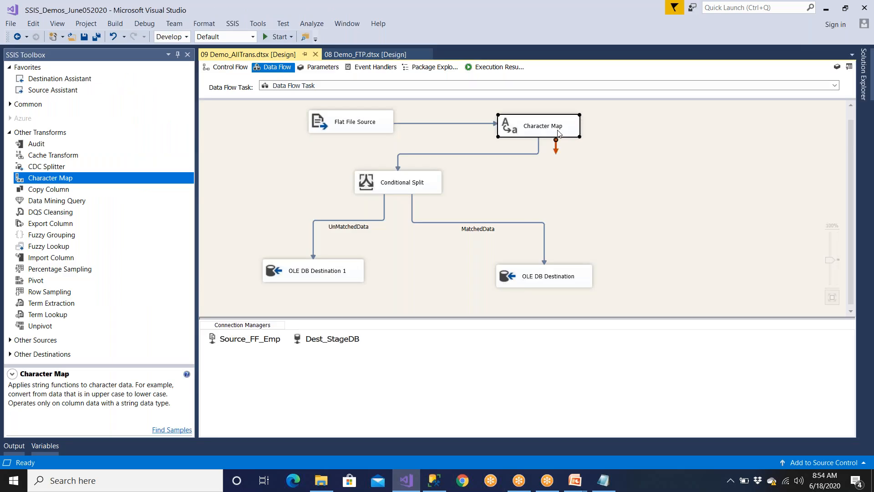
key(Delete)
click(376, 126)
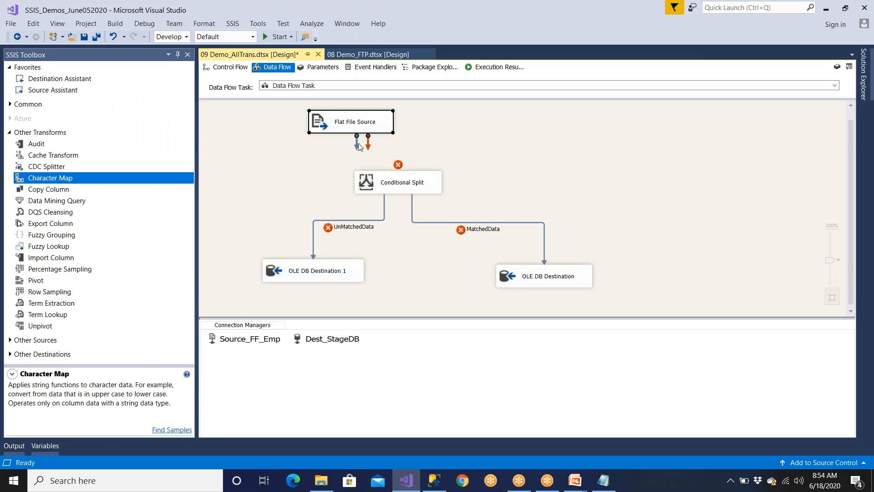
drag(357, 142, 397, 181)
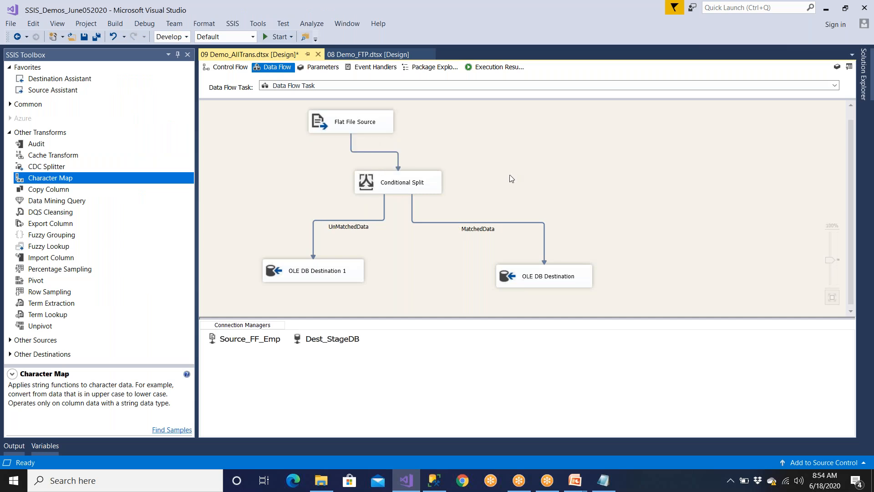
In the enlarged Conditional Split editor, insert the UPPER string function at the start of the MatchedData condition
double_click(431, 188)
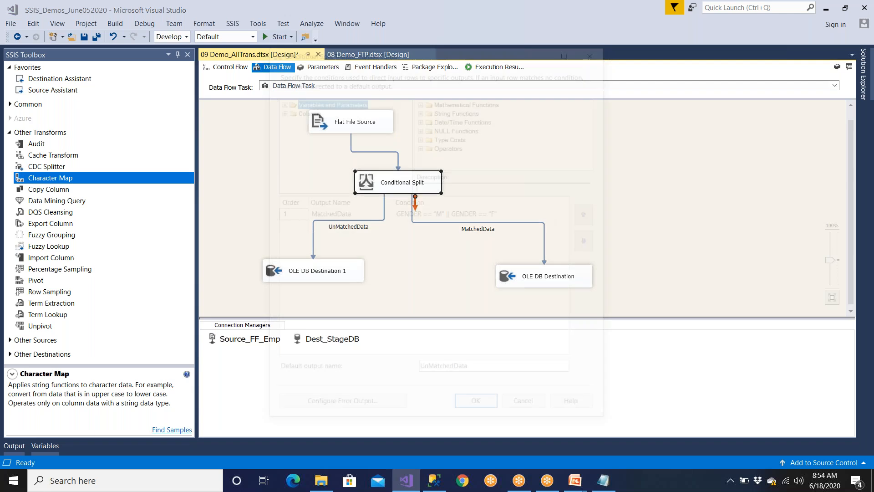
click(569, 49)
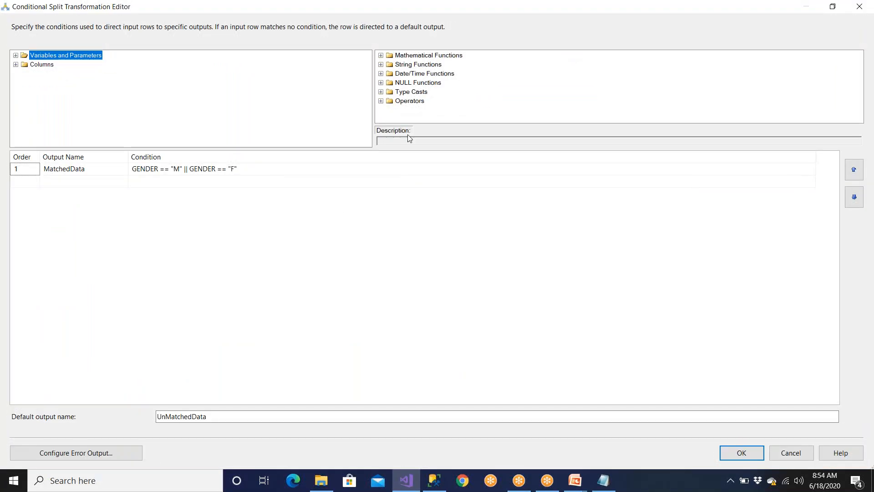
drag(408, 148, 420, 218)
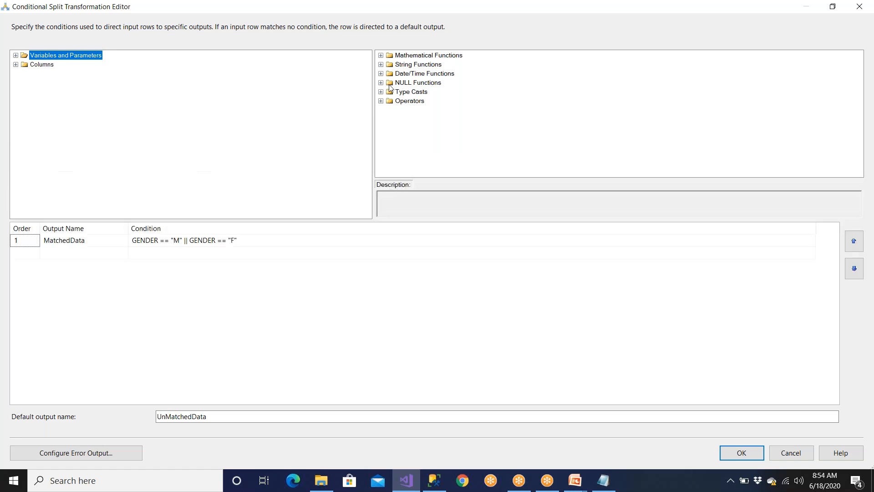
click(381, 64)
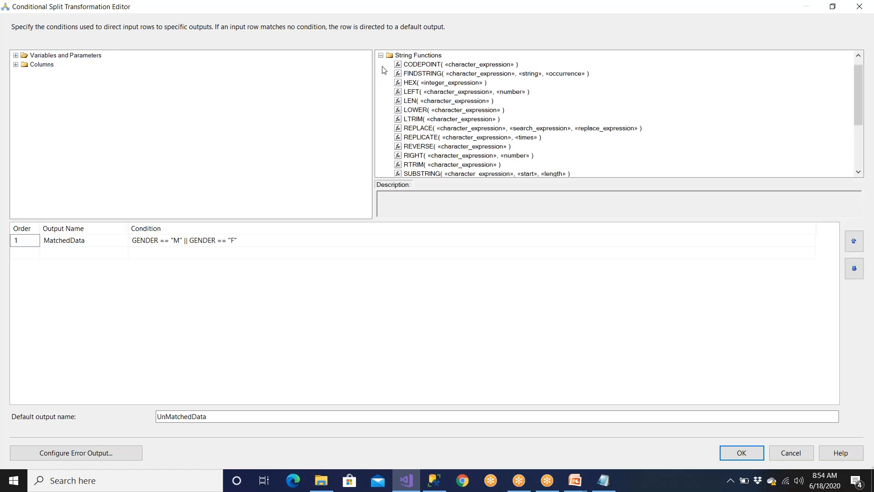
click(426, 148)
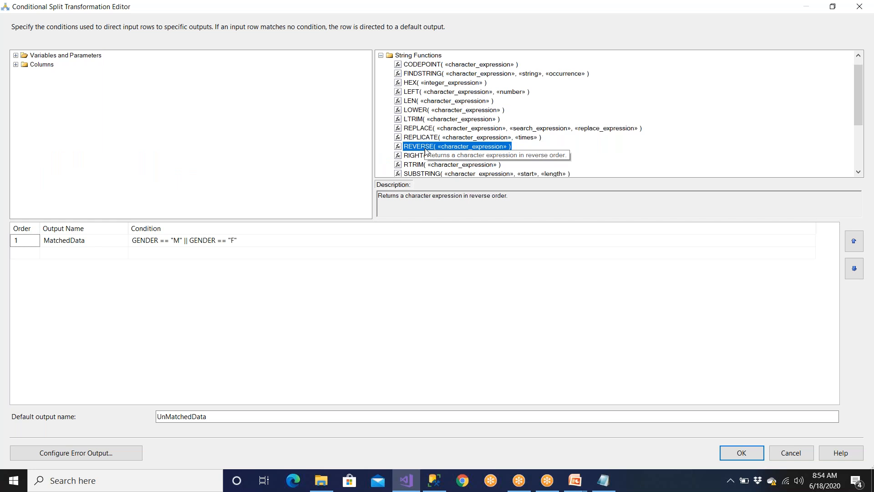
scroll(425, 149, down, 2)
click(434, 156)
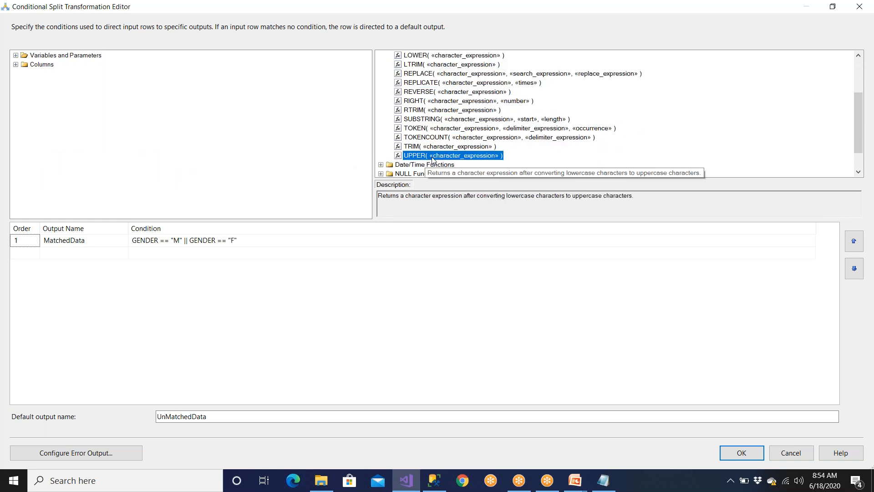
drag(433, 158, 132, 244)
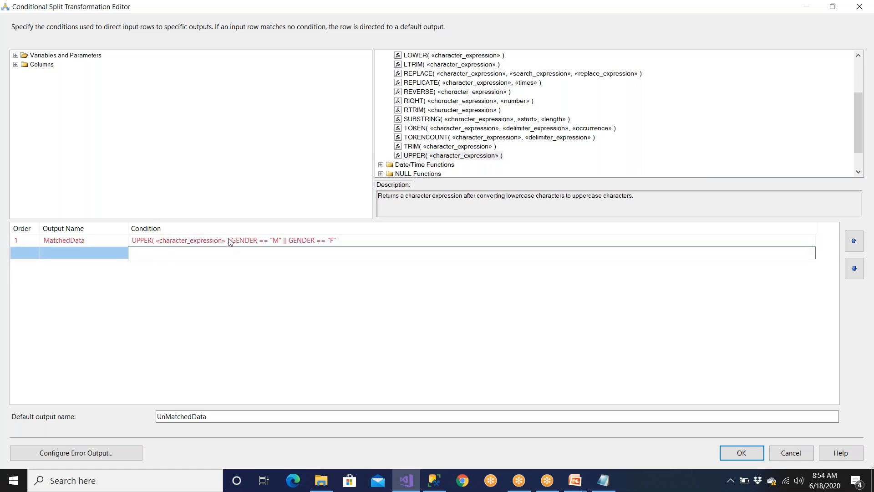
In the MatchedData condition, replace the UPPER placeholder with the first GENDER column so that it reads UPPER(GENDER) == "M"
click(229, 240)
key(BackSpace)
key(BackSpace)
key(BackSpace)
key(BackSpace)
key(BackSpace)
key(BackSpace)
key(BackSpace)
key(BackSpace)
key(BackSpace)
key(BackSpace)
key(BackSpace)
key(BackSpace)
key(BackSpace)
key(BackSpace)
key(BackSpace)
key(BackSpace)
key(BackSpace)
key(BackSpace)
key(BackSpace)
key(BackSpace)
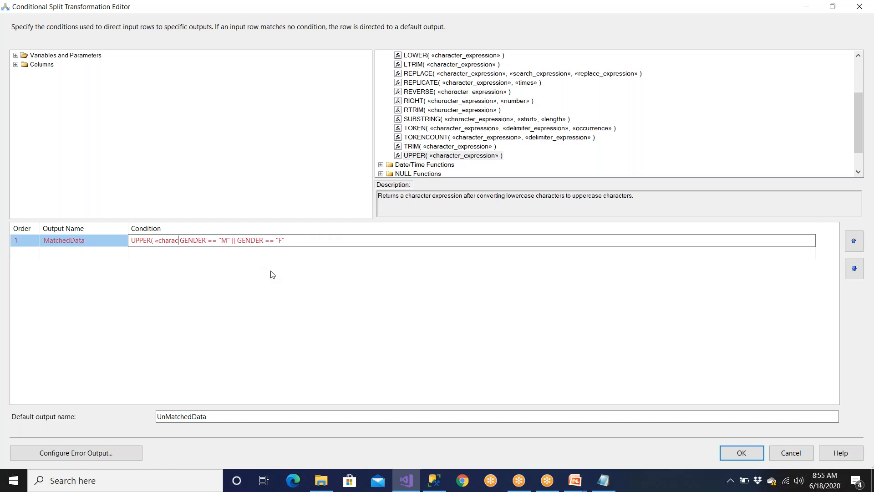
key(BackSpace)
key(BackSpace)
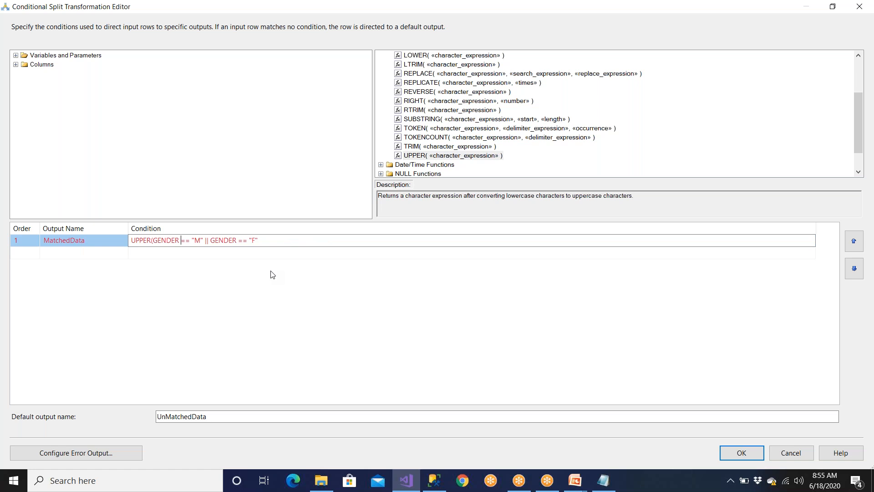
text())
Copy UPPER(GENDER) over the second GENDER of the condition, accept the Conditional Split changes and save the package
key(shift+Left)
key(shift+Left)
key(shift+Left)
key(shift+Left)
key(shift+Left)
key(shift+Left)
key(shift+Left)
key(shift+Left)
key(shift+Left)
key(shift+Left)
key(shift+Left)
key(shift+Left)
key(shift+Left)
key(ctrl+c)
key(Right)
key(Right)
key(Right)
key(Right)
key(shift+Right)
key(shift+Right)
key(shift+Right)
key(shift+Right)
key(shift+Right)
key(ctrl+v)
key(Return)
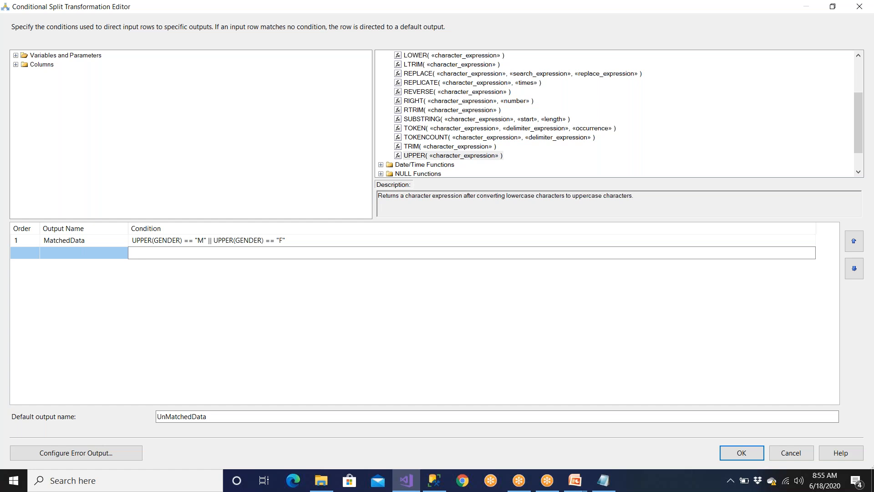
click(738, 453)
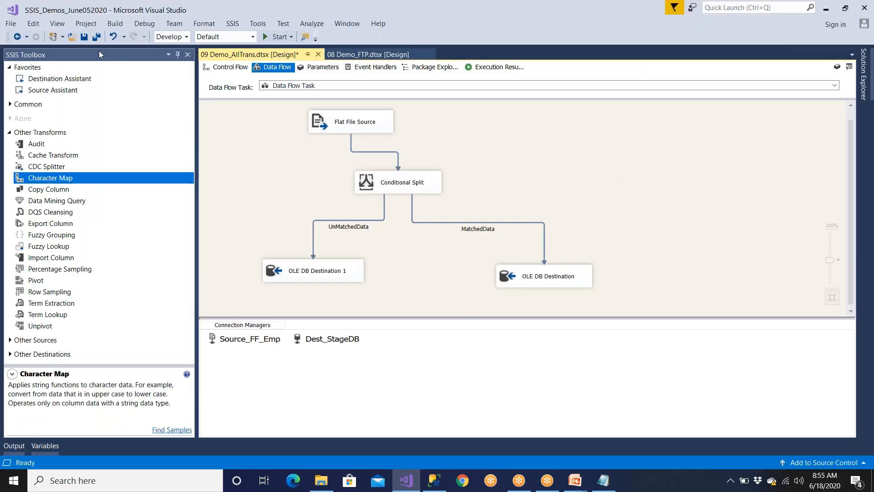
click(84, 36)
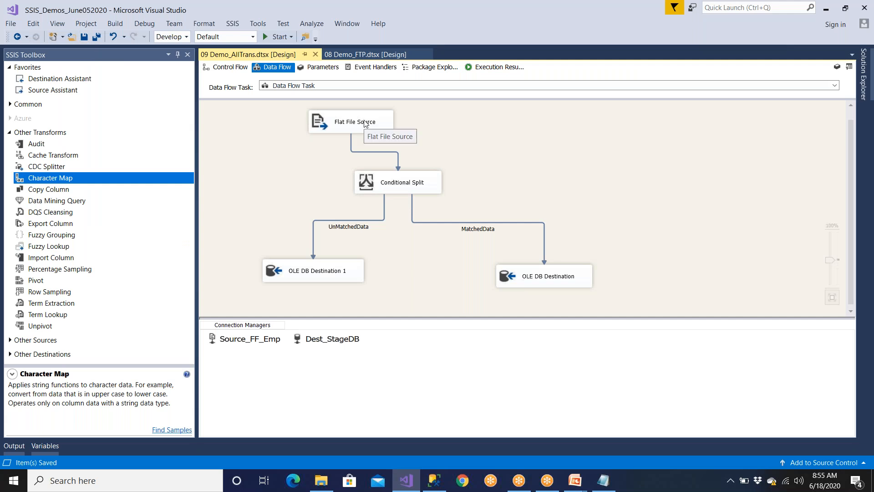
Reopen the Conditional Split editor, review the MatchedData condition and close the editor
click(376, 128)
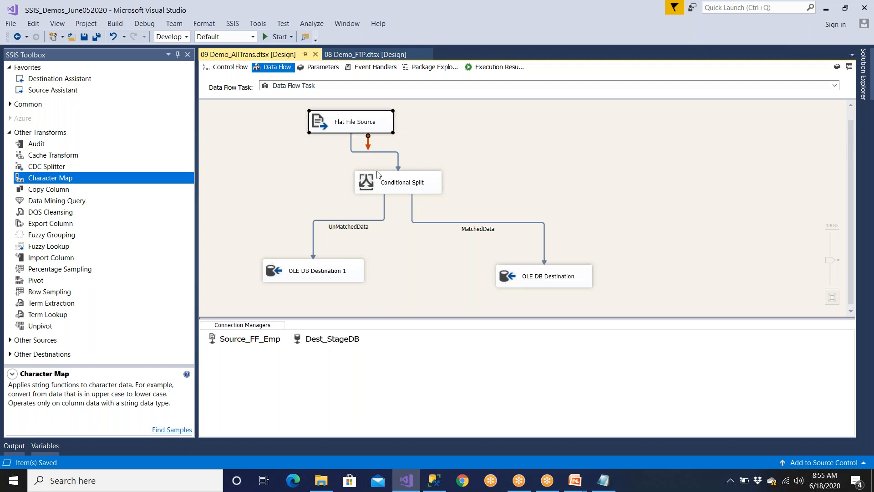
click(382, 181)
double_click(382, 181)
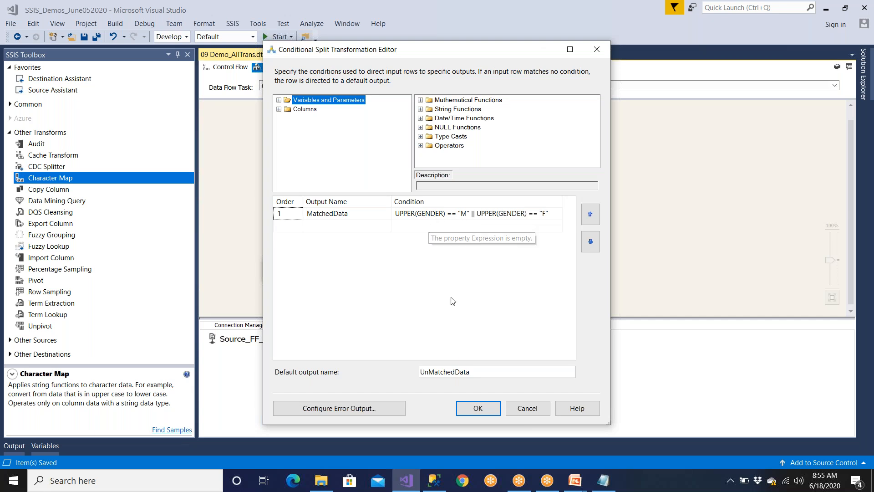
click(488, 410)
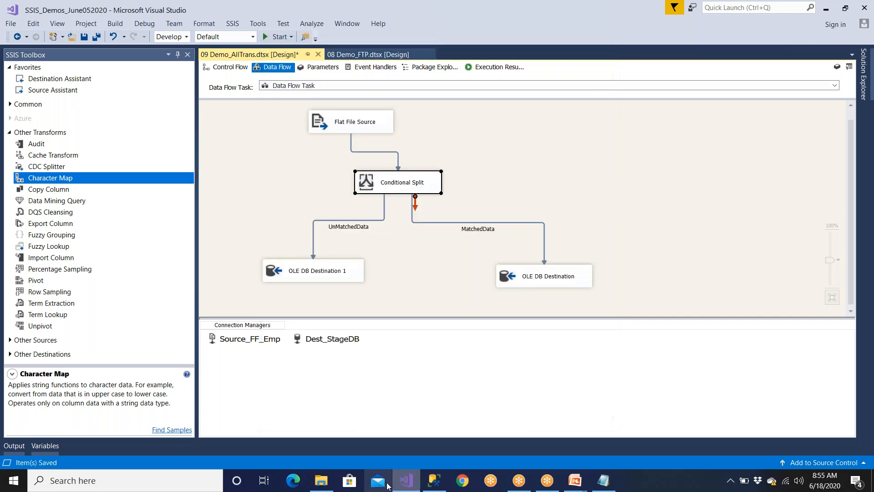
Switch to SQL Server Management Studio, query all rows of Stage_Employee and examine the GENDER values
click(435, 481)
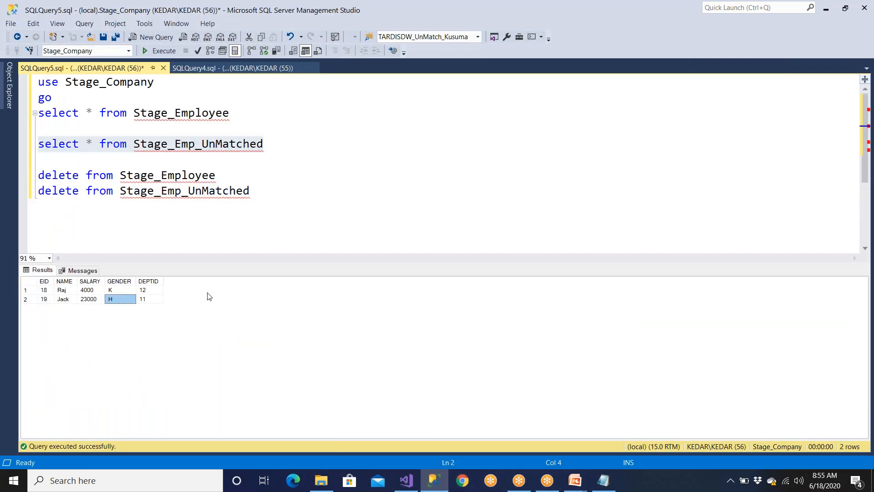
drag(255, 114, 38, 114)
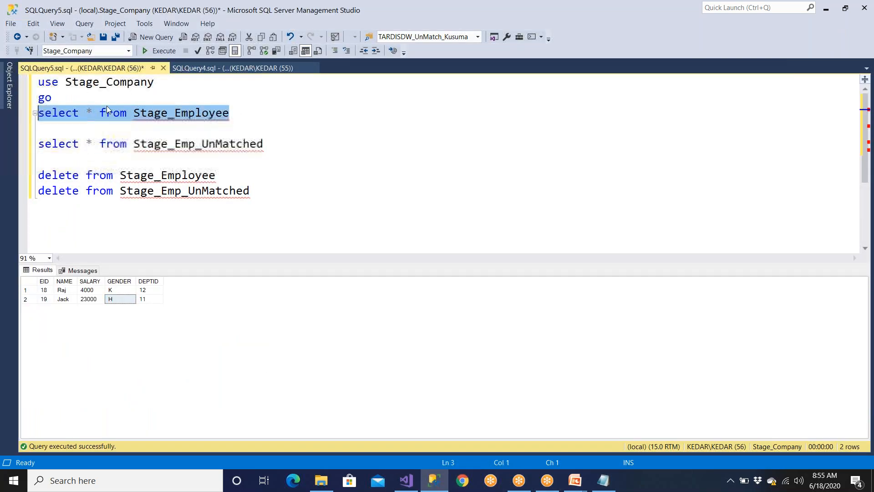
click(155, 51)
drag(139, 290, 146, 395)
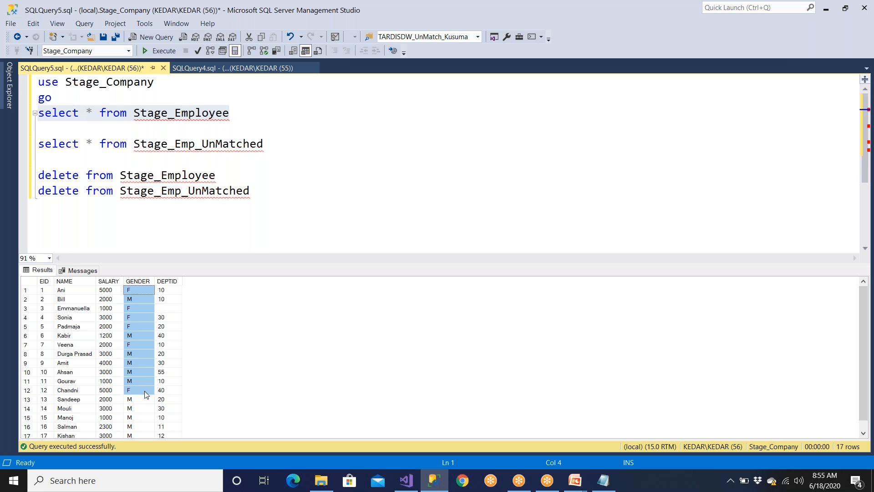
click(138, 409)
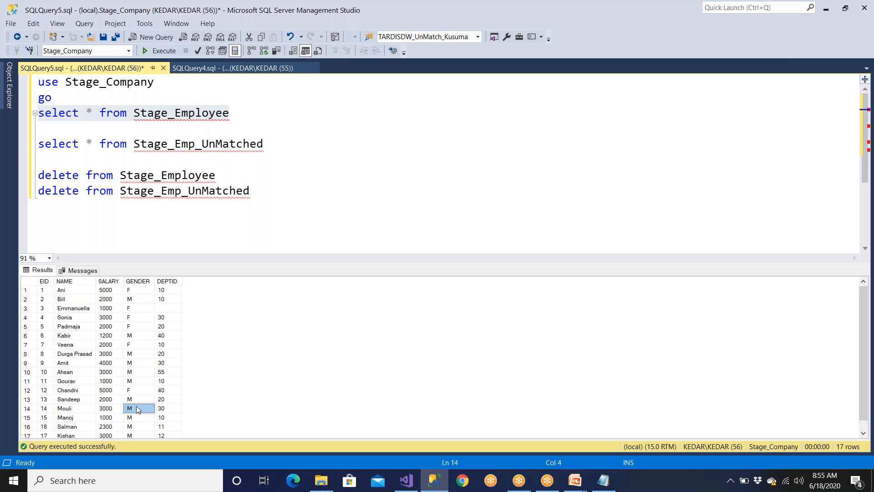
Switch to Visual Studio, copy the MatchedData condition from the Conditional Split and paste it below the existing expression in Notepad
key(alt+Tab)
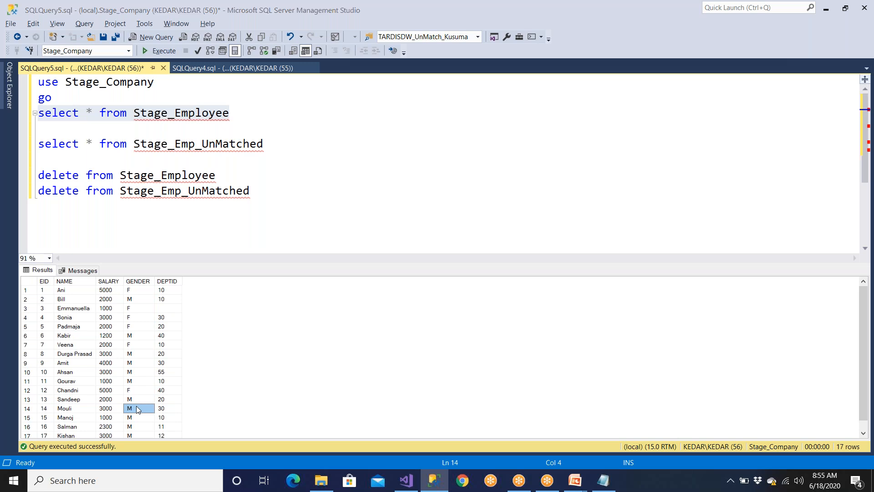
double_click(437, 186)
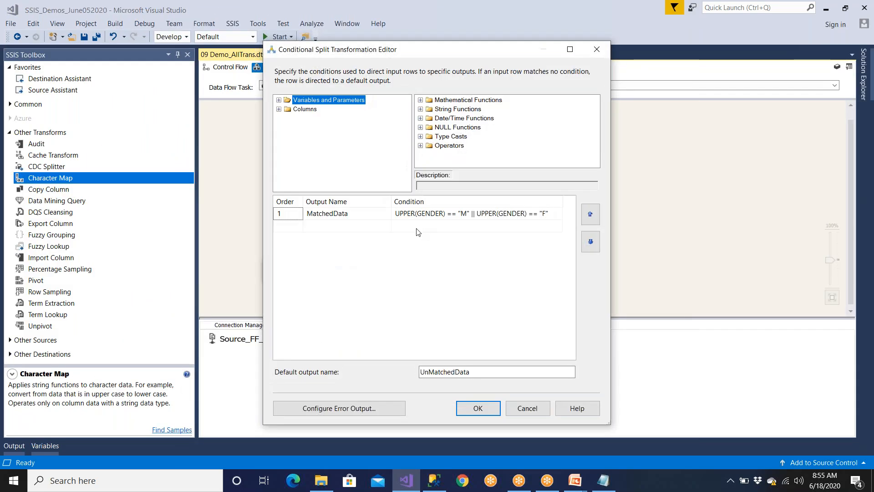
click(556, 214)
drag(556, 214, 368, 215)
key(ctrl+c)
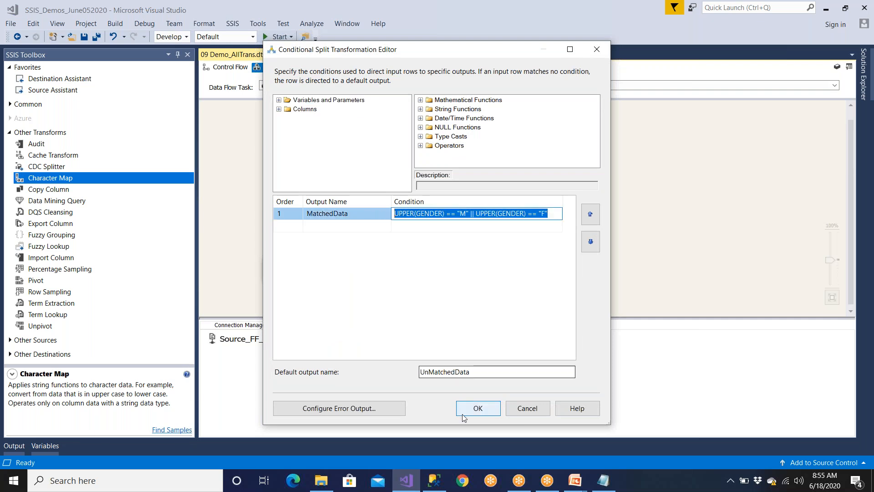
click(603, 480)
click(394, 116)
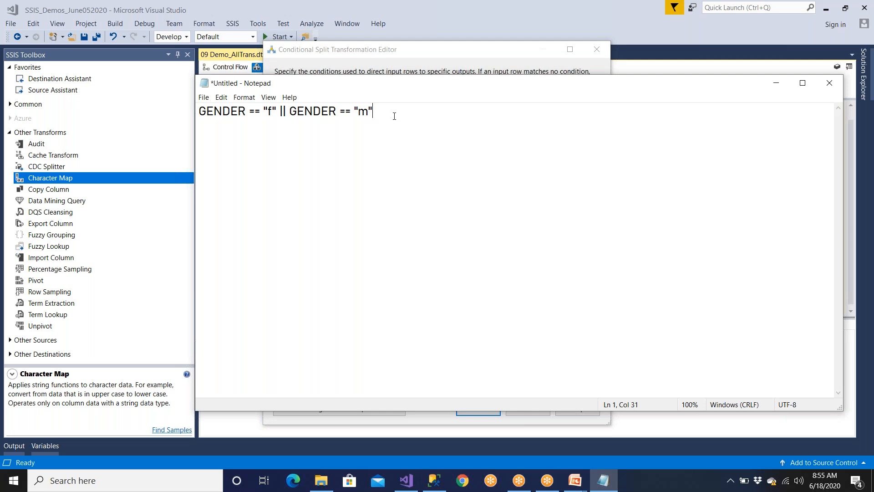
key(ctrl+v)
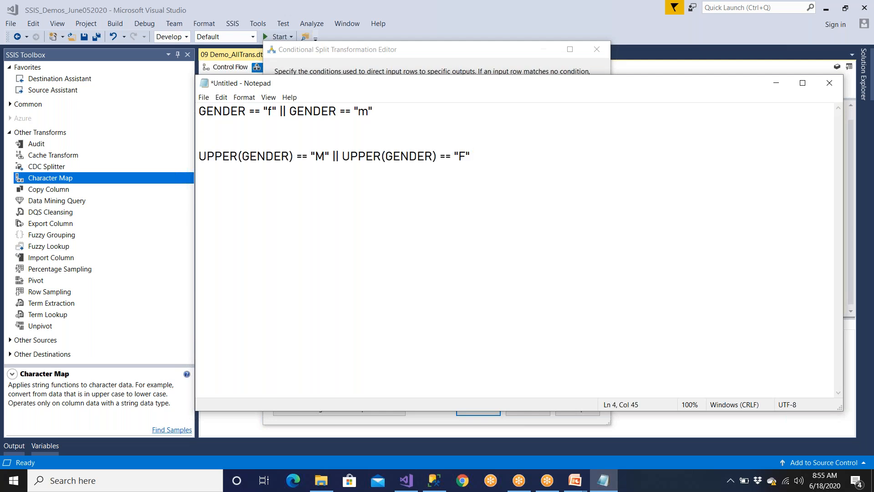
Examine the UPPER calls of the pasted condition in Notepad, then return to Visual Studio and close the Conditional Split editor
drag(297, 157, 473, 165)
click(327, 188)
click(344, 151)
click(471, 168)
double_click(371, 157)
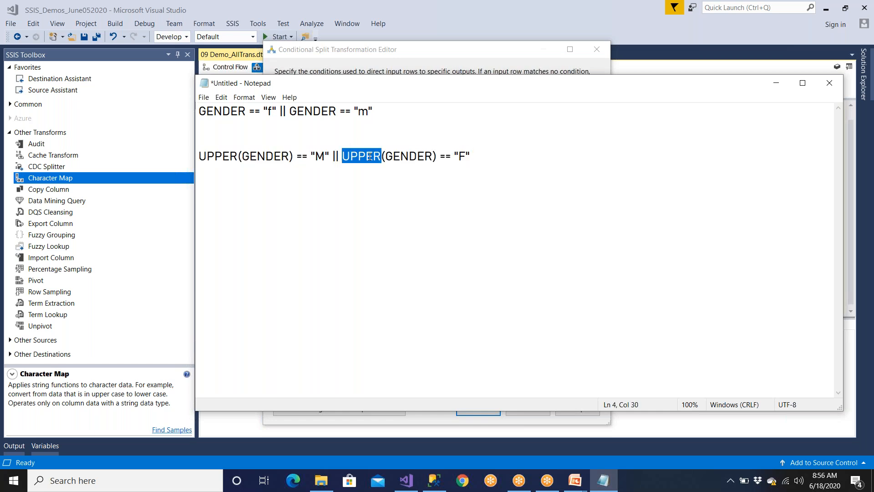
key(alt+Tab)
click(476, 408)
Switch to SQL Server Management Studio, delete all rows from Stage_Employee and Stage_Emp_UnMatched, and query both tables
click(444, 489)
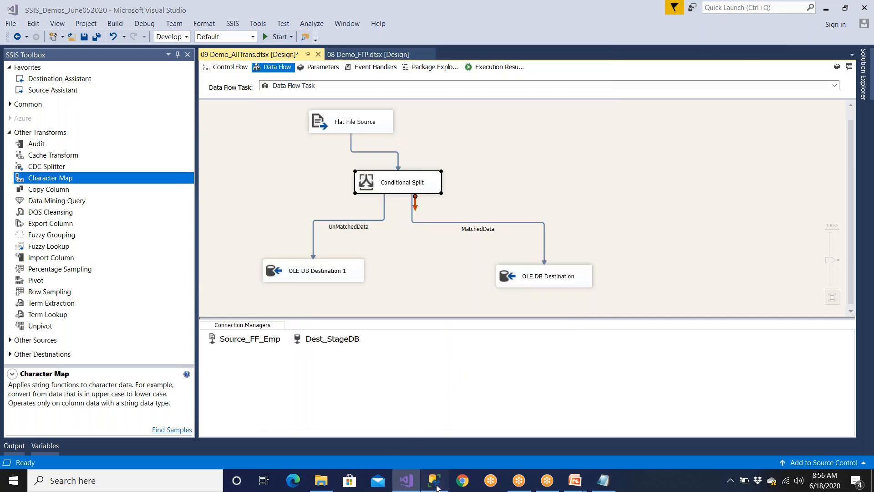
click(332, 161)
drag(285, 192, 46, 159)
key(F5)
drag(266, 146, 38, 113)
click(161, 51)
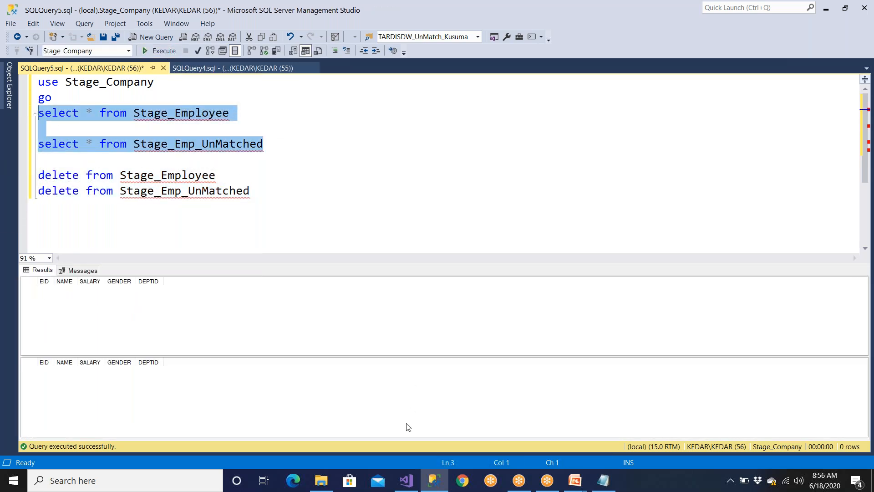
Switch to Visual Studio and, in the control flow, add an Execute SQL Task above the Data Flow Task and connect it to that task
click(408, 483)
click(243, 69)
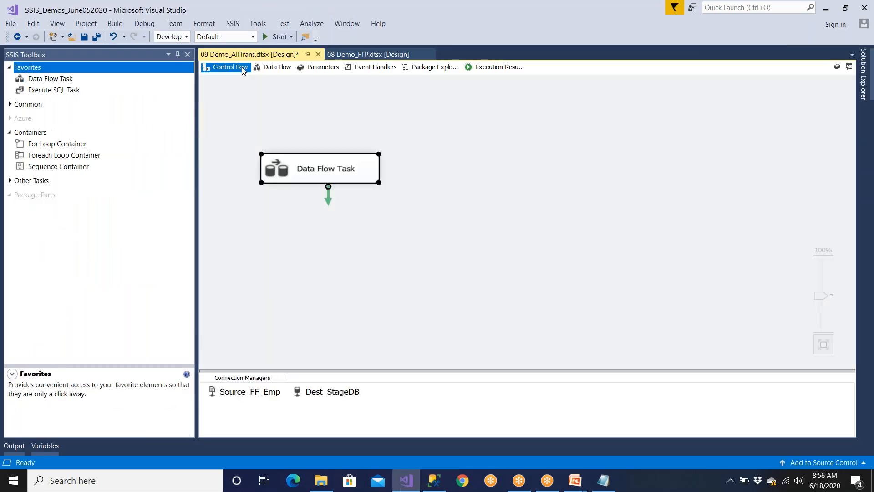
drag(322, 175, 427, 282)
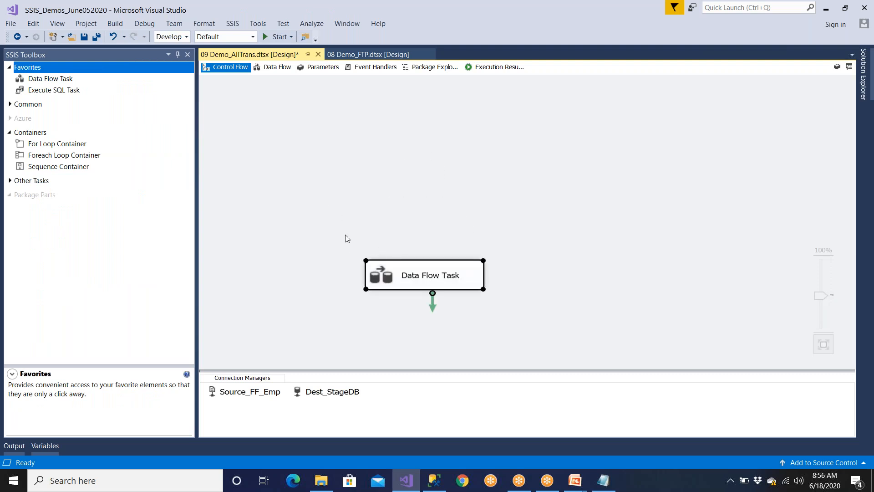
drag(79, 92, 410, 156)
drag(479, 197, 436, 282)
Rename the Execute SQL Task as Delete all Rows from Both Tables
click(474, 173)
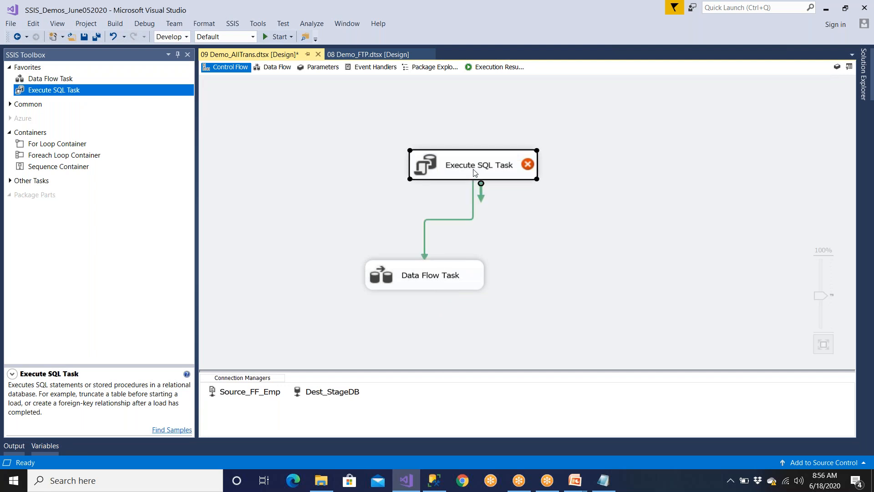
right_click(474, 173)
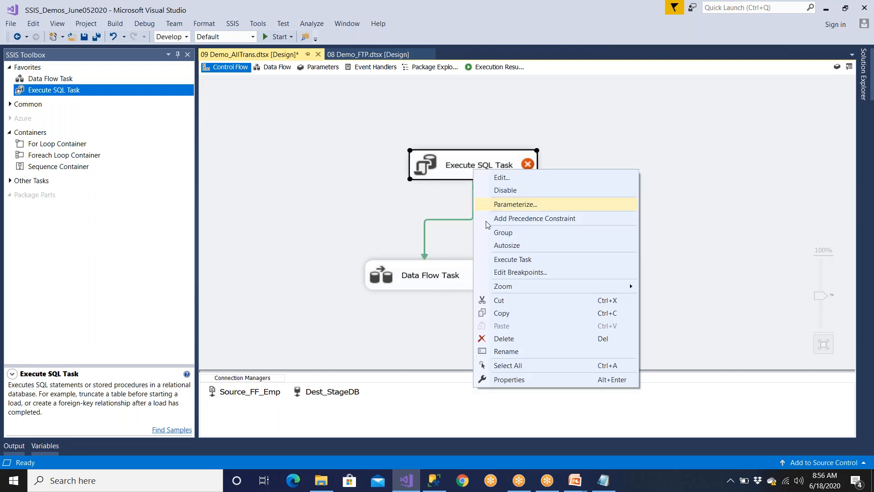
click(501, 353)
text(Delete aa)
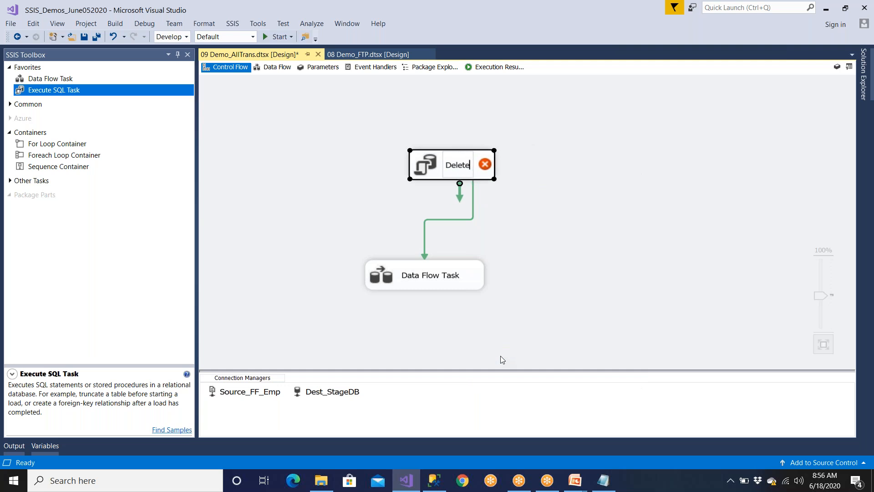
key(BackSpace)
key(BackSpace)
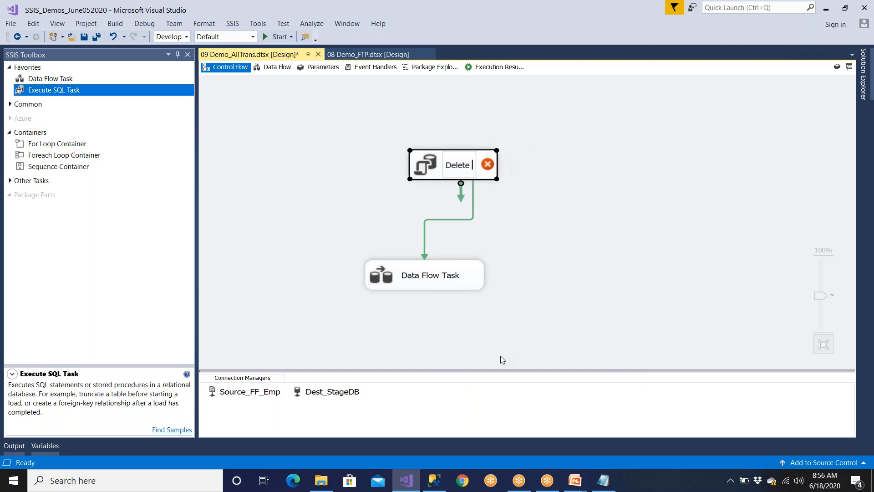
text(all Rows )
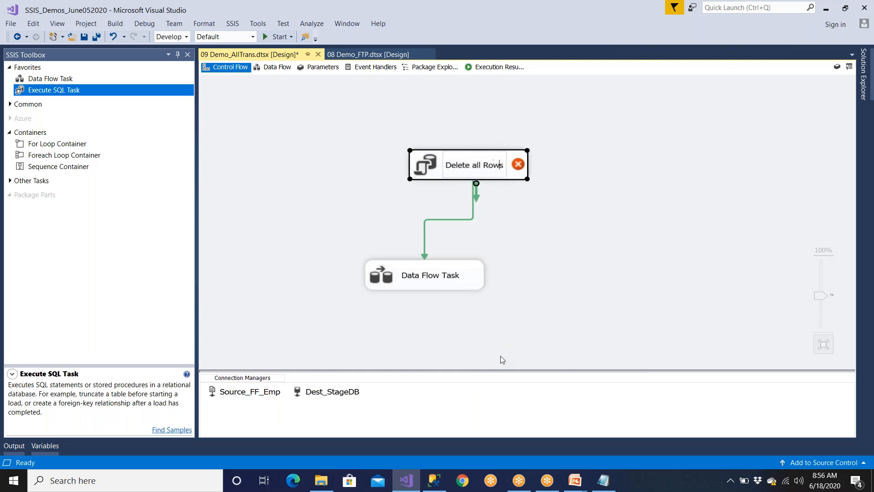
text(from B)
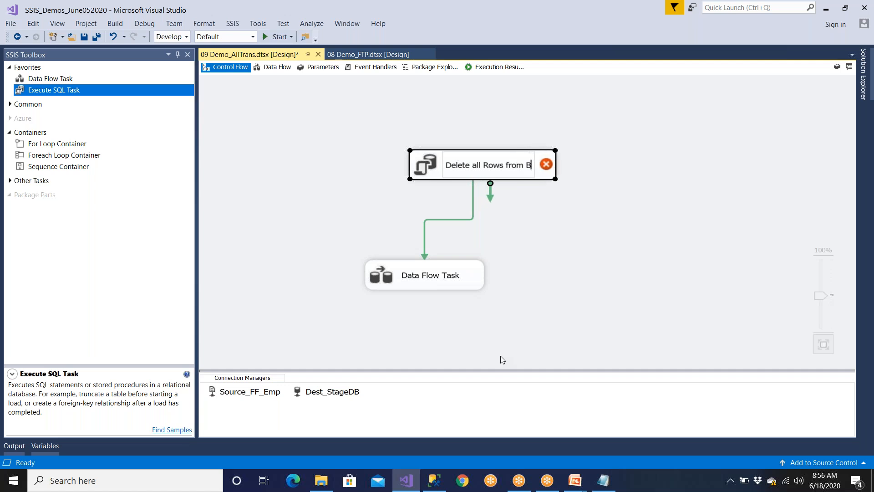
text(oth Tav)
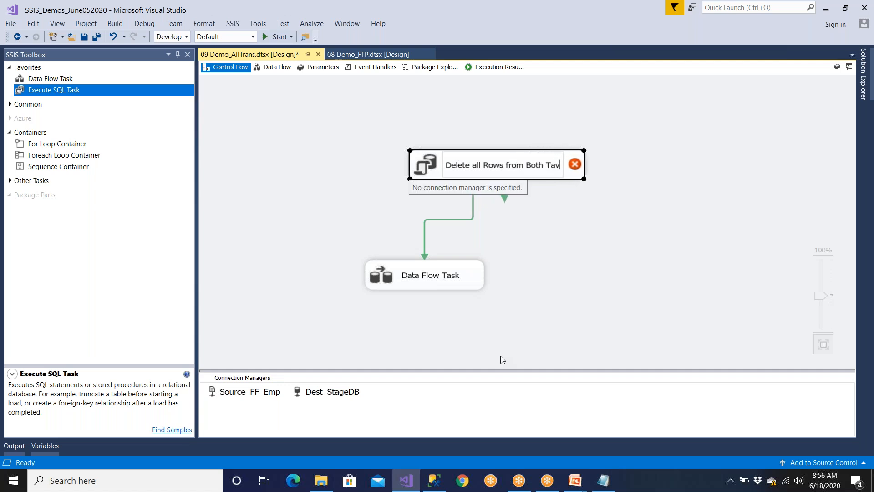
key(BackSpace)
text(bles)
key(Return)
Open the Delete all Rows from Both Tables task for editing and set its connection to Dest_StageDB
key(Return)
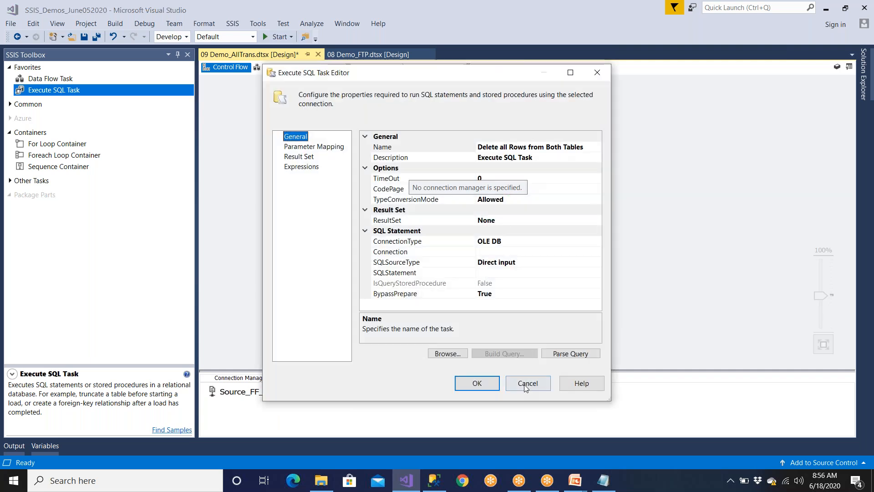
click(526, 380)
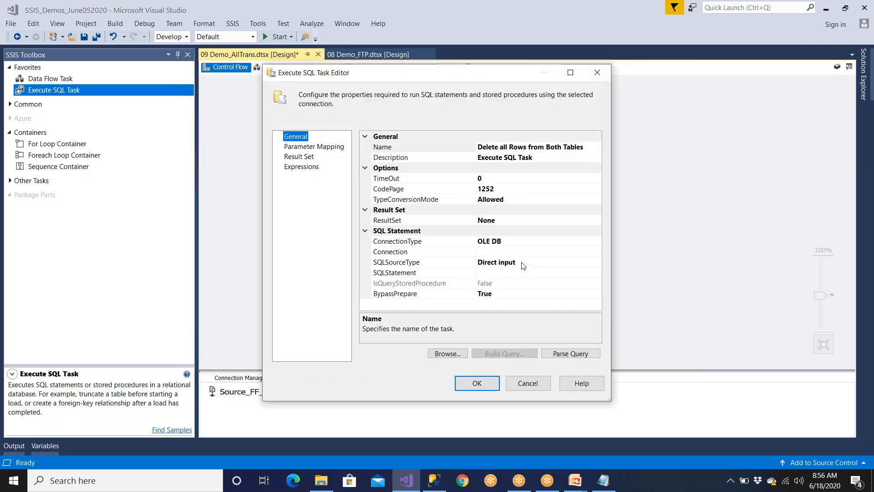
click(555, 252)
click(555, 252)
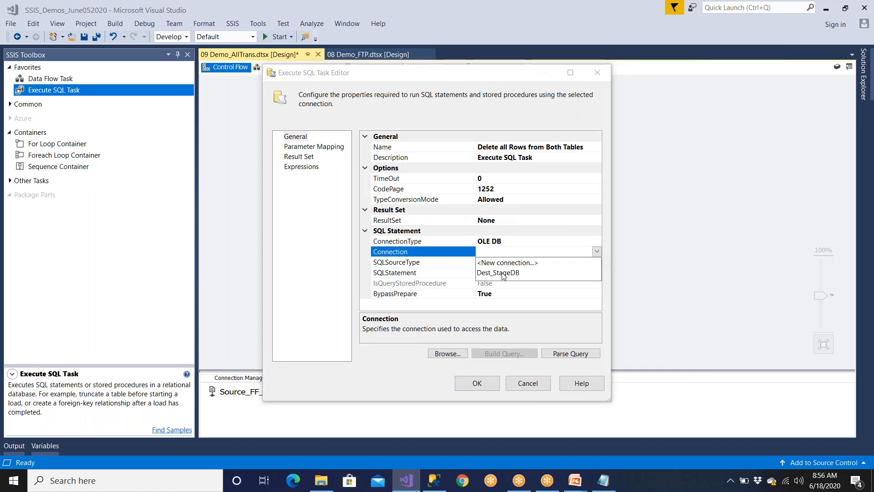
click(503, 272)
Set the Execute SQL Task's connection to Dest_StageDB and open its SQL statement for entry
click(503, 272)
click(596, 272)
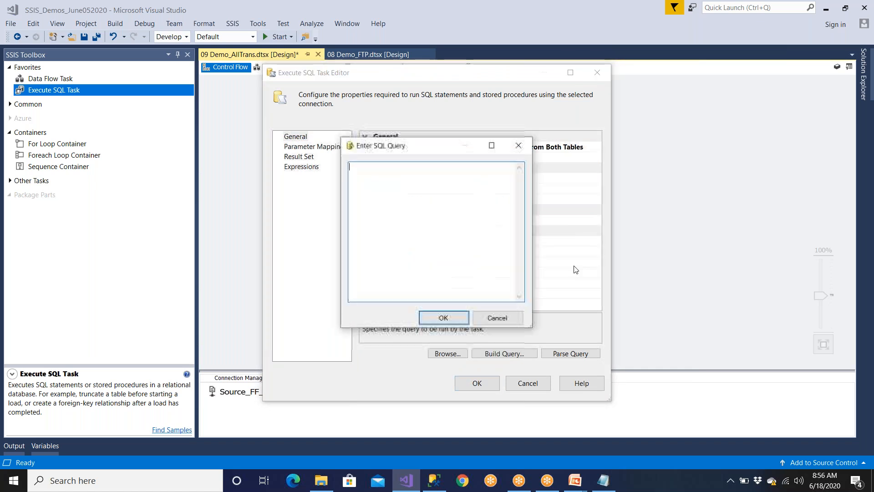
key(ctrl+v)
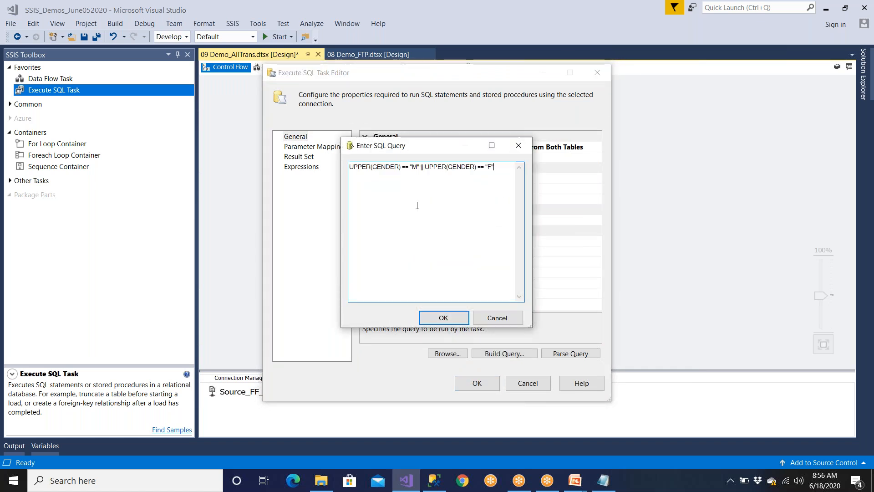
Switch to SQL Server Management Studio and add a go line after each of the two delete statements
click(433, 474)
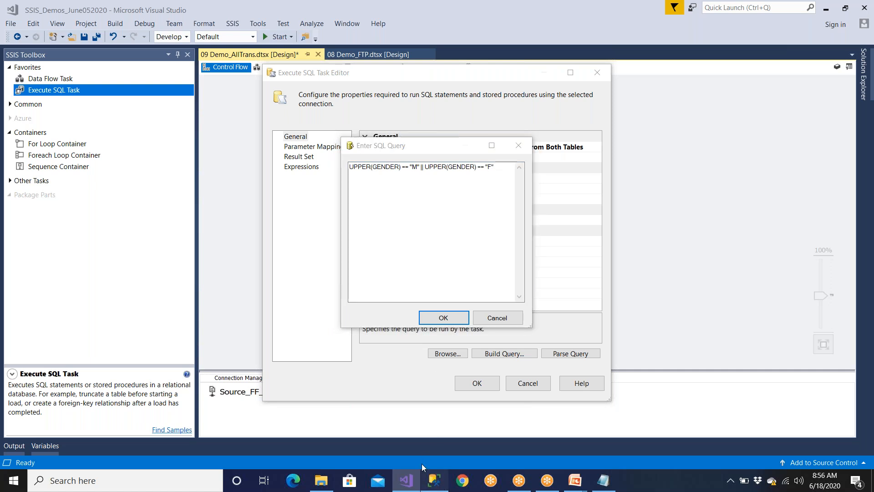
click(224, 173)
key(Return)
text(go)
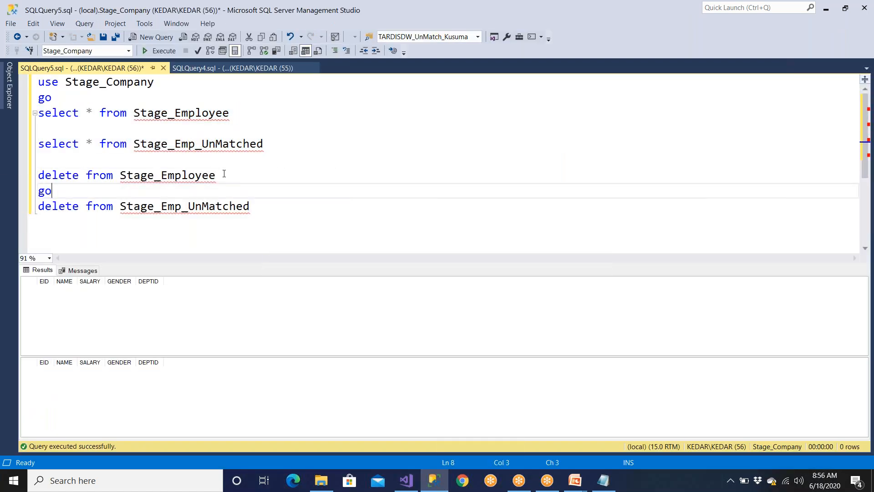
click(257, 209)
key(Return)
text(go)
Copy both delete statements, for Stage_Employee and Stage_Emp_UnMatched, together with their go lines
drag(89, 222, 39, 159)
click(79, 234)
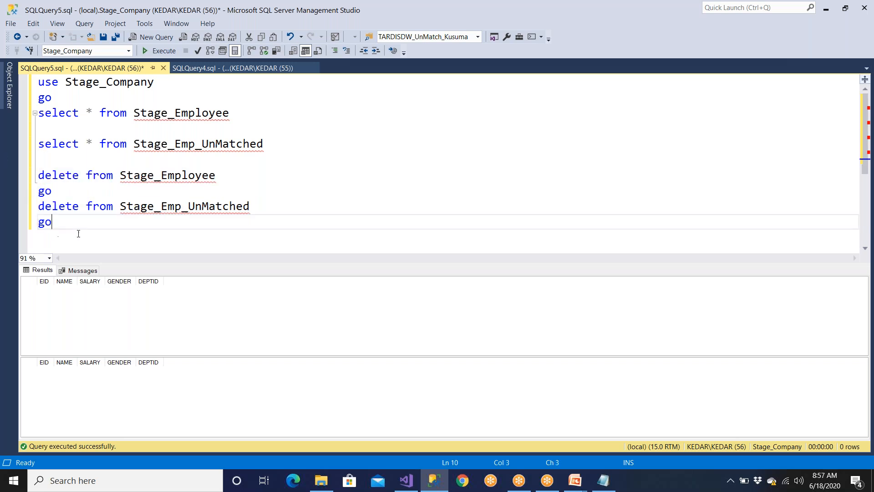
drag(70, 231, 38, 175)
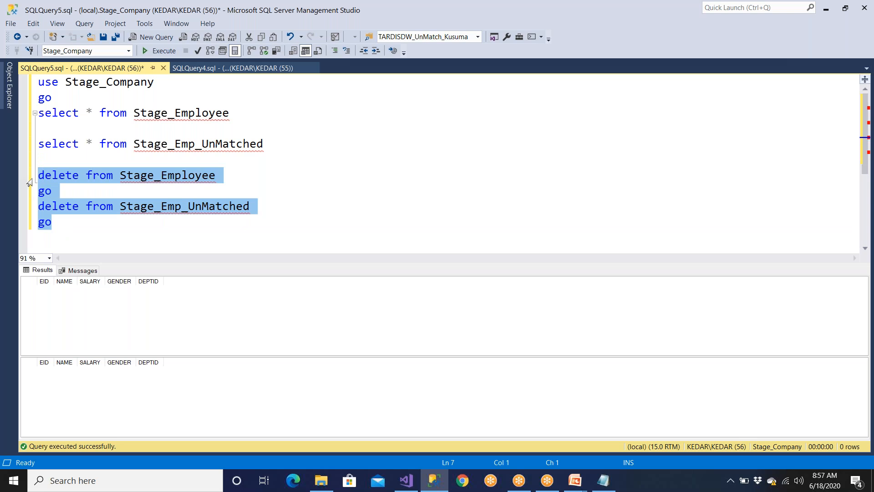
right_click(39, 175)
click(64, 199)
Switch to Visual Studio, replace the SQL query's gender expression with the copied delete statements, and accept the task settings
click(433, 481)
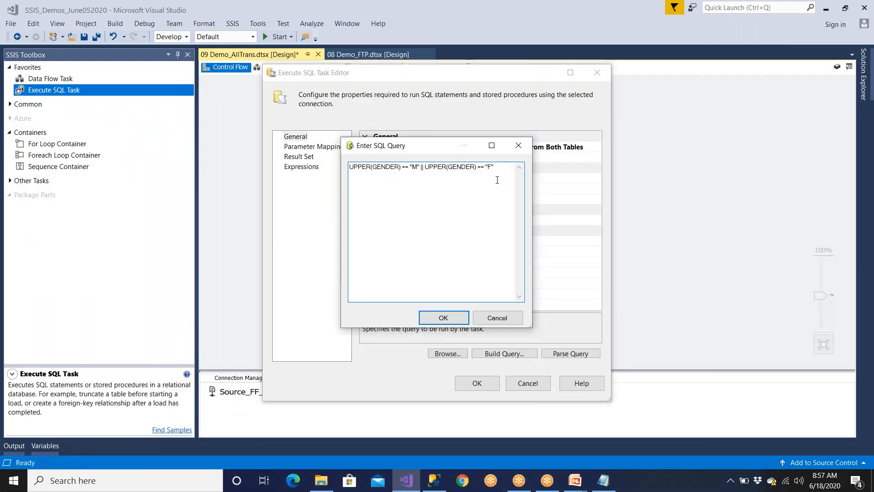
drag(501, 167, 327, 167)
key(ctrl+v)
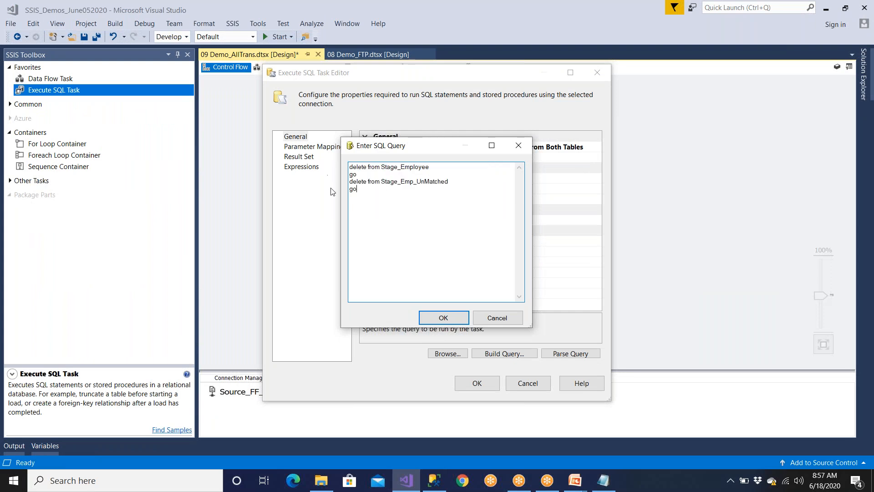
click(443, 317)
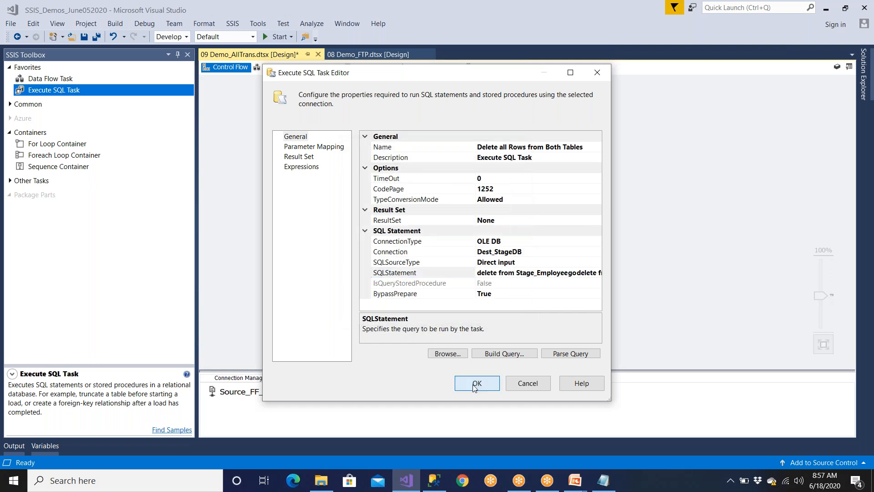
click(473, 383)
Rename the Data Flow Task as DFT - Loading The Data into Both Tables
right_click(463, 283)
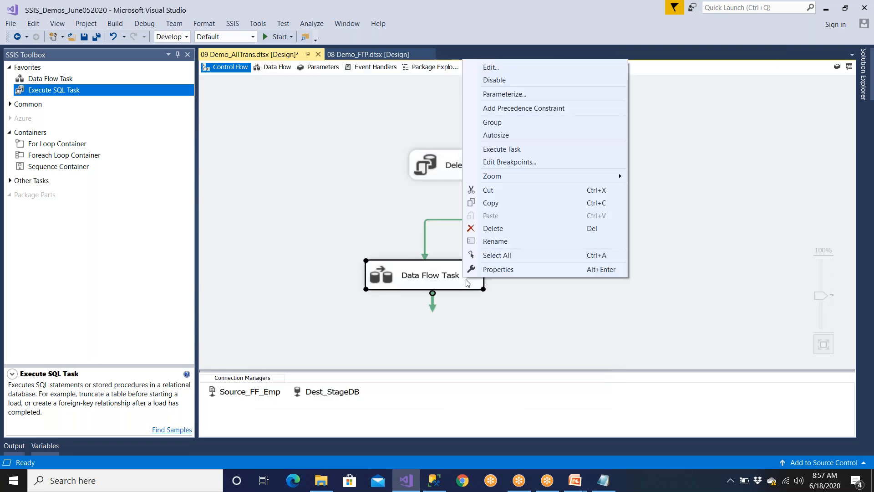
click(491, 243)
text(L)
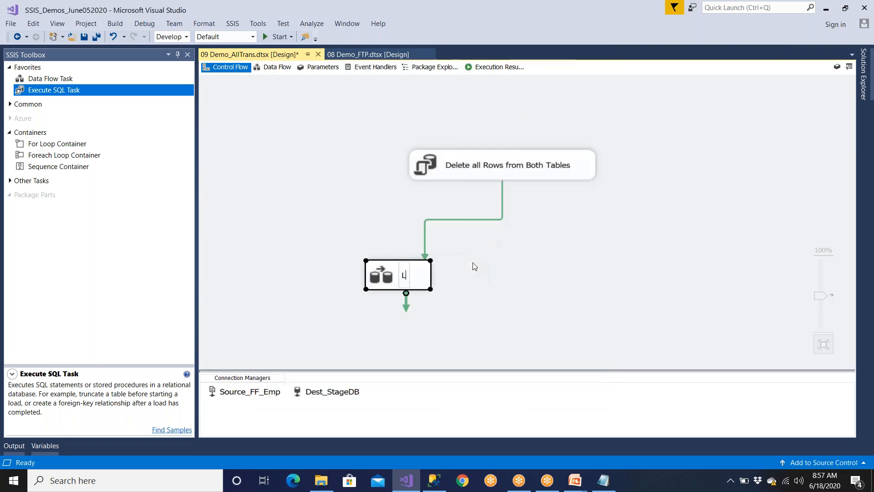
text(oading The)
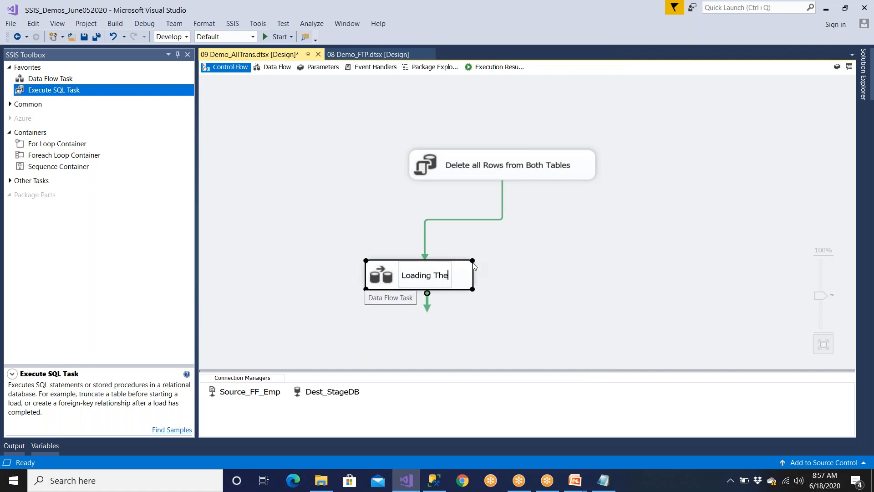
text( Data )
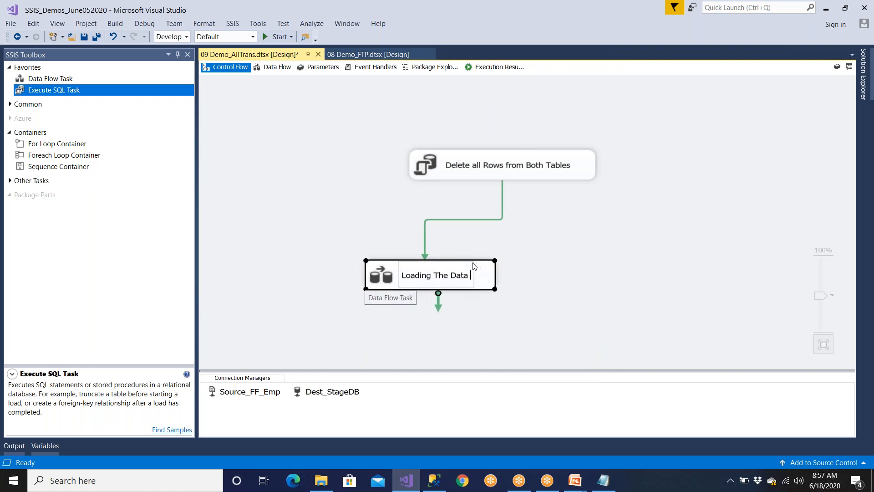
text(into Both Tables)
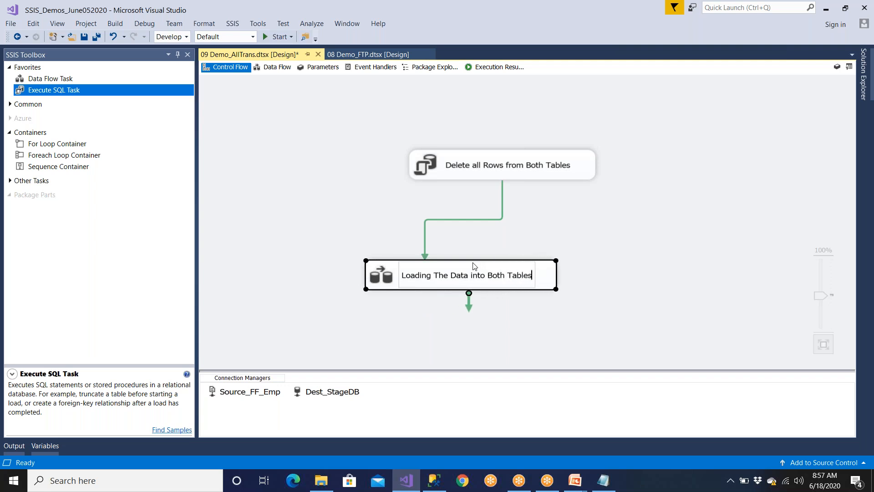
key(Home)
text(DFT -)
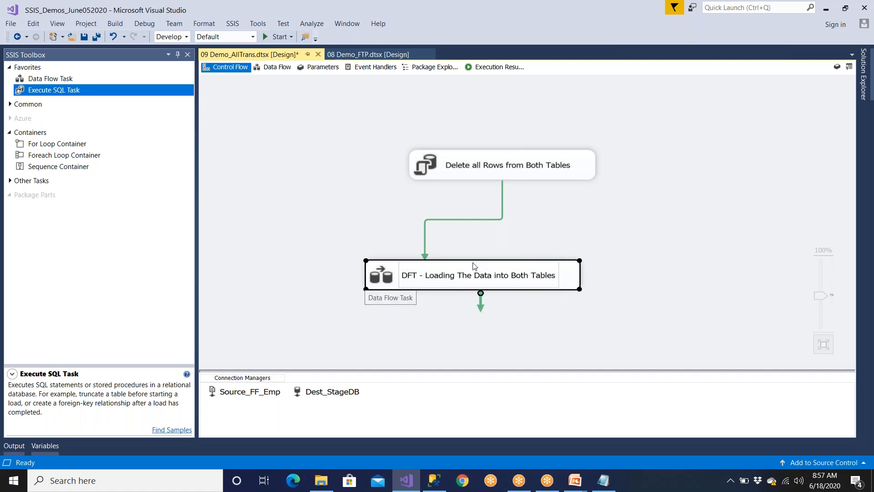
click(472, 336)
Rename the Execute SQL Task as SQL - Delete all Rows from Both Tables, and save the package
click(457, 170)
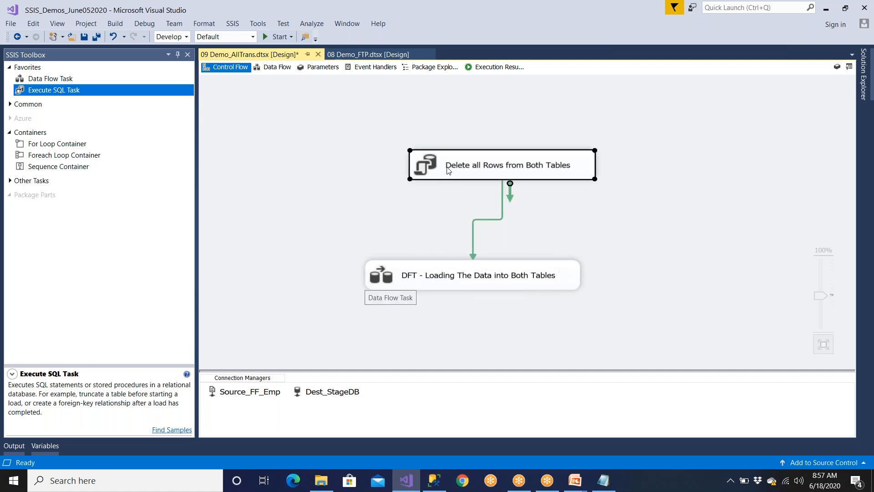
click(448, 169)
key(Home)
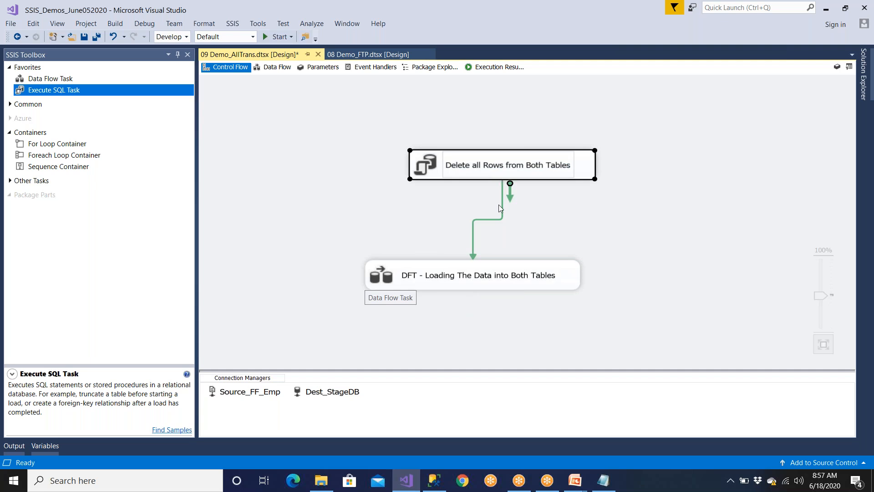
text(SQL -)
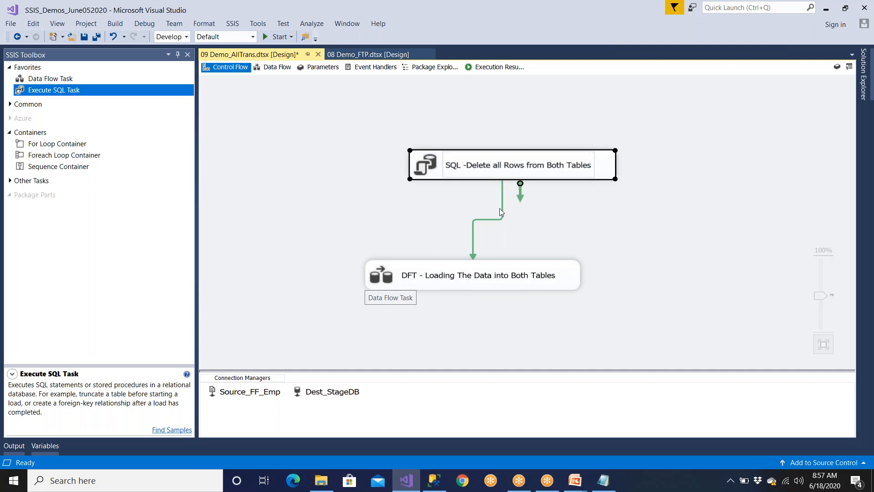
click(588, 217)
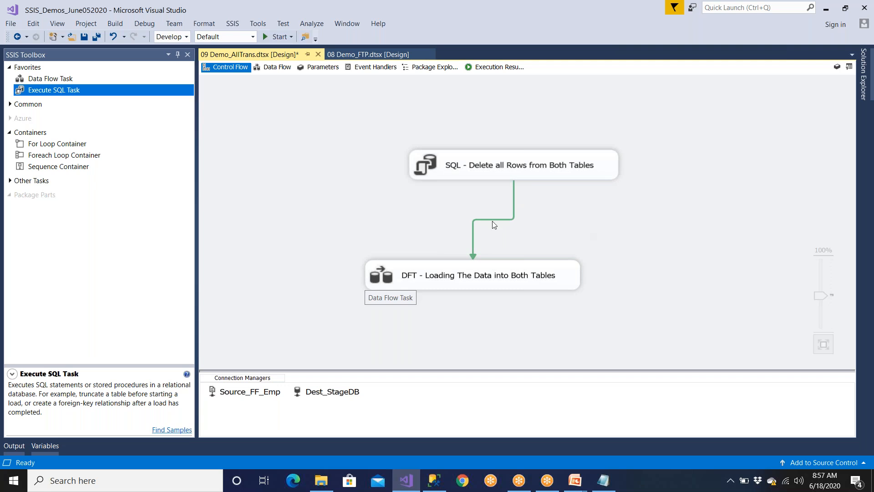
click(523, 171)
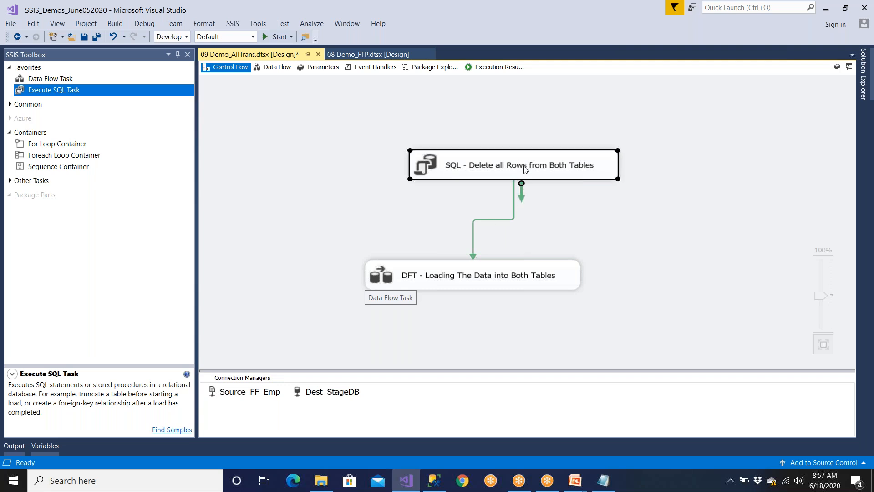
click(520, 278)
click(83, 38)
Switch to SQL Server Management Studio, execute the two delete statements and remove them from the script
click(434, 481)
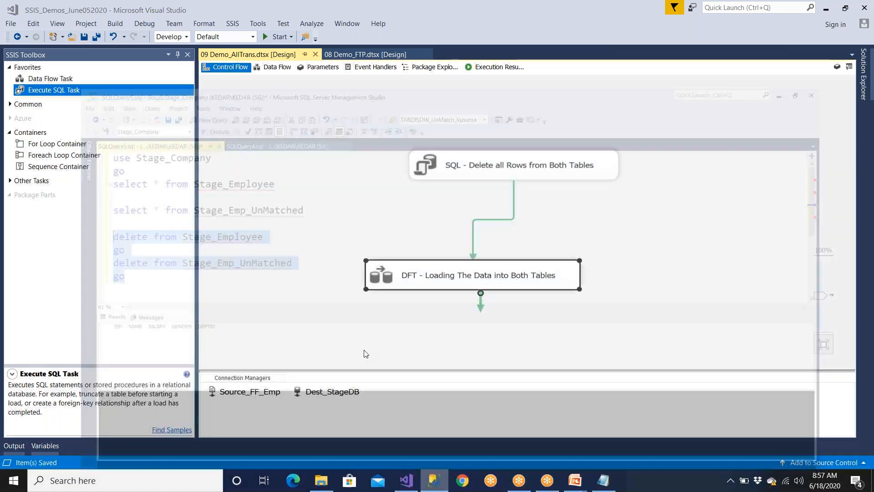
click(165, 52)
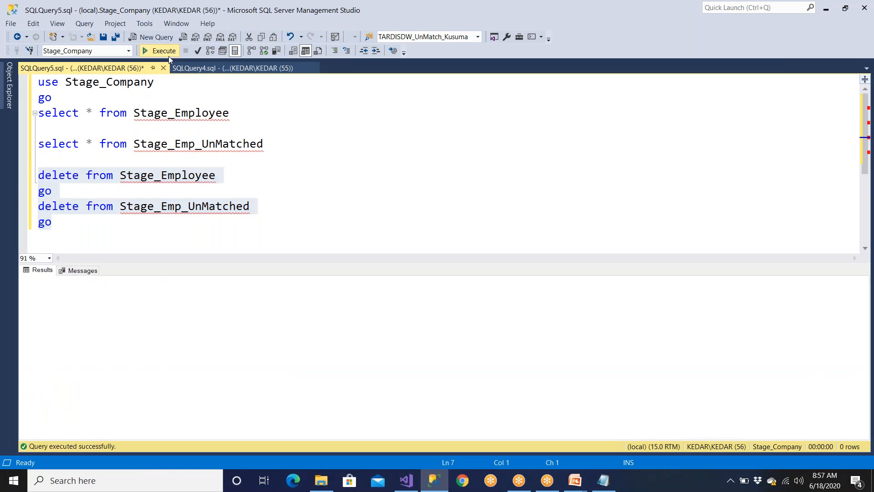
key(Delete)
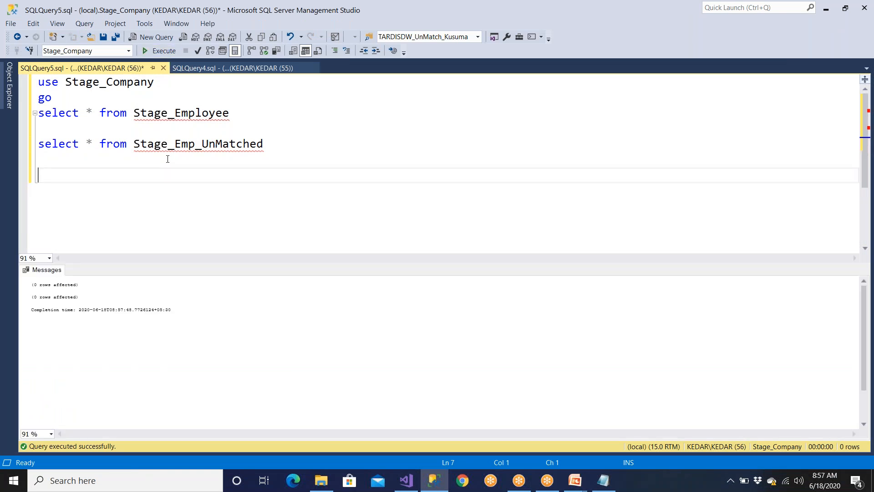
Run the remaining script to query Stage_Employee and Stage_Emp_UnMatched
key(shift+Up)
key(shift+Up)
key(shift+Up)
key(shift+Up)
key(shift+Up)
key(shift+Up)
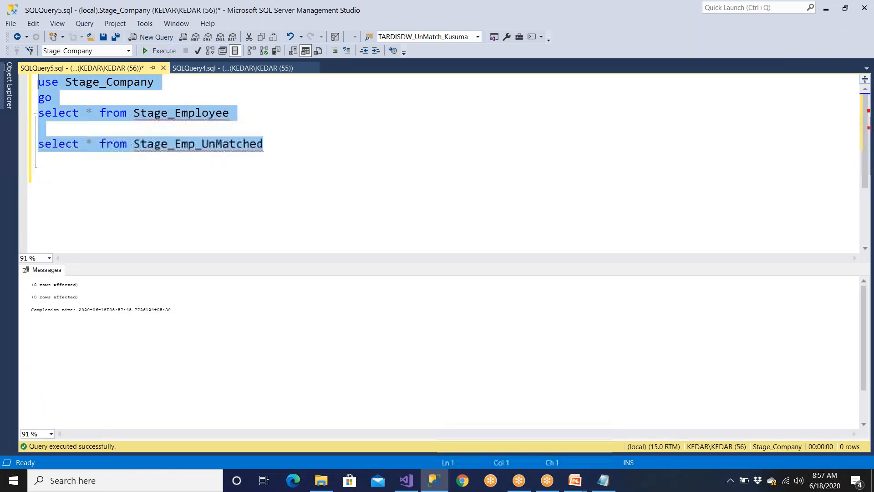
click(154, 51)
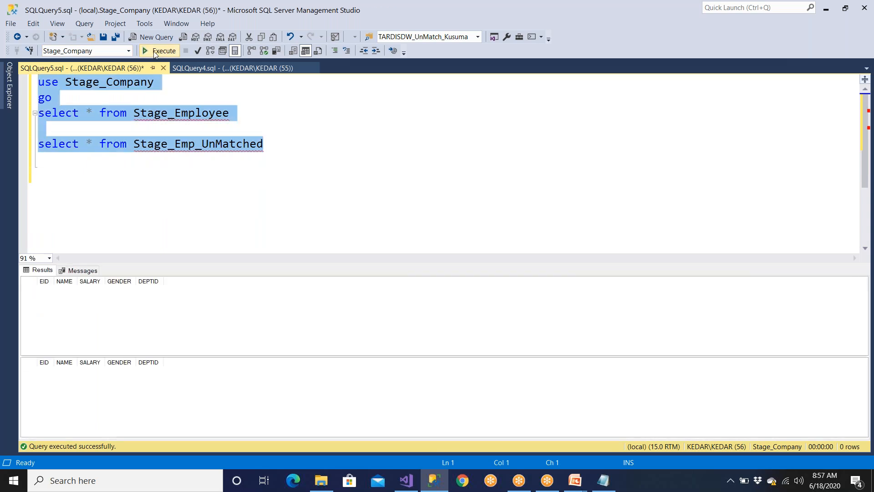
Switch to Visual Studio, run the package and show the row counts in its data flow
key(alt+Tab)
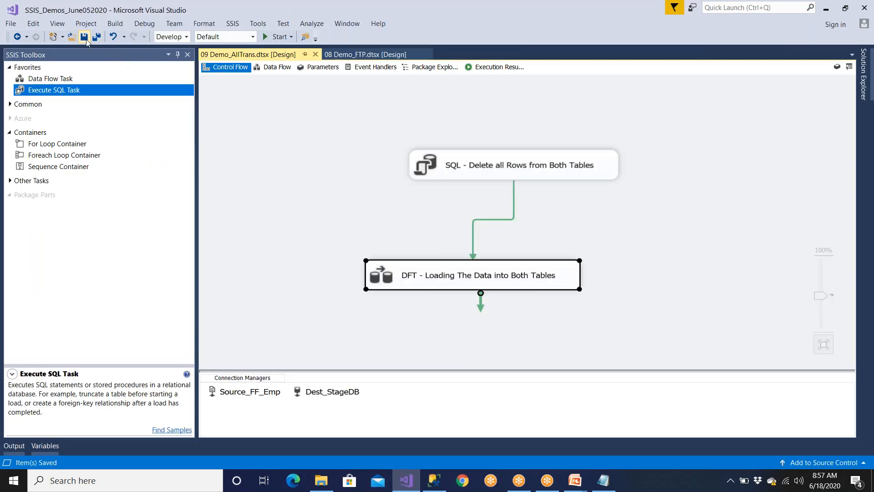
click(277, 37)
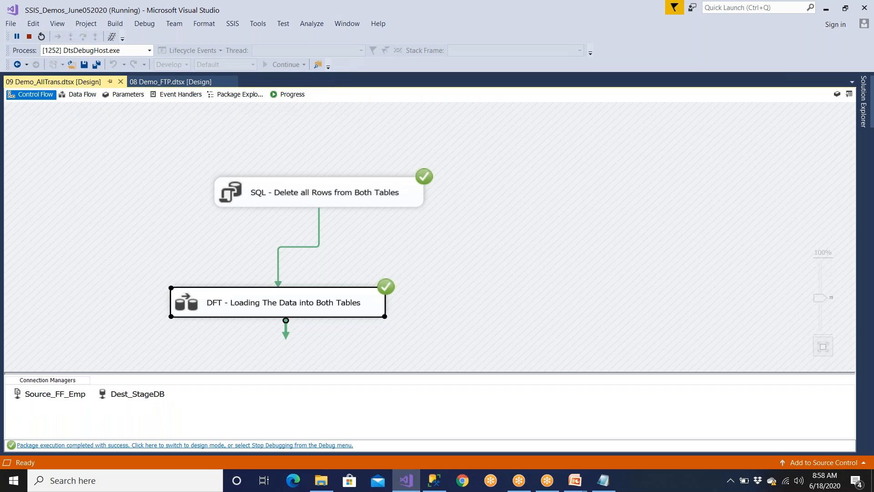
click(83, 94)
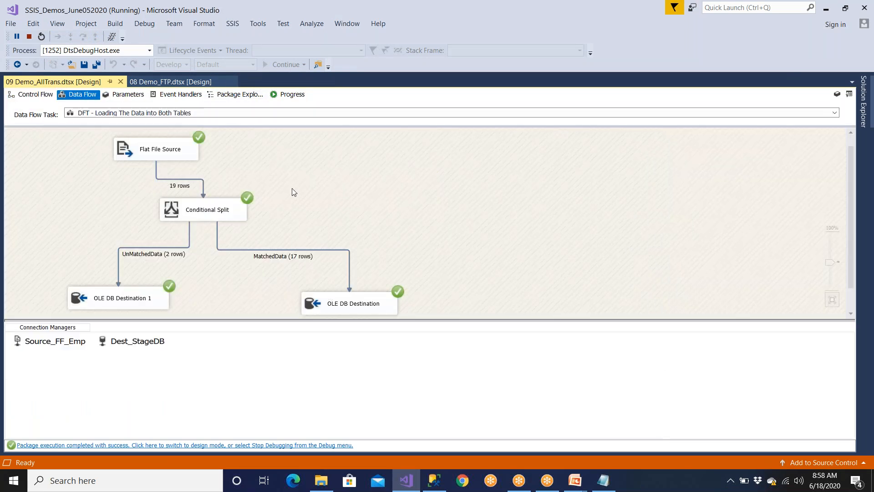
Review the execution progress log, the control flow and the data flow results, and stop debugging
click(293, 98)
scroll(297, 333, down, 6)
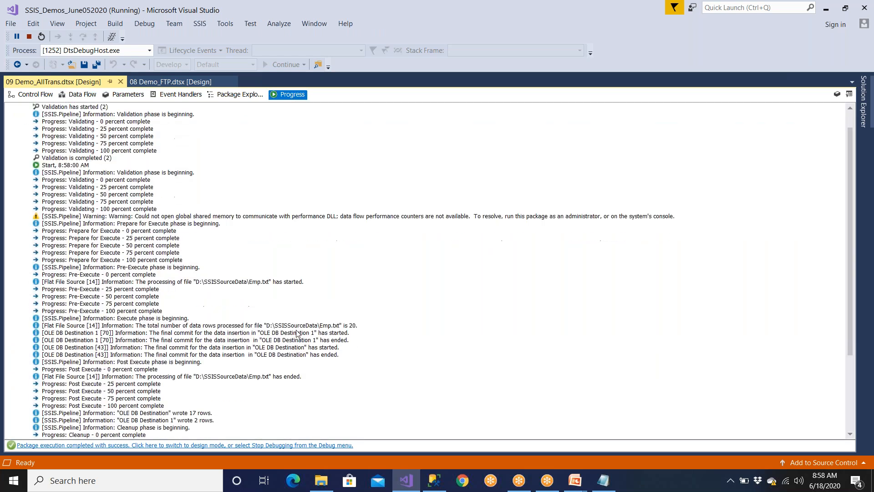
click(152, 435)
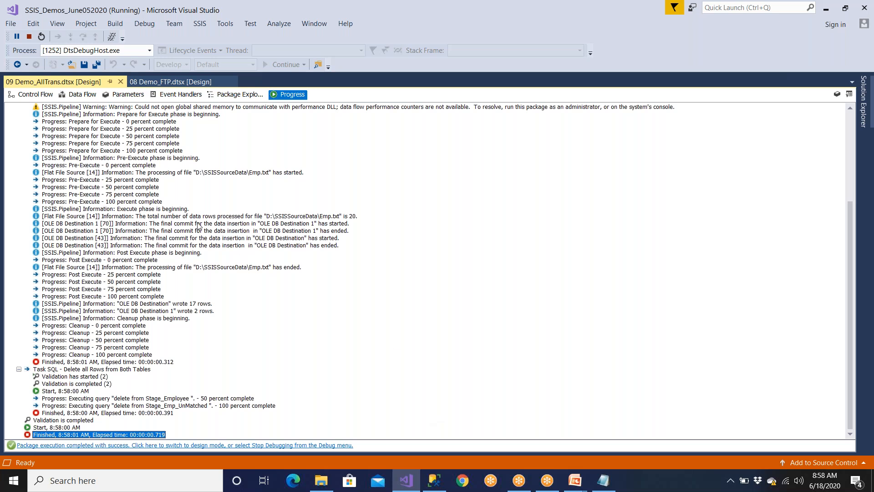
click(34, 96)
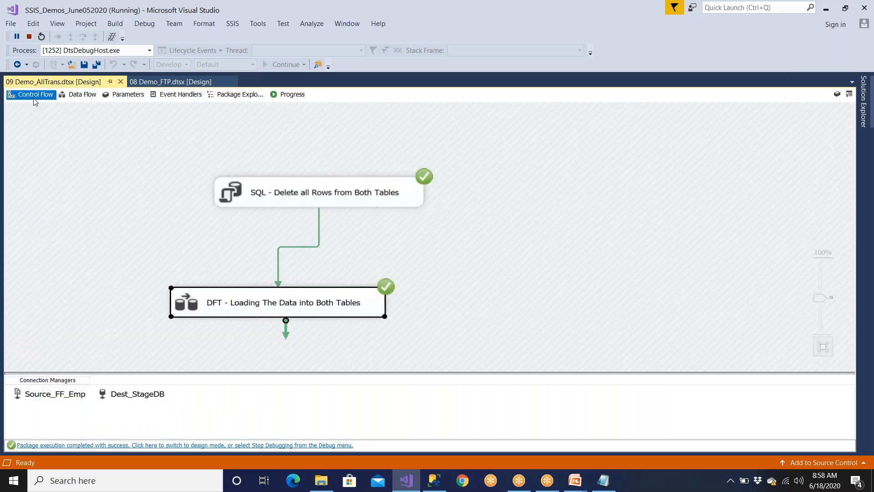
click(82, 95)
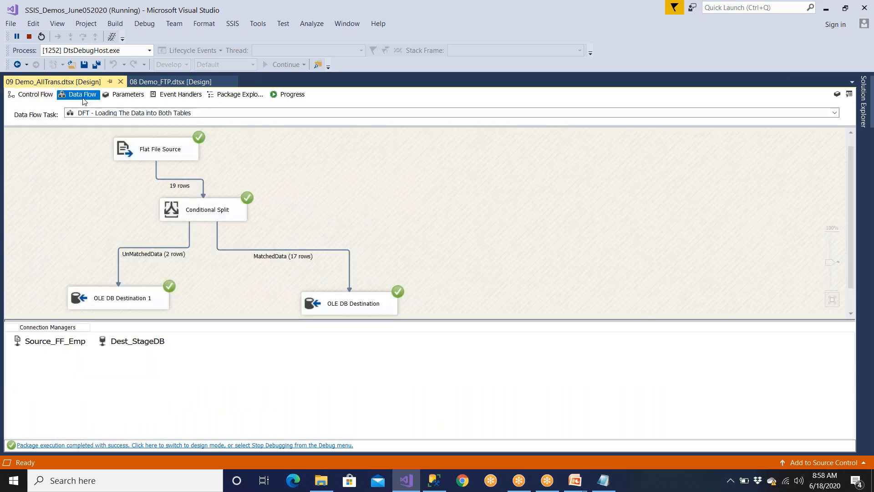
click(30, 36)
Switch to SQL Server Management Studio and query both staging tables for the loaded rows
click(434, 481)
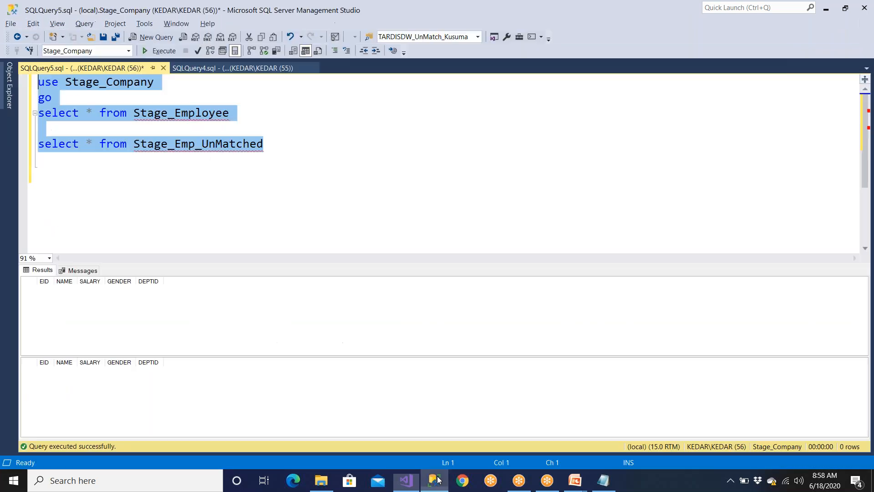
click(160, 51)
click(180, 169)
Query only the Stage_Employee table and examine the GENDER values in its rows
drag(236, 118, 38, 114)
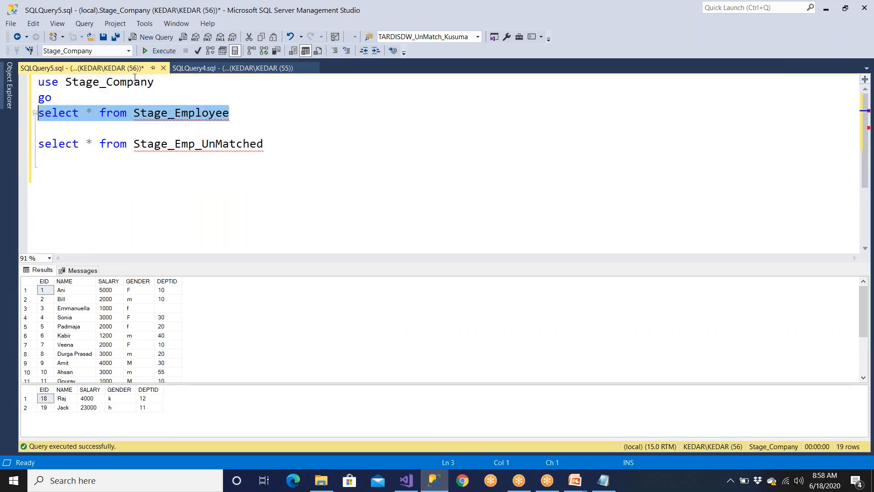
click(160, 51)
drag(139, 300, 139, 337)
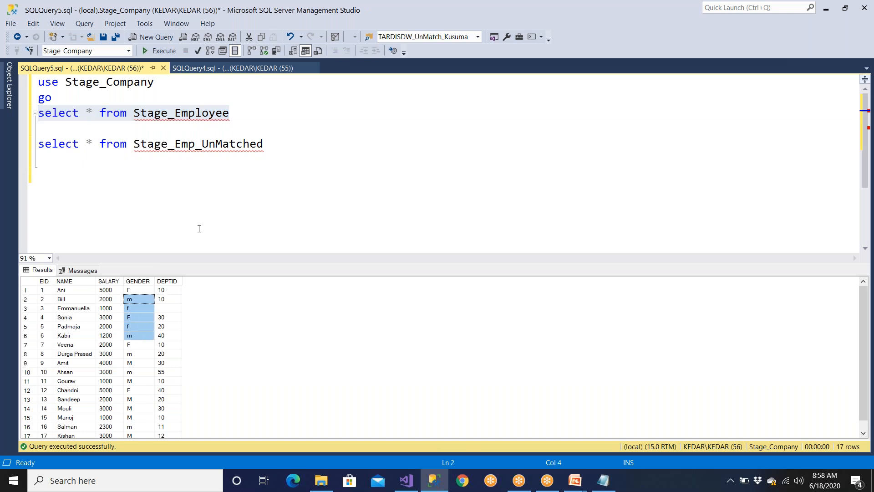
Query the Stage_Emp_UnMatched table on its own, followed by the Stage_Employee table
drag(281, 139, 38, 143)
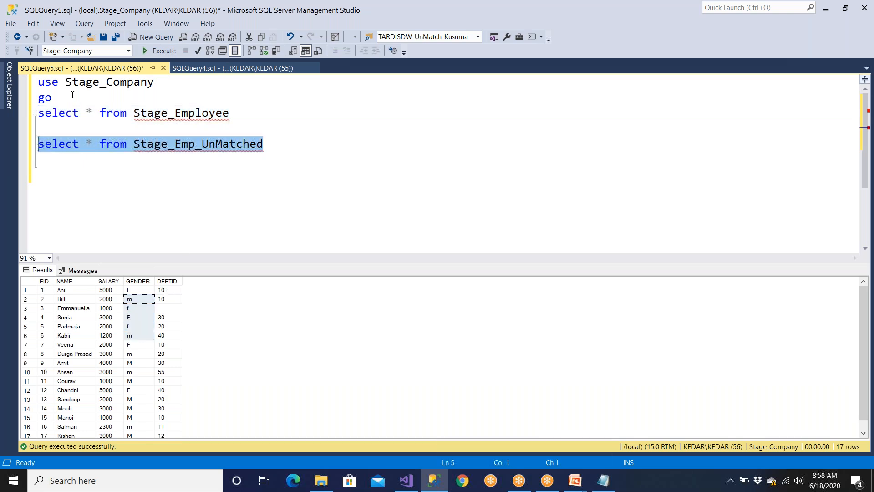
click(157, 51)
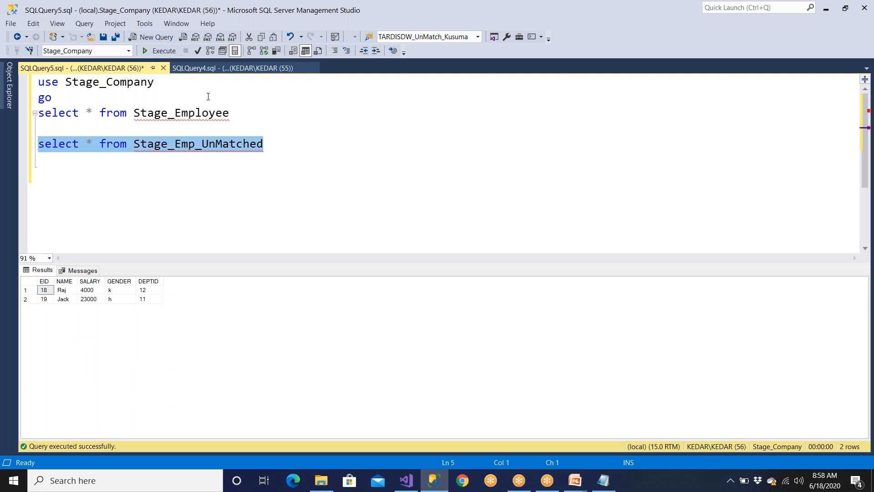
drag(238, 114, 57, 124)
click(154, 143)
drag(230, 113, 5, 77)
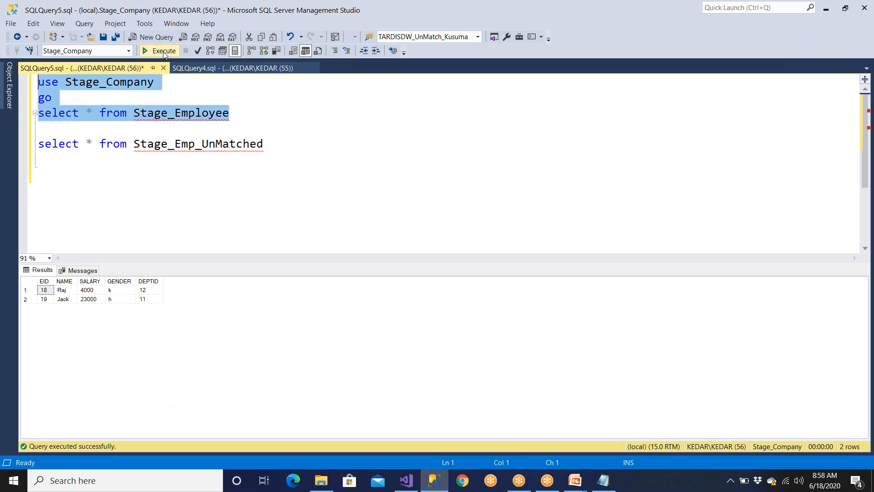
click(157, 51)
Examine the upper- and lowercase GENDER values across all Stage_Employee rows
click(140, 299)
click(140, 325)
click(141, 366)
scroll(128, 415, down, 1)
drag(137, 426, 135, 366)
drag(139, 294, 140, 294)
click(140, 294)
click(139, 307)
click(139, 345)
click(138, 372)
click(139, 408)
scroll(139, 414, down, 1)
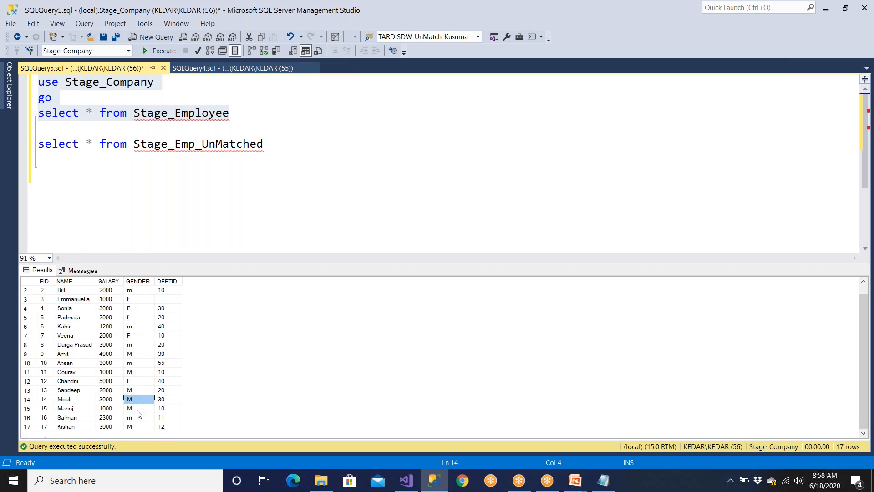
Switch to Visual Studio and remove the UPPER function from the "M" comparison in the Conditional Split's MatchedData condition
click(407, 484)
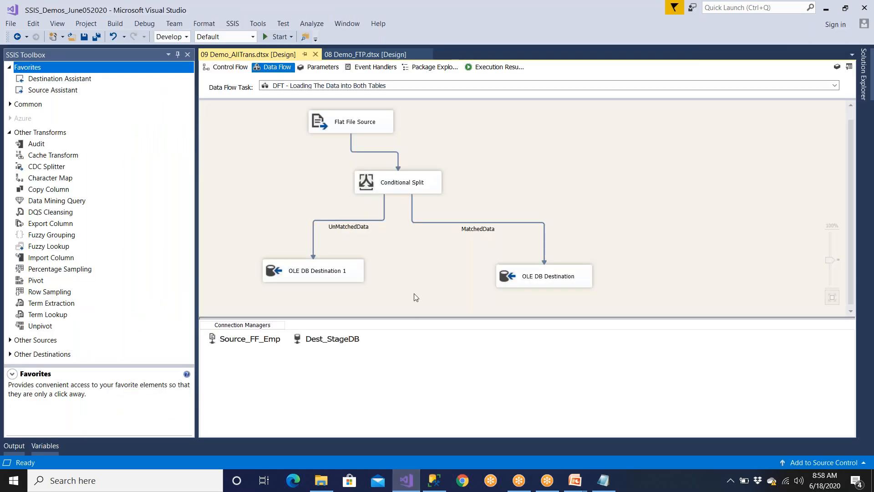
double_click(401, 182)
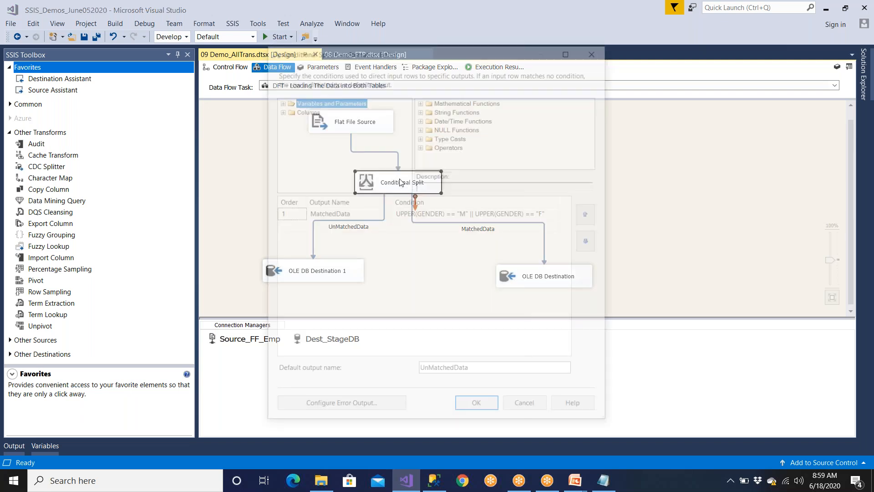
key(Home)
key(Delete)
key(Delete)
key(Delete)
key(Delete)
key(Delete)
key(Delete)
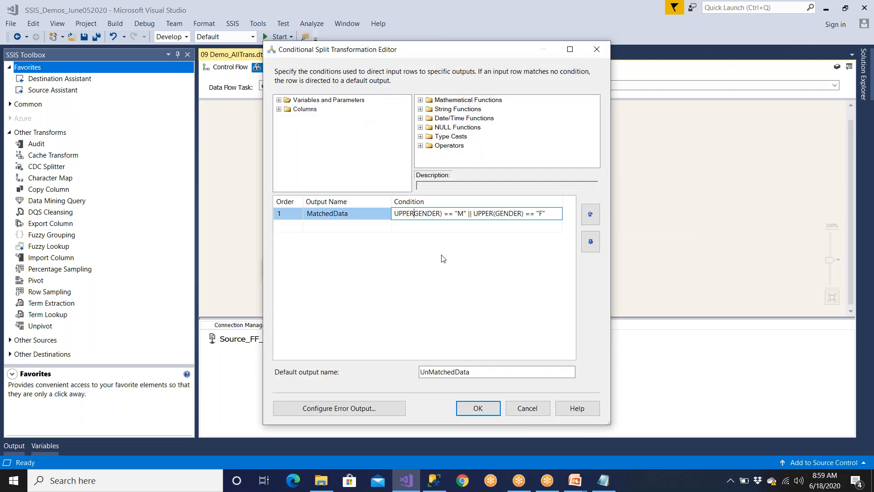
key(Right)
key(Right)
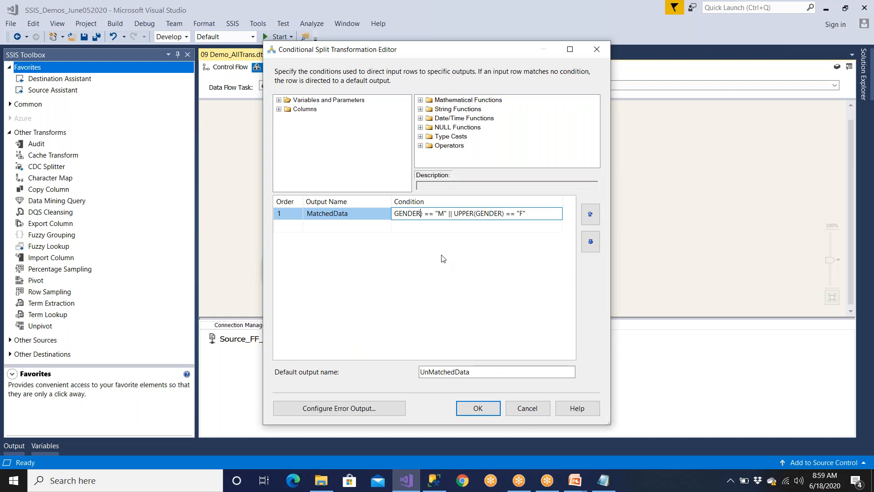
key(Delete)
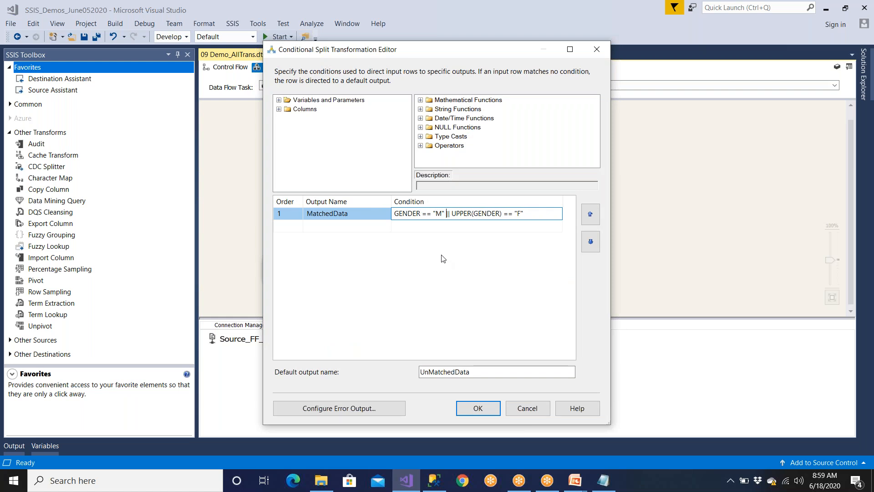
Remove the UPPER function from the "F" comparison in the MatchedData condition and apply the Conditional Split changes
key(BackSpace)
key(BackSpace)
key(BackSpace)
key(BackSpace)
key(BackSpace)
key(BackSpace)
key(Delete)
click(478, 408)
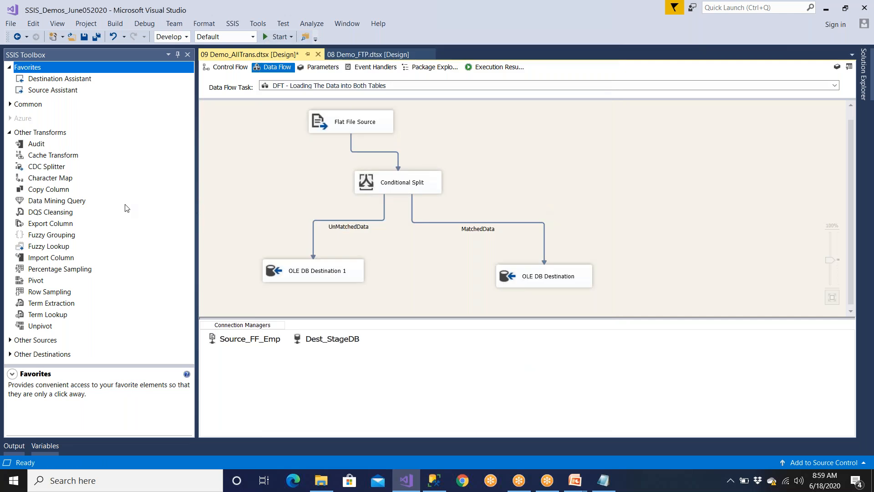
Find the Character Map transformation among the toolbox's Other Transforms and add it beside the Flat File Source in the data flow
click(11, 132)
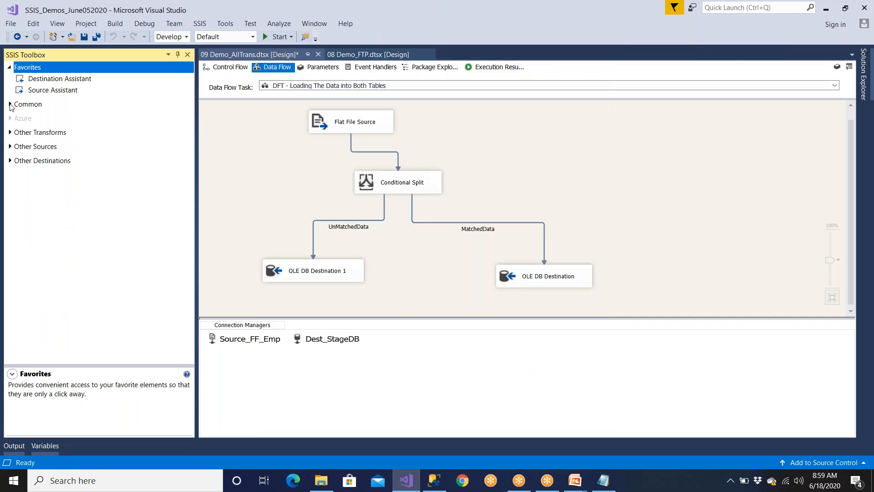
click(10, 105)
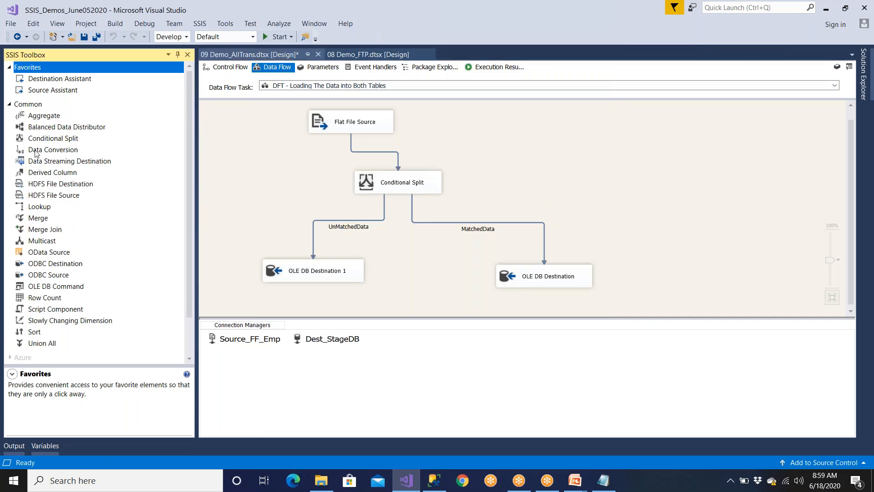
click(10, 104)
click(11, 133)
click(11, 133)
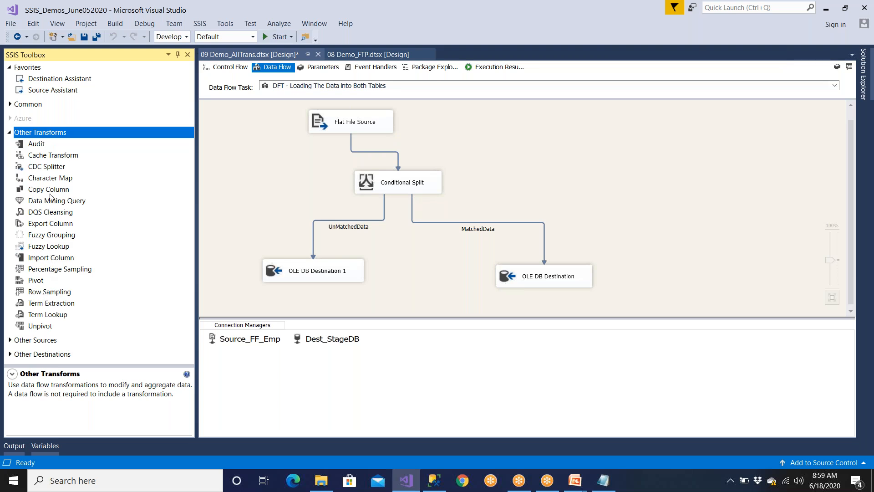
drag(52, 180, 508, 132)
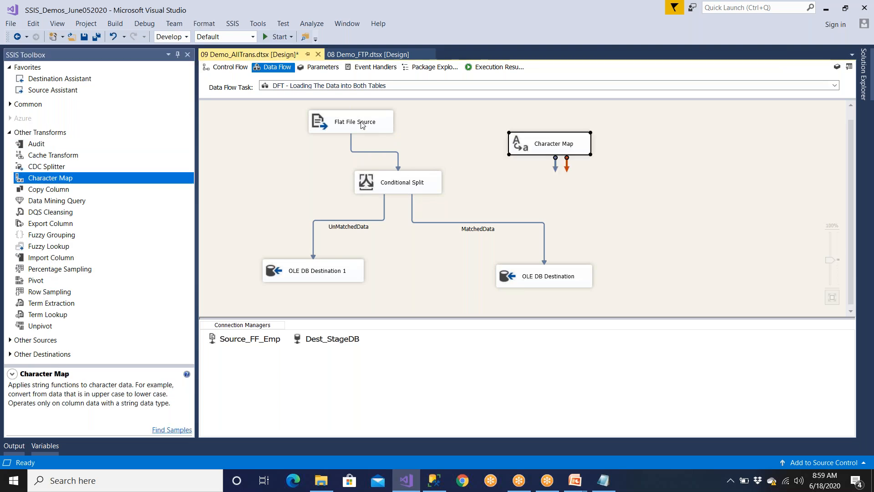
Delete the path from the Flat File Source to the Conditional Split and connect the source to the Character Map
click(367, 128)
key(Delete)
click(372, 128)
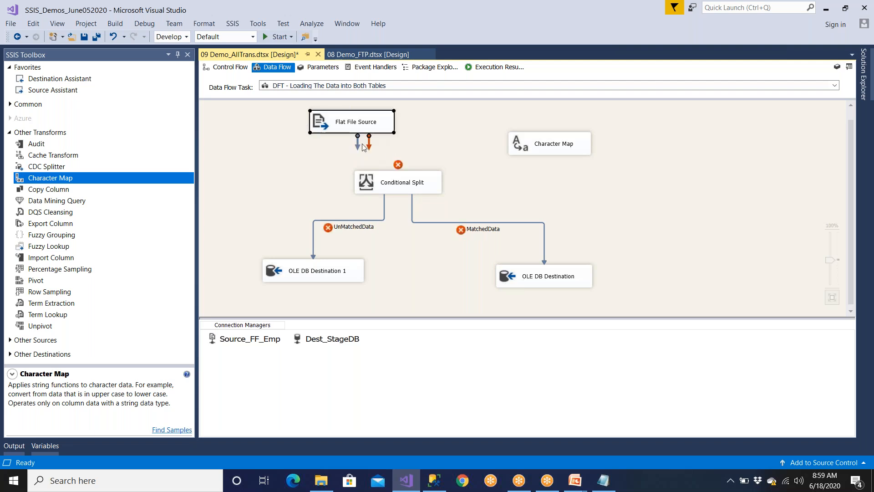
drag(358, 145, 551, 146)
Configure the Character Map to convert GENDER to Uppercase as an in-place change, and connect its output to the Conditional Split
double_click(557, 147)
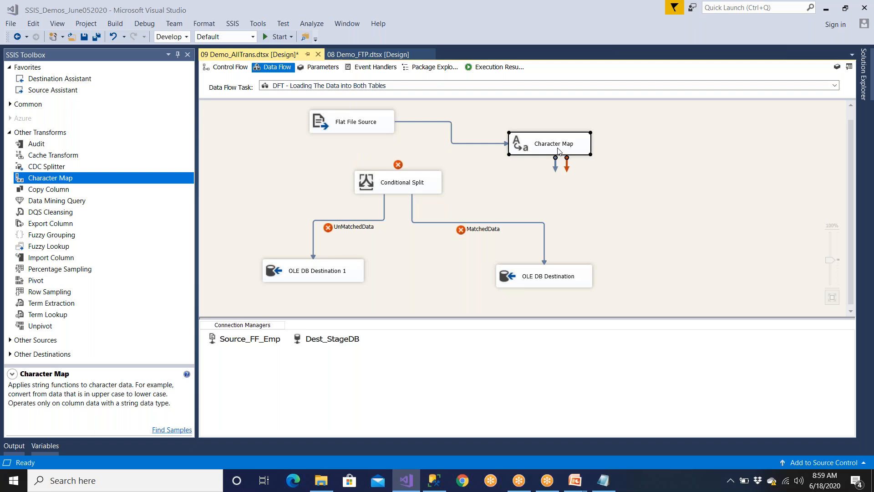
click(416, 167)
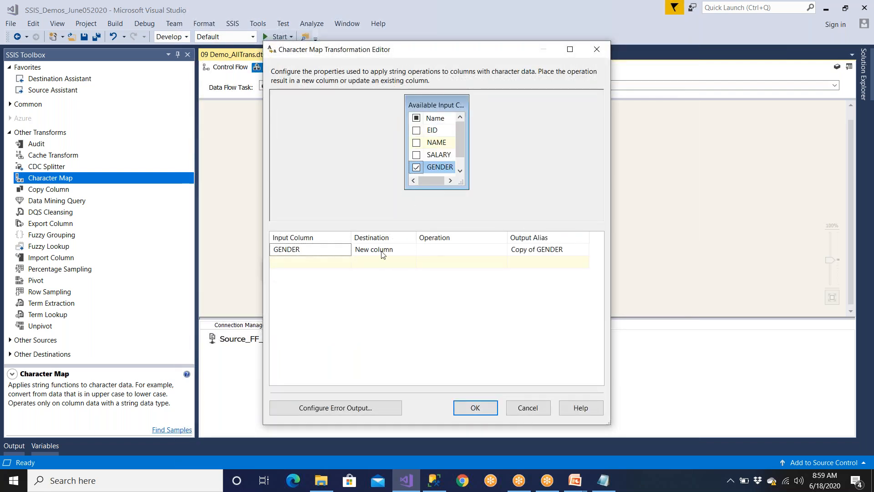
click(381, 251)
click(379, 272)
click(436, 252)
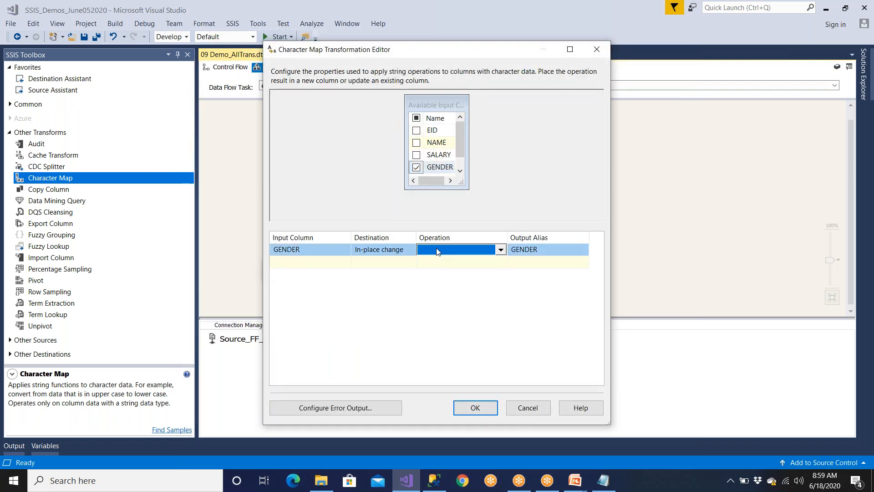
click(436, 251)
click(438, 283)
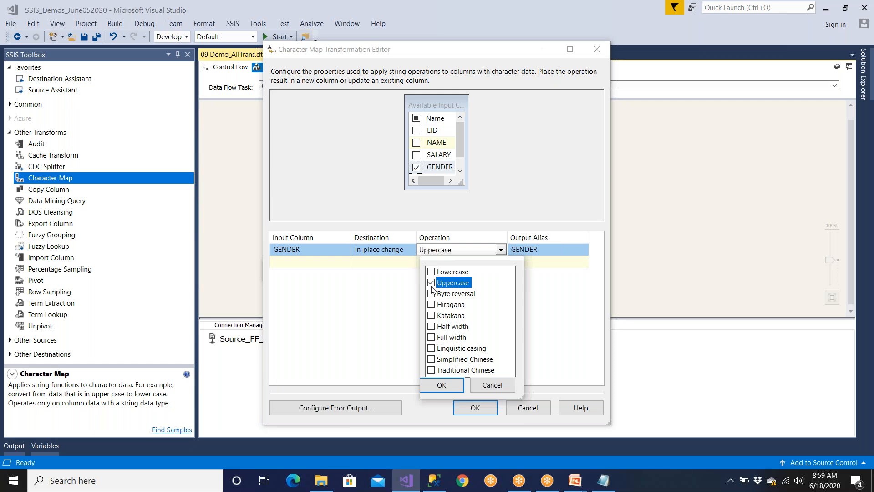
click(442, 385)
click(472, 407)
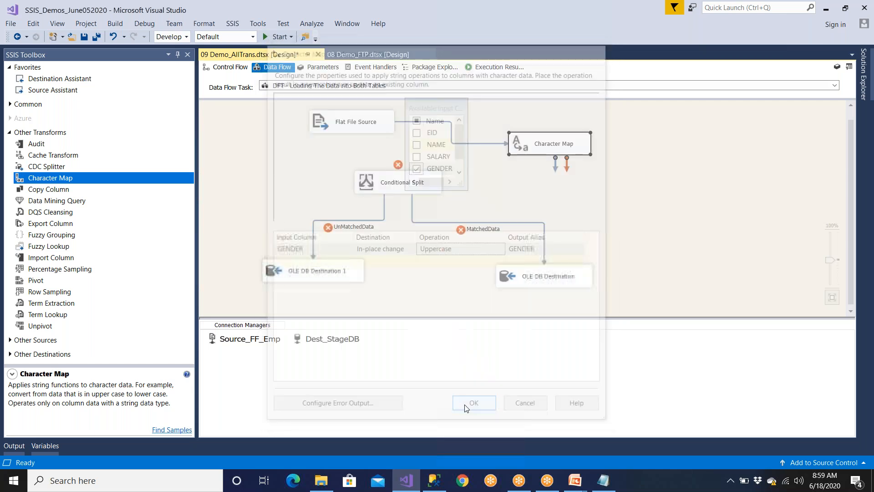
drag(554, 168, 417, 187)
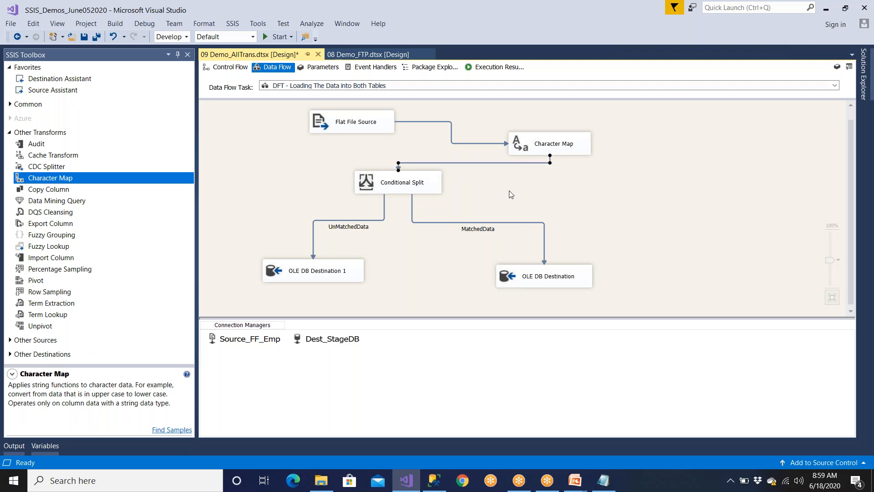
Save all files, then run the package and check the execution status in its control flow and data flow
click(98, 37)
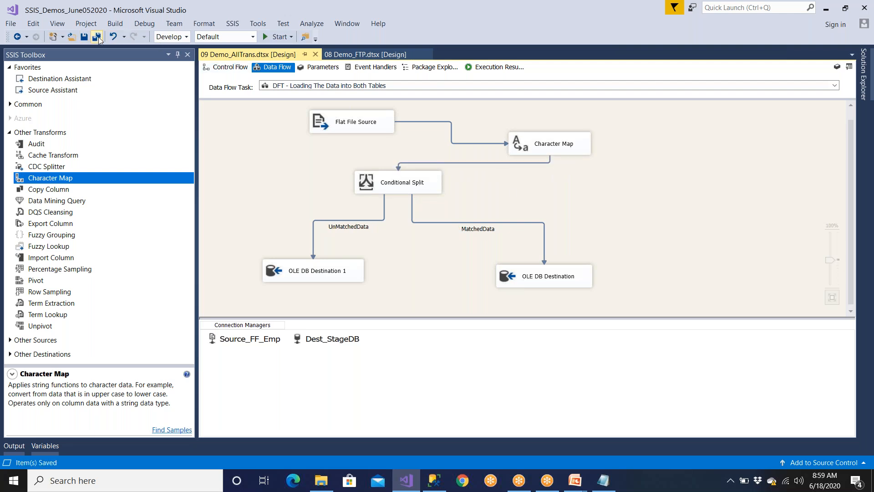
click(270, 37)
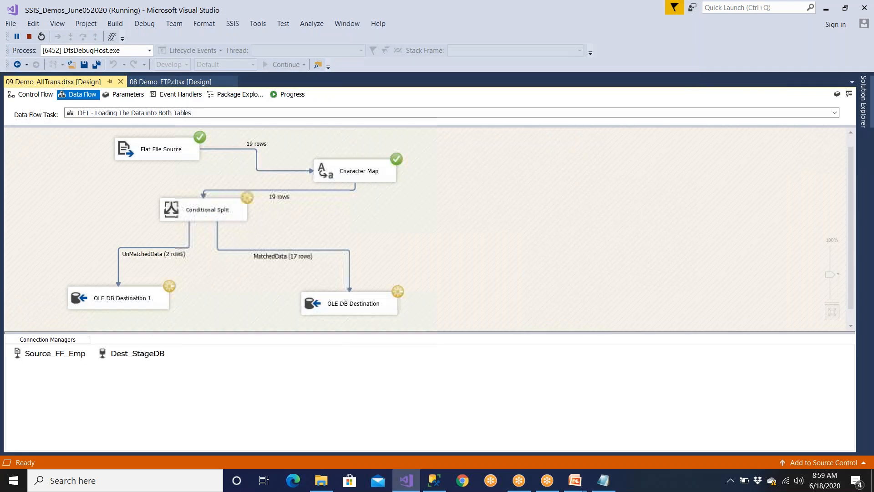
click(32, 95)
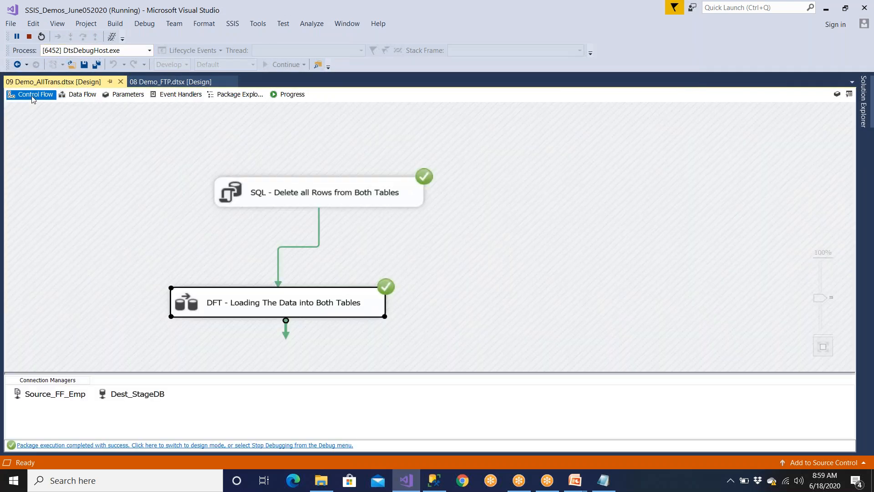
click(79, 96)
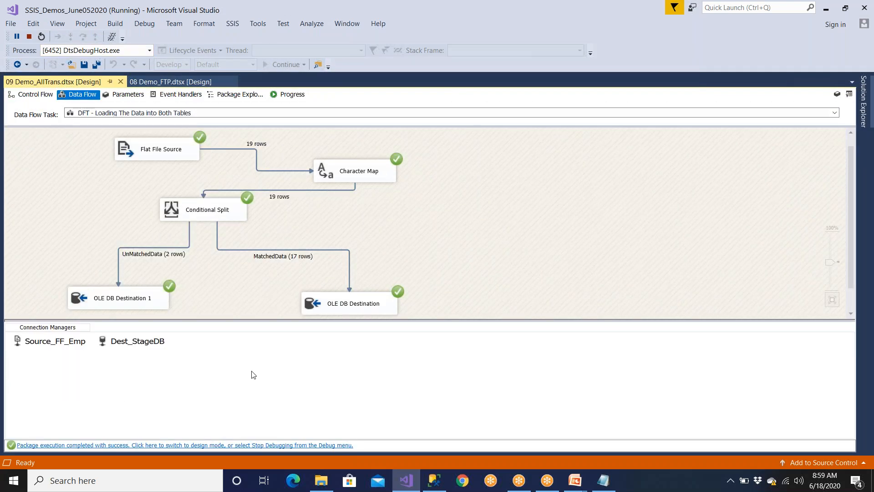
Switch to SQL Server Management Studio and query Stage_Employee and Stage_Emp_UnMatched separately for the reloaded rows
click(435, 480)
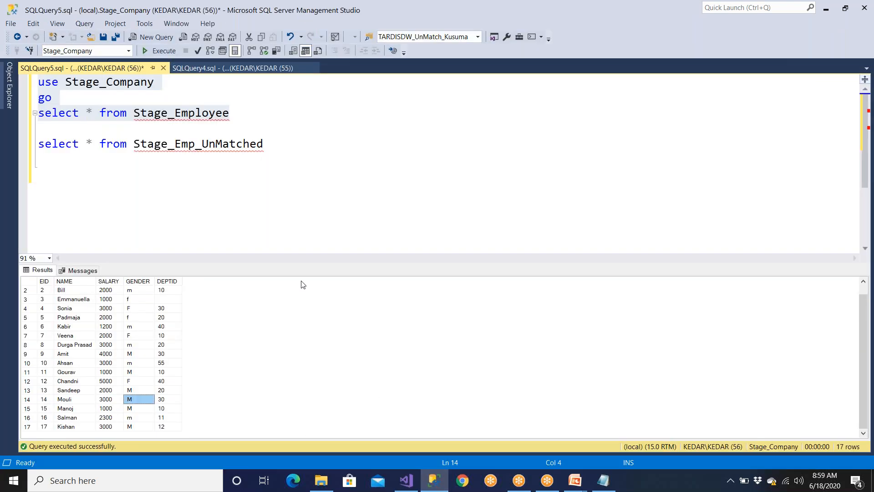
click(225, 178)
drag(230, 113, 69, 66)
click(157, 51)
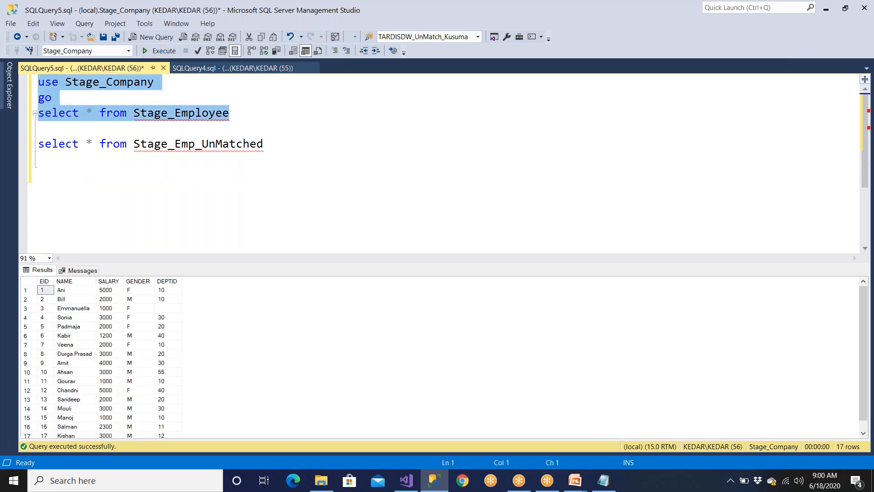
drag(279, 149, 38, 144)
click(156, 51)
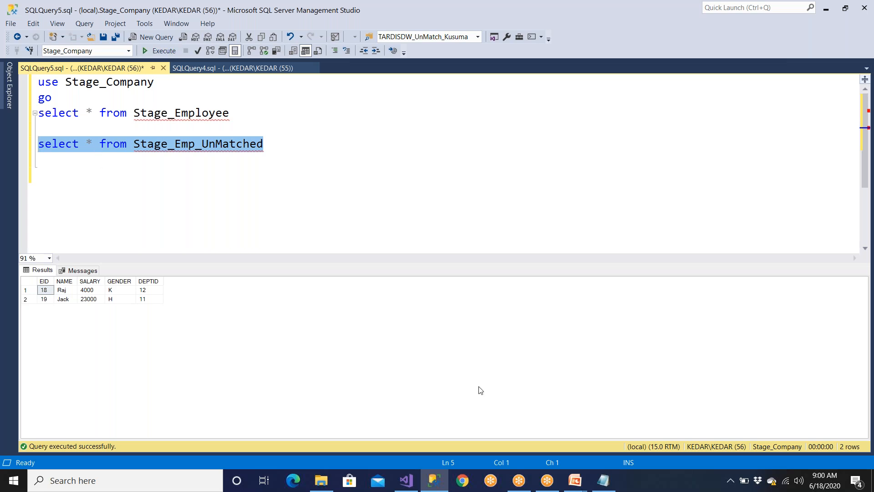
Switch to Notepad, keep the untitled note open and clear all the condition text in it
click(604, 480)
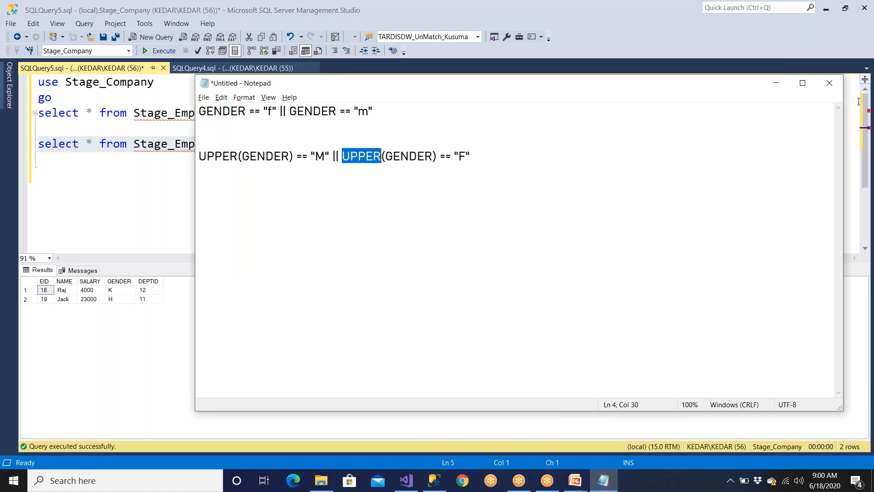
click(829, 83)
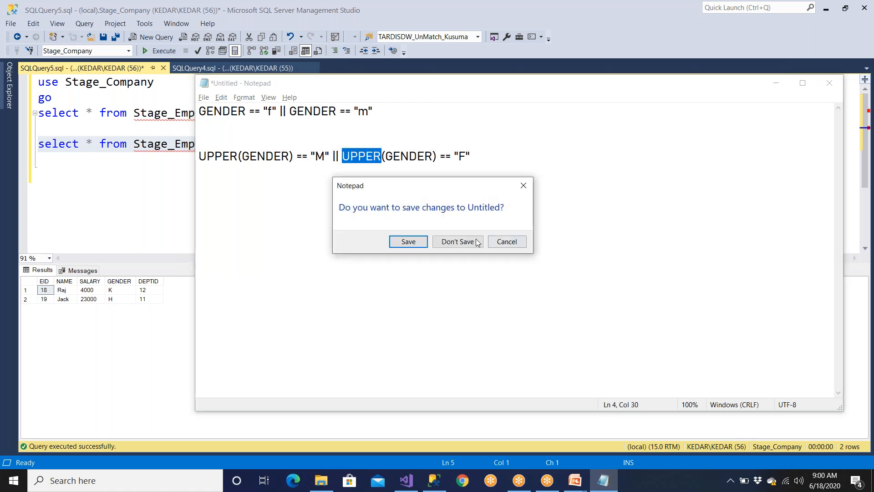
click(507, 241)
key(ctrl+a)
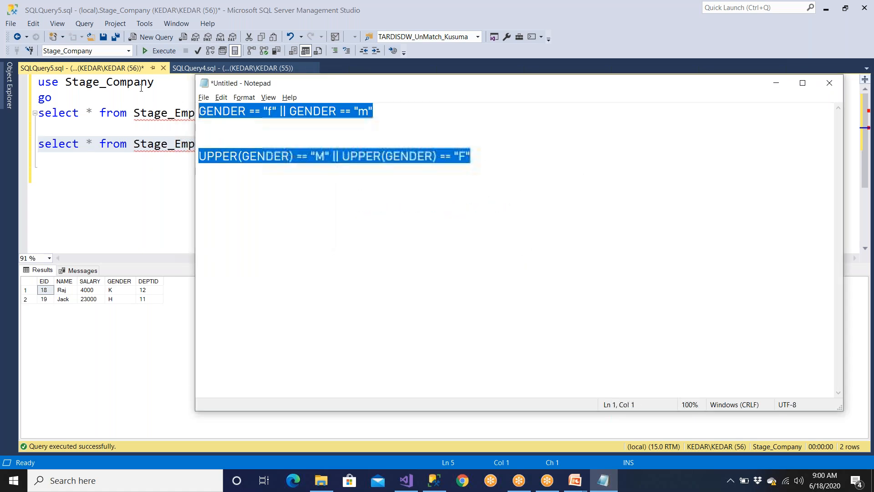
key(Delete)
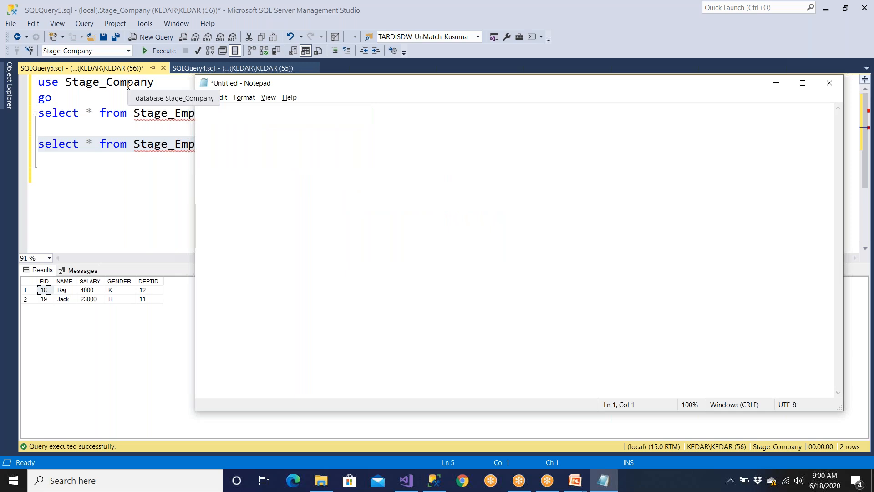
Return to SQL Server Management Studio, query Stage_Employee again and check the GENDER value in the second row
click(113, 200)
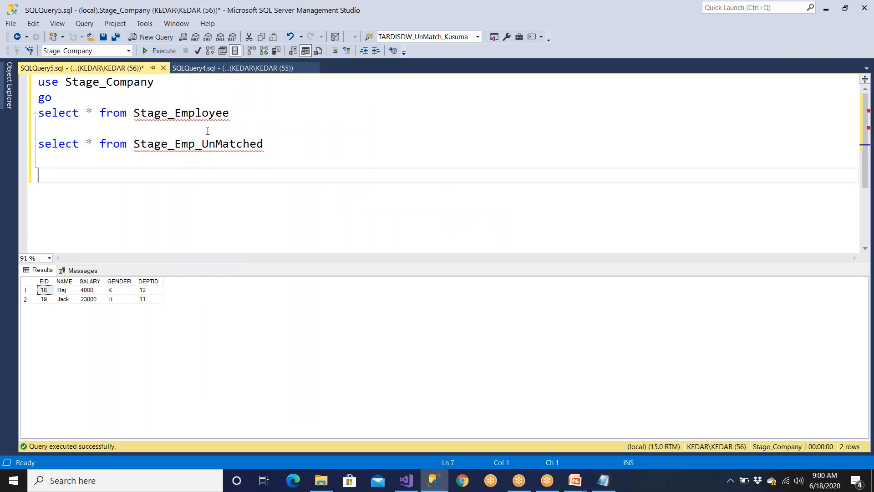
drag(230, 114, 38, 83)
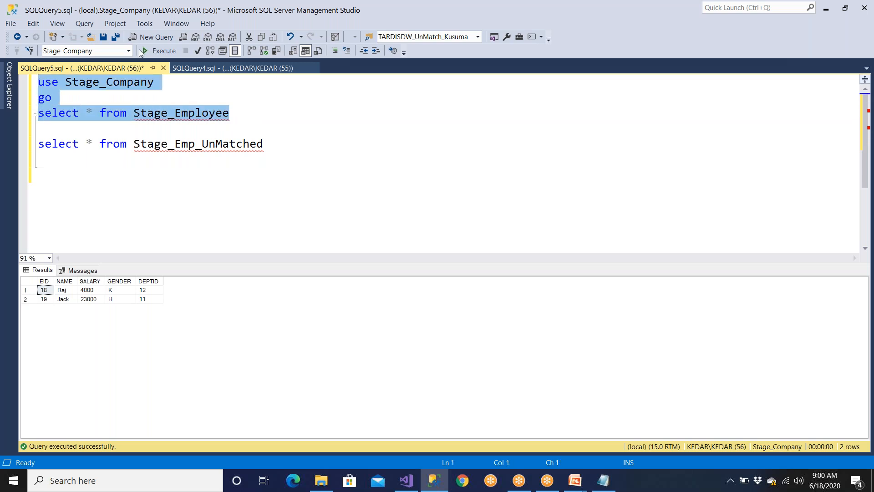
click(141, 51)
click(136, 299)
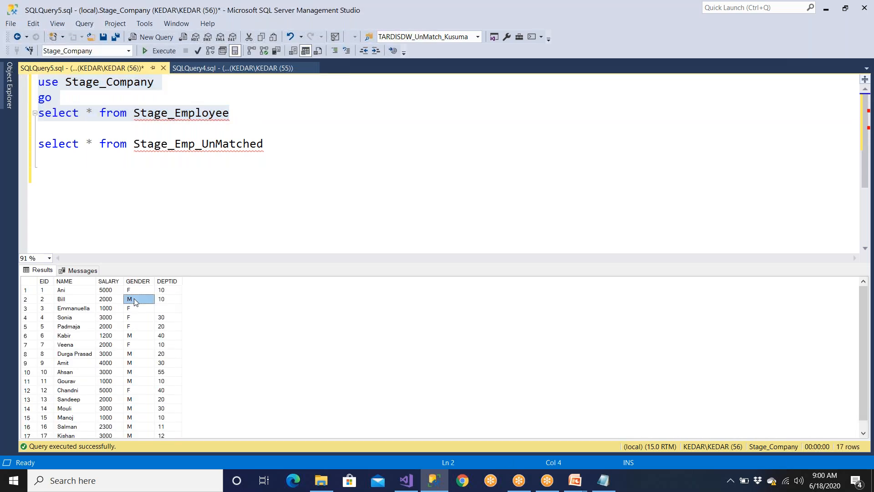
Check the NAME and GENDER values in the first two rows of the Stage_Employee results
click(79, 299)
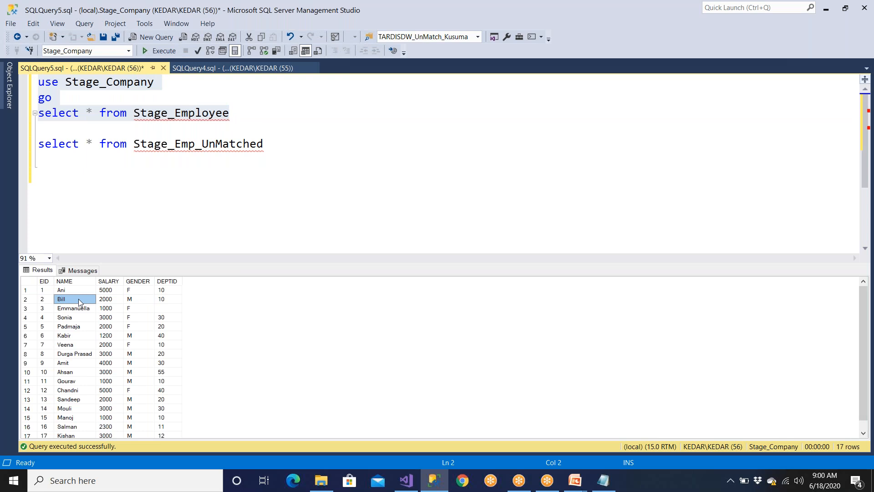
click(138, 291)
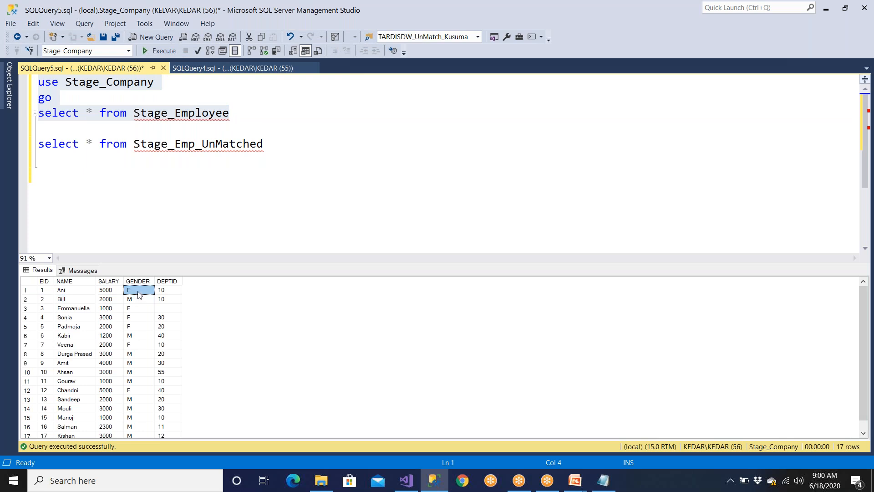
click(78, 295)
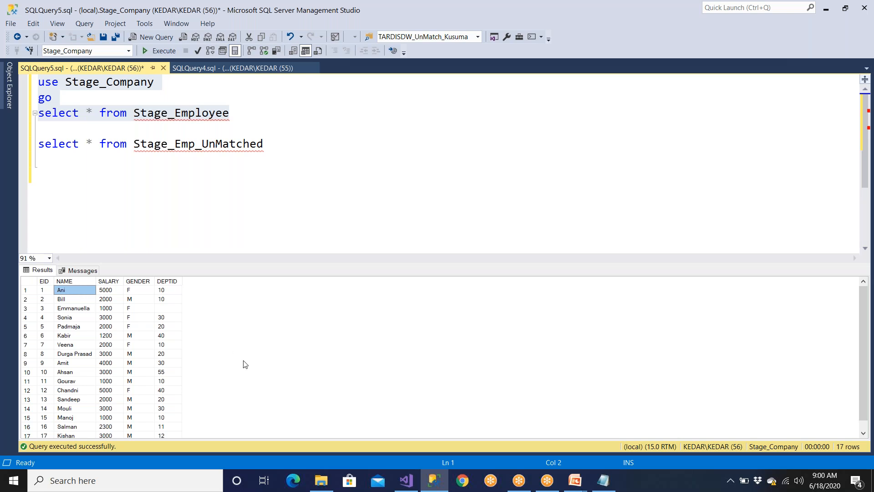
Switch to Visual Studio, reposition OLE DB Destination 1 and delete the MatchedData path between the Conditional Split and OLE DB Destination
click(407, 480)
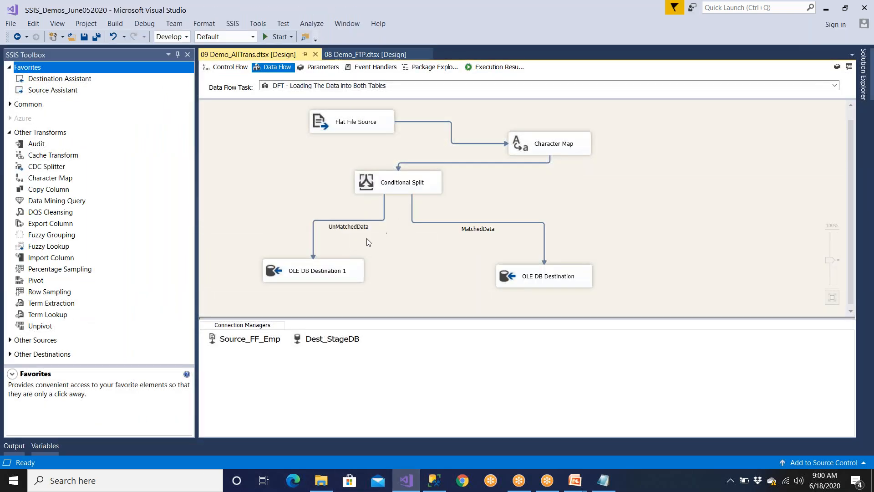
drag(347, 270, 334, 280)
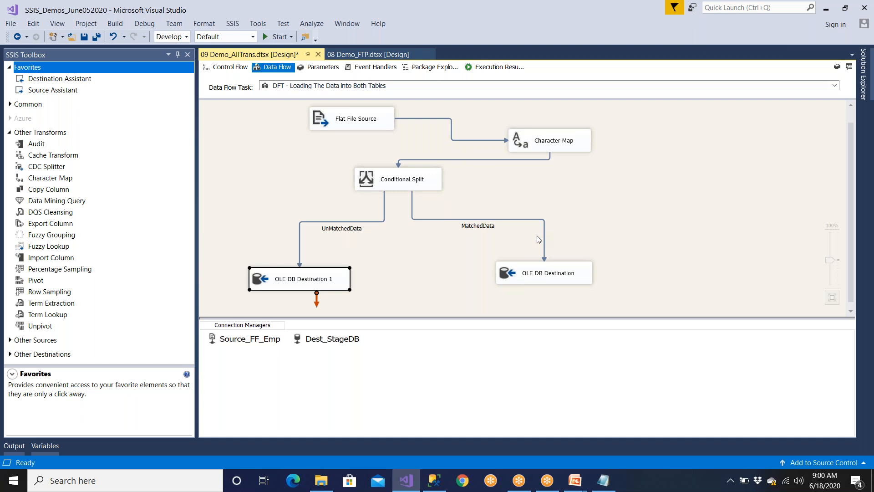
click(522, 219)
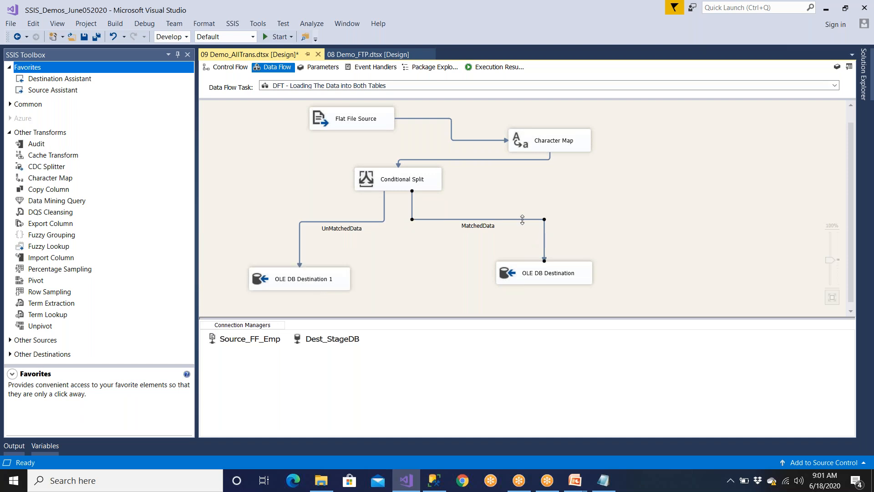
key(Delete)
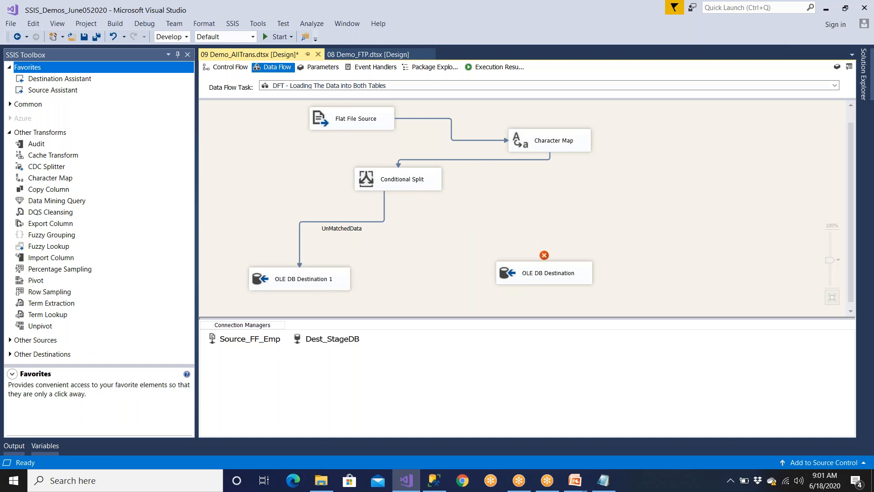
Add a Derived Column transformation fed by the Conditional Split's MatchedData output and open it for editing
click(10, 133)
click(10, 104)
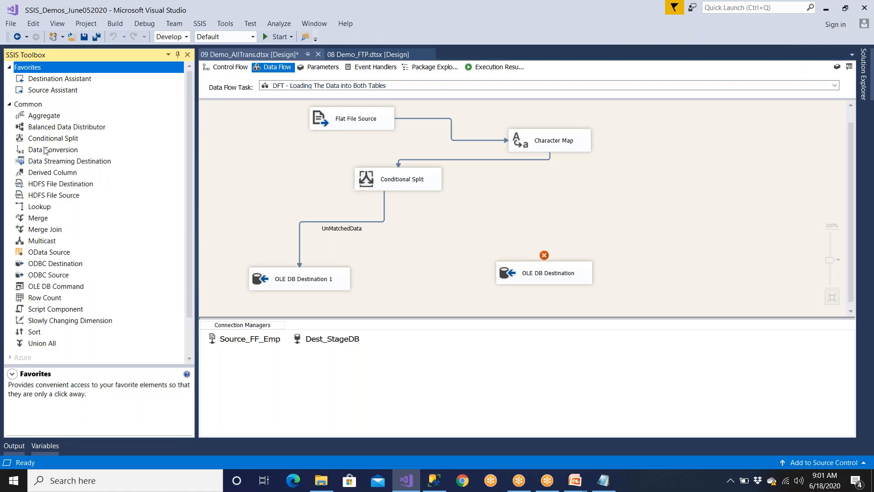
drag(54, 175, 569, 200)
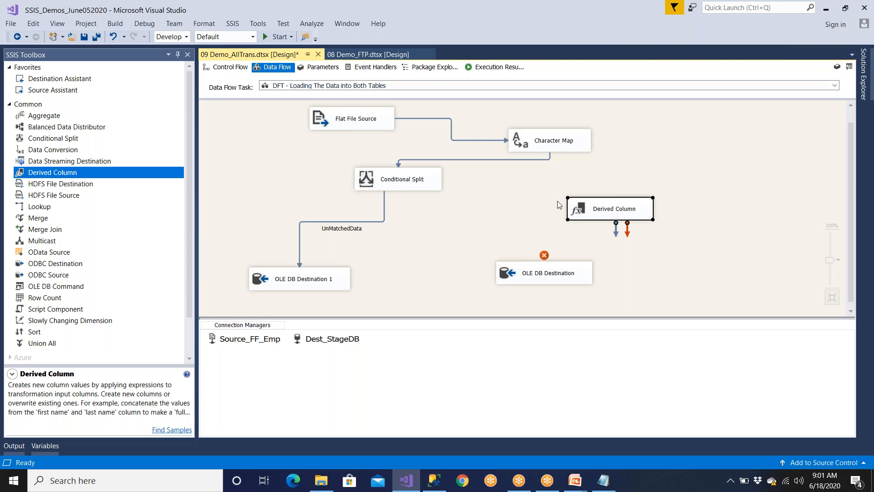
click(415, 187)
drag(403, 203, 592, 212)
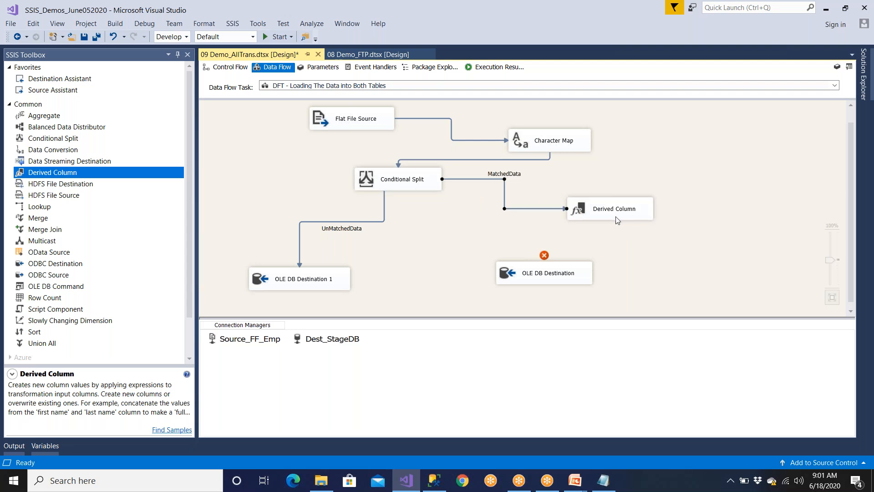
double_click(617, 211)
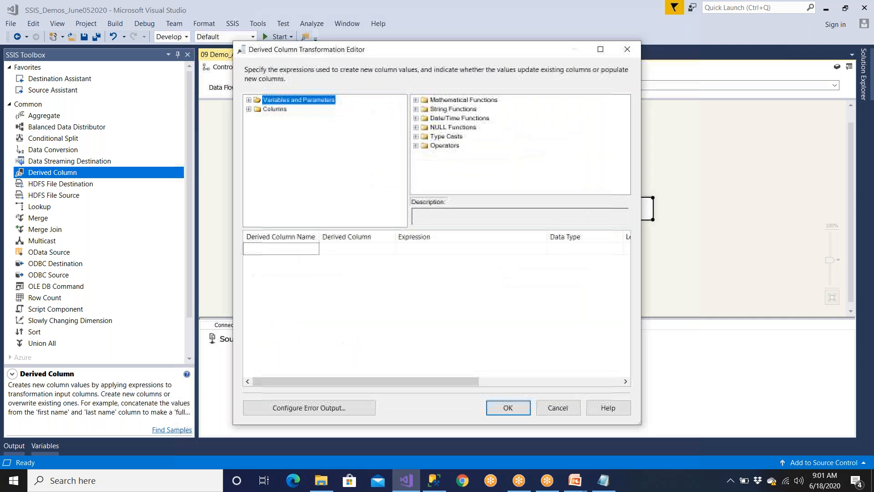
Switch to the PowerPoint slide show and review the Derived Column Transformation and SSIS Expressions slides
click(575, 481)
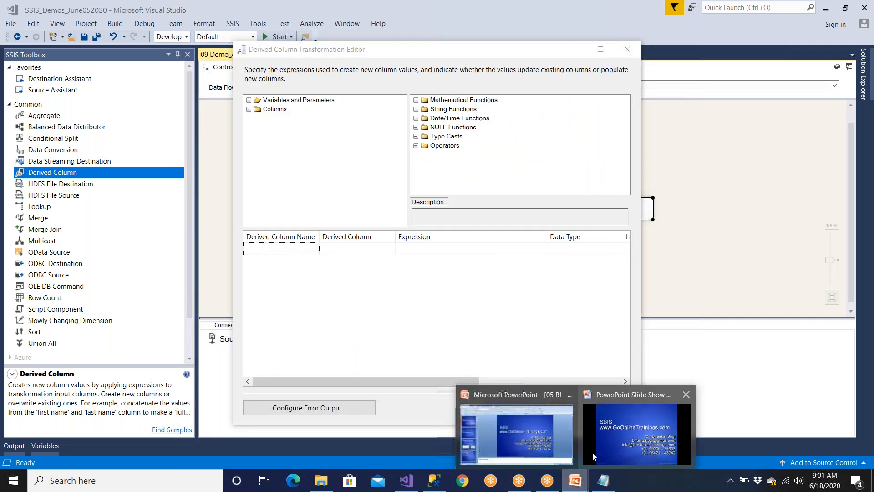
click(611, 427)
key(Down)
key(Down)
key(Down)
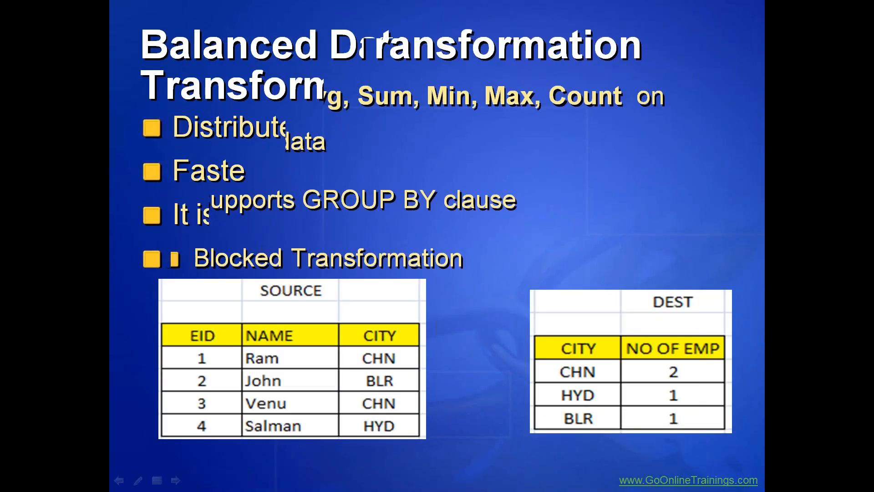
key(Down)
key(Down)
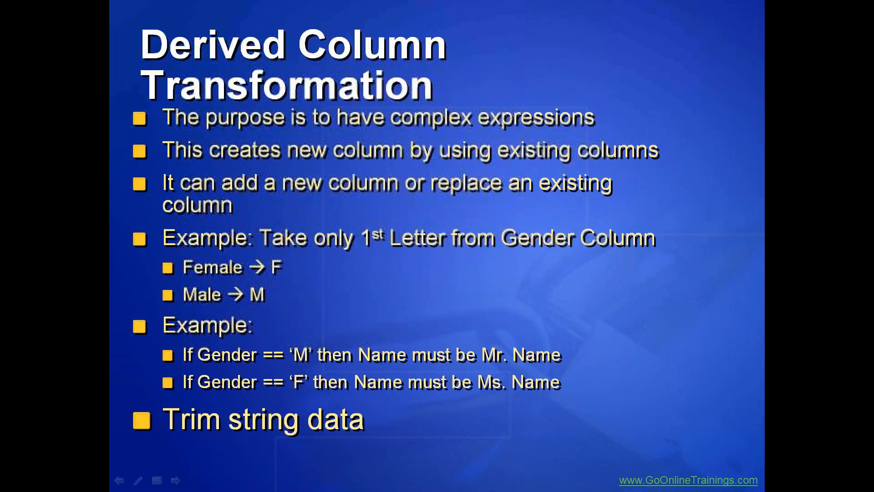
key(Down)
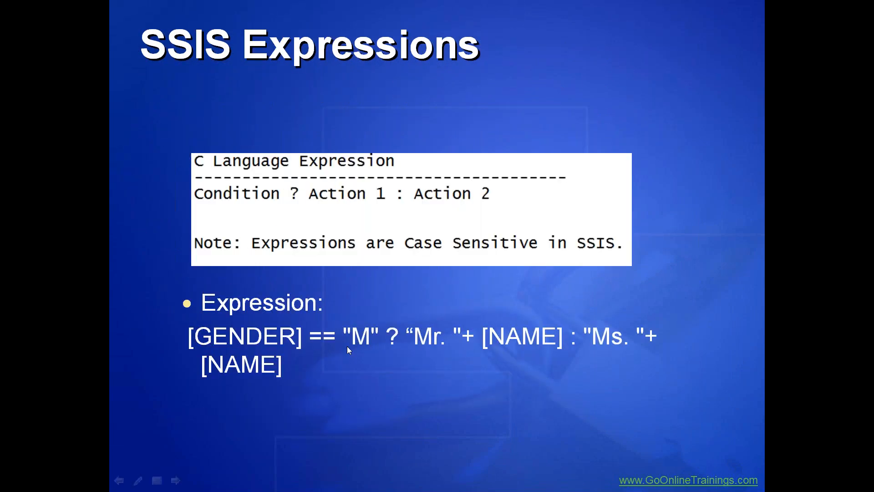
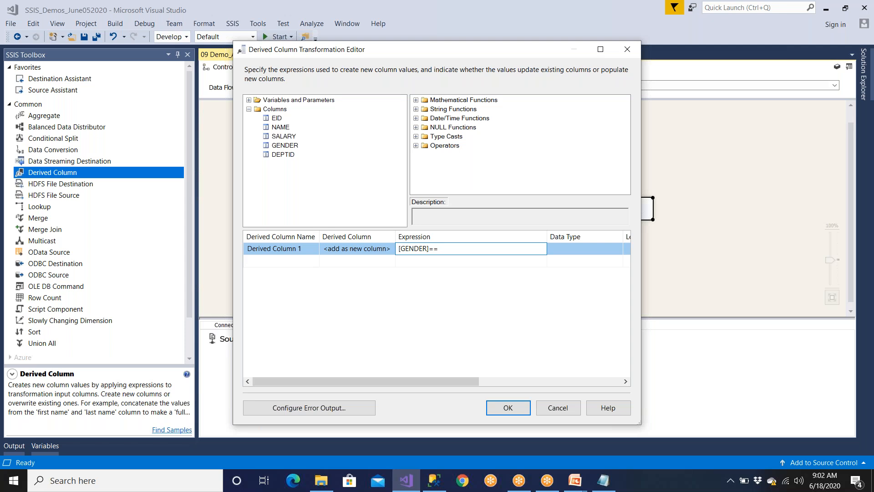
Maximise the Derived Column editor and extend the expression to [GENDER]=="M" ? "Mr." + [NAME]
click(601, 45)
text("")
text(M)
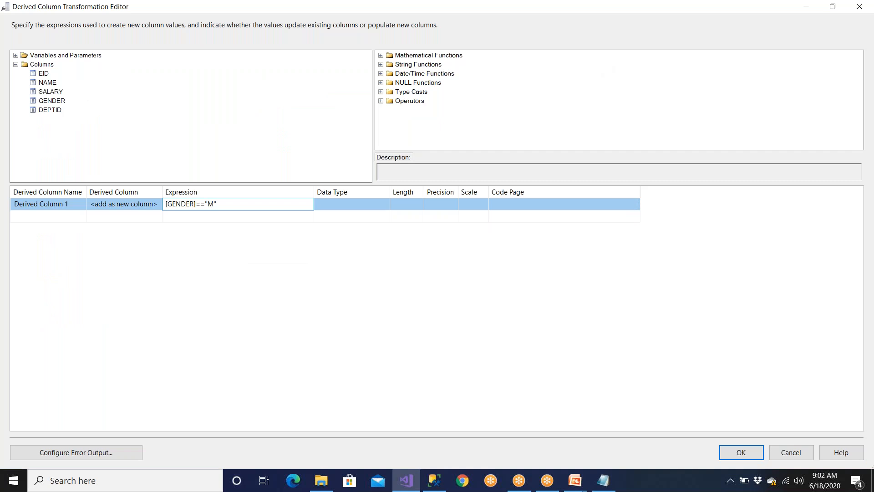
text( ? )
text("")
text(Mr.)
text(0)
key(BackSpace)
text(+)
drag(52, 85, 250, 207)
click(280, 205)
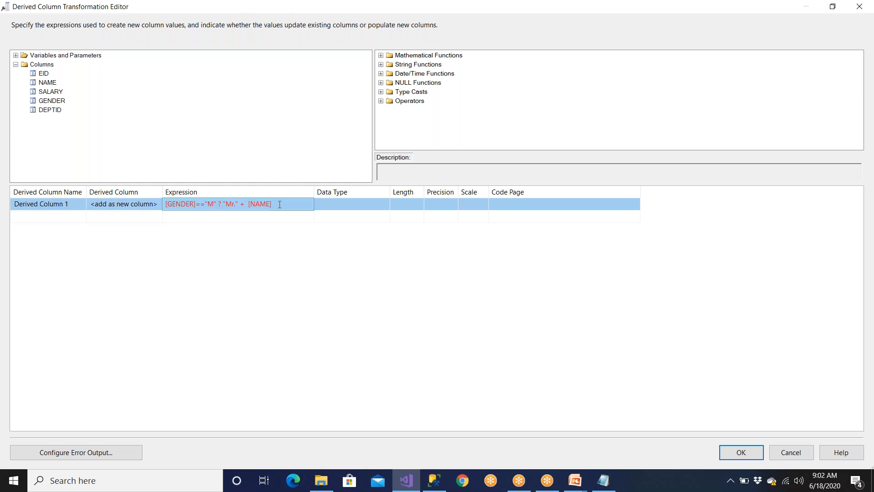
Complete the Derived Column 1 expression with the else branch : "Ms. " + [NAME]
text(: )
text("")
text(Ms. )
text(+)
drag(45, 84, 311, 206)
click(308, 218)
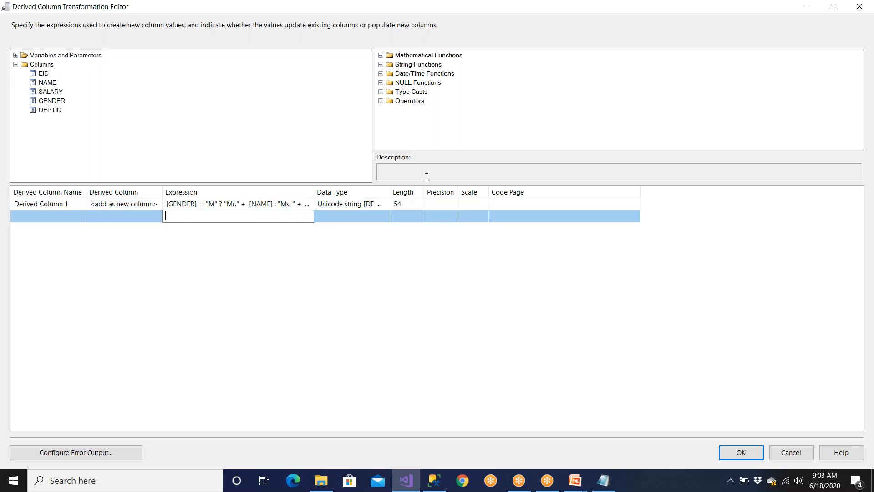
Widen the Expression column, then copy the whole Derived Column 1 expression into the untitled Notepad note
click(290, 204)
double_click(314, 194)
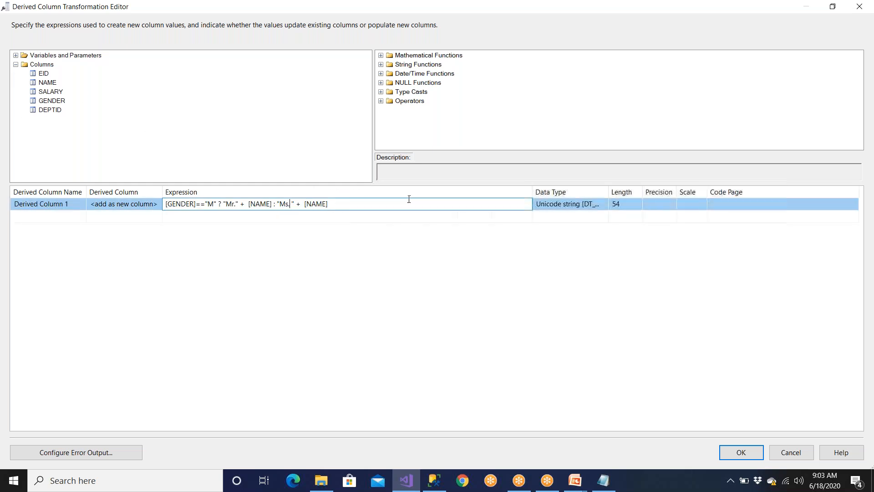
drag(344, 204, 142, 197)
key(ctrl+c)
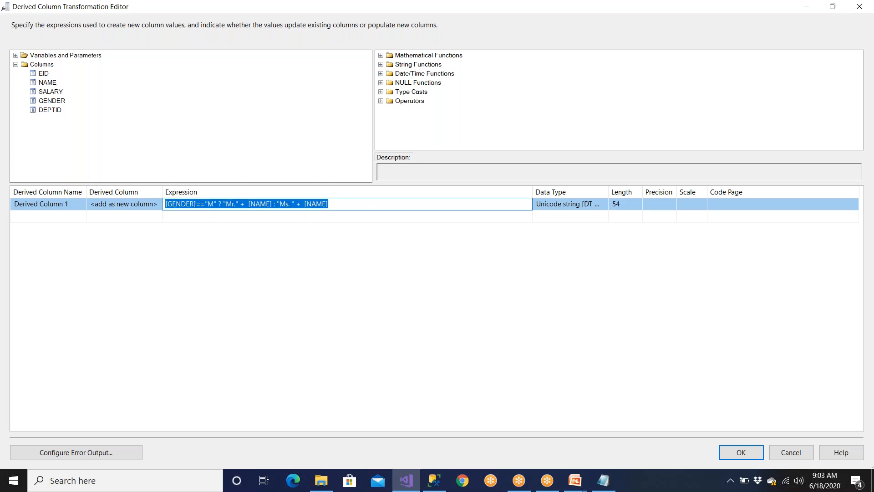
click(603, 480)
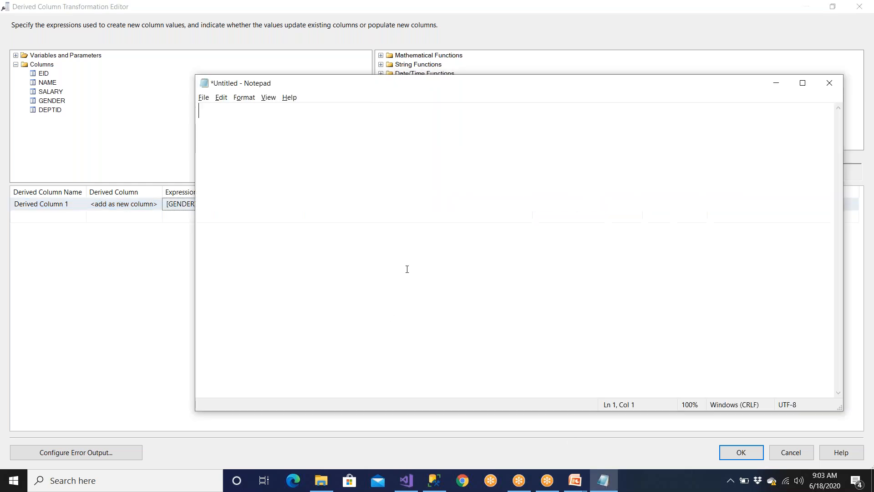
key(ctrl+v)
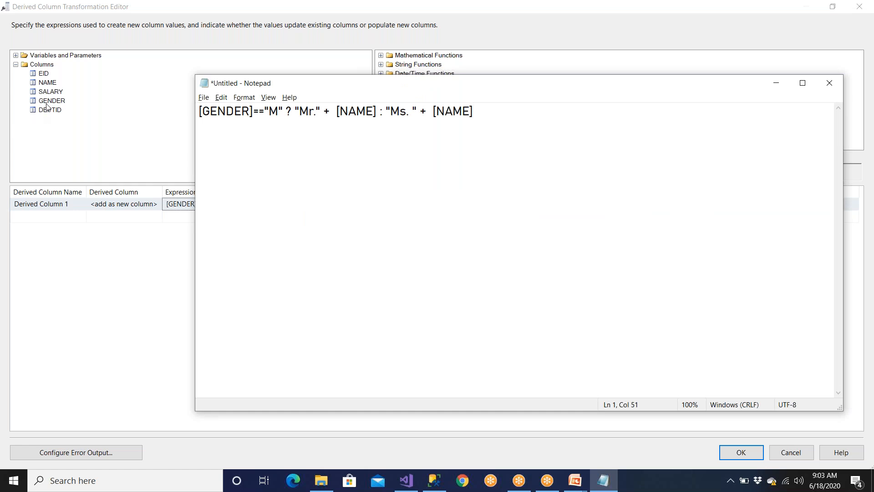
Change [GENDER] to [Gender] in the Notepad copy of the expression
click(209, 113)
click(250, 113)
key(BackSpace)
key(BackSpace)
key(BackSpace)
key(BackSpace)
key(BackSpace)
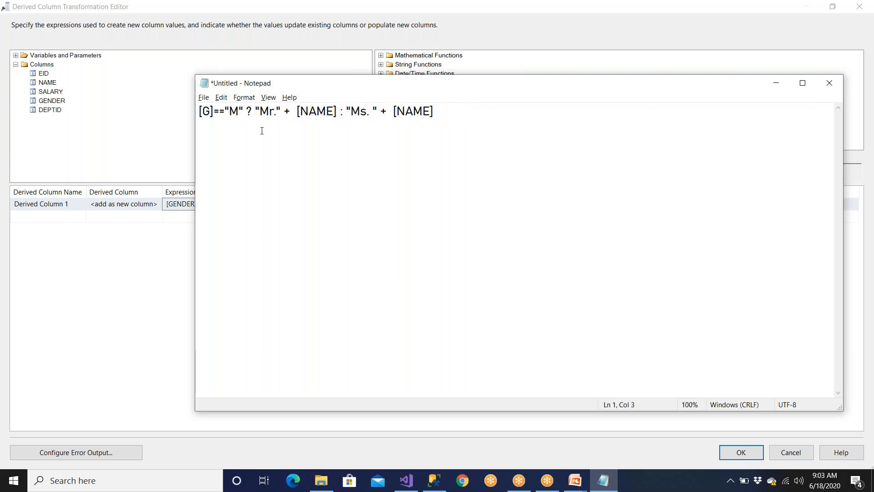
text(ender)
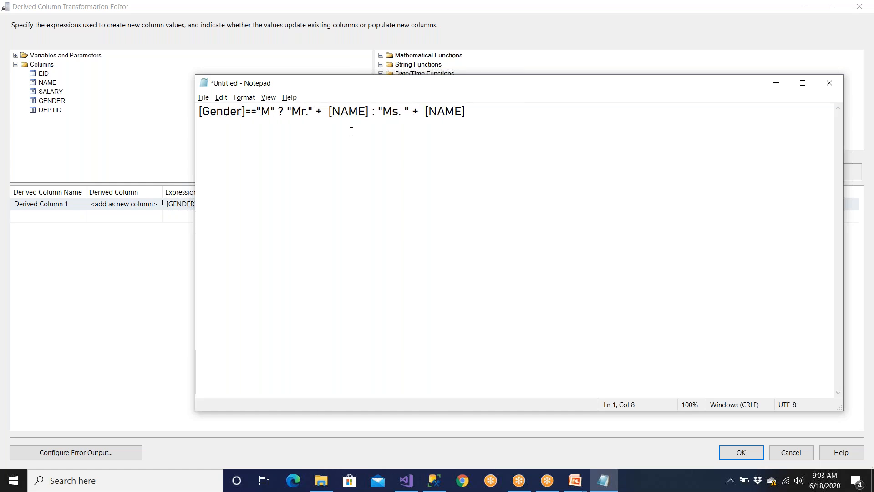
Return to the Derived Column editor and try [Gender] in place of [GENDER] in the Derived Column 1 expression
click(53, 102)
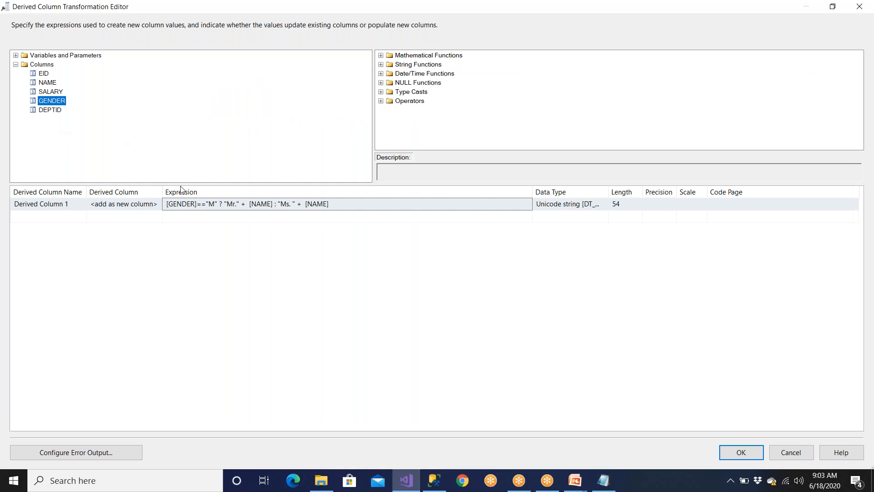
click(182, 204)
click(196, 204)
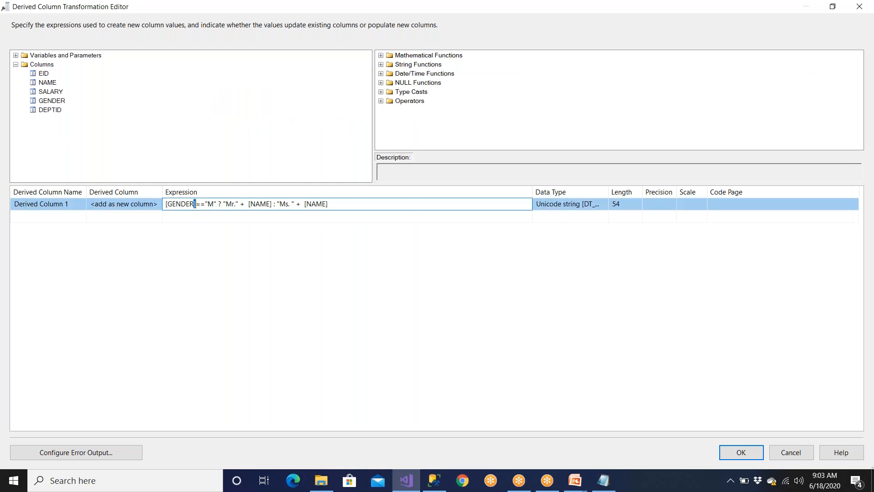
key(BackSpace)
key(BackSpace)
key(BackSpace)
key(BackSpace)
key(BackSpace)
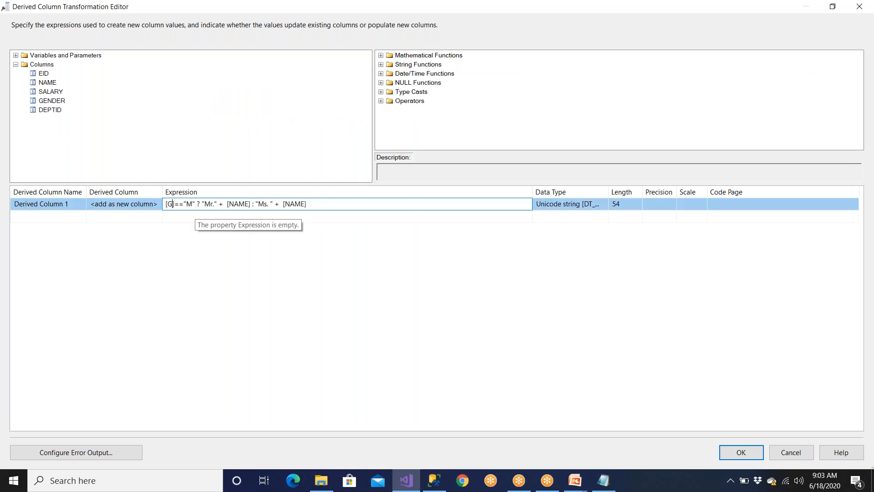
text(ender)
key(Return)
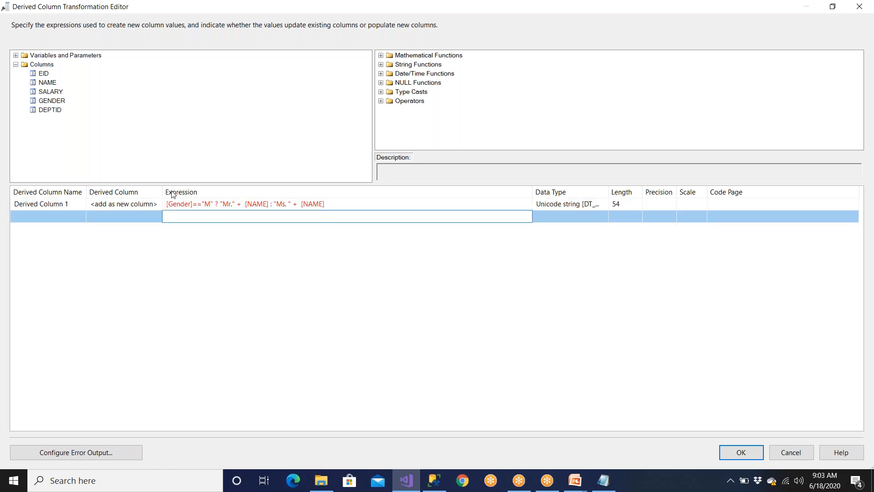
Replace [Gender] in the Derived Column 1 expression with the available GENDER input column
click(344, 204)
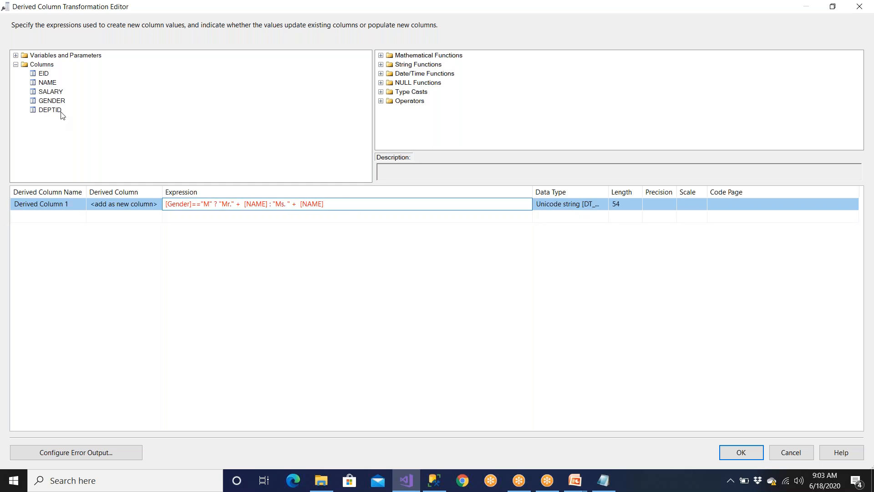
click(191, 205)
key(BackSpace)
key(BackSpace)
key(BackSpace)
key(BackSpace)
key(BackSpace)
key(BackSpace)
key(BackSpace)
key(BackSpace)
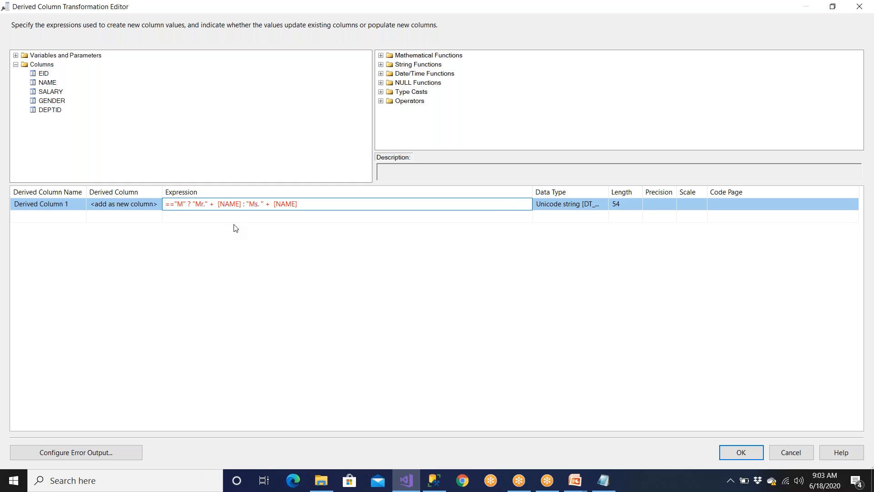
drag(52, 101, 170, 205)
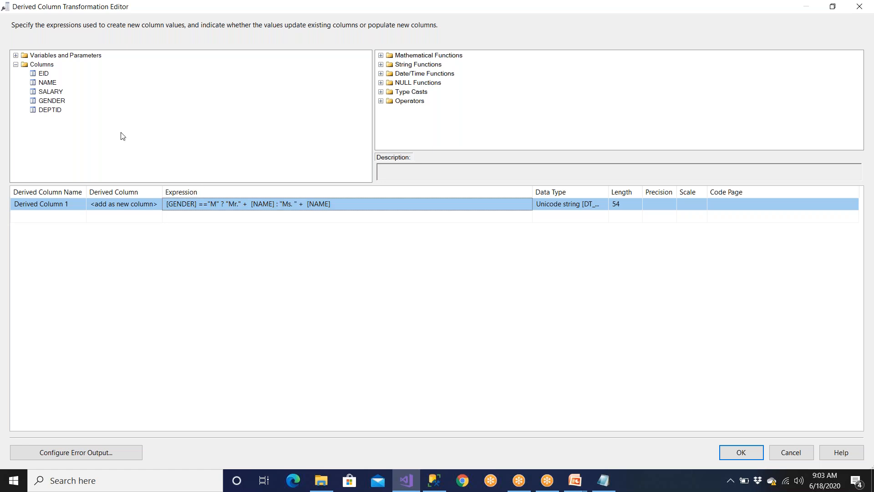
Replace the first [NAME] in the Derived Column 1 expression with lowercase [name] to test case sensitivity
click(51, 83)
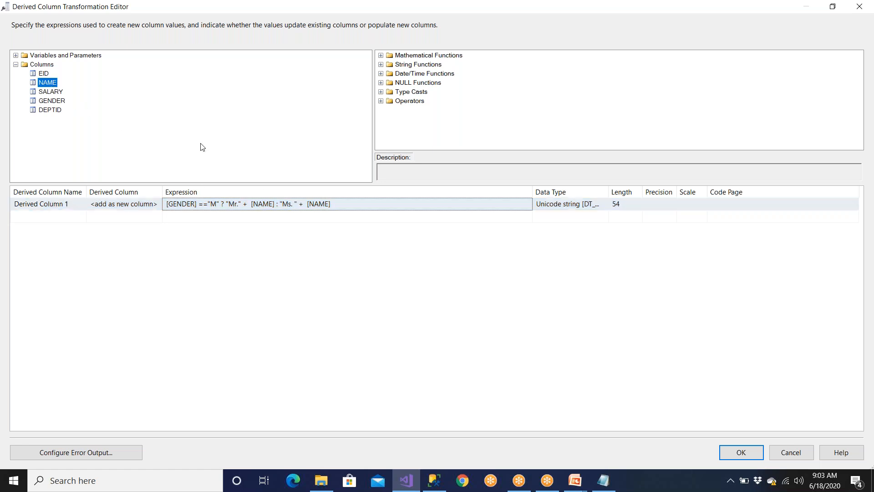
click(275, 207)
key(BackSpace)
key(BackSpace)
key(BackSpace)
key(BackSpace)
key(BackSpace)
key(BackSpace)
text([name])
key(Return)
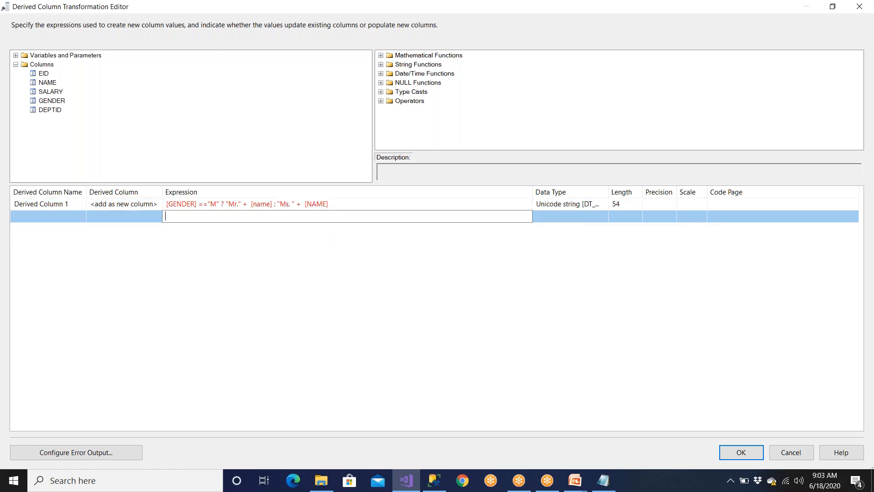
click(273, 204)
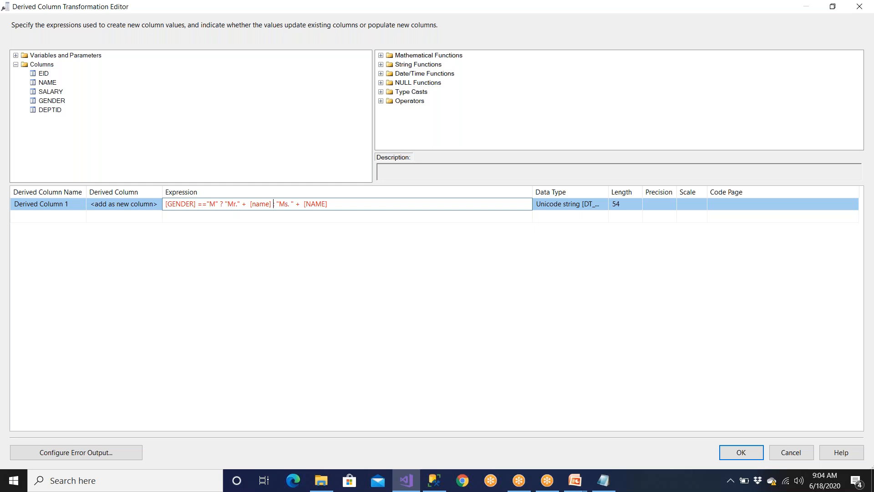
Replace the lowercase [name] in the Derived Column 1 expression with the available NAME input column
key(BackSpace)
key(BackSpace)
key(BackSpace)
key(BackSpace)
key(BackSpace)
key(BackSpace)
key(BackSpace)
drag(50, 83, 249, 207)
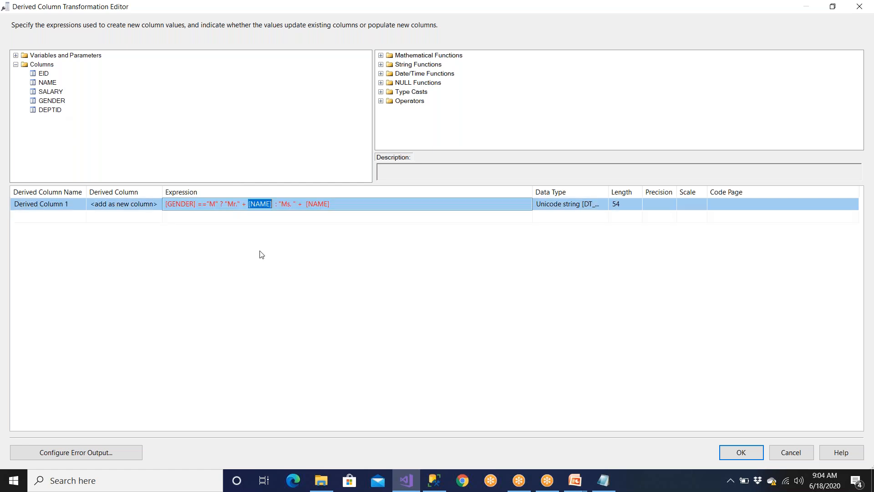
click(369, 210)
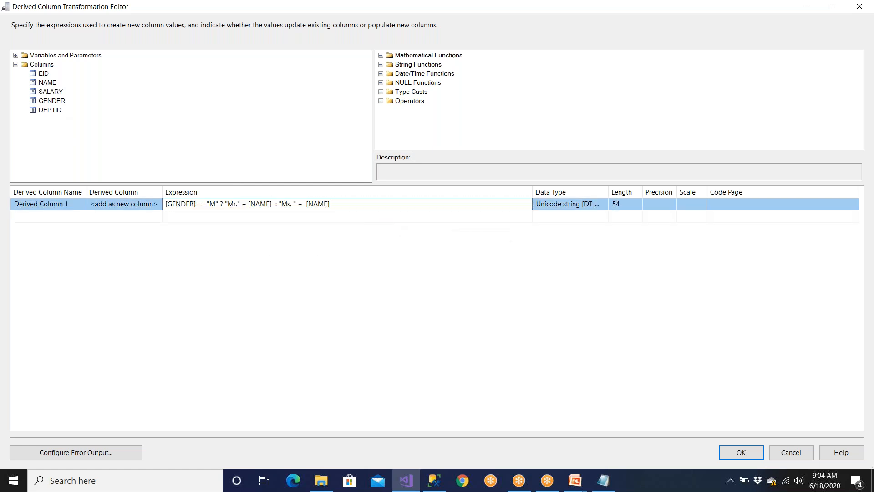
Examine the condition, true part and false part of the expression in the Notepad copy, and return to the Derived Column editor
click(603, 480)
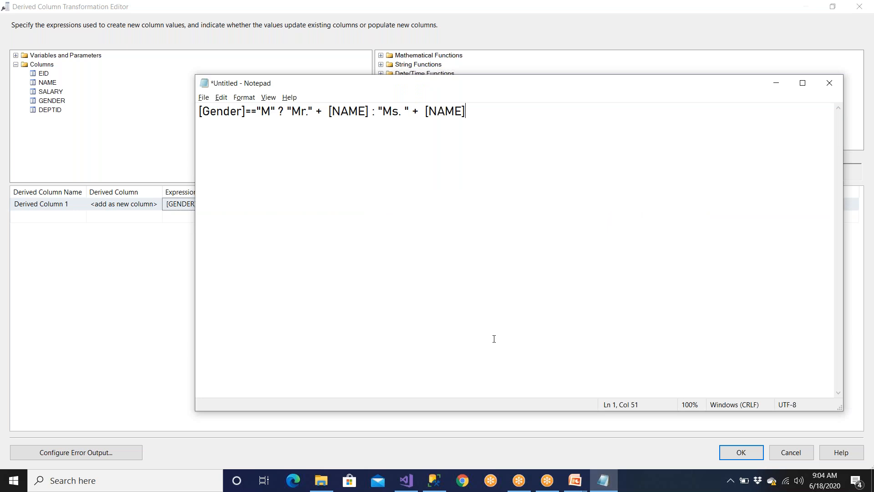
click(274, 115)
drag(274, 115, 188, 118)
click(288, 112)
drag(290, 111, 469, 113)
click(376, 116)
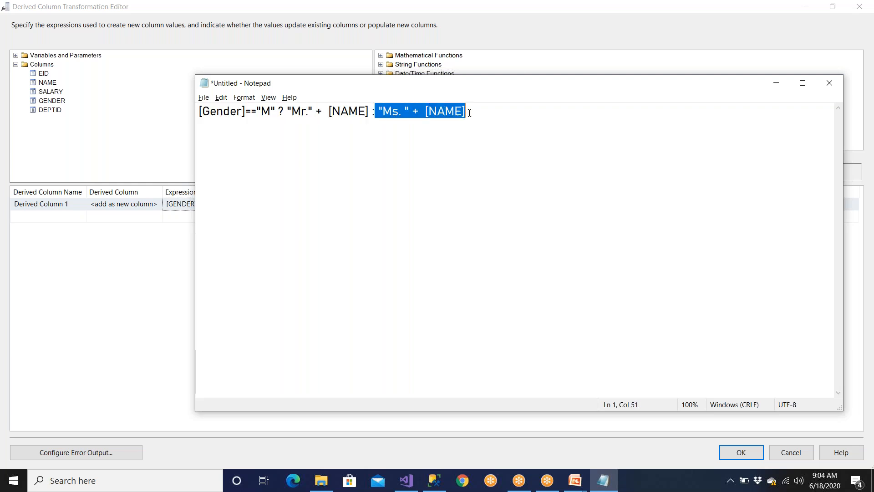
click(7, 276)
Try the Replace 'NAME' option for the derived column, and set it back to <add as new column>
click(120, 206)
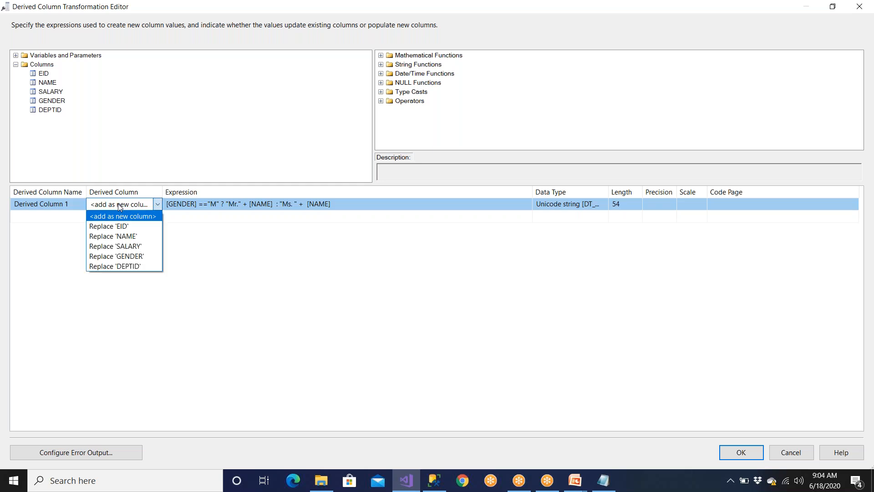
click(119, 236)
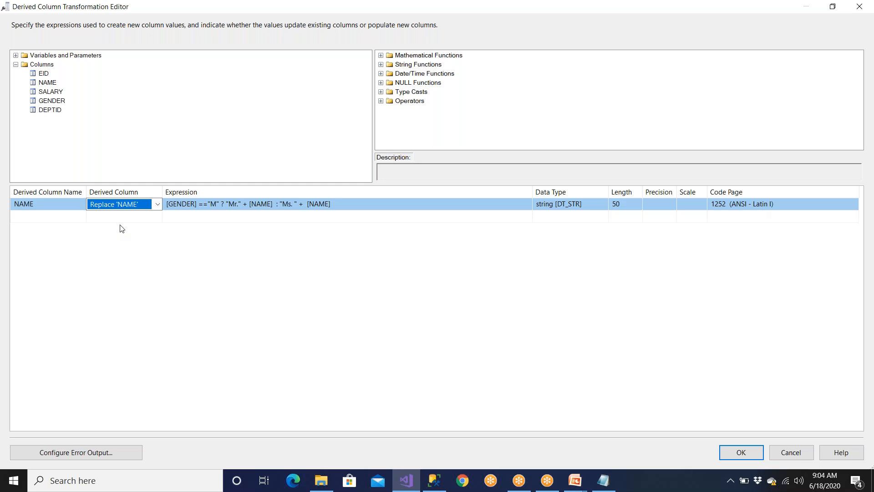
click(146, 207)
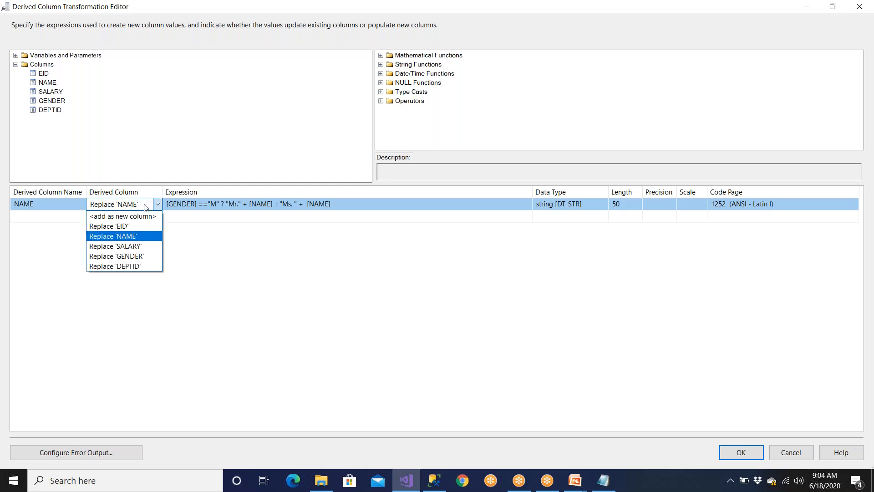
click(136, 217)
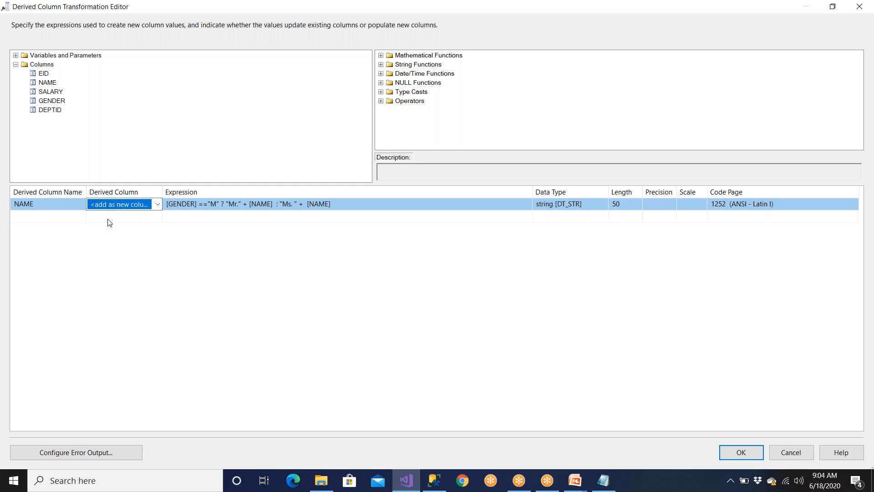
Try to name the derived column NewEmpName, check its replace options, and discard the editor's changes
click(55, 214)
click(41, 205)
key(ctrl+a)
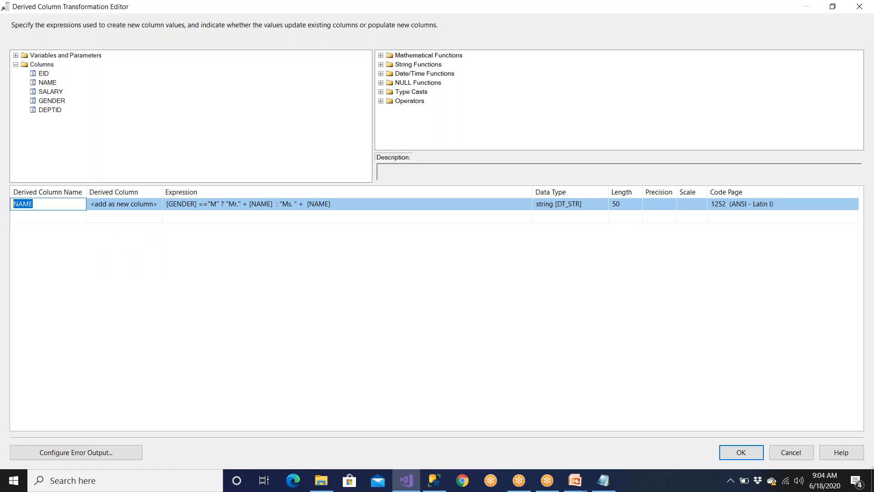
text(NewEmpName)
click(134, 205)
click(134, 205)
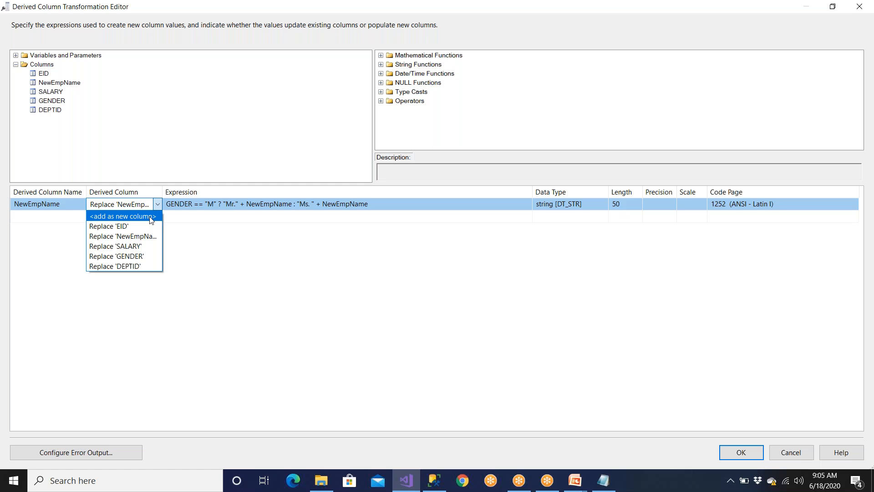
click(685, 386)
click(783, 453)
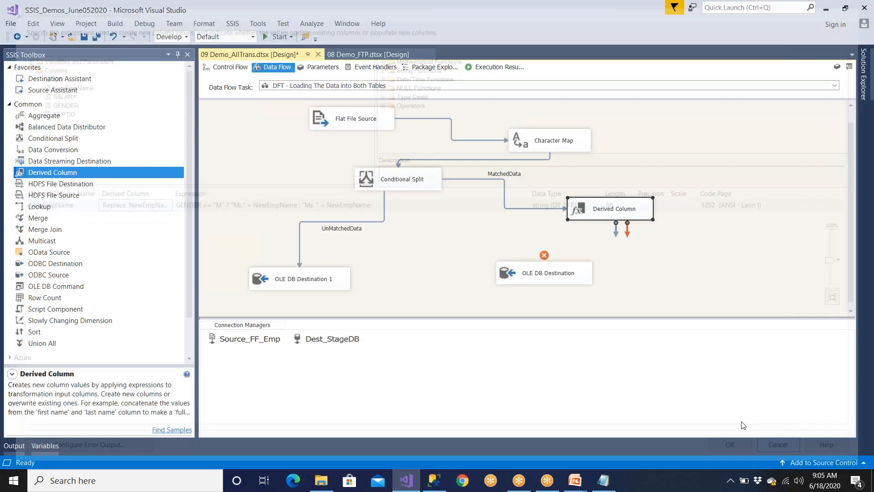
Reopen the Derived Column transformation and paste the expression [GENDER]=="M" ? "Mr." + [NAME] : "Ms. " + [NAME]
double_click(614, 209)
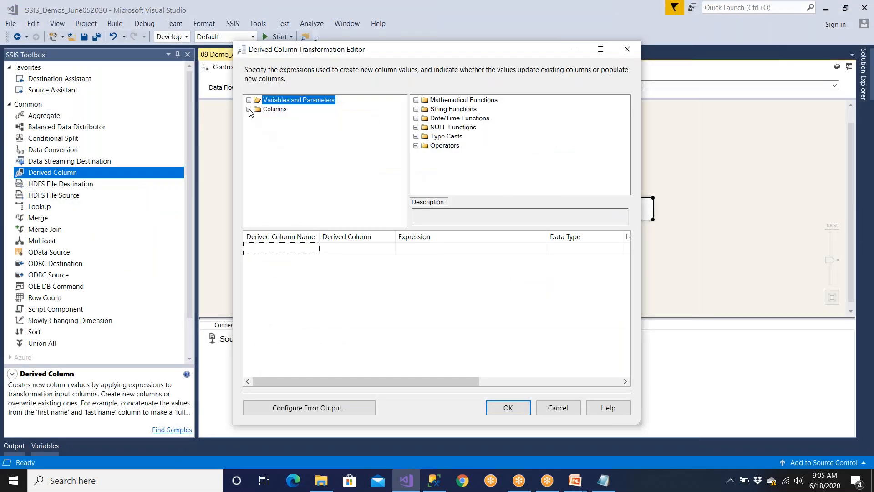
click(249, 109)
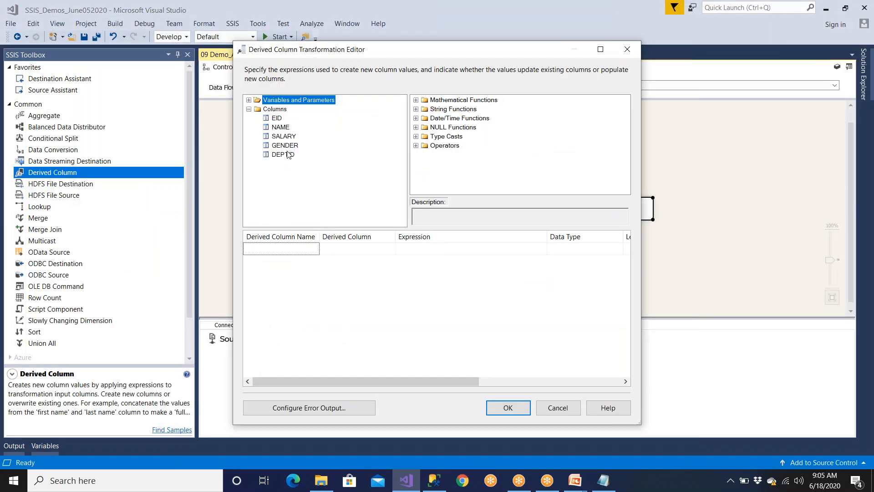
click(421, 249)
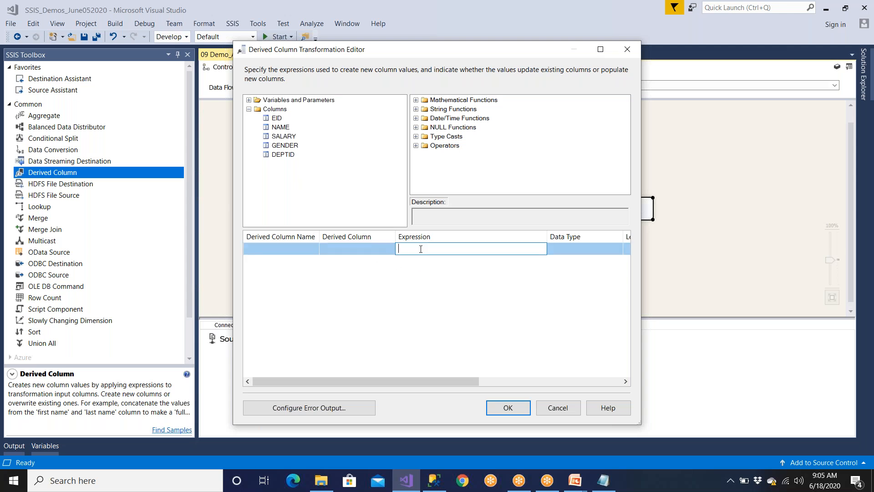
key(ctrl+v)
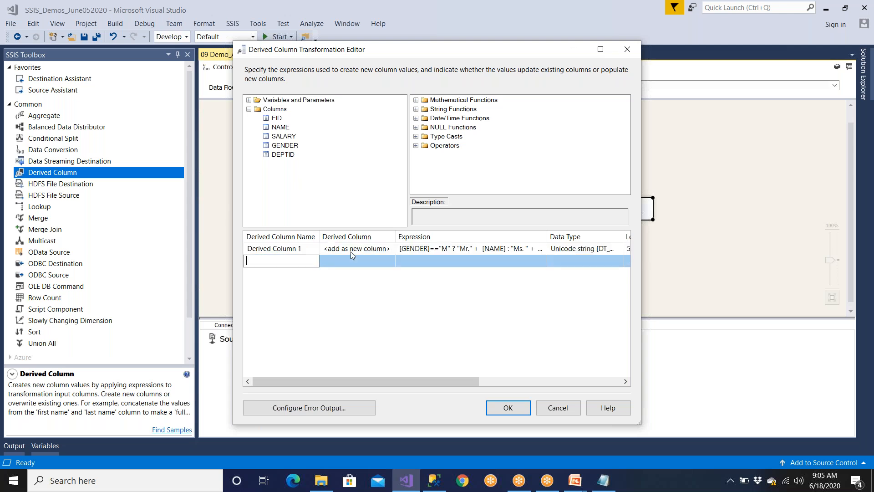
Set the derived column to Replace 'NAME', accept the editor, and connect the Derived Column output to OLE DB Destination
click(352, 249)
click(355, 281)
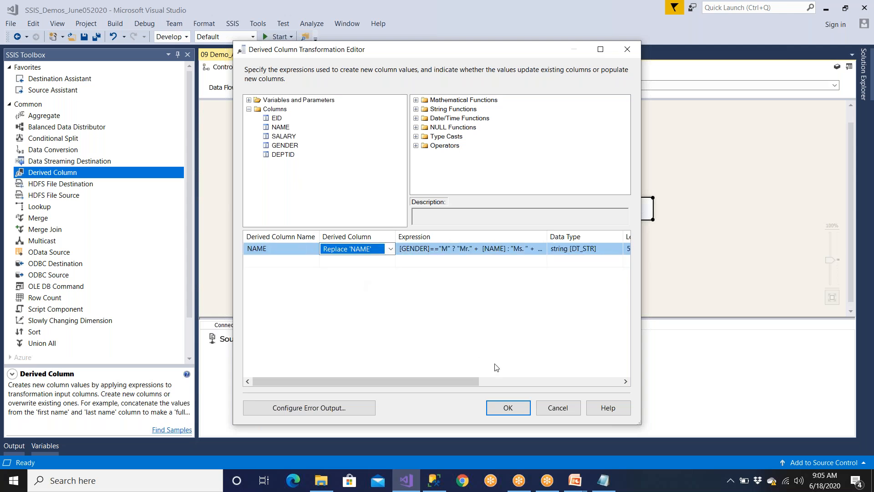
click(508, 408)
drag(615, 232, 576, 277)
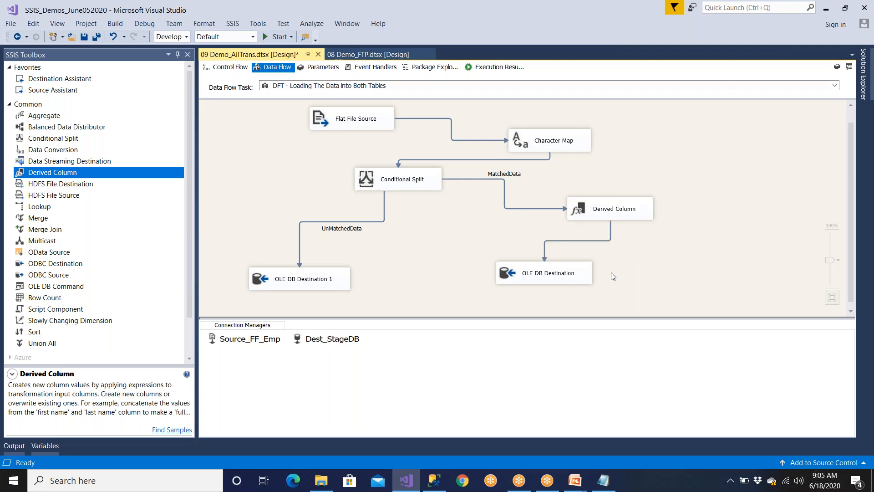
Try to rename the Derived Column component as "DER Col - Add Mr. or Ms to the Emp Name"
click(603, 219)
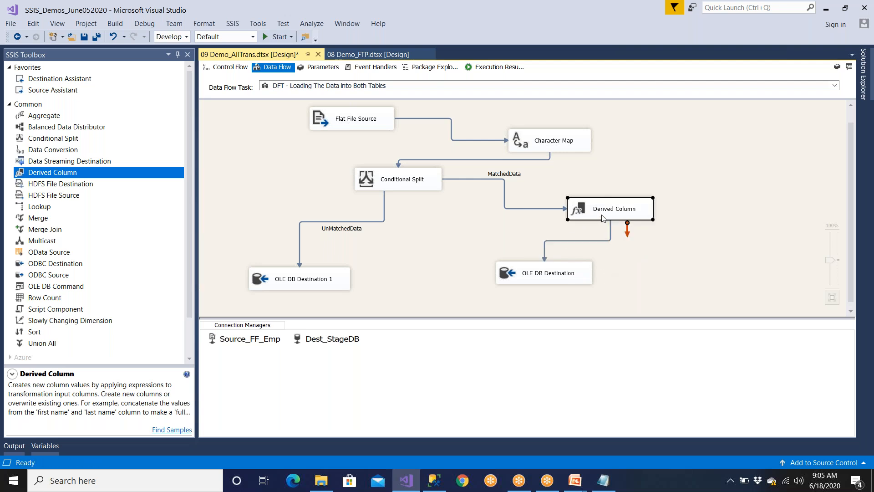
right_click(603, 219)
click(644, 357)
text(DE)
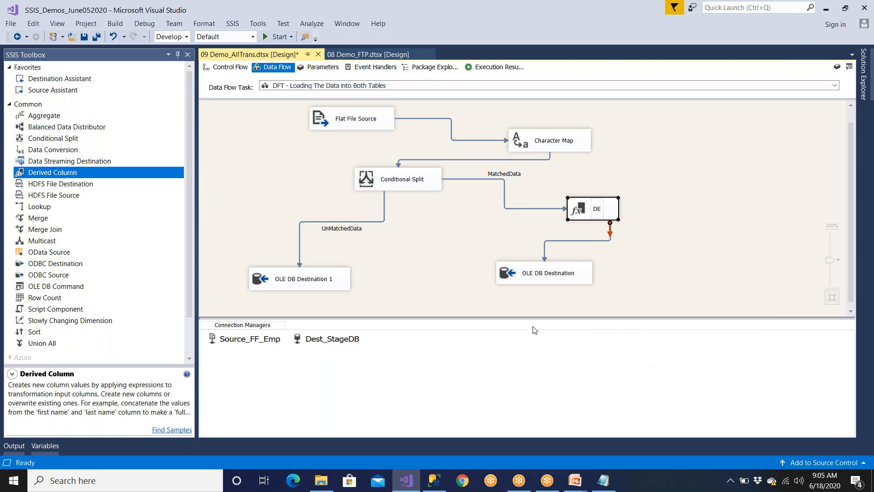
text(R Col)
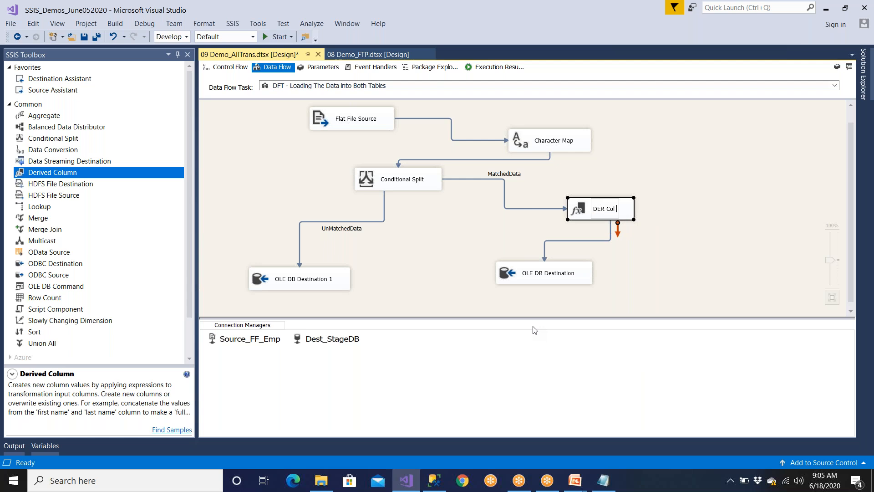
text( _ change)
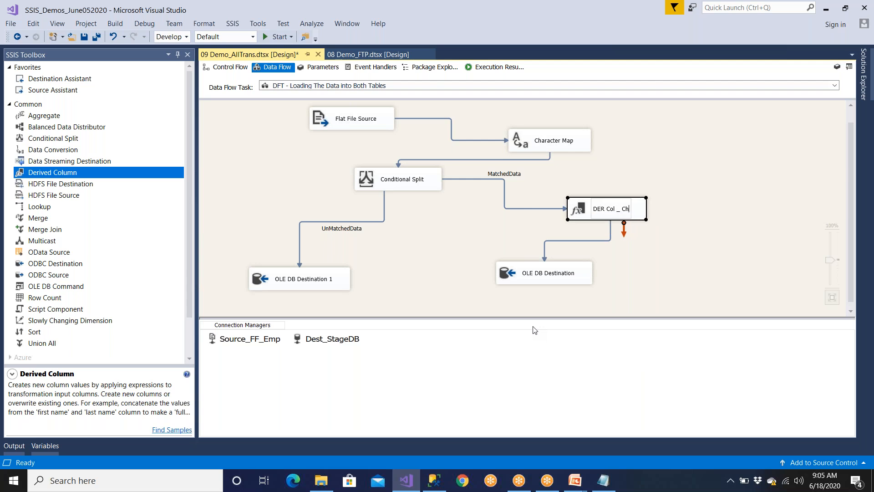
key(BackSpace)
key(BackSpace)
key(BackSpace)
key(BackSpace)
key(BackSpace)
key(BackSpace)
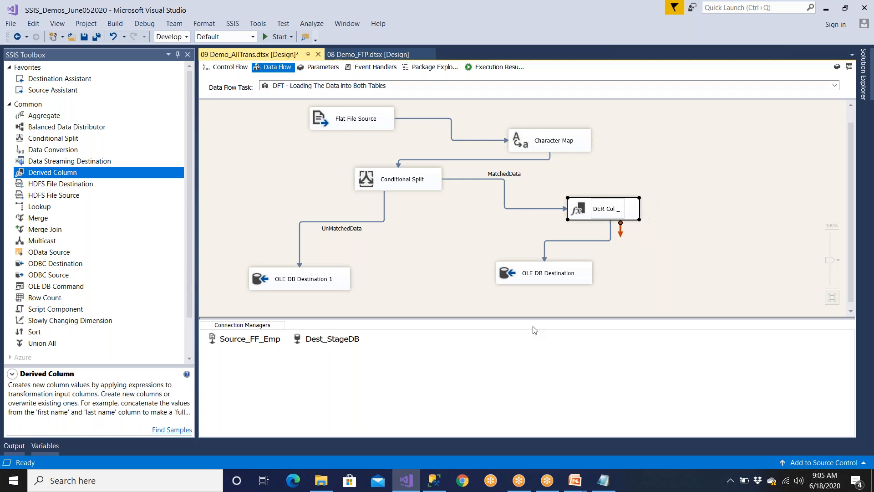
text(- Add)
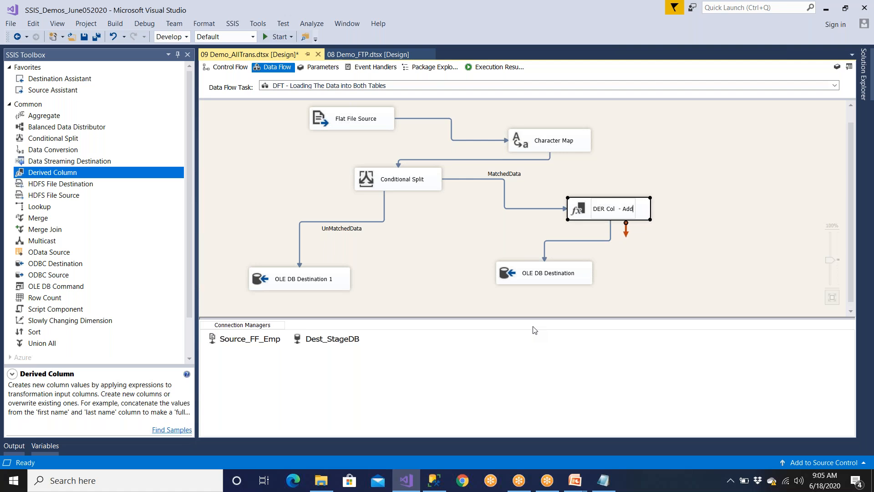
text( Mr. or )
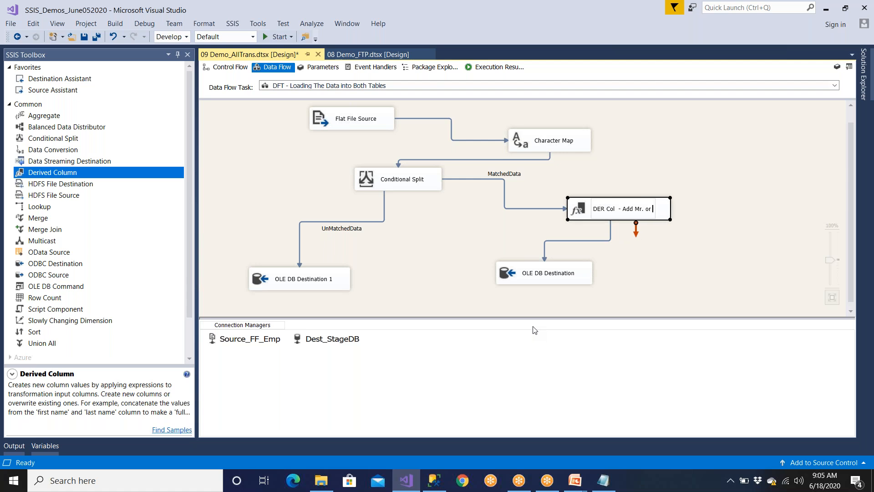
text(Ms )
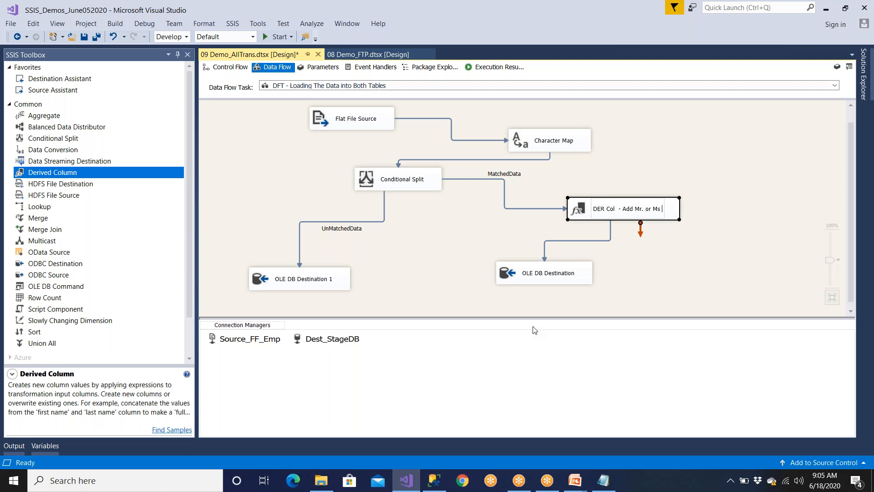
text(to the Emp NAme)
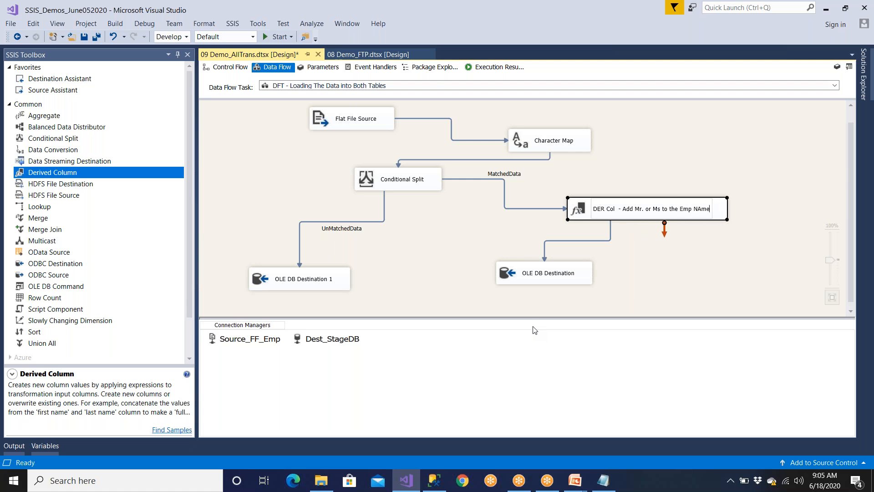
key(BackSpace)
key(BackSpace)
key(BackSpace)
key(BackSpace)
text(Name)
click(643, 271)
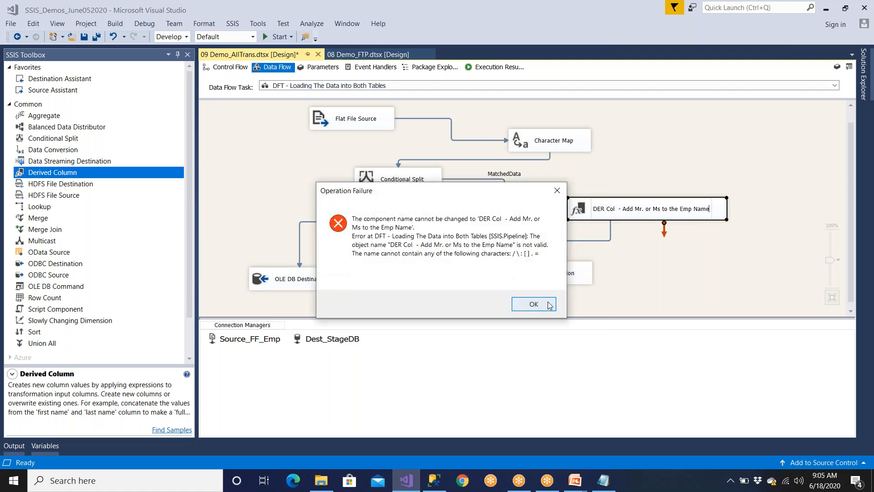
click(533, 304)
Rename the Derived Column component as "Add Ms or Mr to the Emp Name" and save the package
click(625, 212)
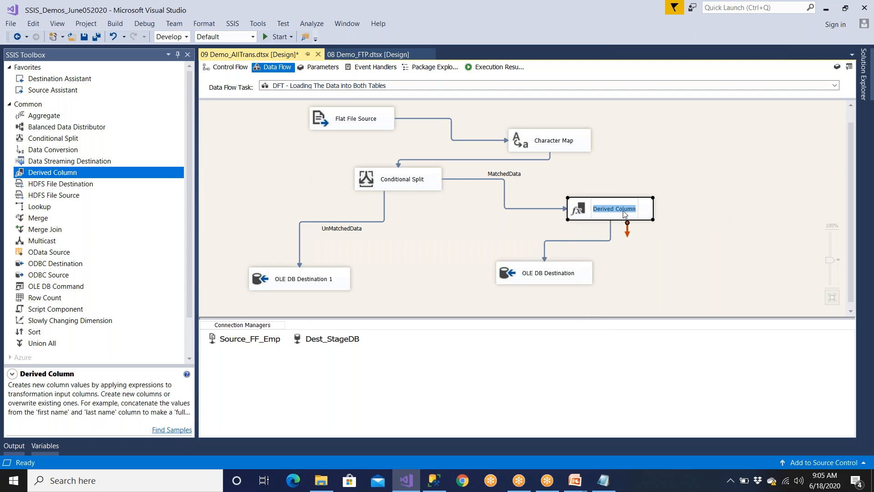
text(Add M)
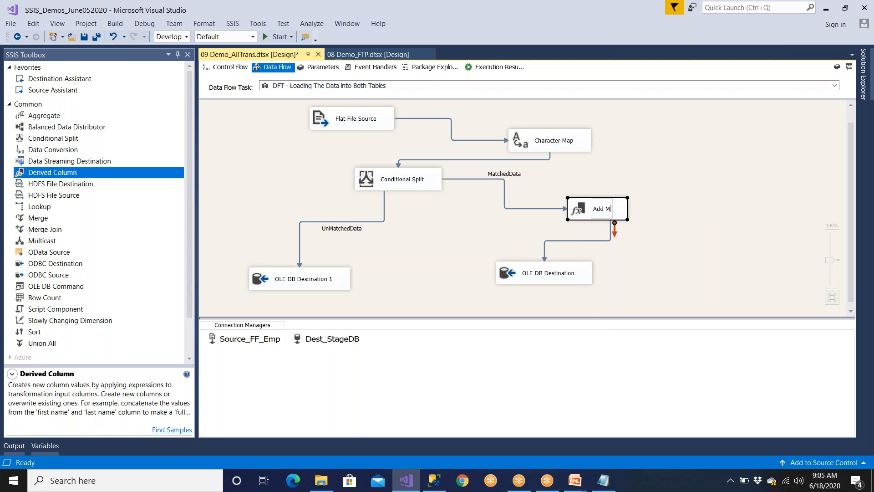
text(s and M)
key(BackSpace)
key(BackSpace)
key(BackSpace)
key(BackSpace)
key(BackSpace)
text(or M)
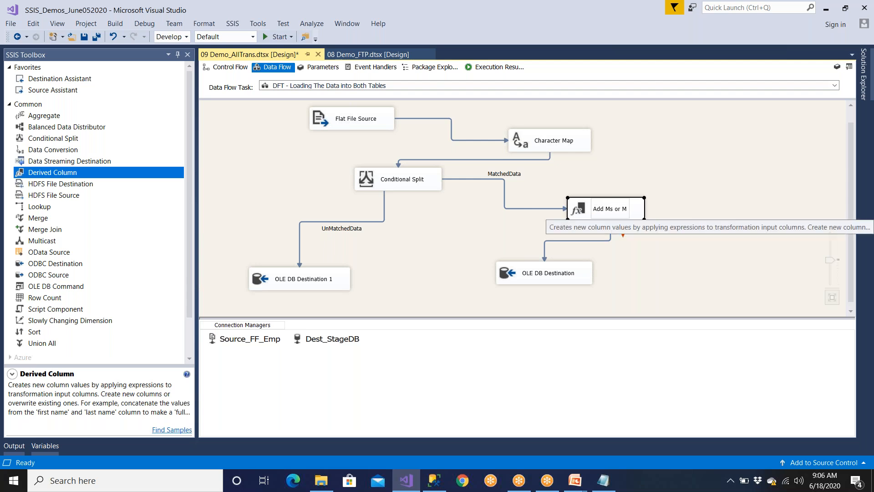
text(r to the EMo)
key(BackSpace)
key(BackSpace)
text(mp)
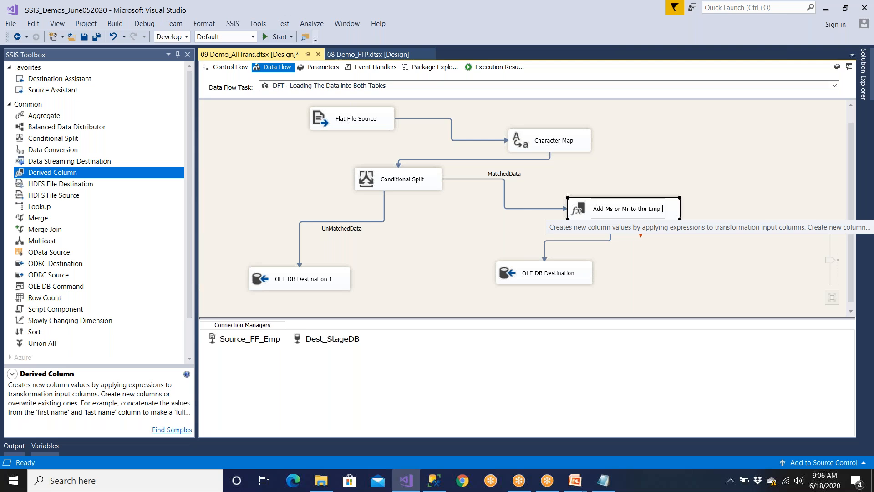
text( Name)
key(Return)
click(86, 37)
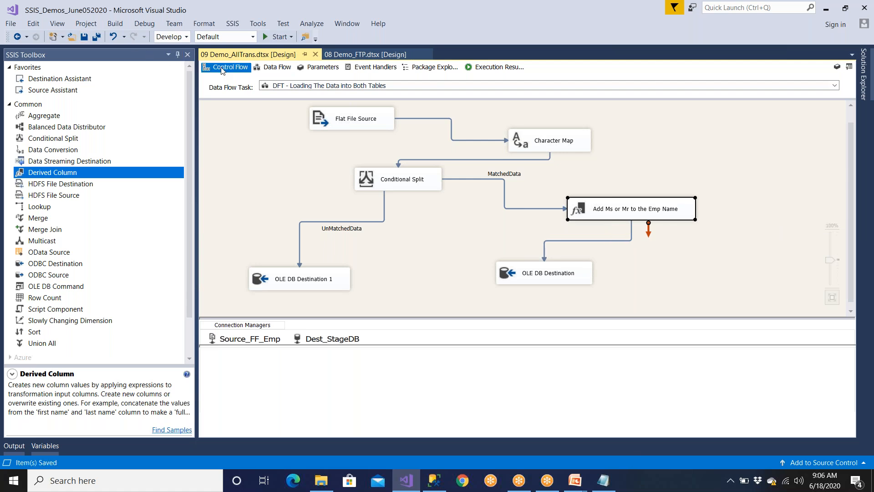
Run the package from the control flow and return to design mode once execution completes
click(223, 68)
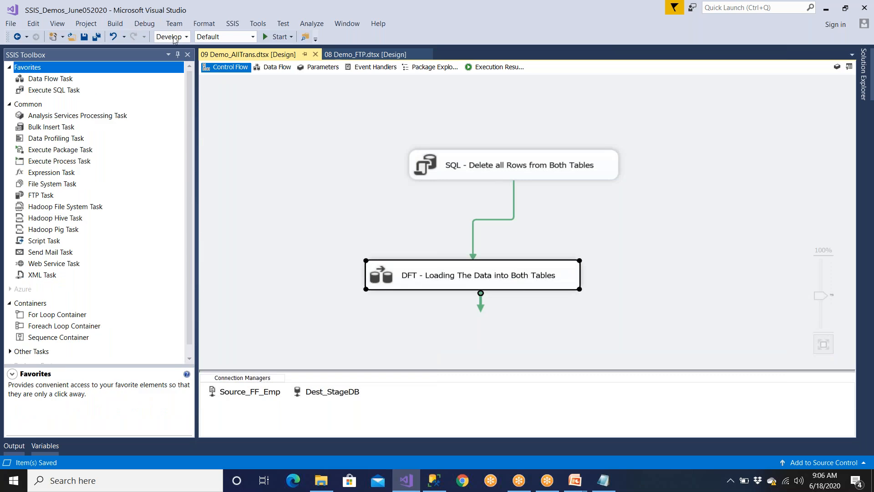
click(277, 36)
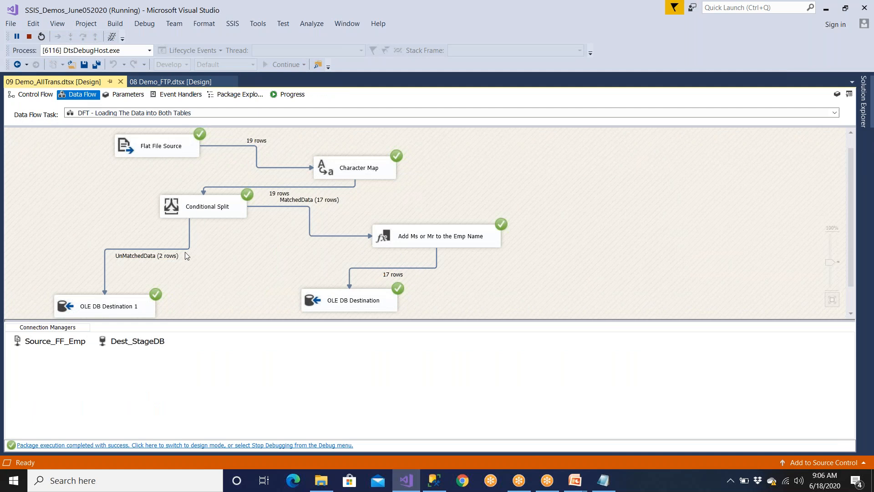
click(182, 444)
Switch to SQL Server Management Studio and rerun the Stage_Employee select query to check the prefixed names
click(435, 481)
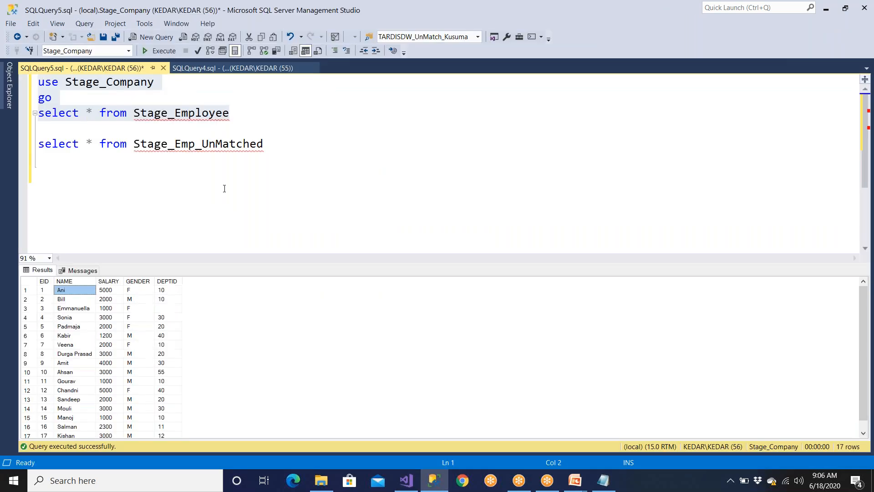
click(161, 50)
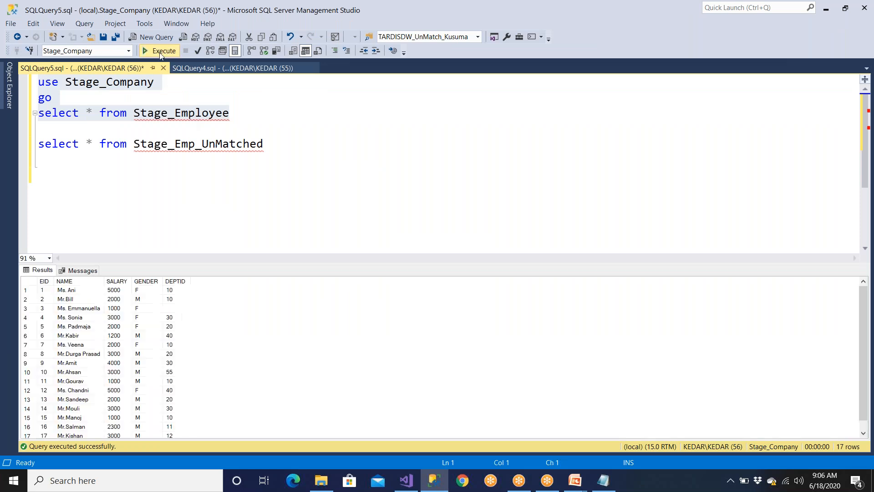
click(78, 311)
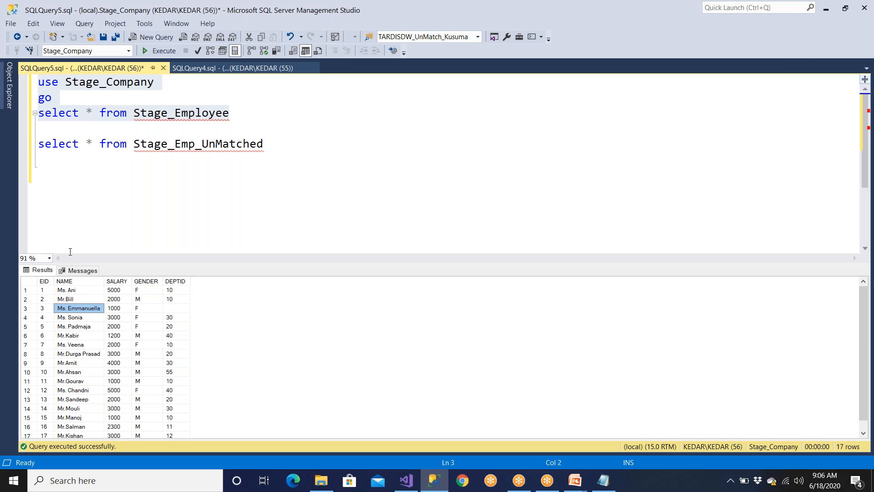
Copy the entire query result with headers and paste it into a new Excel workbook starting at cell A1
click(30, 282)
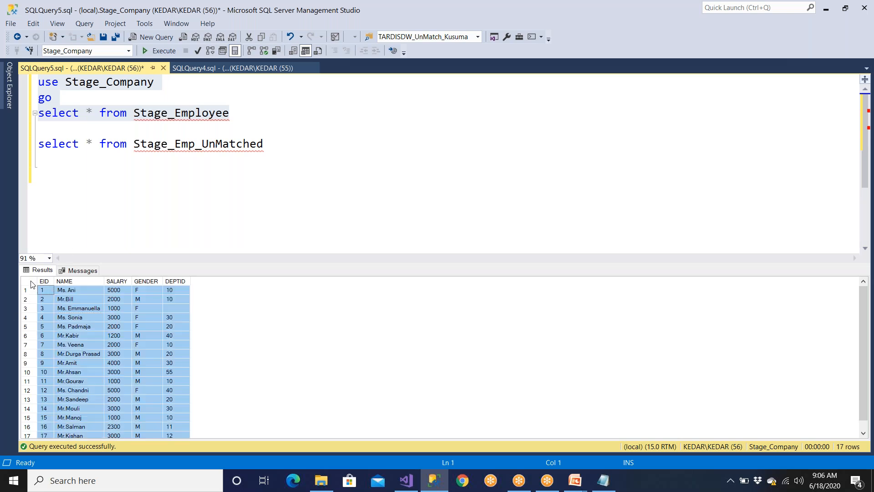
right_click(32, 284)
click(53, 303)
right_click(31, 283)
click(46, 305)
key(super)
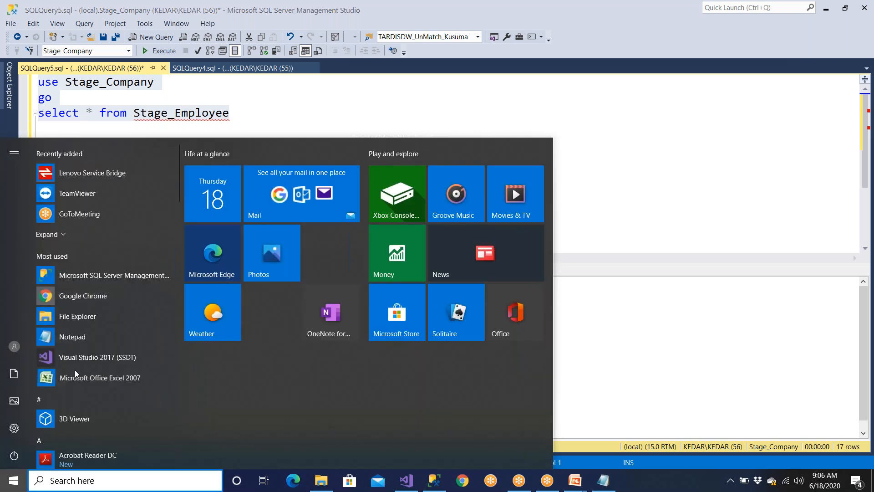
click(76, 369)
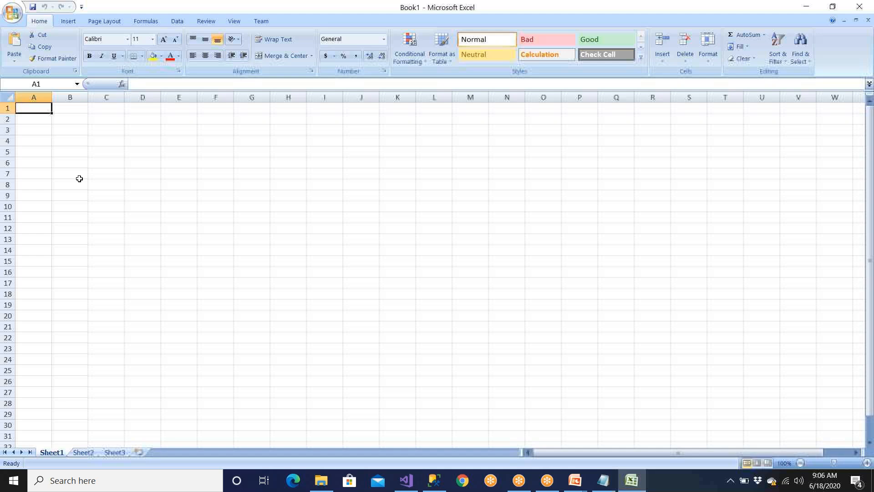
key(ctrl+v)
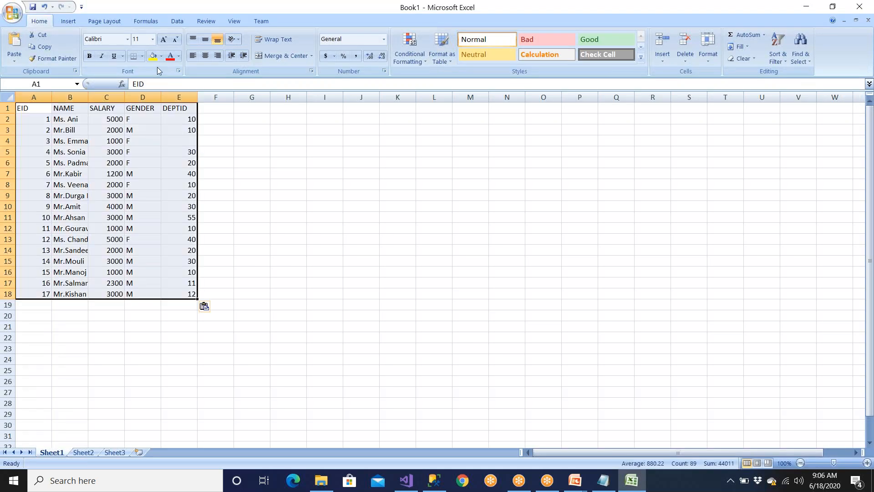
Set the pasted table's font size to 22 and fit the NAME, SALARY and GENDER columns to their contents
click(153, 39)
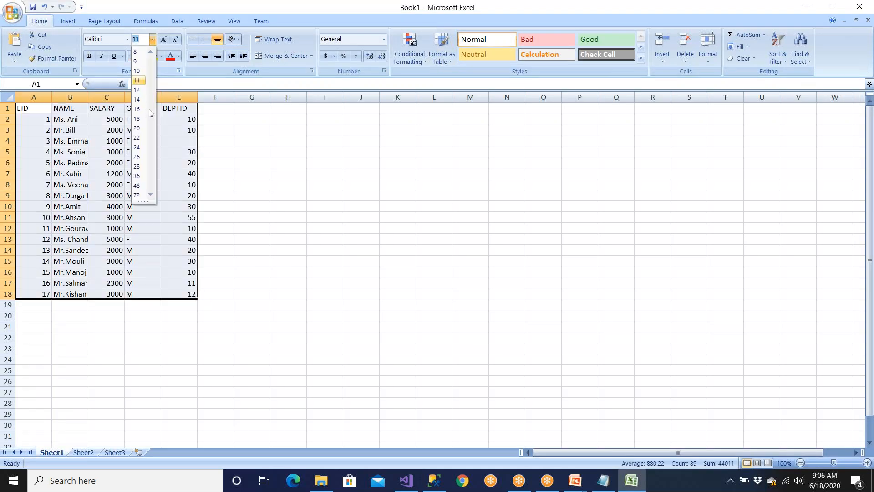
click(137, 138)
click(97, 111)
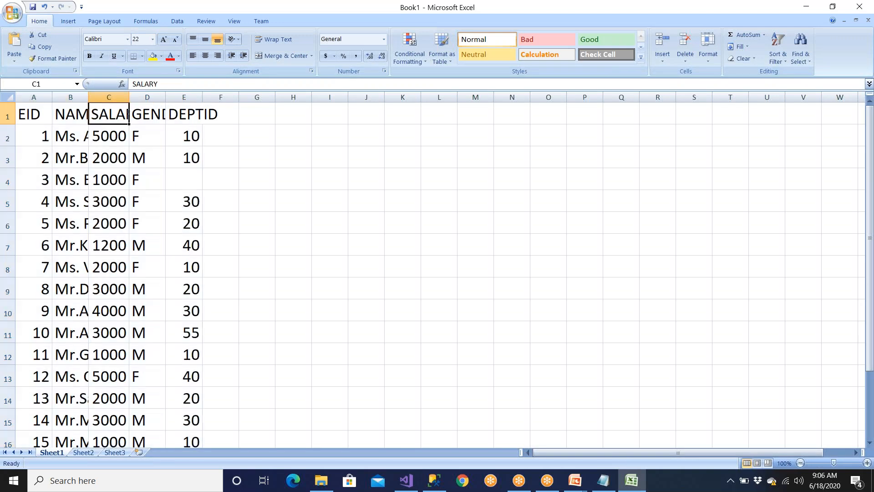
double_click(88, 99)
drag(217, 99, 219, 99)
double_click(219, 100)
double_click(269, 99)
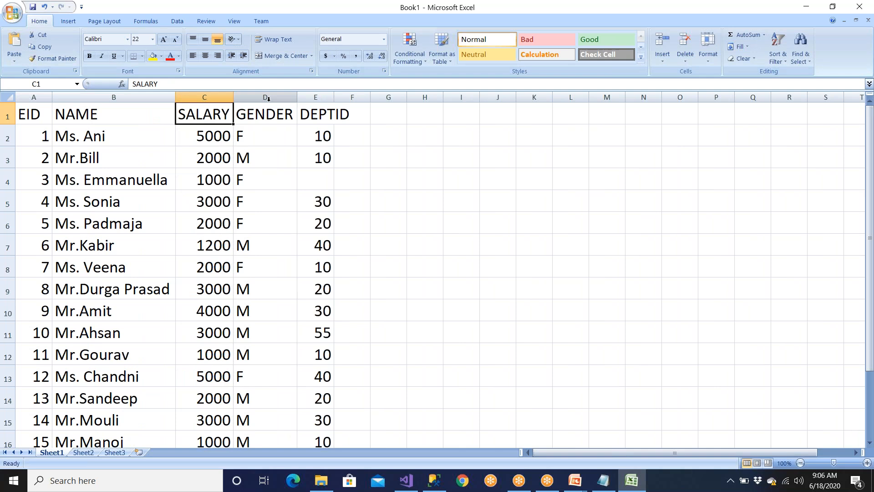
Center the contents of the GENDER, SALARY and DEPTID columns
click(265, 107)
click(265, 97)
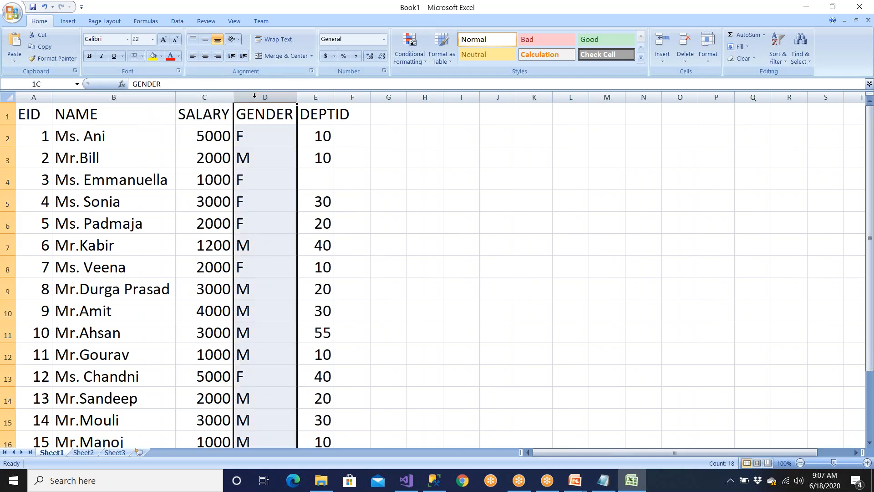
click(205, 55)
drag(205, 97, 353, 97)
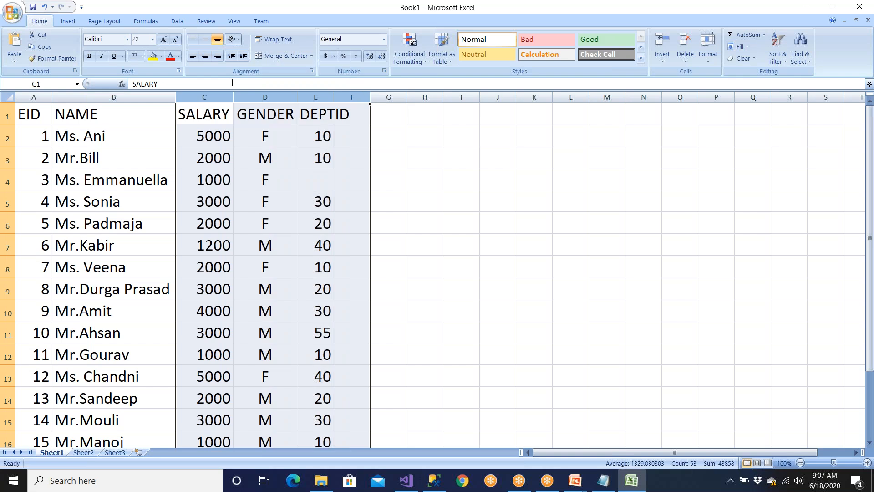
click(205, 55)
click(205, 157)
Fill the header row from EID to DEPTID with yellow and fit the DEPTID column to its contents
drag(39, 114, 309, 109)
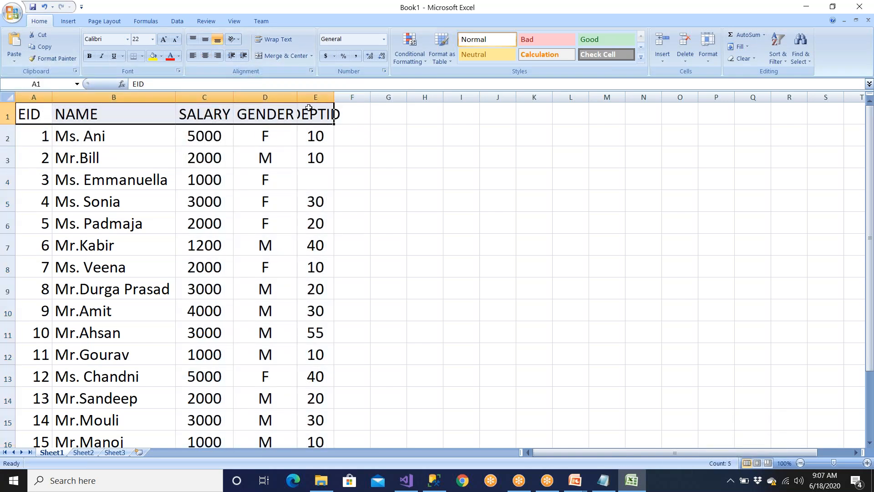
click(153, 56)
double_click(334, 97)
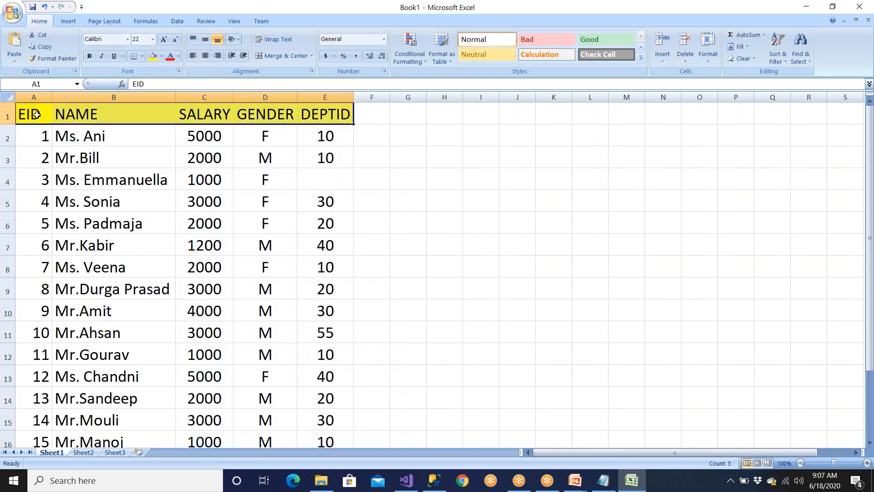
Center the EID column and widen the NAME column
click(36, 97)
click(205, 55)
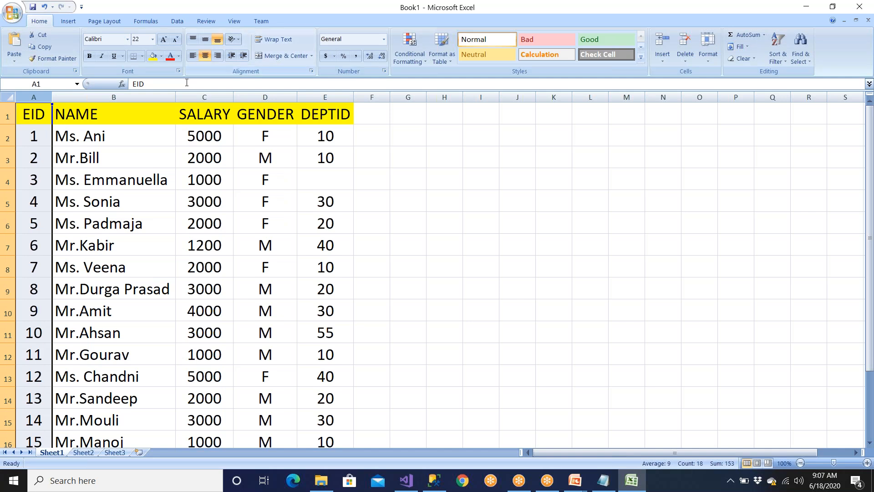
drag(176, 95, 214, 95)
click(181, 177)
Examine the Mr. and Ms. prefixes in the NAME column against GENDER down to the last pasted row
click(117, 141)
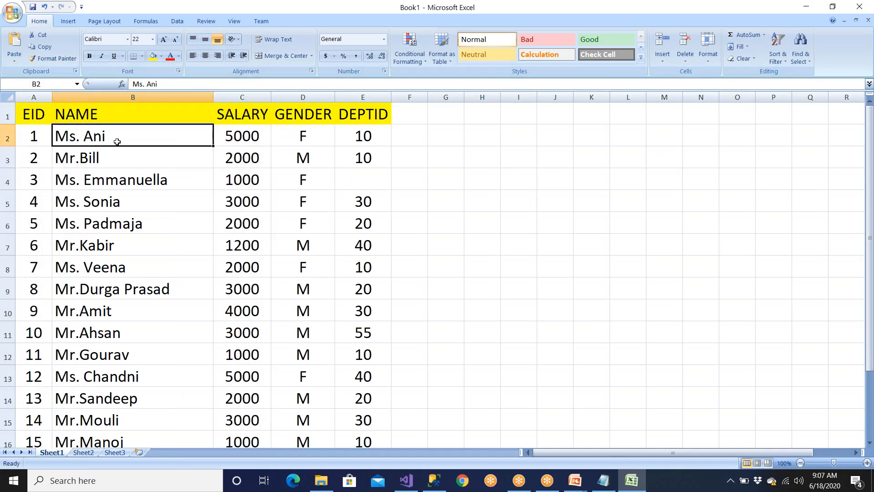
click(115, 162)
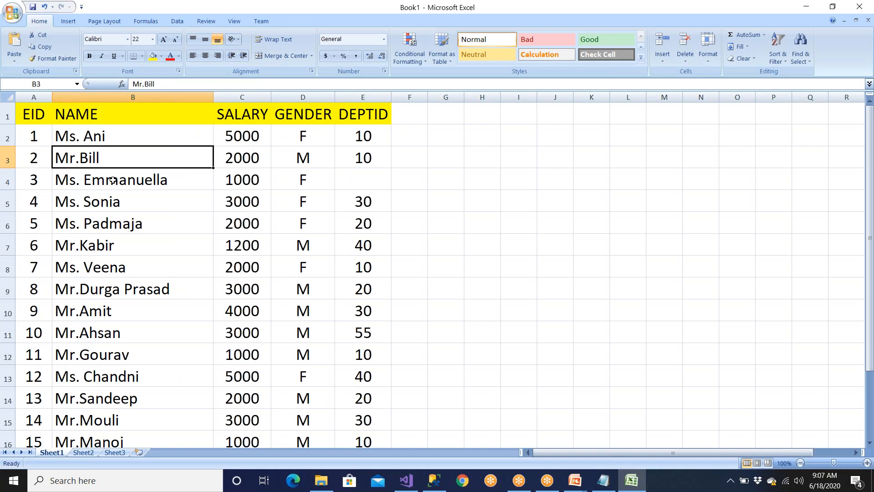
scroll(113, 181, down, 4)
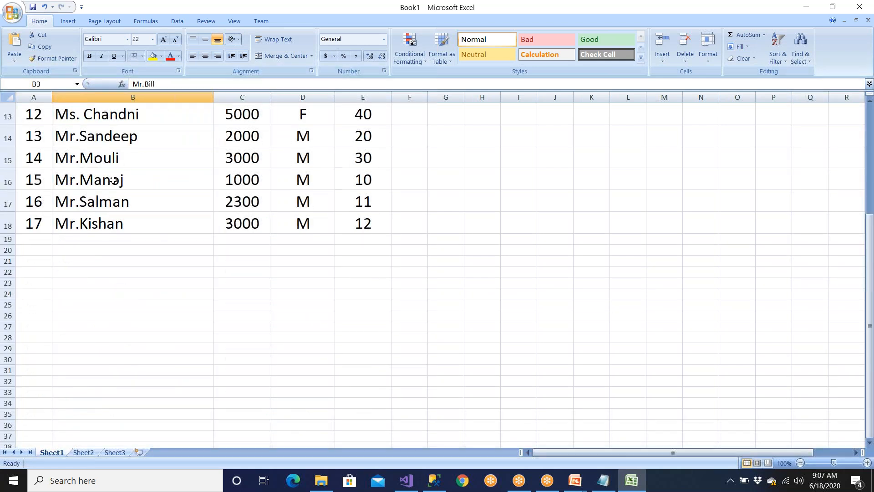
Insert a space after the "Mr." prefix in cell B17
double_click(78, 201)
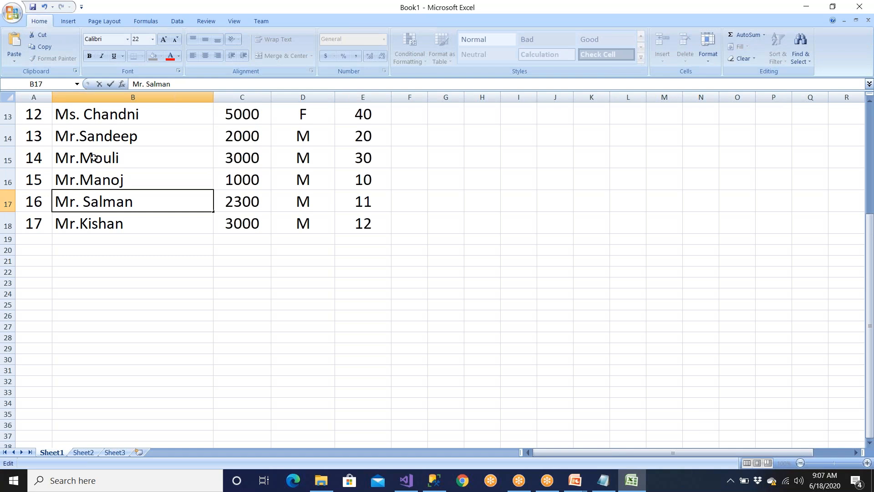
click(82, 114)
Switch to Visual Studio, open the editor of the "Add Ms or Mr to the Emp Name" transformation maximized, and widen its Expression column
click(407, 481)
double_click(601, 213)
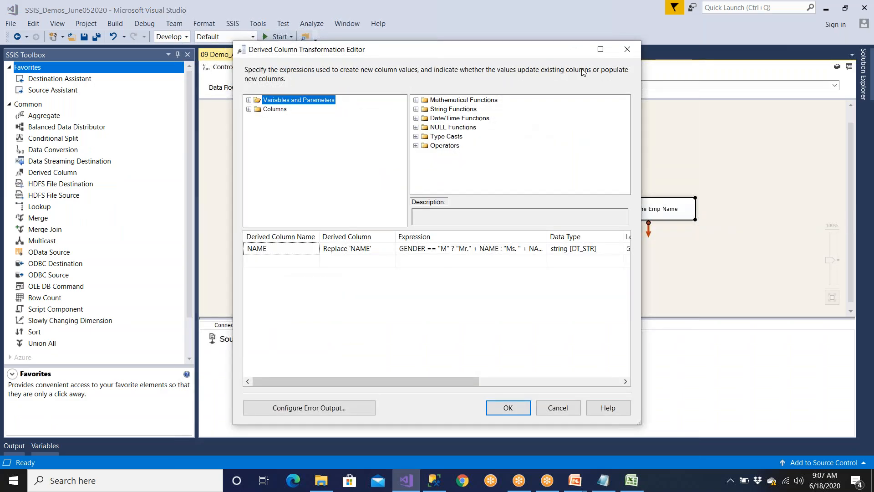
click(600, 49)
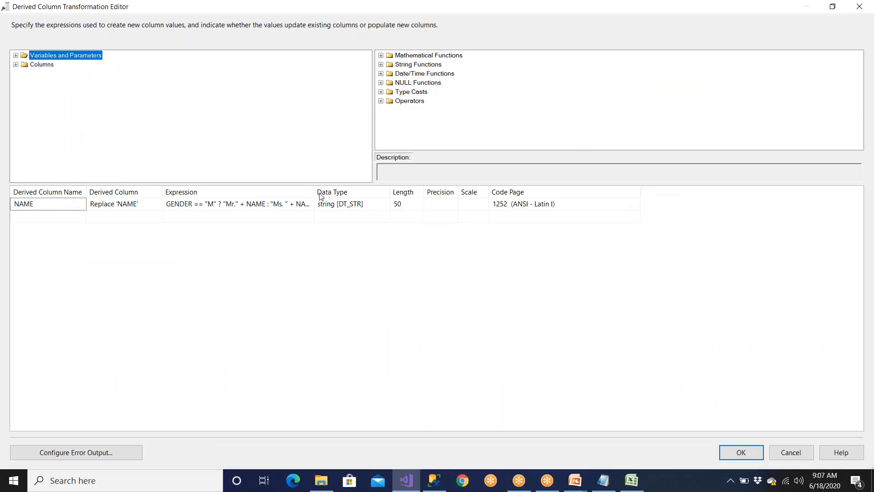
drag(313, 197, 471, 193)
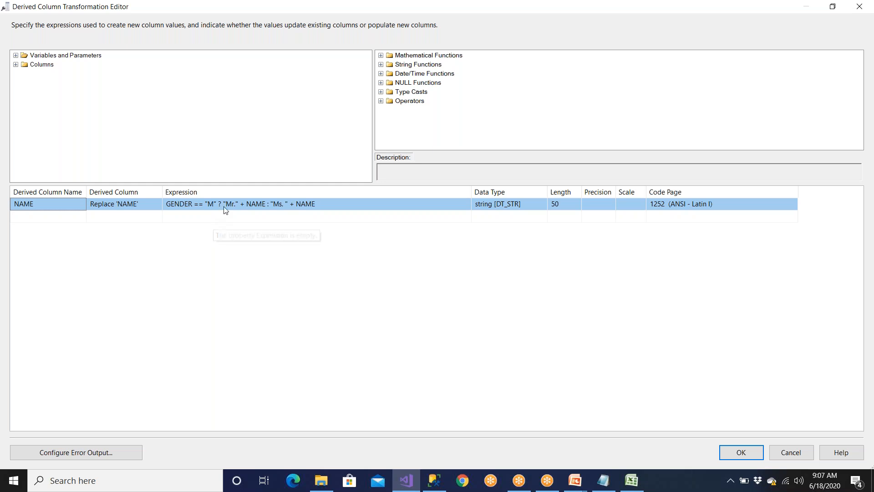
Add a space after "Mr." inside the quotes of the NAME expression and apply the derived column change
click(235, 205)
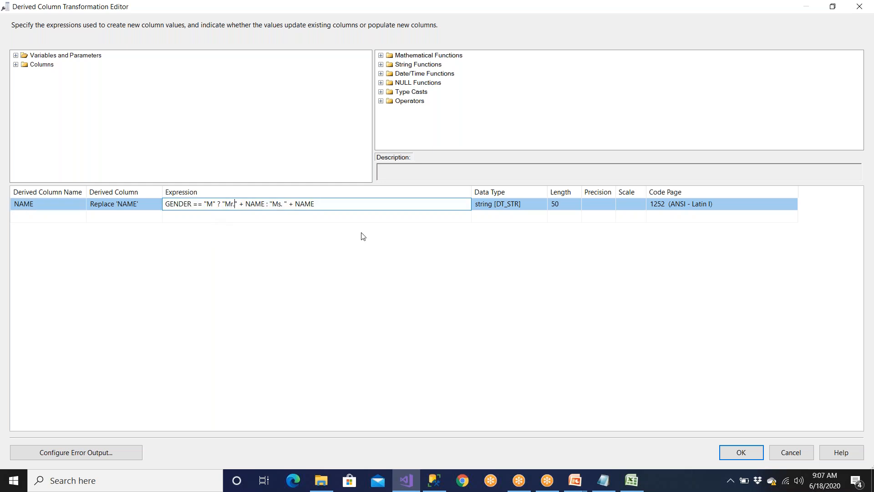
click(604, 480)
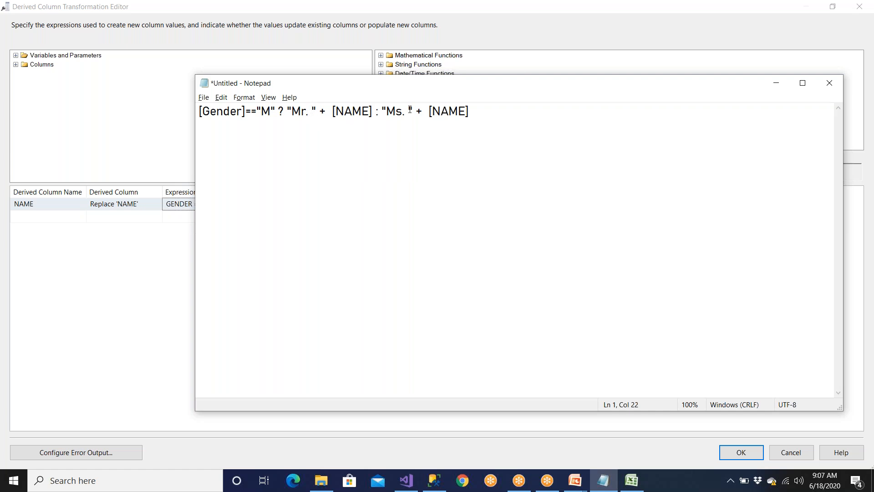
drag(406, 111, 411, 112)
click(157, 260)
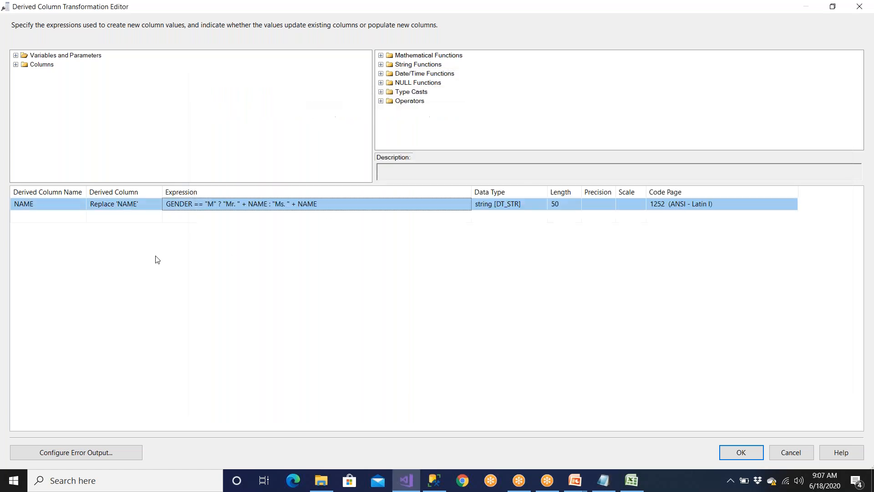
click(731, 453)
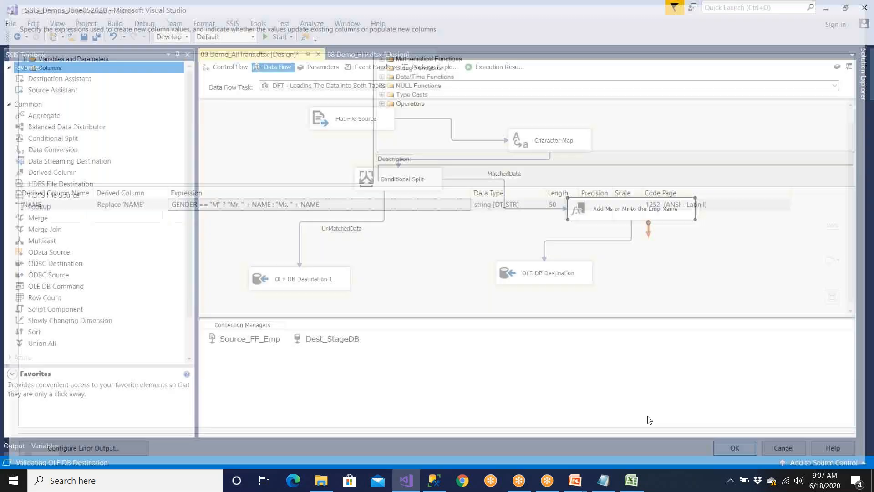
Save and run the package, and rerun the Stage_Employee query in SQL Server Management Studio
click(84, 37)
click(277, 36)
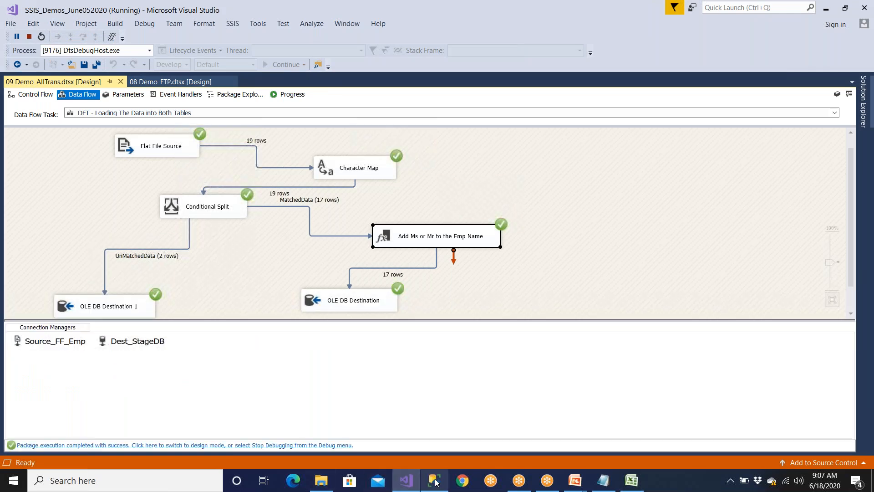
click(434, 481)
click(154, 51)
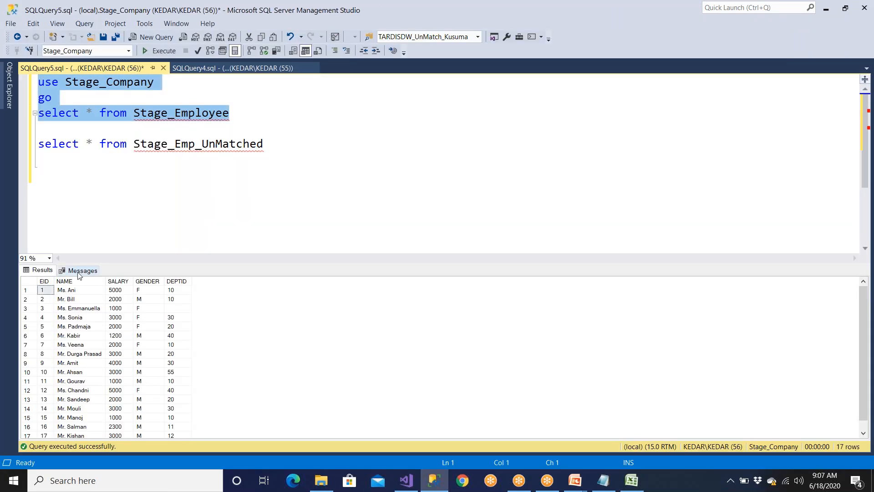
Copy all the Stage_Employee query results with their headers
click(30, 281)
right_click(34, 283)
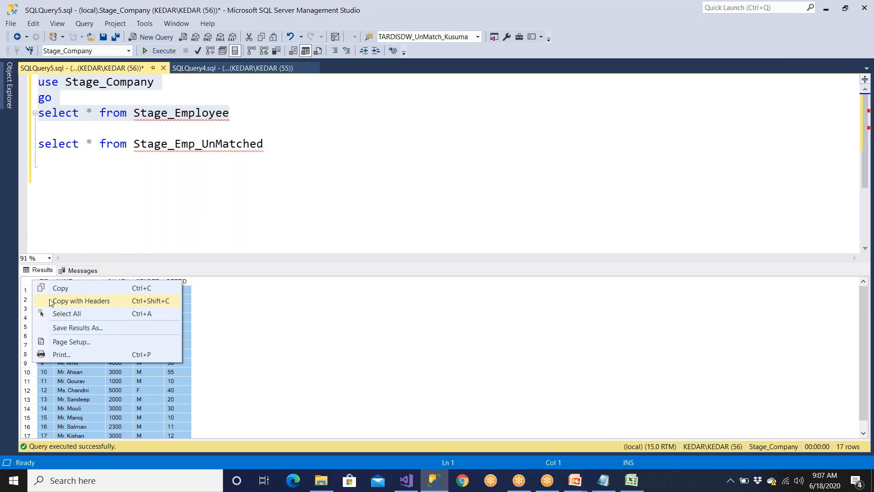
click(49, 301)
Switch to Excel, clear all contents of Sheet1 and paste the copied query results starting at cell A1
click(632, 481)
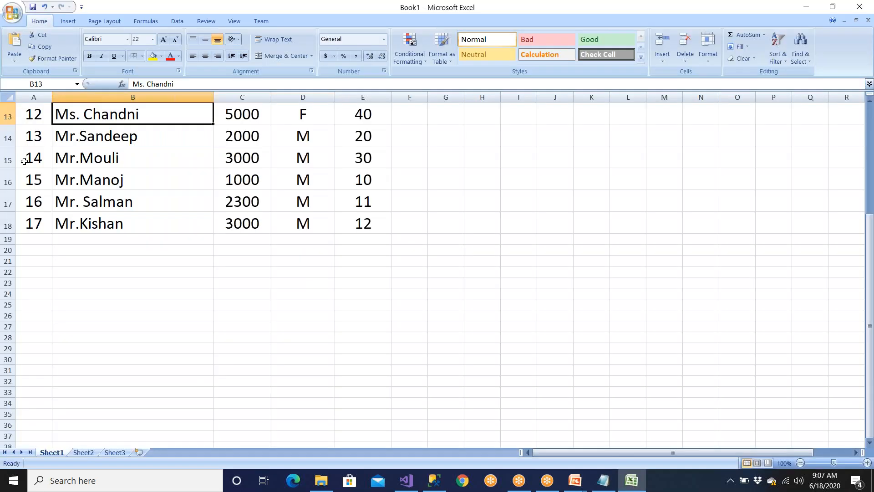
scroll(25, 161, up, 4)
click(7, 105)
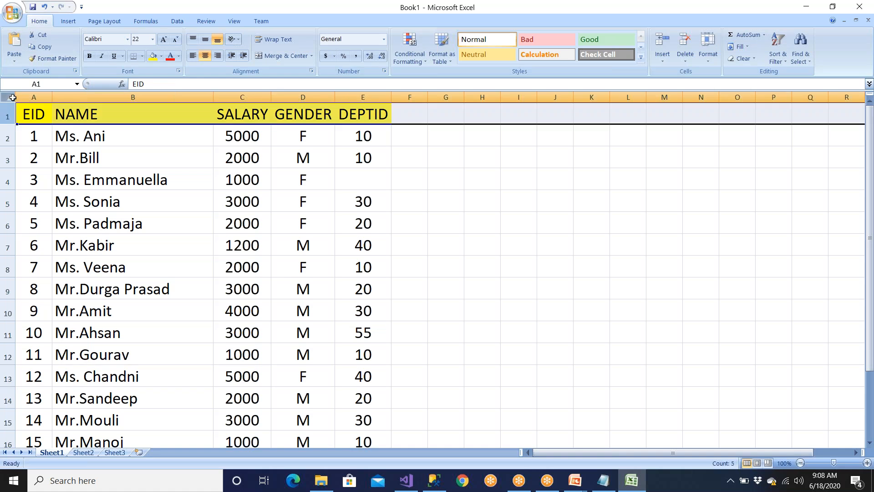
click(12, 98)
key(Delete)
click(34, 117)
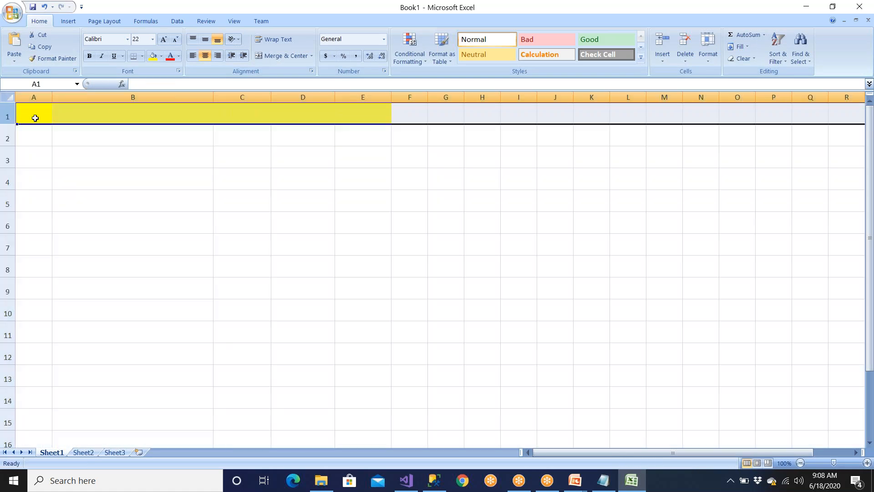
key(ctrl+v)
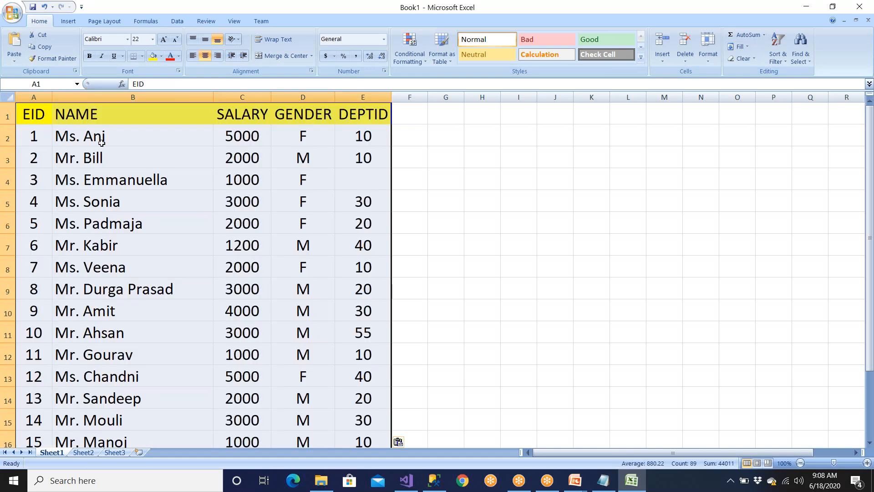
Check the spacing after the Mr. and Ms. prefixes throughout the NAME column
click(79, 137)
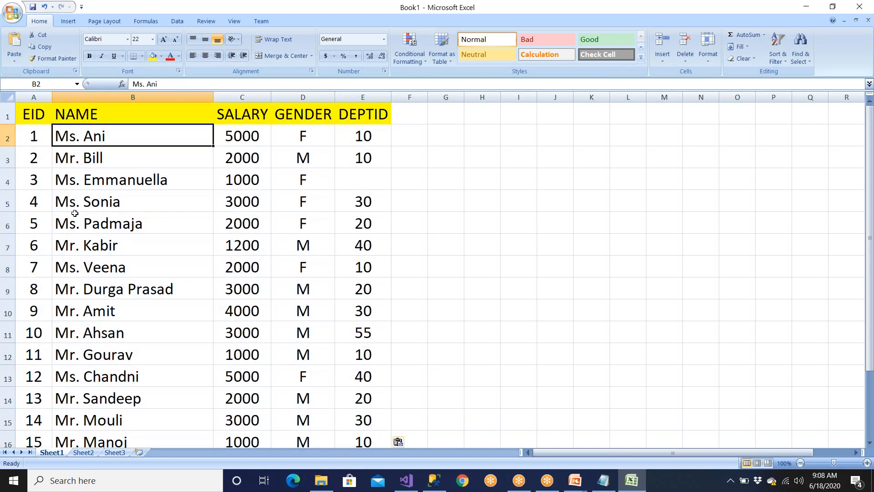
click(96, 242)
scroll(97, 242, down, 4)
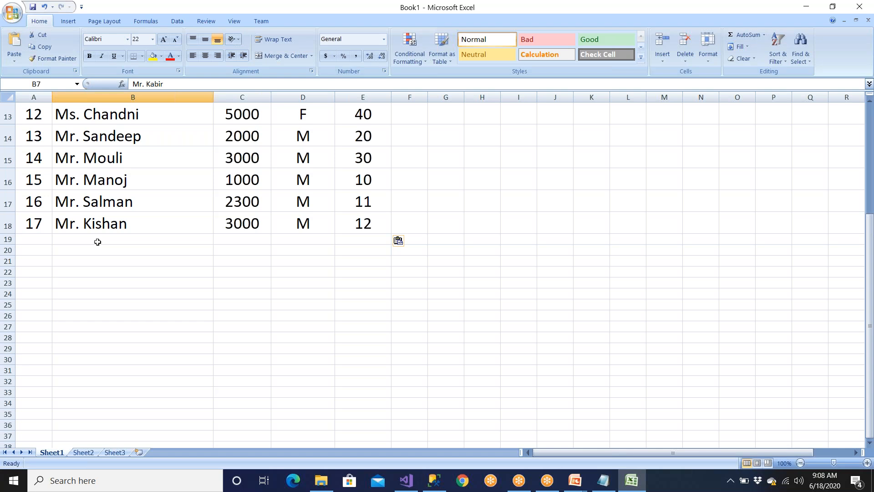
scroll(98, 242, up, 4)
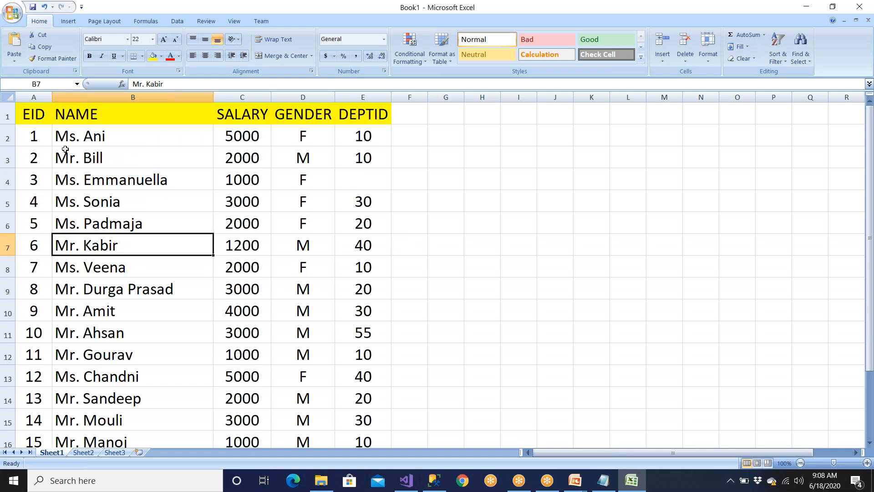
drag(67, 137, 410, 399)
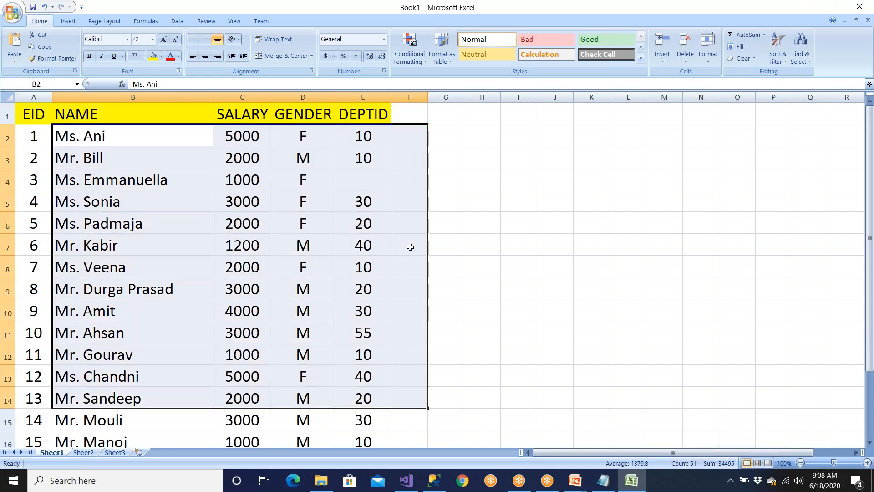
Widen column F and enter the header Insert_Date in cell F1
click(409, 114)
drag(428, 98, 491, 97)
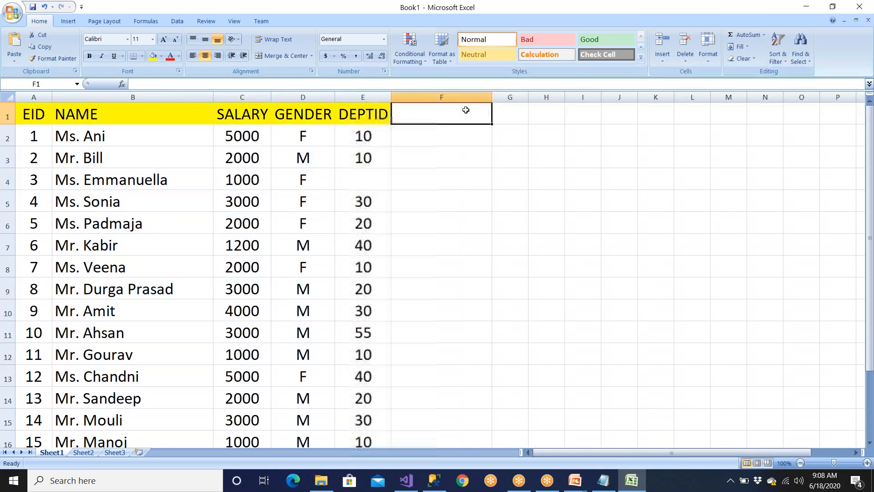
text(I)
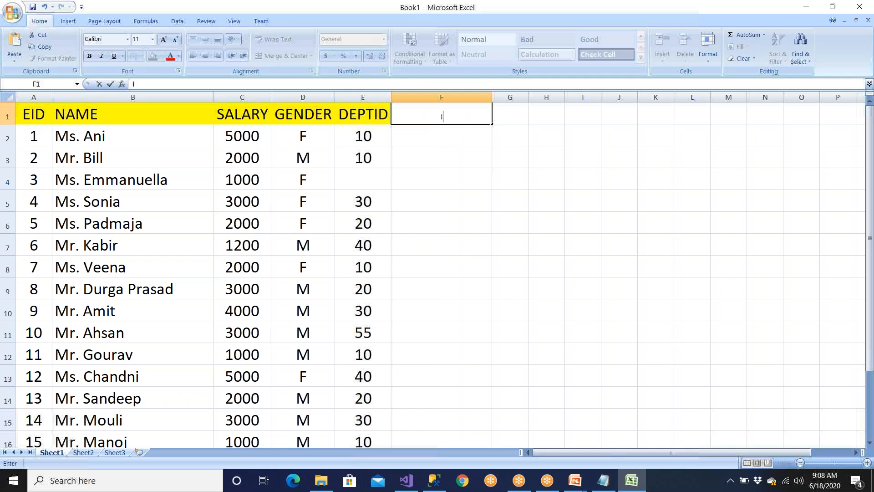
text(nsert_Date)
click(434, 179)
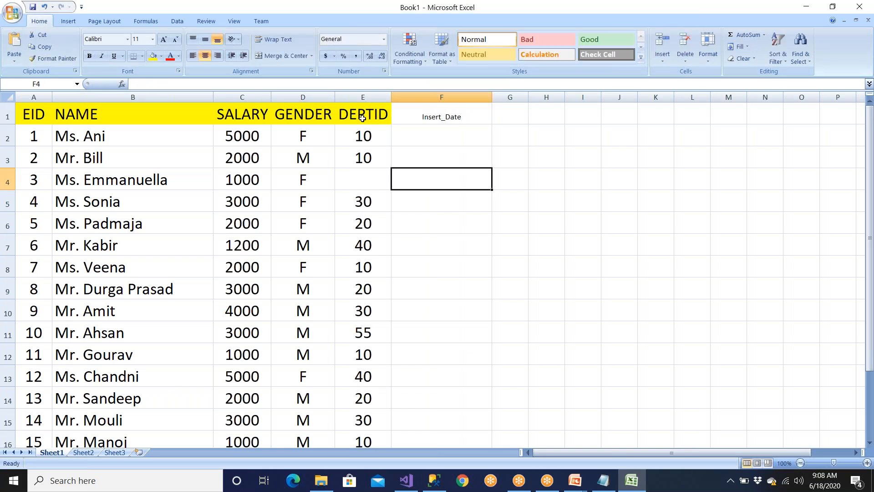
Copy the formatting of the DEPTID header onto the Insert_Date header
click(363, 115)
click(56, 59)
click(413, 119)
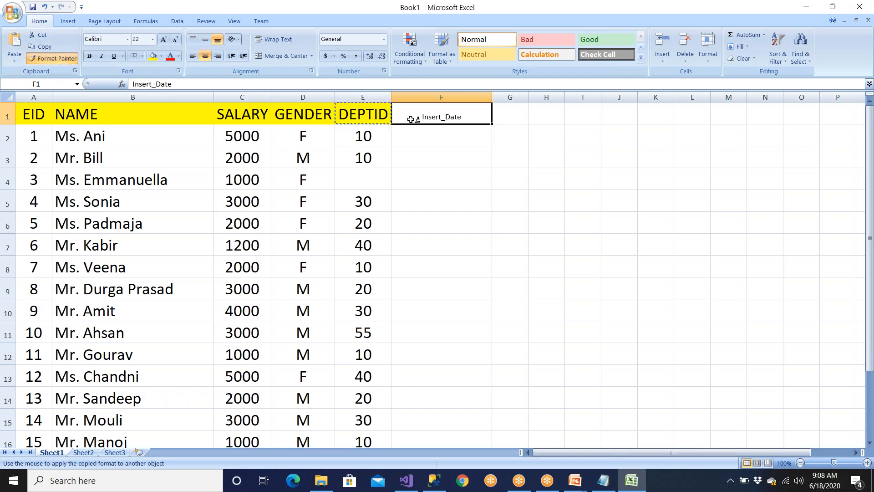
click(415, 151)
click(436, 133)
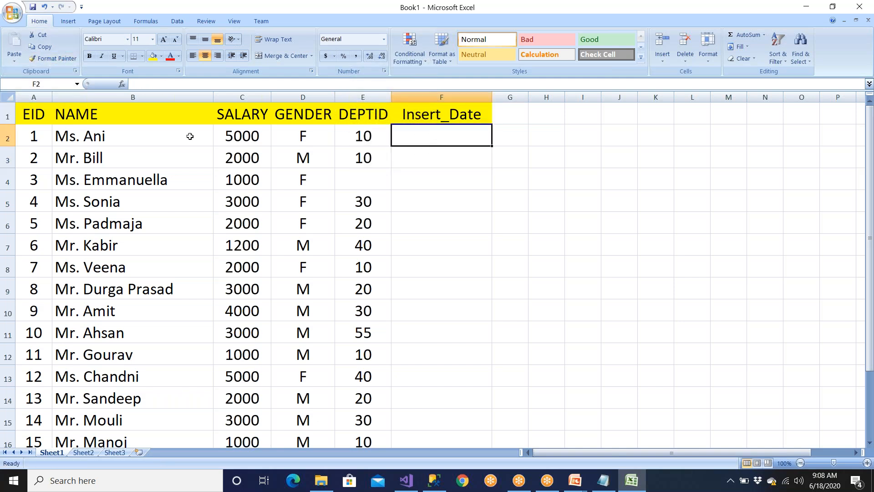
click(125, 134)
drag(416, 140, 446, 362)
click(425, 154)
click(424, 137)
click(424, 156)
click(424, 132)
click(68, 142)
drag(67, 142, 371, 138)
click(425, 157)
click(60, 178)
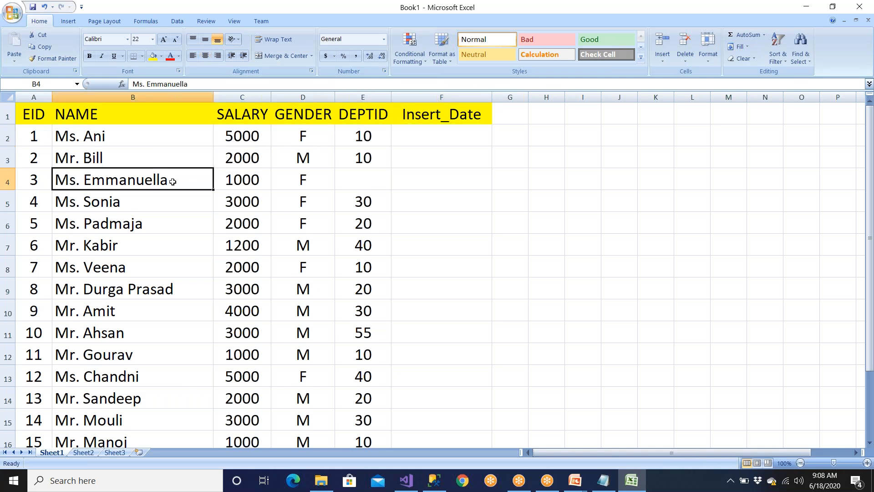
click(433, 179)
click(153, 227)
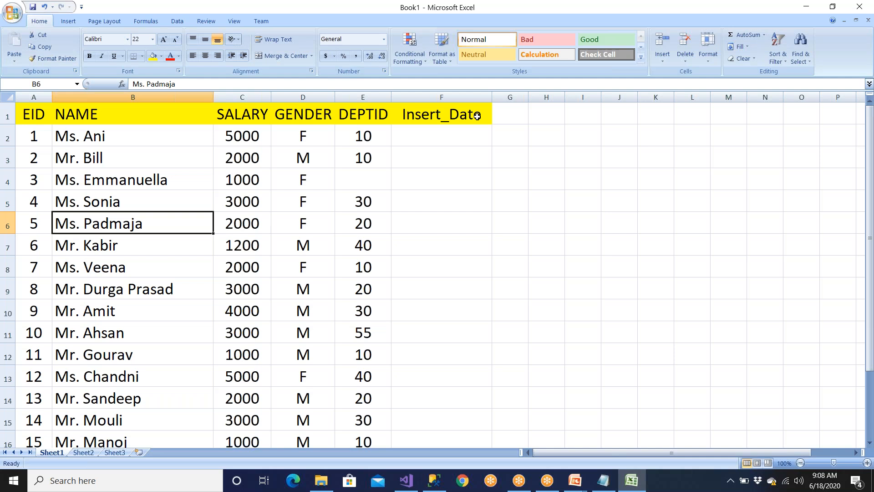
drag(479, 117, 484, 218)
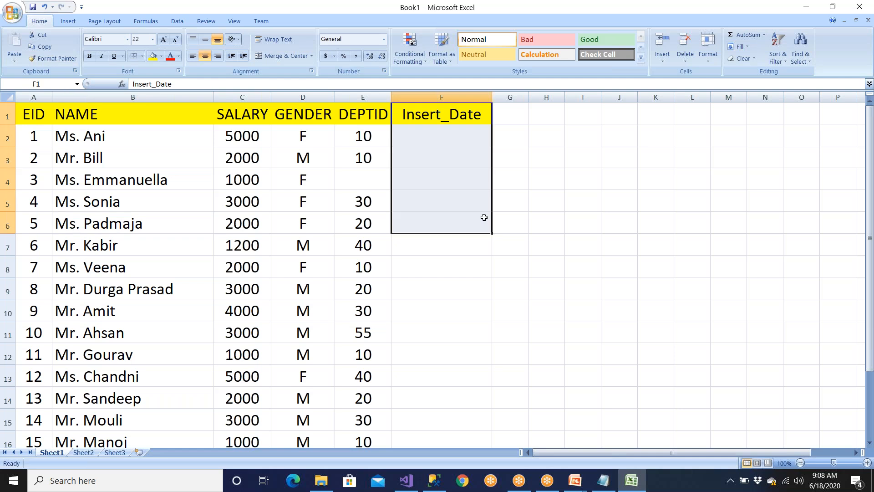
Switch to SQL Server Management Studio and rerun the query on Stage_Employee
click(435, 480)
drag(234, 117, 38, 98)
click(146, 51)
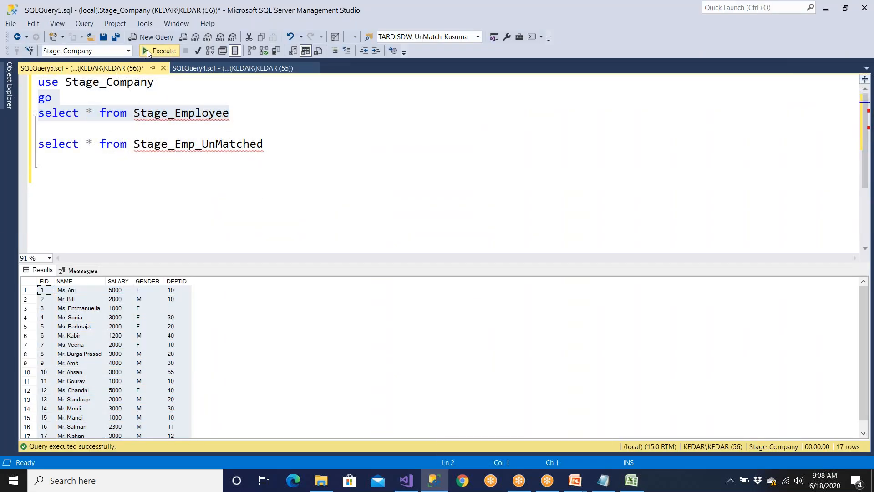
Write "alter table Stage_Employee" on a new line below the first select statement
click(247, 115)
key(Return)
key(Return)
text(add)
key(BackSpace)
key(BackSpace)
key(BackSpace)
text(lter tabke)
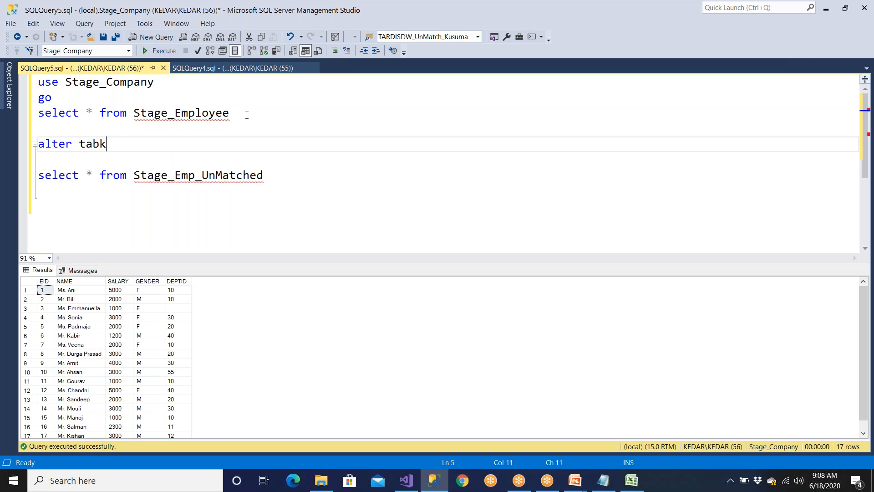
key(BackSpace)
key(BackSpace)
text(le)
double_click(197, 114)
key(ctrl+c)
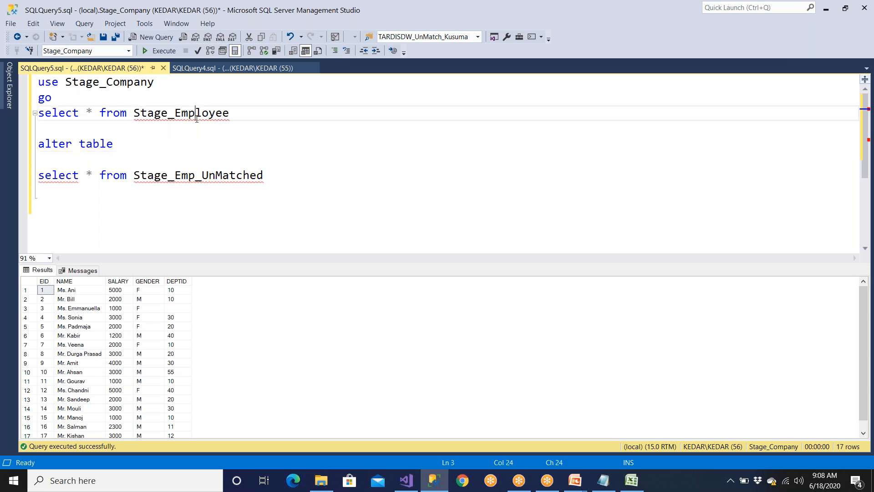
click(158, 142)
key(ctrl+v)
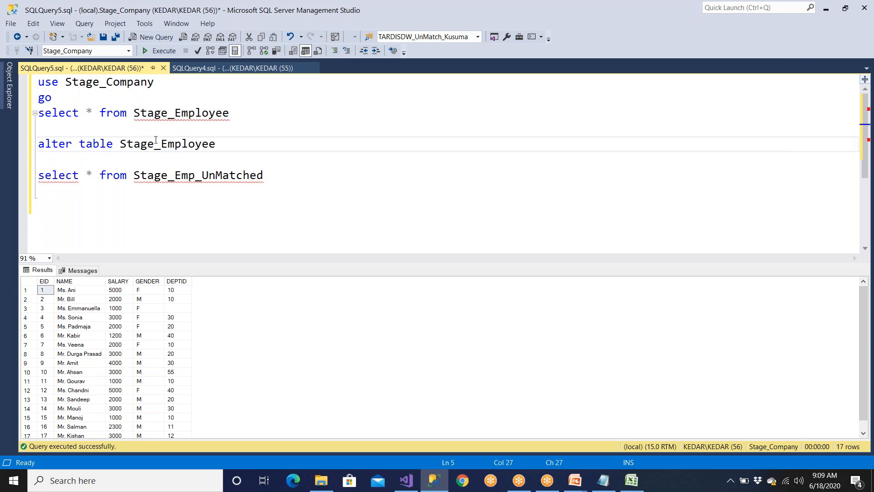
Continue the alter statement with "add Insert_Date" on a new line, copying the column name from the Excel header
key(Return)
text(add Col)
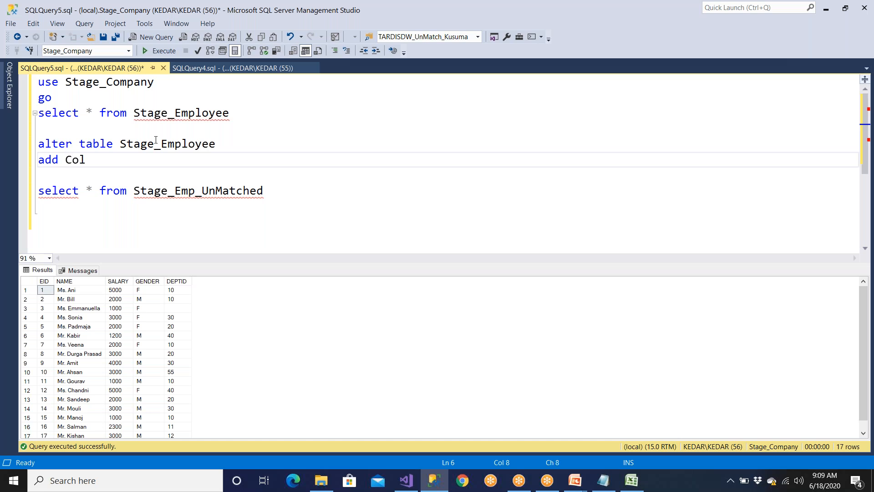
key(BackSpace)
key(BackSpace)
key(BackSpace)
text(In)
key(alt+Tab)
key(ctrl+c)
key(alt+Tab)
key(BackSpace)
key(BackSpace)
key(ctrl+v)
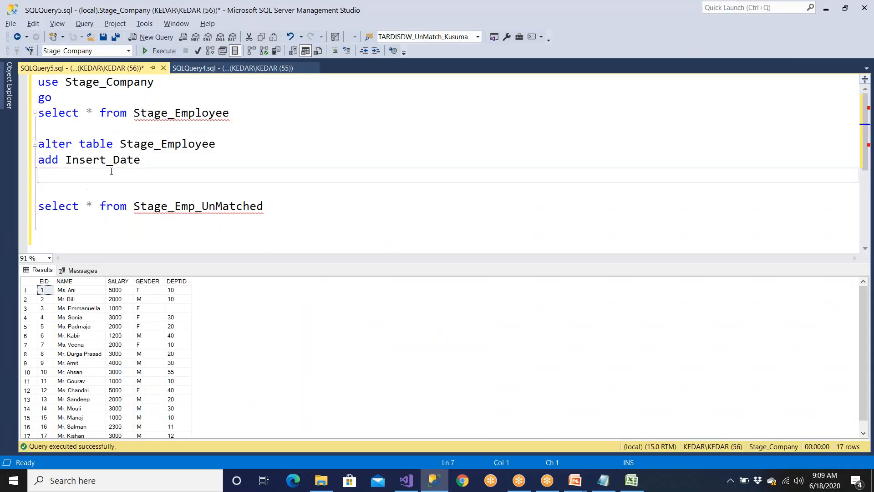
Give the Insert_Date column the datetime type and execute only the alter table statement
click(151, 165)
text(datetime)
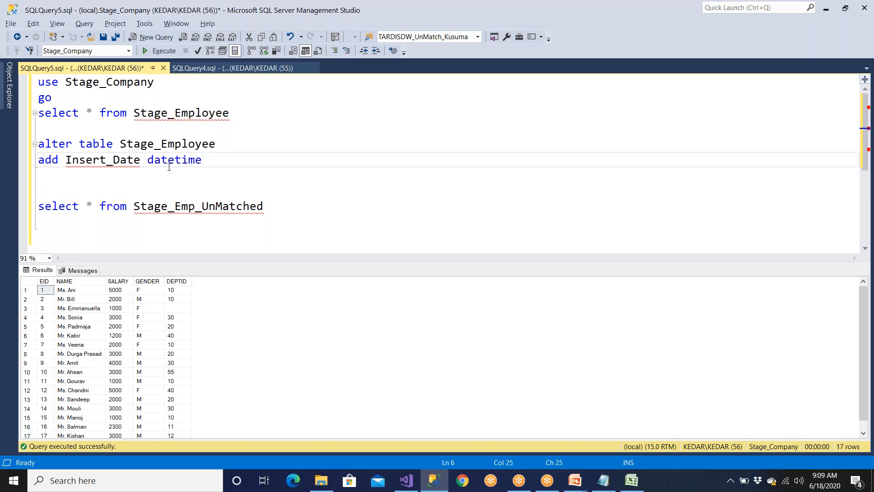
drag(203, 160, 38, 144)
click(155, 51)
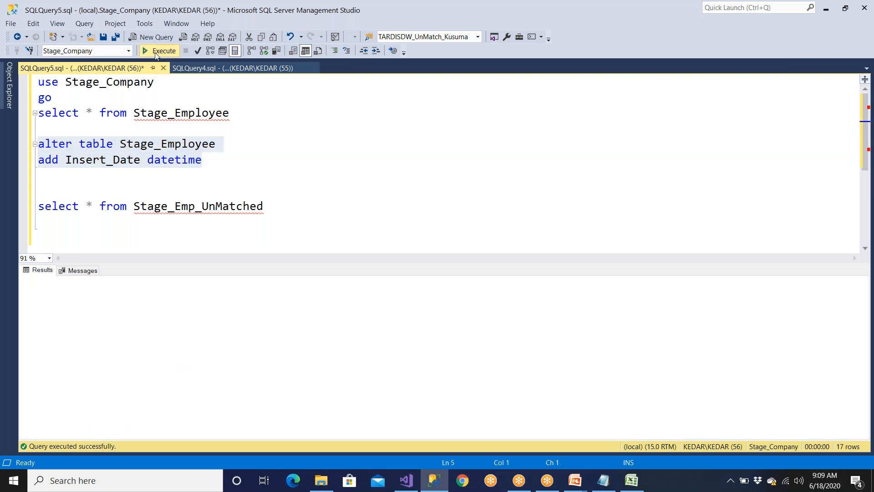
Execute only the Stage_Employee select with its use statement and check the Insert_Date column in the results
drag(230, 114, 127, 72)
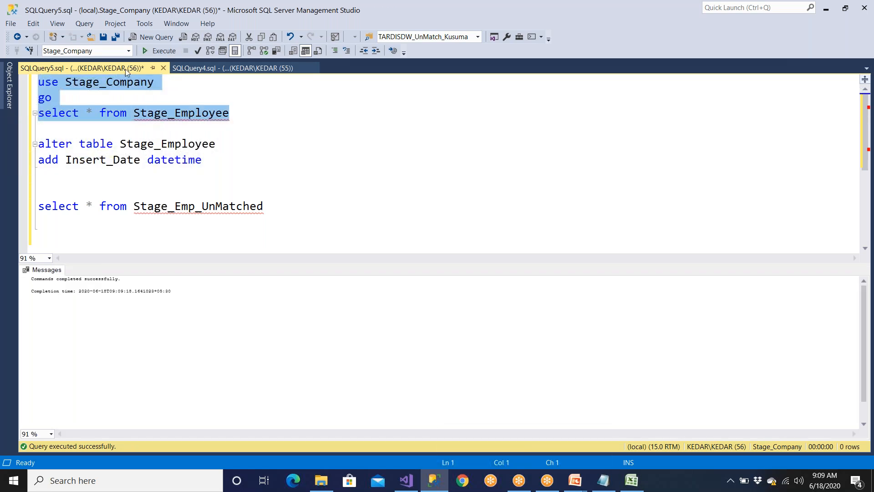
click(155, 51)
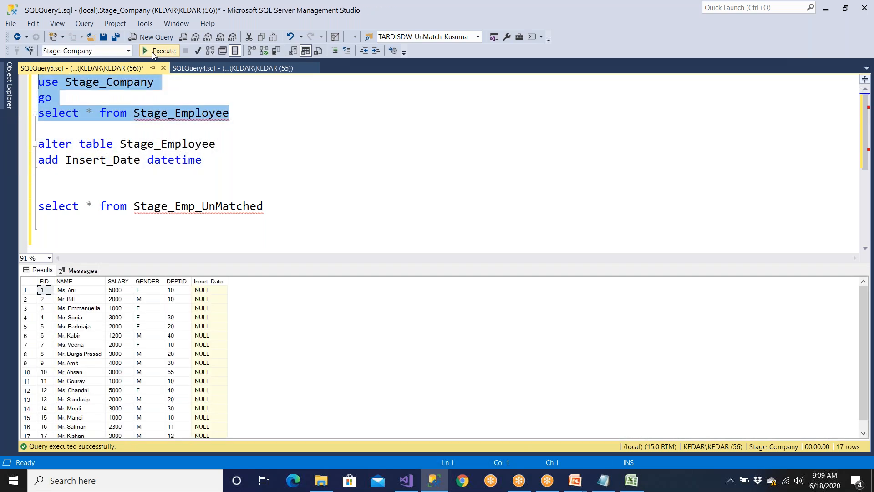
click(205, 300)
Open Emp.txt from the SSISSourceData folder to check the source columns, and return to the query results
key(alt+Tab)
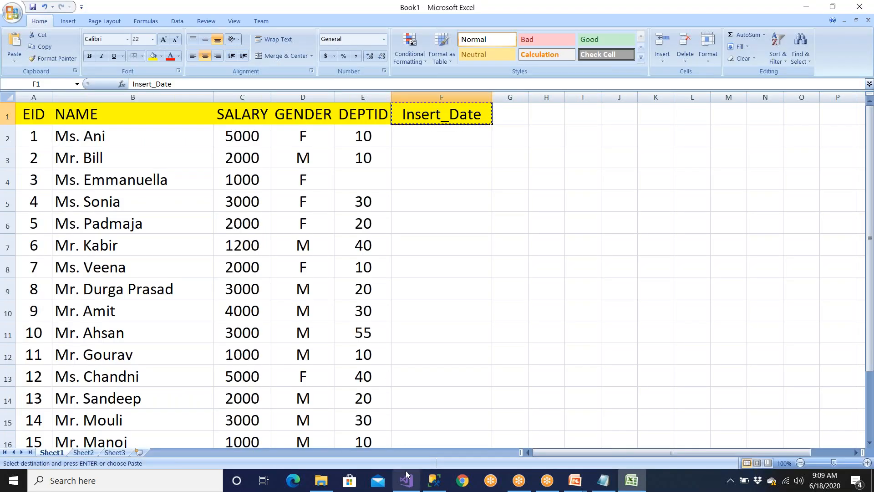
click(603, 480)
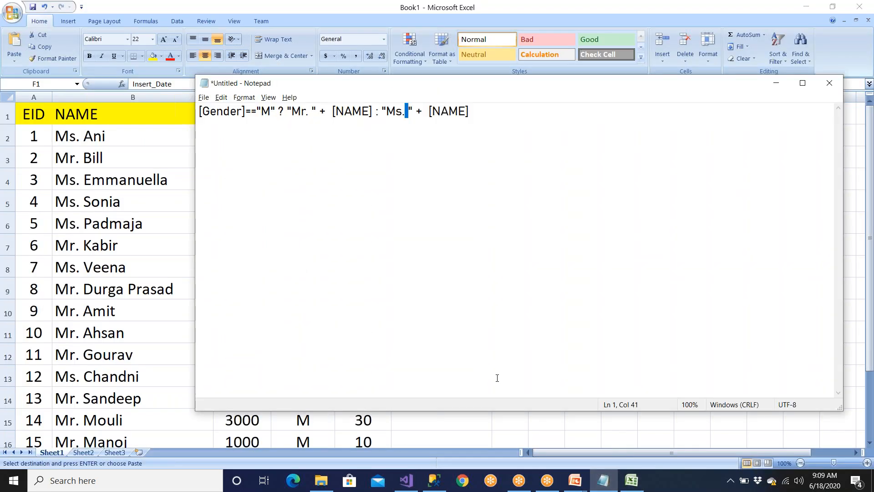
click(321, 480)
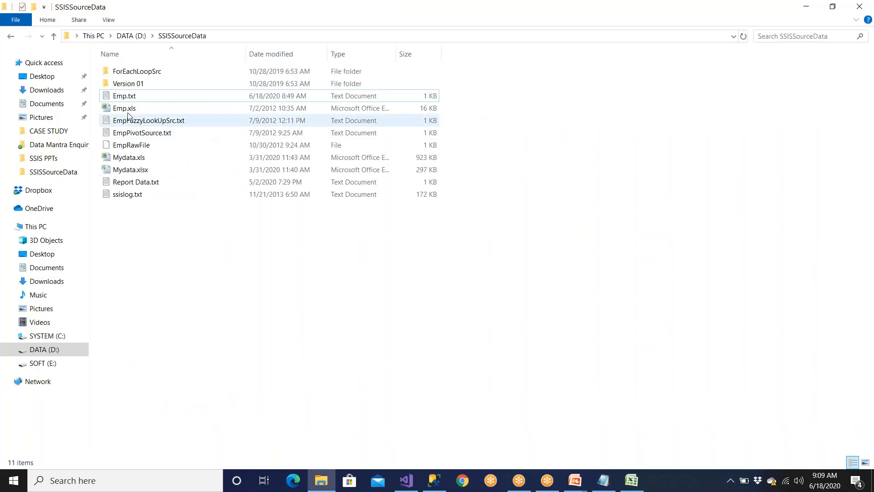
click(129, 97)
double_click(128, 97)
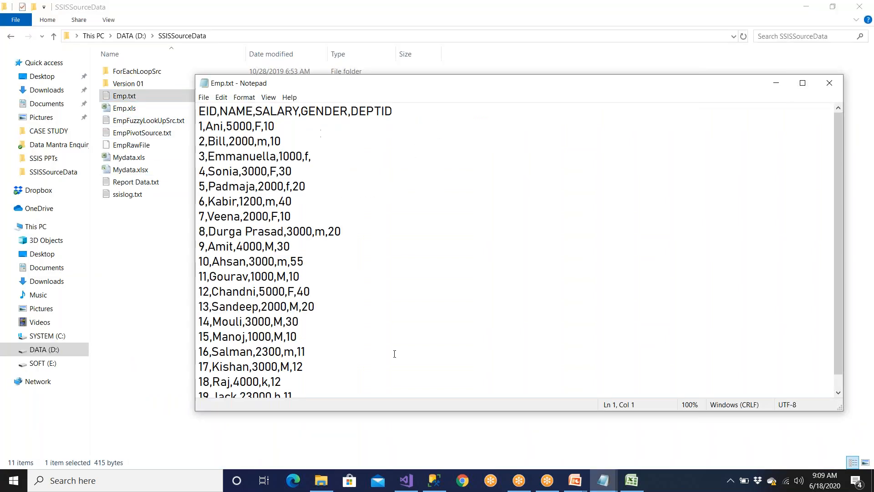
click(435, 481)
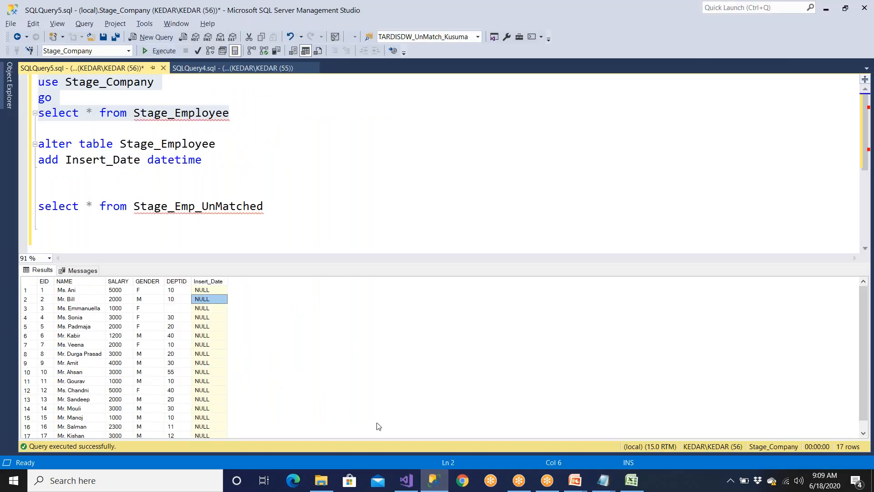
Switch to Visual Studio, leave debug mode, and add a new GETDATE() column in the "Add Ms or Mr to the Emp Name" transformation
click(407, 480)
click(301, 446)
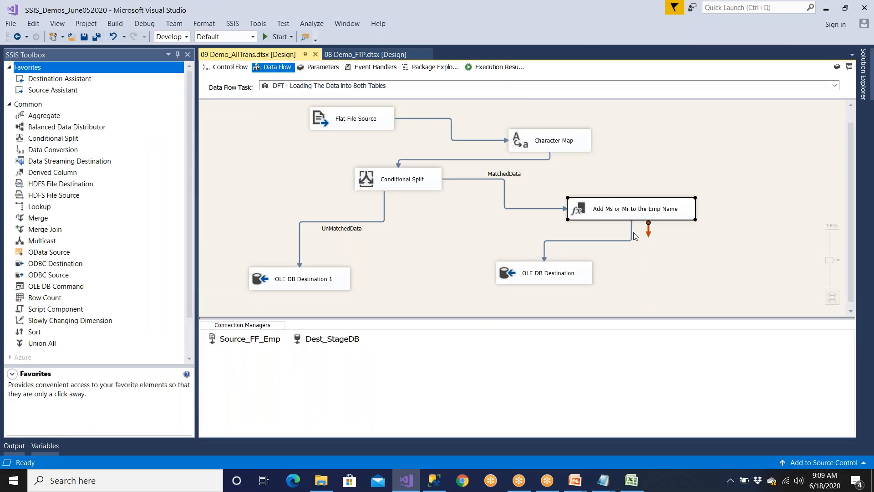
double_click(660, 215)
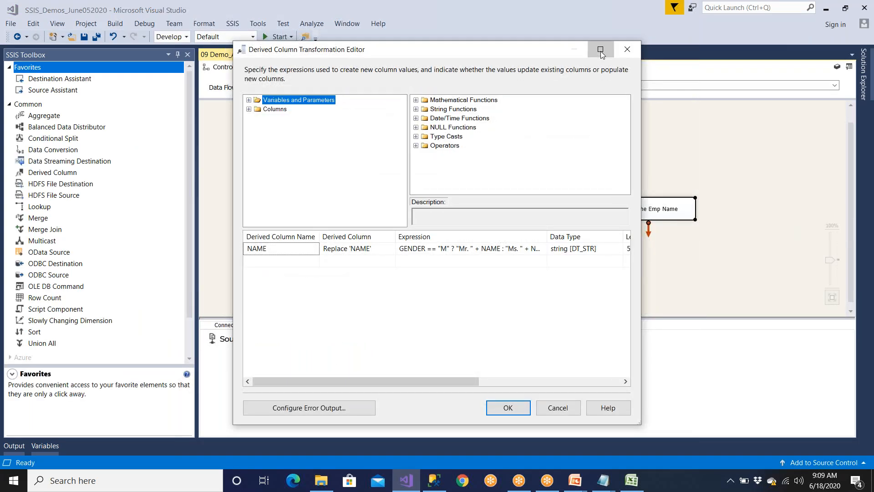
click(601, 50)
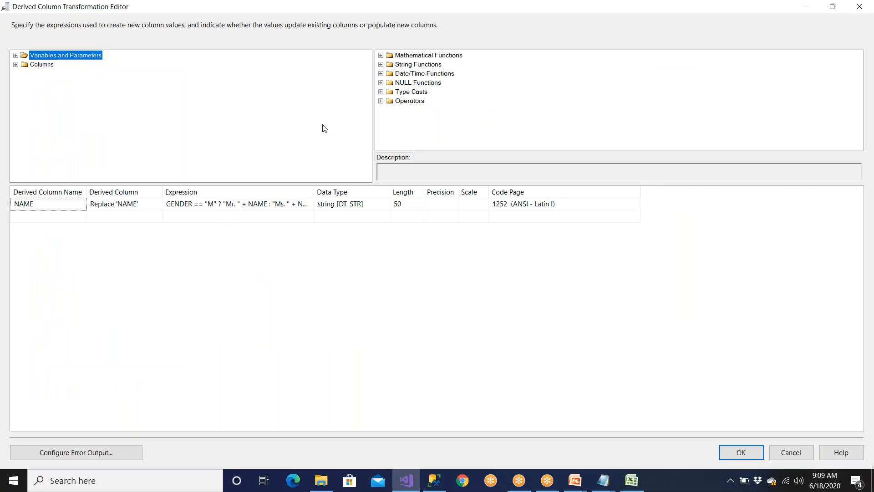
click(415, 74)
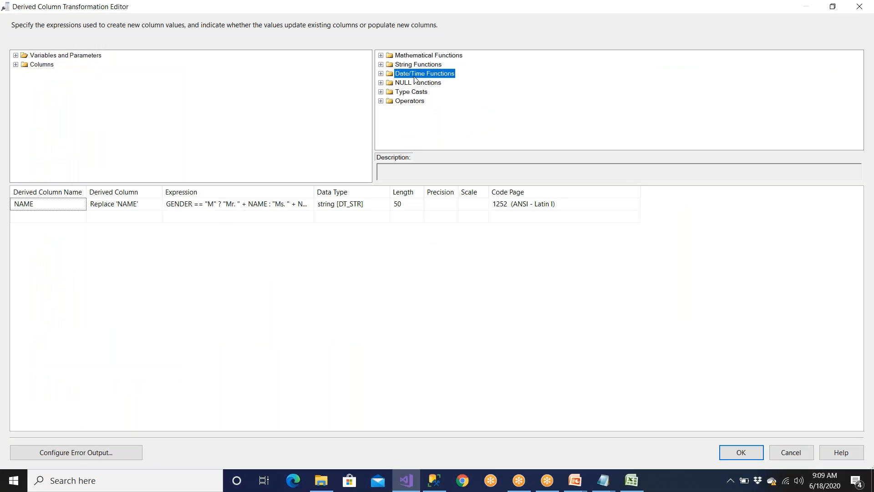
click(382, 74)
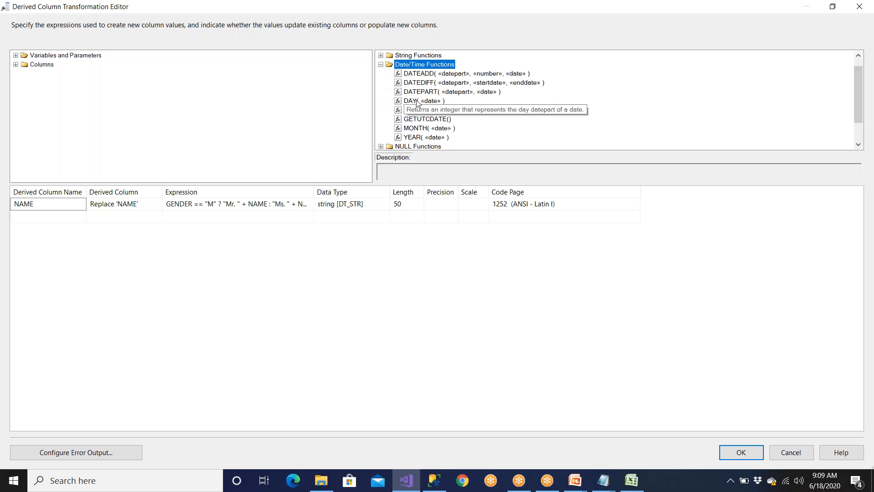
drag(422, 112, 248, 216)
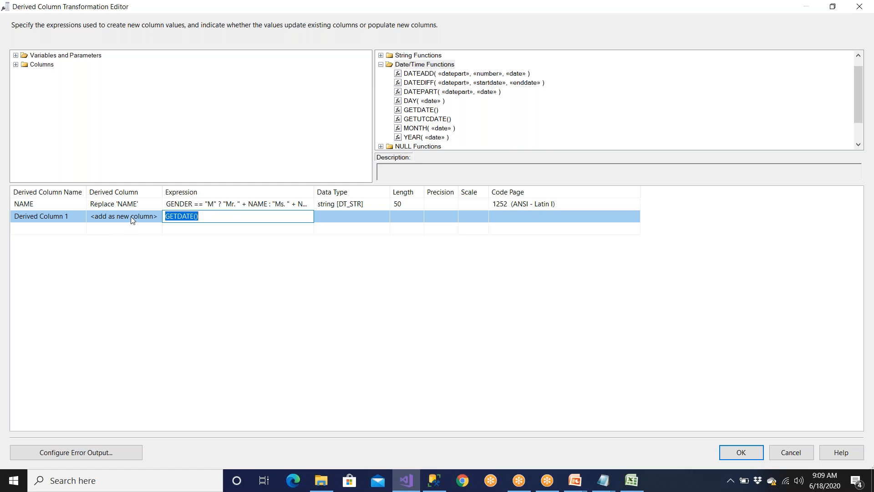
Name the new derived column Insert_Date, copying the name from the Excel header, and accept the transformation settings
click(632, 482)
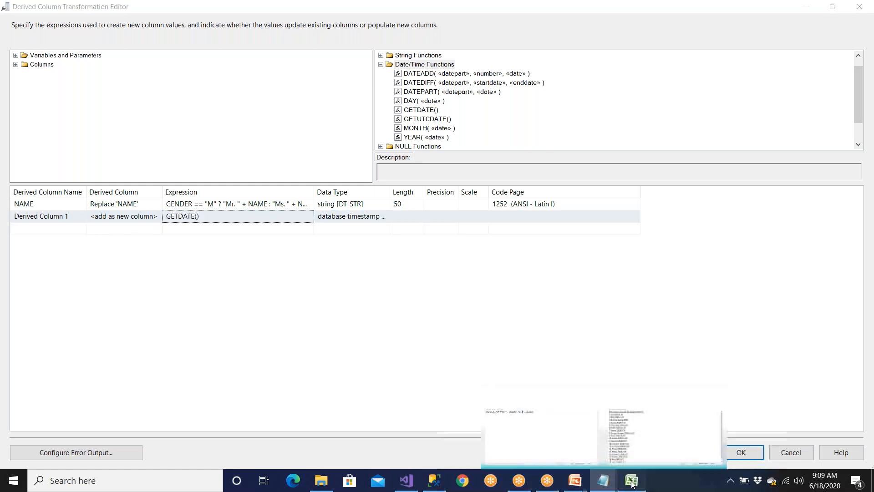
click(632, 483)
click(440, 224)
click(434, 117)
right_click(433, 120)
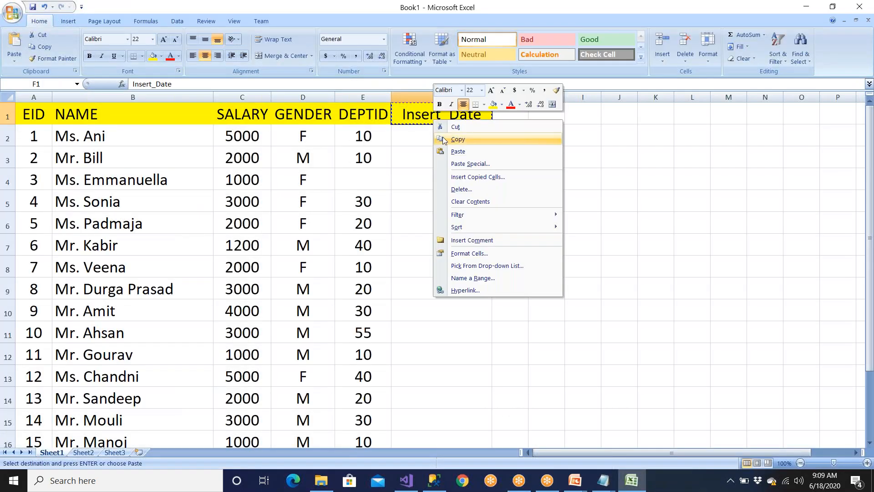
click(458, 139)
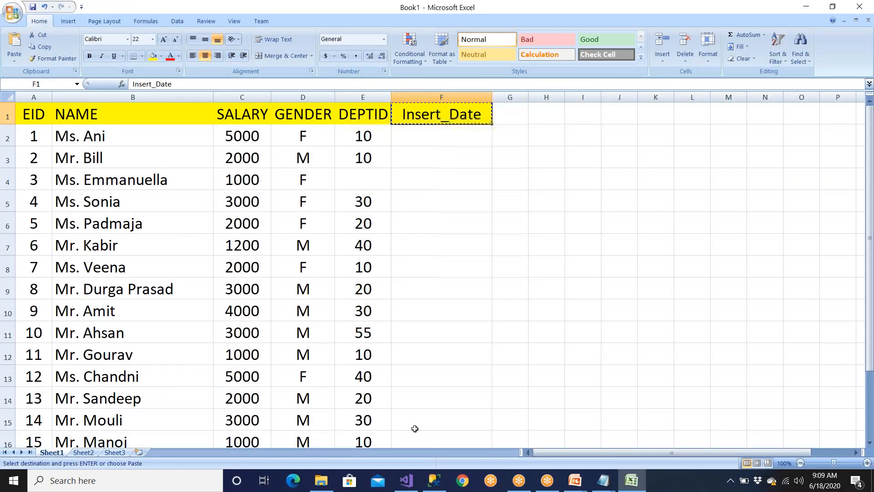
click(405, 480)
click(69, 216)
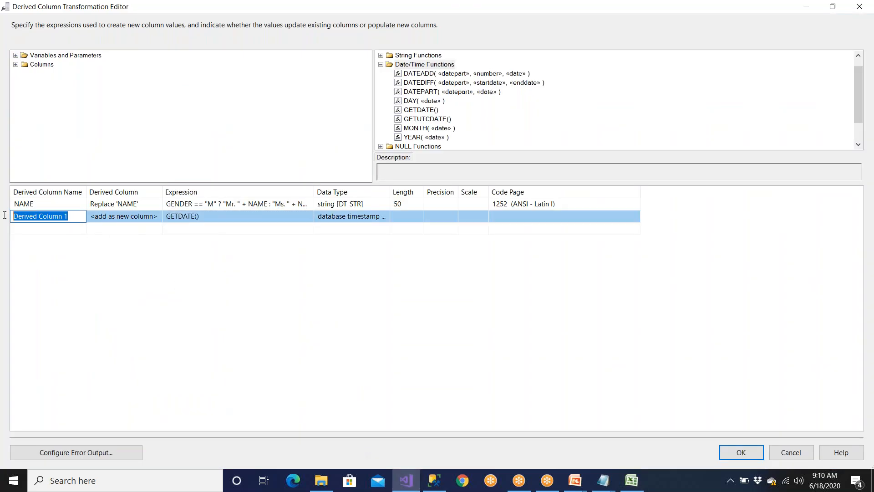
key(ctrl+v)
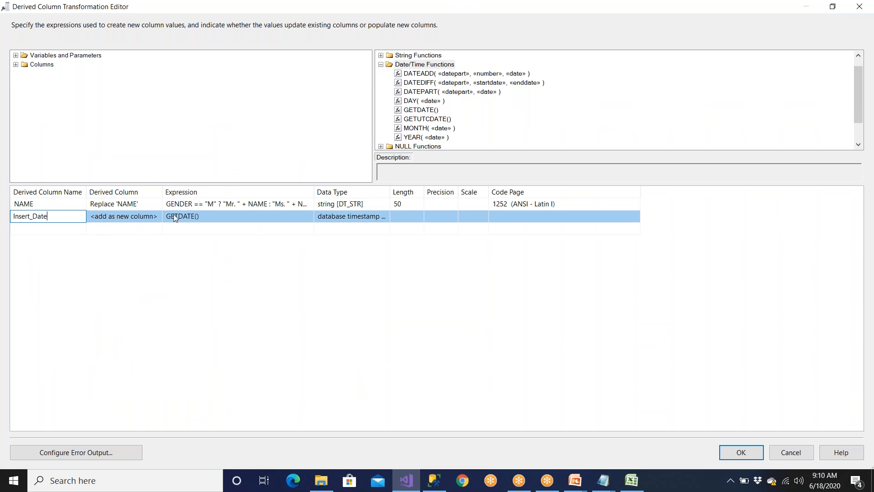
click(741, 454)
Map the Insert_Date input column to the Insert_Date destination column in the OLE DB Destination for Stage_Employee
double_click(572, 280)
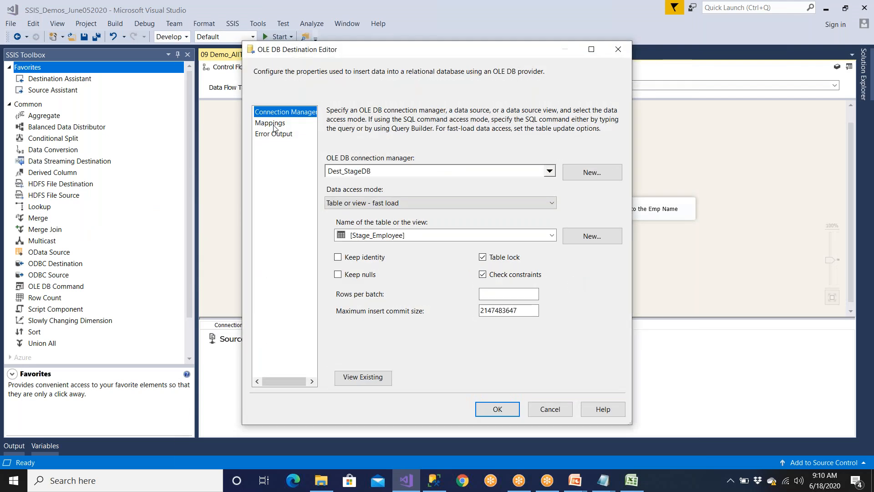
click(270, 123)
click(372, 327)
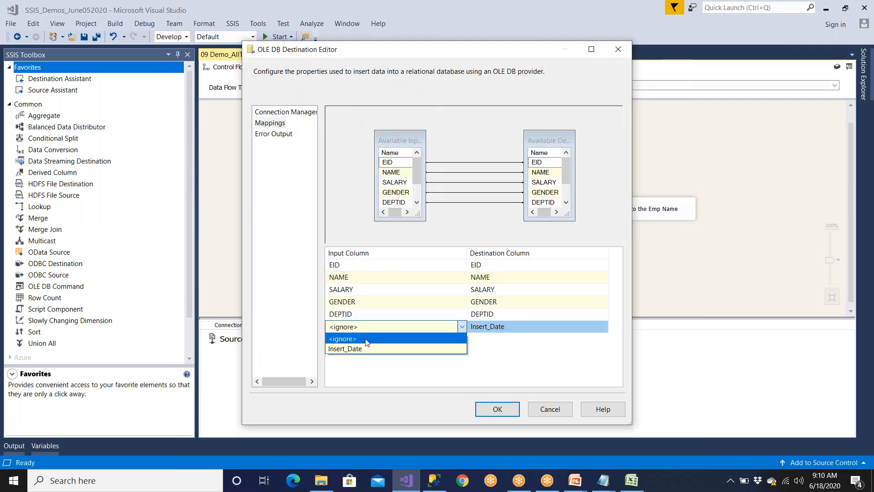
click(362, 346)
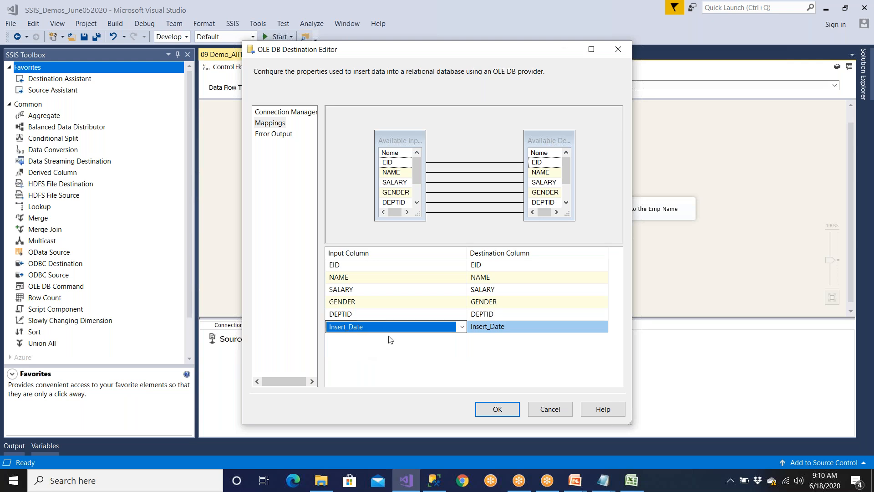
click(497, 409)
Reopen and accept the derived column transformation, save the package, and run it before returning to design mode
click(649, 211)
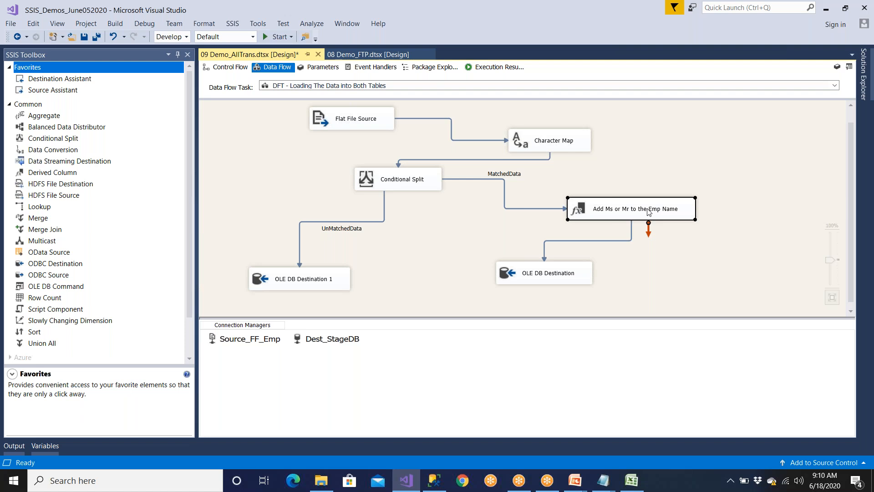
double_click(649, 211)
click(507, 408)
click(84, 36)
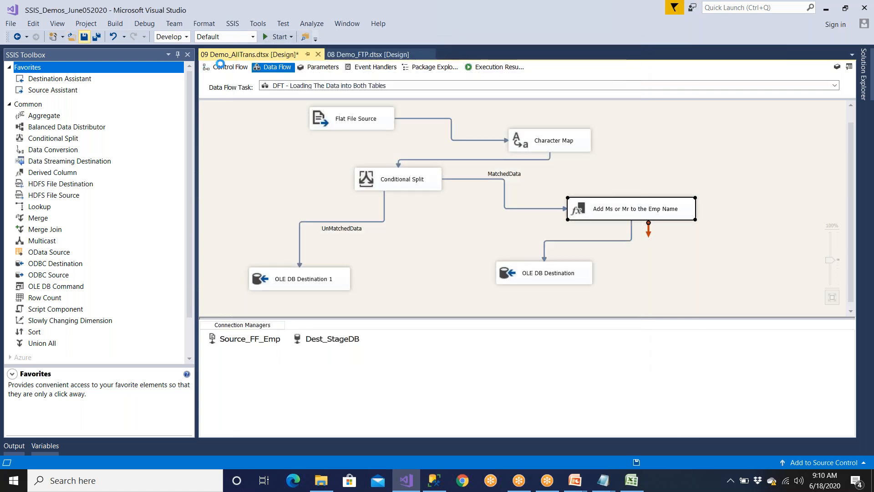
click(276, 37)
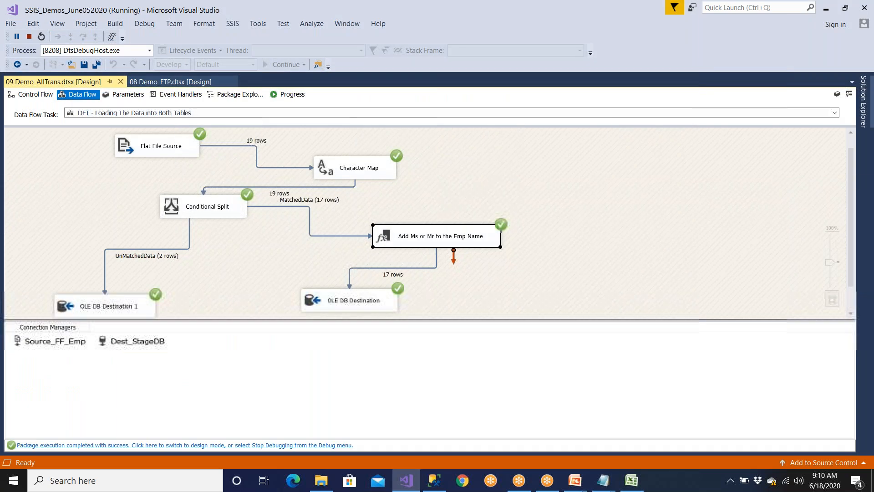
click(332, 447)
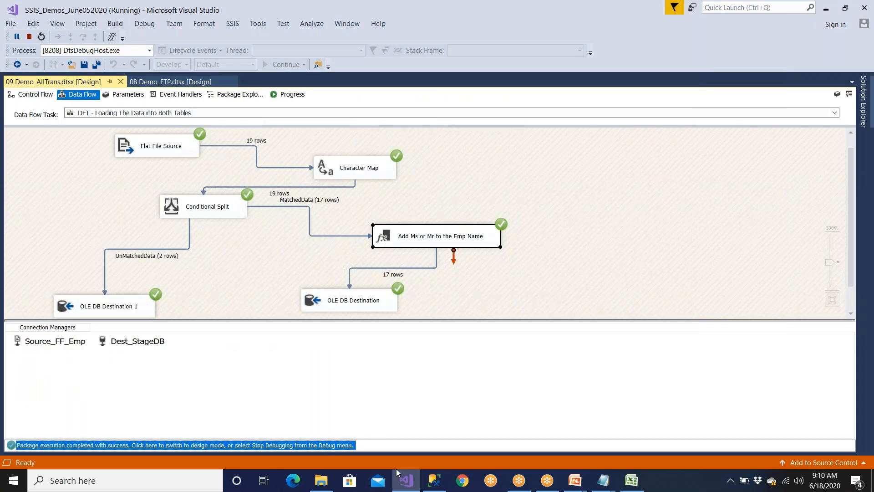
Switch to SQL Server Management Studio, rerun the Stage_Employee query, and examine the Insert_Date values across the rows
click(435, 481)
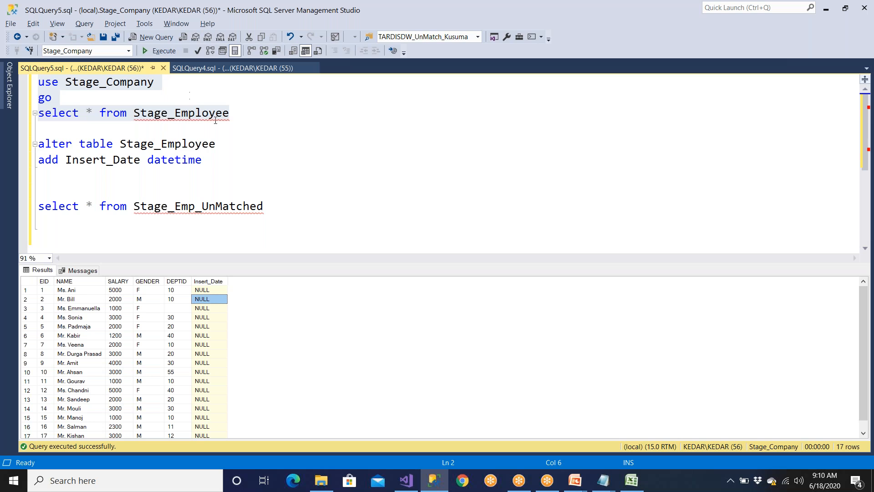
click(169, 51)
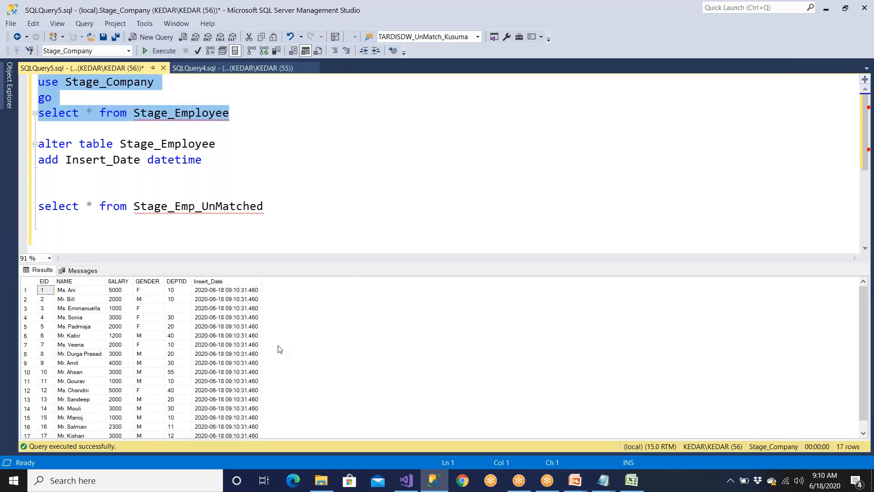
click(244, 318)
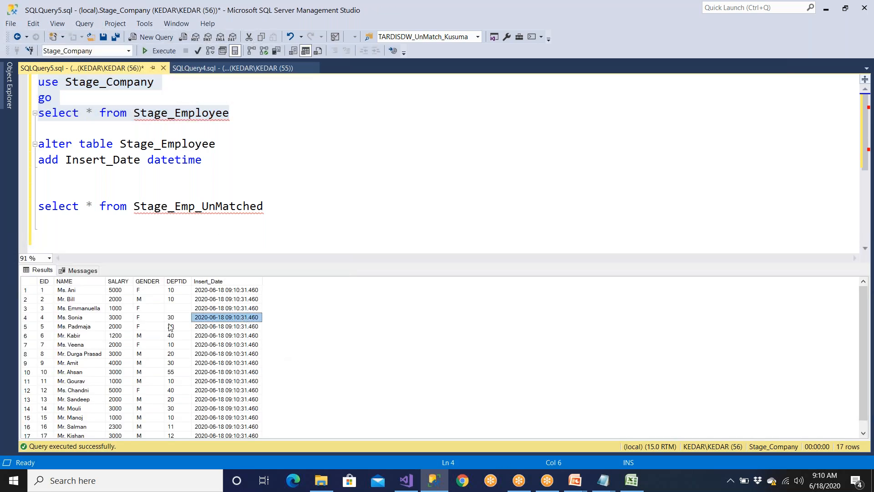
click(86, 319)
click(229, 317)
click(234, 354)
click(235, 371)
scroll(238, 375, down, 1)
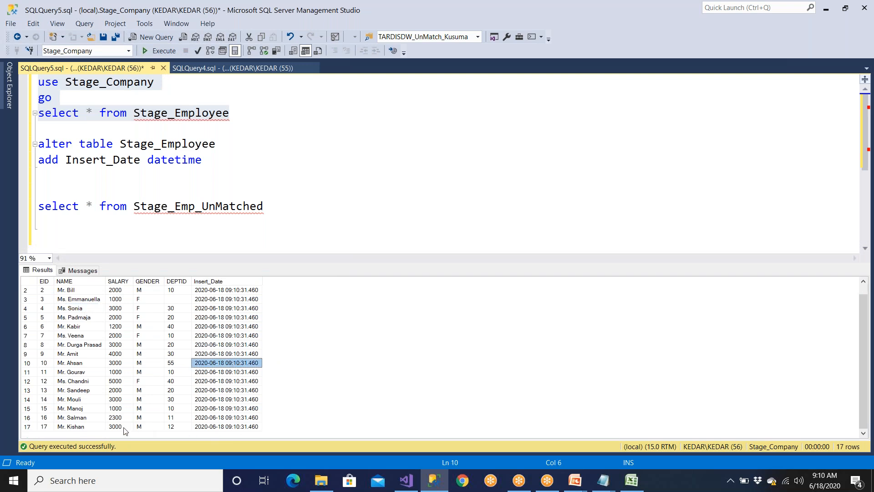
click(122, 427)
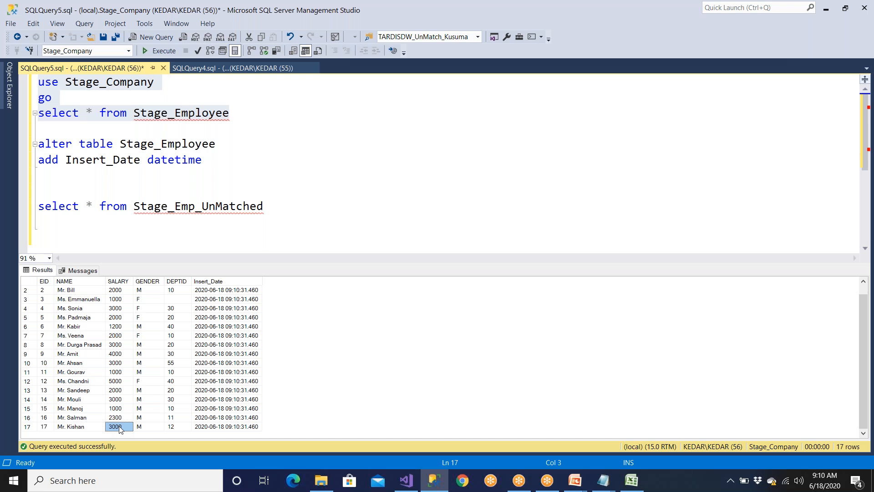
click(225, 354)
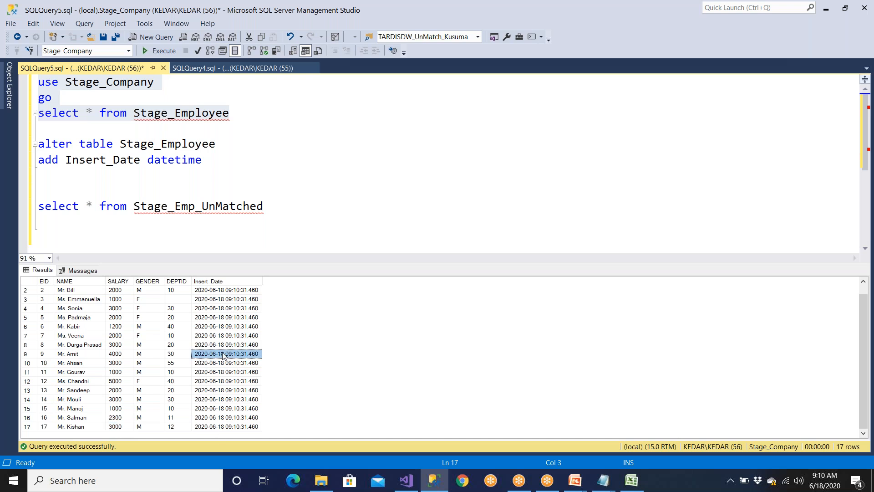
click(225, 335)
scroll(226, 384, up, 1)
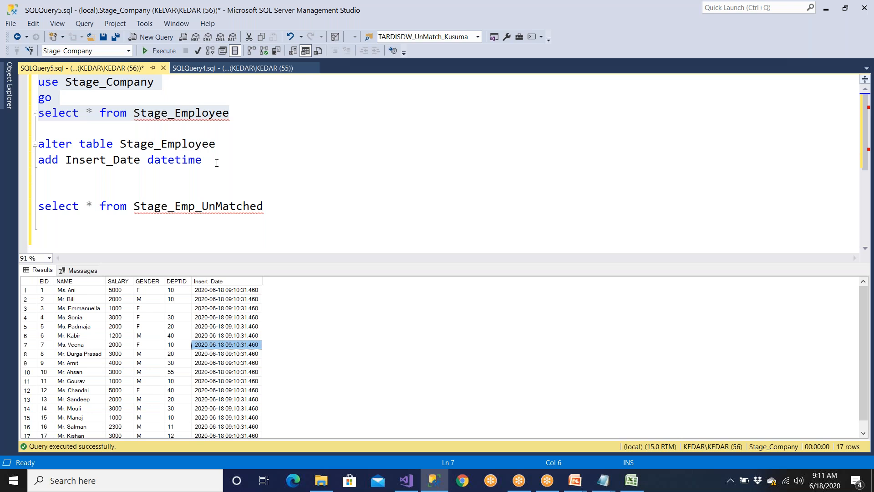
Switch to Visual Studio, open the Add Ms or Mr to the Emp Name transformation, and examine its system variables, including CreatorName and MachineName
click(406, 481)
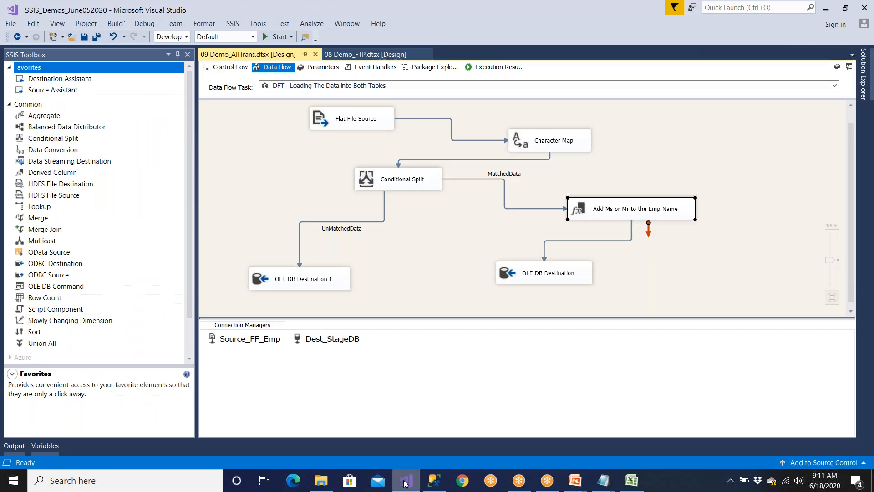
double_click(647, 217)
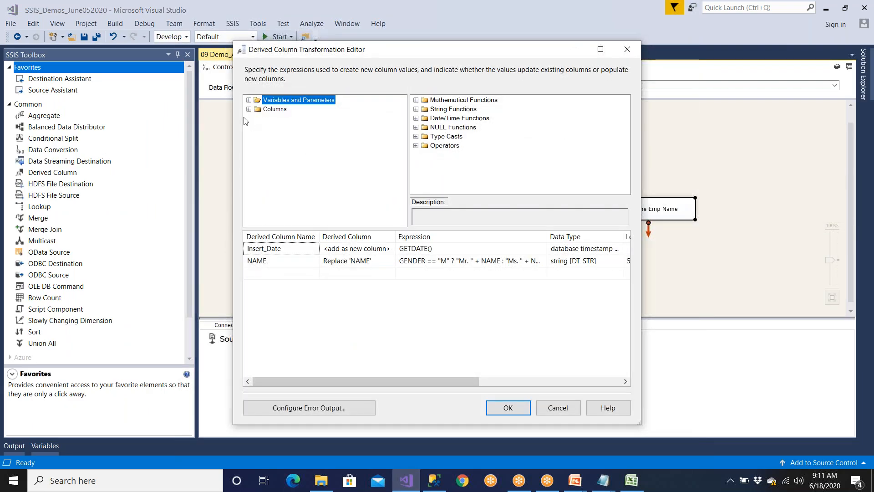
click(250, 101)
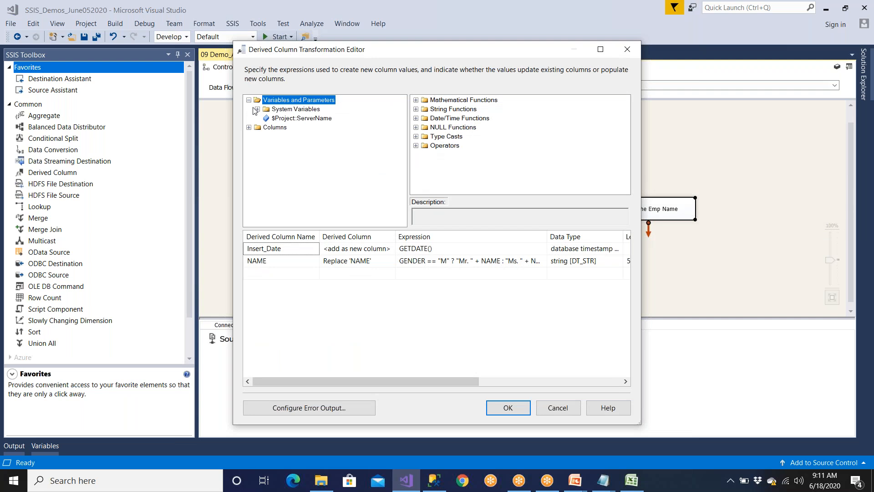
click(249, 100)
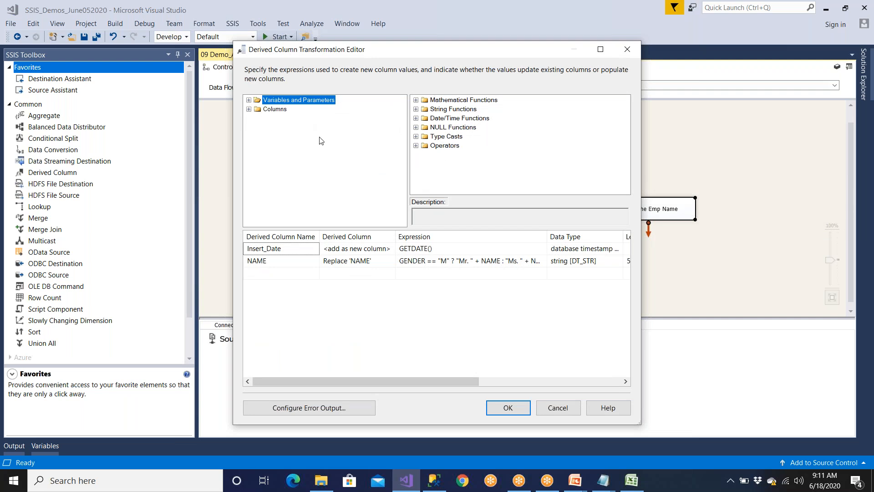
click(249, 100)
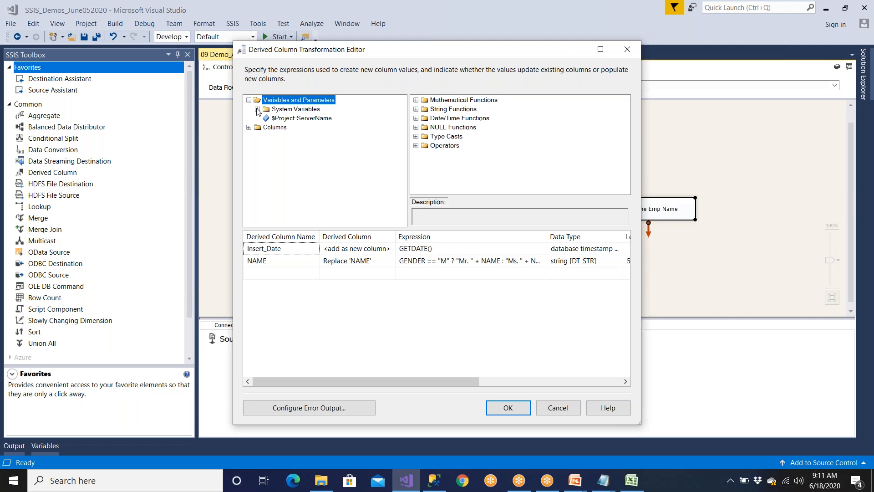
click(257, 109)
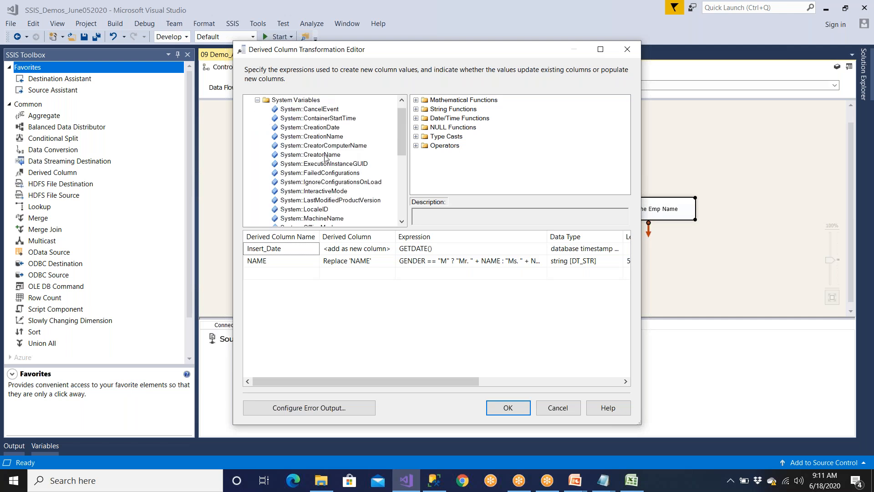
click(326, 156)
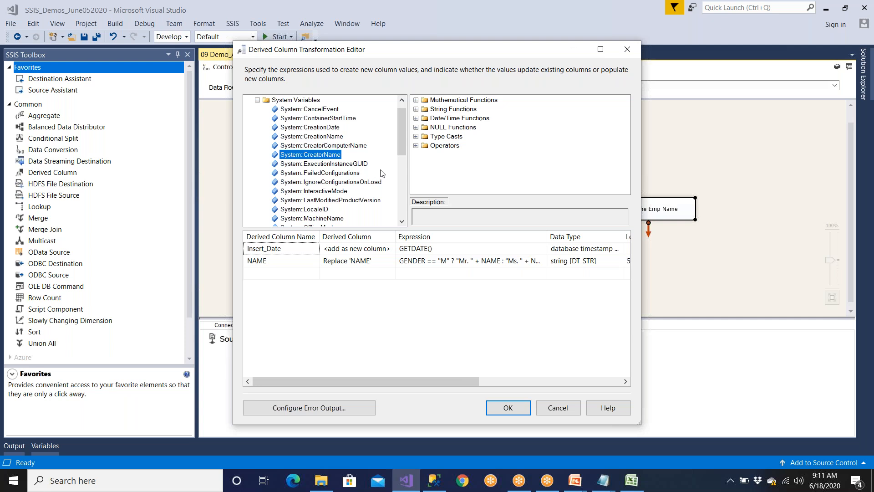
mouse_move(400, 150)
mouse_down()
mouse_move(401, 216)
mouse_move(406, 155)
mouse_up()
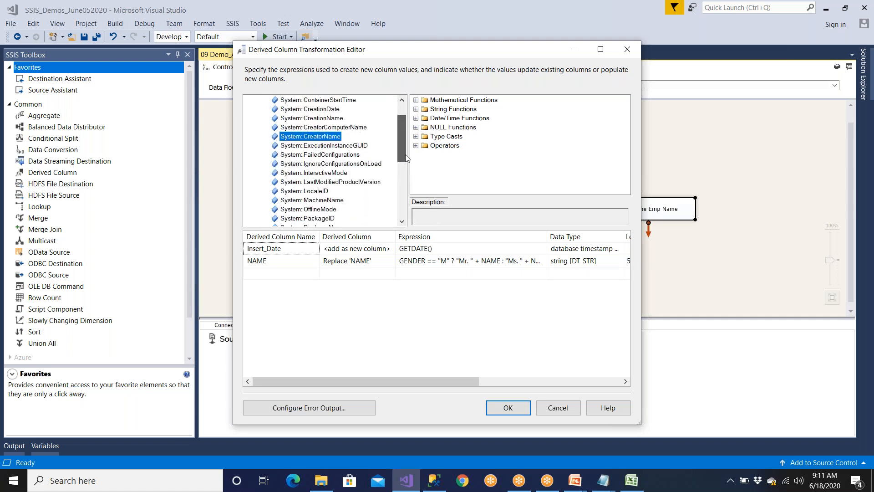
click(329, 201)
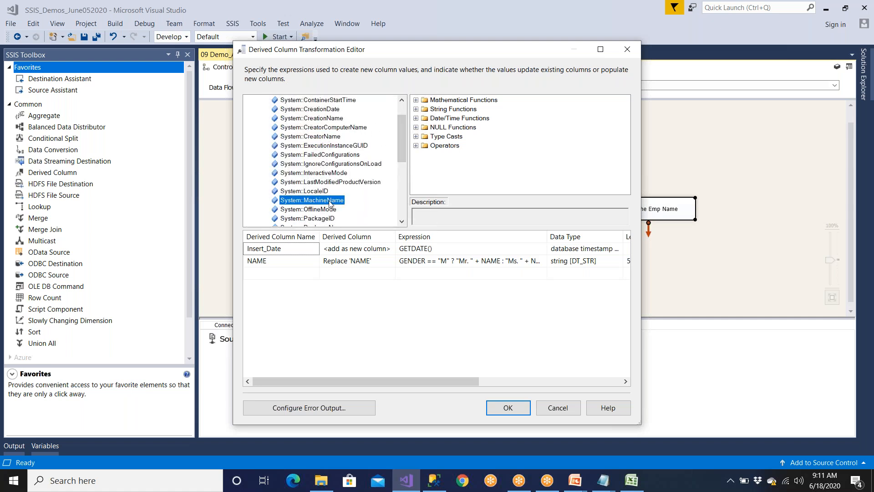
click(334, 137)
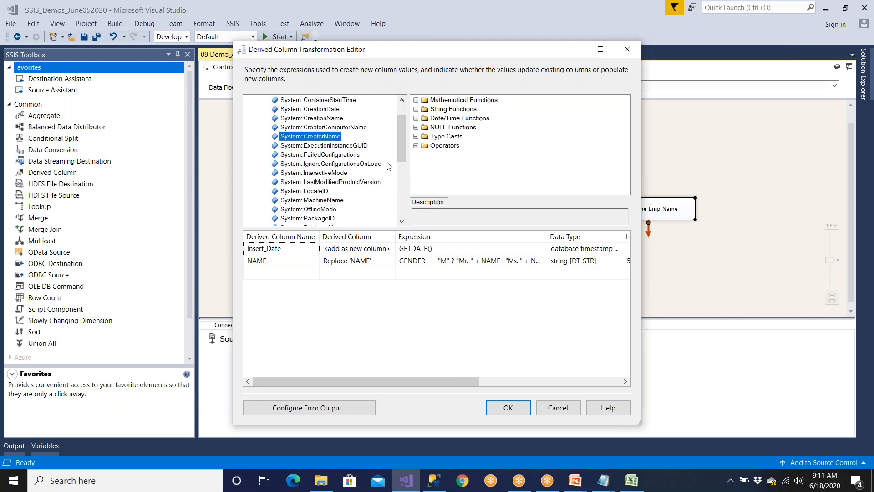
mouse_move(398, 158)
mouse_down()
mouse_move(404, 136)
mouse_move(404, 165)
mouse_up()
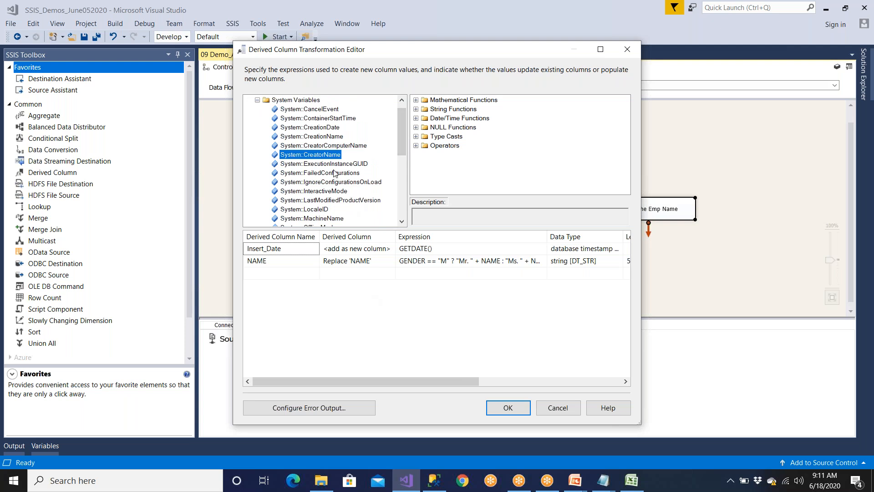
Switch to SQL Server Management Studio and duplicate the alter table Stage_Employee statement below the original
click(432, 478)
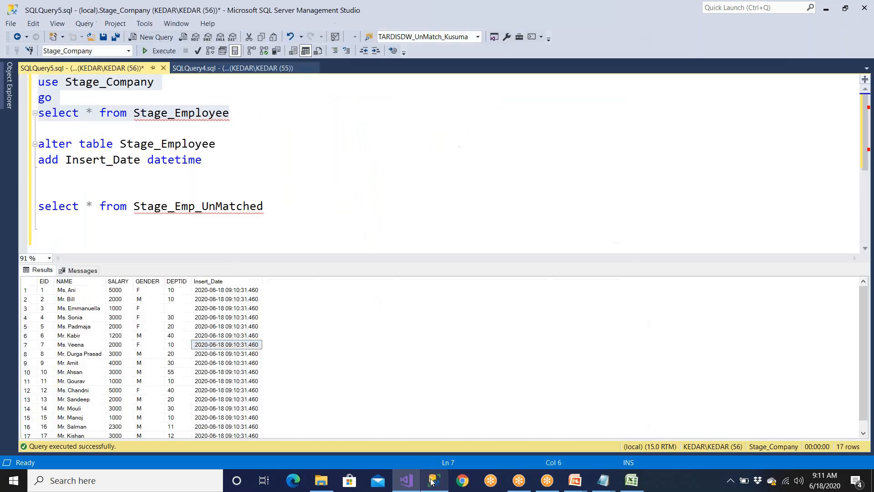
click(262, 145)
drag(204, 160, 39, 144)
key(ctrl+c)
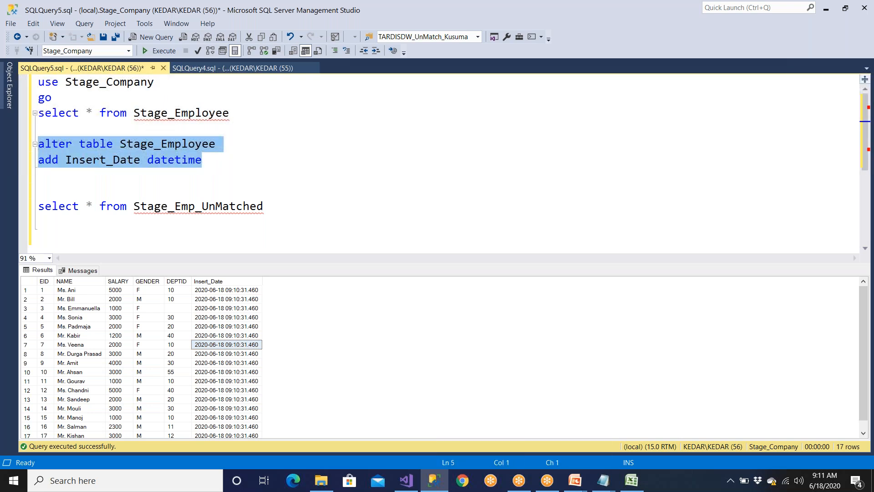
click(212, 159)
key(Return)
key(Return)
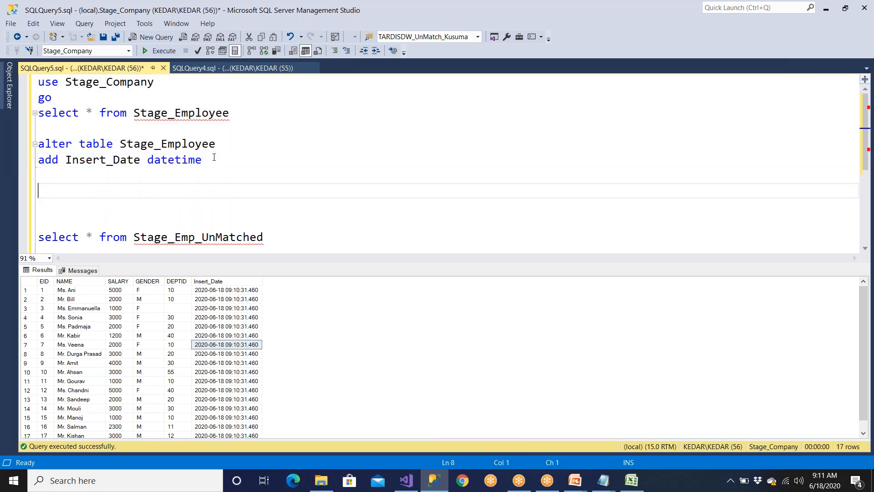
key(ctrl+v)
Replace the column name in the duplicated alter table statement with User_Name
double_click(105, 202)
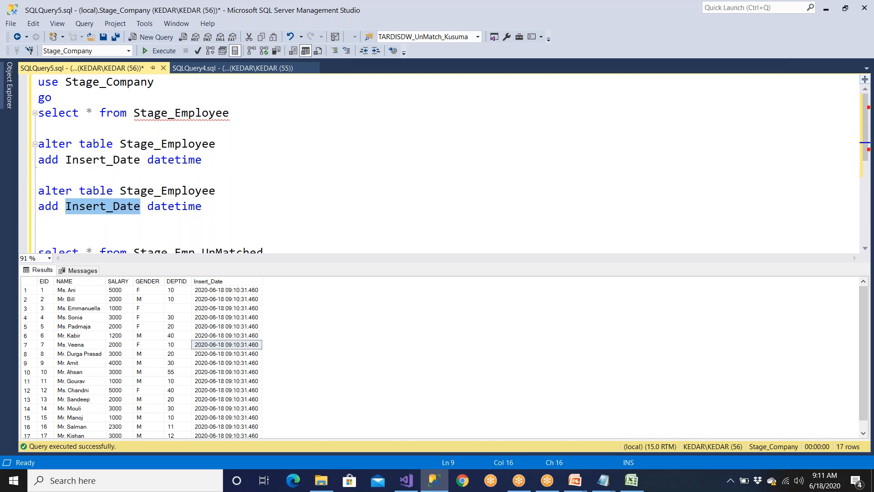
text(User_na)
key(BackSpace)
key(BackSpace)
key(BackSpace)
key(BackSpace)
key(BackSpace)
key(BackSpace)
key(BackSpace)
text(Create)
key(BackSpace)
key(BackSpace)
key(BackSpace)
key(BackSpace)
key(BackSpace)
key(BackSpace)
text(User_Name)
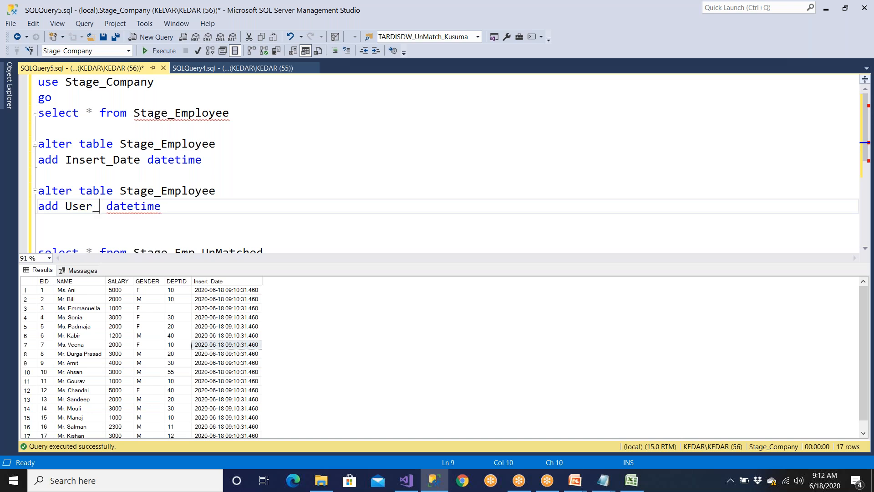
Change the data type in the duplicated alter table statement to varchar(100)
double_click(154, 206)
text(varcr)
key(BackSpace)
text(ja)
key(BackSpace)
key(BackSpace)
key(BackSpace)
text(har)
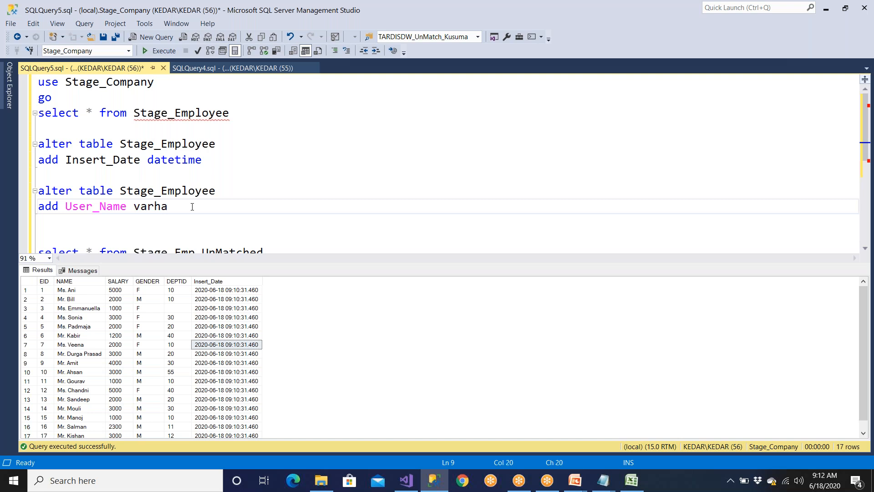
key(BackSpace)
key(BackSpace)
key(BackSpace)
text(char)
key(BackSpace)
text(9100))
key(BackSpace)
key(BackSpace)
key(BackSpace)
key(BackSpace)
key(BackSpace)
text((100))
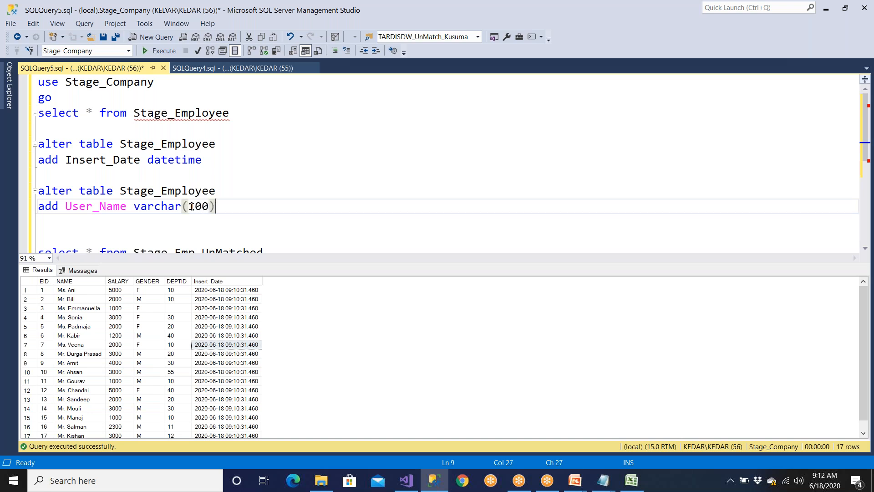
Shorten the new column name to Usr_Name and execute only that alter table statement on Stage_Employee
drag(225, 210, 39, 191)
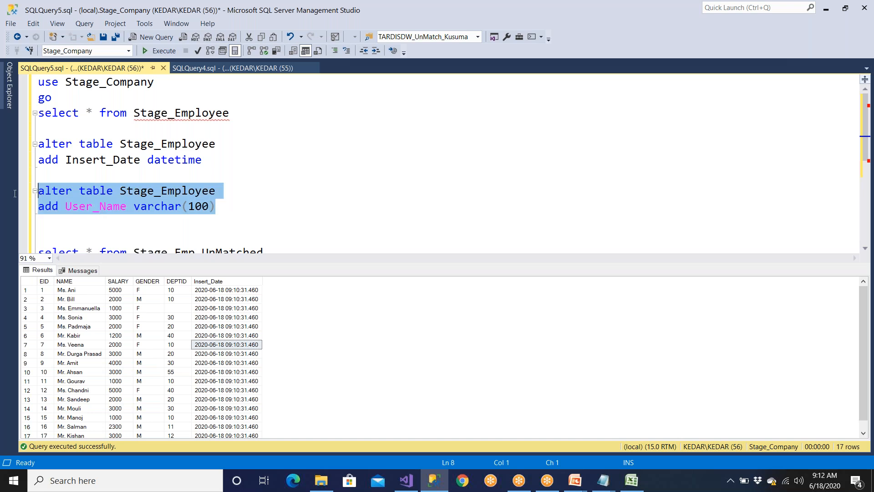
click(81, 207)
key(Delete)
drag(209, 208, 39, 191)
click(154, 51)
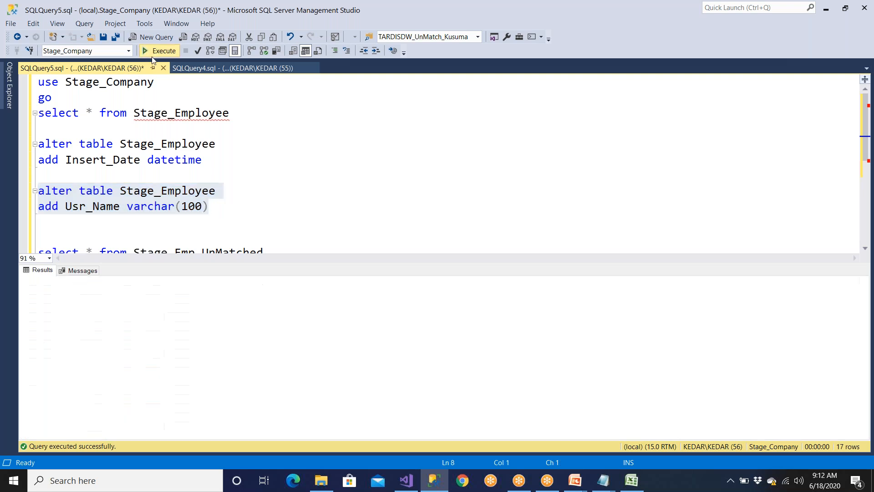
Rerun only the select query on Stage_Employee, and select the Usr_Name column name in the alter table statement
drag(230, 113, 38, 113)
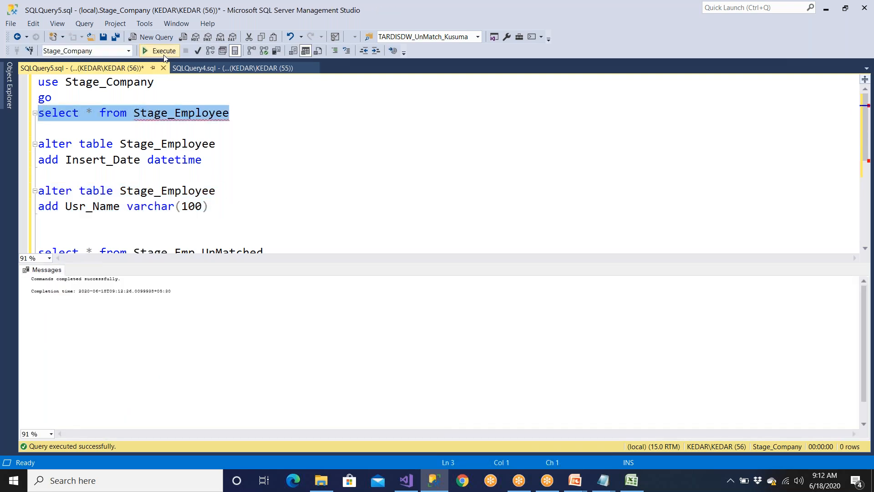
click(164, 51)
double_click(93, 208)
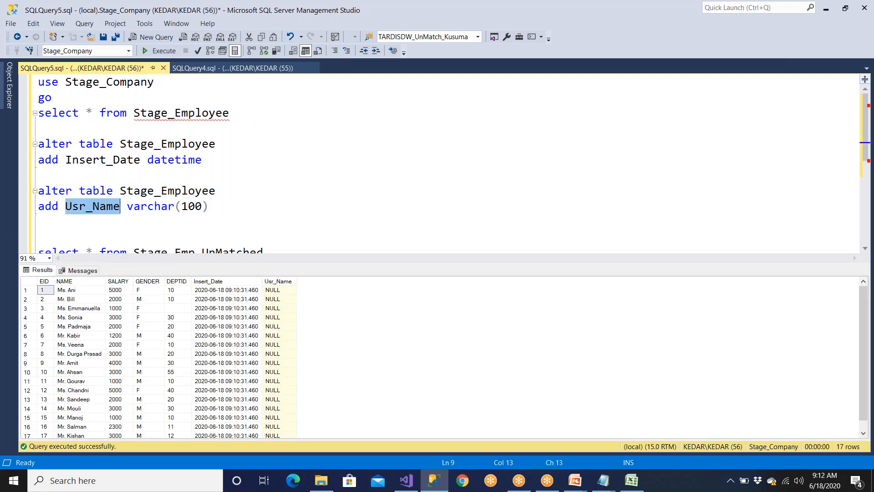
Switch to Visual Studio and add a new derived column named Usr_Name with the expression @[System::CreatorName]
click(407, 480)
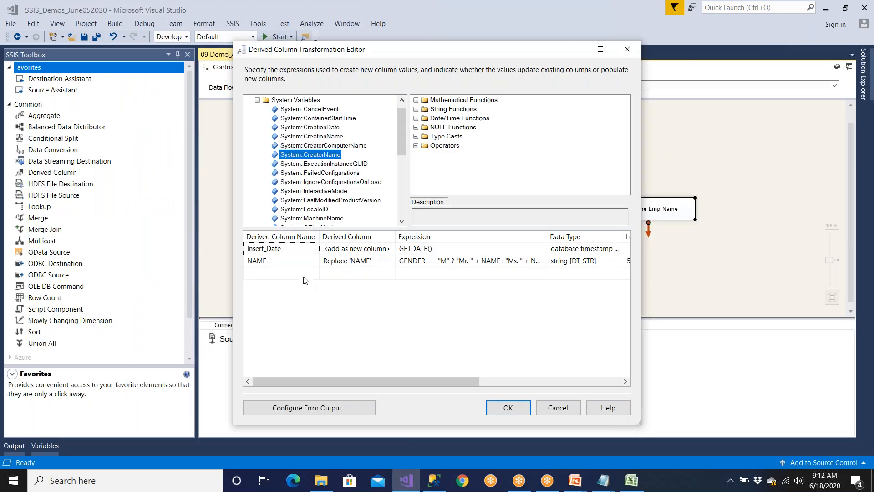
click(289, 272)
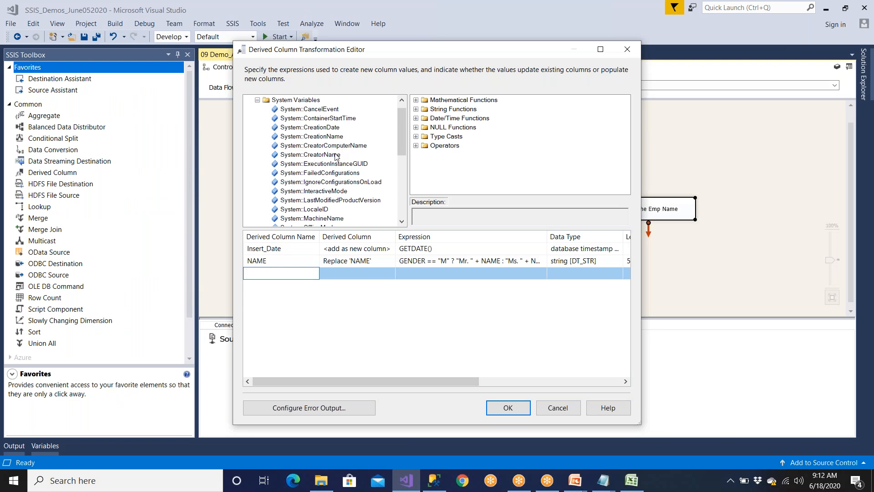
drag(334, 159, 351, 276)
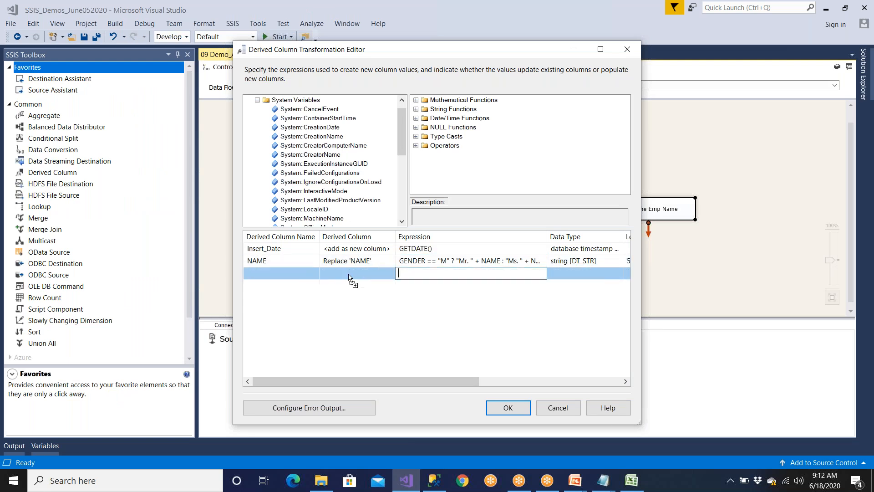
click(278, 273)
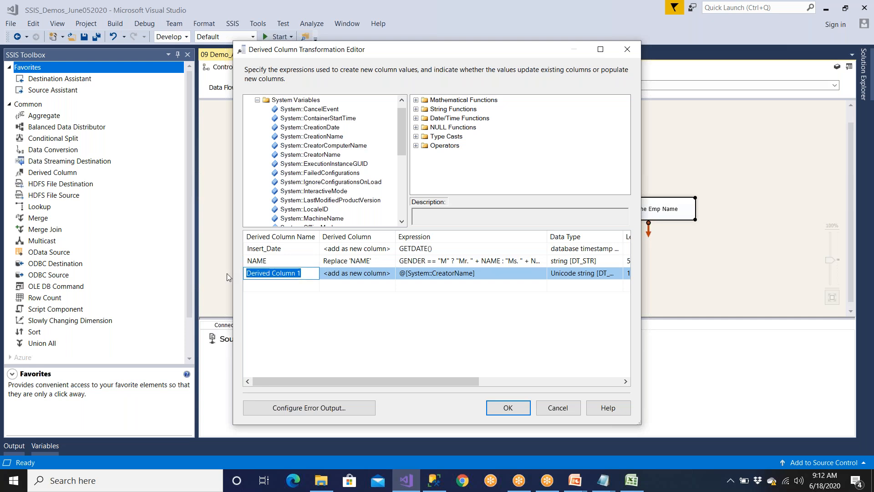
text(Usr_Name)
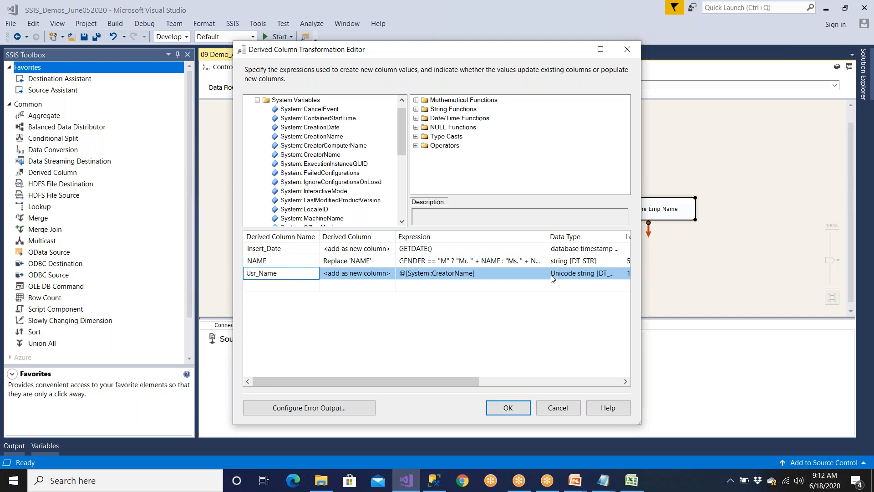
Maximize the Derived Column Transformation Editor, widen the Data Type column, and compare the data types of NAME and Usr_Name
click(571, 278)
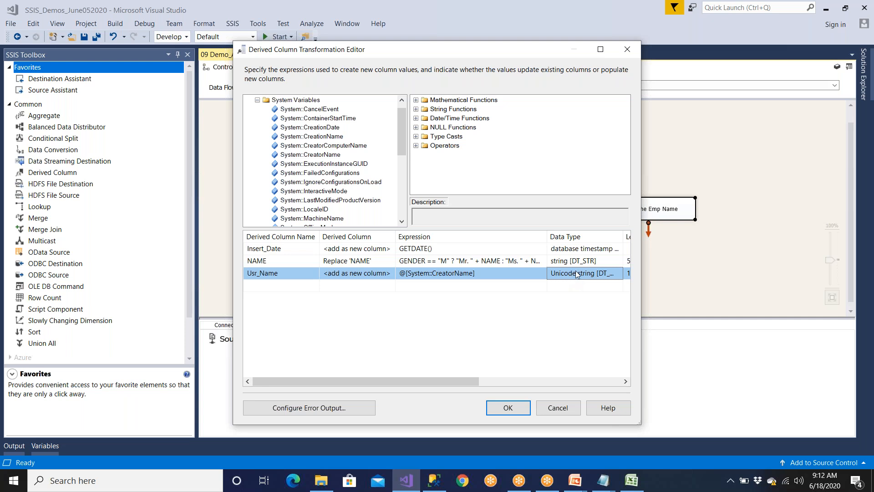
click(575, 263)
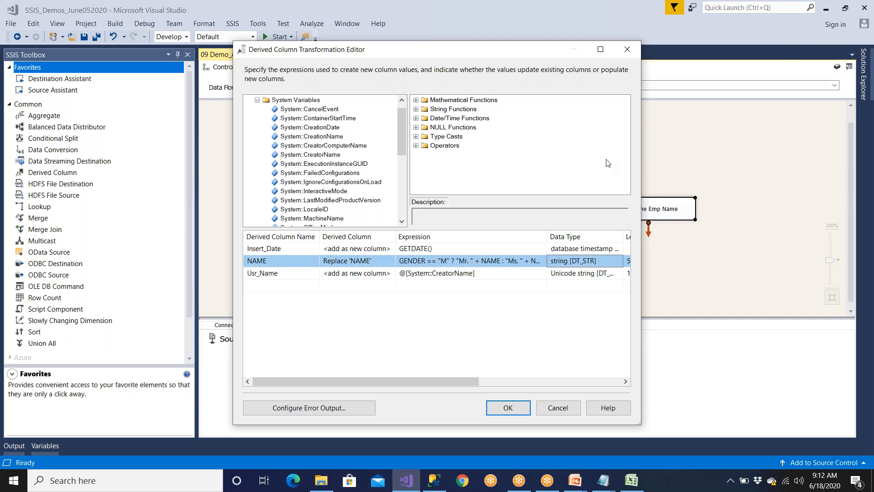
click(601, 50)
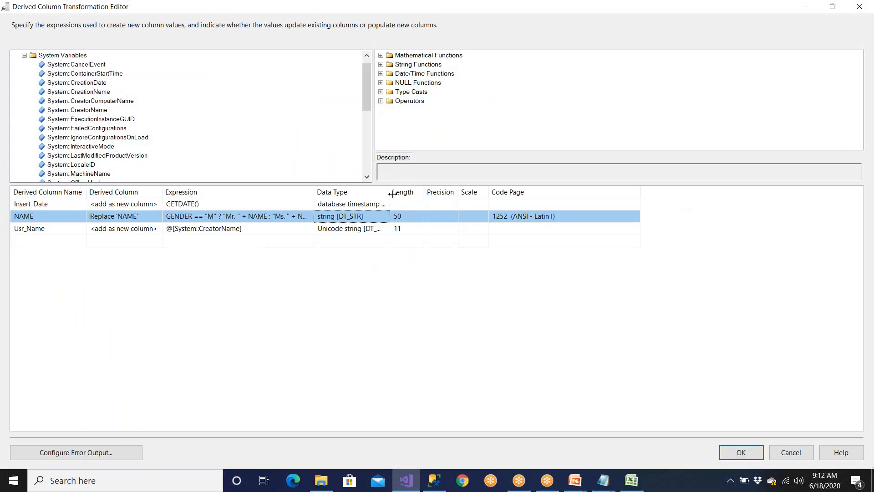
click(389, 229)
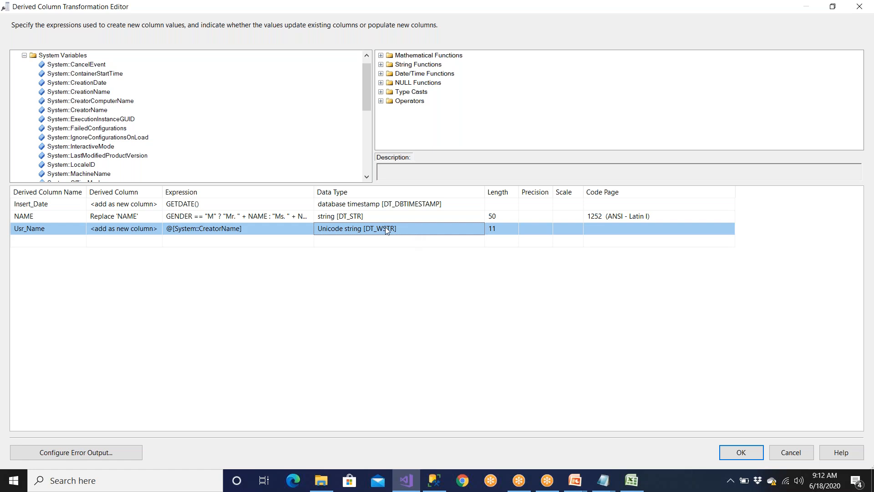
click(345, 220)
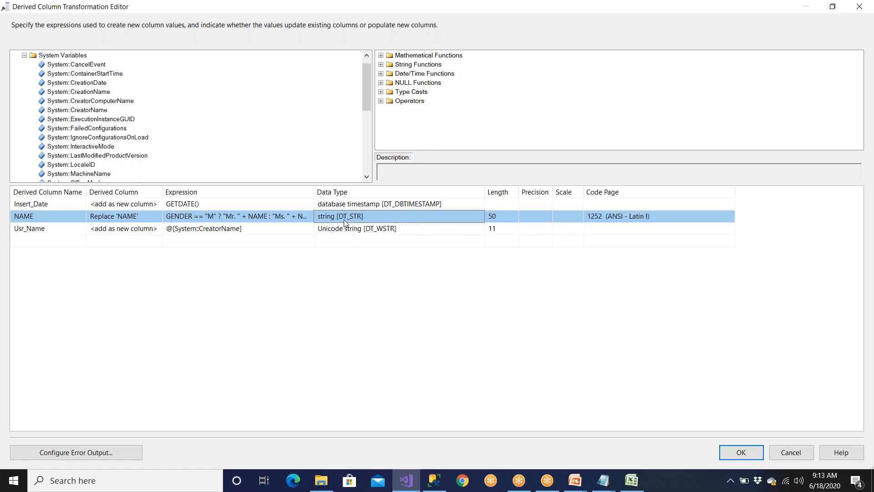
Switch to SQL Server Management Studio, check the data type in the Usr_Name alter table statement, and return to the derived column editor
click(434, 481)
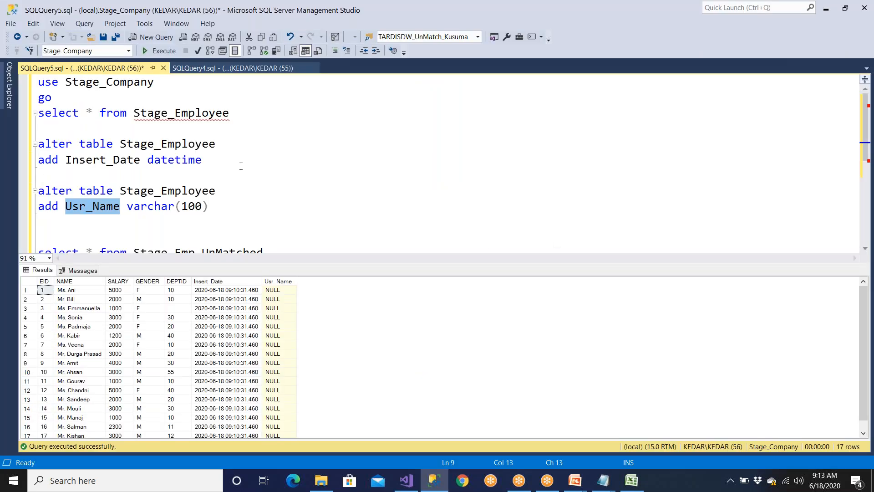
drag(127, 207, 196, 209)
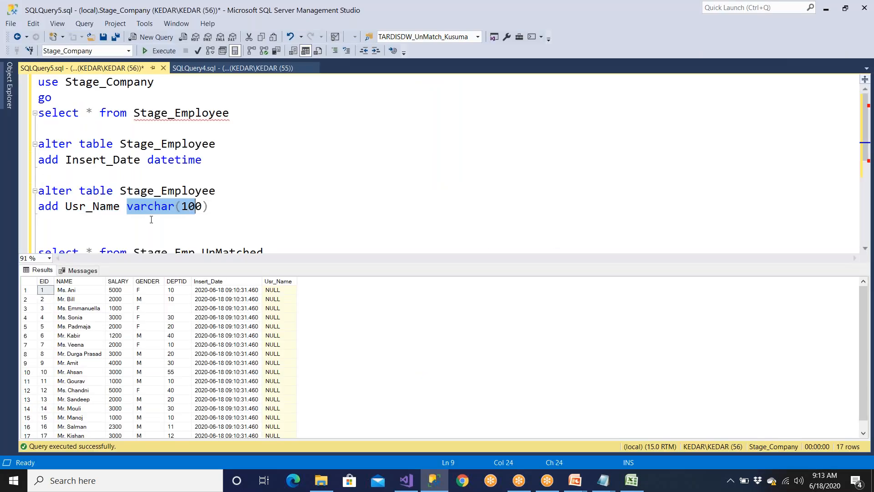
click(151, 219)
click(127, 207)
drag(124, 206, 224, 210)
key(alt+Tab)
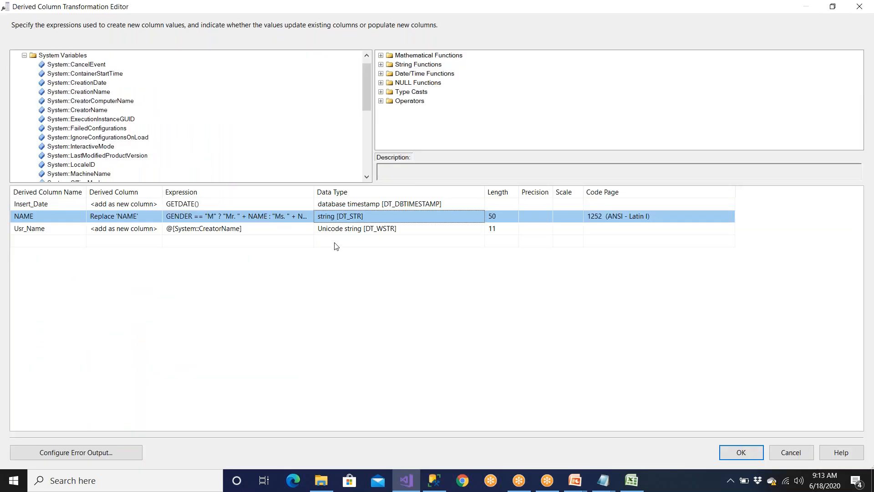
Accept the derived column changes and open the component's Advanced Editor, maximized, at the Input and Output Properties
click(371, 232)
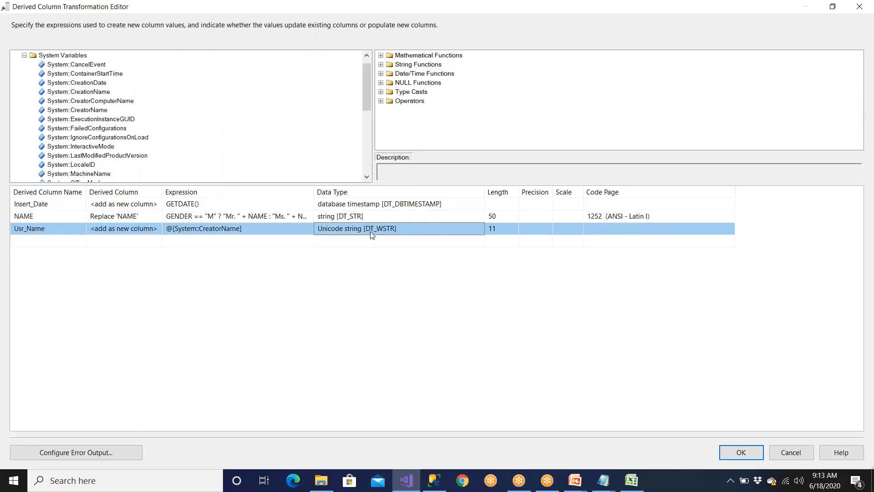
click(749, 453)
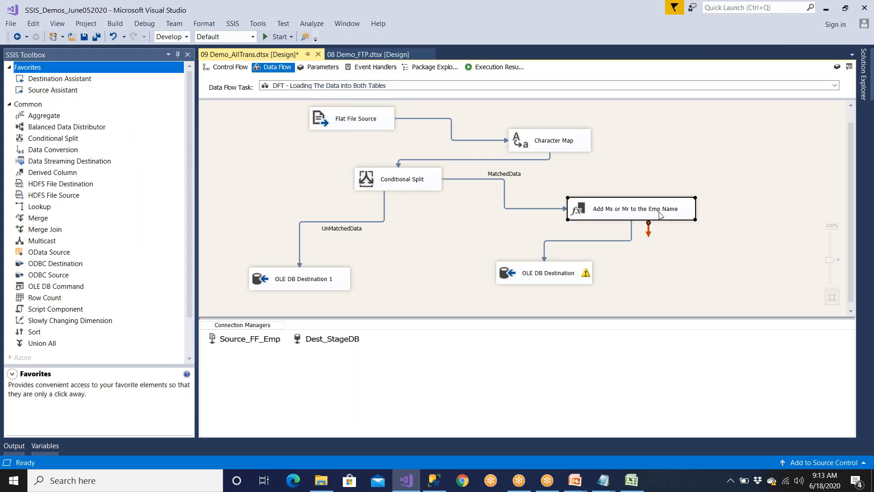
right_click(661, 215)
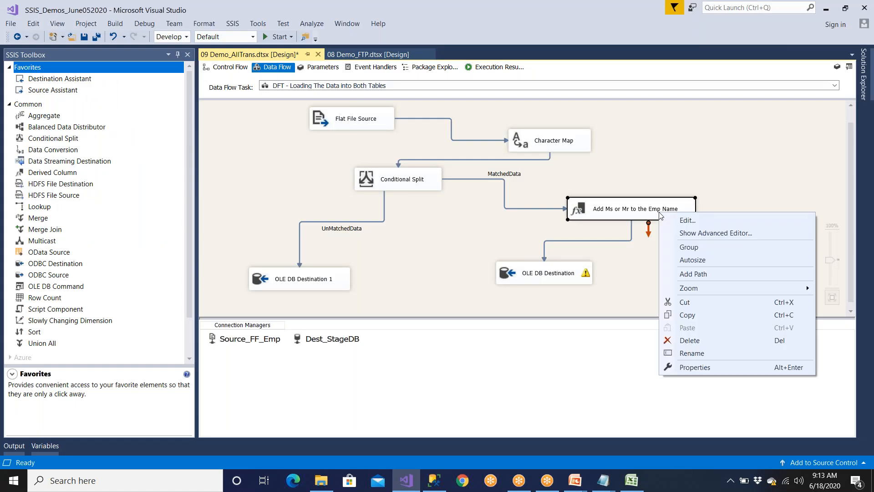
click(681, 235)
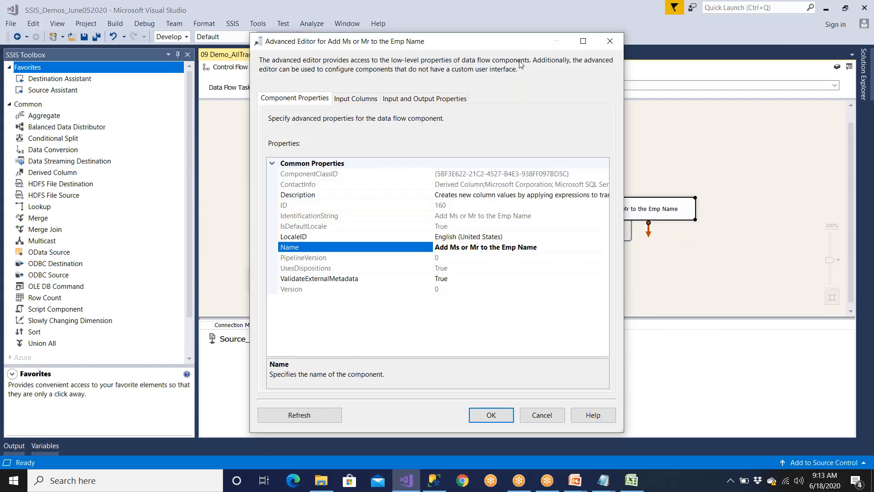
click(582, 41)
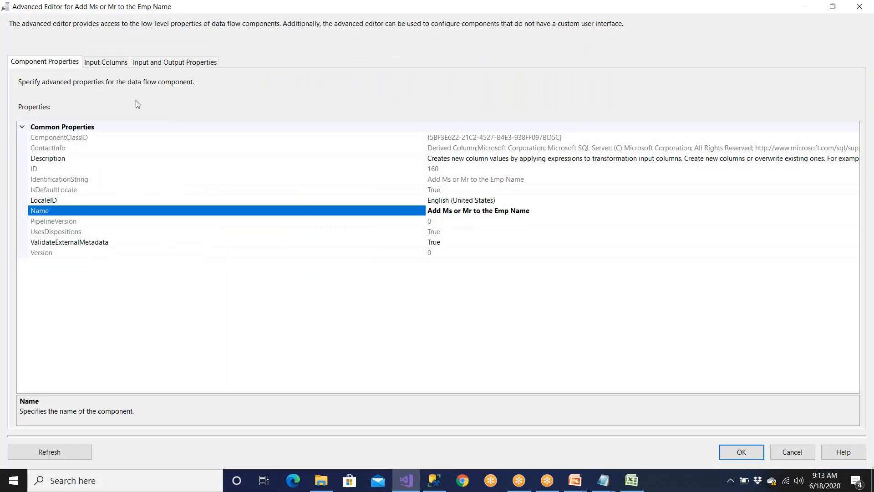
click(115, 62)
click(170, 65)
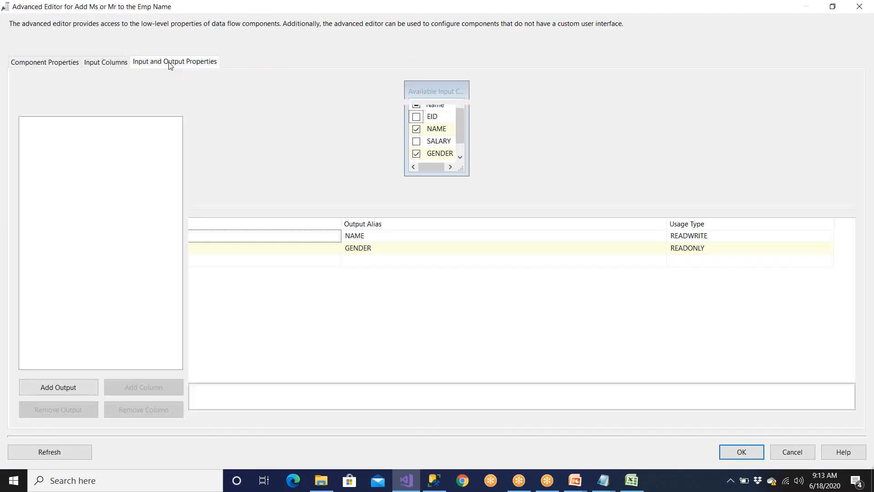
Expand the derived column's input and output columns, and display the properties of the Usr_Name output column
click(26, 122)
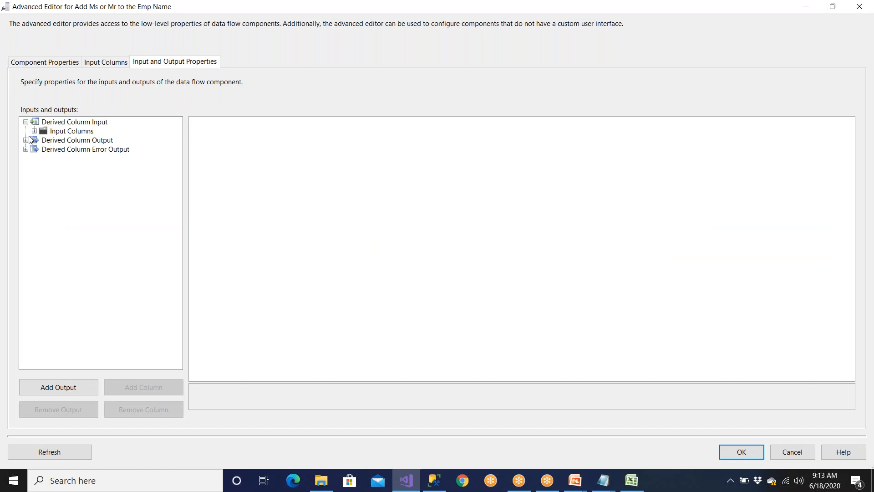
click(34, 132)
click(63, 149)
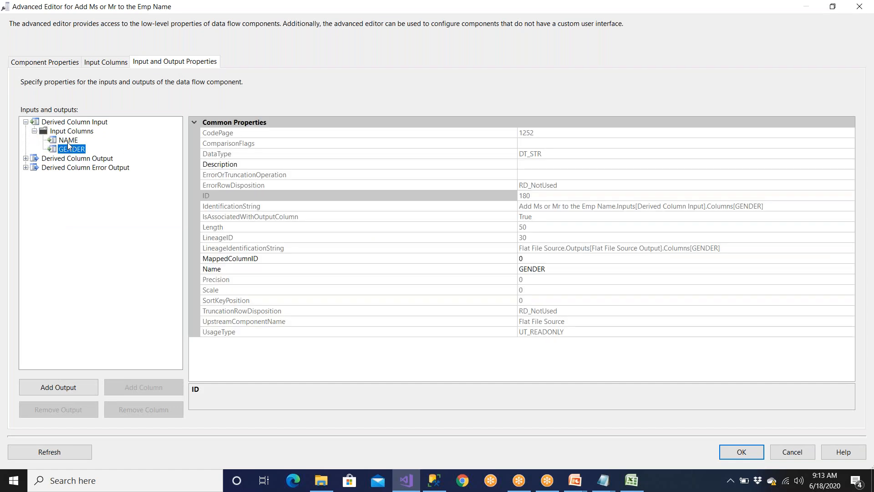
click(68, 142)
click(26, 158)
click(63, 168)
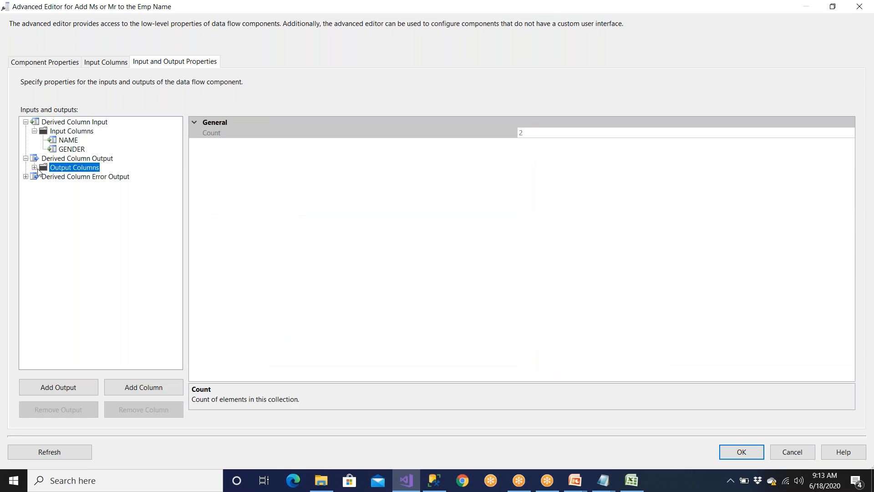
click(34, 168)
click(68, 186)
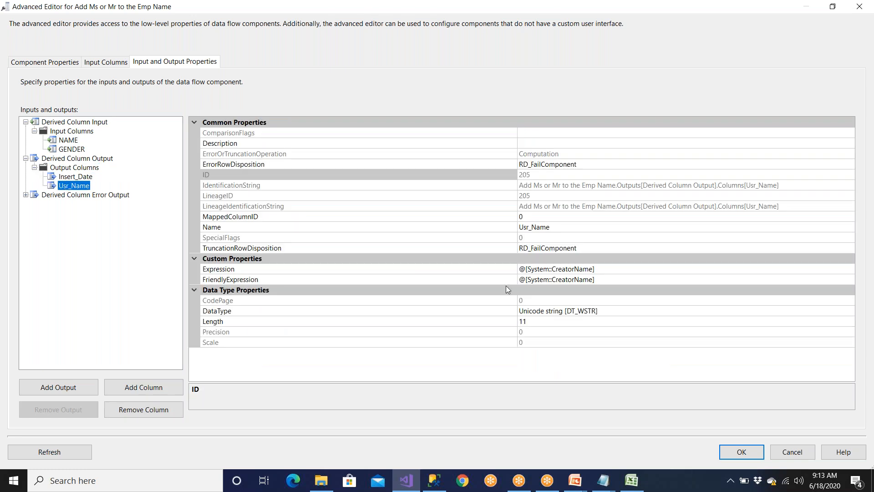
Set the Usr_Name output column's data type to string [DT_STR] and its length to 100, and accept the changes
click(592, 310)
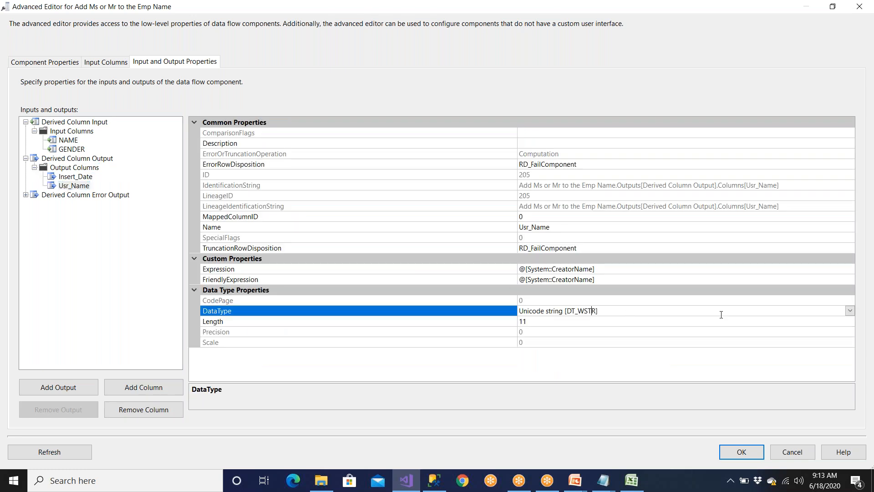
click(849, 311)
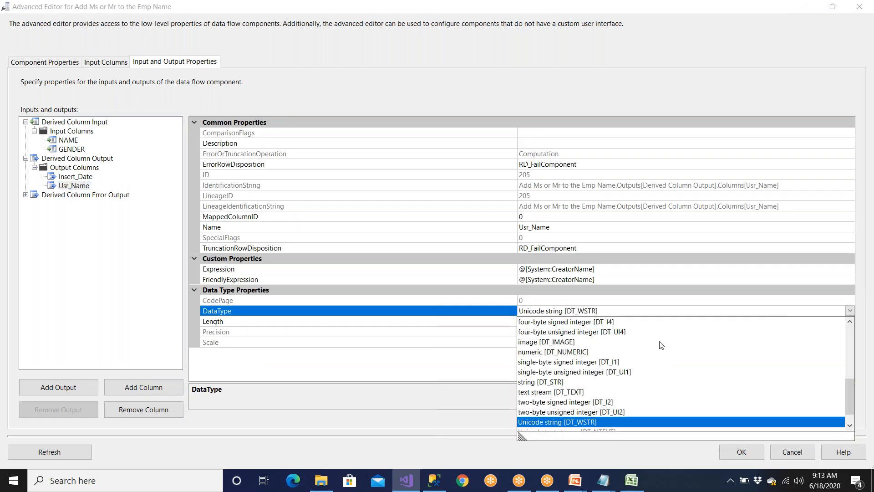
click(560, 382)
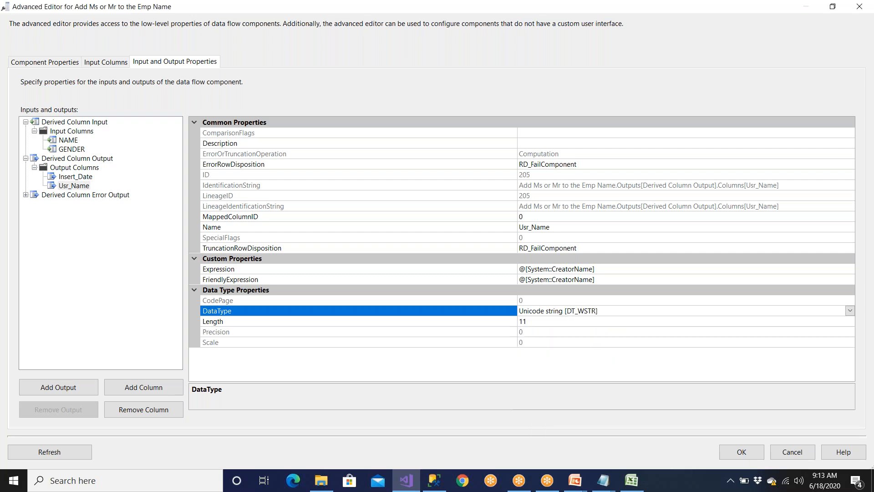
click(549, 320)
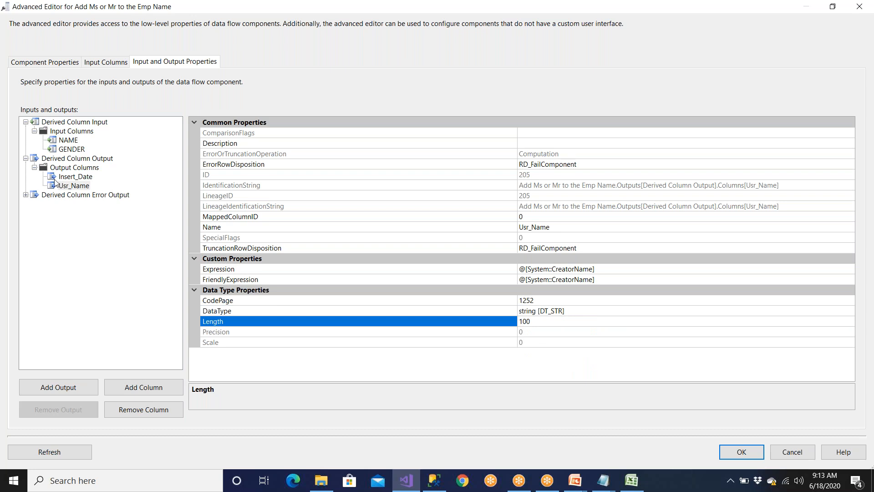
click(741, 453)
Reopen the Derived Column Transformation Editor and check the data types of the Usr_Name and NAME columns
double_click(664, 212)
click(578, 274)
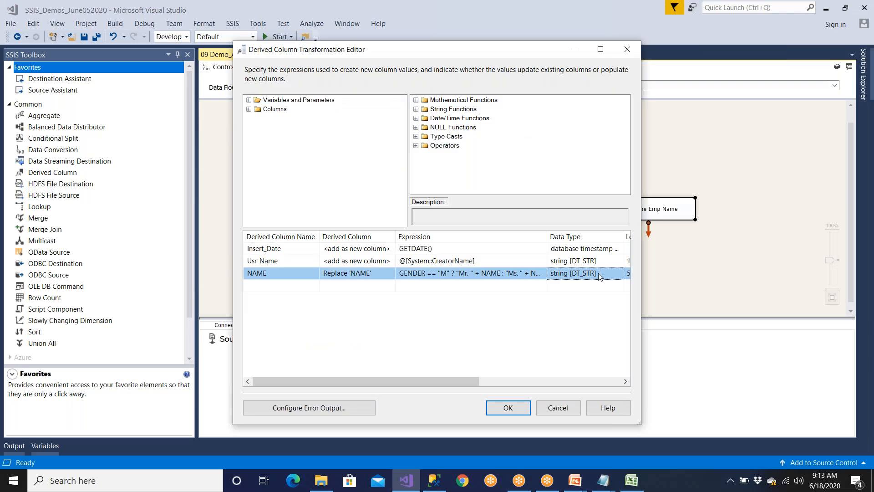
click(429, 273)
click(452, 261)
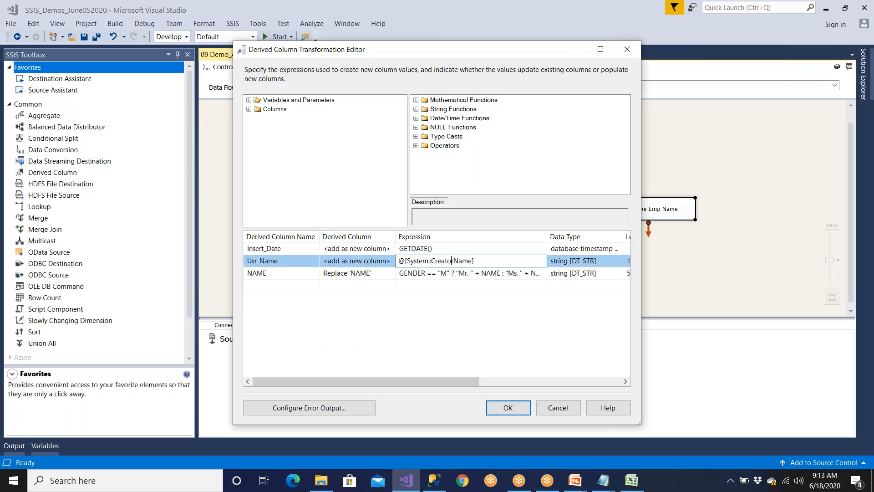
key(Up)
click(586, 266)
click(586, 272)
click(588, 262)
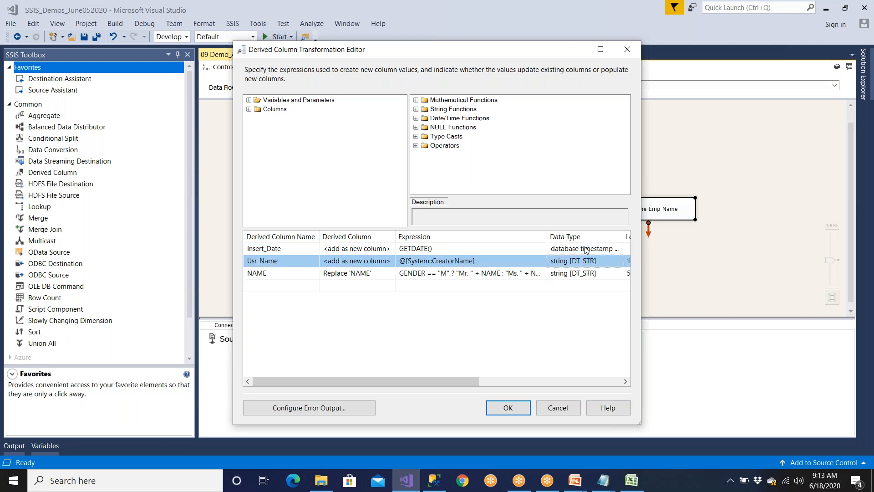
Maximize the Derived Column Transformation Editor, widen the Data Type column, and compare the lengths of Usr_Name and NAME
click(600, 49)
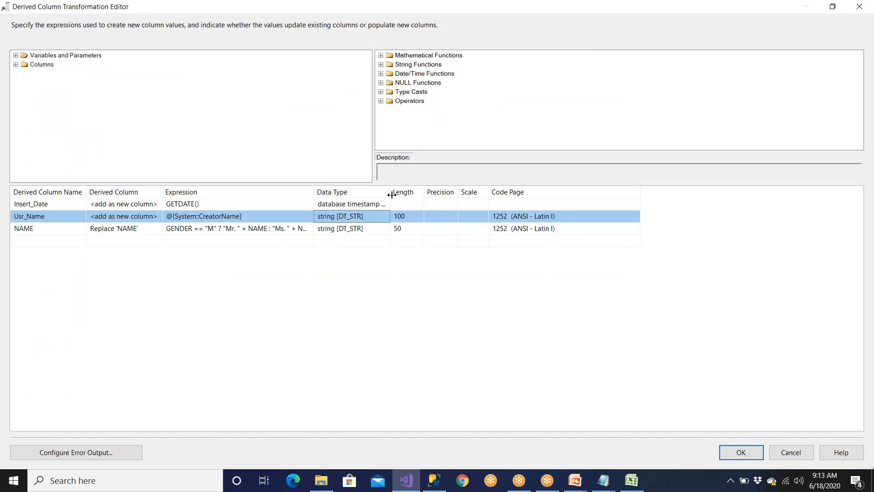
drag(391, 194, 439, 194)
click(457, 217)
click(457, 228)
key(Up)
click(458, 226)
click(458, 218)
click(459, 227)
click(455, 220)
click(380, 219)
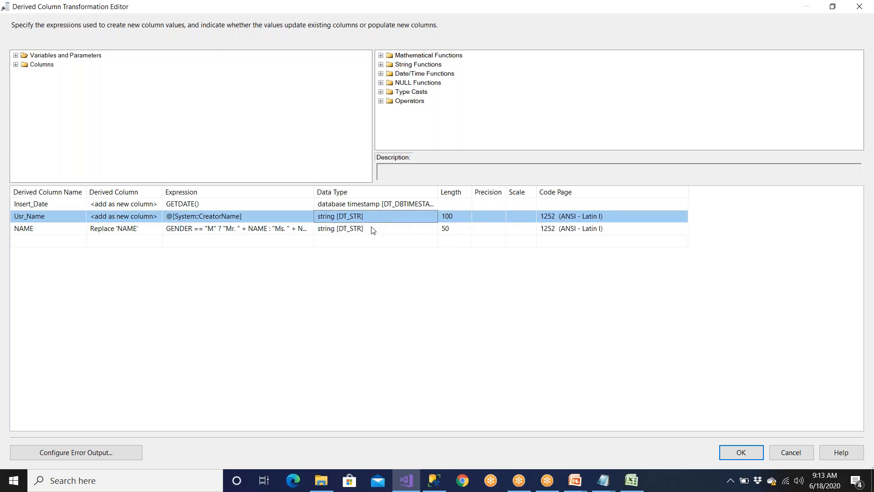
click(398, 229)
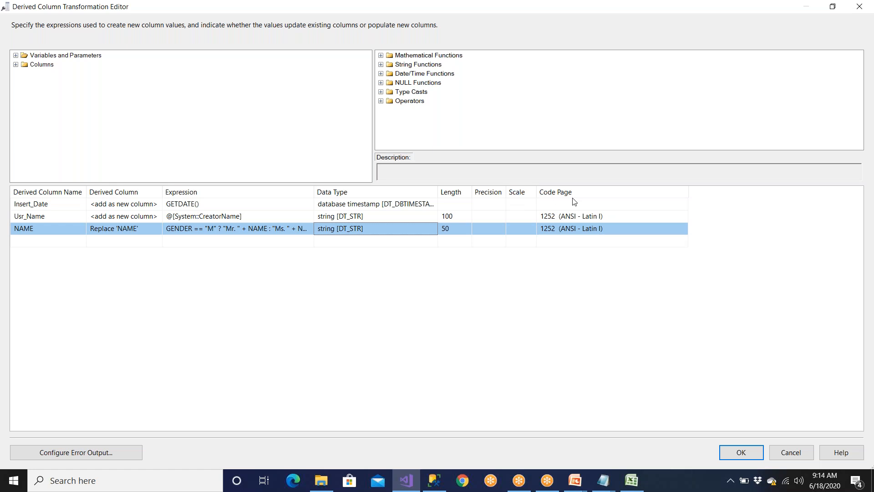
click(509, 9)
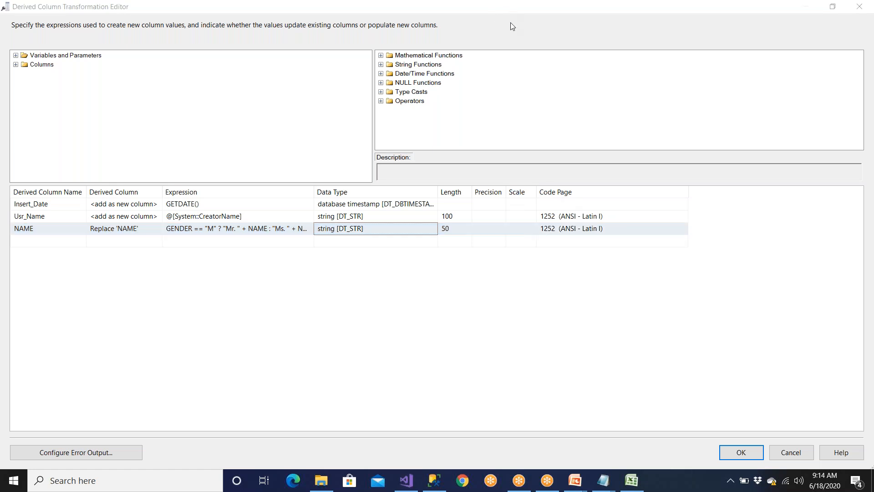
mouse_move(346, 176)
mouse_down()
mouse_move(317, 195)
mouse_move(530, 270)
mouse_move(658, 235)
mouse_up()
mouse_move(630, 188)
mouse_down()
mouse_move(407, 163)
mouse_move(344, 177)
mouse_up()
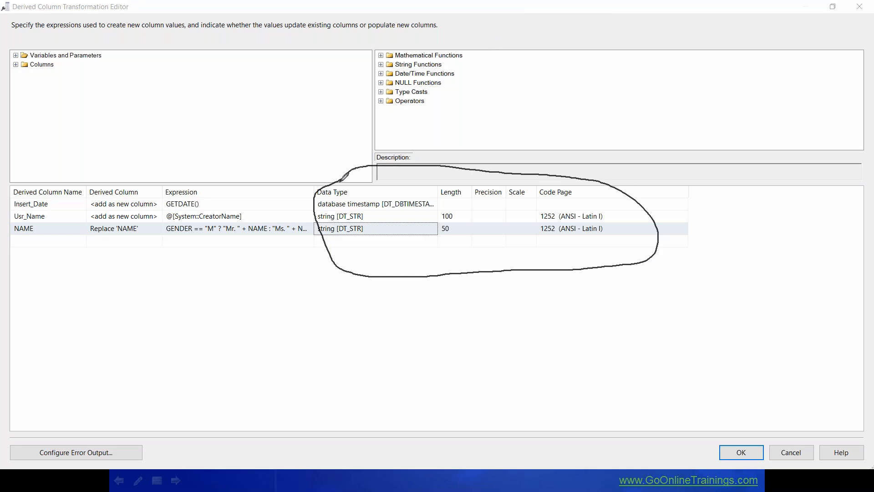
mouse_move(178, 160)
mouse_down()
mouse_move(85, 152)
mouse_move(119, 307)
mouse_move(306, 255)
mouse_move(249, 175)
mouse_move(109, 167)
mouse_up()
mouse_move(110, 124)
mouse_down()
mouse_move(155, 116)
mouse_move(210, 84)
mouse_up()
mouse_move(367, 119)
mouse_down()
mouse_move(433, 143)
mouse_move(397, 153)
mouse_up()
mouse_move(368, 221)
mouse_down()
mouse_move(379, 210)
mouse_move(392, 218)
mouse_up()
mouse_move(457, 215)
mouse_down()
mouse_move(469, 207)
mouse_move(467, 223)
mouse_up()
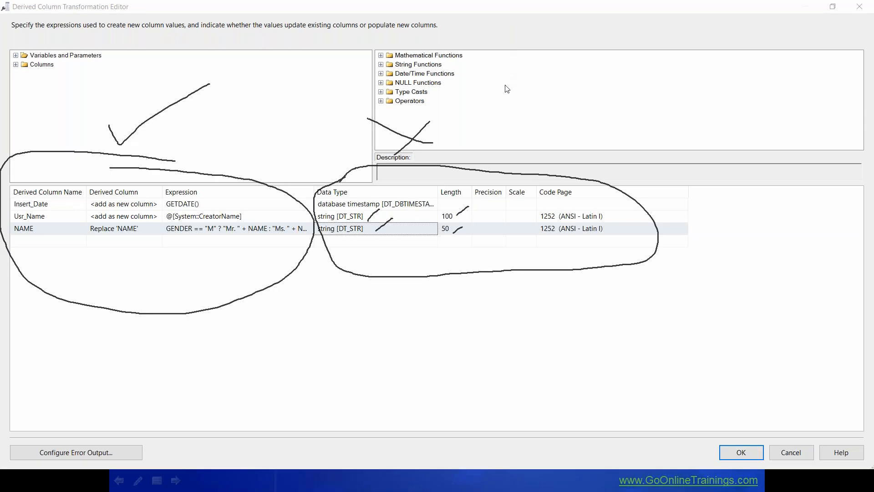
key(Escape)
Cancel the Derived Column Transformation Editor and reopen the component's Advanced Editor, maximized, at the Input and Output Properties
click(791, 452)
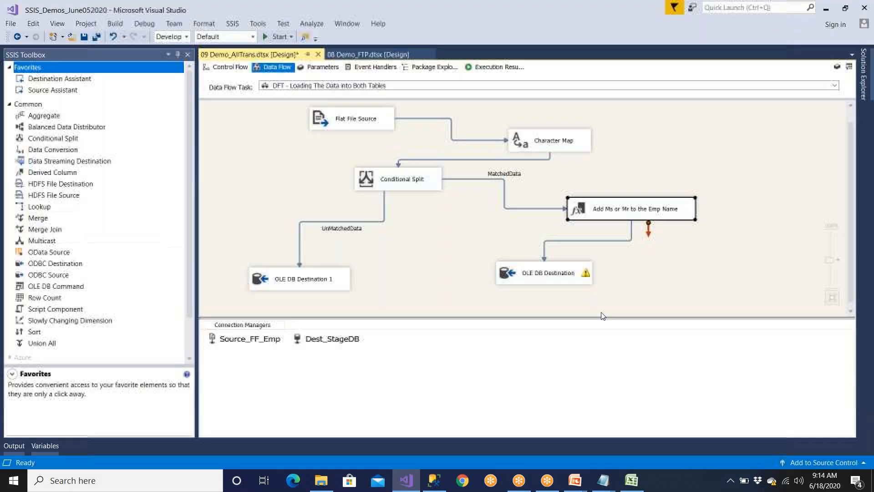
right_click(638, 215)
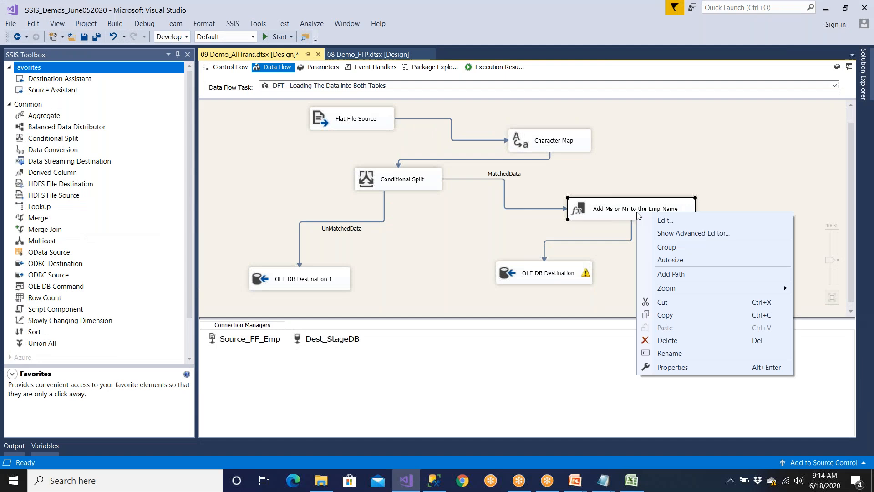
click(654, 235)
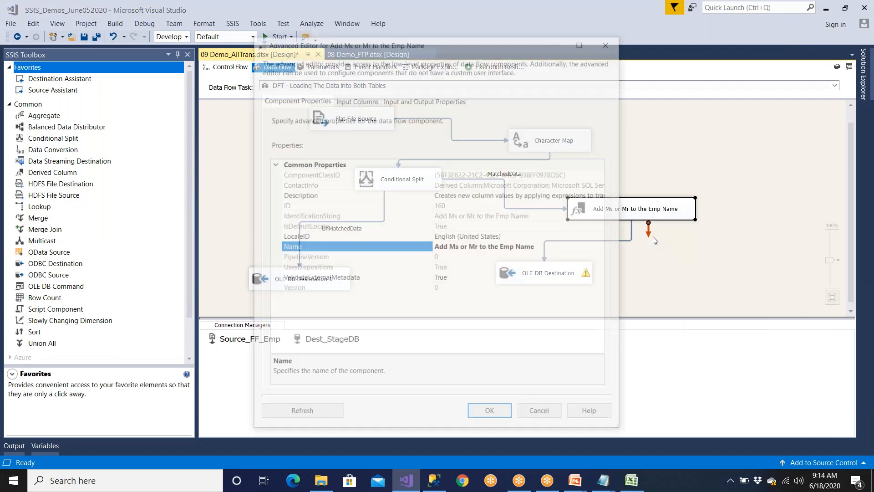
click(409, 101)
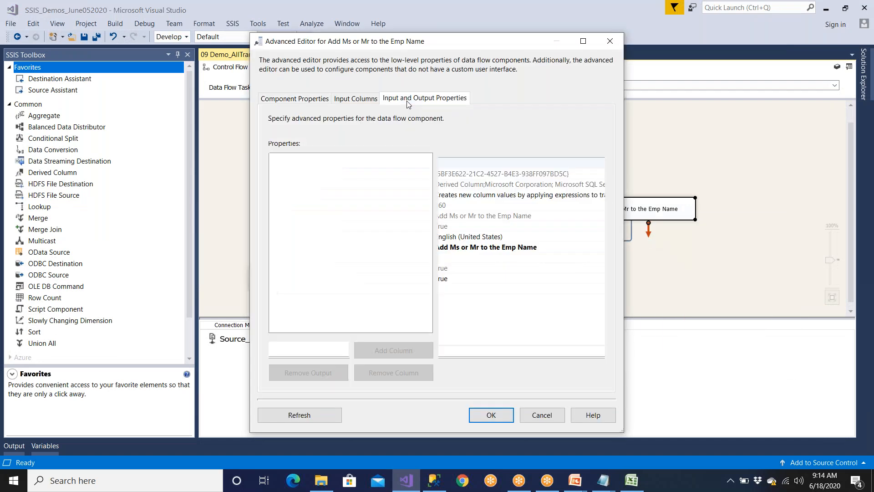
double_click(487, 41)
Expand the derived column's output columns and examine the expression and data type properties of Insert_Date
click(83, 131)
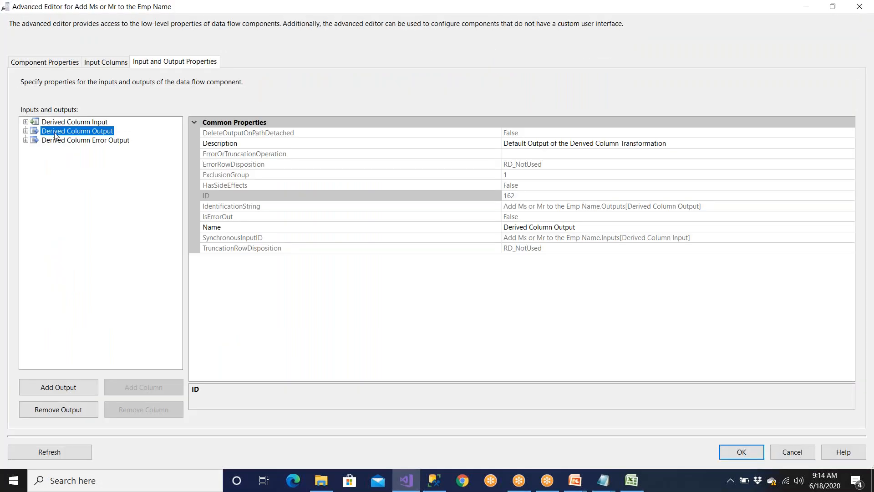
click(26, 131)
click(35, 140)
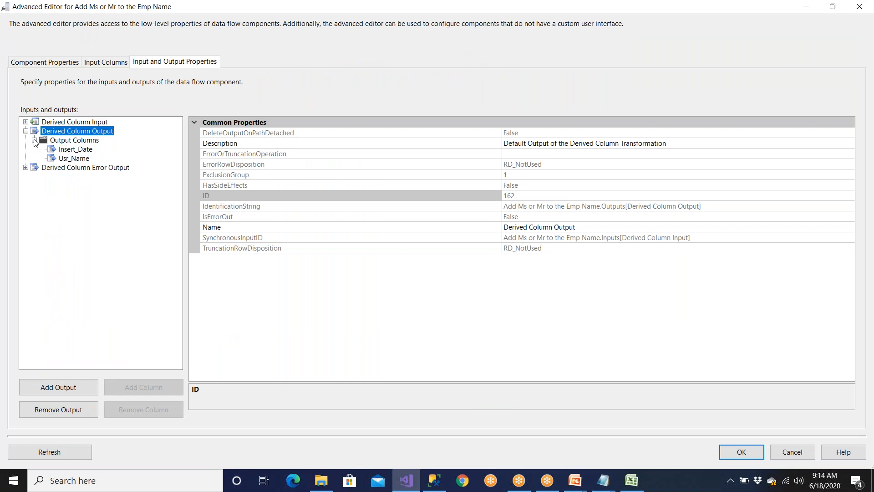
click(73, 150)
click(75, 159)
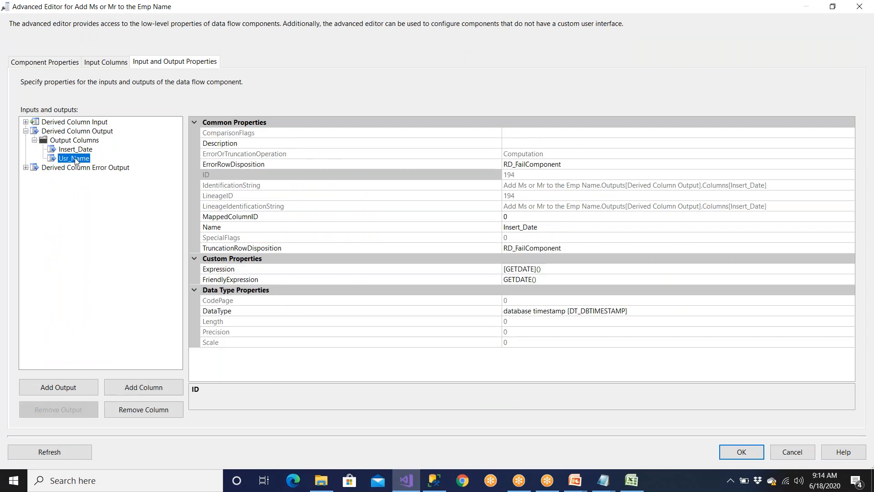
click(75, 150)
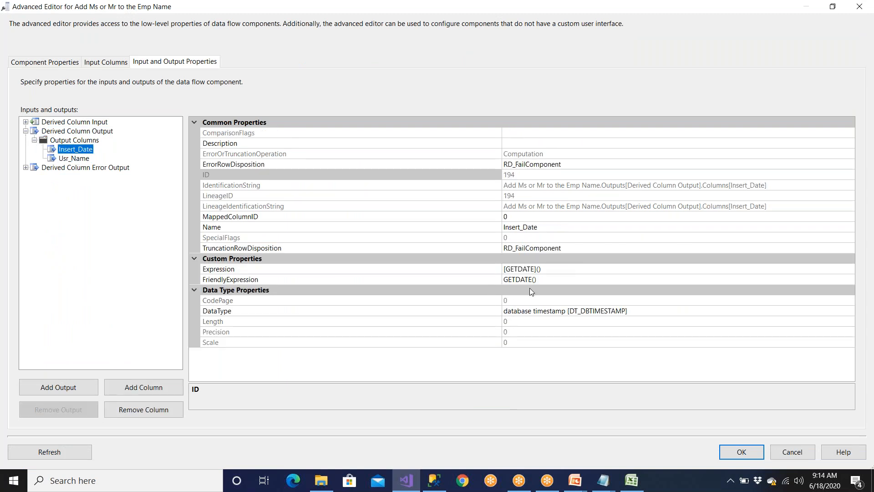
click(536, 279)
click(524, 268)
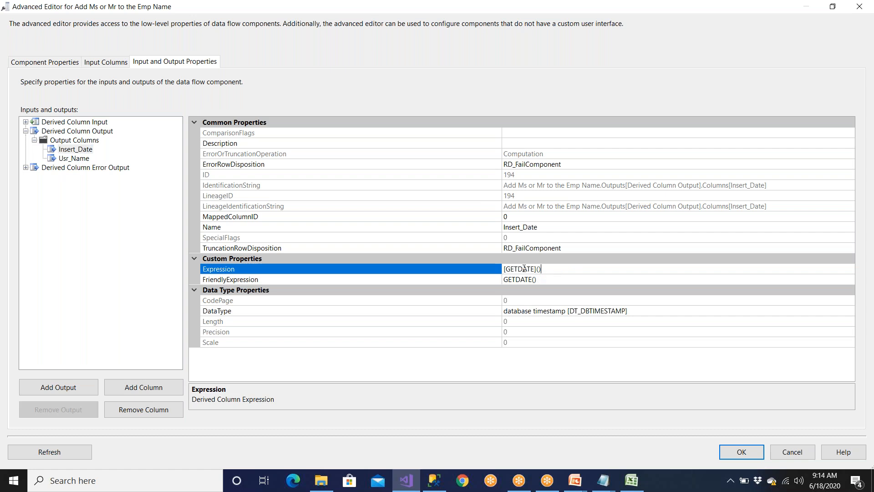
Review the data type and code page of the Usr_Name output column, and set its length to 120
click(85, 160)
click(534, 311)
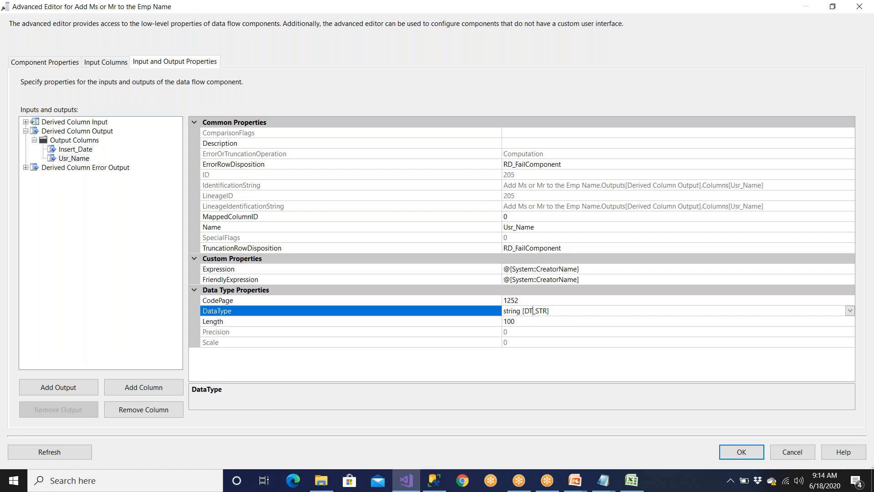
click(524, 301)
click(528, 312)
click(520, 302)
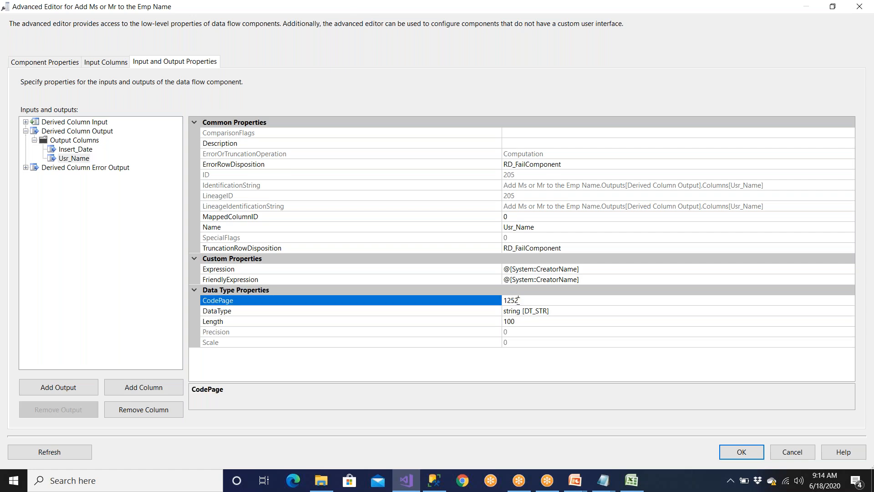
click(536, 313)
click(525, 302)
click(532, 325)
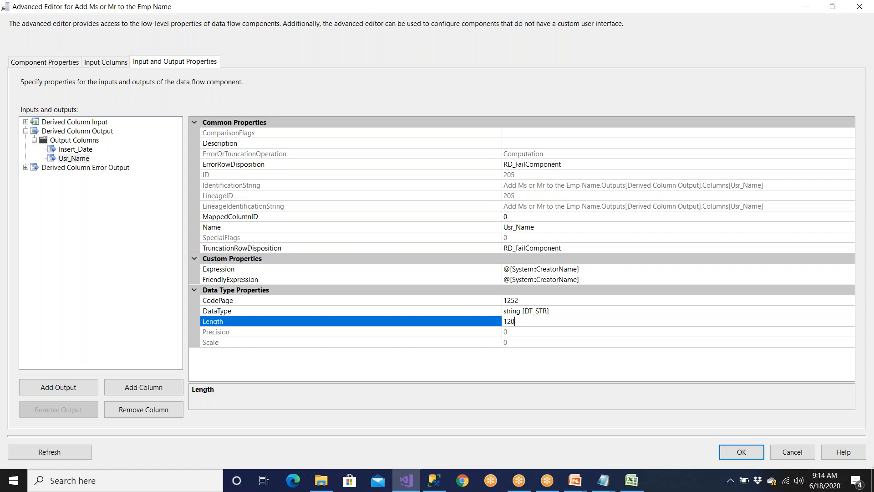
Apply the Advanced Editor changes, check the Usr_Name and NAME lengths in the maximized Derived Column Transformation Editor, and accept it
click(739, 452)
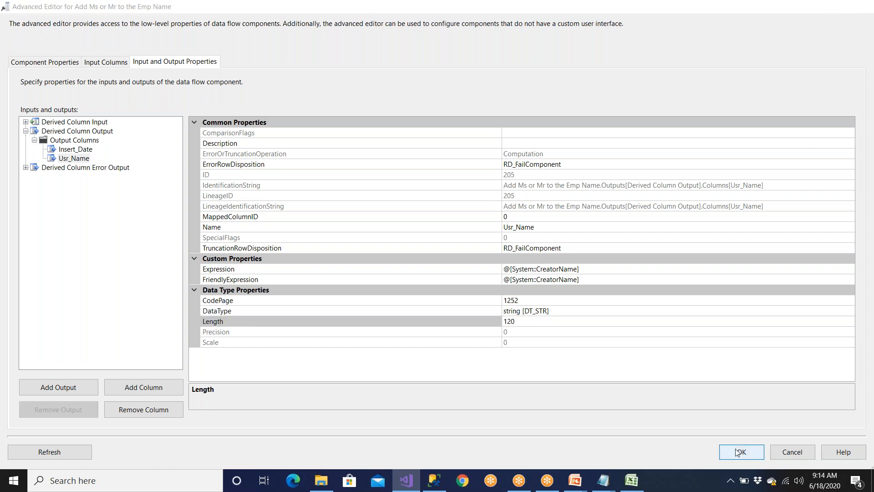
double_click(648, 212)
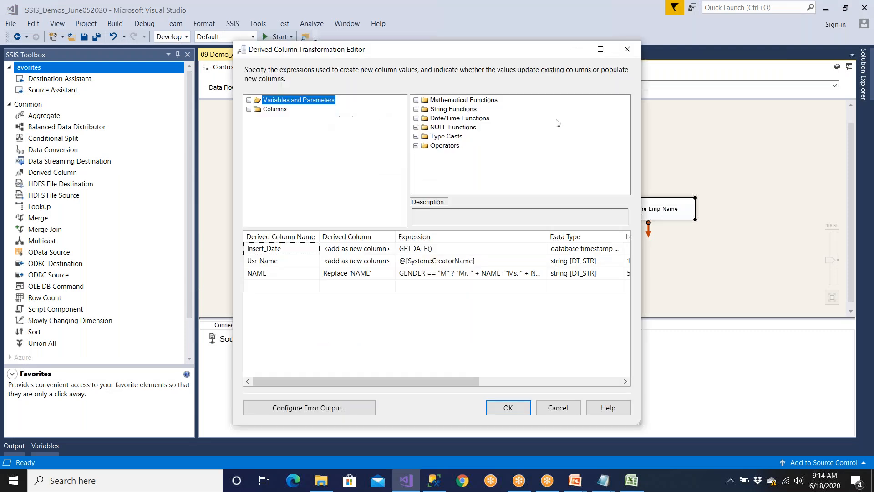
double_click(548, 52)
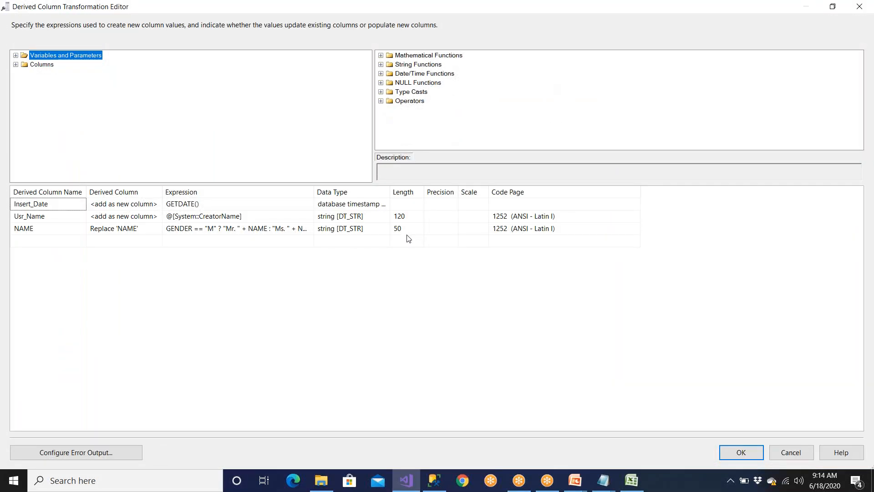
click(408, 230)
click(412, 219)
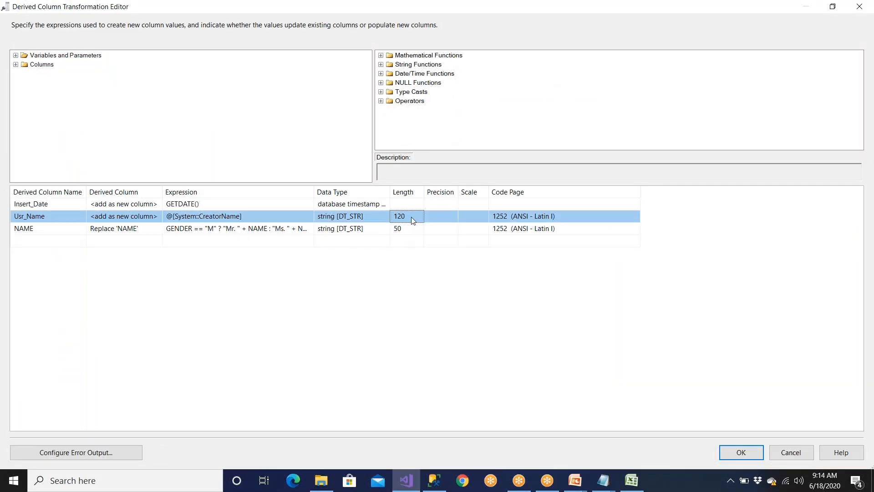
click(47, 230)
click(48, 217)
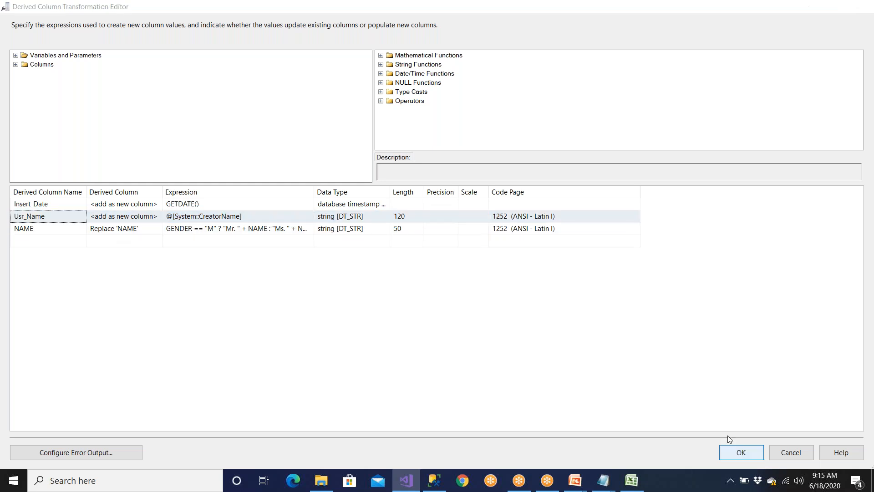
click(738, 451)
Map the Usr_Name input column to the Usr_Name destination column in the OLE DB Destination for the matched data
click(540, 281)
double_click(541, 282)
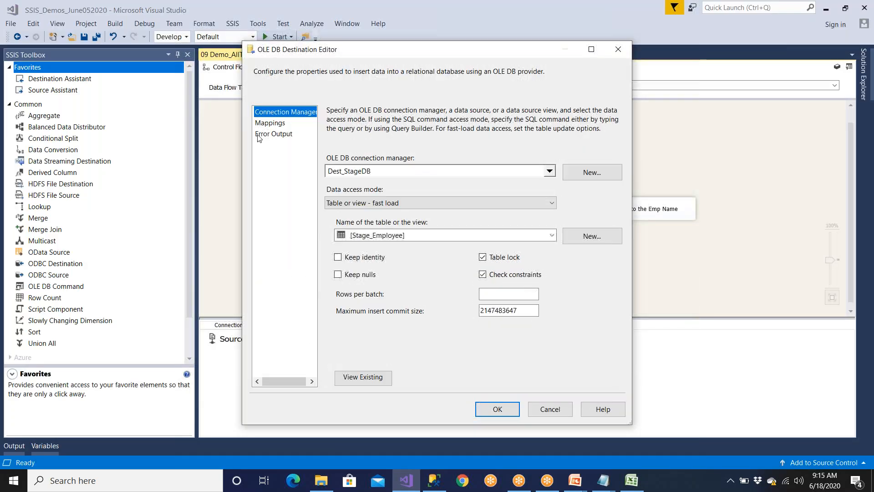
click(269, 123)
click(364, 339)
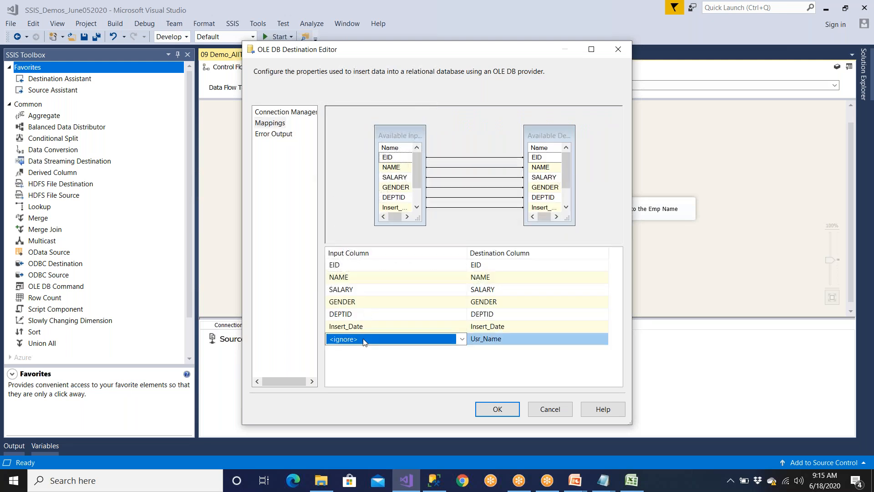
click(365, 341)
click(369, 360)
click(496, 411)
Save and run the package, and return to design mode when the execution finishes
click(96, 36)
click(265, 38)
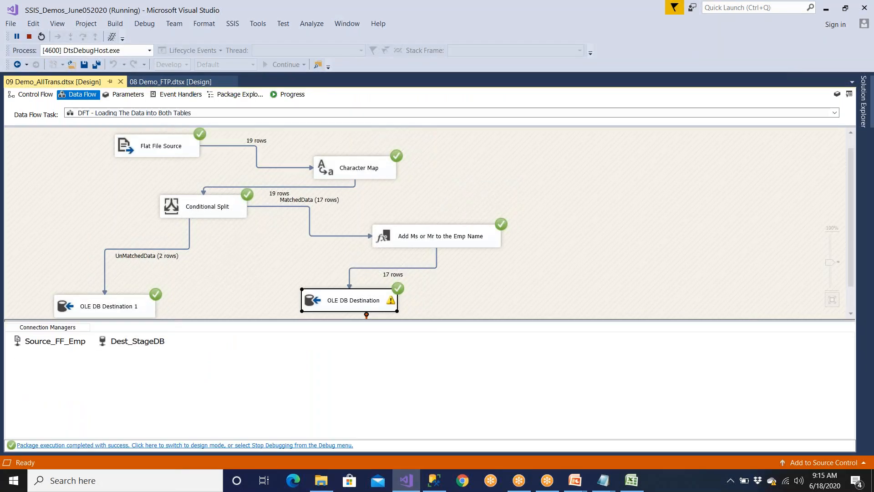
click(312, 445)
Switch to SQL Server Management Studio, run the Stage_Employee select query, and examine the Usr_Name and Insert_Date columns
click(435, 480)
drag(237, 113, 38, 113)
click(159, 51)
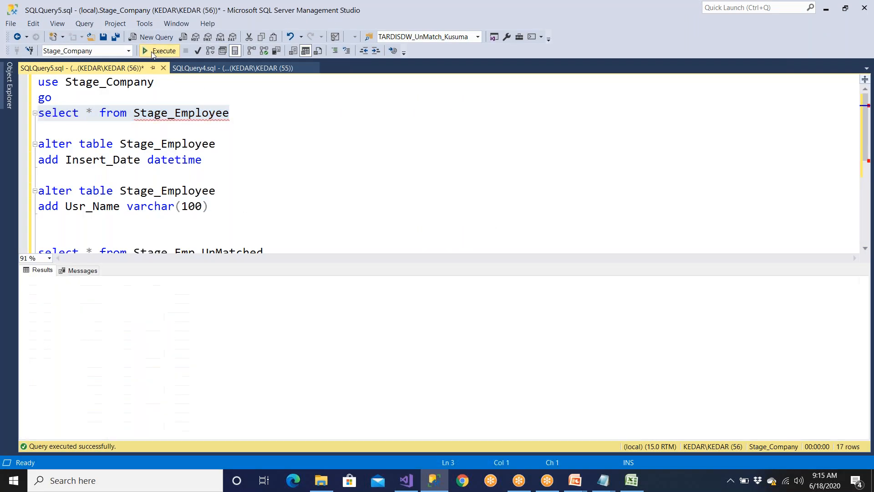
click(282, 308)
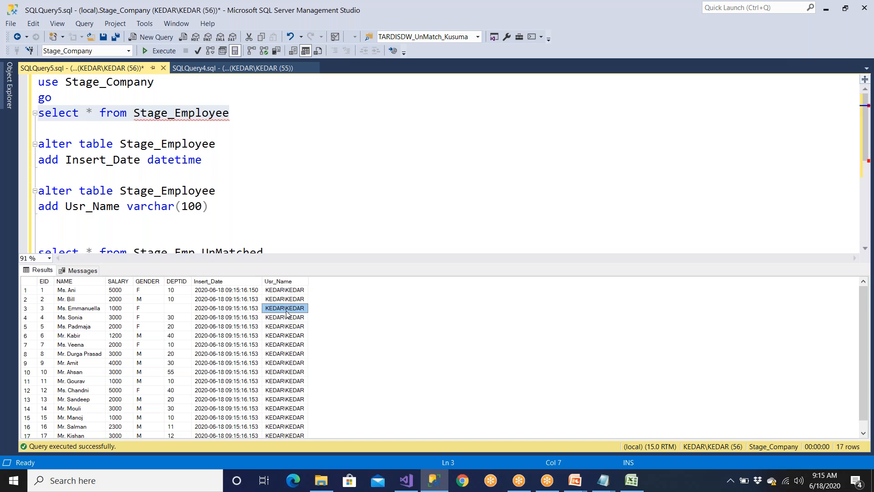
click(239, 282)
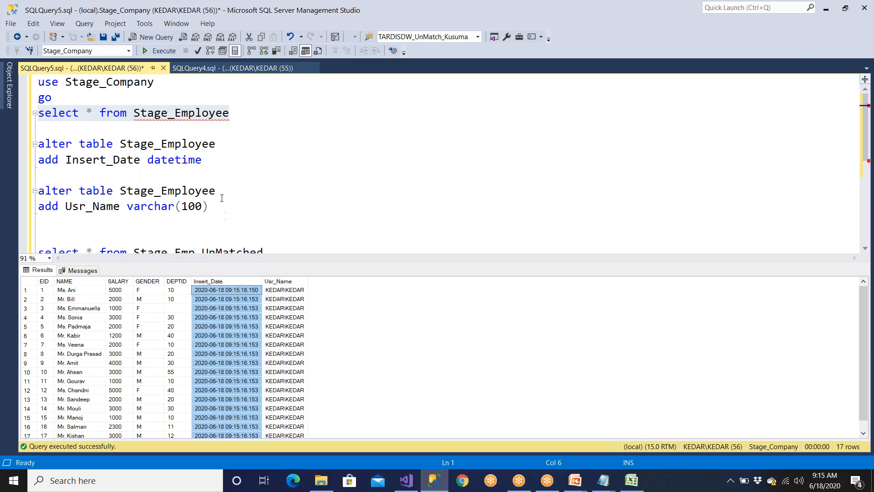
Change the first ALTER TABLE statement to add a Tax column of type Int, run it, and query Stage_Employee again
drag(66, 162, 139, 165)
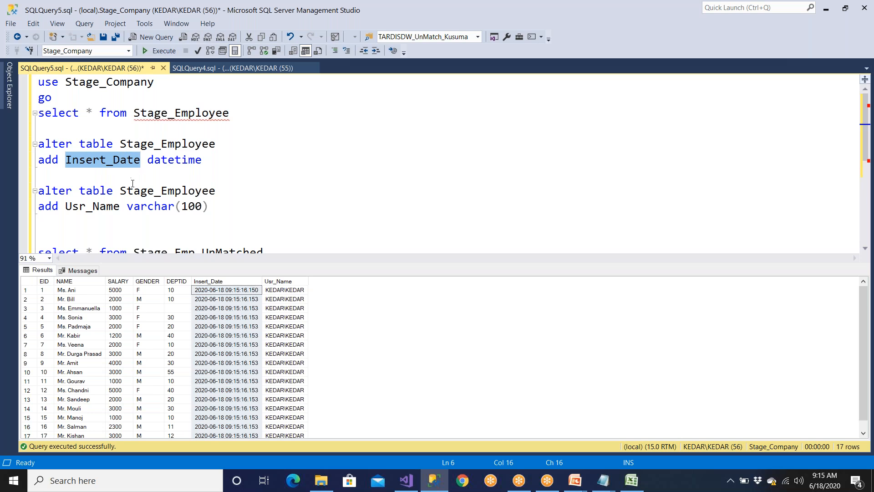
text(Te)
key(BackSpace)
text(ax)
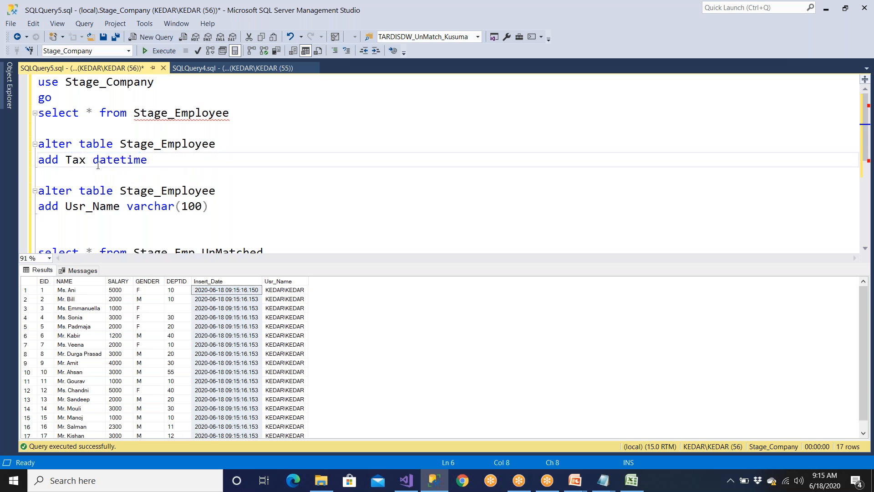
drag(93, 161, 153, 158)
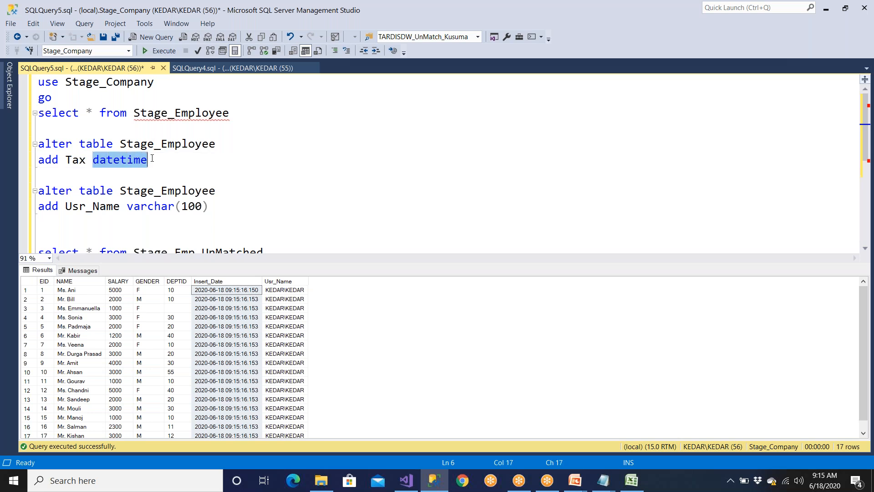
text(Int)
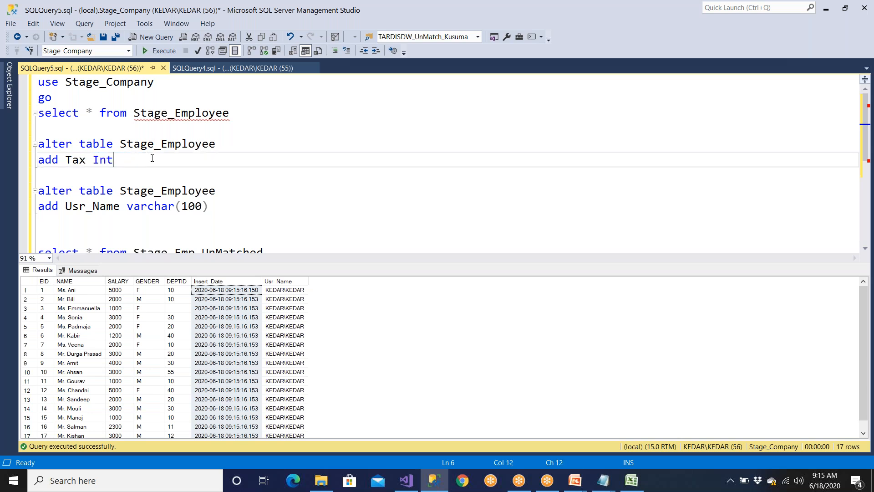
drag(152, 158, 26, 151)
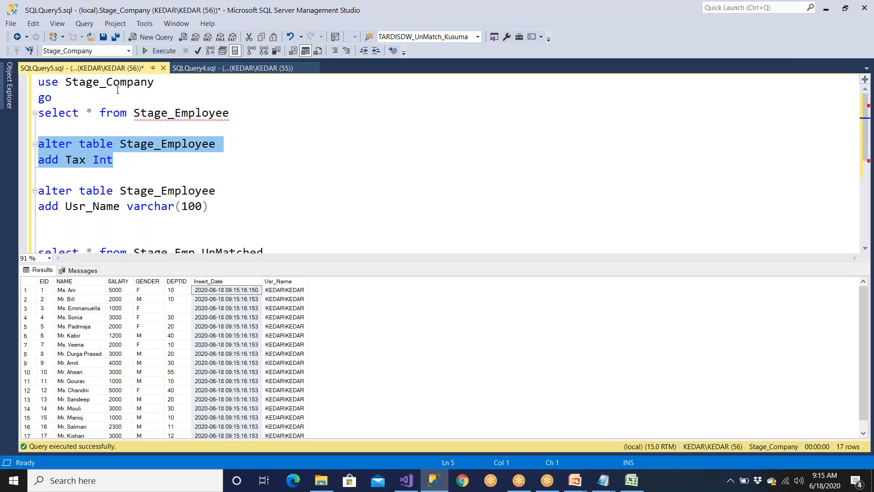
click(159, 50)
drag(230, 112, 38, 82)
click(156, 50)
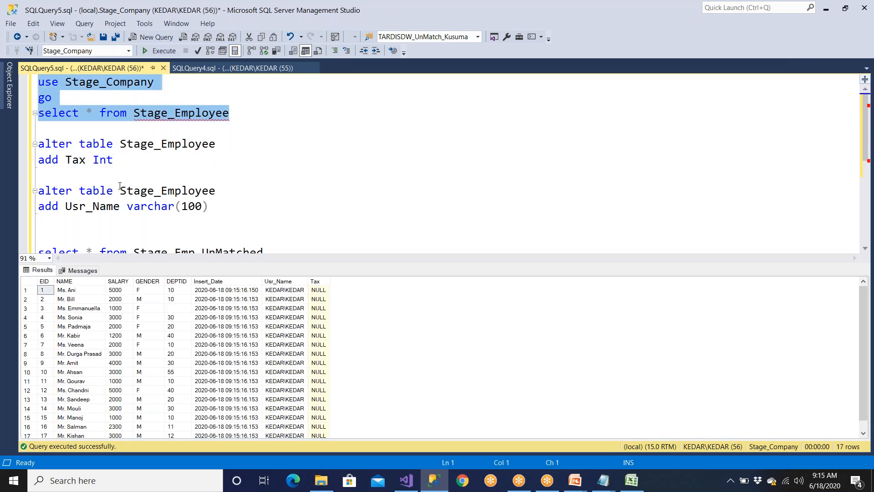
Write the value 18 on its own line below the Tax statement and inspect the Tax column in the results
click(129, 164)
key(Return)
key(Return)
text(18)
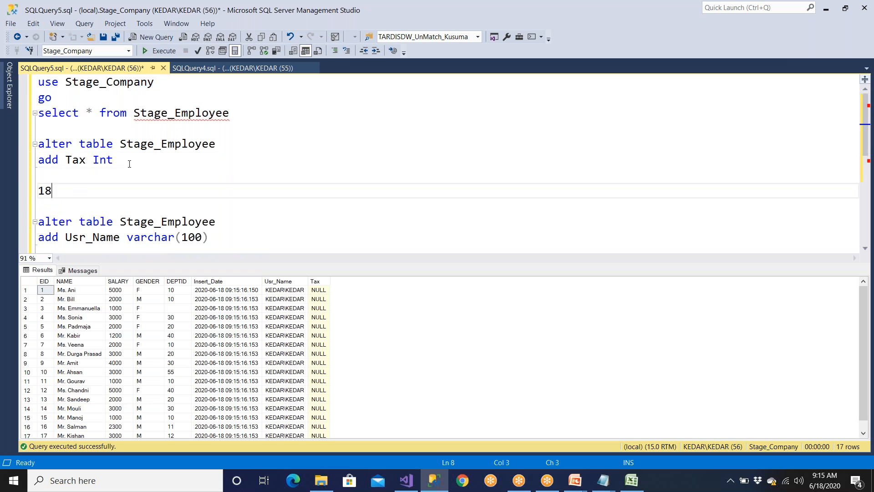
key(shift+Home)
click(320, 311)
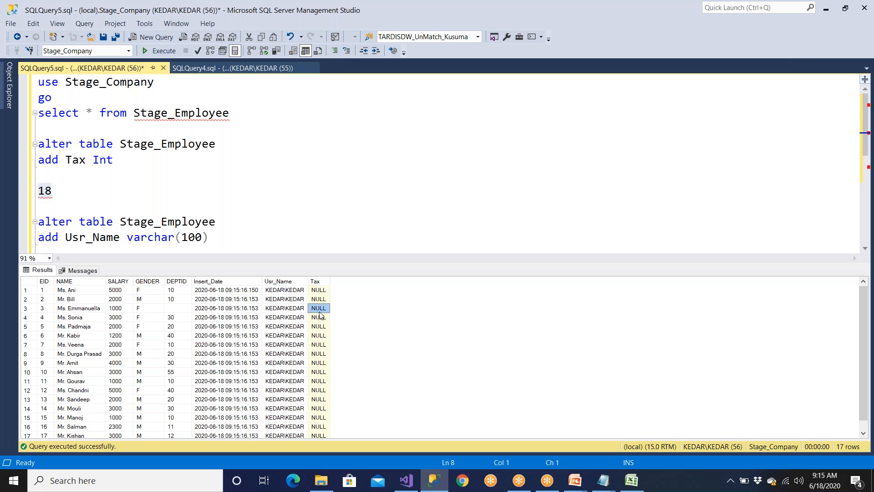
click(320, 354)
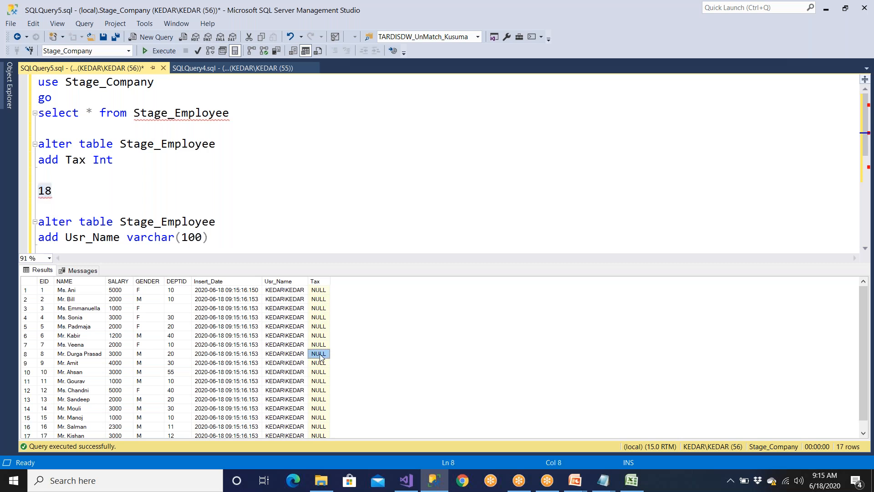
mouse_move(51, 197)
click(315, 282)
click(75, 195)
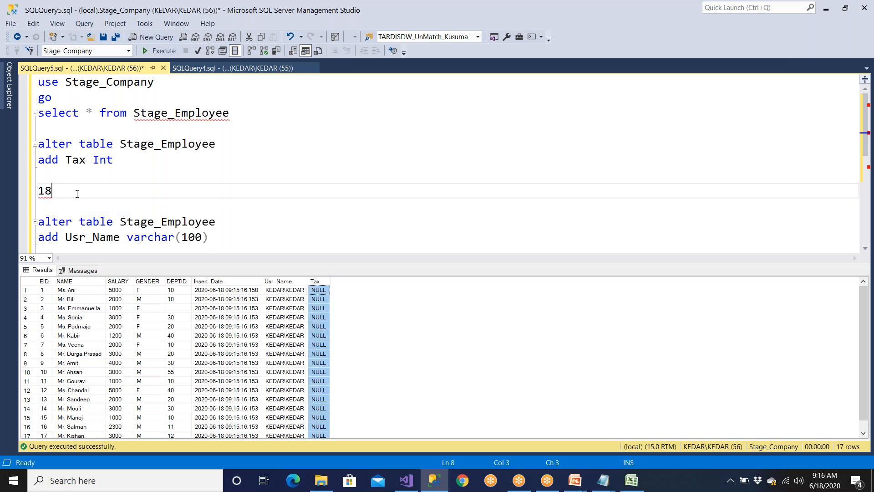
key(shift+Home)
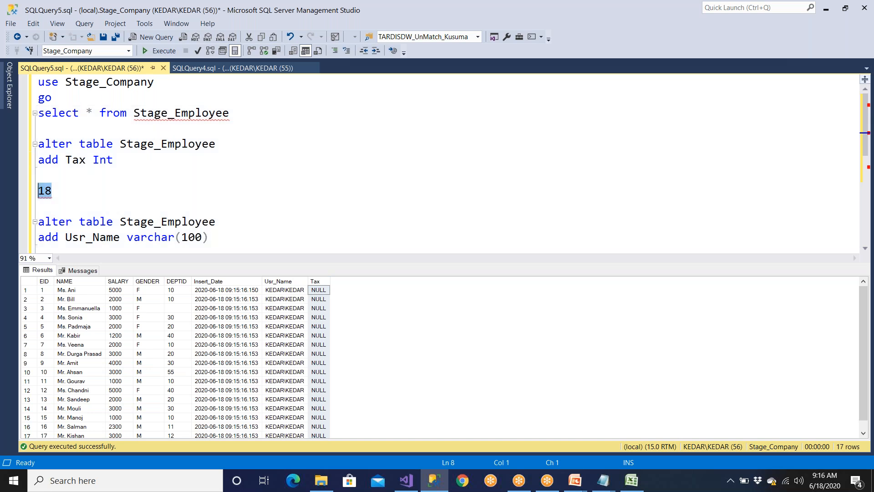
Switch to Visual Studio and add a derived column Tax with the expression 18 to the Add Ms or Mr to the Emp Name component
click(404, 486)
click(657, 233)
click(659, 216)
double_click(660, 218)
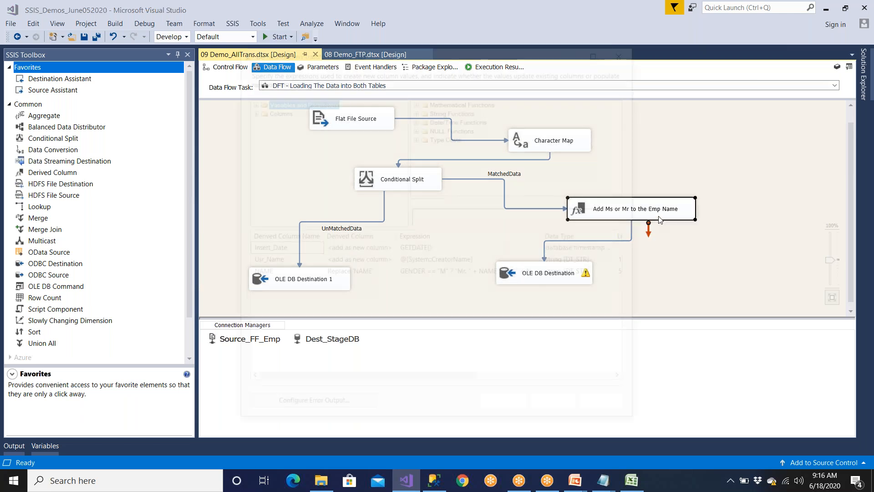
text(Tax)
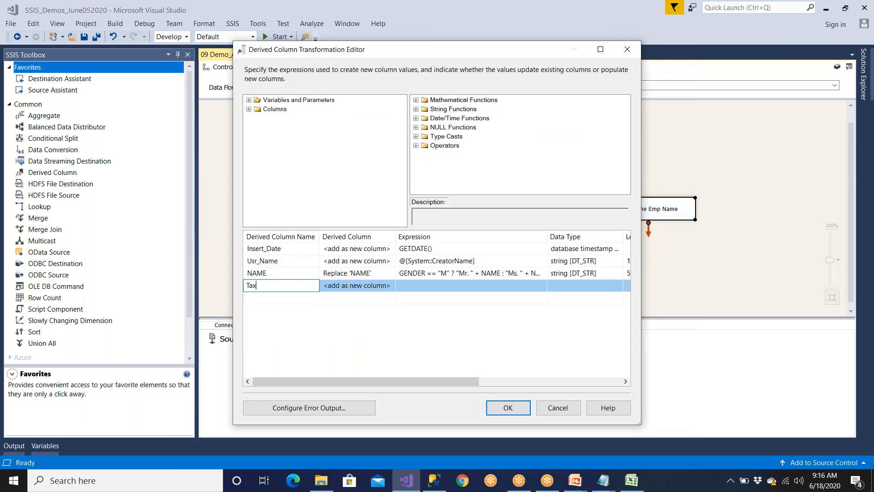
click(438, 289)
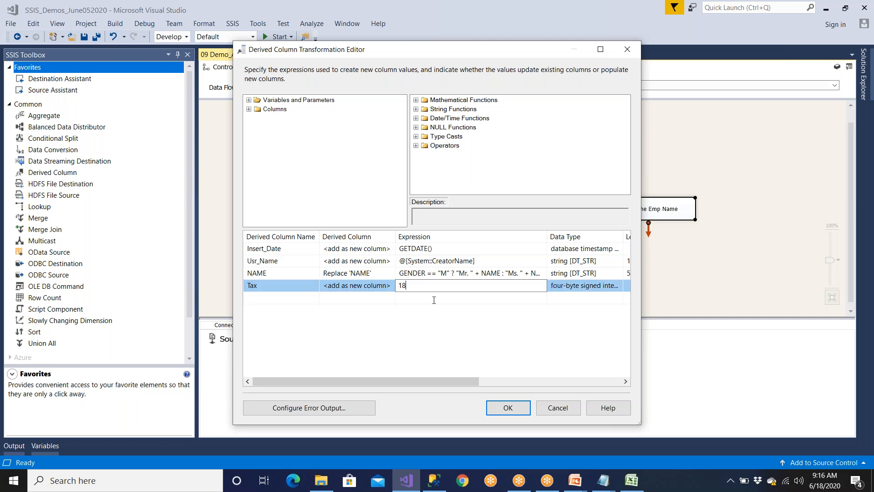
click(508, 407)
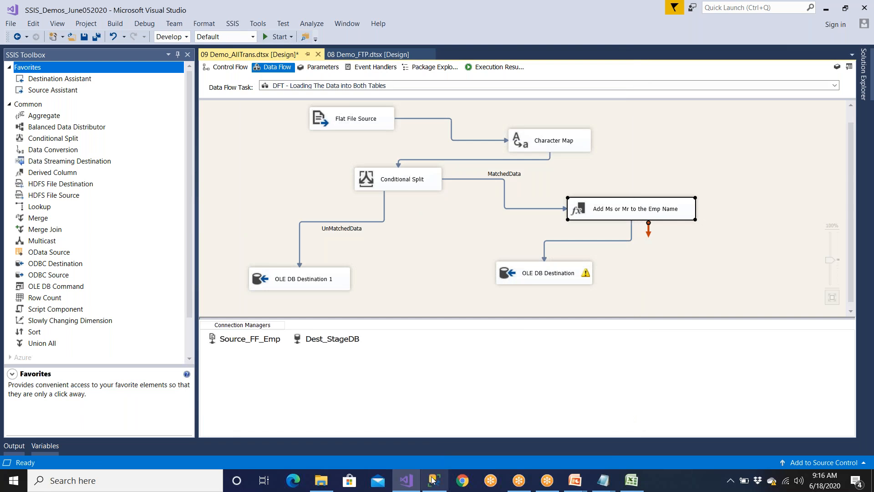
Switch to SQL Server Management Studio, review the Tax statement, and rerun the Stage_Employee select query
click(433, 479)
drag(130, 160, 37, 144)
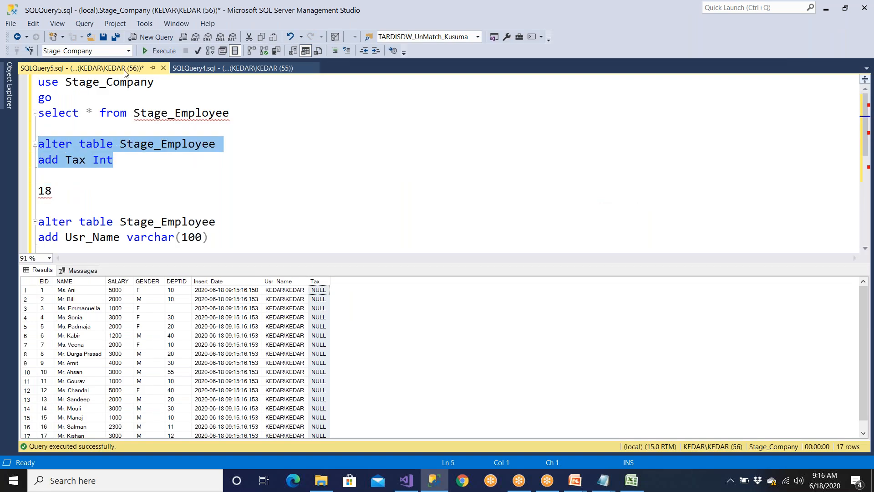
drag(230, 114, 38, 82)
click(160, 50)
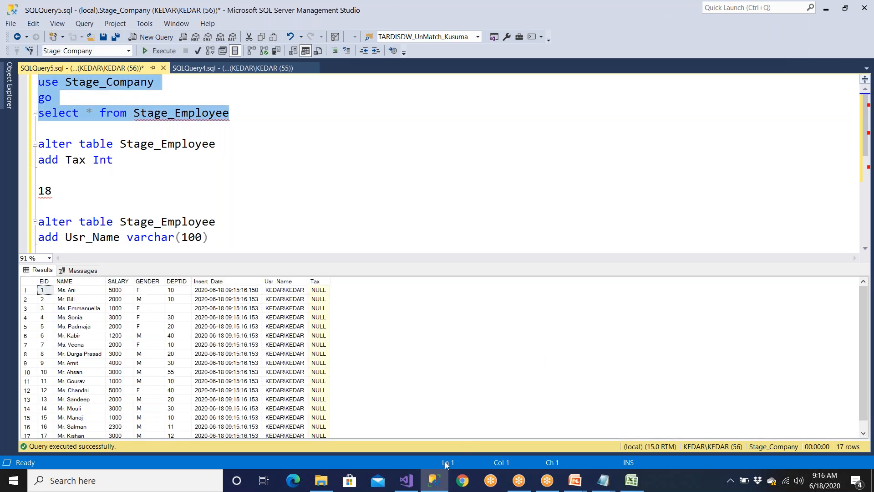
Switch to Visual Studio, map the Tax input column to the Tax destination column in the OLE DB Destination, and save the package
click(405, 481)
click(540, 276)
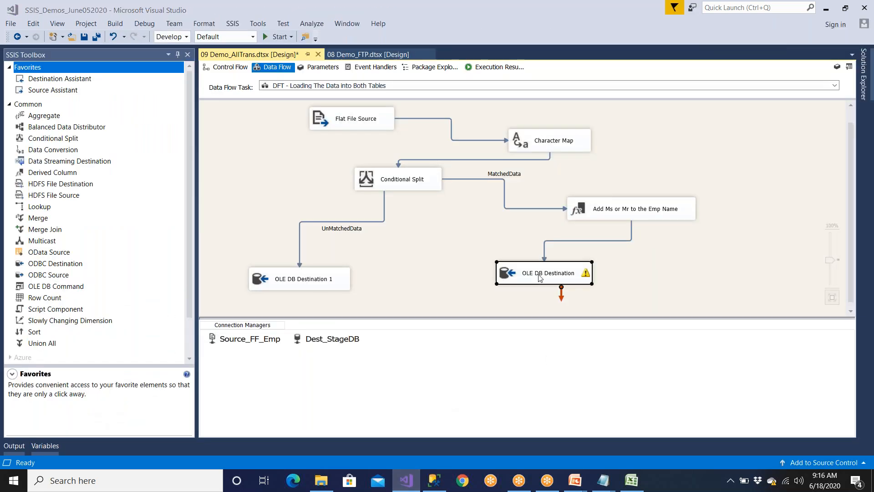
double_click(539, 276)
click(270, 122)
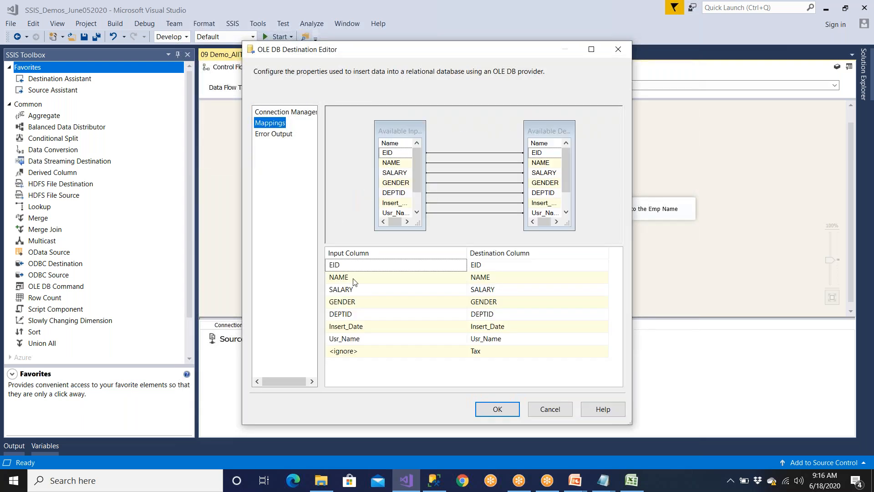
click(354, 355)
click(358, 373)
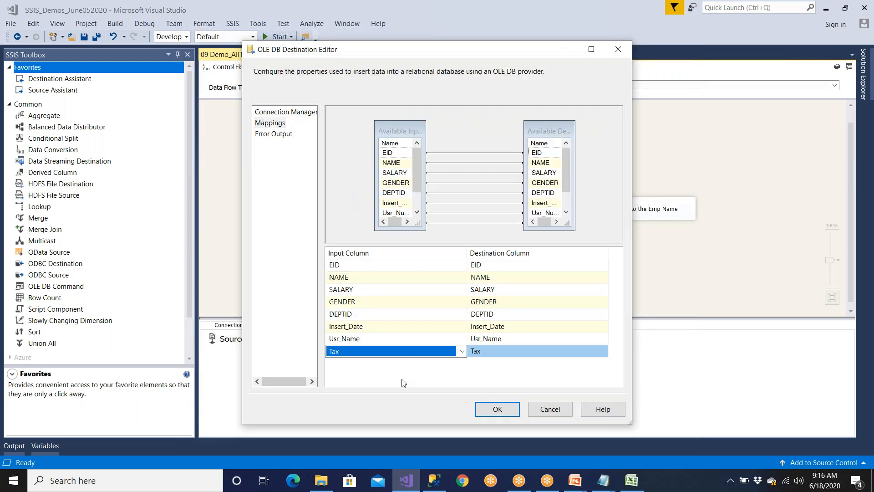
click(495, 408)
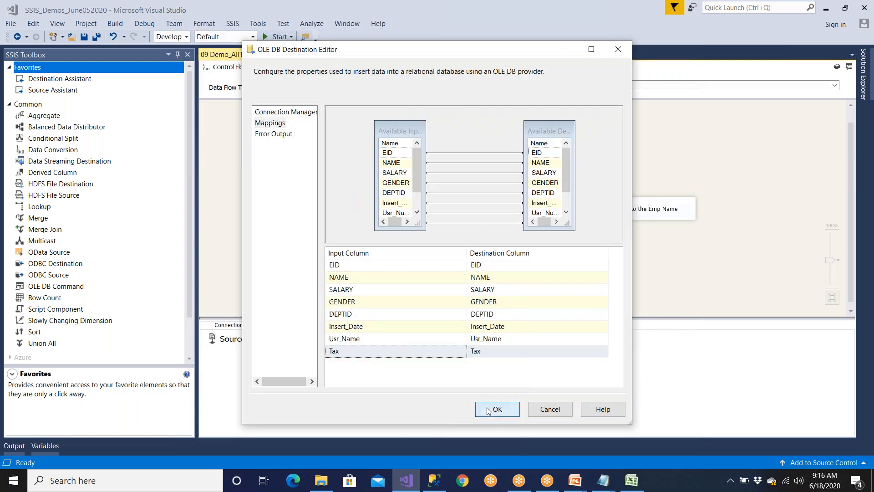
click(83, 37)
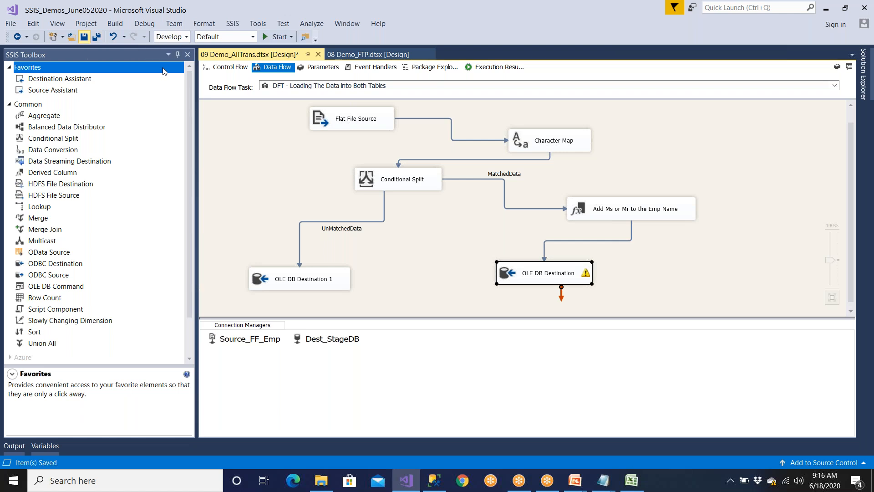
Review the OLE DB Destination warning and check the Usr_Name length in the Add Ms or Mr to the Emp Name component
mouse_move(586, 278)
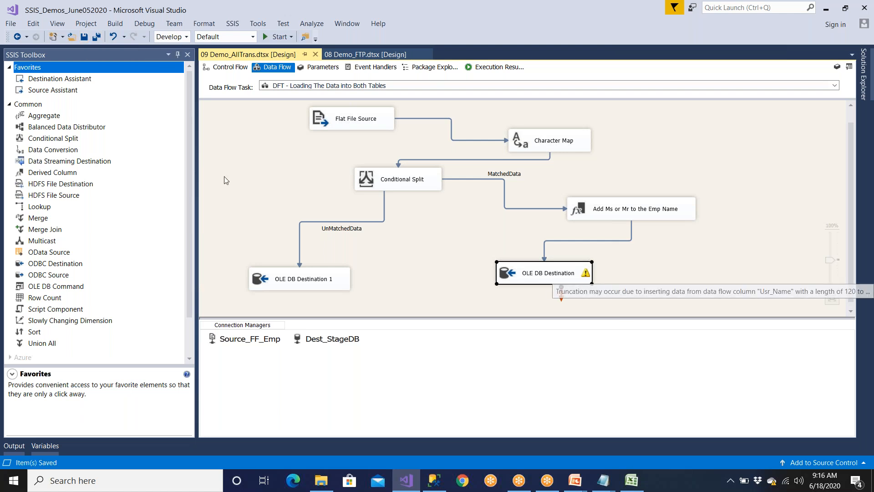
double_click(644, 215)
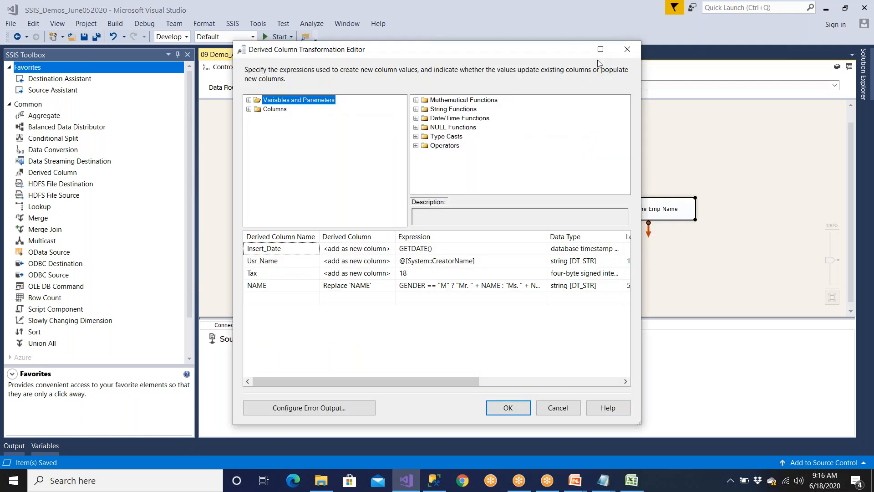
click(597, 53)
click(405, 217)
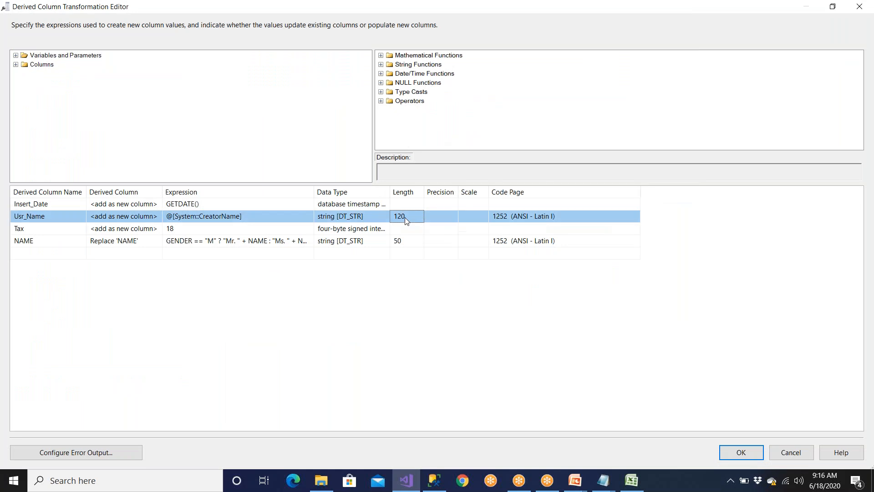
click(755, 454)
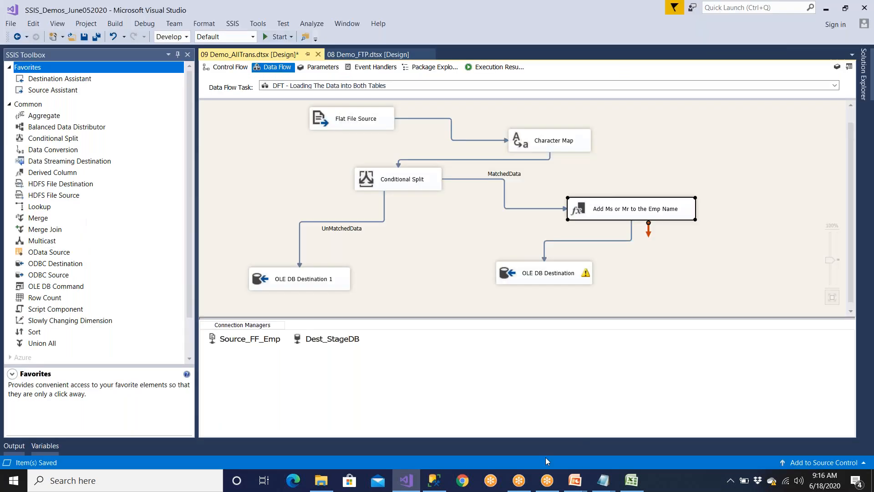
Switch to SQL Server Management Studio, refresh the object list, and examine the data types of the dbo.Stage_Employee columns
click(434, 482)
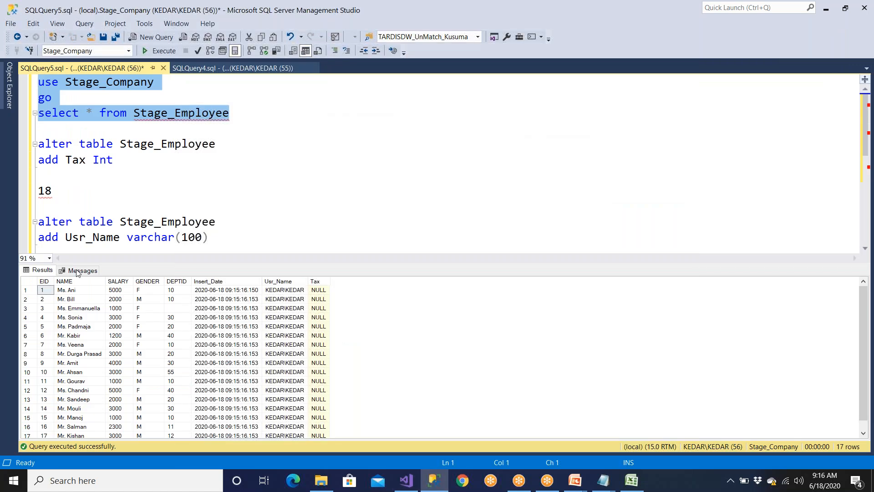
click(9, 103)
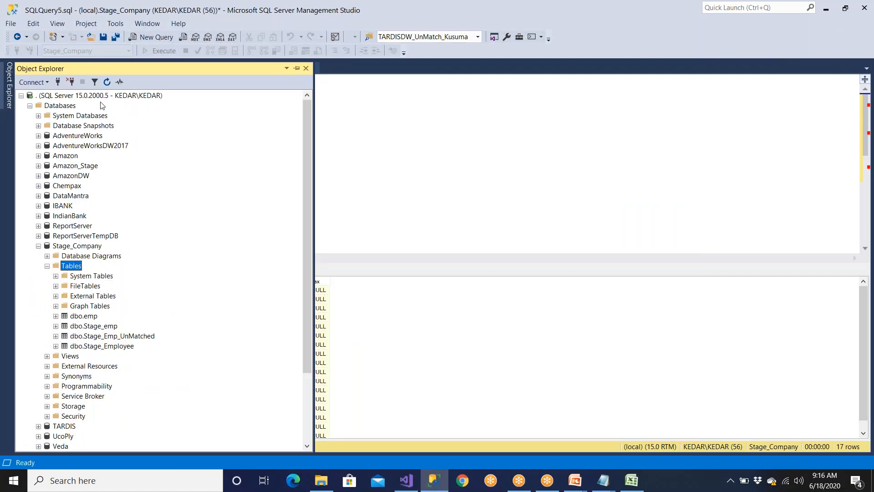
click(107, 83)
click(95, 348)
double_click(95, 348)
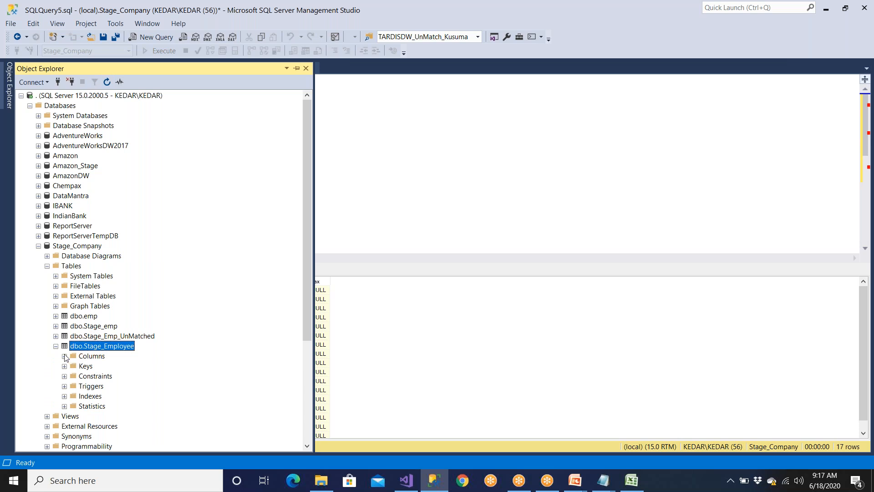
click(64, 356)
click(139, 396)
click(115, 387)
click(116, 377)
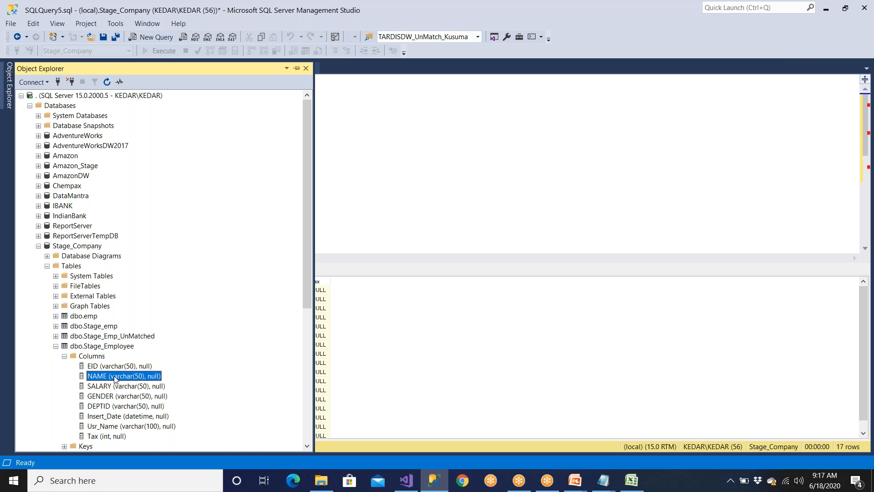
click(417, 214)
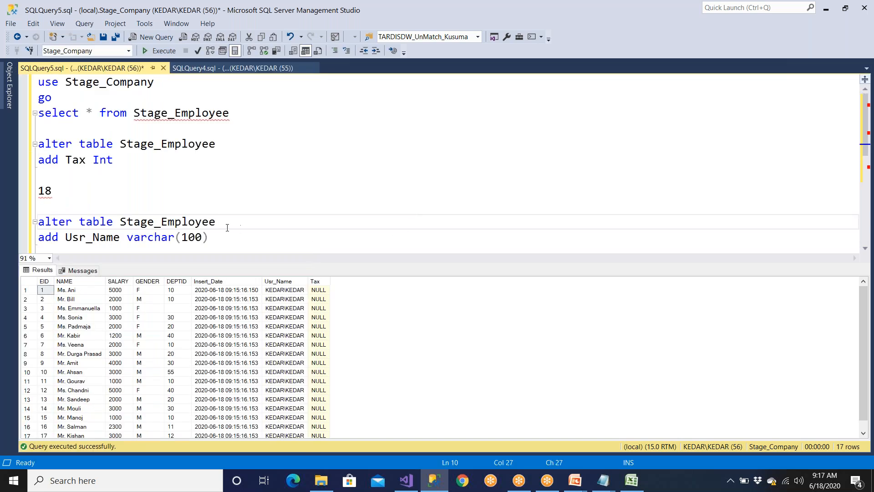
Switch to Visual Studio, run the 09 Demo_AllTrans package, and return to design mode
click(405, 479)
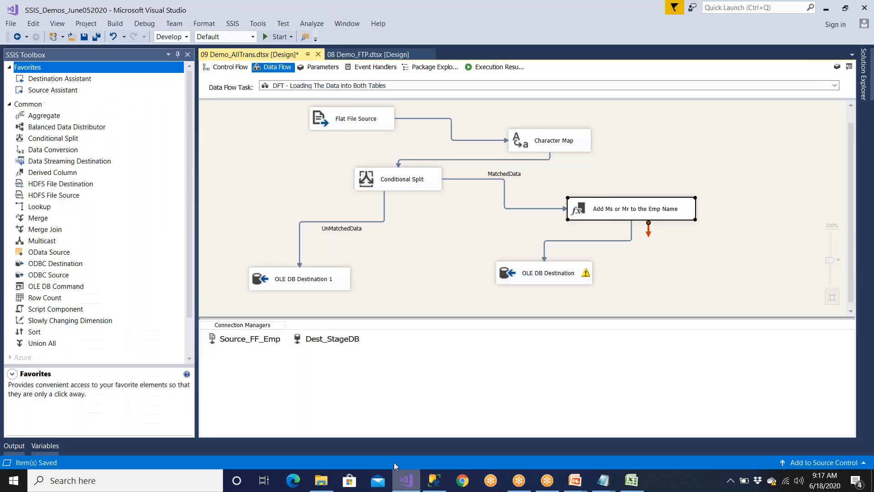
click(278, 37)
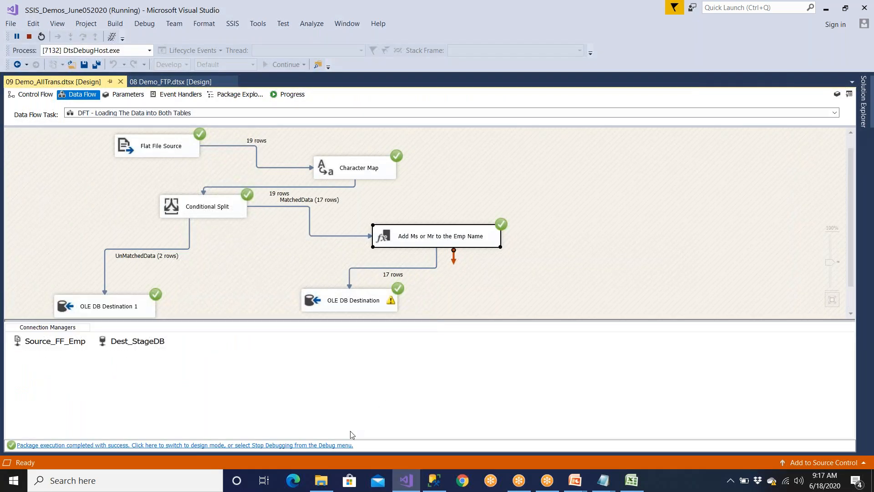
click(344, 445)
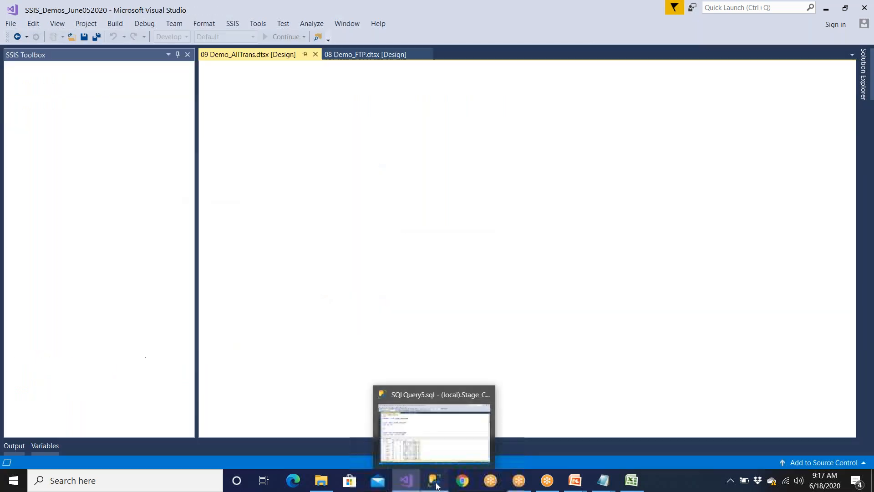
Switch to SQL Server Management Studio, rerun the Stage_Employee select query, and inspect the Insert_Date, Usr_Name and Tax columns
click(435, 481)
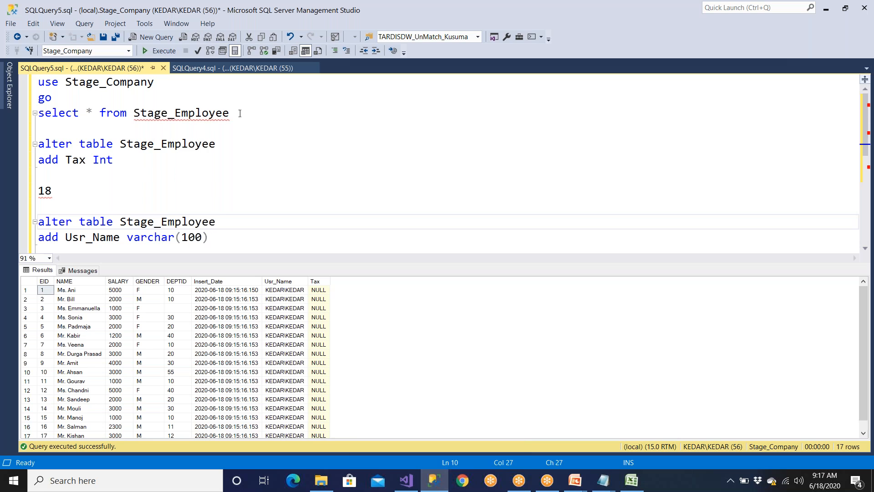
drag(240, 113, 37, 113)
click(155, 51)
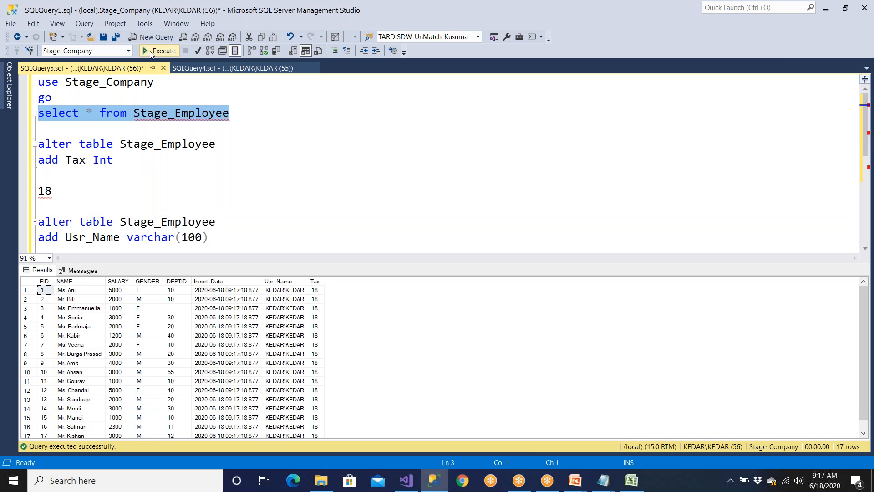
click(221, 282)
click(292, 282)
click(314, 281)
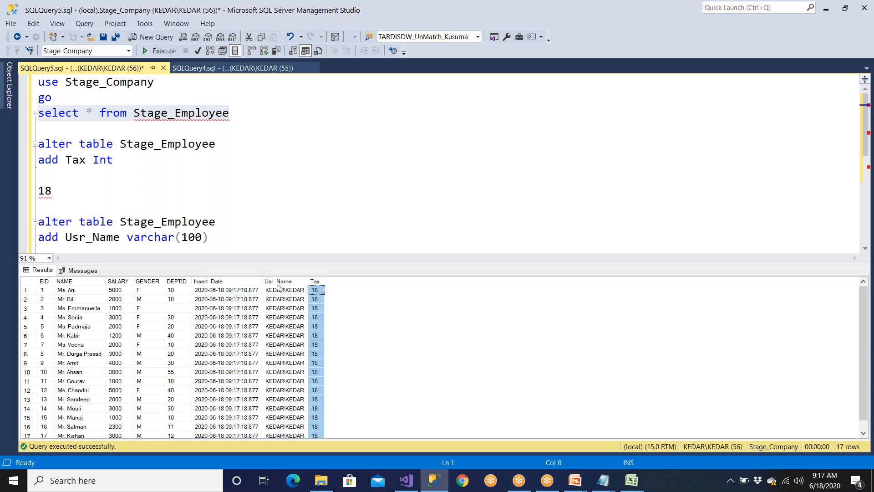
click(238, 282)
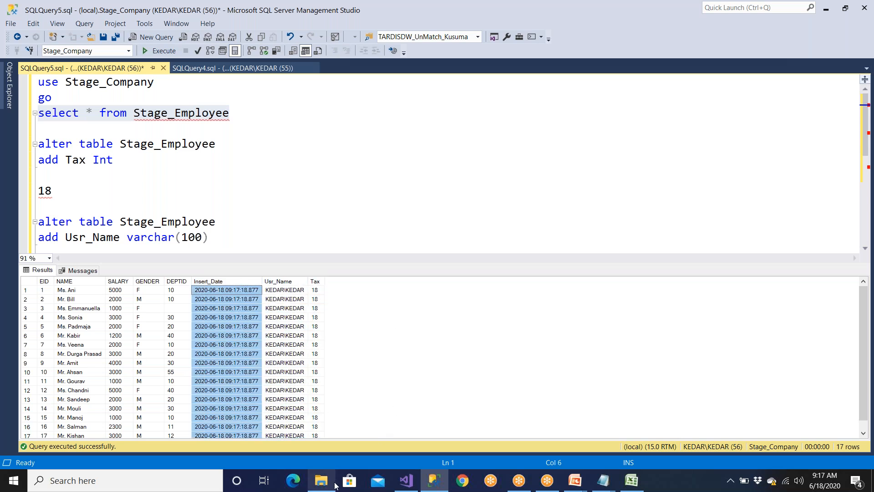
Switch to Emp.txt in Notepad, add spaces around the names in rows 1 and 3 and the gender in row 2, and save
click(604, 486)
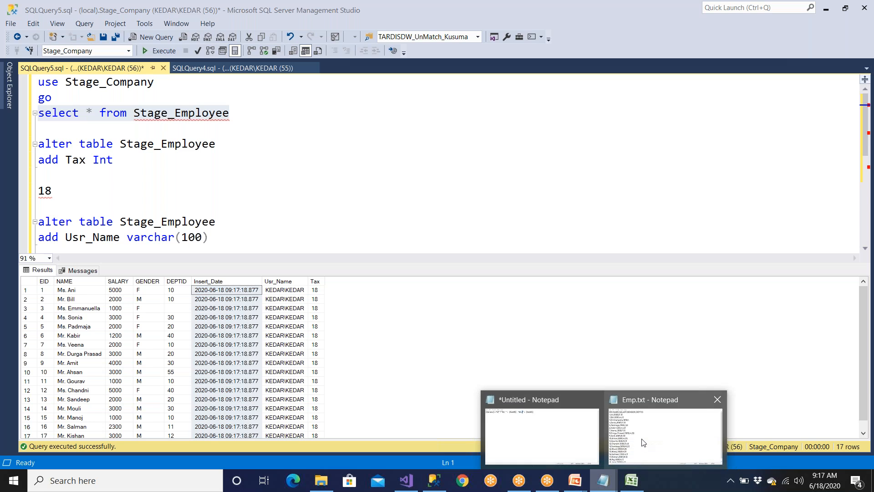
click(642, 443)
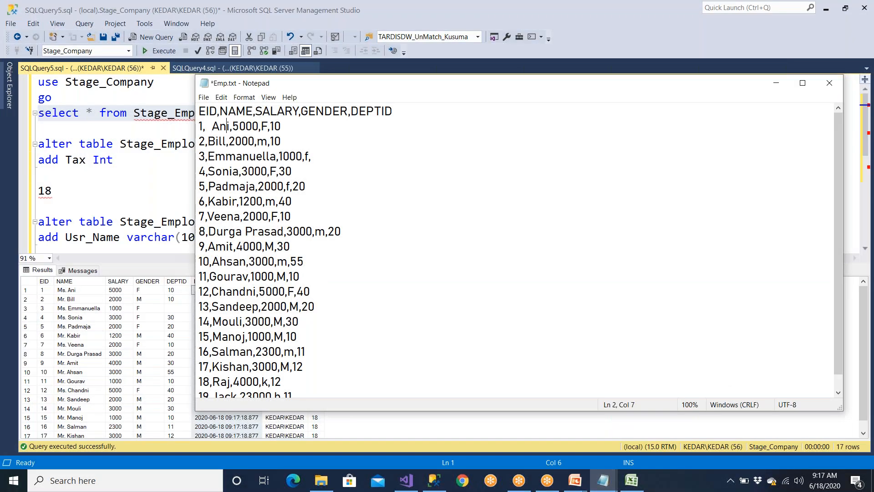
key(Down)
key(Down)
key(Left)
key(Left)
key(Right)
key(Right)
key(Right)
key(Right)
key(Right)
key(Right)
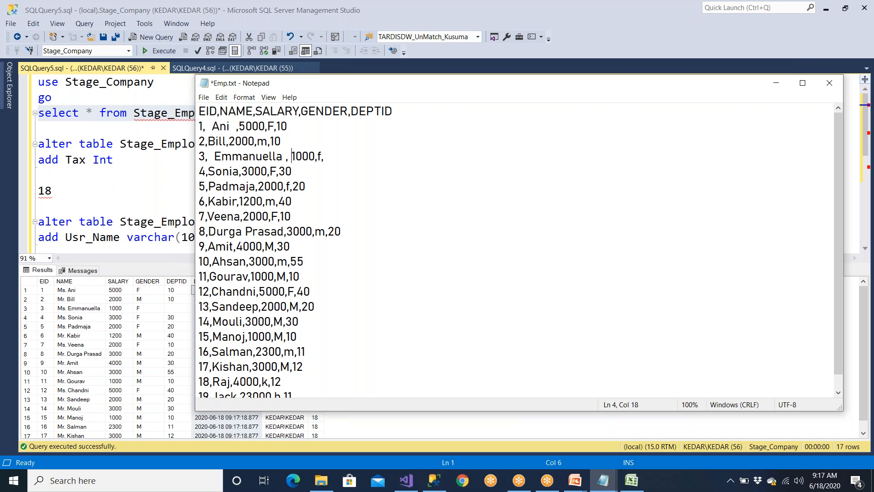
key(Left)
key(ctrl+s)
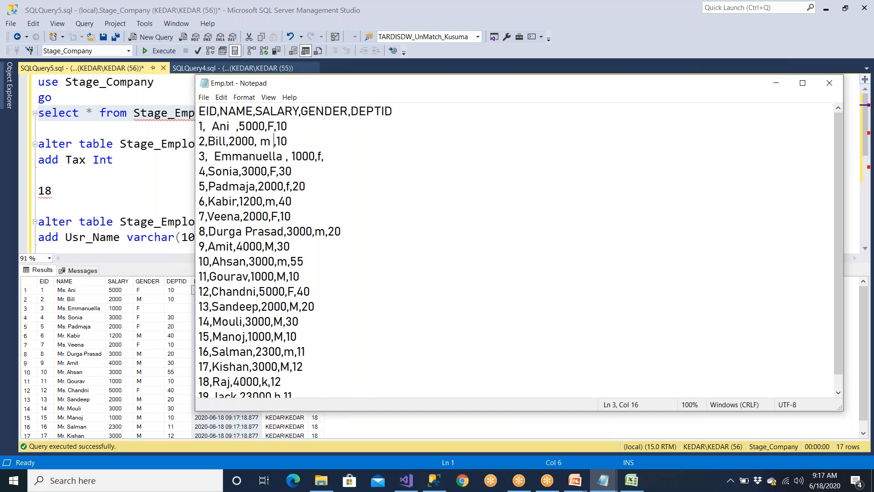
Switch to Visual Studio, rerun the package with the edited Emp.txt data, and return to design mode
click(406, 481)
click(272, 40)
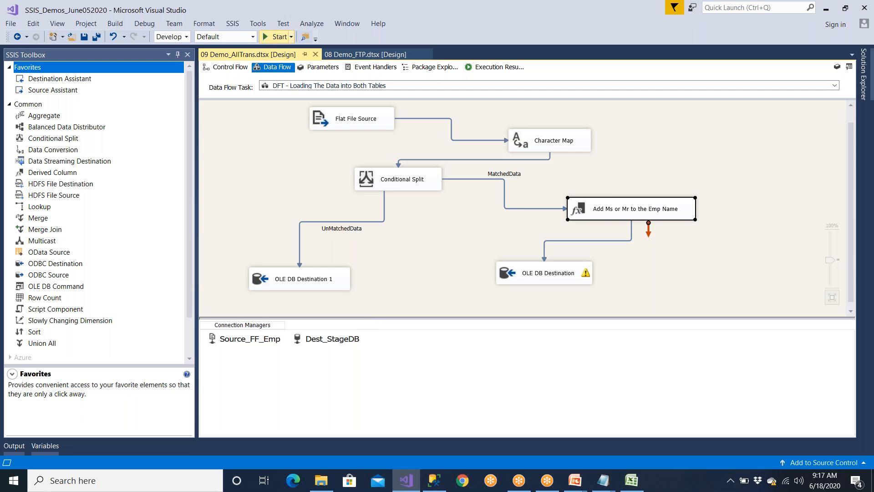
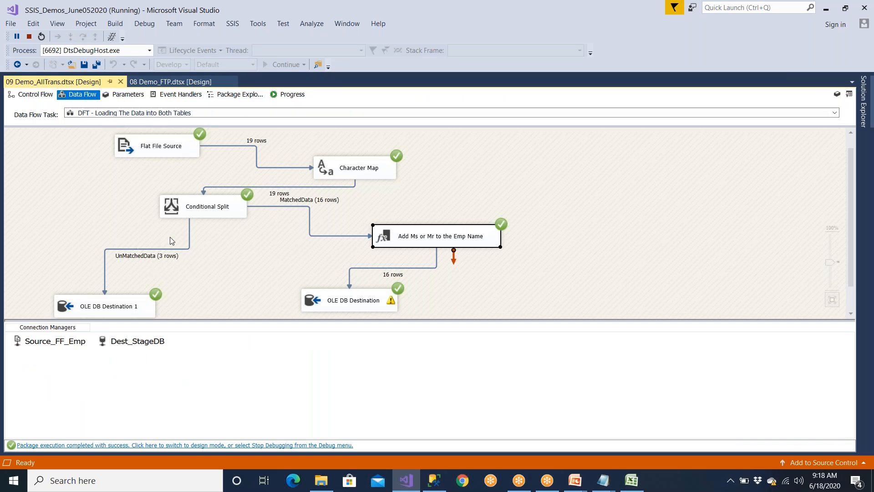
click(267, 445)
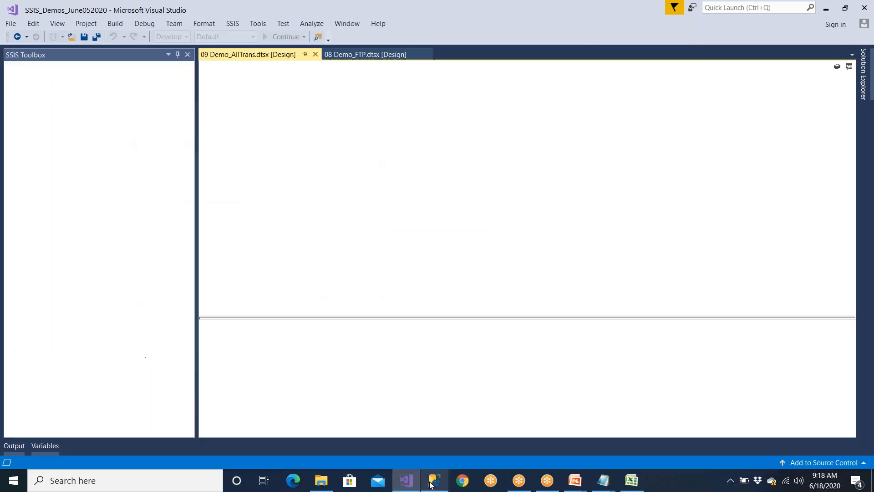
Switch to SQL Server Management Studio, query all rows of Stage_Emp_UnMatched, and inspect the NAME and GENDER values in the first row
click(432, 480)
scroll(125, 210, down, 1)
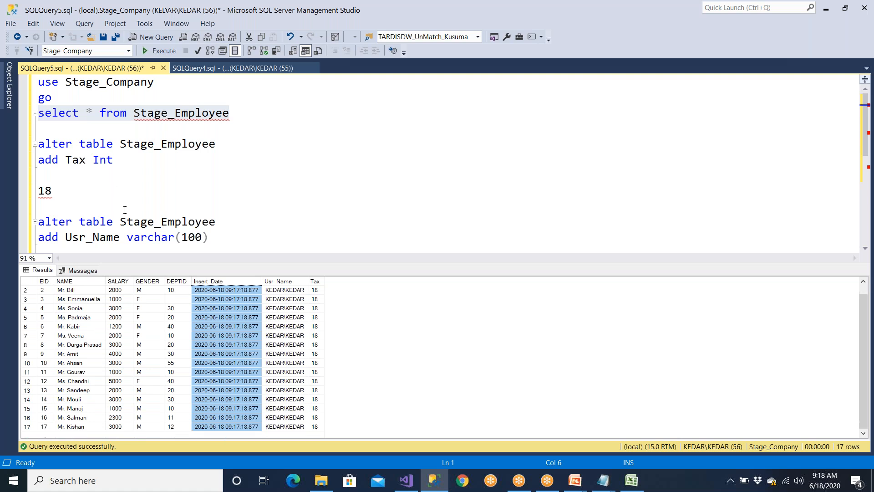
click(193, 218)
scroll(193, 218, down, 3)
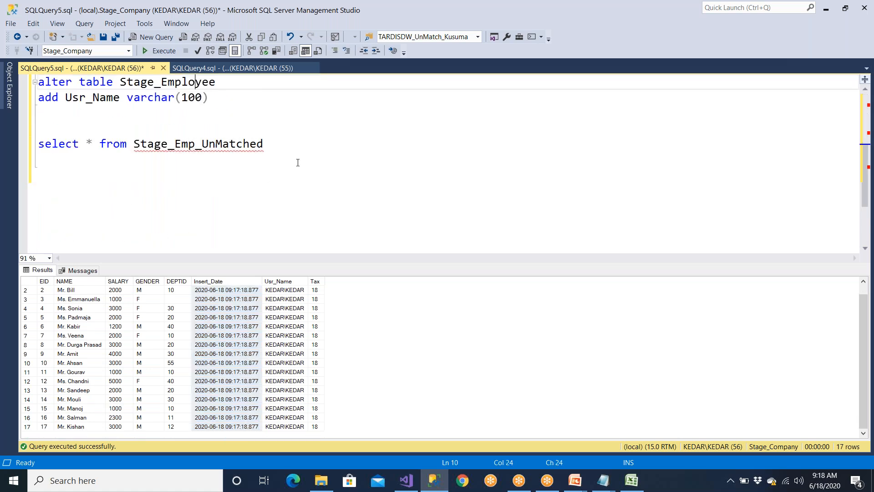
drag(266, 145, 79, 136)
click(157, 51)
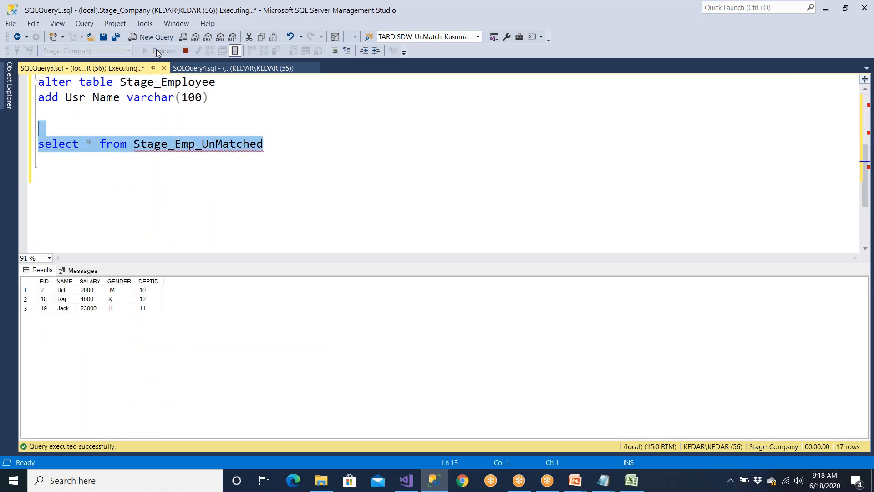
click(68, 292)
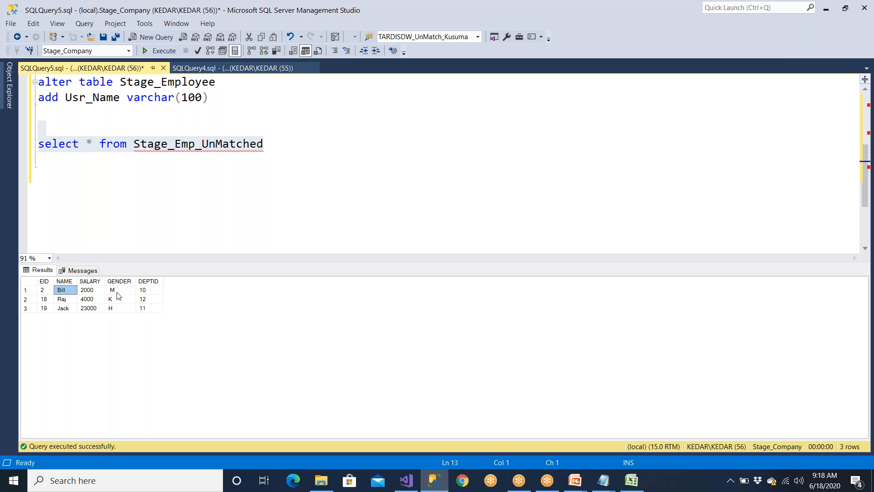
click(120, 294)
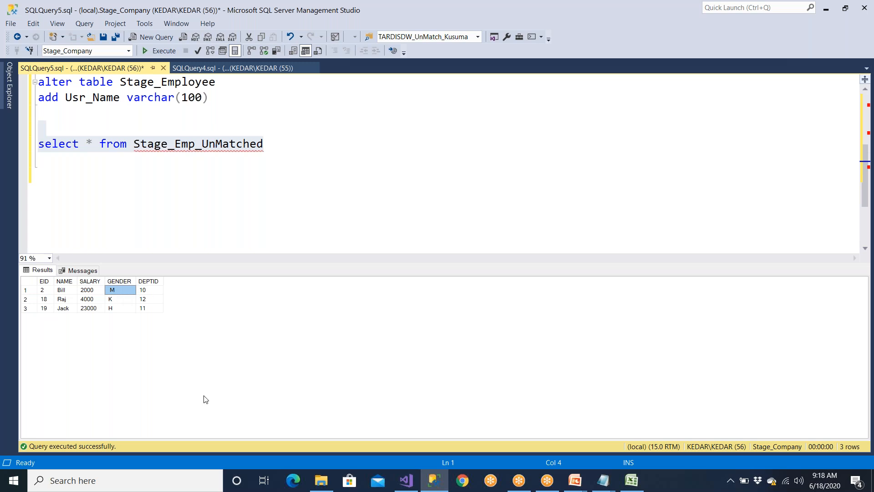
Switch to Visual Studio and move the Conditional Split and Character Map lower to make room beside the Flat File Source
click(402, 488)
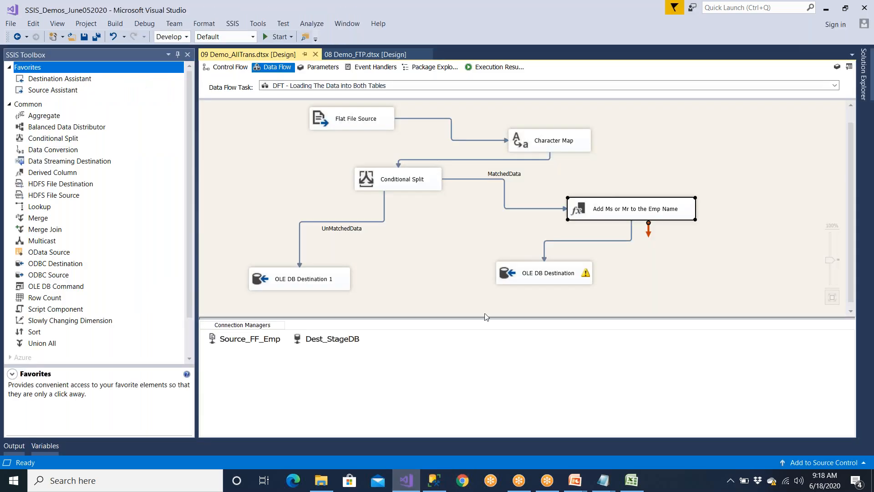
click(415, 187)
drag(416, 225, 417, 226)
drag(530, 151, 526, 171)
click(383, 128)
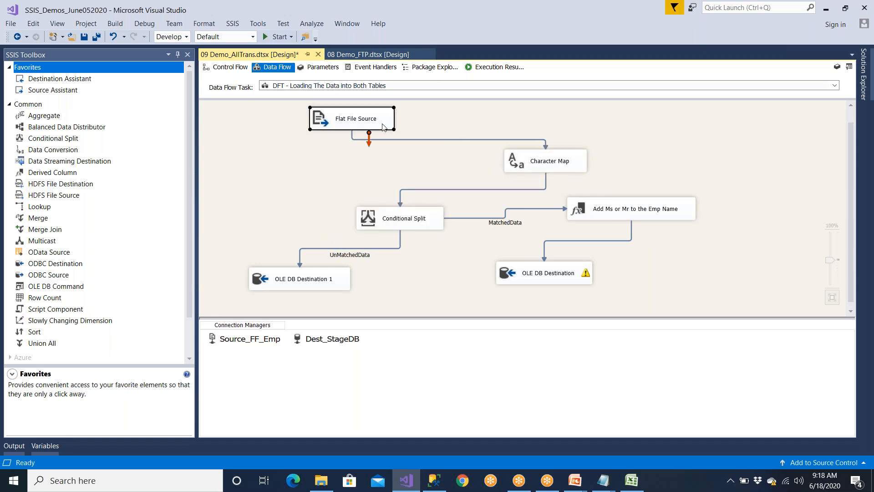
Add a Derived Column beside the Flat File Source and replace the source's path to Character Map with one to the new component
click(55, 174)
drag(54, 172, 459, 115)
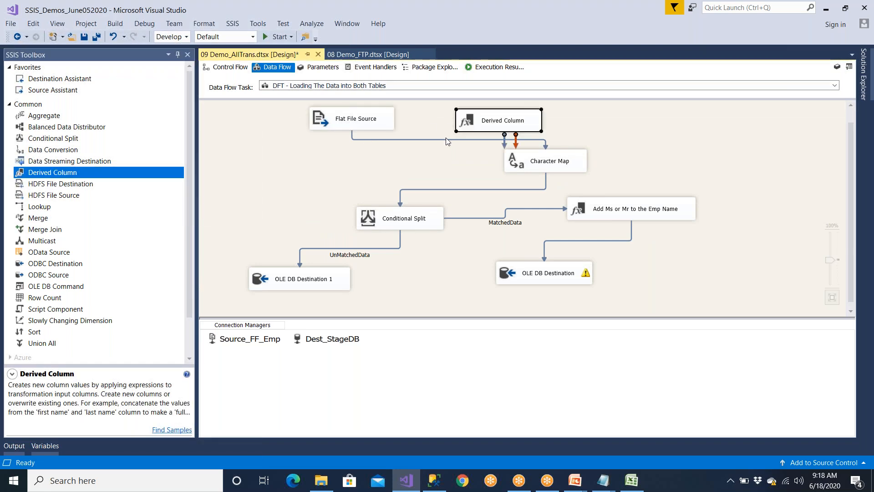
click(447, 140)
key(Delete)
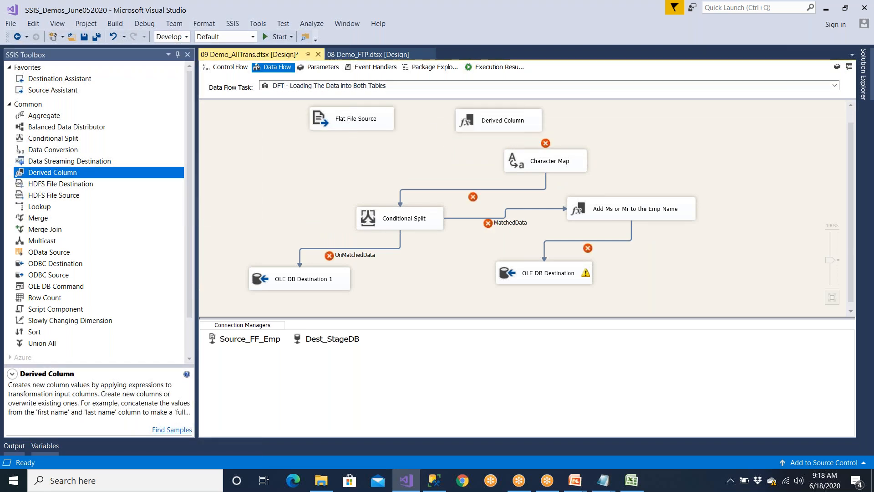
click(384, 125)
drag(360, 139, 478, 127)
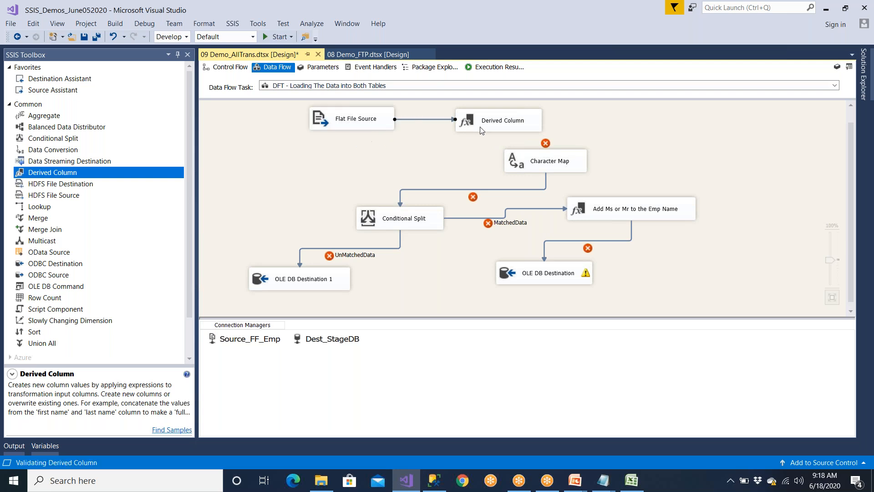
Rename the new Derived Column component as Trim All Cols
click(510, 130)
right_click(510, 129)
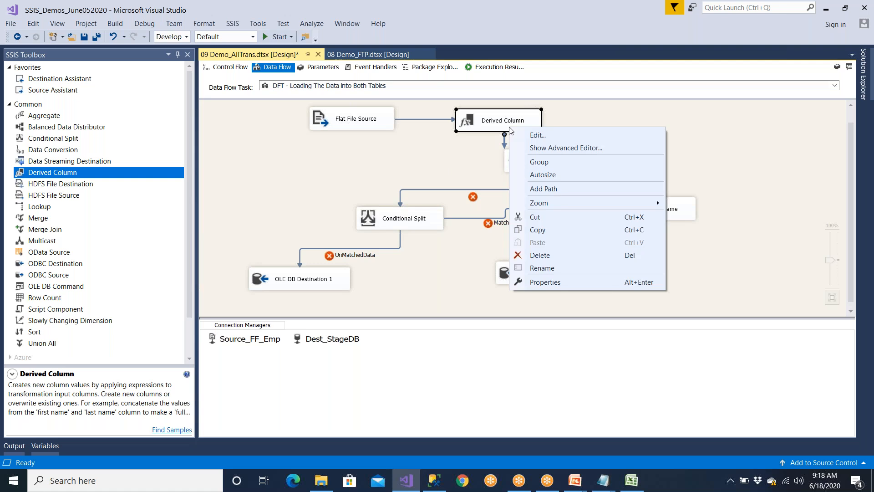
click(539, 269)
text(Trim All Cols)
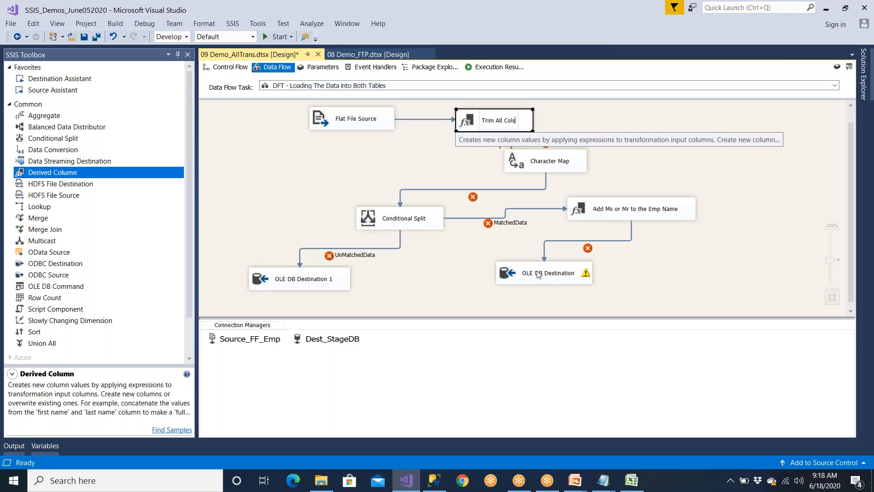
Open the Trim All Cols derived column editor and add an EID row set to Replace 'EID'
key(Return)
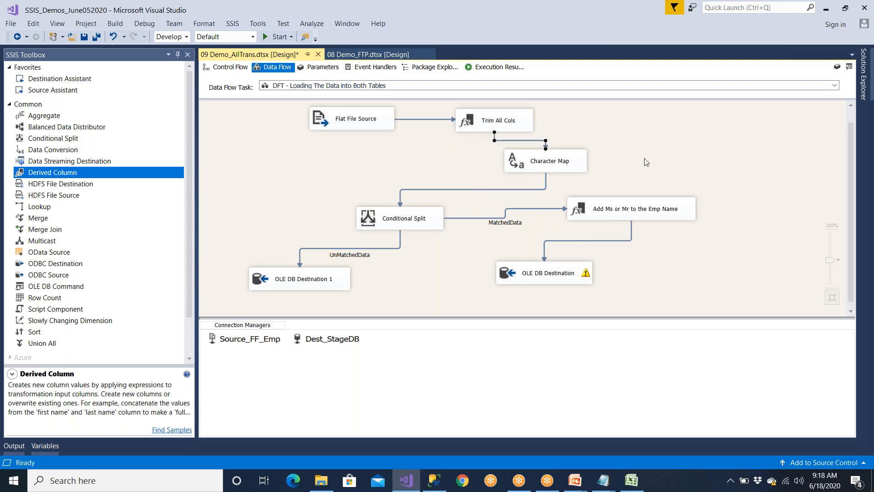
double_click(526, 127)
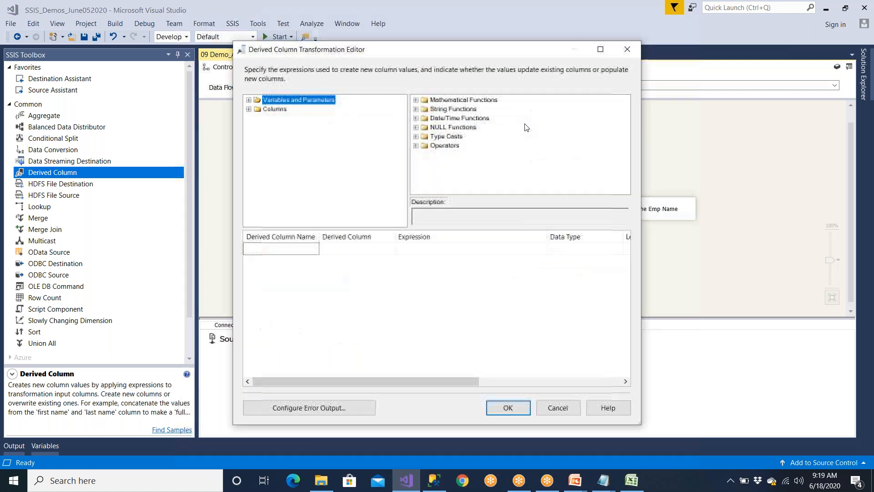
drag(312, 183, 332, 250)
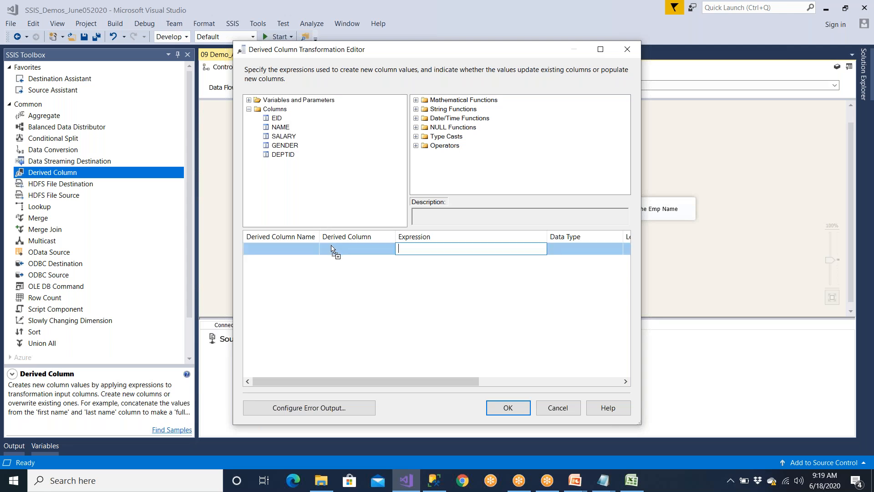
click(376, 254)
click(381, 255)
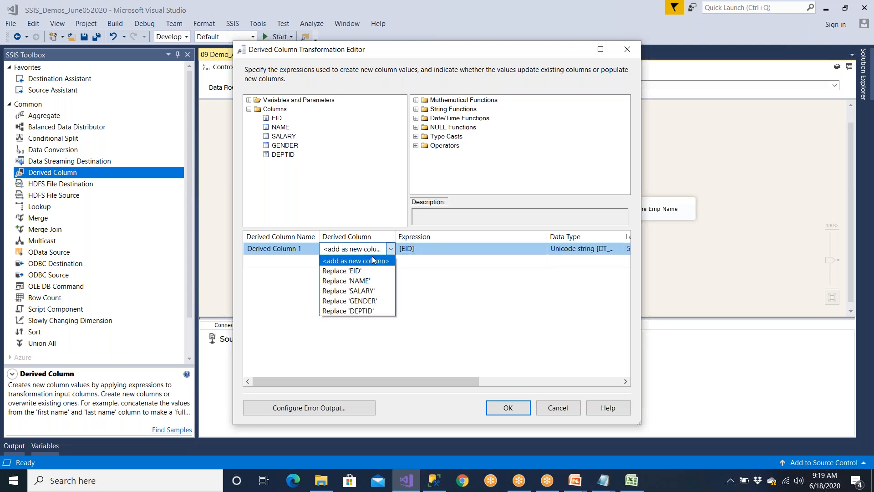
click(369, 270)
click(424, 251)
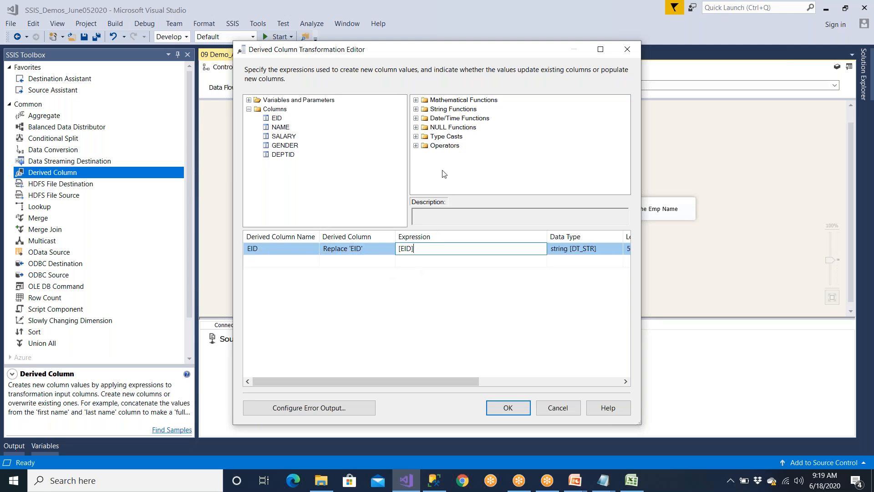
Maximize the editor and insert the TRIM string function into the EID row's expression
double_click(475, 52)
click(381, 64)
click(420, 109)
scroll(420, 108, down, 2)
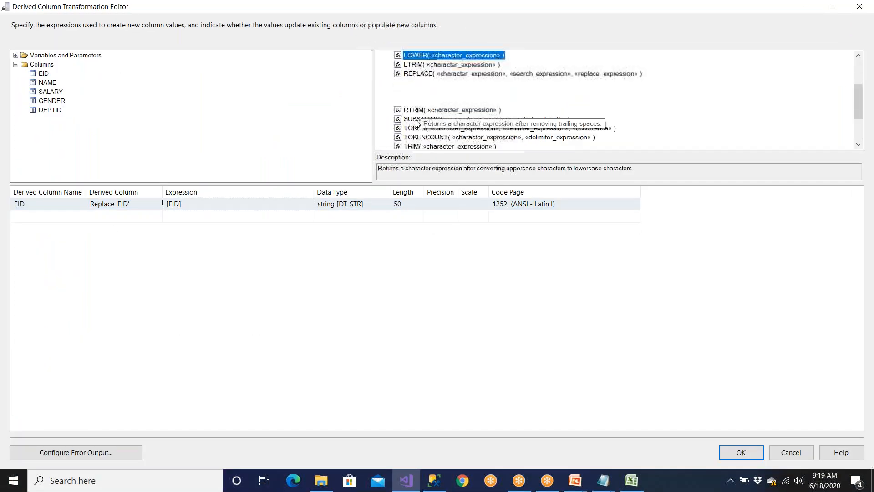
scroll(424, 137, down, 2)
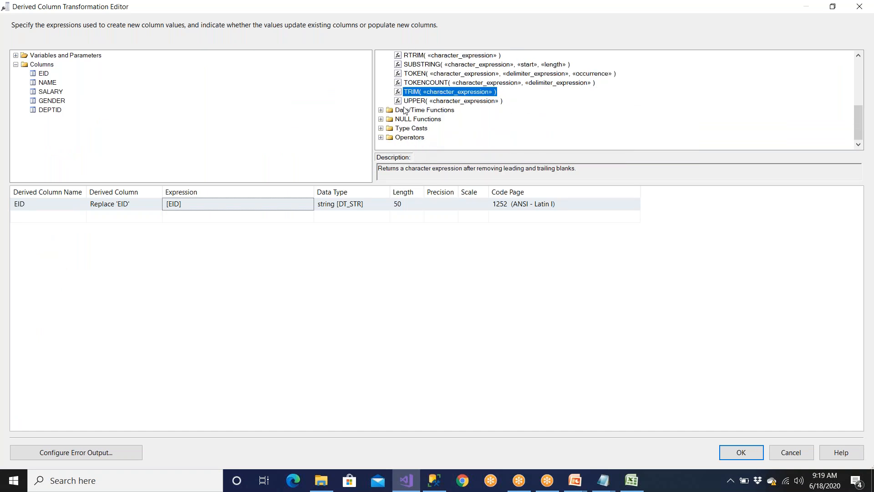
drag(410, 93, 166, 208)
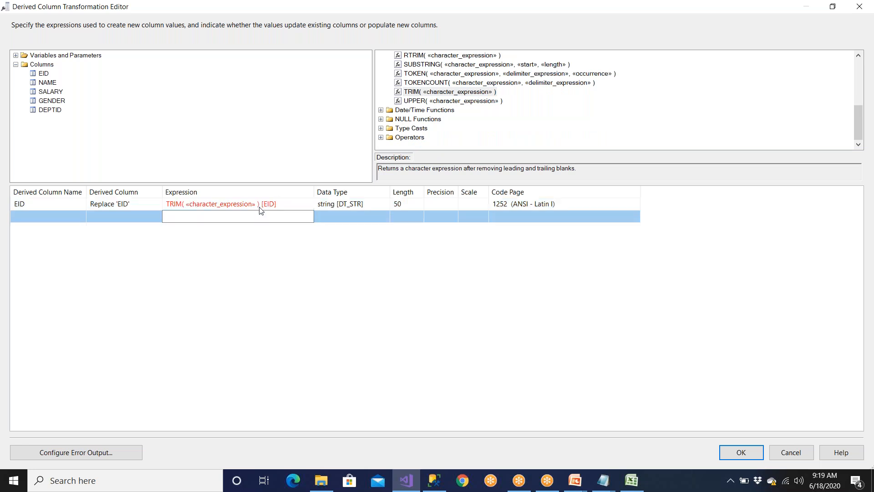
Replace the TRIM function's placeholder and remove the brackets so the EID expression reads TRIM(EID)
click(262, 204)
key(BackSpace)
key(BackSpace)
key(BackSpace)
key(BackSpace)
key(BackSpace)
key(BackSpace)
key(BackSpace)
key(BackSpace)
key(BackSpace)
key(BackSpace)
key(BackSpace)
key(BackSpace)
key(BackSpace)
key(BackSpace)
key(BackSpace)
key(BackSpace)
key(BackSpace)
key(BackSpace)
key(BackSpace)
key(BackSpace)
key(BackSpace)
key(BackSpace)
key(BackSpace)
key(BackSpace)
key(BackSpace)
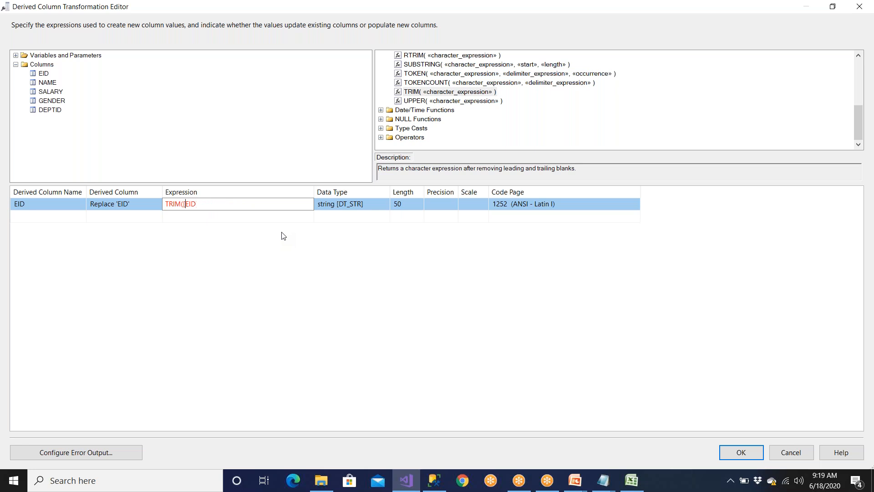
key(Delete)
text())
key(Return)
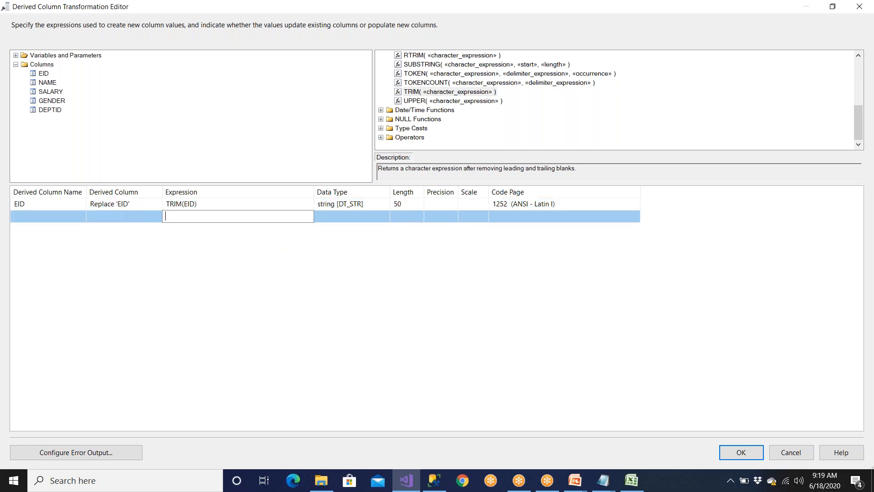
Add a NAME row set to Replace 'NAME' with the expression TRIM(NAME)
drag(52, 84, 116, 219)
click(118, 217)
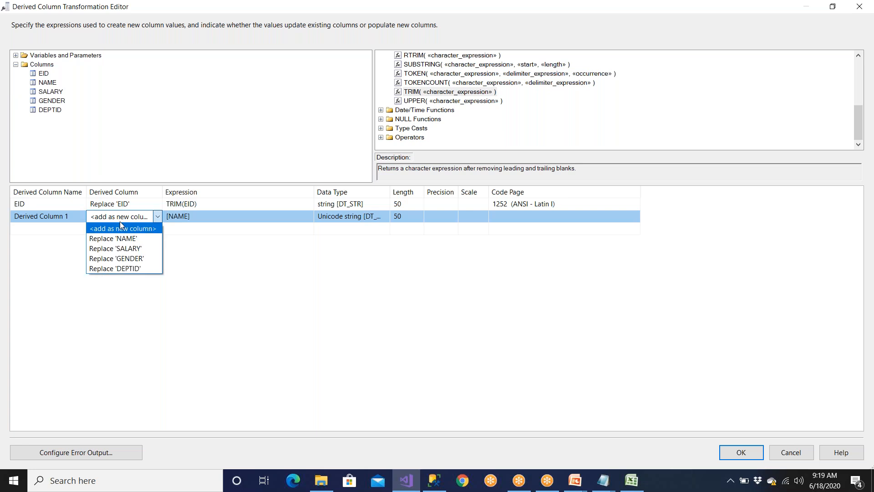
click(123, 244)
click(183, 221)
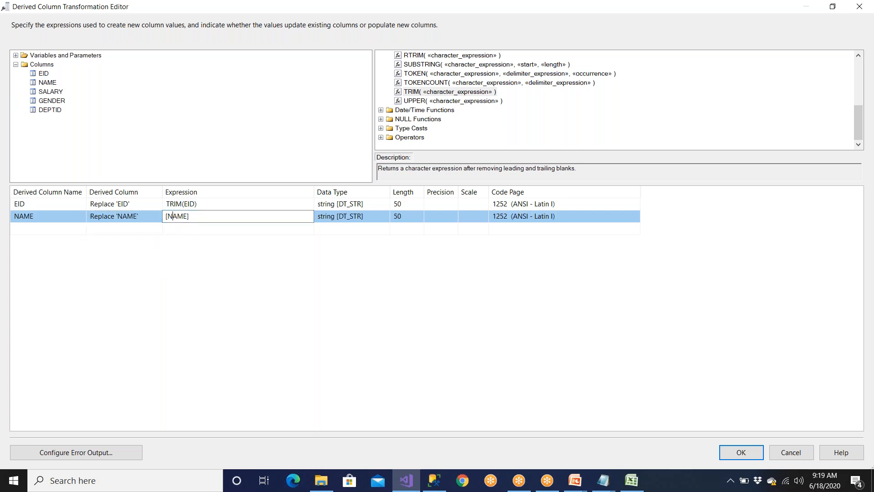
text(TRIM()
key(Delete)
key(Return)
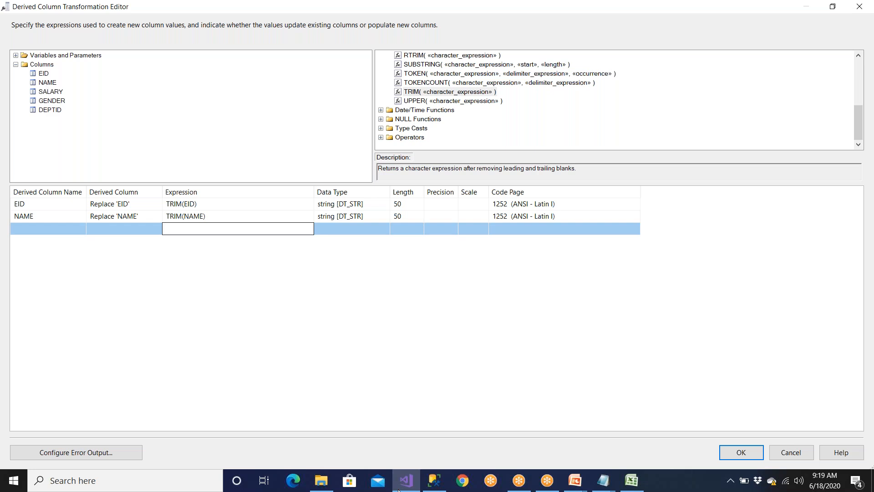
Switch to Emp.txt in Notepad, examine the employee rows for extra spaces, and return to the derived column editor
click(604, 483)
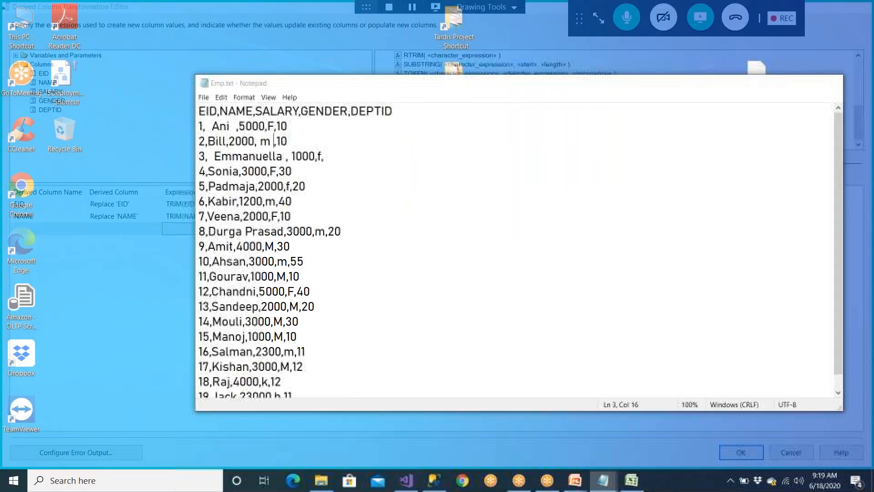
click(642, 438)
drag(328, 232, 342, 232)
drag(321, 361, 193, 116)
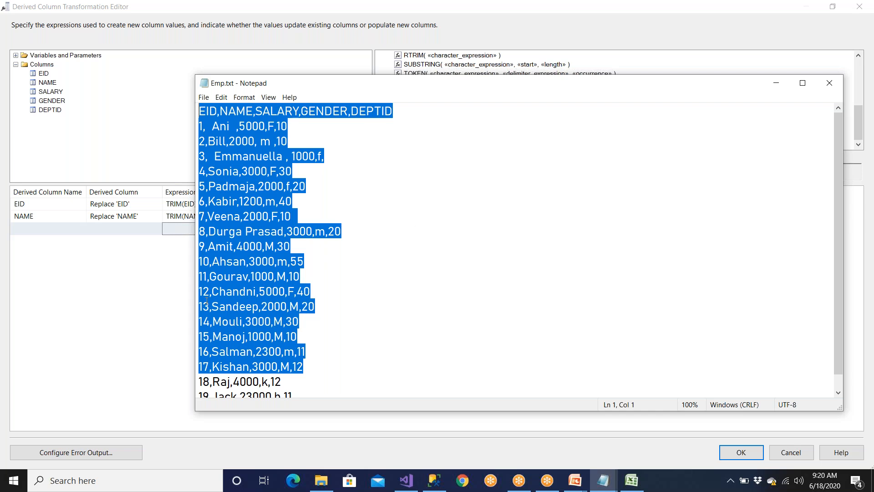
click(157, 313)
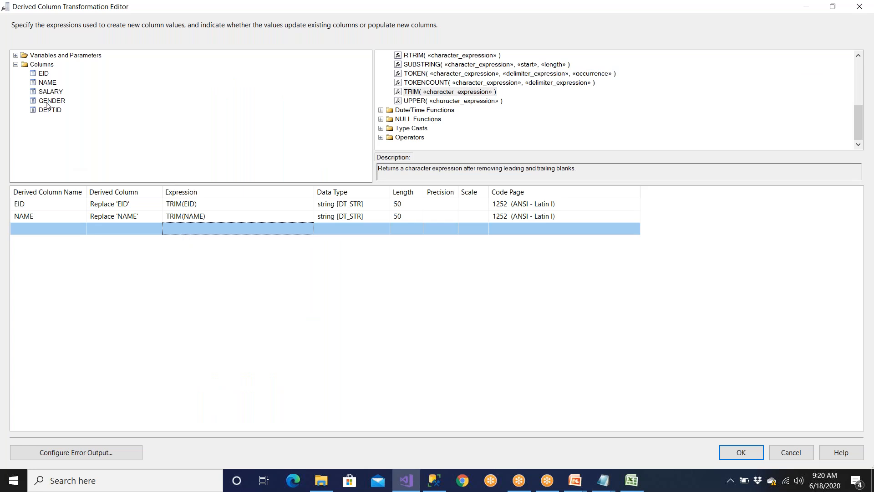
Add a SALARY row set to Replace 'SALARY' with the expression TRIM(SALARY)
drag(50, 93, 113, 231)
click(116, 229)
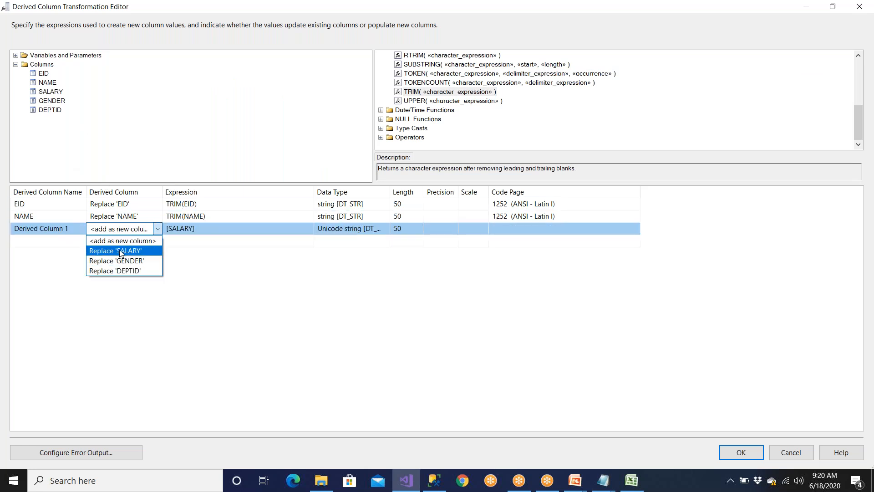
click(121, 251)
click(209, 228)
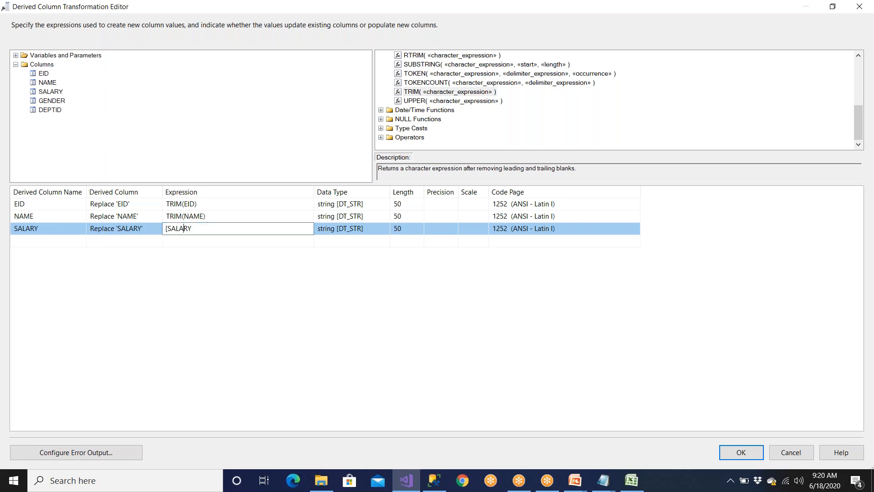
text(TRIM()
click(121, 240)
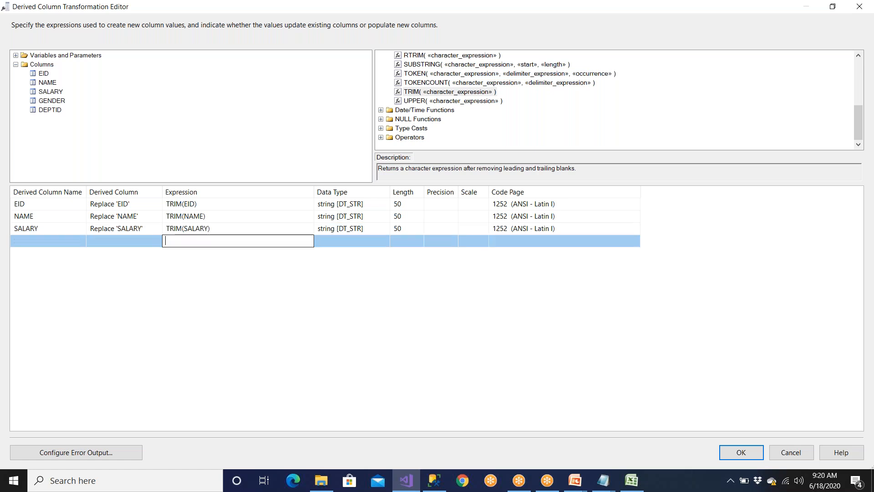
Add a GENDER row set to Replace 'GENDER' with the expression TRIM(GENDER)
click(120, 241)
click(111, 264)
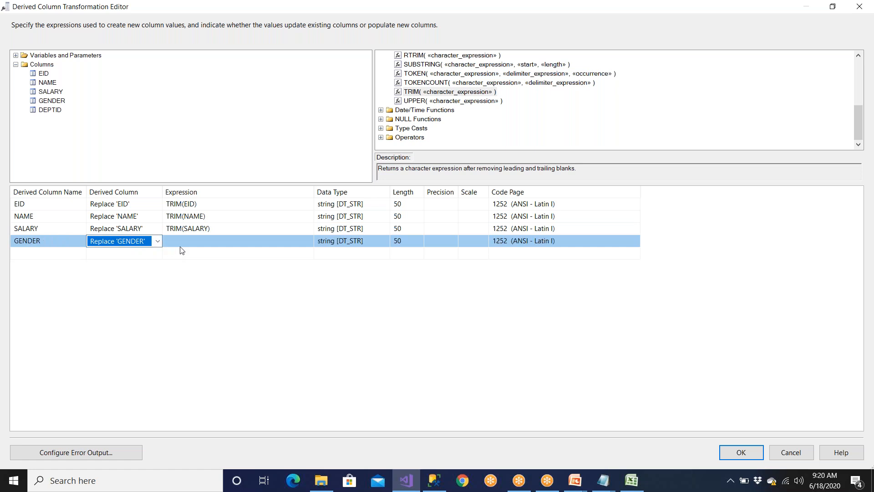
click(184, 241)
text(TRIM()
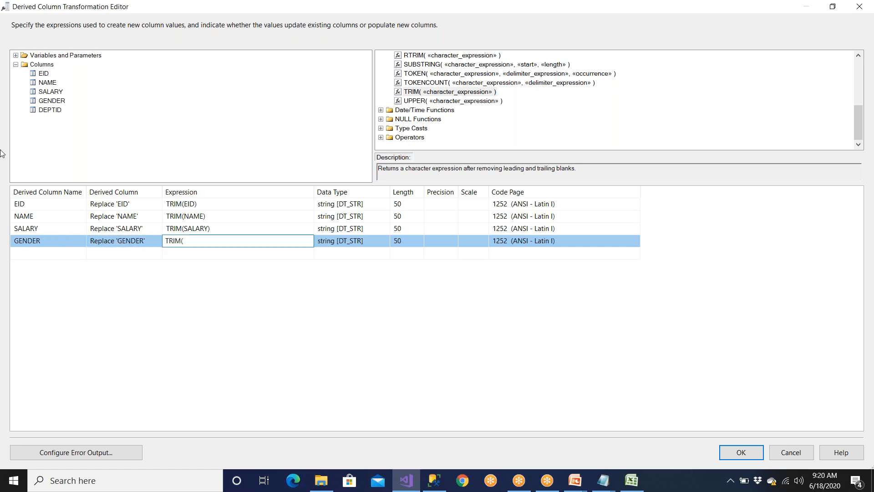
drag(56, 101, 209, 240)
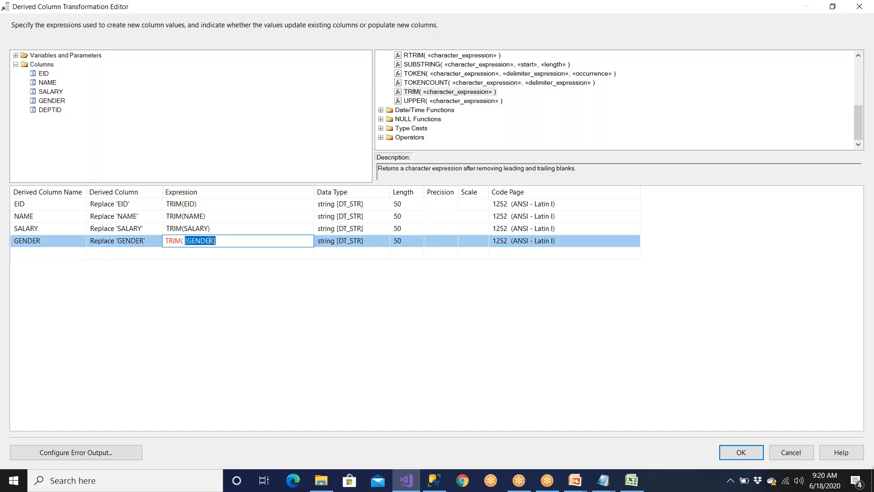
click(223, 240)
key(BackSpace)
key(Delete)
key(Return)
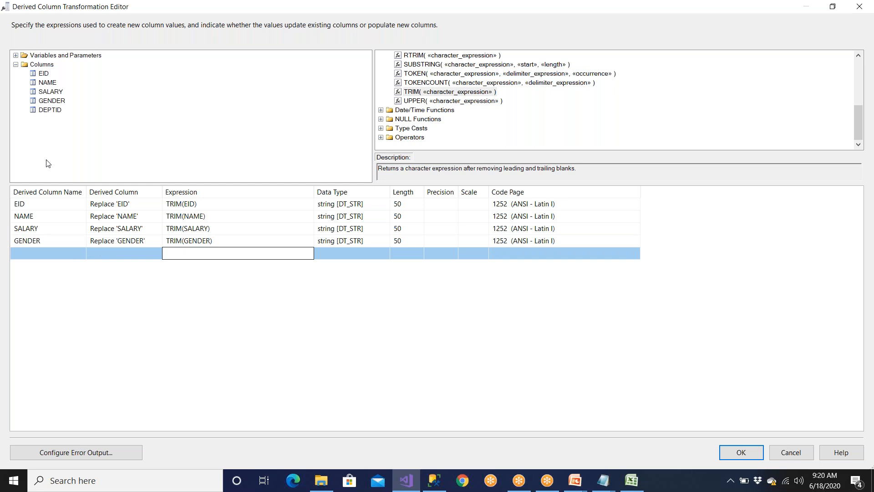
Add a DEPTID row set to Replace 'DEPTID' with the expression TRIM([DEPTID]) and accept the derived column settings
drag(50, 110, 94, 260)
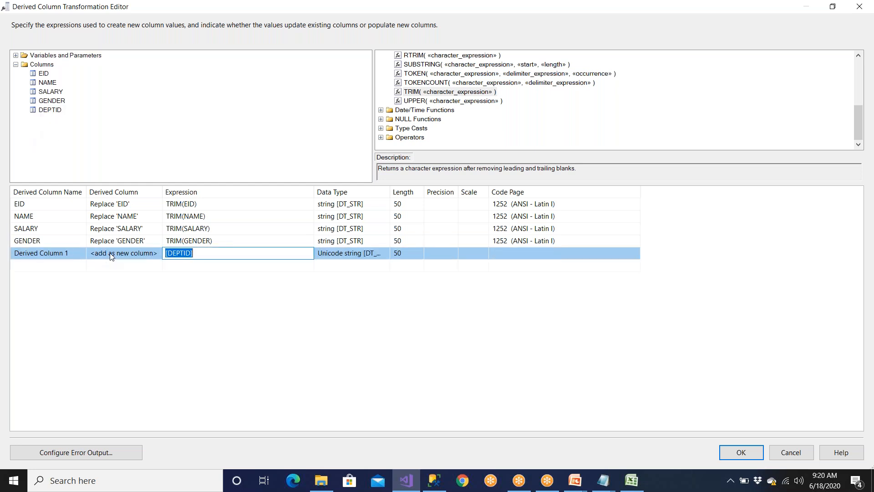
click(112, 256)
click(114, 274)
click(196, 253)
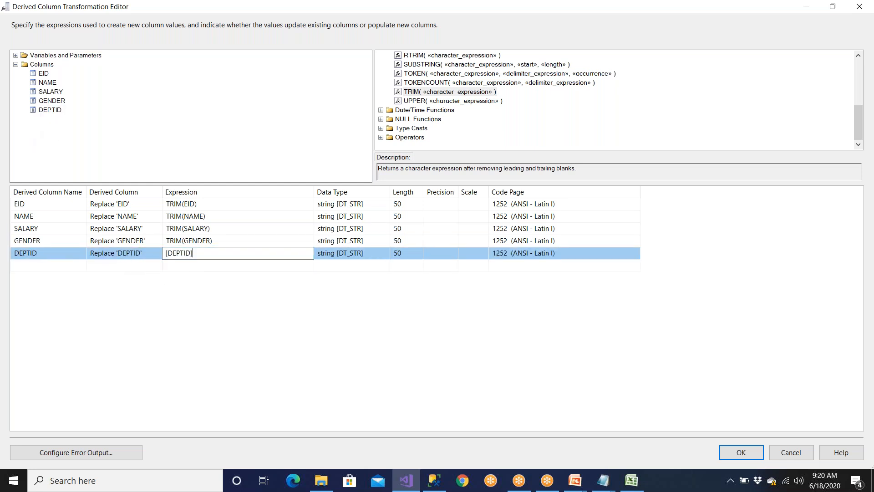
text(TRIM()
click(173, 306)
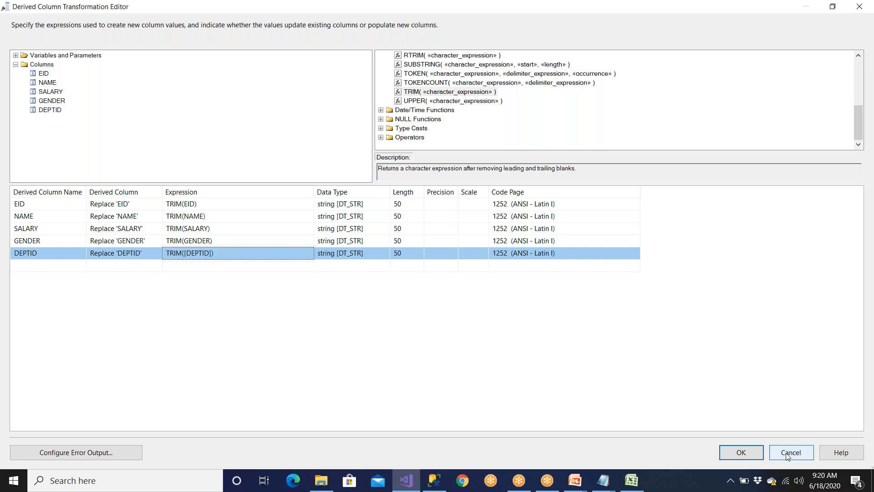
click(751, 454)
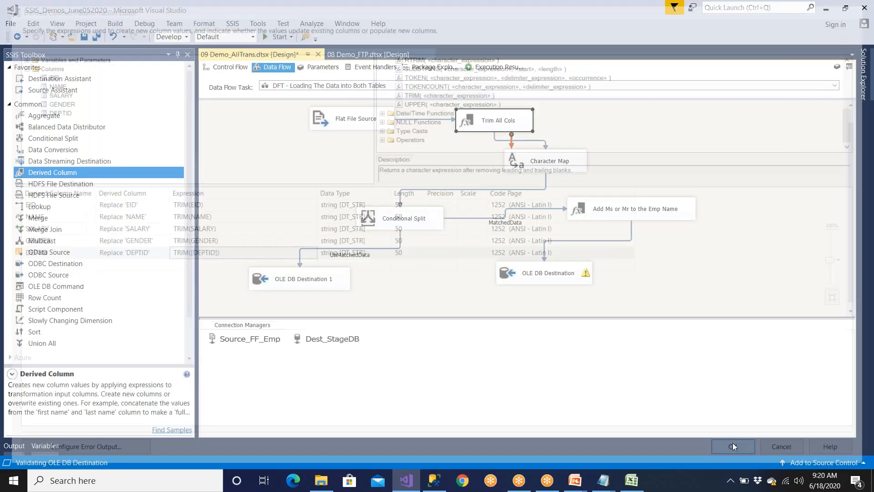
Rearrange the data flow with Character Map beside Trim All Cols and the Conditional Split and Add Ms or Mr components shifted to straighten the paths
drag(555, 167, 689, 136)
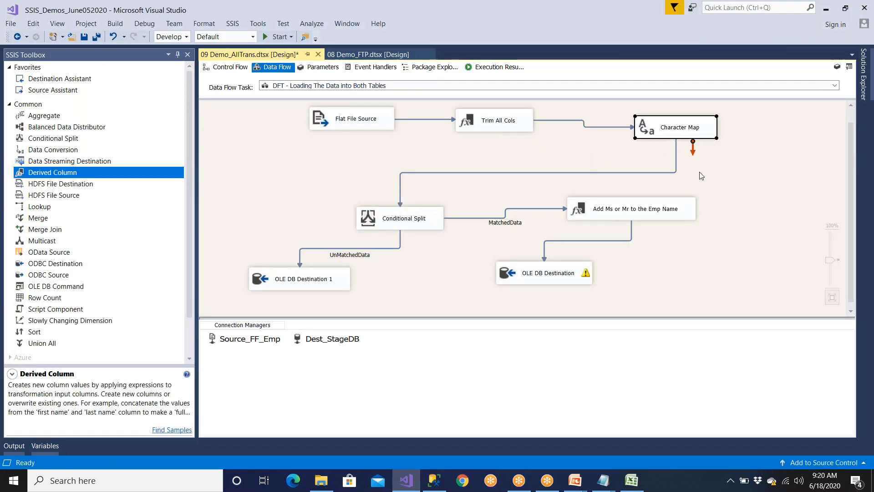
drag(423, 222, 360, 221)
drag(653, 123, 631, 126)
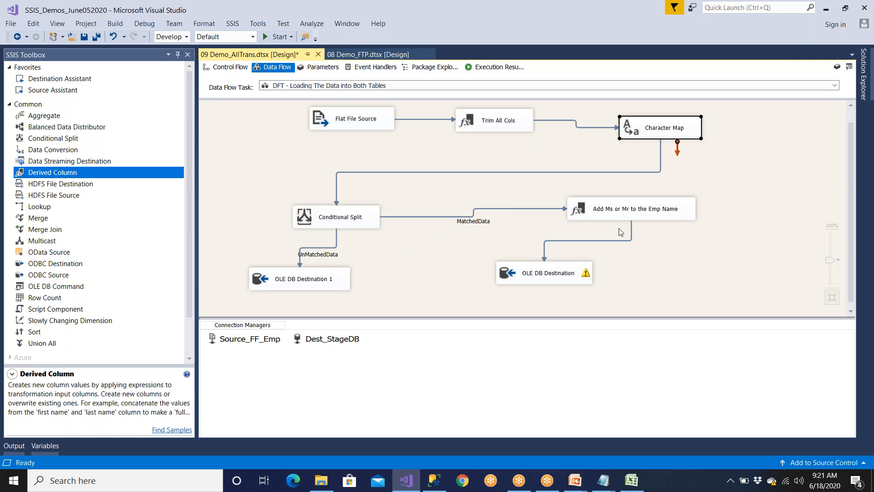
click(563, 281)
drag(599, 210, 557, 223)
Save the 09 Demo_AllTrans.dtsx package and run it, returning to Visual Studio to check the data flow execution
click(85, 37)
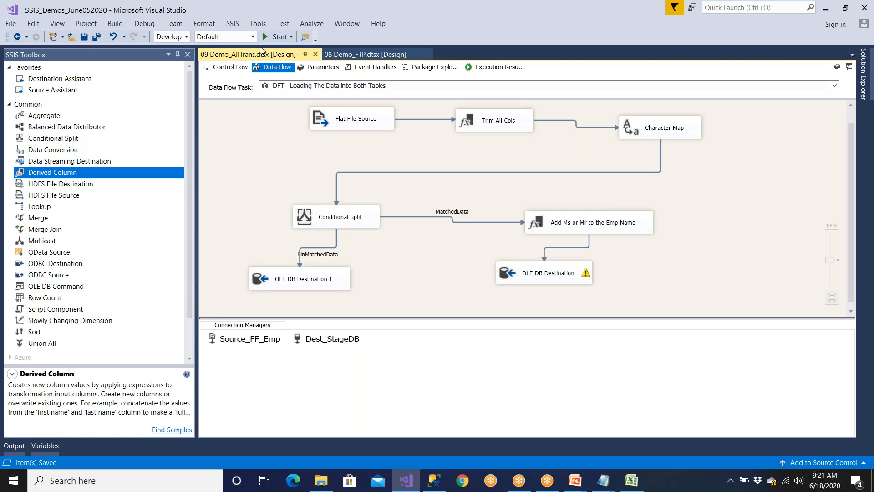
click(276, 37)
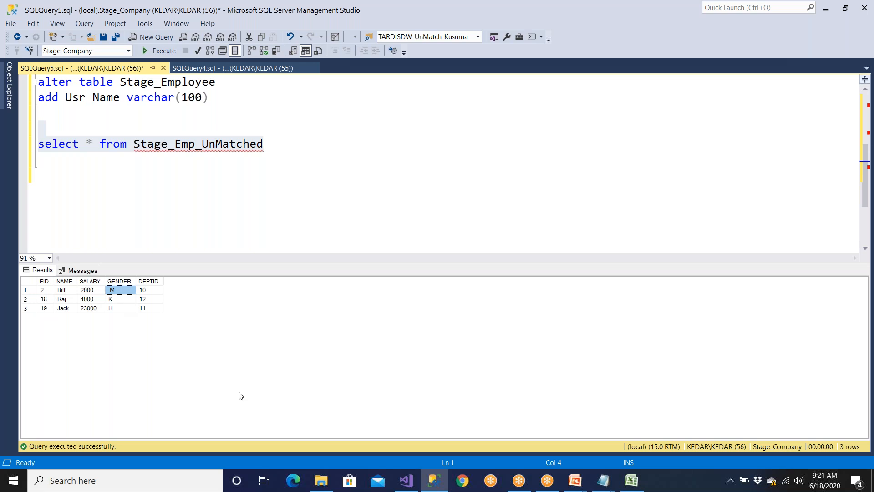
click(403, 482)
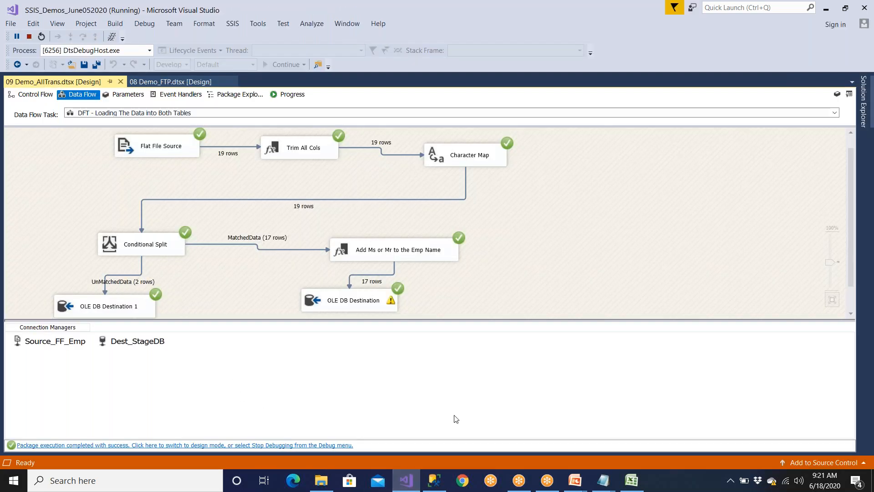
Switch to Emp.txt in Notepad, inspect the spaces around the second row's gender and first row's name, and return to Visual Studio
mouse_move(602, 480)
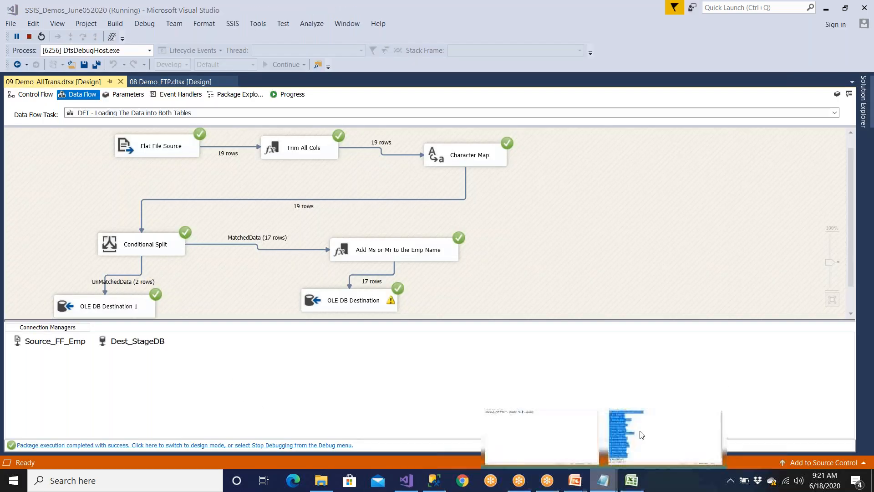
click(644, 433)
drag(254, 141, 270, 141)
drag(208, 126, 234, 132)
click(62, 214)
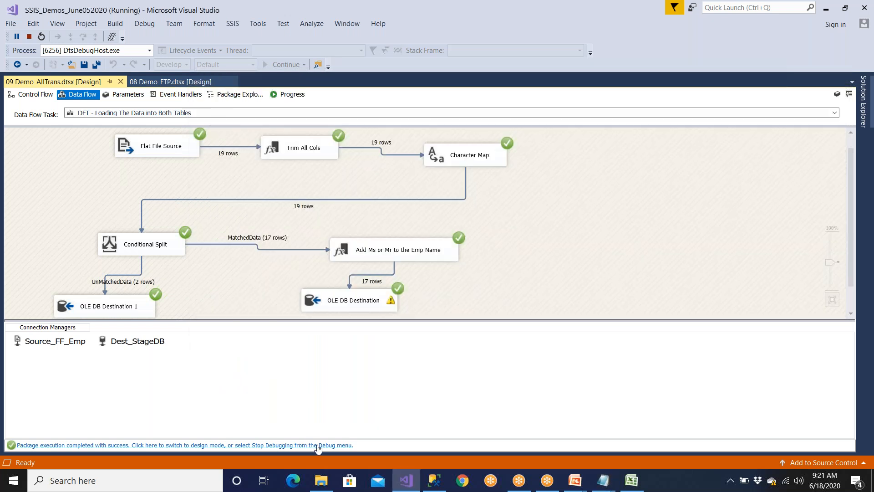
Return the executed package to design mode and switch to SQL Server Management Studio
click(318, 444)
click(445, 486)
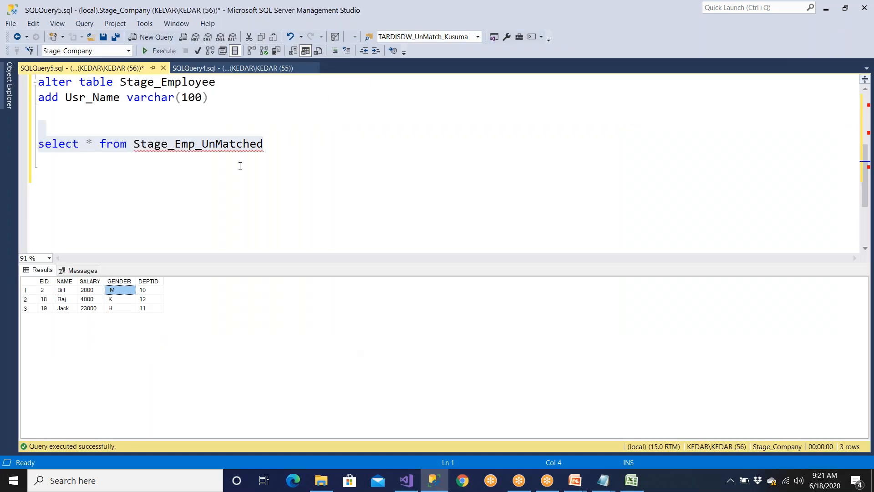
Run the Stage_Employee query against Stage_Company and inspect the loaded employee names
scroll(223, 136, up, 3)
drag(241, 112, 36, 70)
click(159, 51)
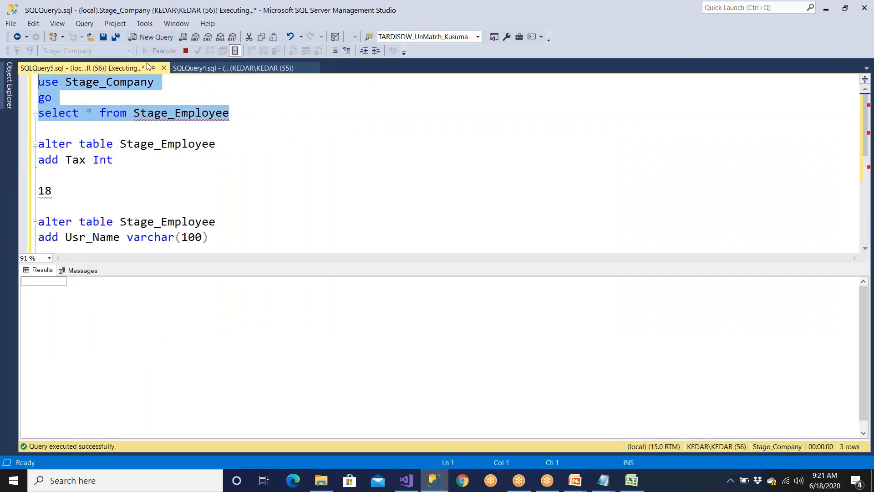
click(72, 291)
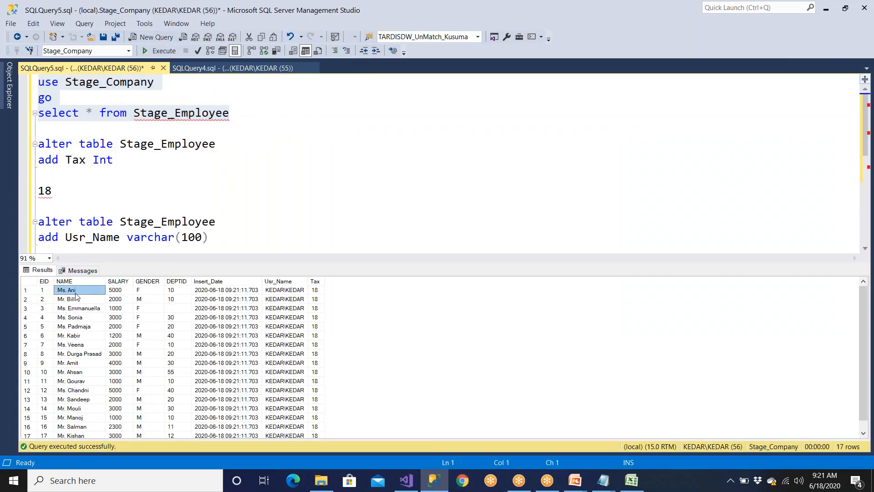
Run the select query on Stage_Emp_UnMatched to check which rows were loaded
click(204, 184)
scroll(208, 184, down, 4)
drag(265, 97, 39, 97)
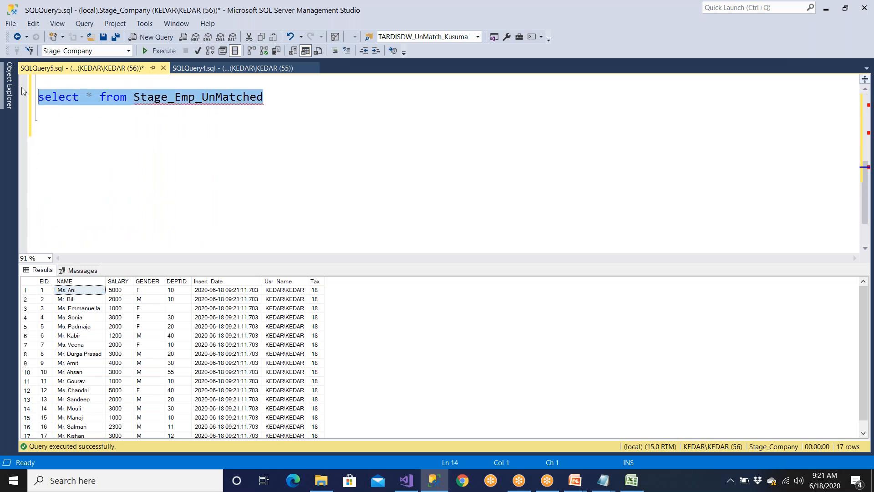
click(148, 56)
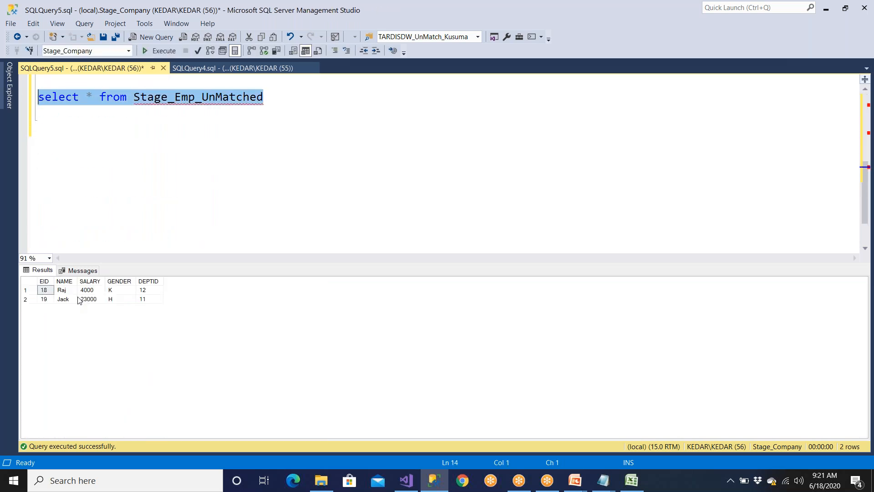
Switch to Visual Studio and move Add Ms or Mr to the Emp Name and its OLE DB Destination closer to the Conditional Split
click(404, 488)
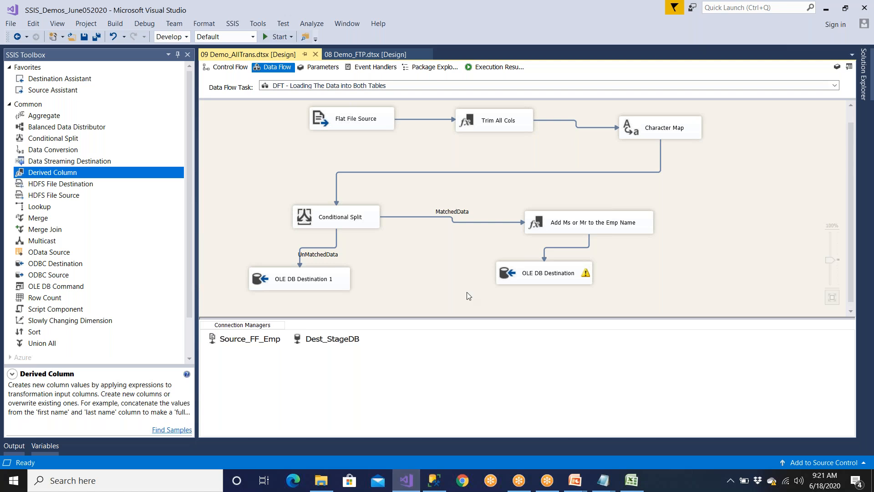
click(506, 131)
drag(562, 274, 663, 286)
drag(592, 223, 509, 244)
drag(613, 281, 467, 300)
click(604, 268)
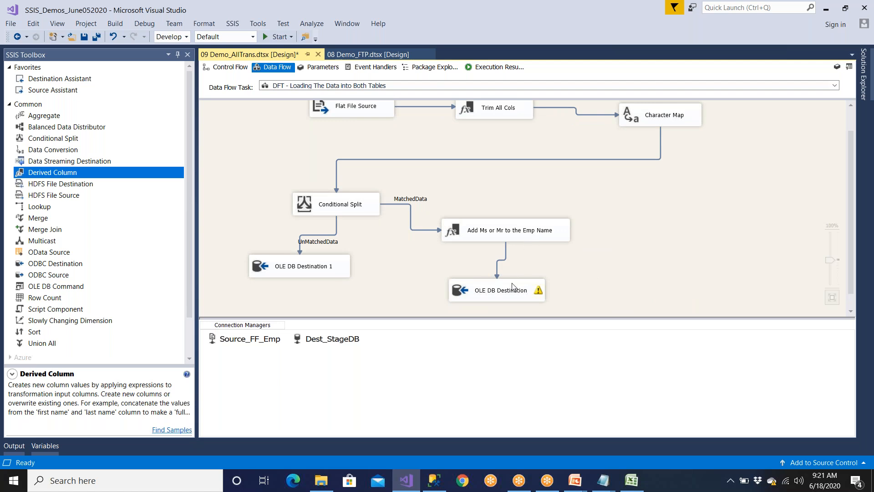
Add an Excel Destination to the data flow, level with the OLE DB Destination for matched data
click(10, 105)
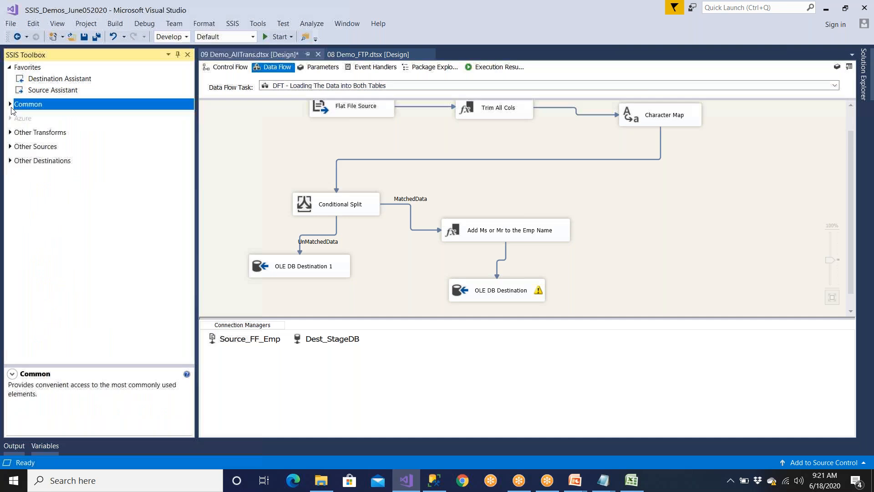
click(9, 161)
drag(53, 219, 640, 279)
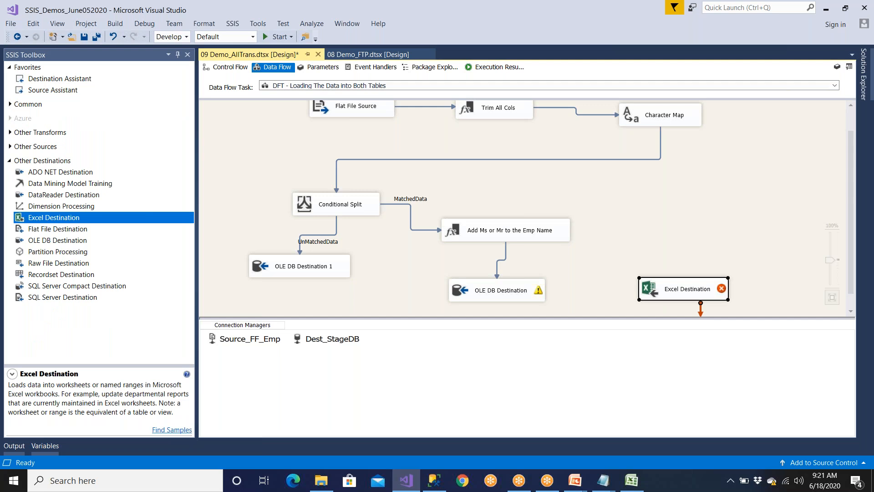
click(540, 238)
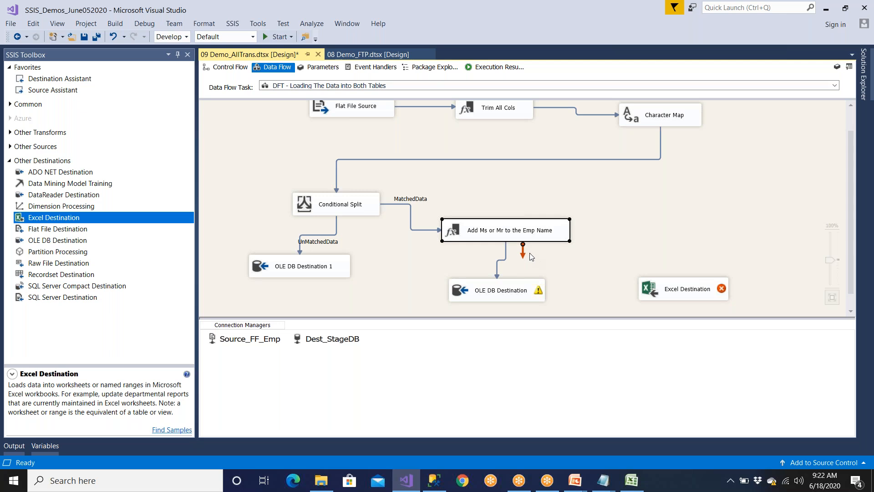
click(509, 296)
click(694, 296)
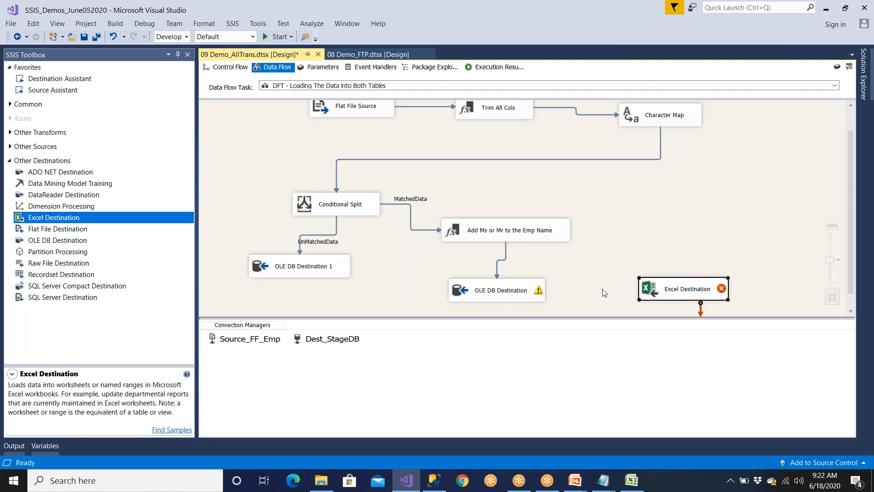
Delete the path from Add Ms or Mr to the Emp Name to OLE DB Destination and add a Multicast above the Excel Destination
click(504, 262)
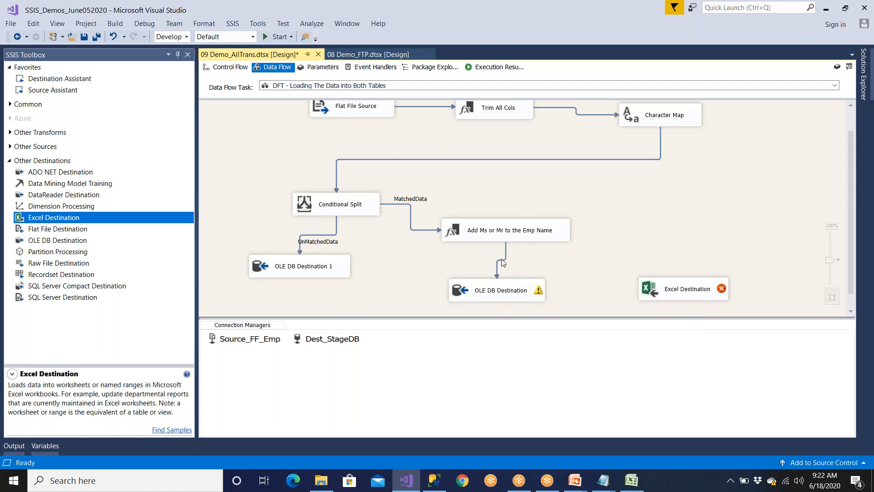
key(Delete)
click(11, 104)
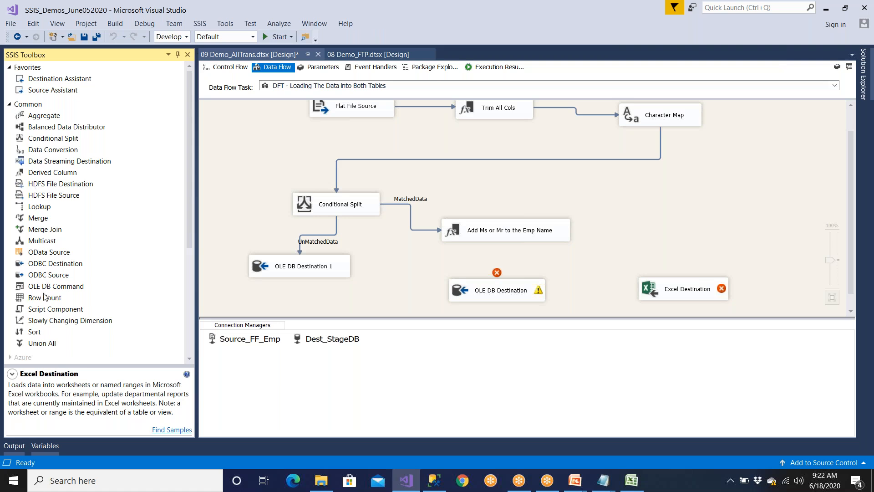
click(52, 243)
click(637, 223)
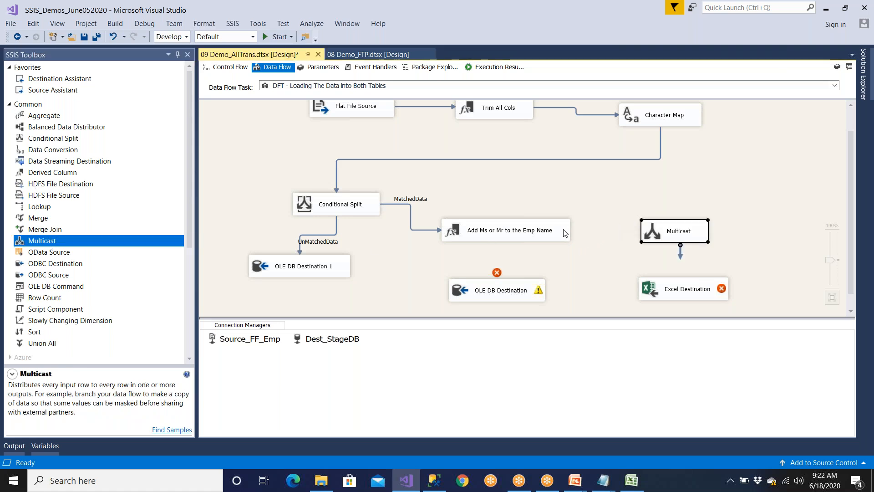
Connect Add Ms or Mr to the Emp Name to the Multicast and route the Multicast's output to OLE DB Destination
click(563, 232)
drag(512, 252, 670, 232)
double_click(689, 241)
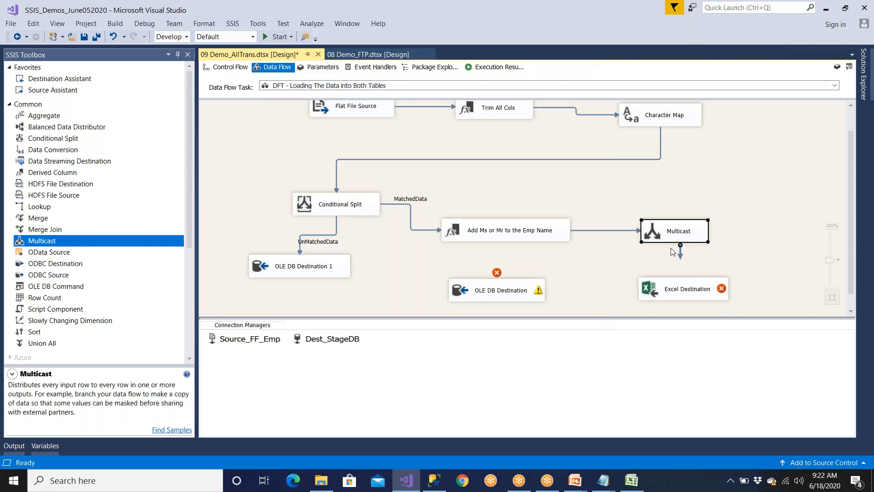
drag(679, 253, 497, 287)
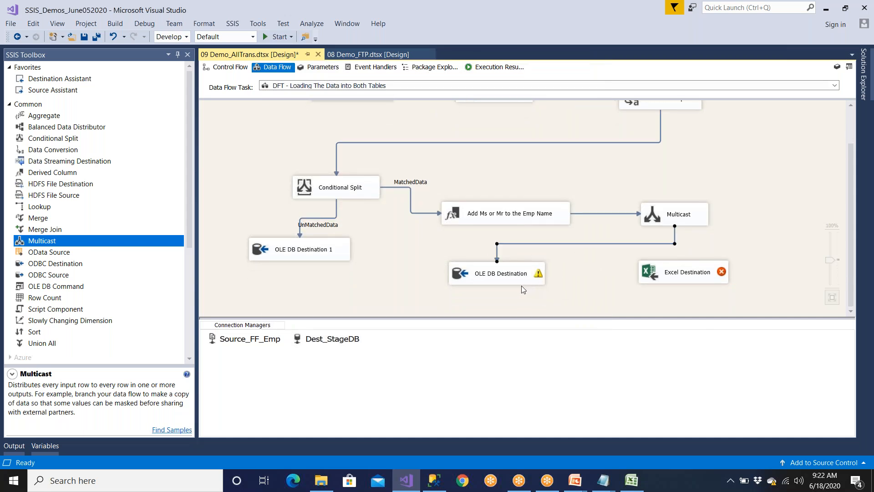
Switch to the PowerPoint slide show, find the Multicast Transformation slide, review it, and return to Visual Studio
click(632, 432)
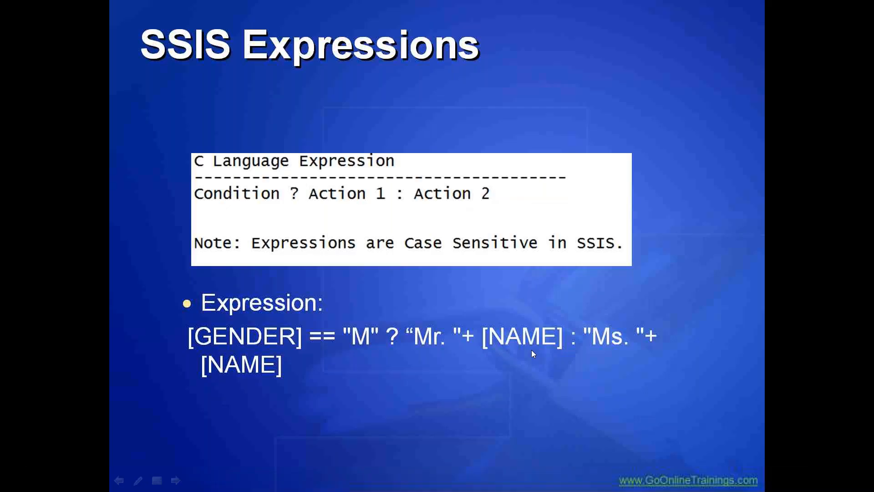
key(Right)
key(Right)
key(Right)
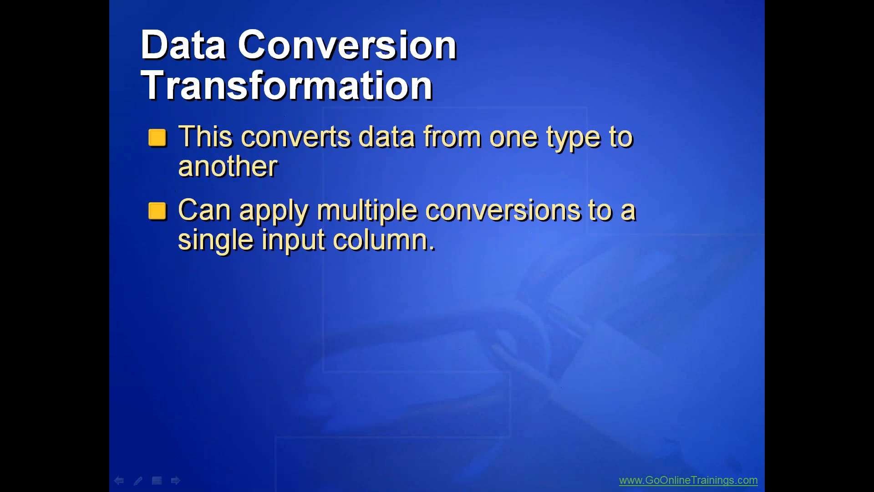
key(Left)
key(Left)
key(Left)
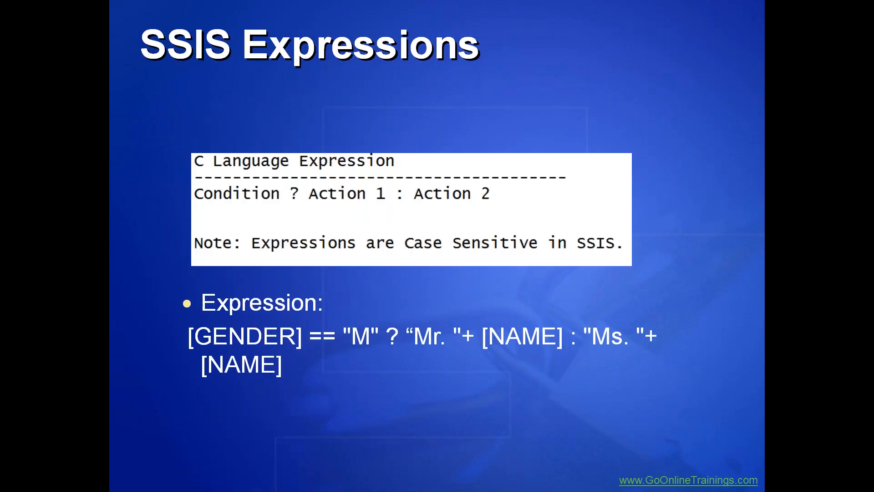
key(Right)
key(Right)
key(Right)
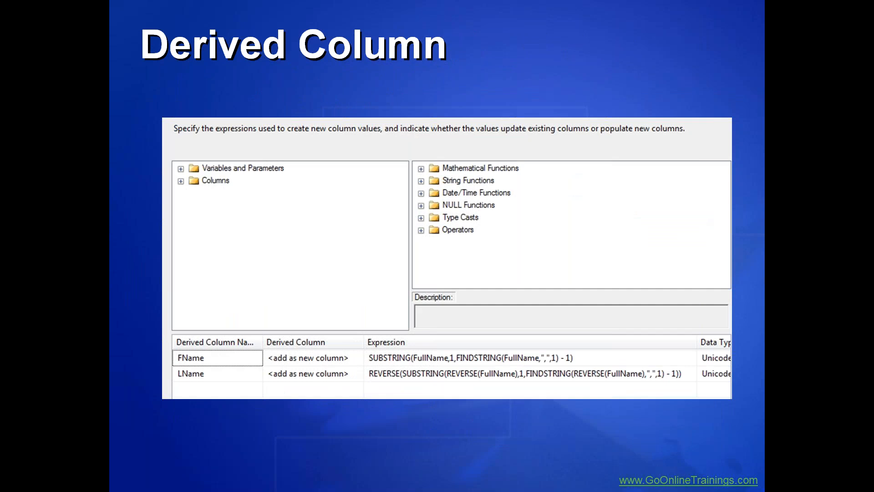
key(Right)
key(Right)
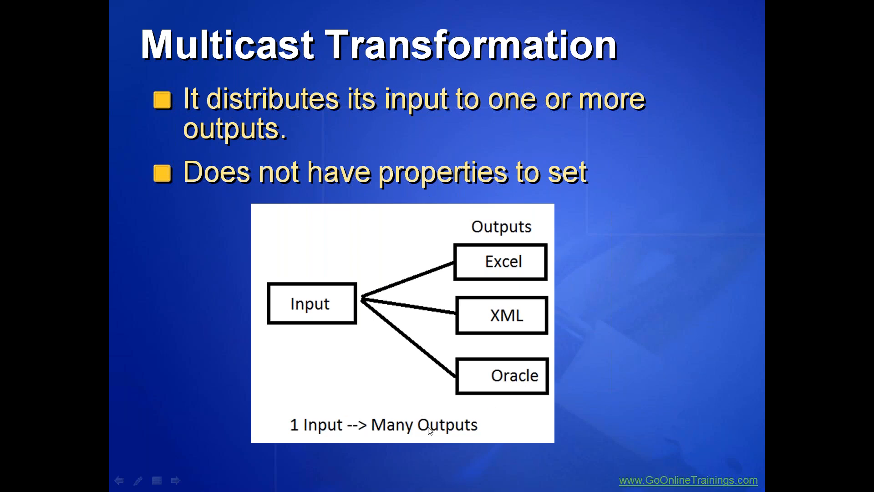
key(alt+Tab)
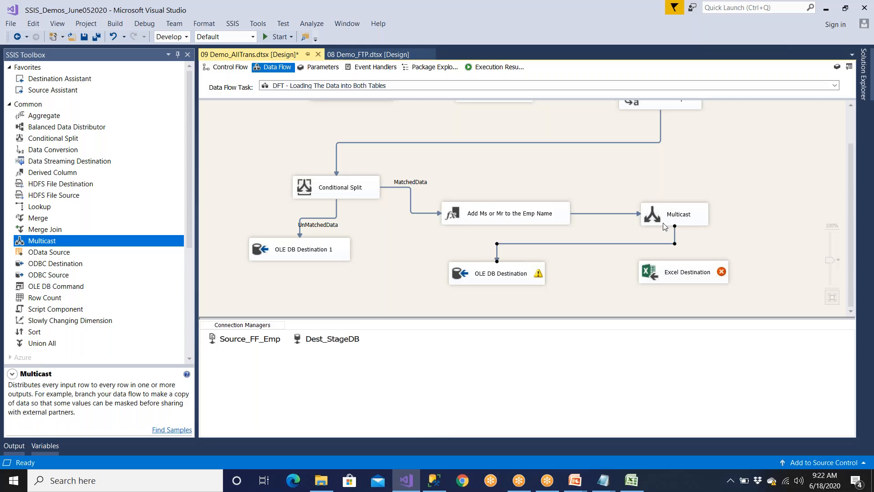
Connect a second Multicast output to the Excel Destination and shift the destination slightly to straighten the path
click(696, 223)
drag(686, 260, 692, 275)
drag(700, 275, 706, 284)
Create a connection manager for the Excel Destination with file path D:\Archive\Emp.xls, version Microsoft Excel 97-2003, and column names in the first row
double_click(705, 284)
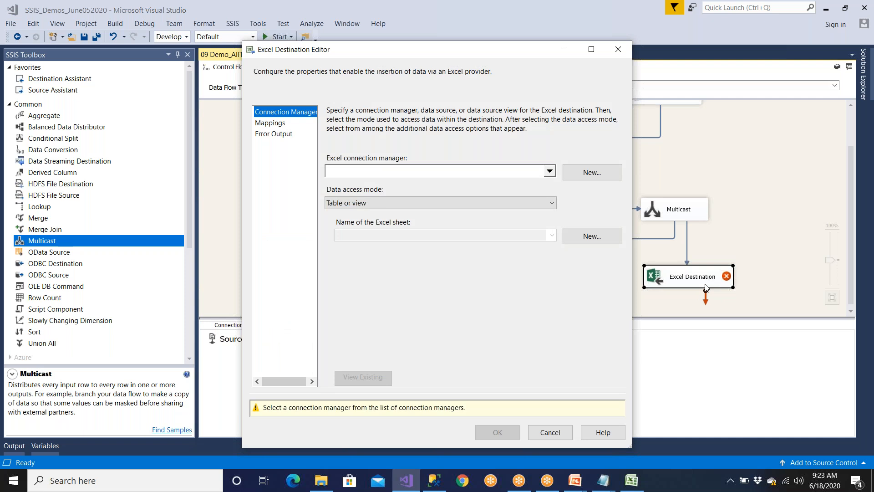
click(601, 175)
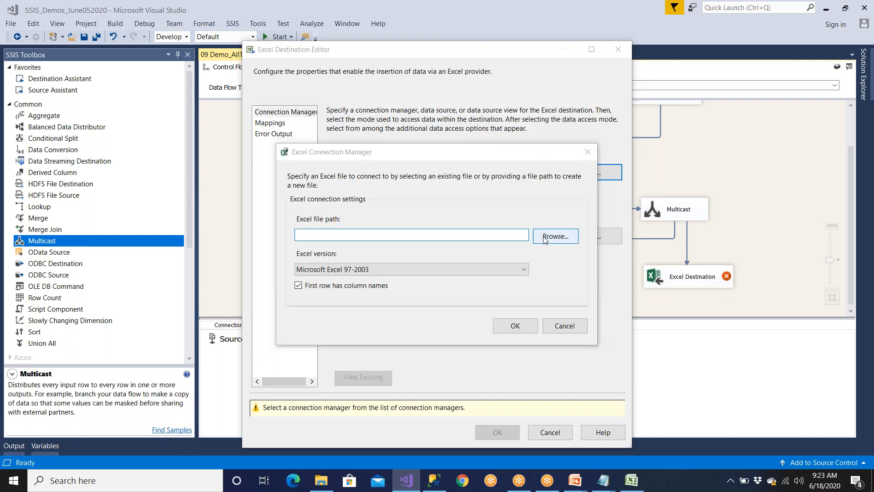
click(544, 239)
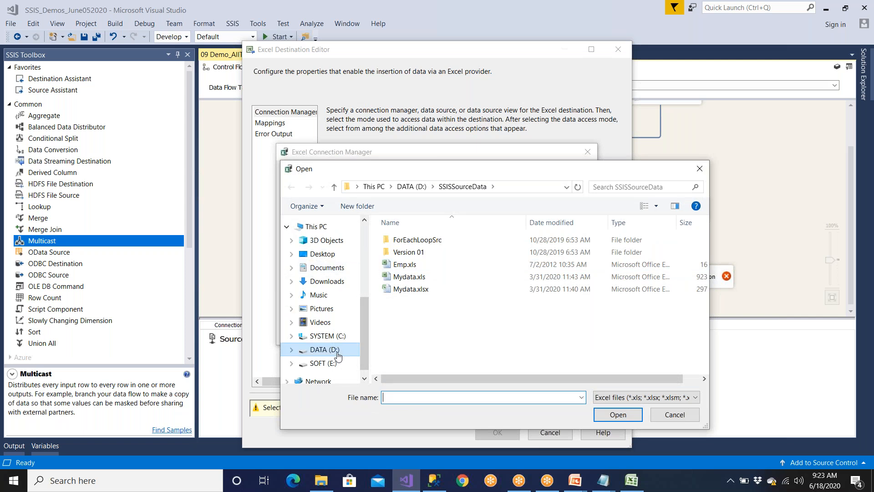
click(339, 350)
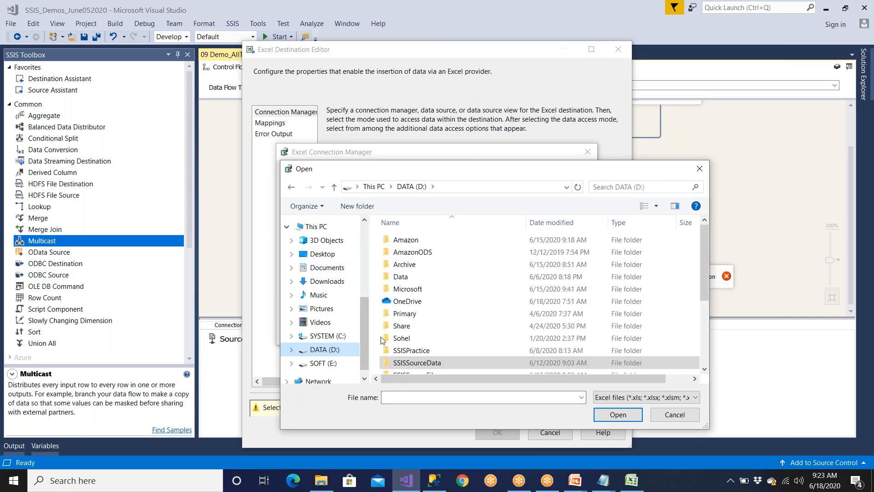
double_click(405, 265)
click(399, 398)
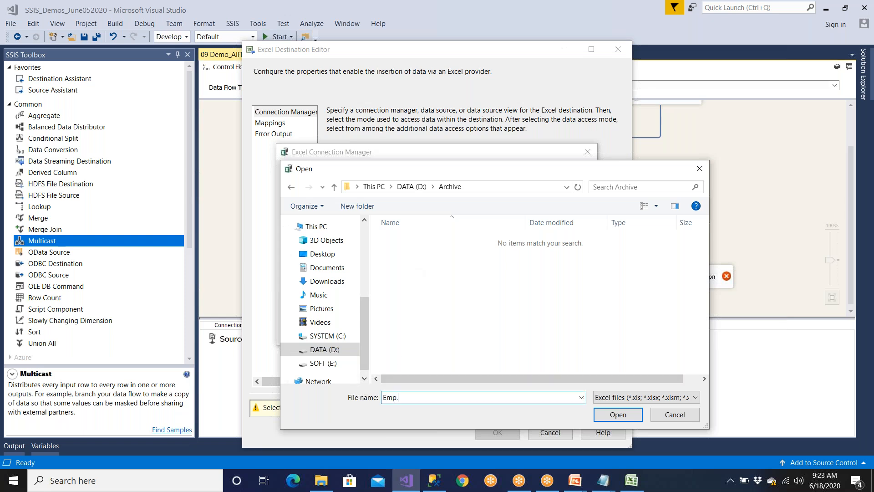
text(Emp.xls)
click(615, 414)
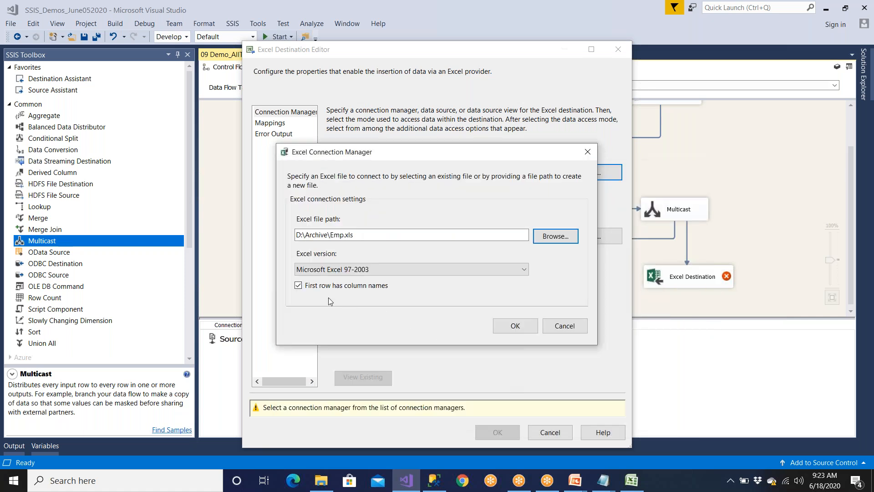
click(515, 326)
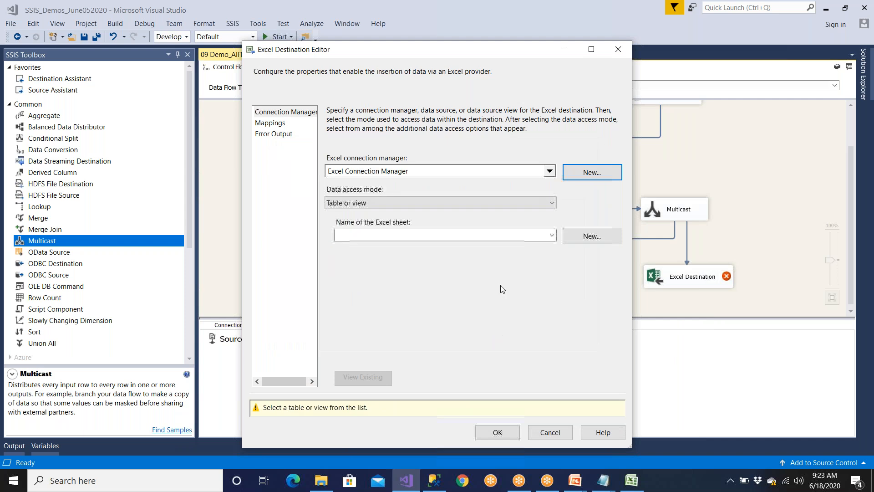
Check the available Excel sheet names and data access modes for the Excel Destination, and cancel its editor
click(551, 235)
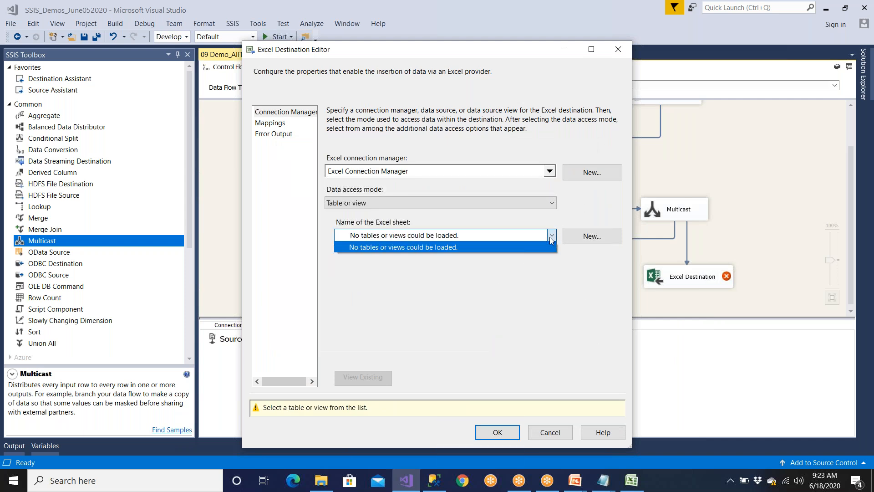
click(551, 237)
click(407, 203)
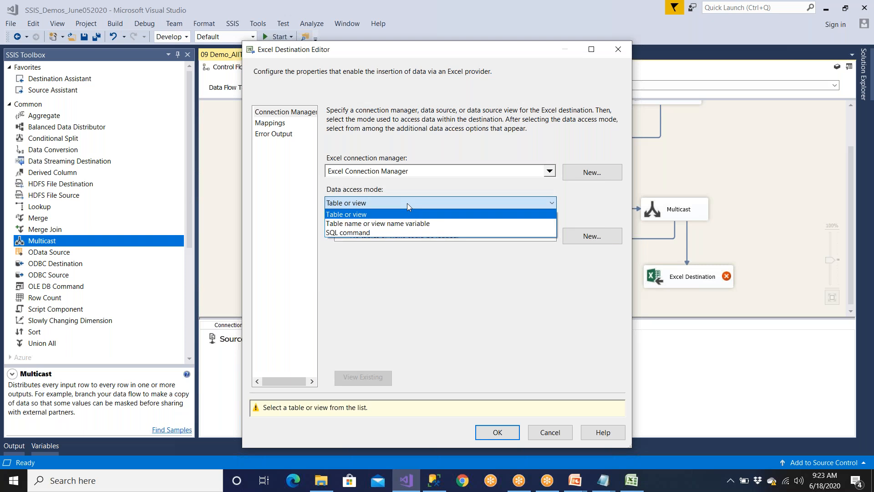
click(407, 203)
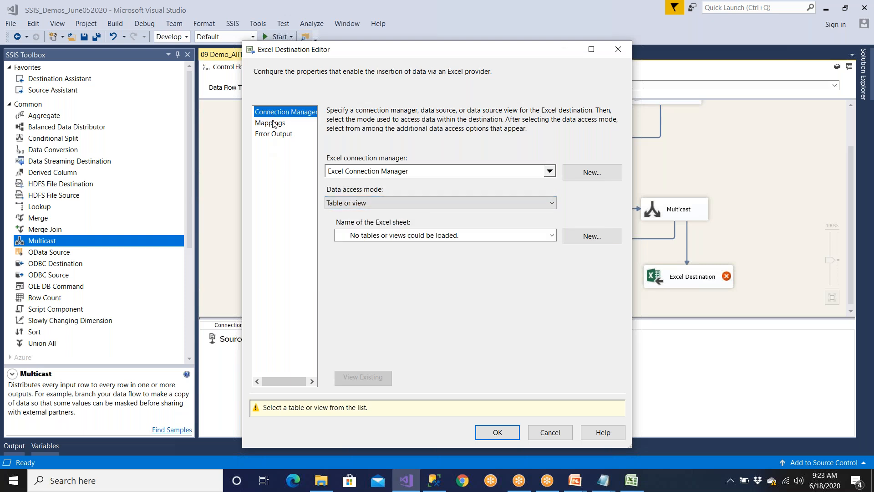
click(437, 236)
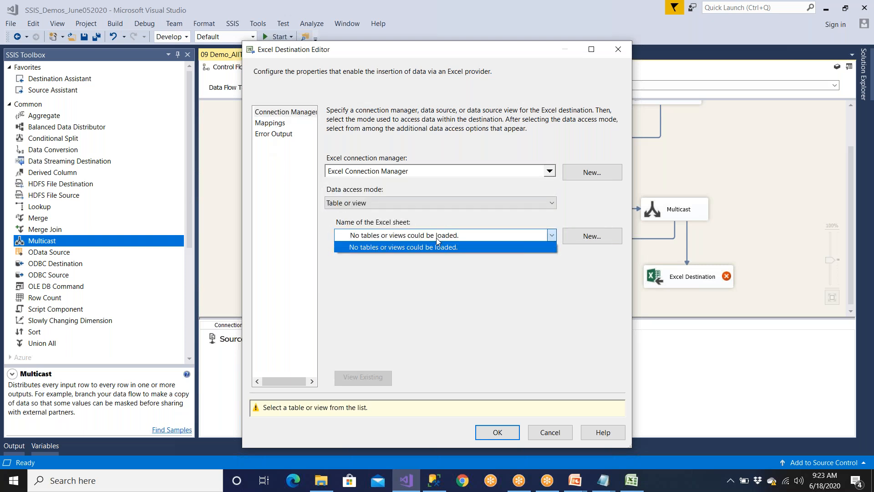
click(436, 238)
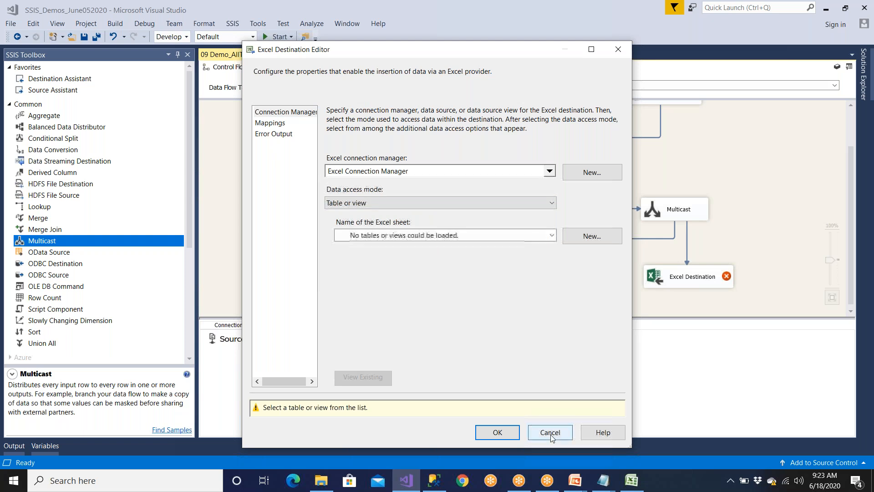
click(550, 432)
Review the Excel connection manager's file path and version settings, and cancel its editor
double_click(472, 348)
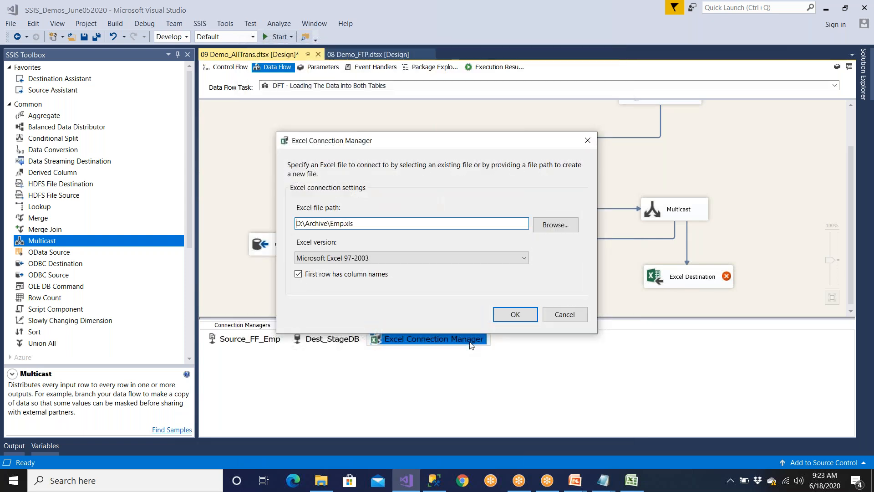
click(344, 260)
click(332, 293)
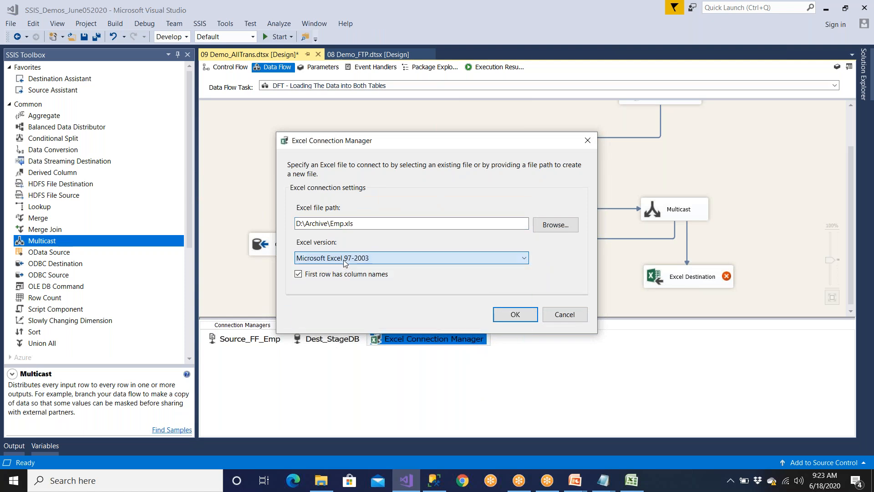
click(555, 316)
Switch to File Explorer and create a Microsoft Office Excel worksheet named Empl_Matched.xlsx in the D:\Archive folder
click(321, 480)
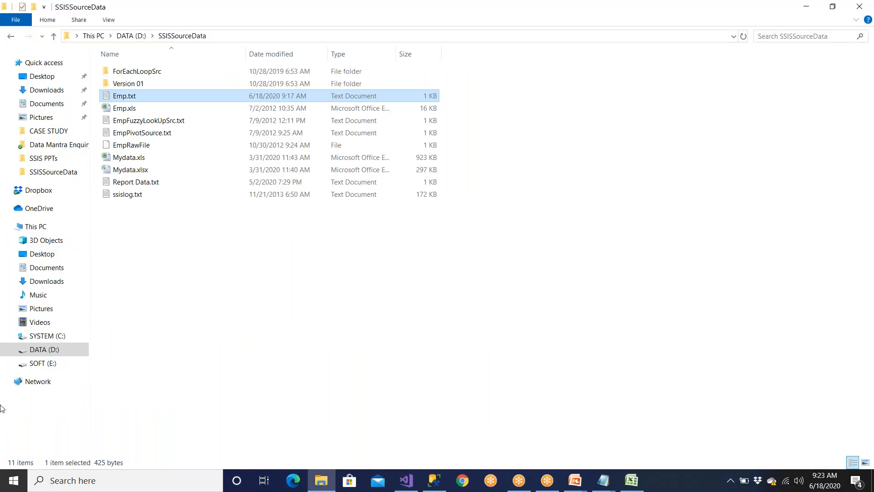
click(32, 350)
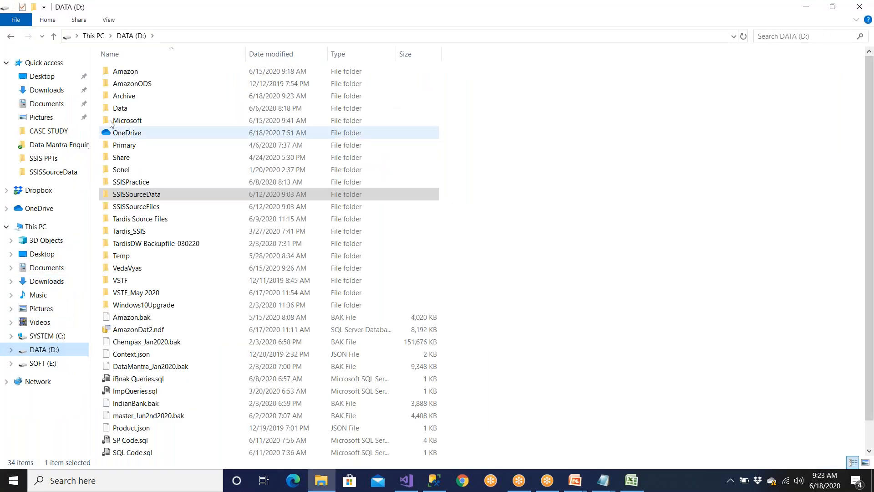
double_click(136, 98)
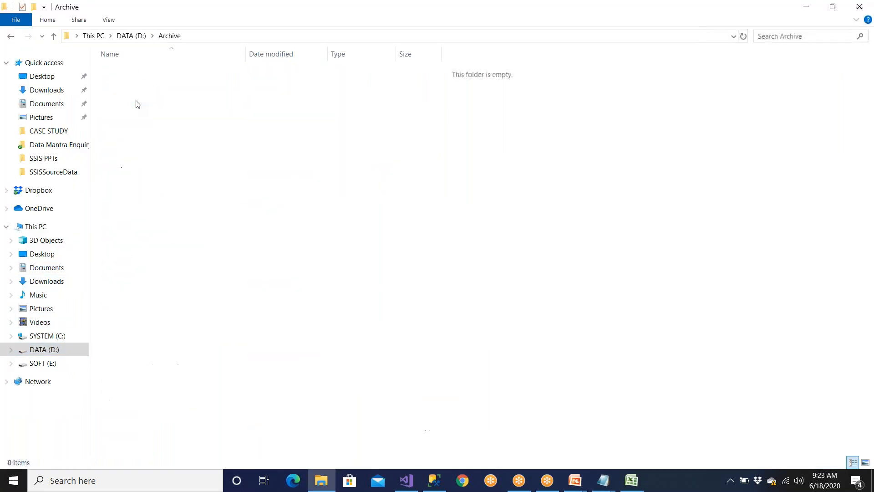
right_click(145, 123)
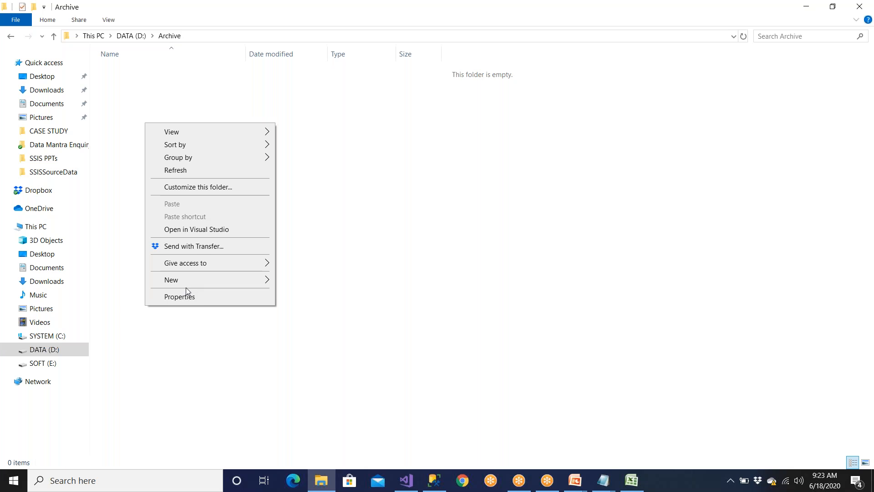
mouse_move(192, 283)
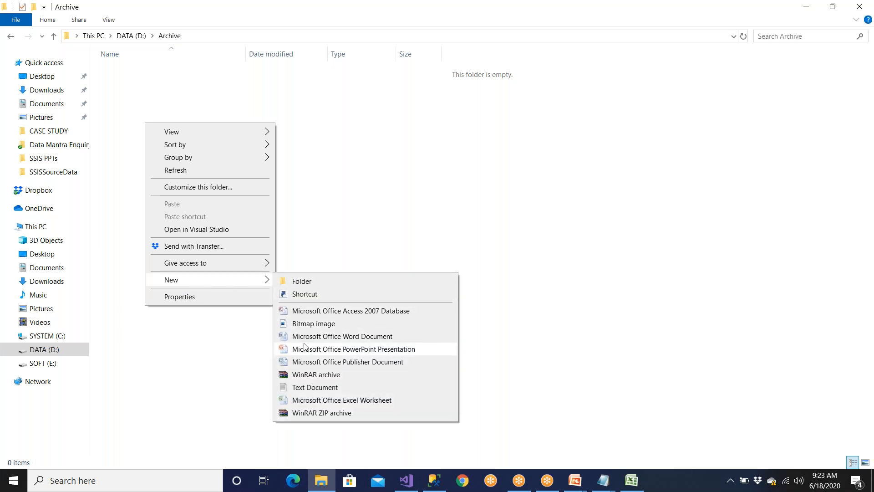
click(314, 400)
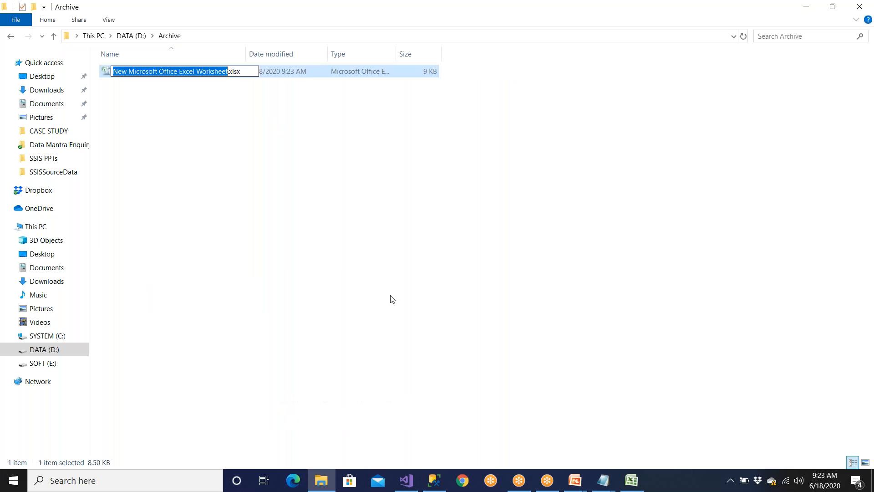
text(E)
text(mpl)
text(_Matched)
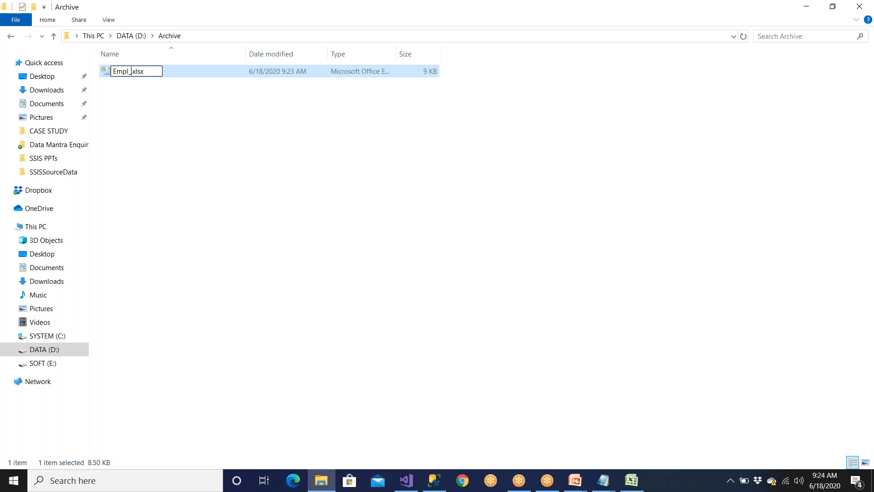
key(Return)
Open Empl_Matched.xlsx in Excel, and copy the header cells EID through Insert_Date from row 1 of Book1
key(alt+Tab)
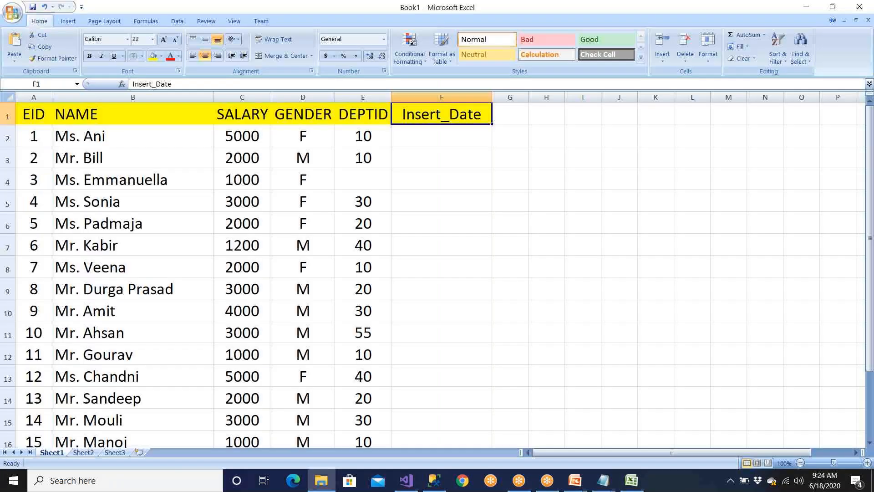
mouse_move(632, 480)
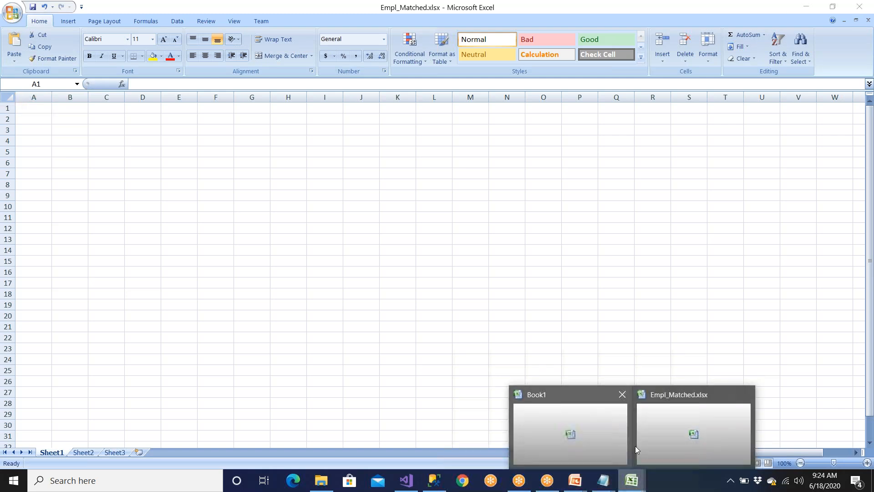
click(663, 440)
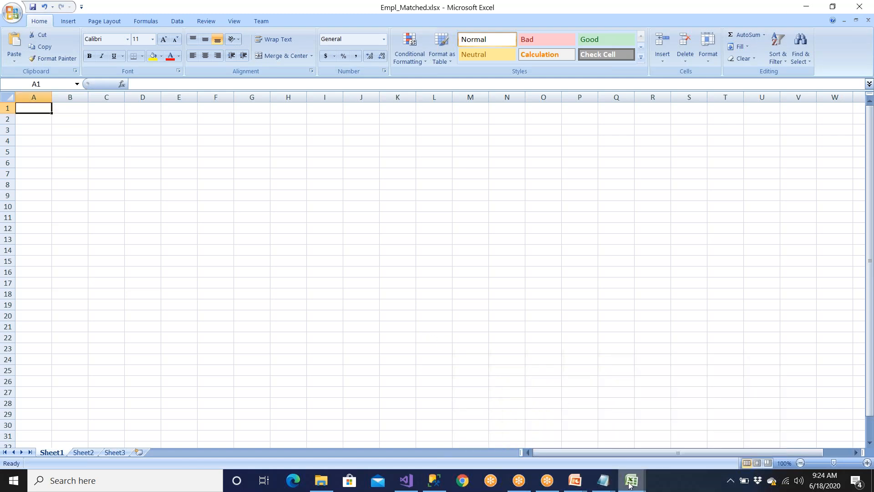
mouse_move(630, 484)
click(609, 464)
drag(34, 114, 449, 113)
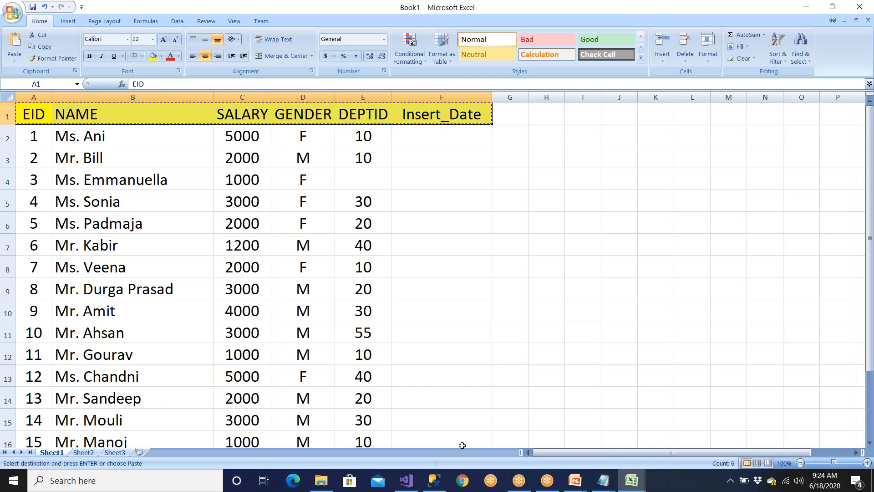
key(ctrl+c)
Switch to the Empl_Matched.xlsx workbook and rename Sheet1 as Emp
click(434, 481)
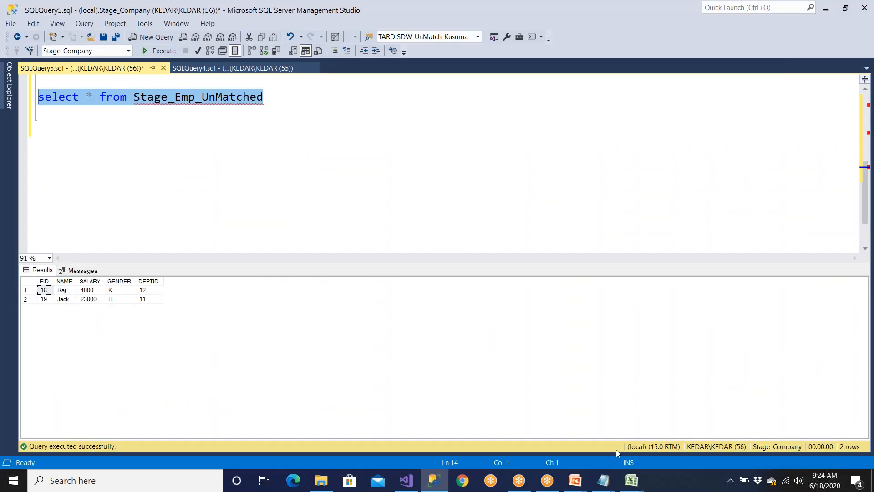
click(632, 481)
click(597, 453)
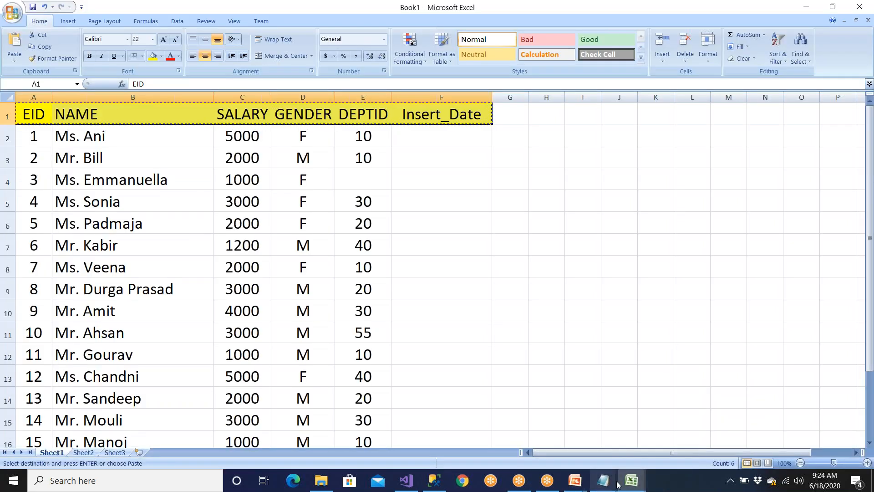
click(631, 480)
click(654, 436)
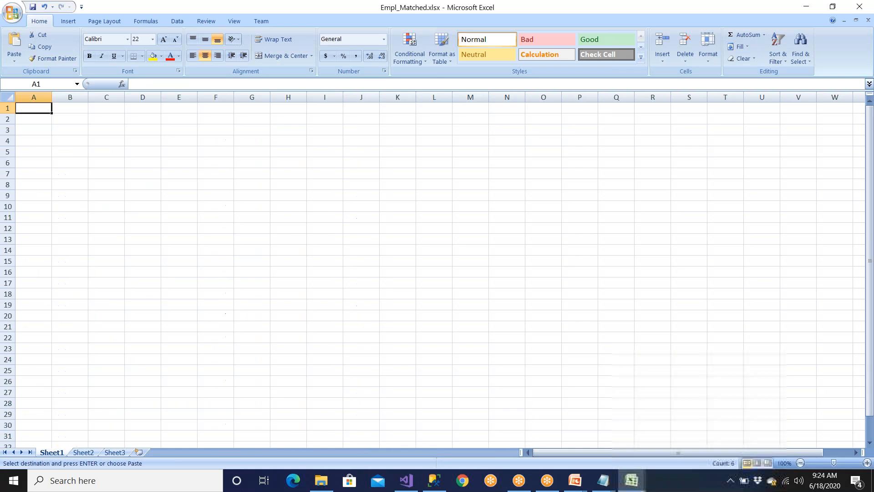
double_click(58, 454)
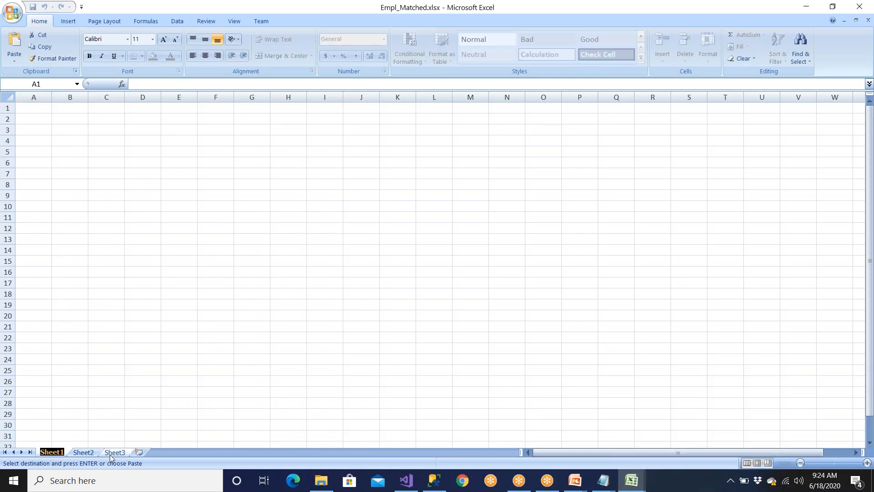
text(Emp)
key(Return)
Paste the copied headers into A1:F1 of the Emp sheet and fit columns B to F to their header text
drag(43, 109, 219, 109)
key(ctrl+v)
click(77, 151)
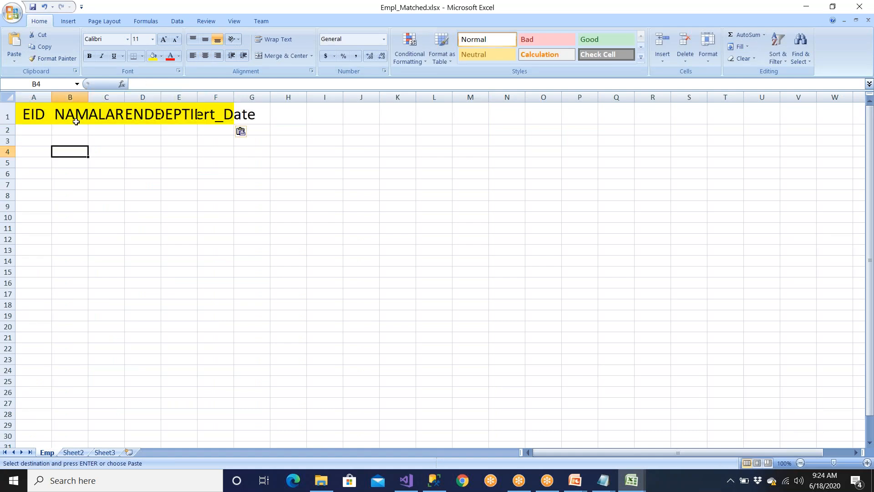
double_click(88, 97)
double_click(137, 97)
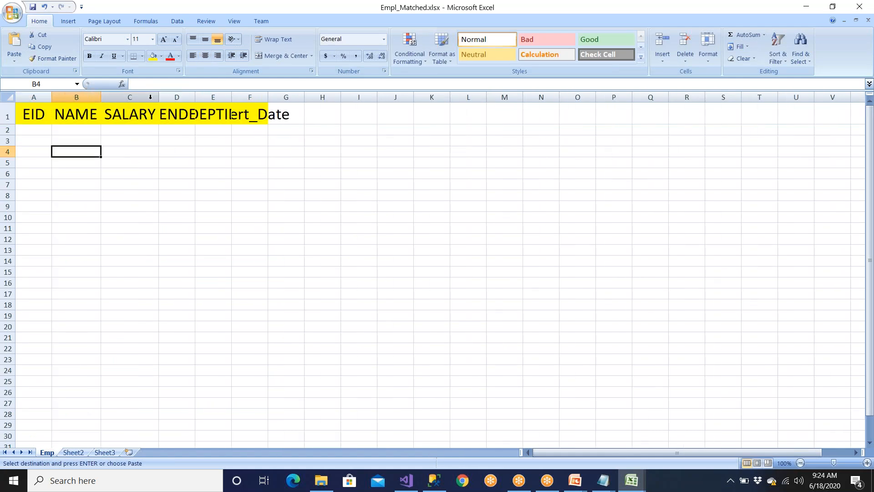
double_click(196, 97)
drag(259, 97, 259, 97)
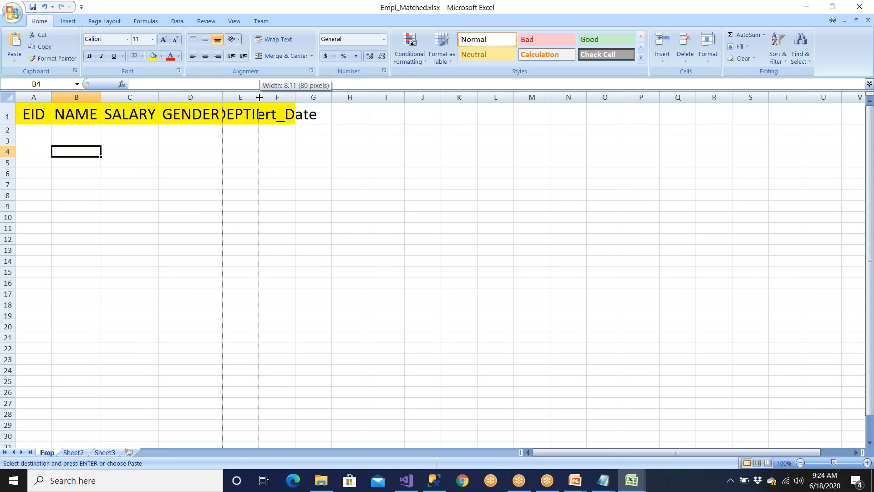
click(259, 97)
click(316, 97)
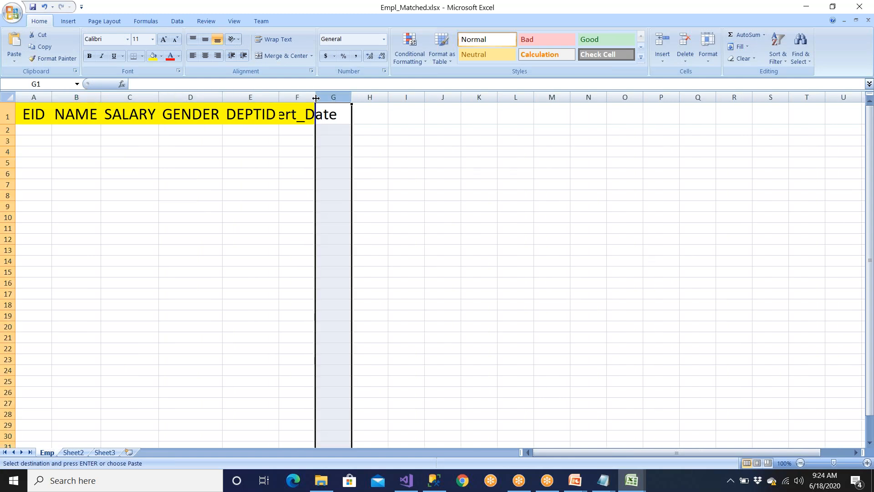
double_click(316, 97)
Save and close Empl_Matched.xlsx, and close Book1 without saving
click(284, 183)
click(34, 7)
click(868, 20)
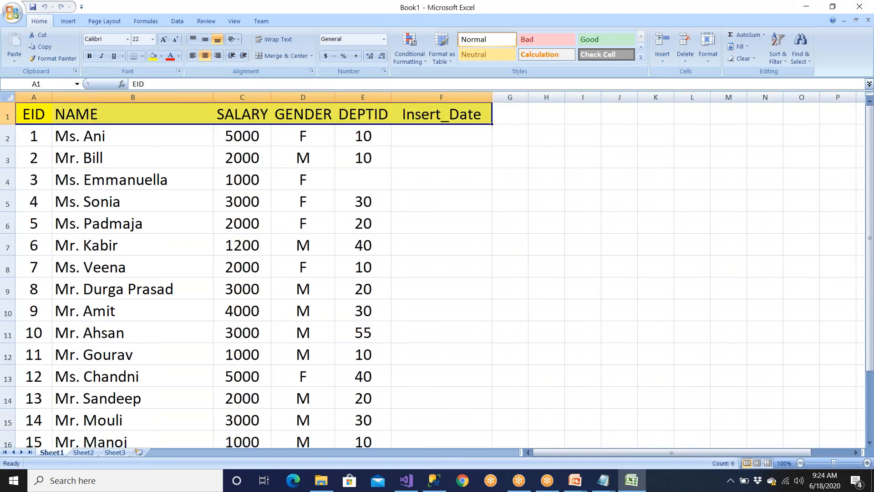
click(860, 7)
click(438, 269)
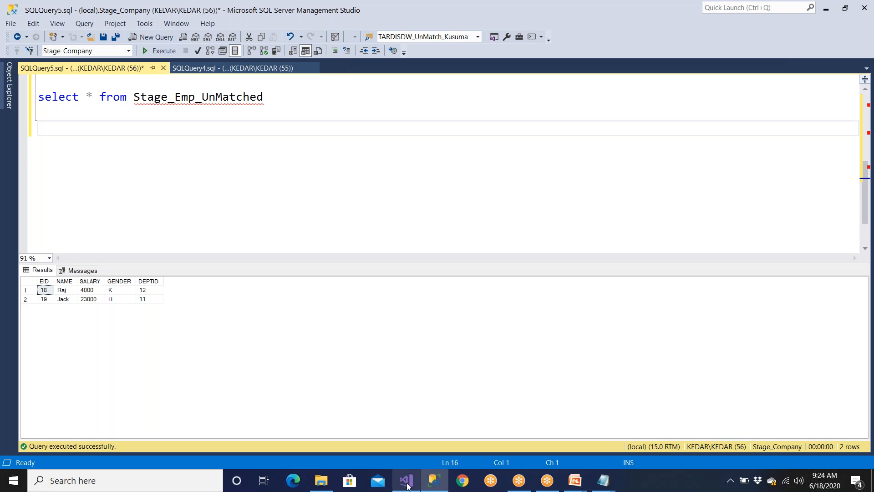
Switch to Visual Studio and delete the existing Excel Connection Manager from the package
click(406, 484)
click(464, 345)
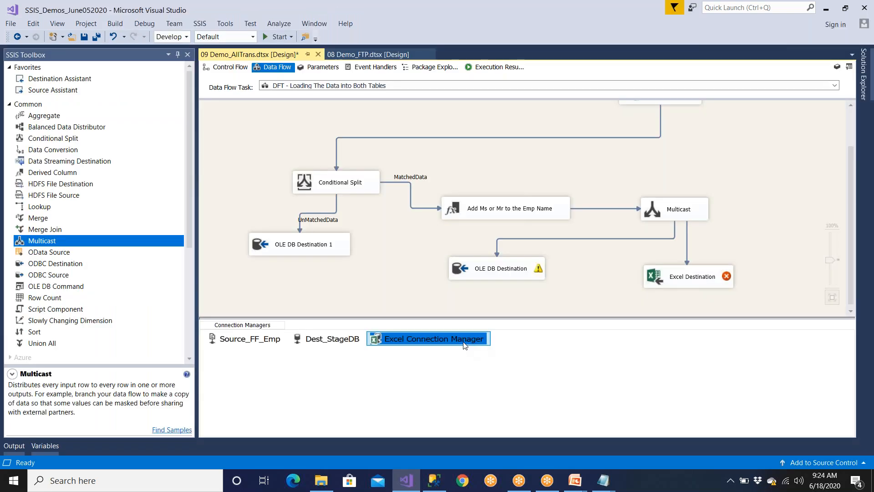
key(Delete)
Create a new connection manager for the Excel Destination using the file D:\Archive\Empl_Matched.xlsx
double_click(666, 273)
click(585, 172)
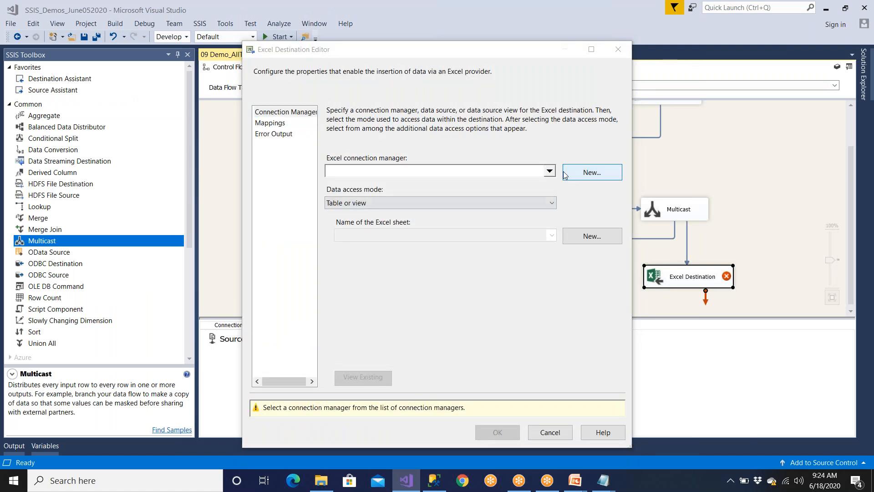
click(559, 240)
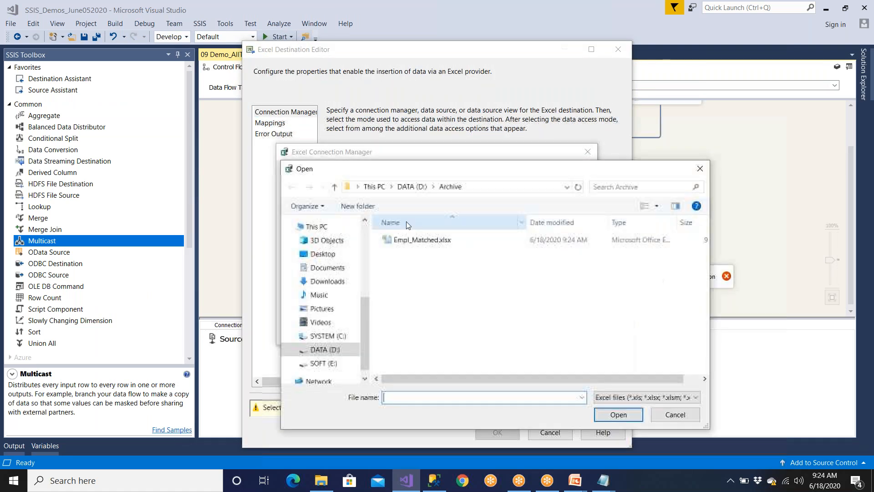
click(345, 350)
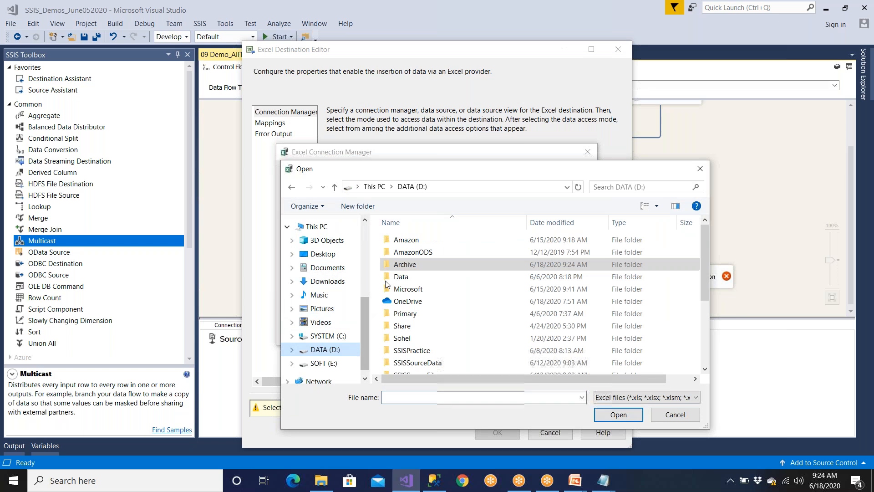
double_click(406, 265)
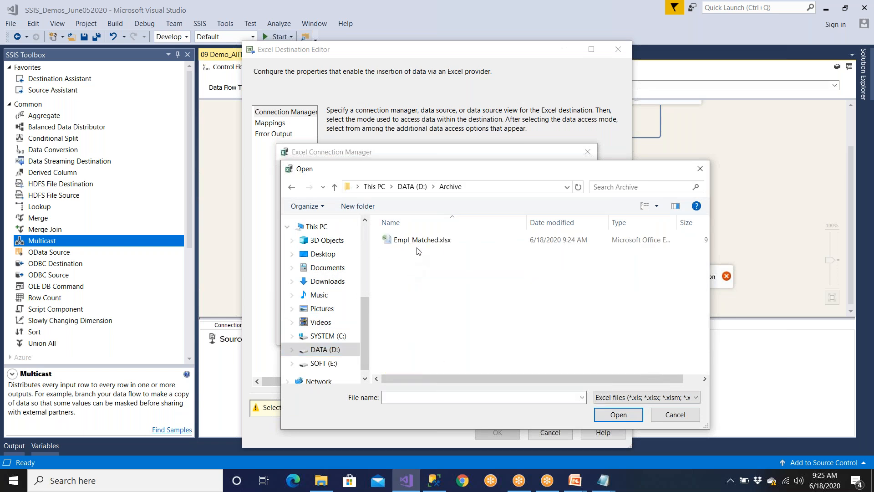
click(420, 241)
click(607, 413)
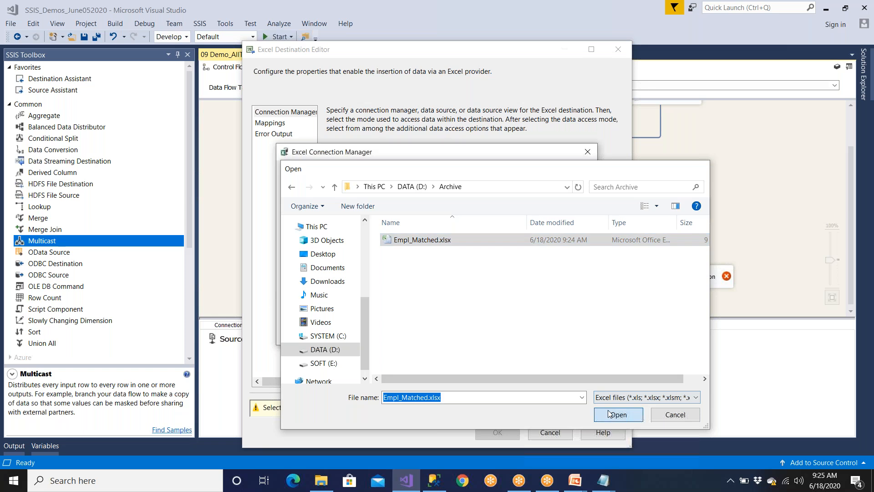
click(501, 328)
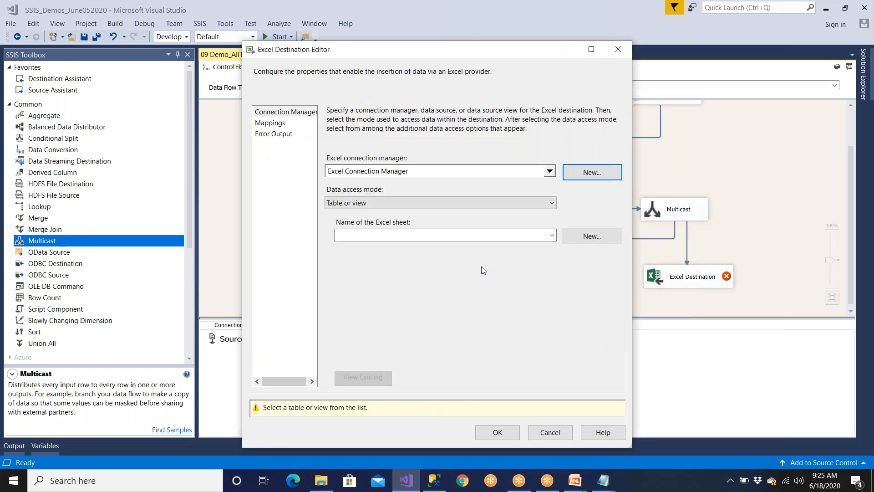
Set the Excel Destination's sheet to Emp$ and accept the column mappings from EID through Insert_Date
click(544, 234)
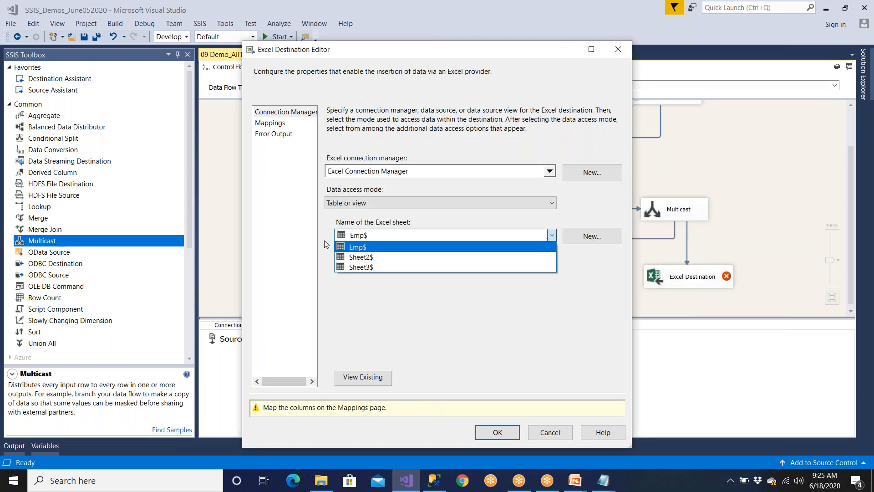
click(369, 250)
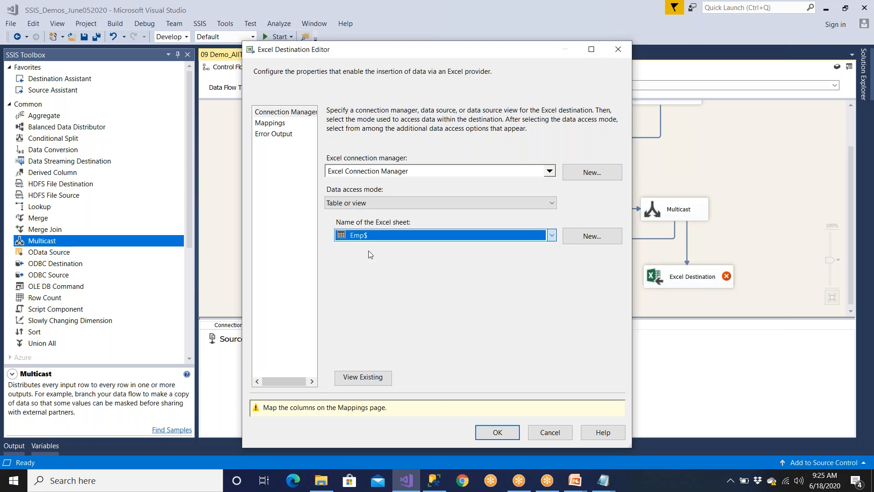
click(275, 124)
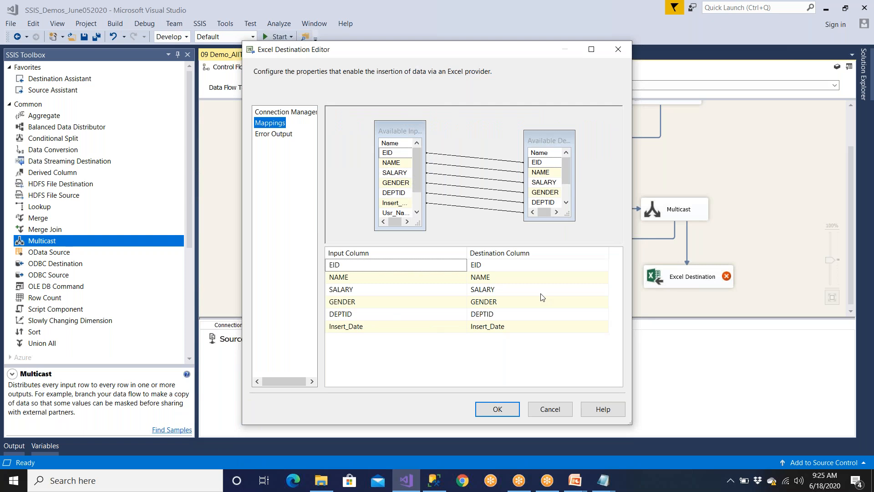
click(487, 409)
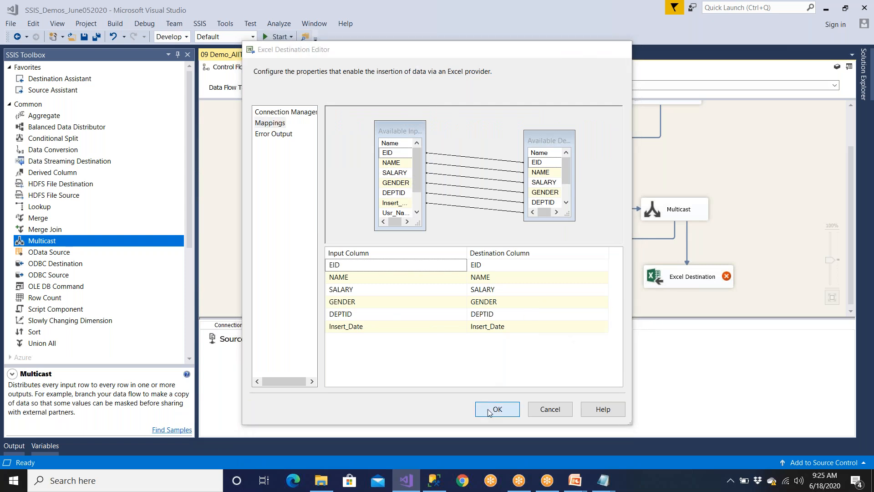
Rename the Excel Connection Manager as Dest_excel
right_click(454, 342)
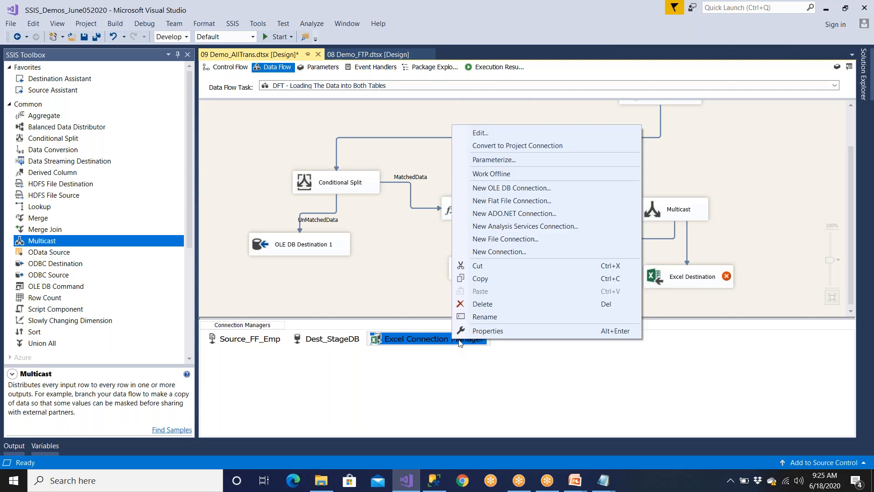
click(490, 318)
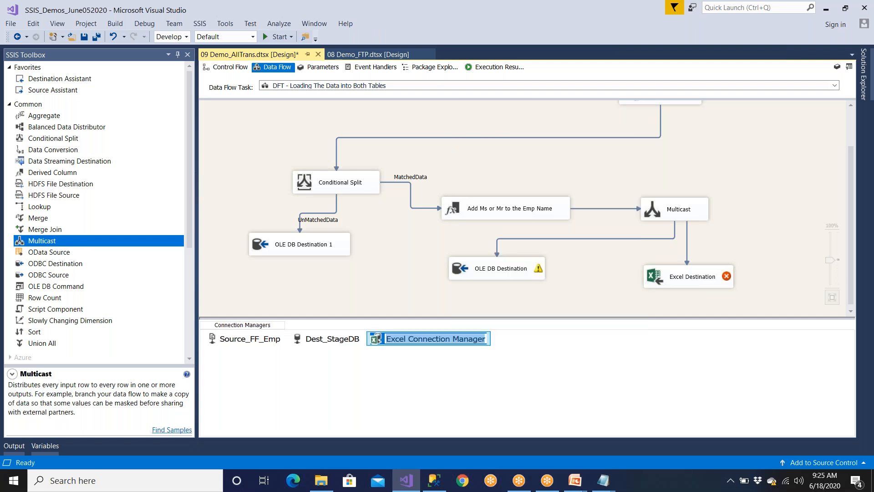
text(Dest_excel)
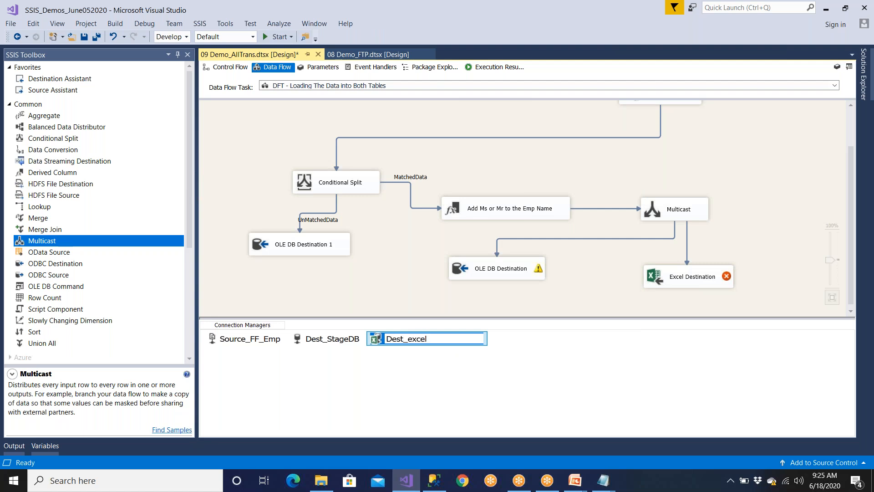
key(Return)
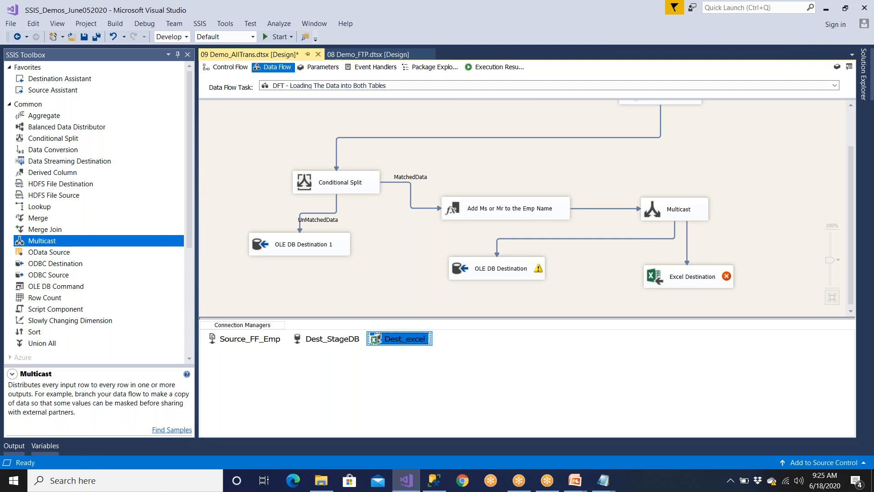
Add a Data Conversion transformation beside the Multicast and select the path between the Multicast and the Excel Destination
mouse_move(717, 281)
scroll(725, 190, up, 2)
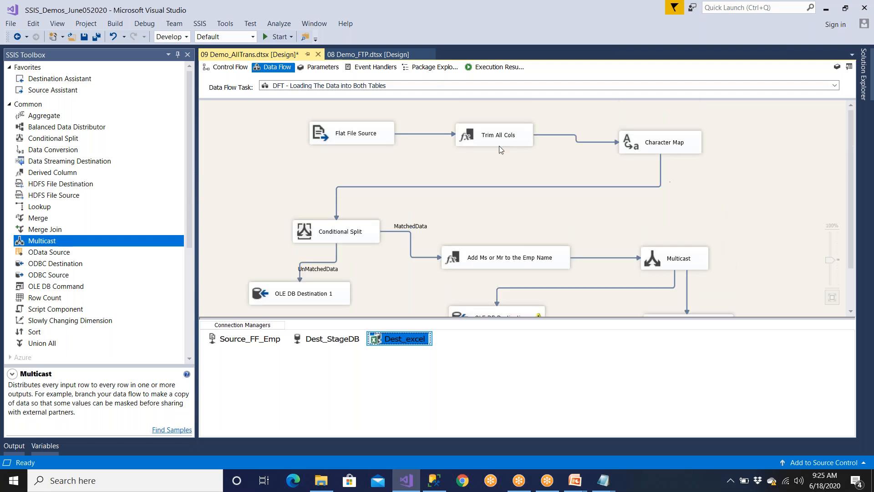
click(390, 134)
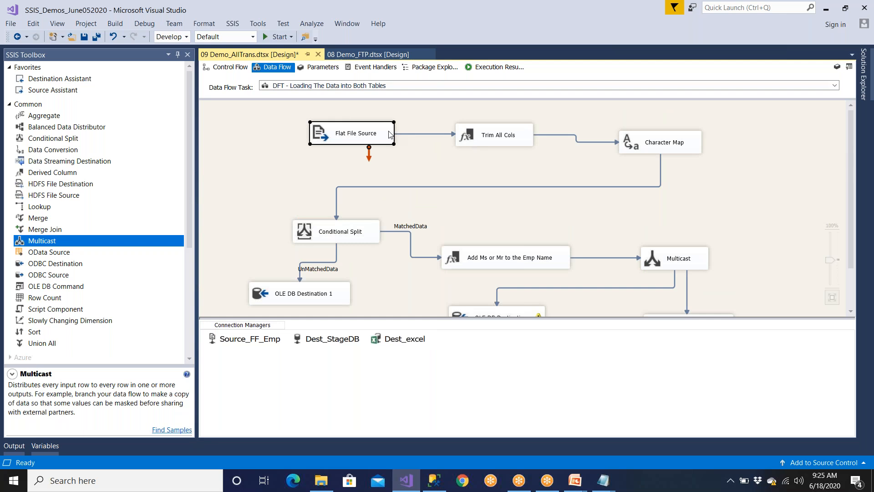
scroll(461, 173, down, 2)
click(695, 272)
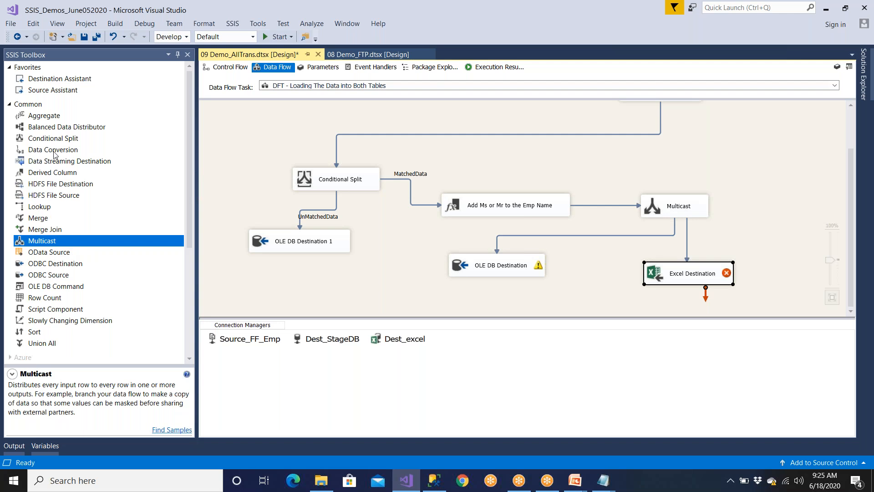
drag(54, 155, 754, 225)
click(711, 279)
scroll(711, 279, down, 1)
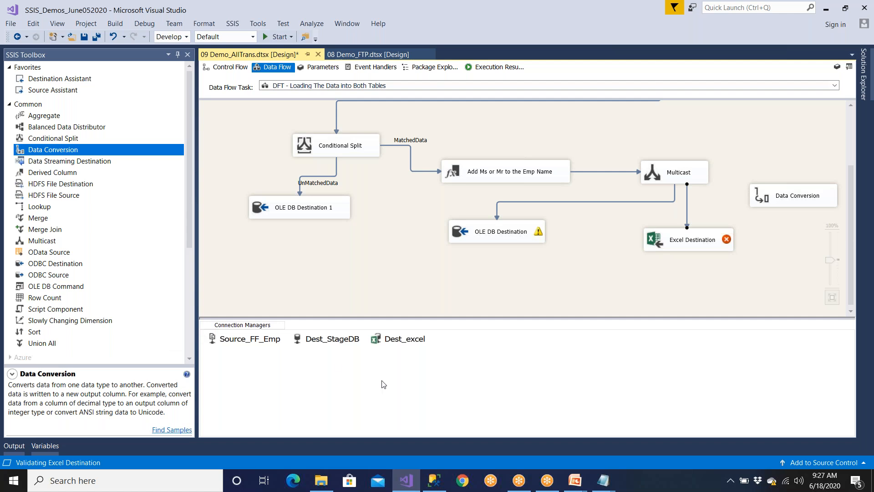
Switch to the PowerPoint slide show and advance past the Character Map Transformation slide to the SSIS contact slide
mouse_move(574, 482)
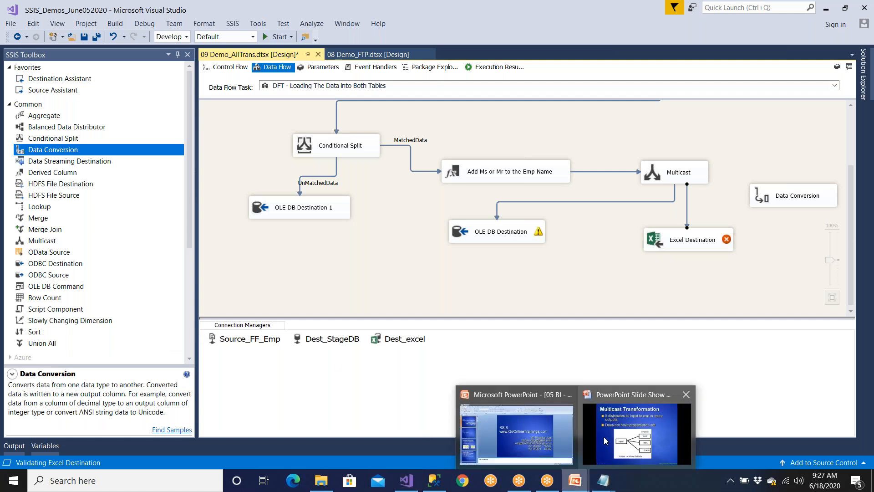
click(604, 436)
key(Right)
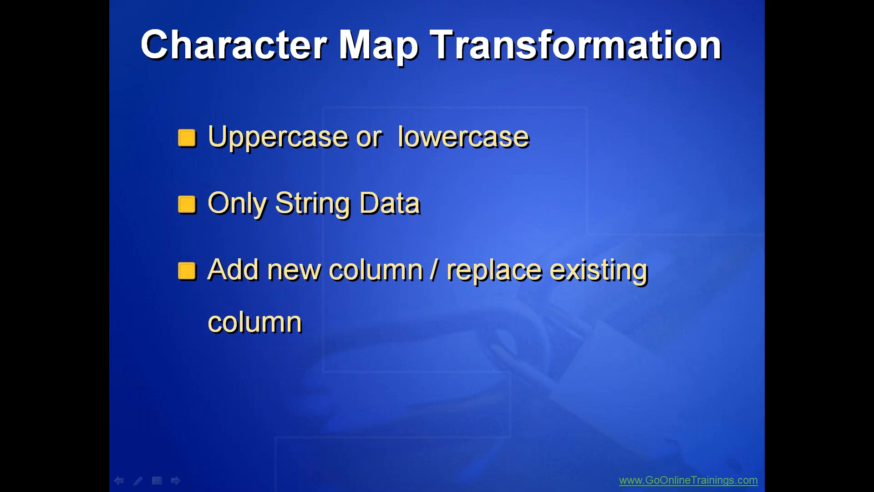
key(Right)
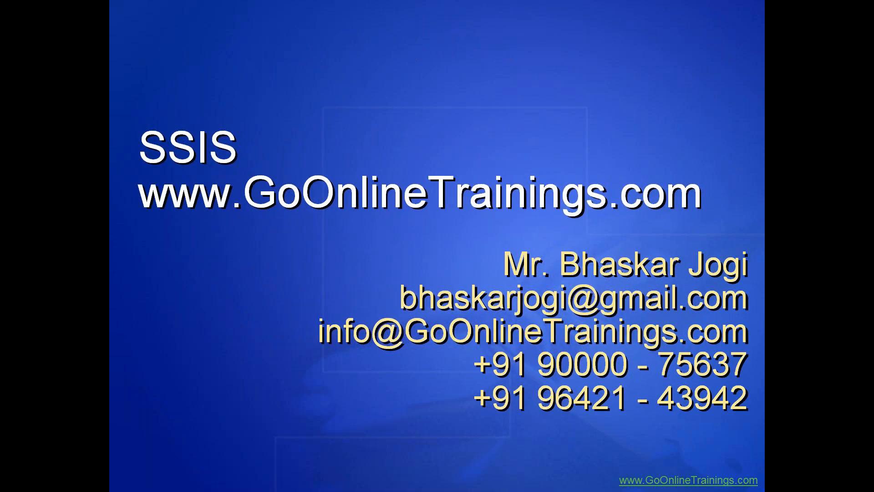